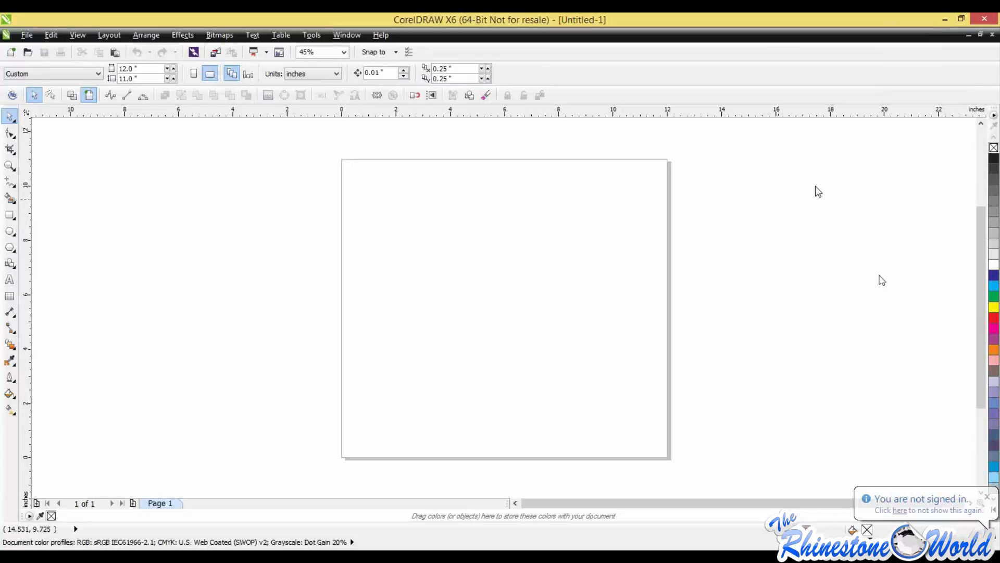
click(14, 219)
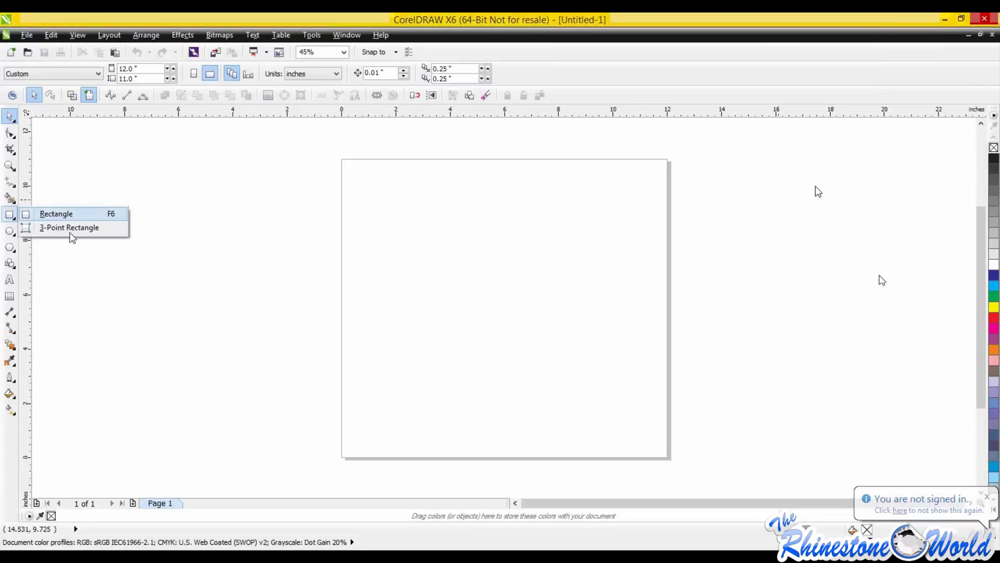
click(96, 259)
click(19, 238)
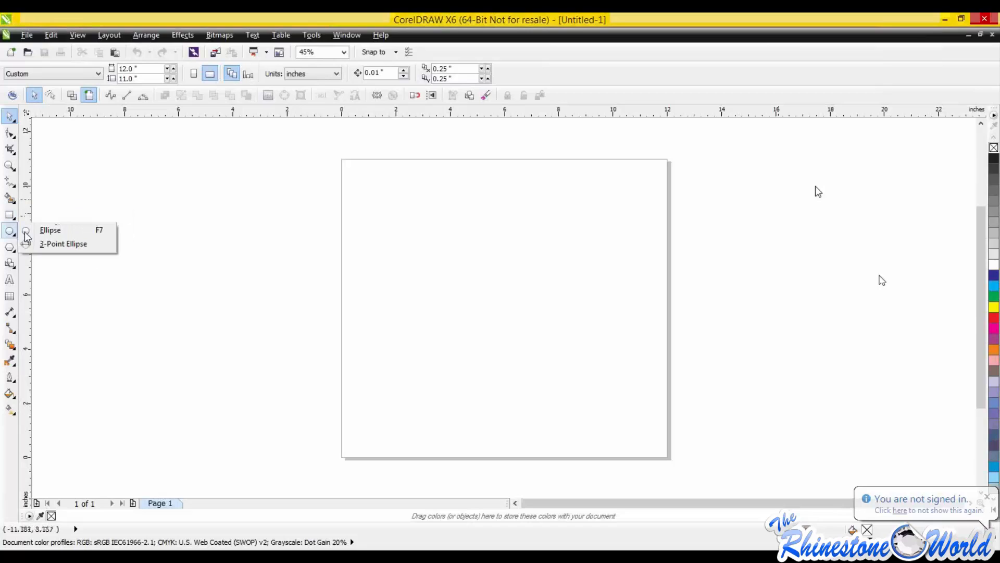
click(251, 314)
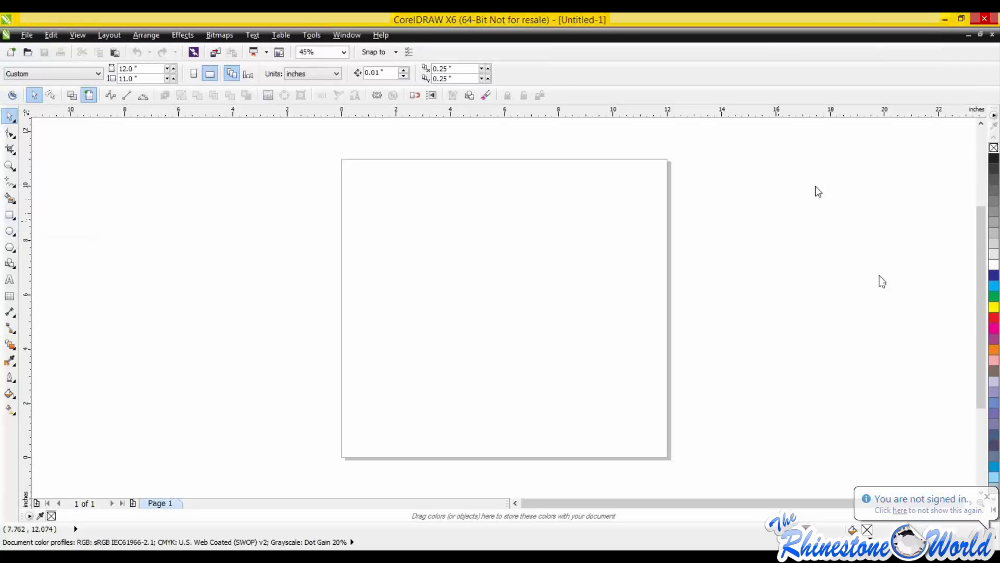
Step: Open the TRW Stone Wizard and place its window beside the page, clear of the drawing area
click(13, 96)
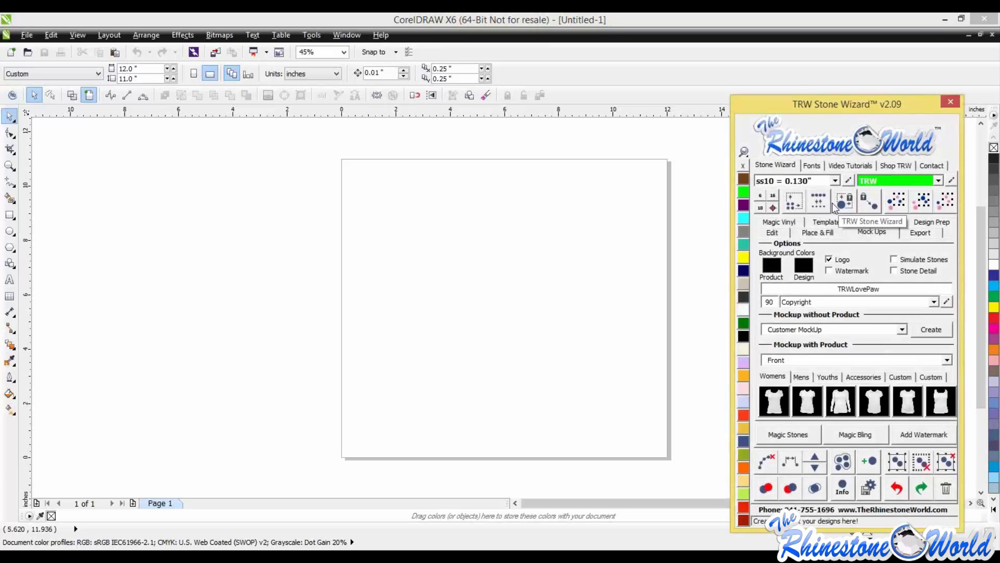
drag(869, 107, 891, 77)
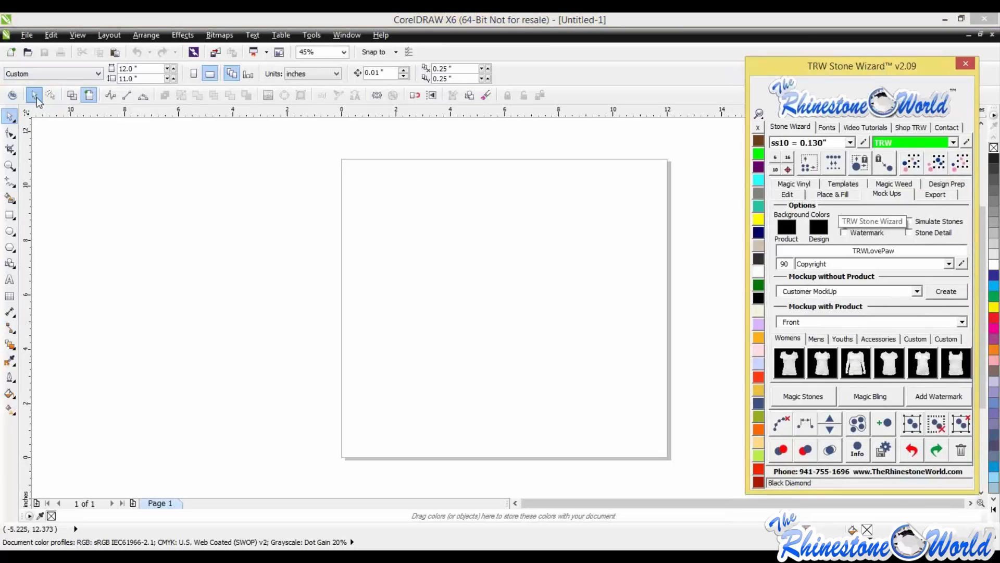
click(14, 121)
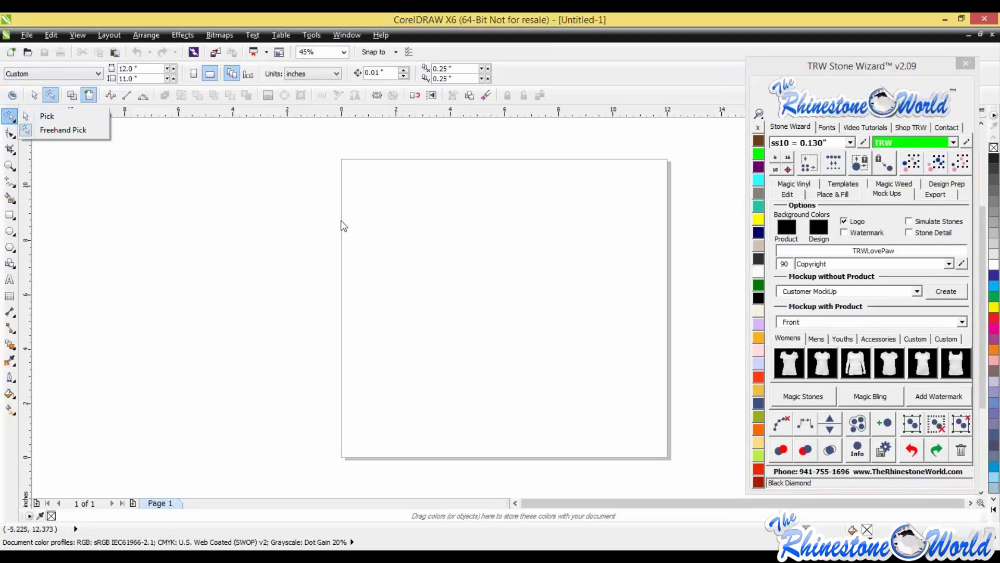
click(297, 191)
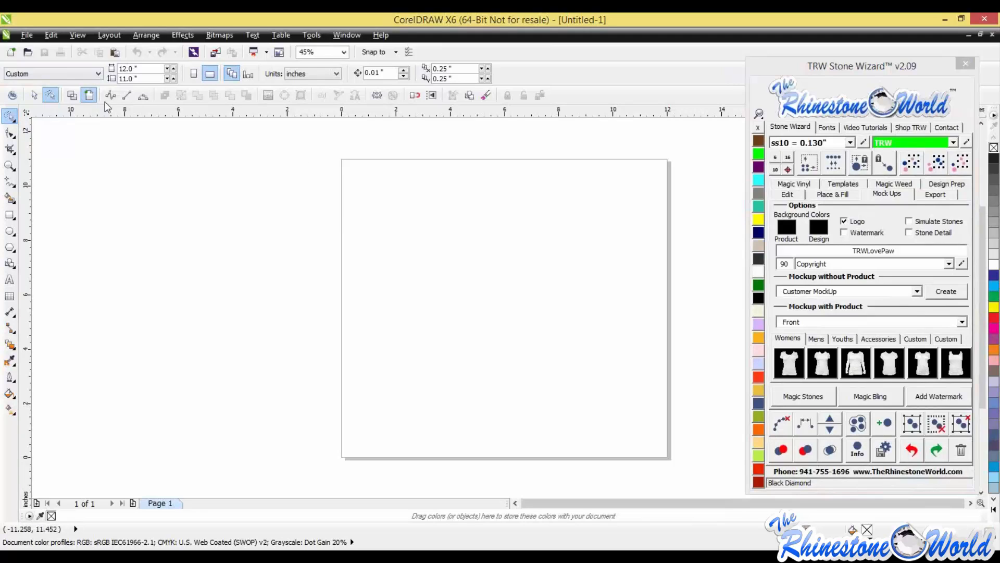
Step: Add the artistic text "Baseball" in the page's upper half and enlarge it to about 7.5 inches wide
click(9, 279)
click(414, 232)
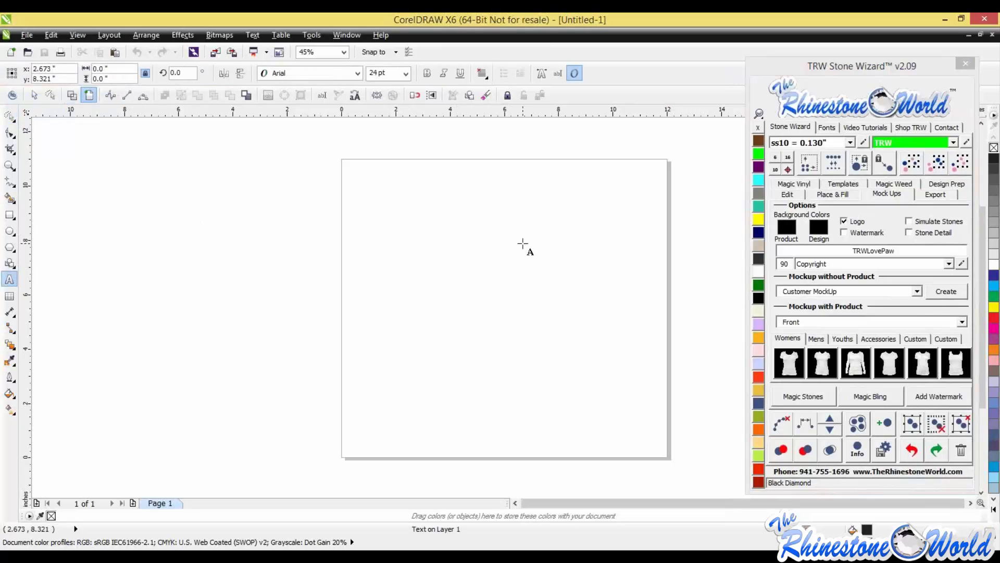
text(Baseball)
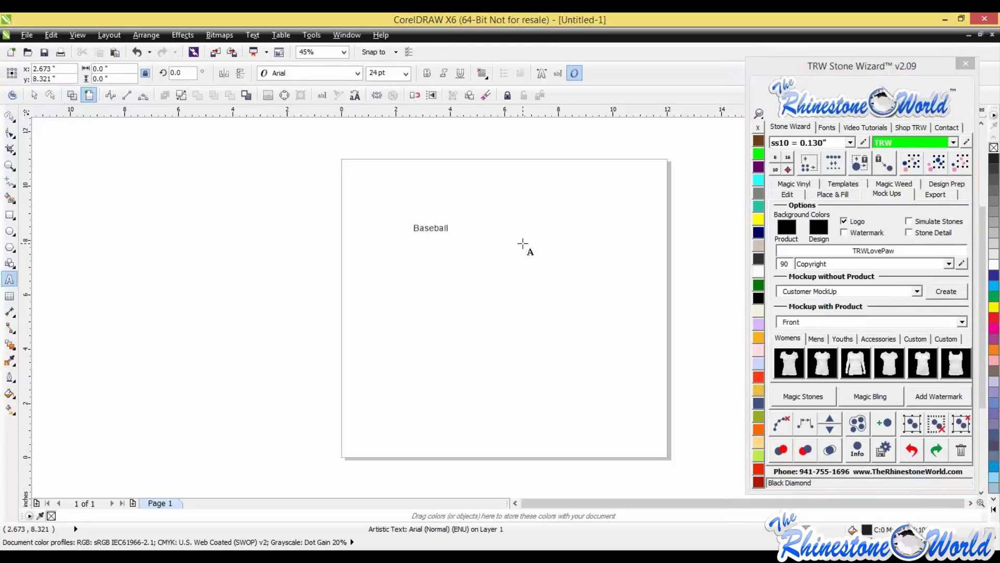
click(444, 225)
drag(453, 237, 322, 236)
Step: Find the "brush" fonts in the Stone Wizard and apply Brush Script MT to the "Baseball" text
click(826, 128)
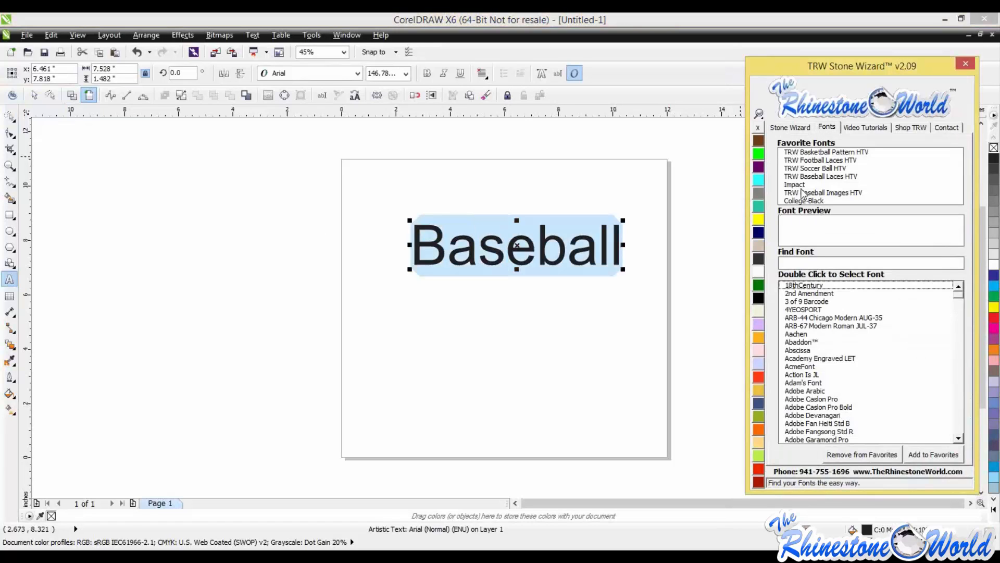
click(814, 261)
text(brush)
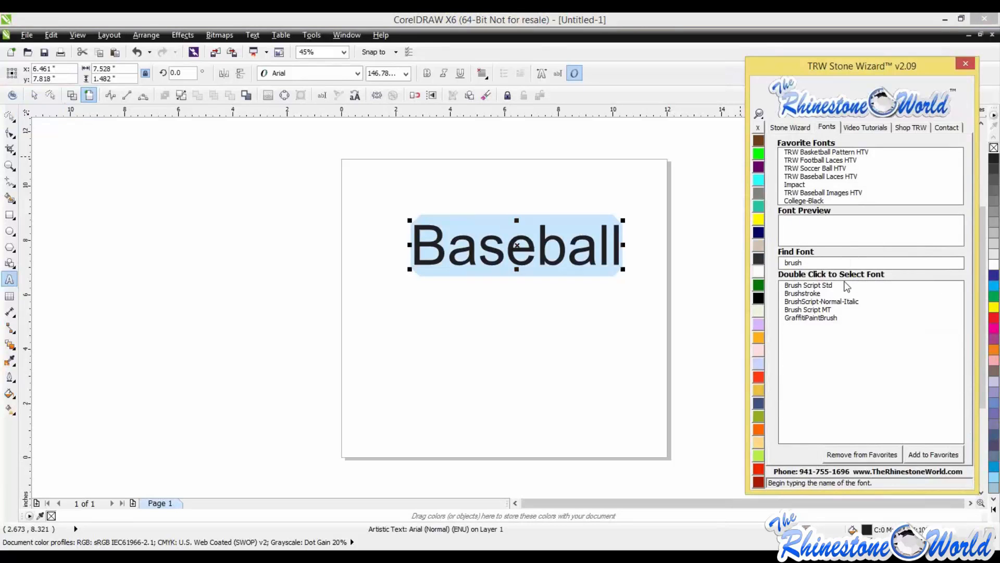
double_click(821, 310)
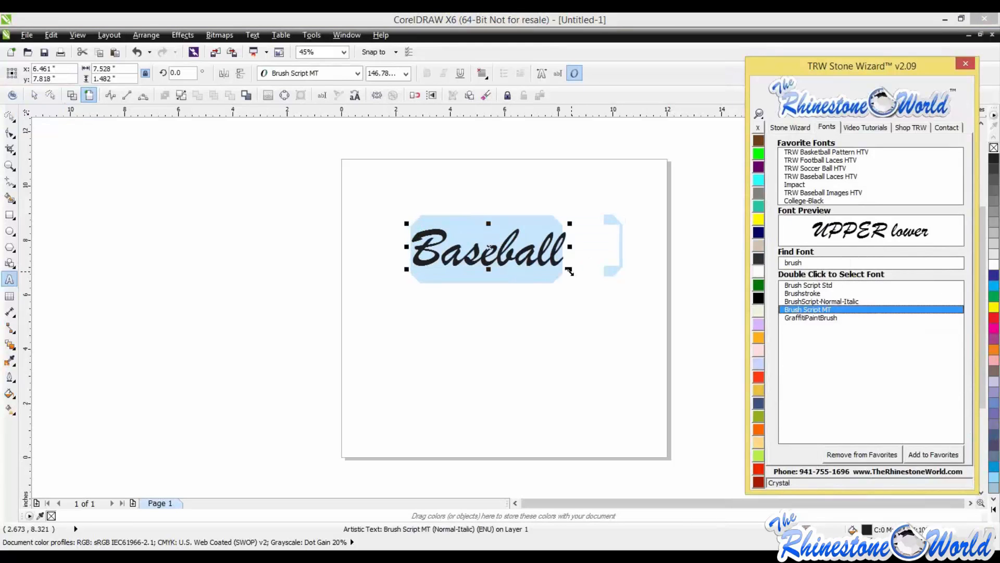
Step: Enlarge the "Baseball" text to about 11.6 inches wide and move it back toward the page's left edge
drag(570, 269, 732, 309)
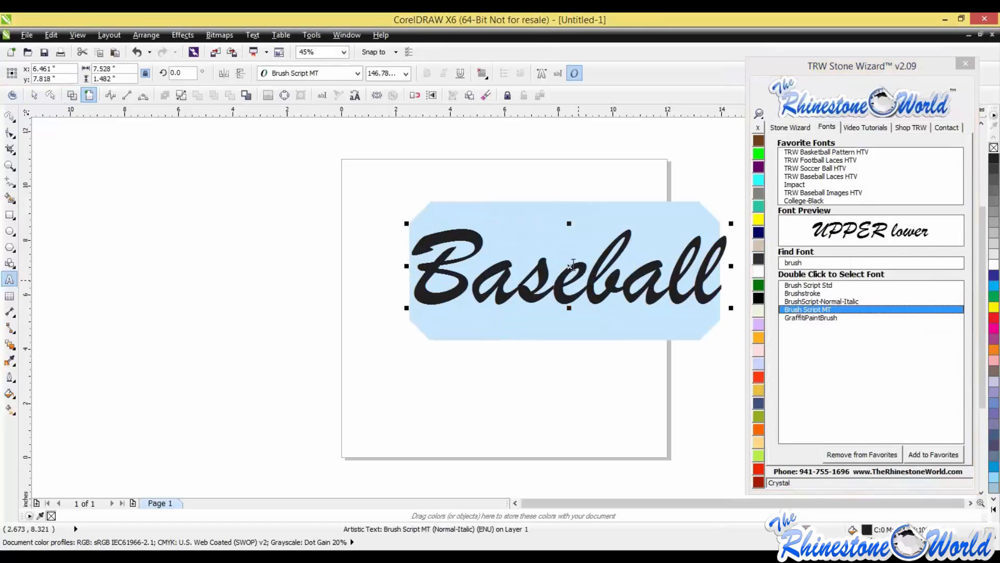
drag(572, 265, 484, 261)
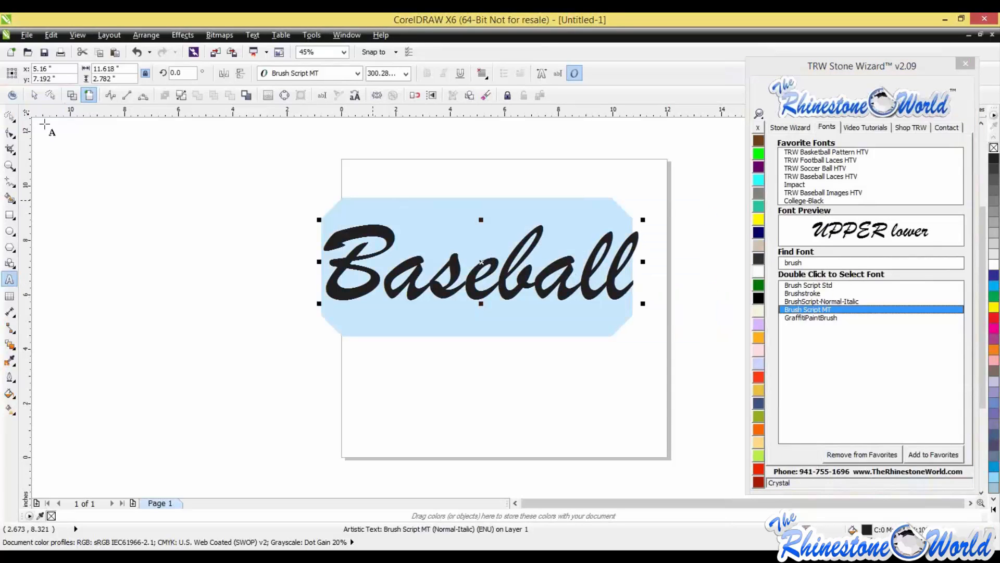
Step: Display the drawing as wireframe and examine where the outlines of the "Baseball" letters meet
click(72, 97)
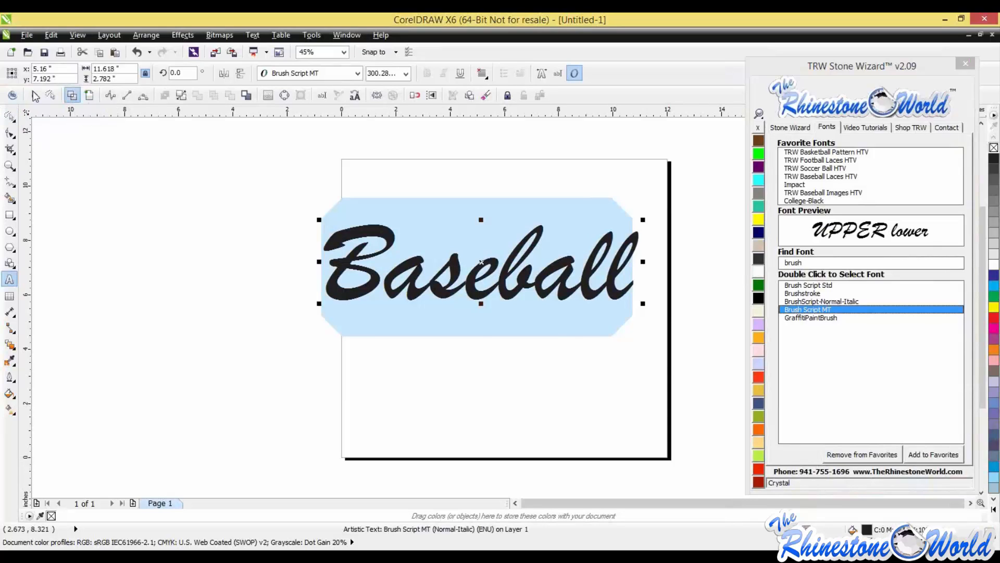
click(560, 273)
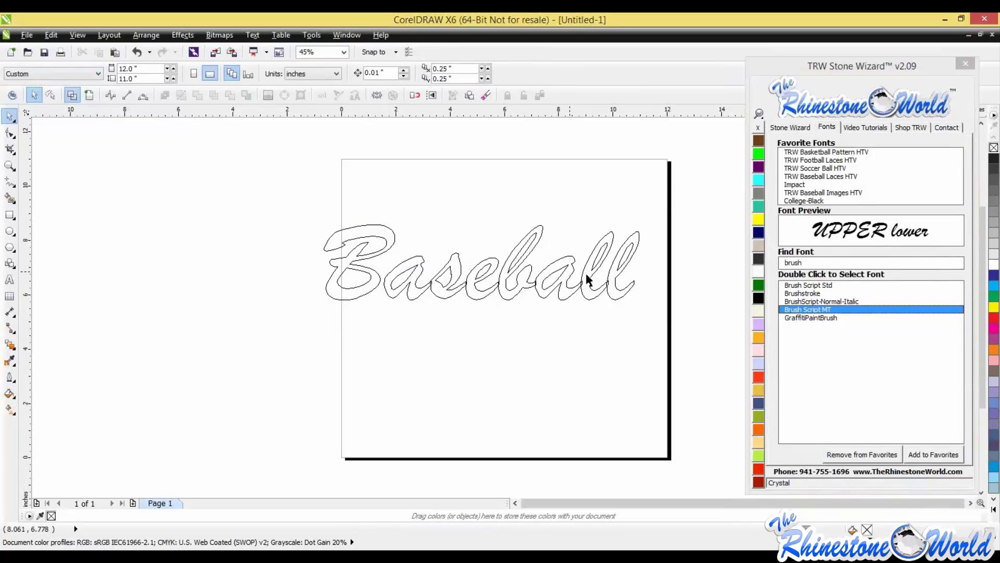
scroll(598, 282, up, 2)
scroll(562, 305, up, 3)
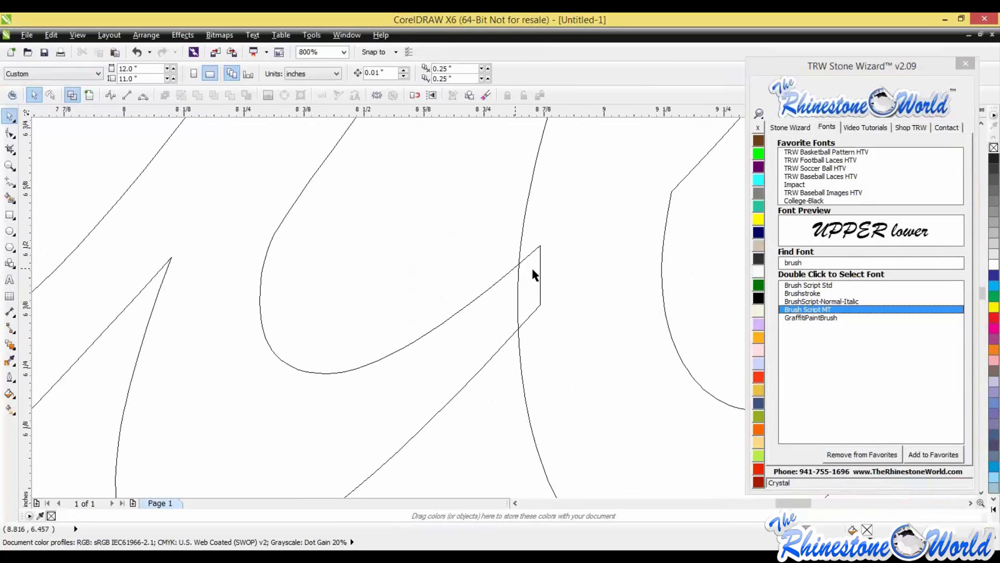
scroll(533, 259, down, 2)
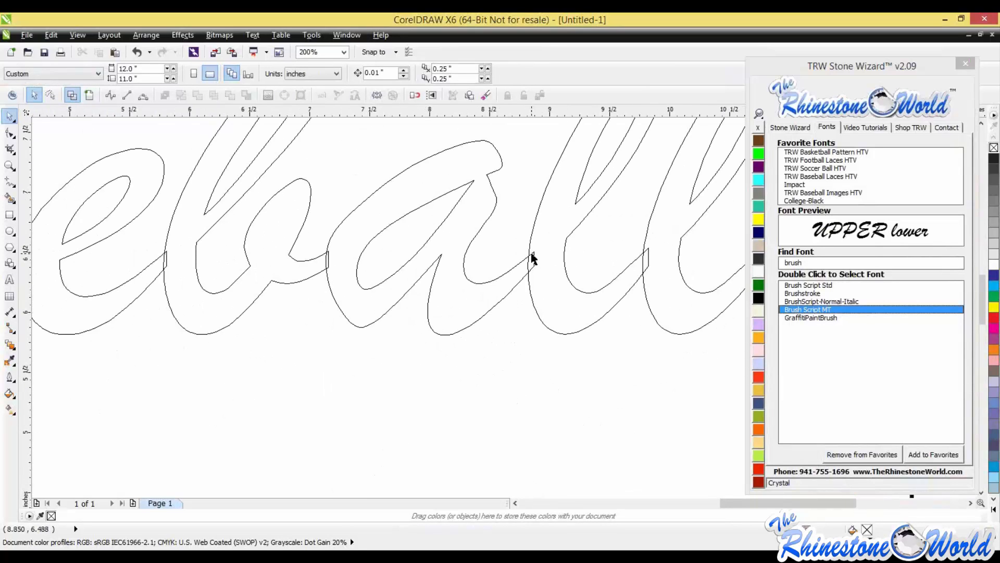
scroll(532, 257, down, 1)
scroll(517, 263, down, 2)
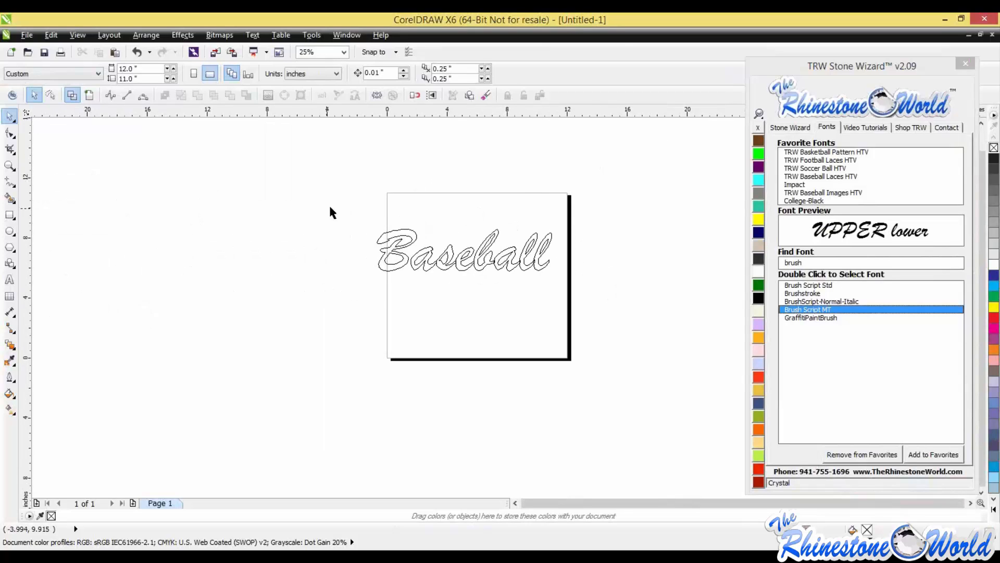
Step: Return the drawing from wireframe to the Enhanced view and leave the text deselected
drag(330, 207, 586, 276)
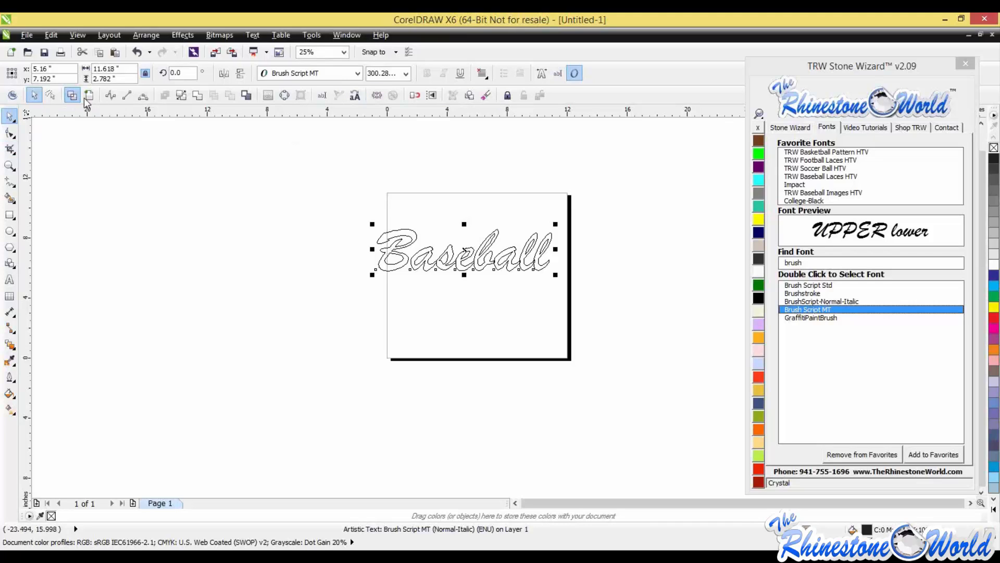
click(78, 35)
click(96, 103)
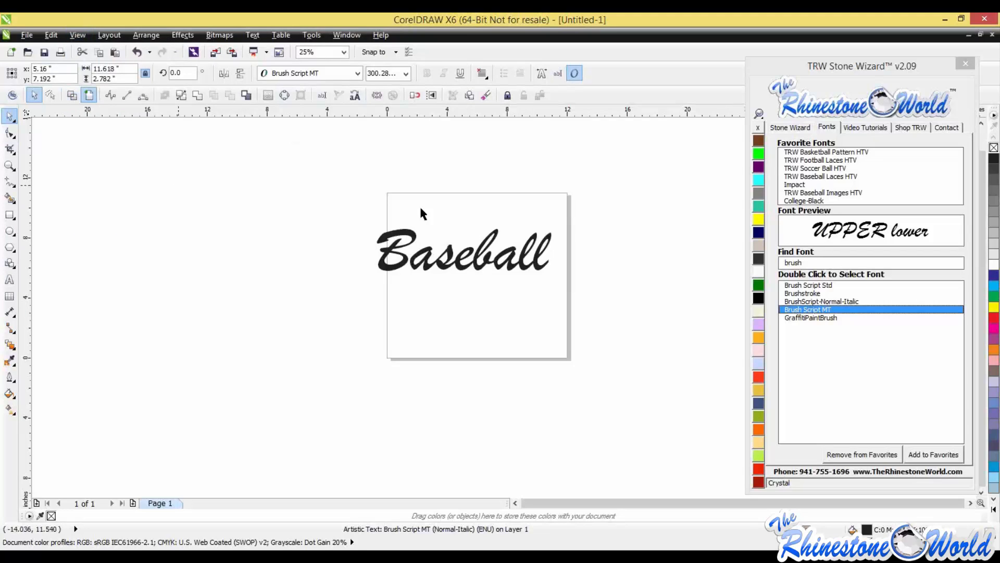
click(422, 214)
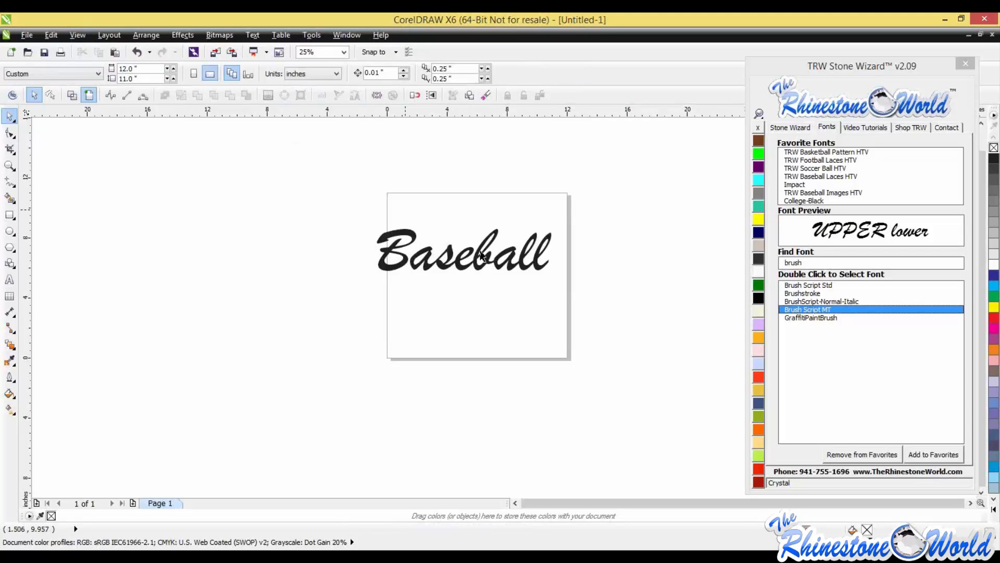
Step: Add a single-arc envelope to the "Baseball" text, bow its lower edge down about 1.9 inches, and raise its upper edge slightly
click(406, 229)
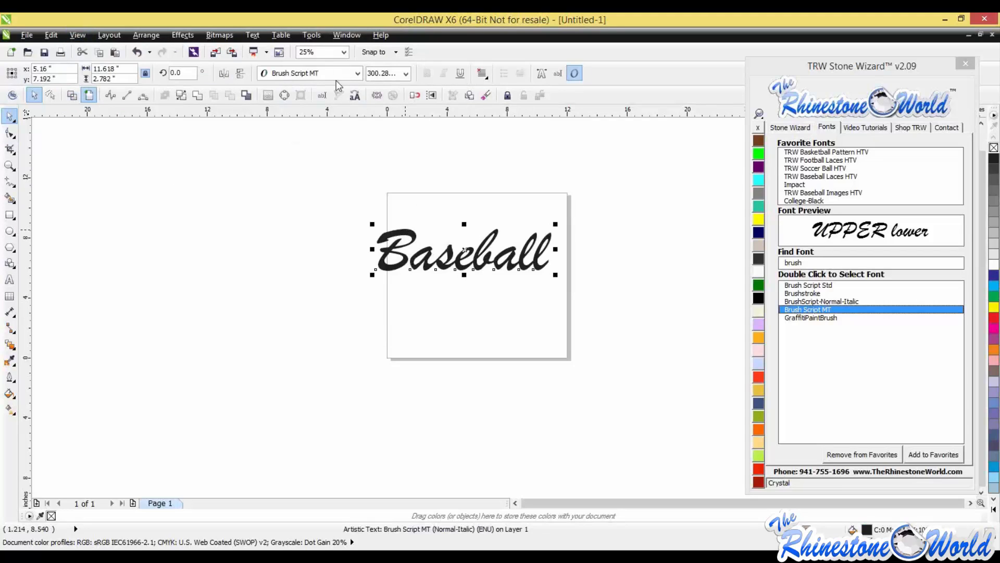
click(376, 97)
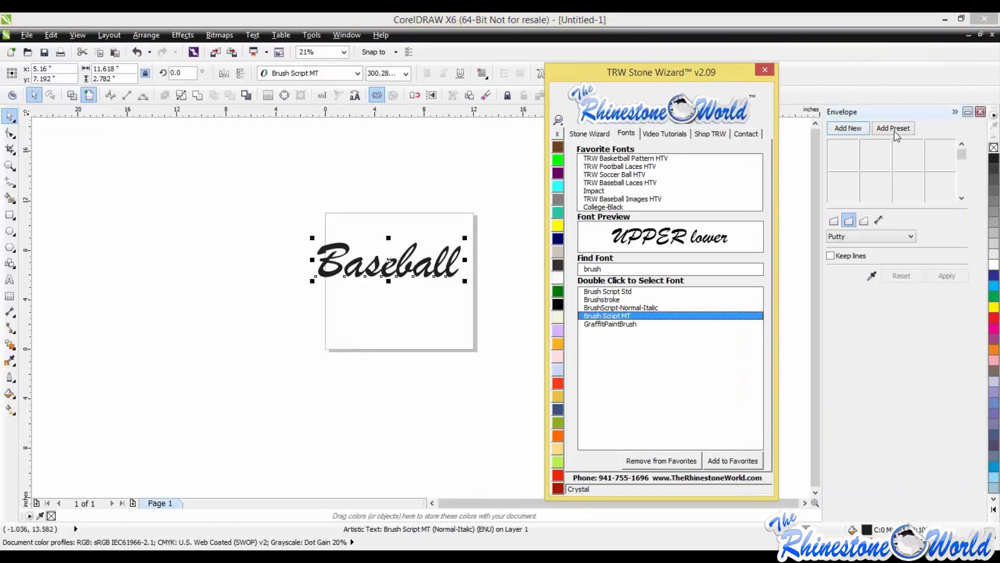
click(848, 128)
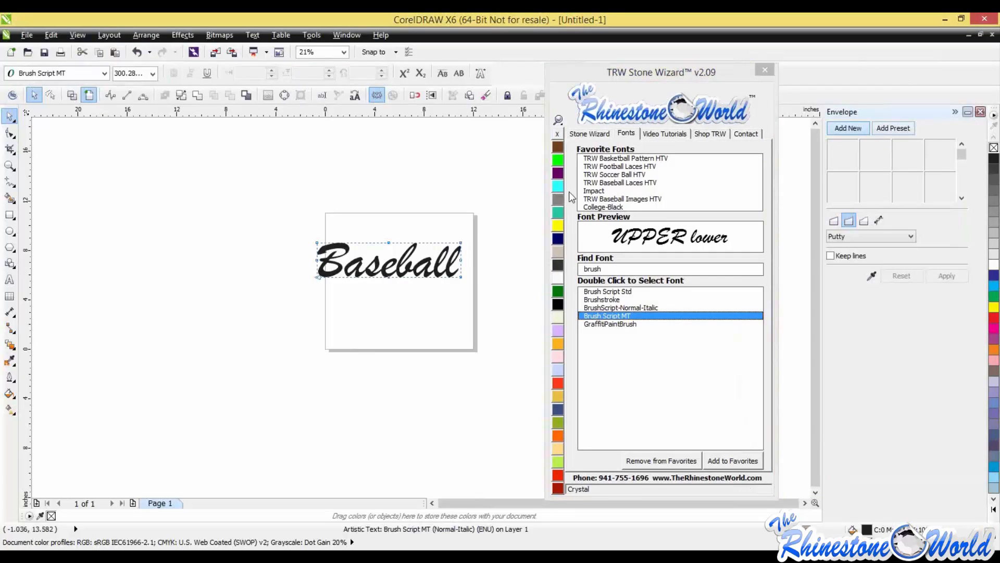
drag(390, 299, 390, 298)
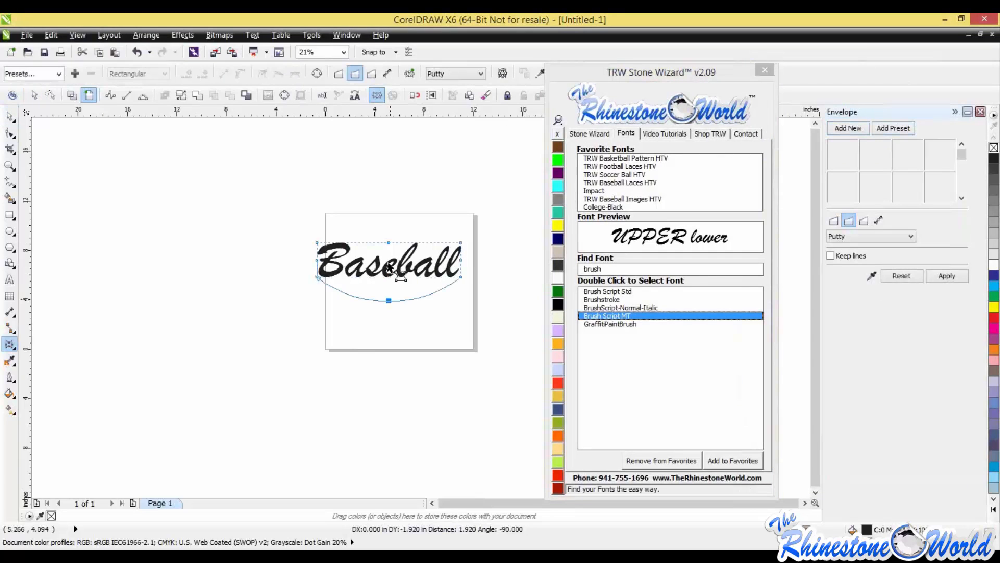
mouse_move(385, 242)
mouse_down()
mouse_move(396, 200)
mouse_move(385, 242)
mouse_up()
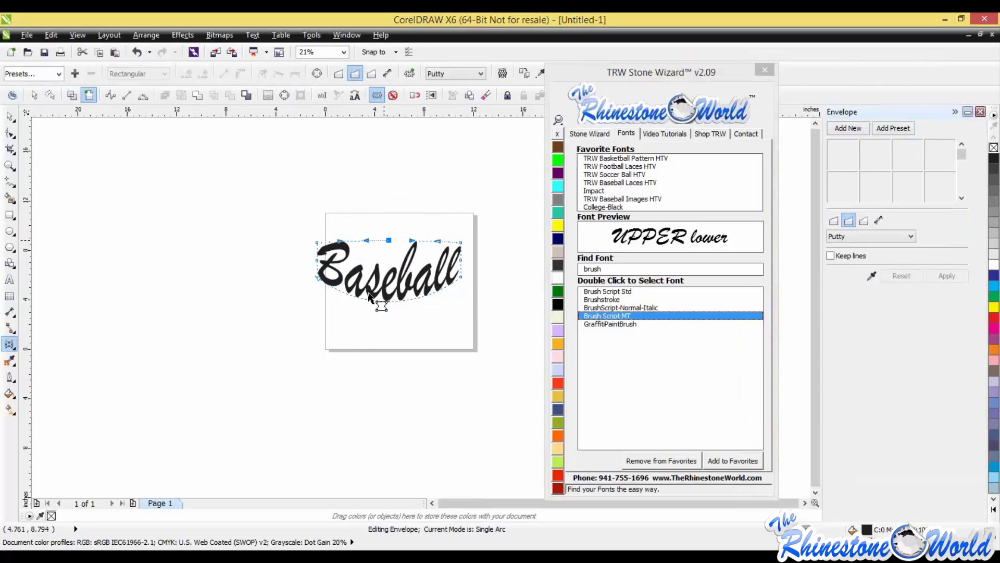
Step: Pull the envelope's two lower corners outward to flare the text, and clear the text from the page
drag(463, 278, 494, 277)
drag(316, 278, 276, 277)
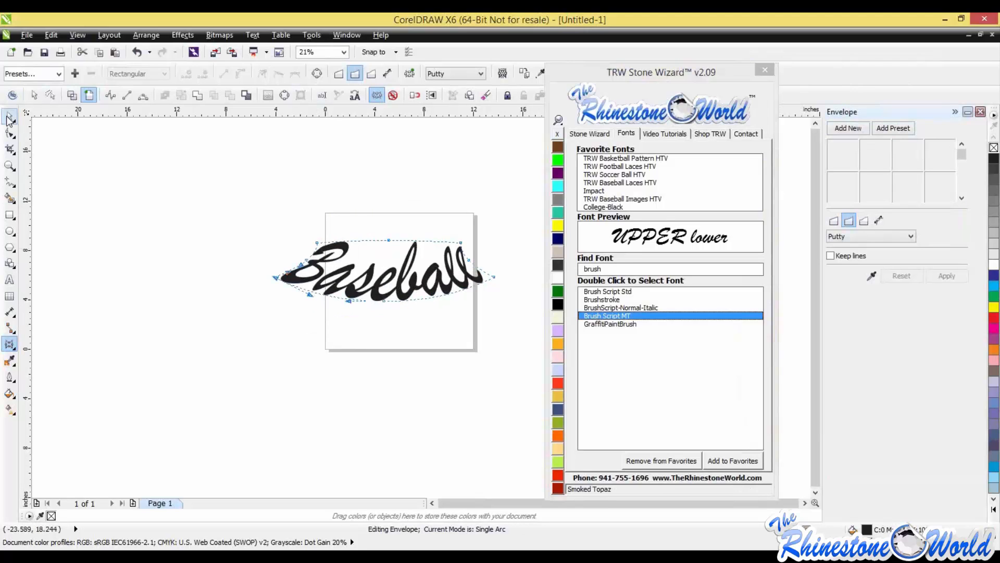
key(ctrl+z)
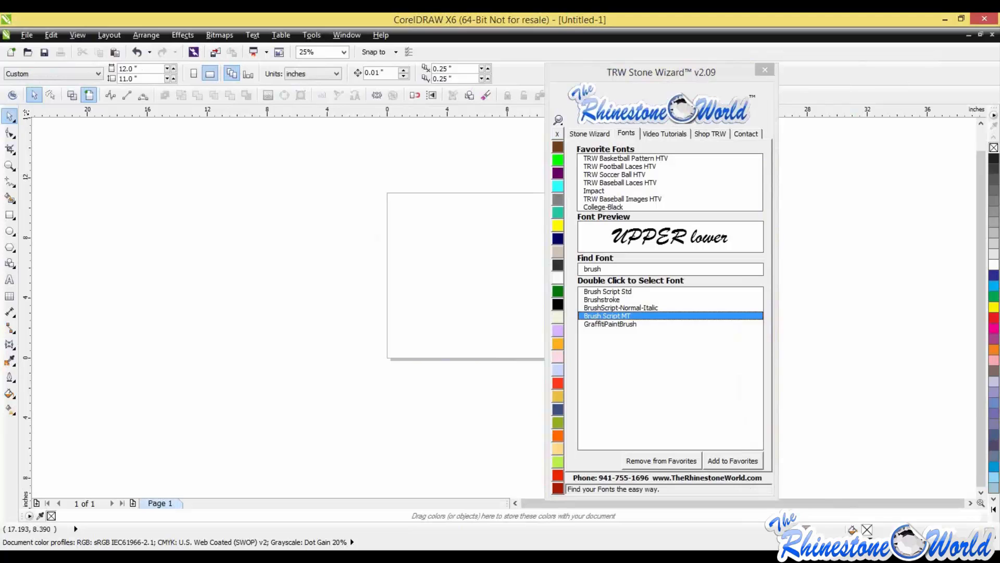
Step: Move the Stone Wizard window clear of the page and switch it from fonts back to the stone design tools
drag(712, 74, 899, 74)
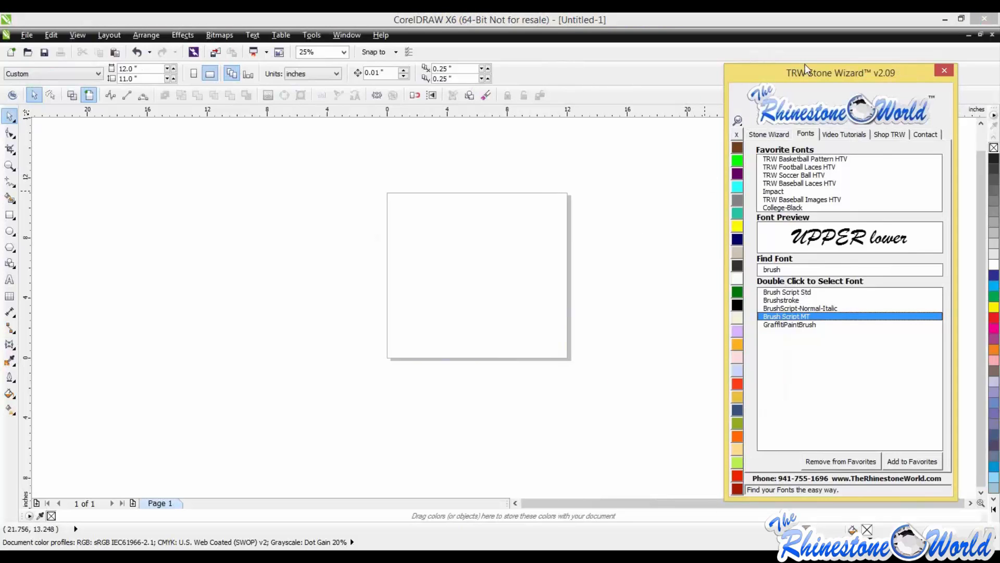
click(774, 130)
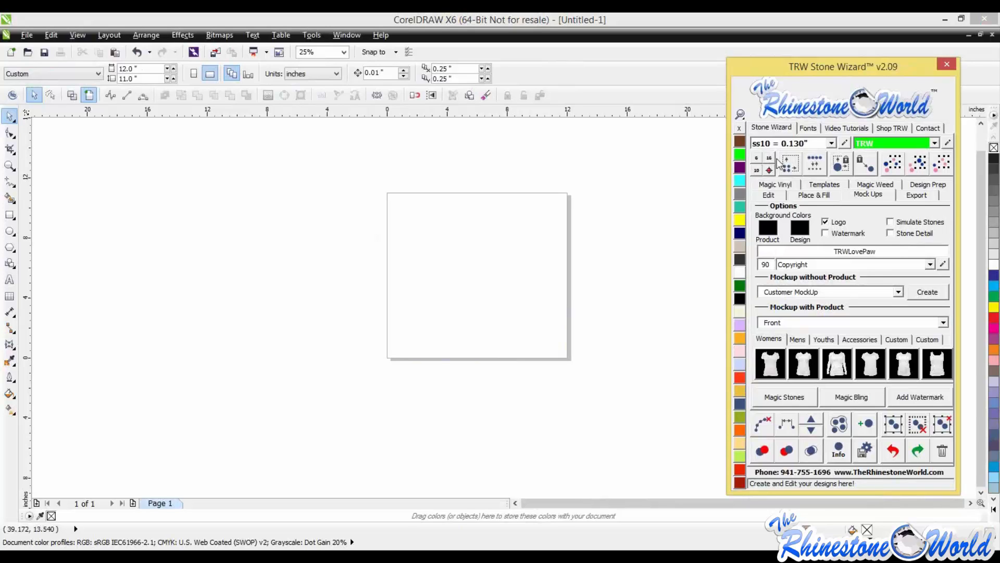
drag(879, 76, 888, 63)
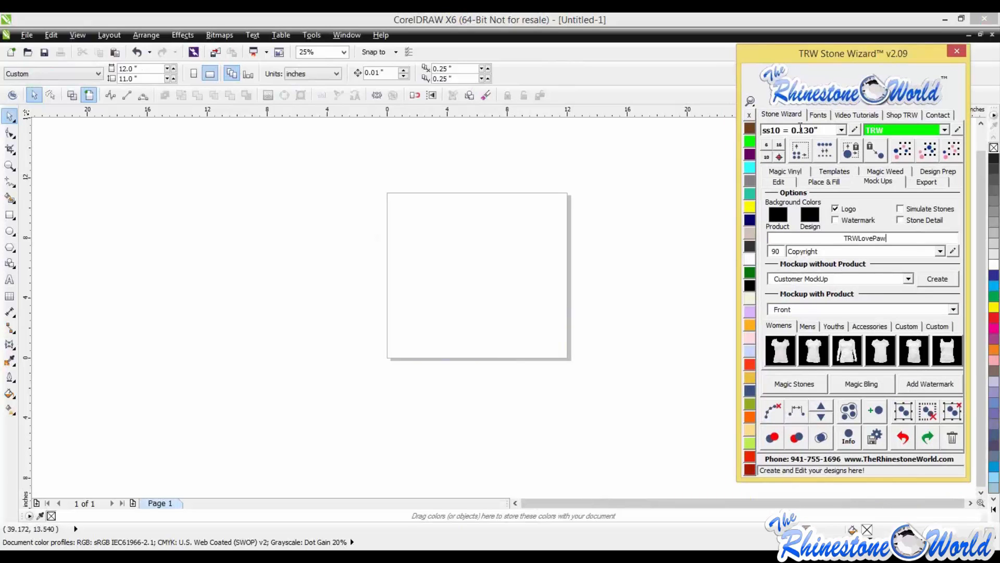
Step: Review the Stone Wizard's list of stone sizes and open the editor for those sizes
click(842, 130)
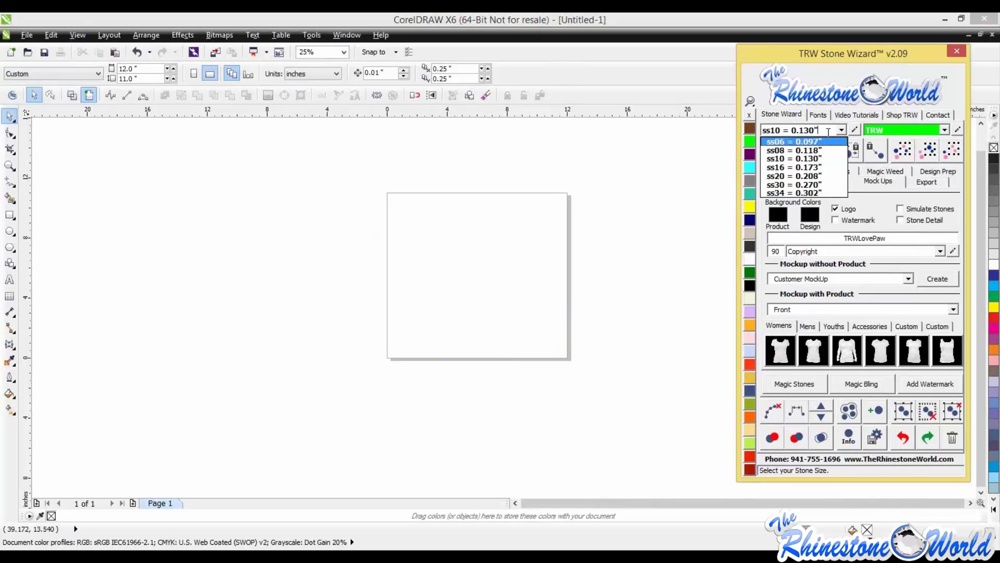
click(840, 132)
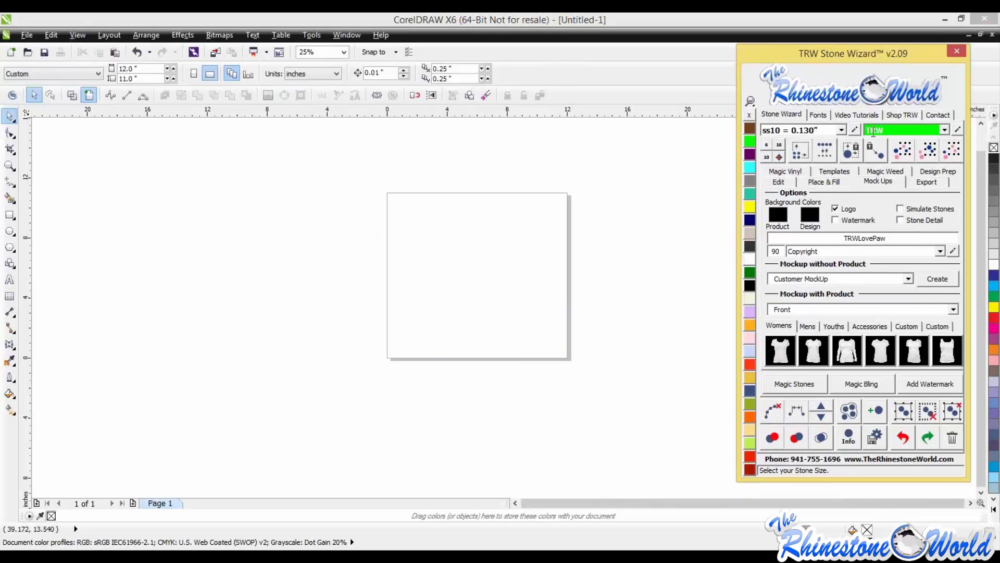
click(854, 131)
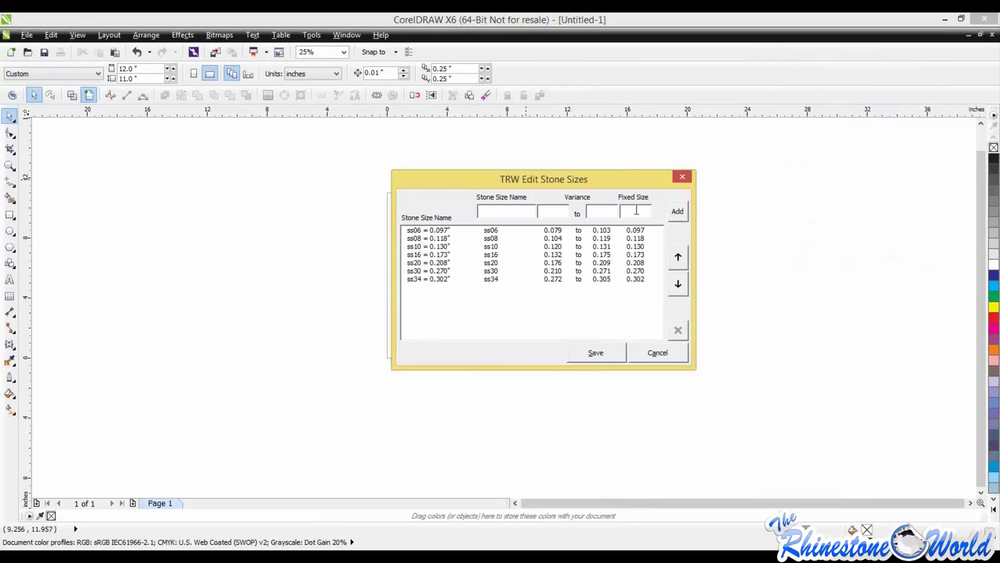
Step: Leave the stone size editor without saving and reassign the quick-set size button 6 to ss10 = 0.130" with caption 10
click(657, 353)
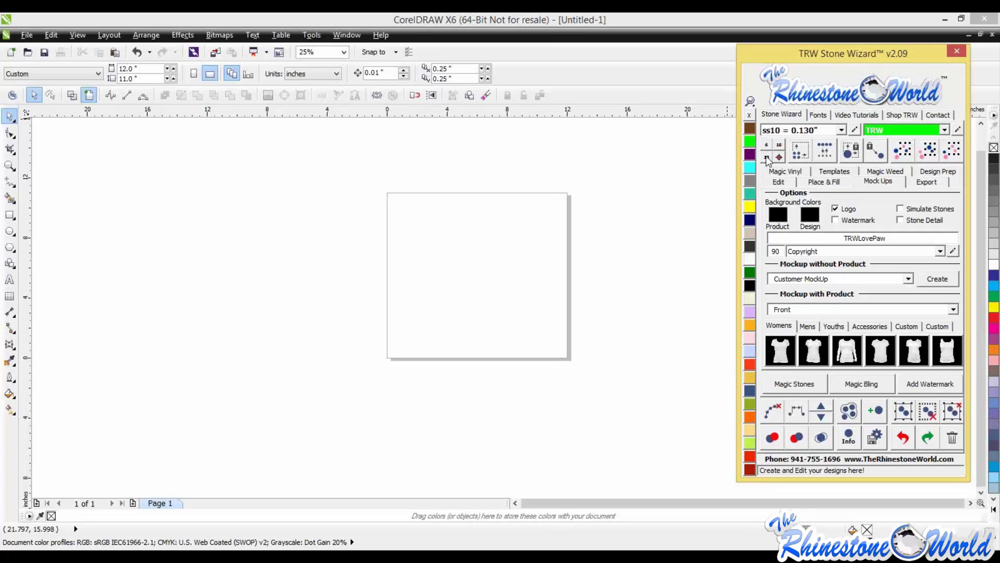
click(767, 148)
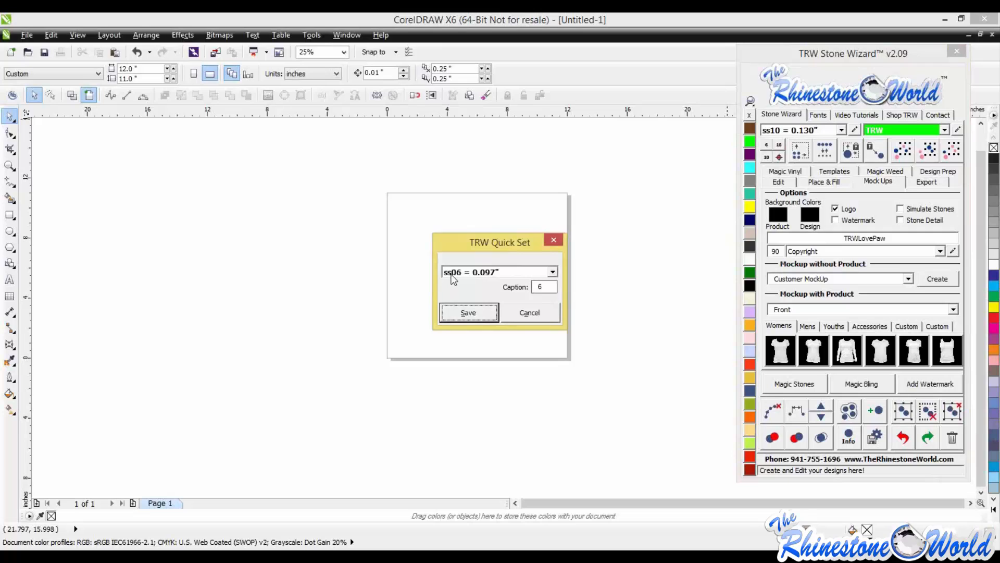
click(552, 271)
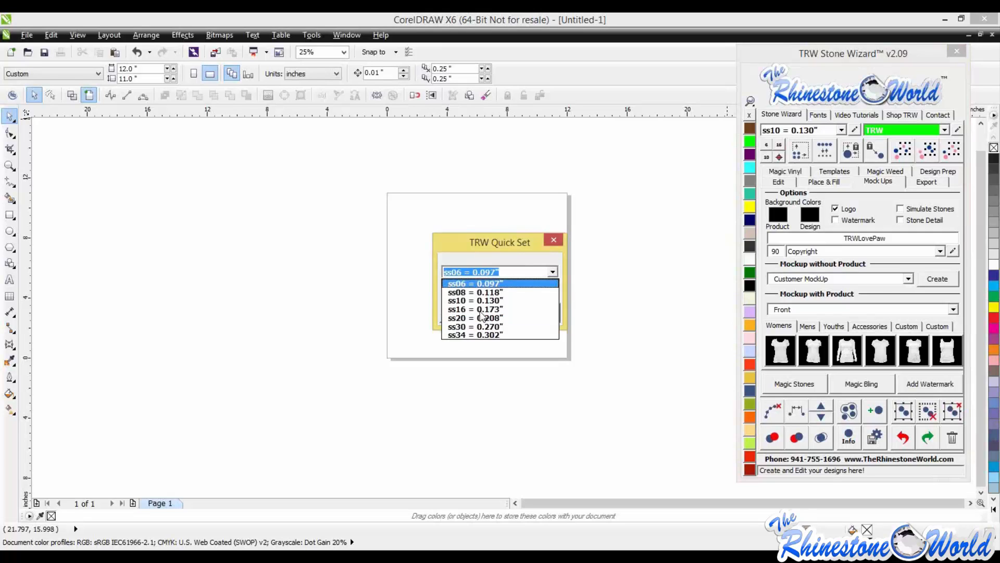
click(477, 300)
key(Tab)
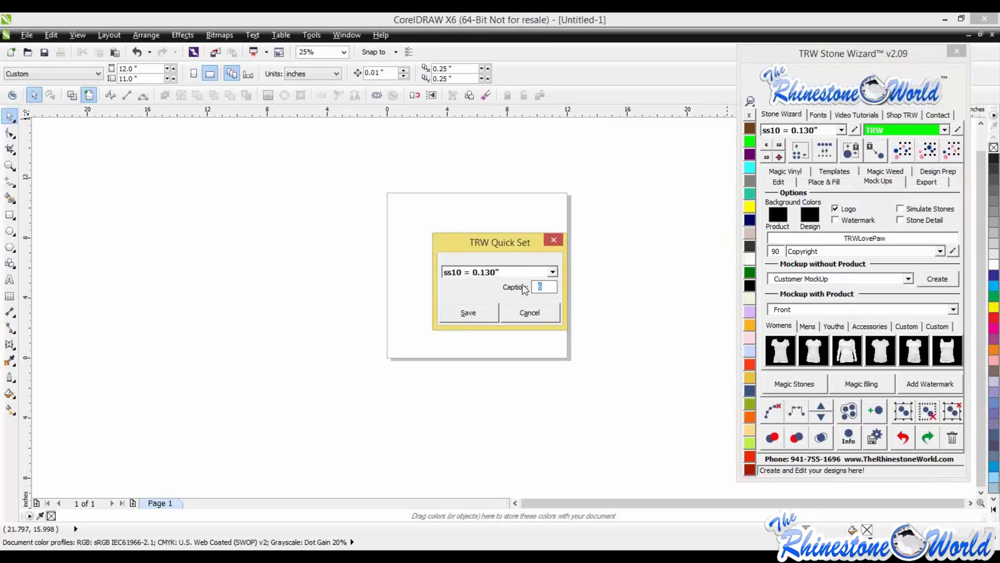
click(474, 312)
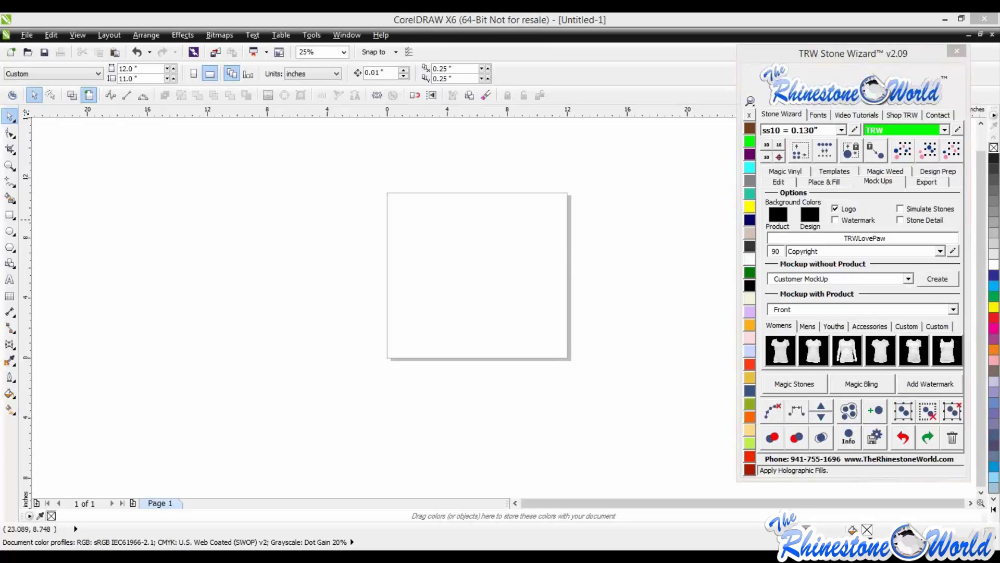
Step: Draw a rectangle about 6.1 by 5.5 inches on the page and hatch-fill it with ss10 stones
drag(887, 60, 886, 38)
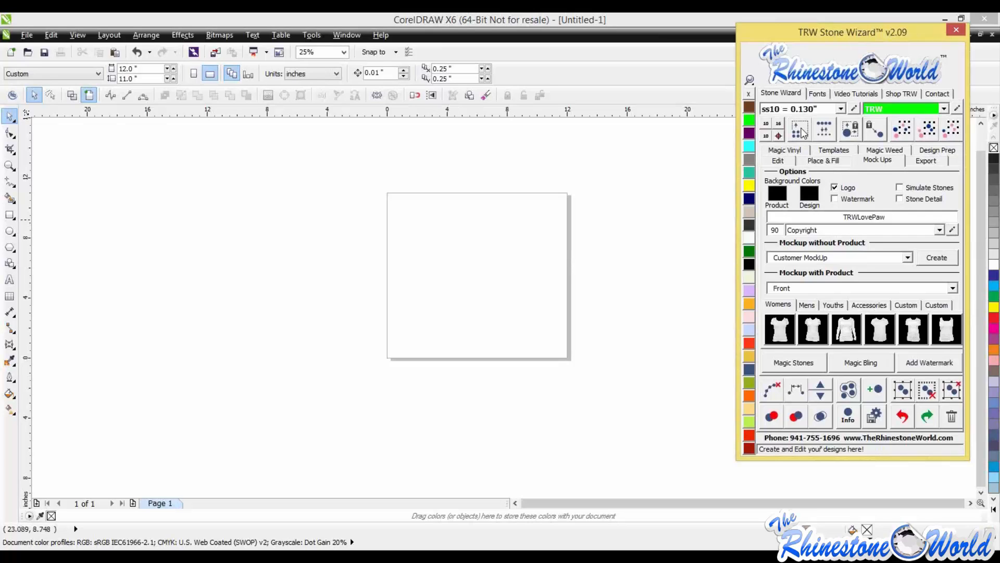
click(9, 214)
drag(414, 217, 505, 299)
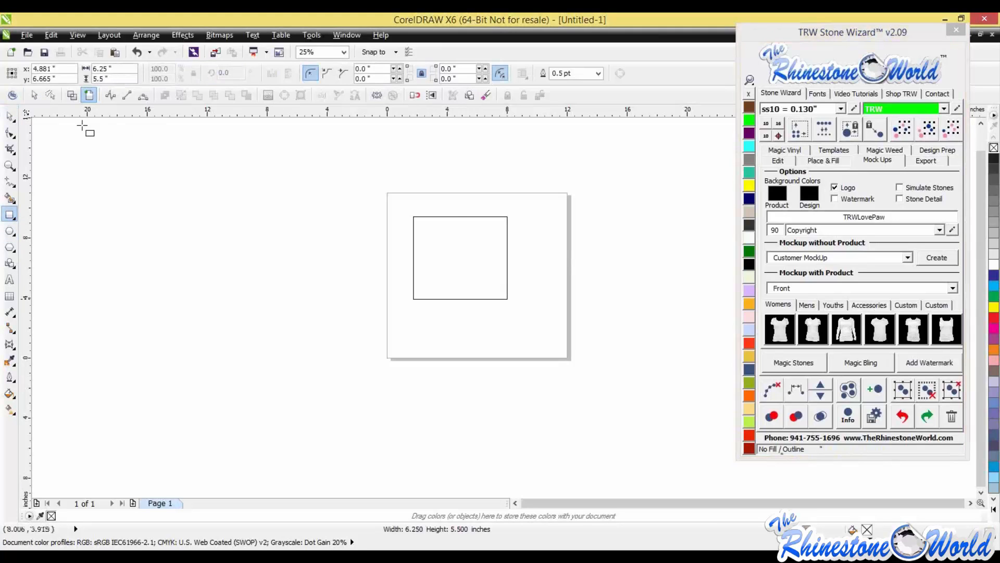
click(9, 117)
click(823, 160)
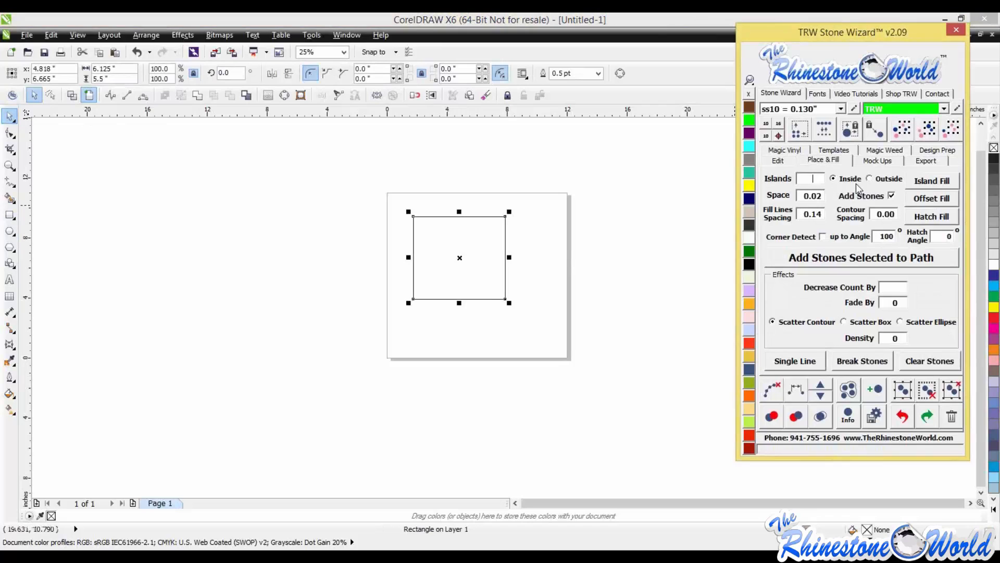
click(920, 216)
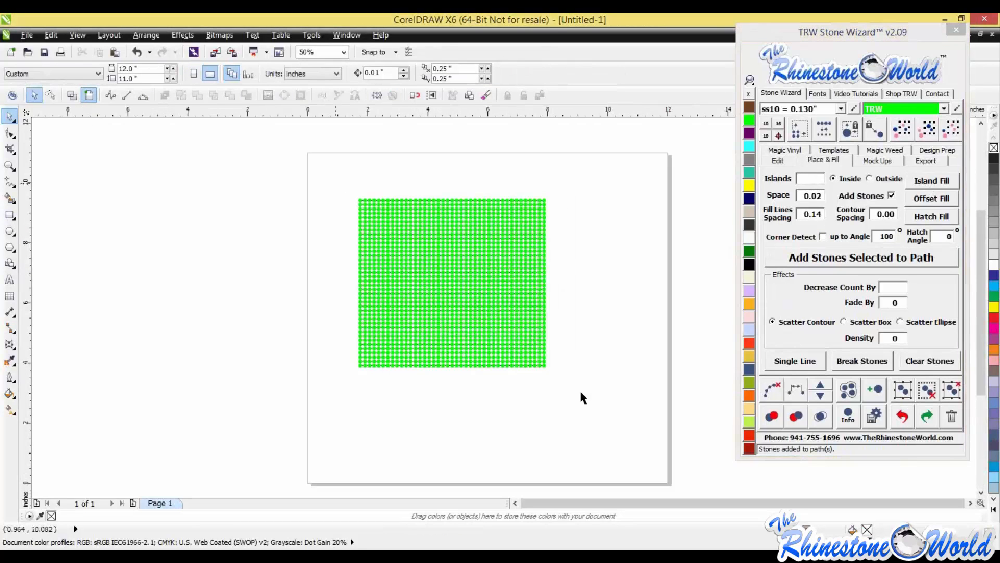
Step: Remove the paths behind the hatch-fill stones and scale the whole stone grid down to about 4.3 by 3.9 inches
key(ctrl+a)
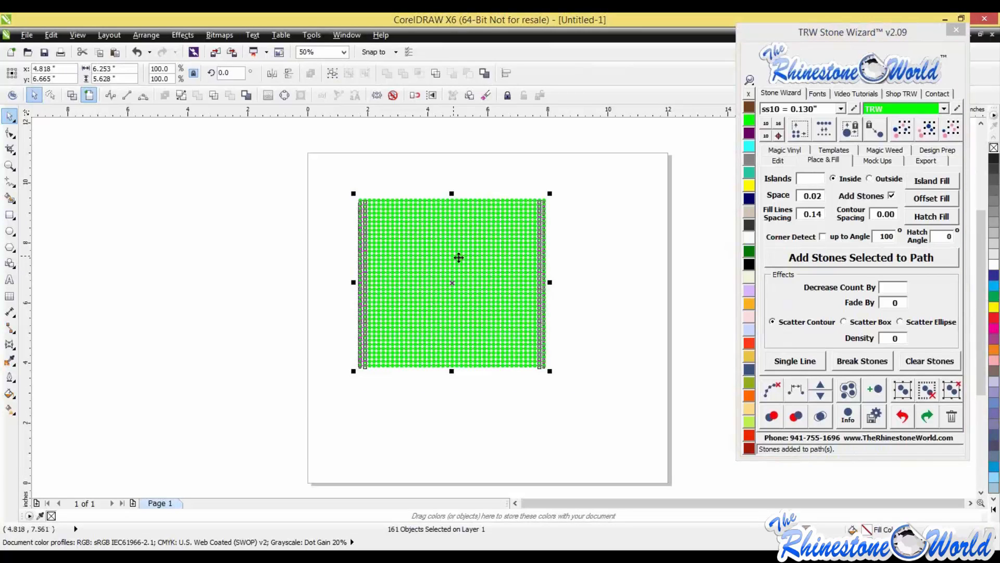
click(772, 395)
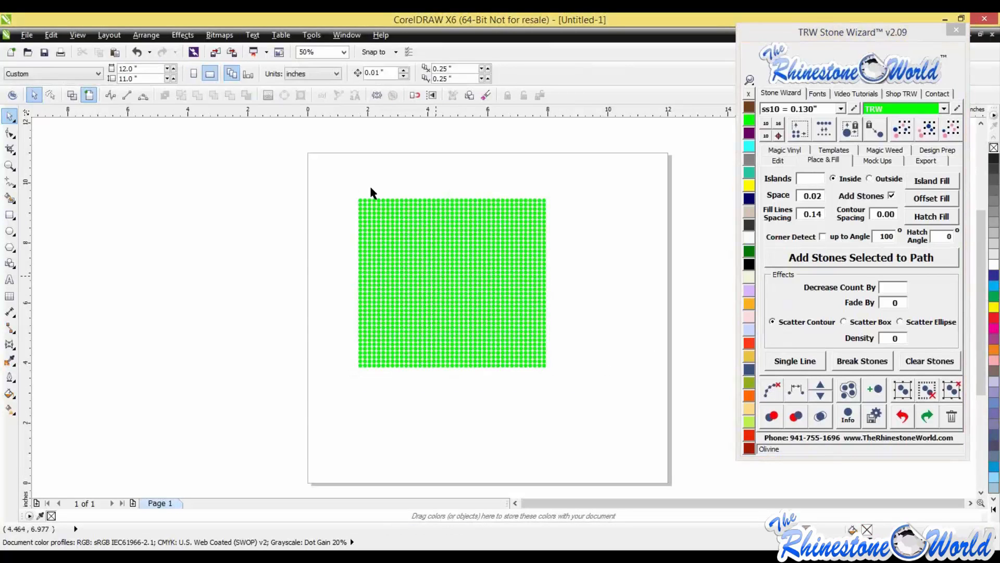
drag(338, 181, 594, 426)
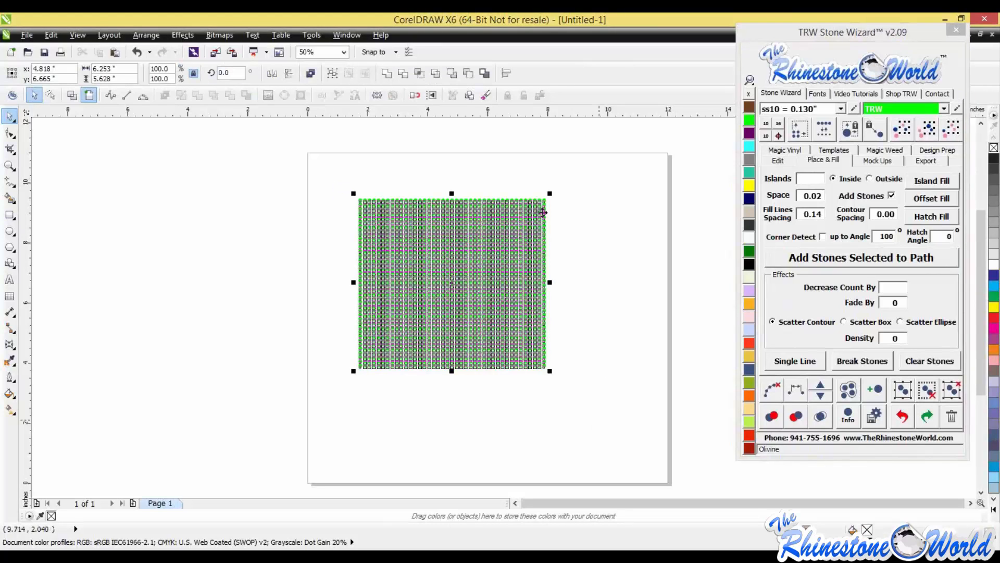
drag(550, 192, 513, 250)
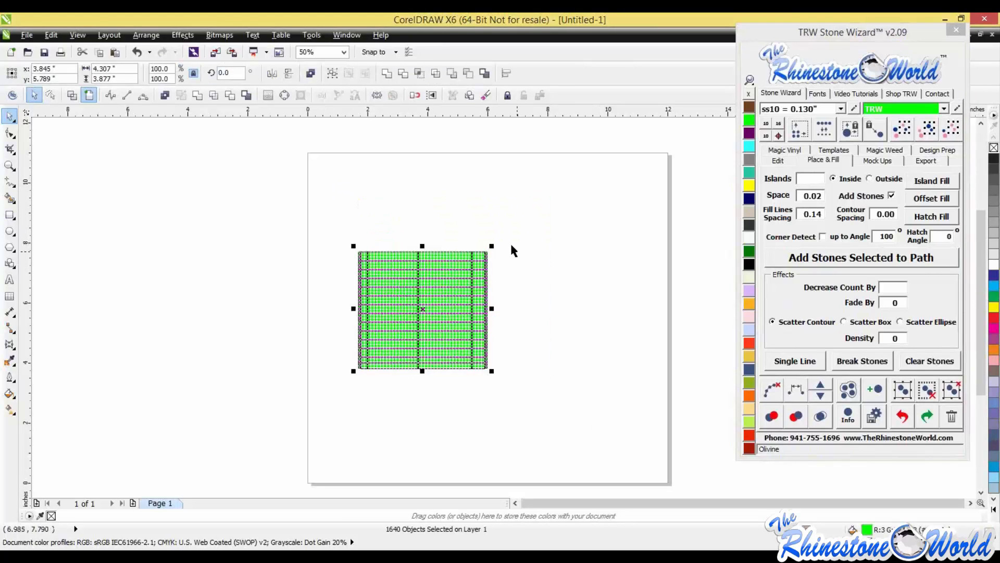
Step: Resize the shrunken stone grid to suit ss10 stones and clear it from the page
click(797, 134)
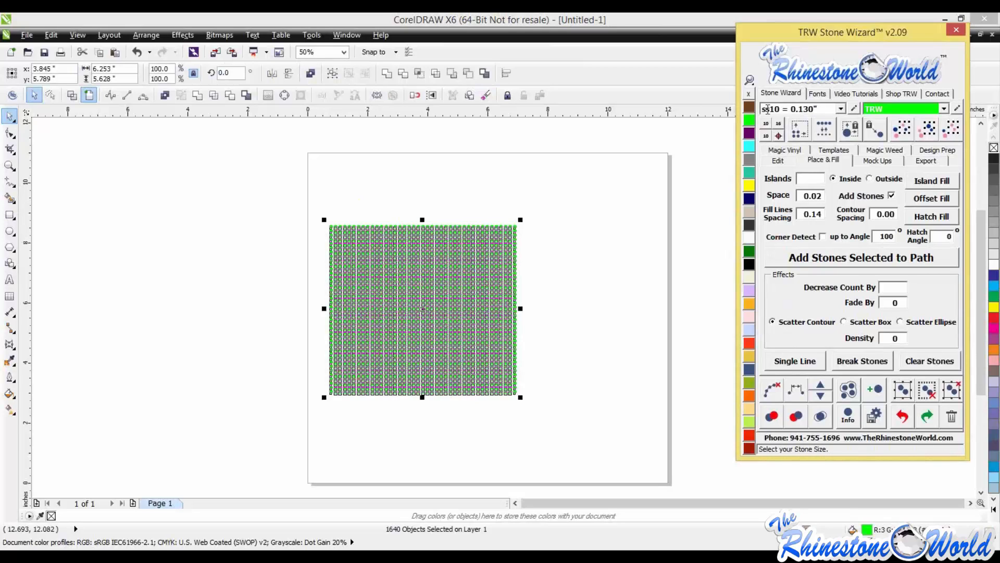
click(244, 205)
drag(276, 198, 573, 417)
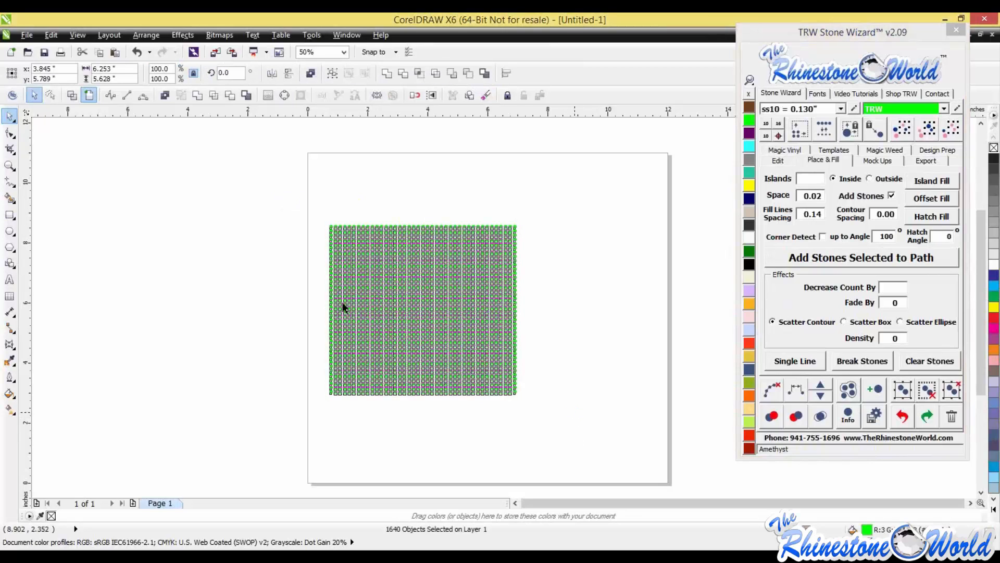
key(Delete)
Step: Add the artistic text "Baseball" near the page's upper part and enlarge it to about 8.4 inches wide
click(10, 280)
click(400, 226)
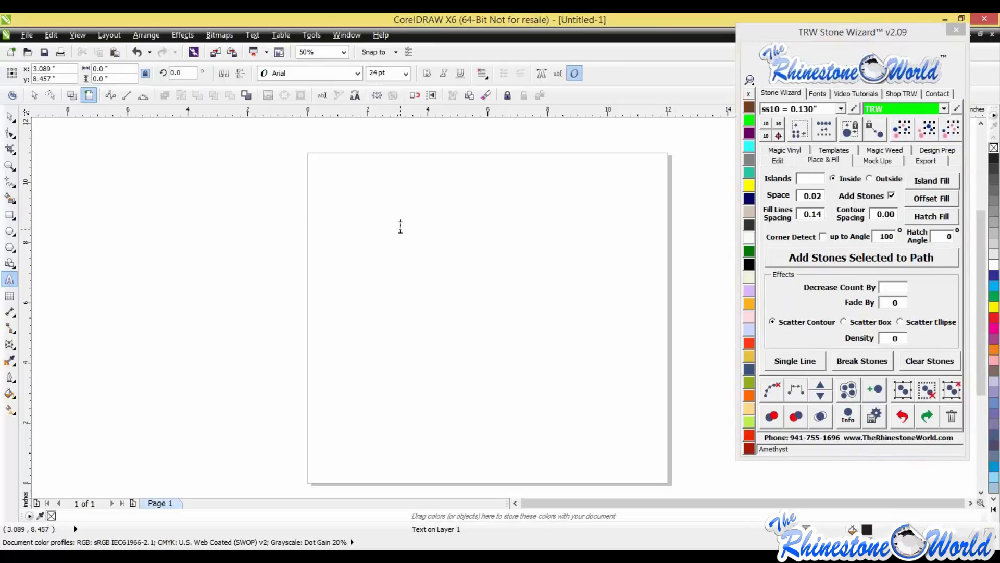
text(Baseball)
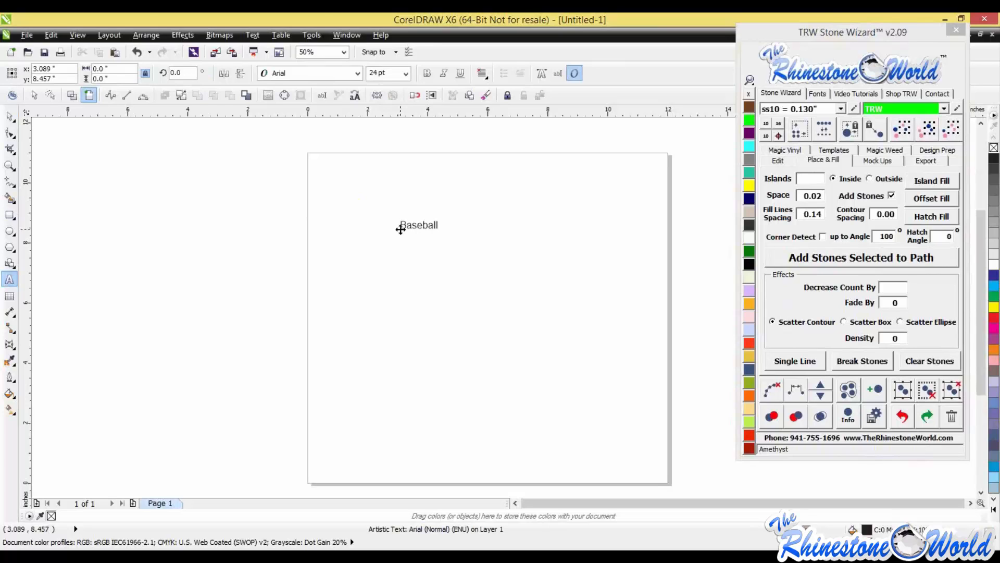
click(484, 234)
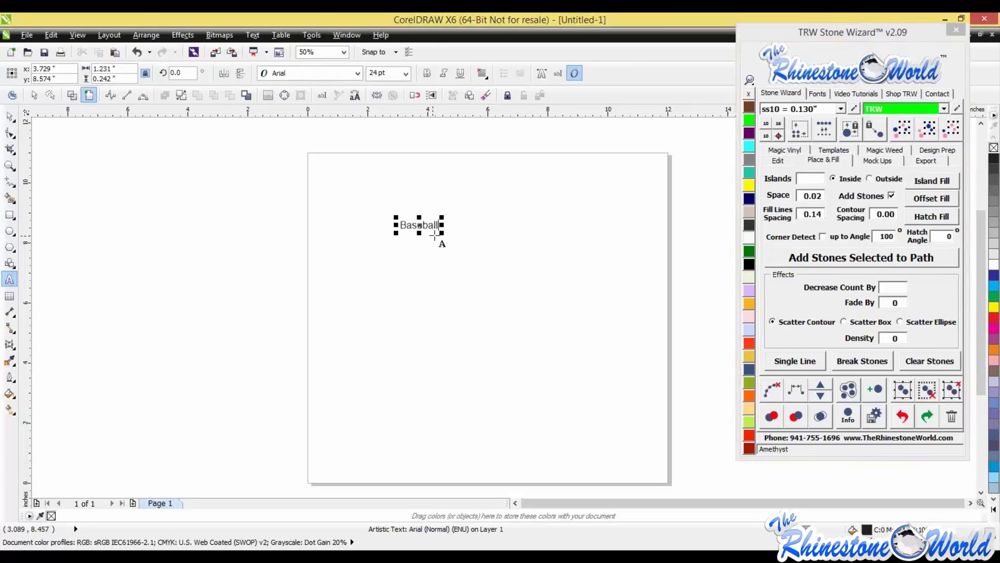
drag(443, 234, 658, 342)
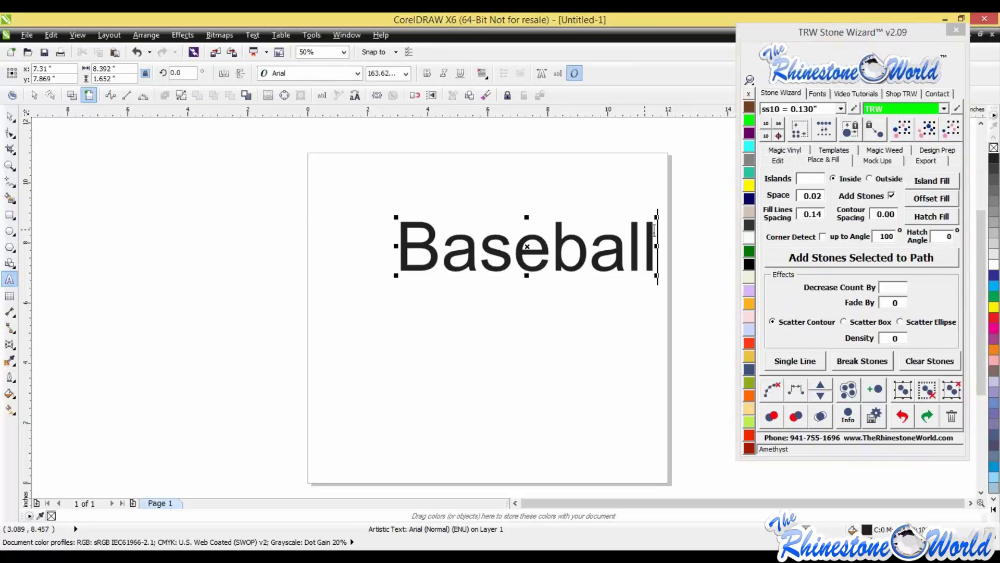
Step: Find the font matching "trw 04" in the Stone Wizard and apply TRW 04 Super Script Multi Stone to the whole "Baseball" text
key(ctrl+a)
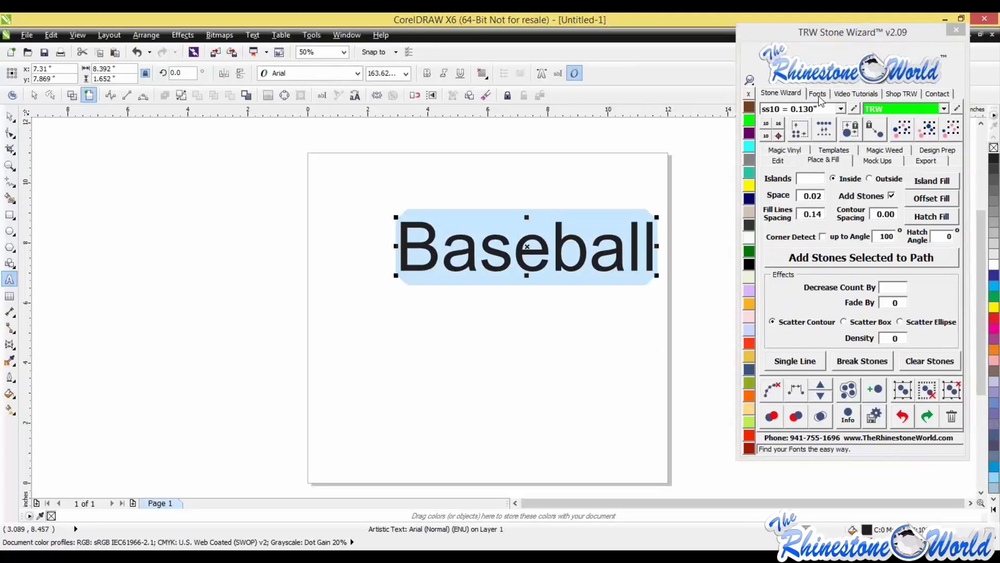
click(818, 94)
click(783, 228)
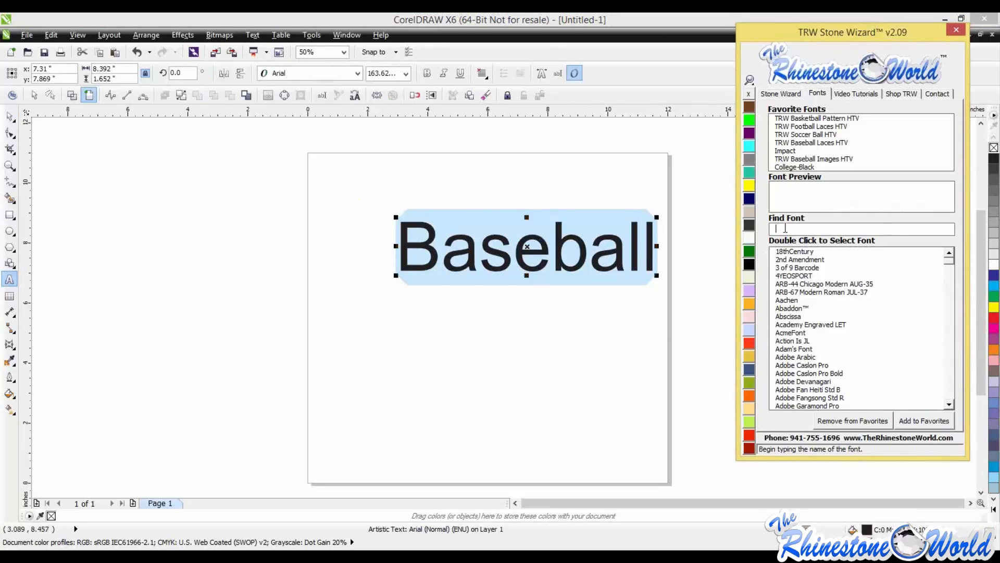
text(trw)
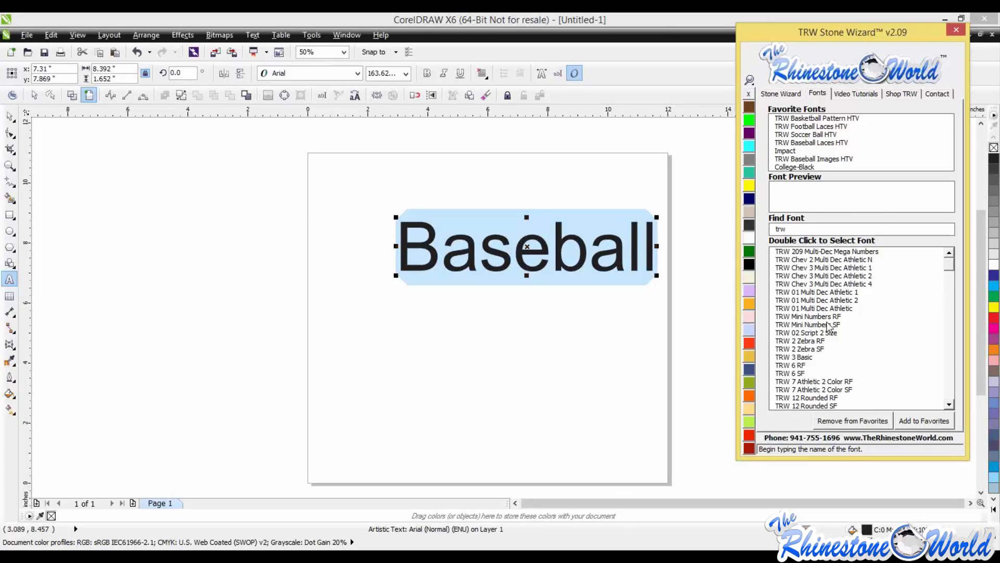
drag(949, 264, 950, 268)
click(849, 225)
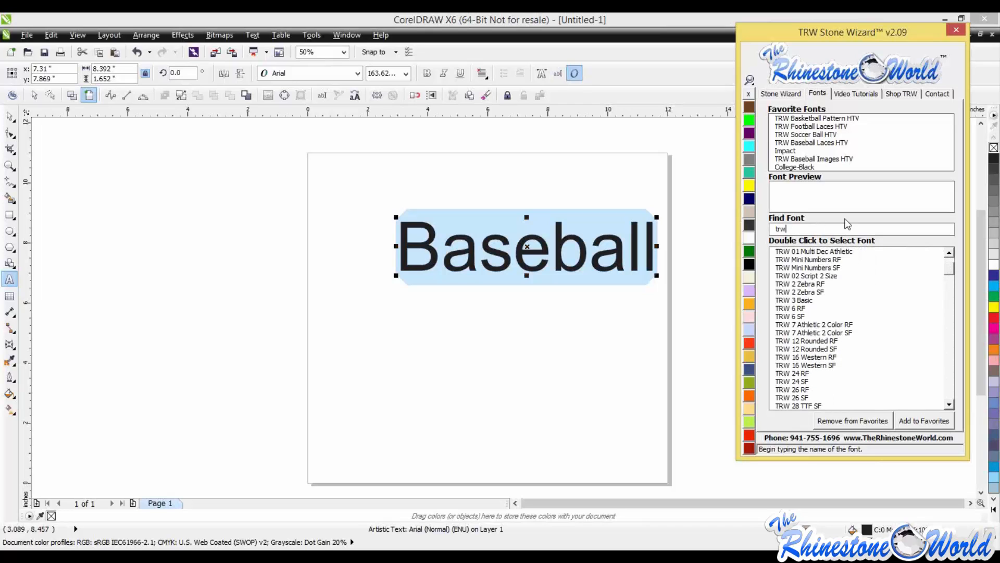
text(04)
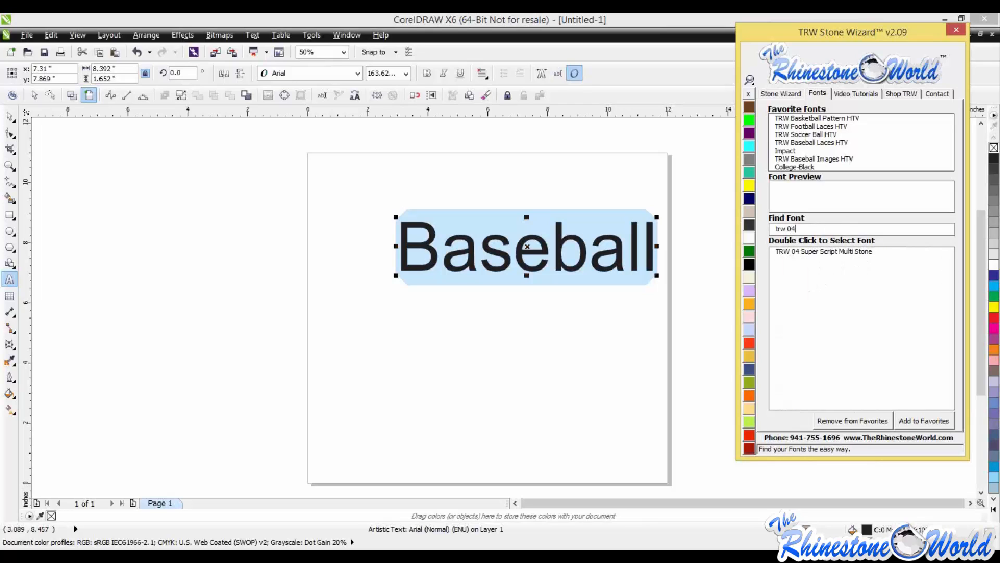
double_click(833, 252)
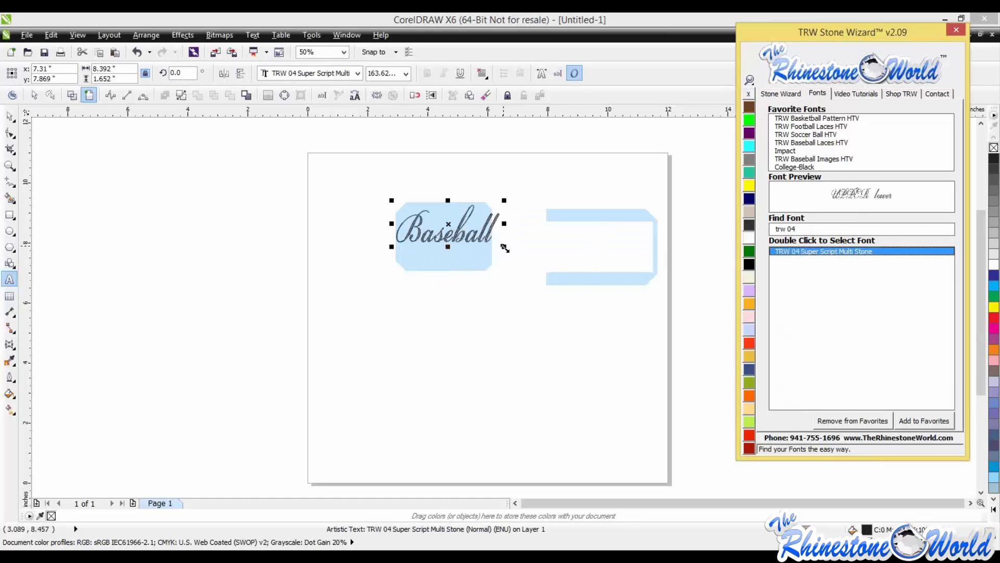
Step: Enlarge the "Baseball" rhinestone text to about 10.2 inches wide and reposition it to fit within the page
drag(505, 248, 706, 320)
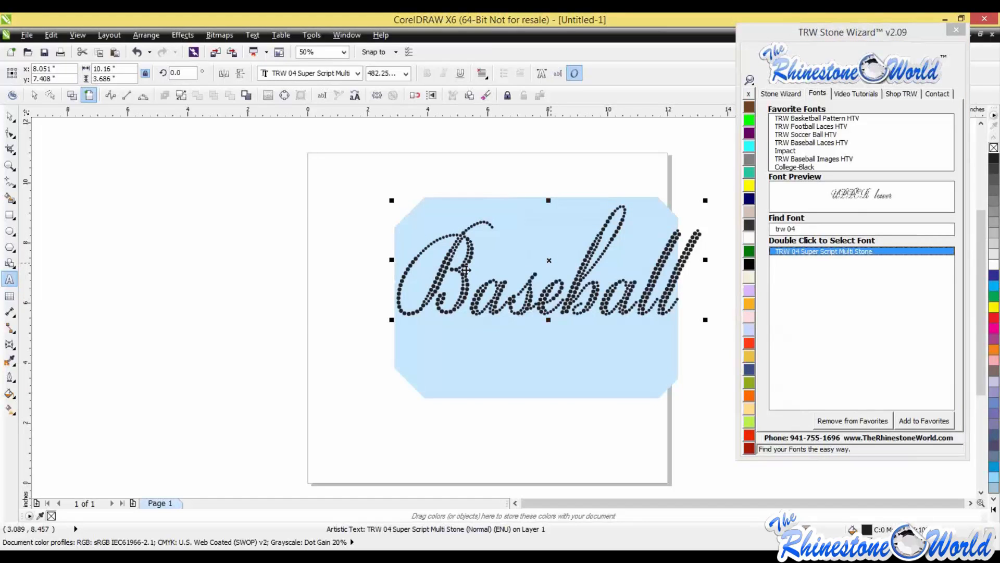
drag(465, 270, 382, 275)
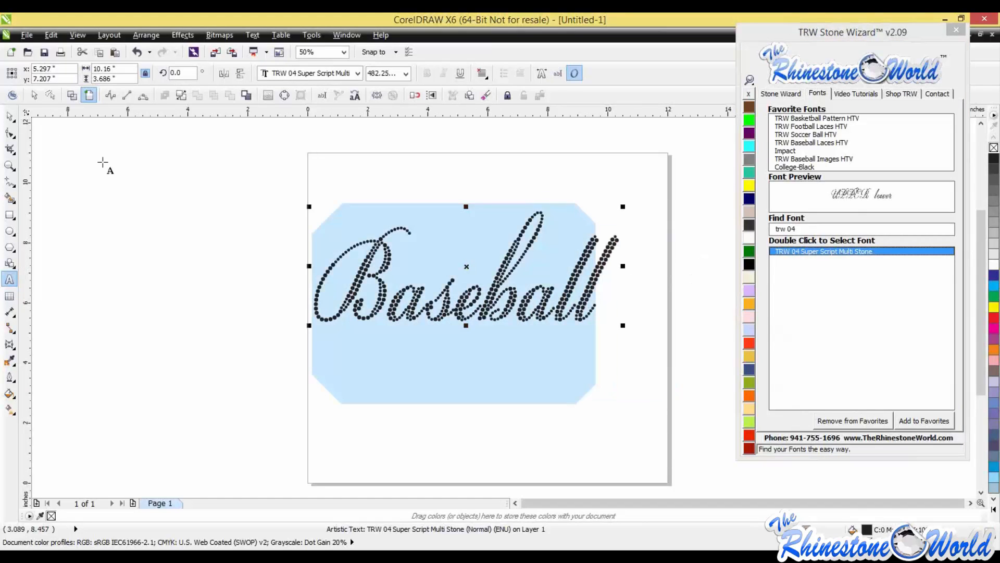
click(9, 115)
Step: Try to resize the "Baseball" stone design to ss10, replacing the stones of other sizes
click(781, 93)
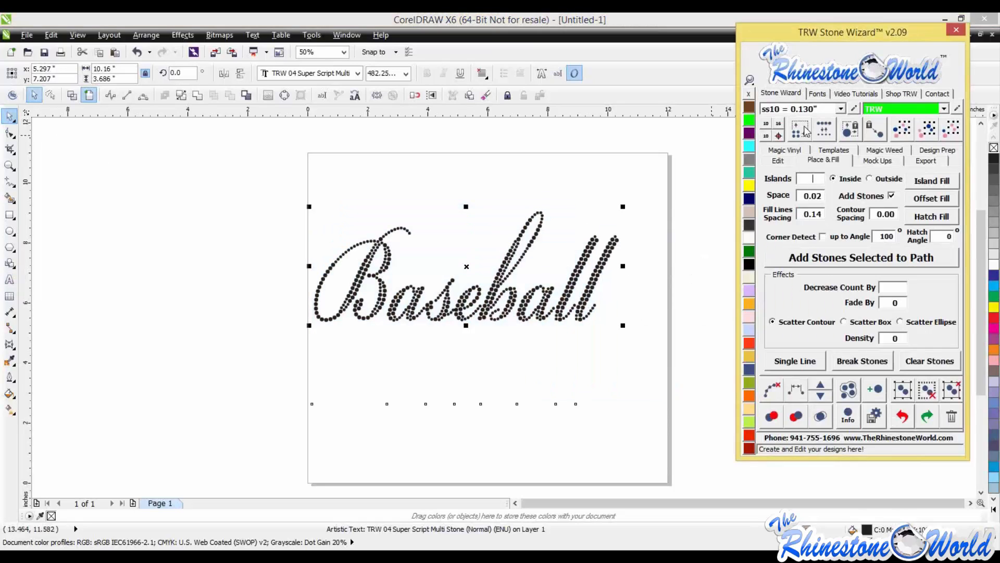
click(806, 135)
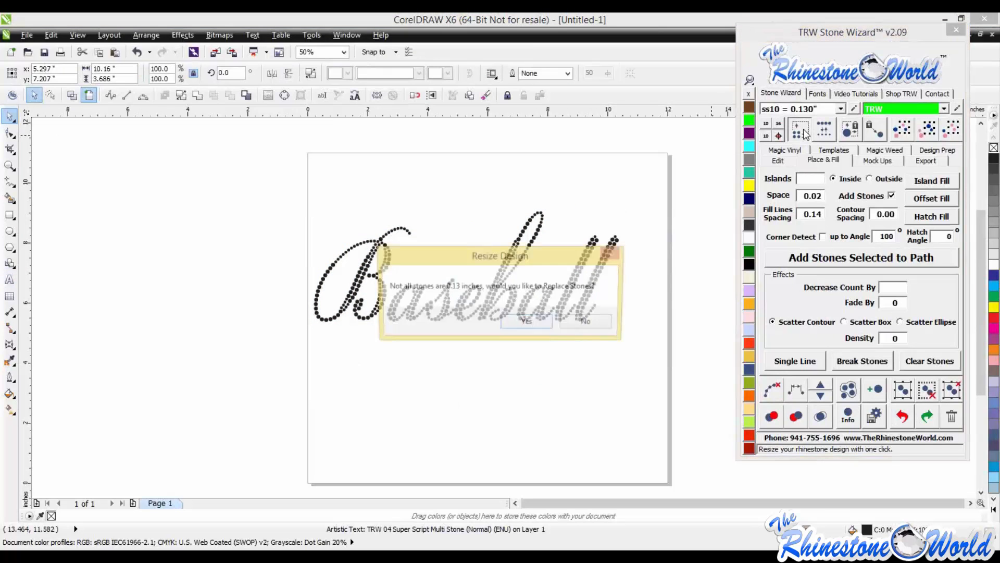
click(518, 321)
click(637, 158)
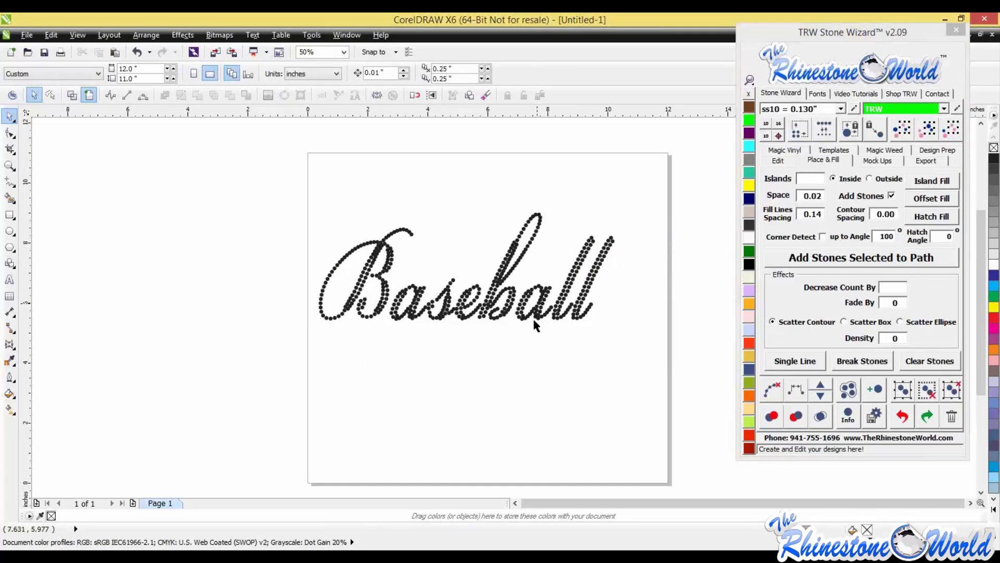
Step: Examine the stone spacing and overlaps in the resized "Baseball" lettering up close, especially around the second "a"
scroll(545, 311, up, 2)
scroll(545, 311, up, 2)
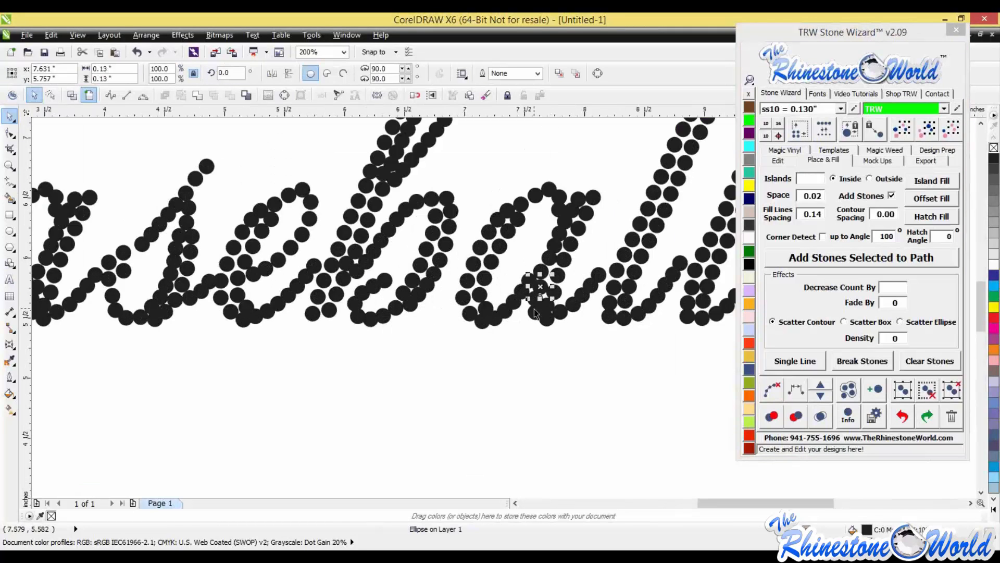
click(632, 239)
click(536, 324)
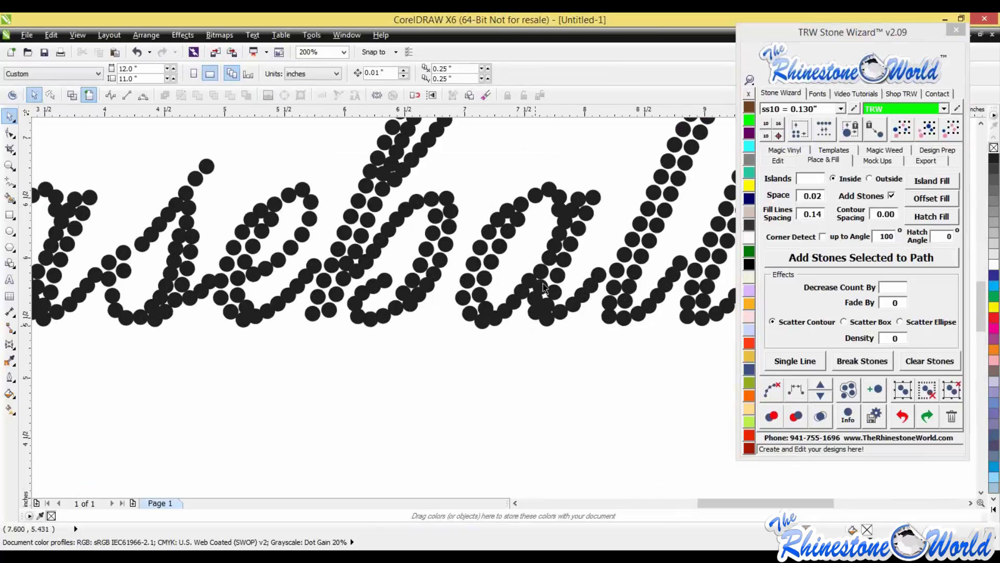
click(641, 223)
click(601, 228)
scroll(600, 228, down, 1)
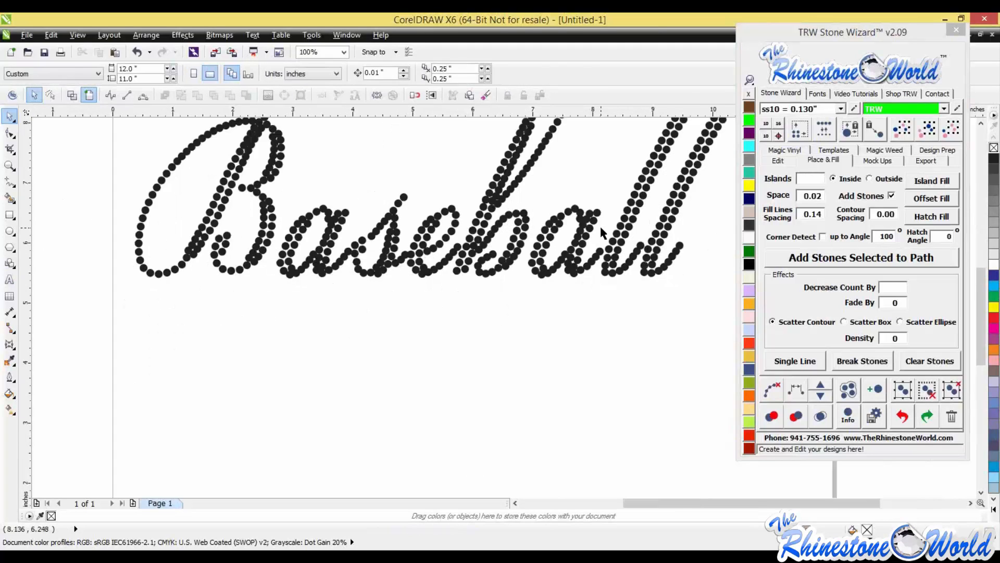
Step: Undo the stone replacement on the "Baseball" text and deselect it
click(902, 413)
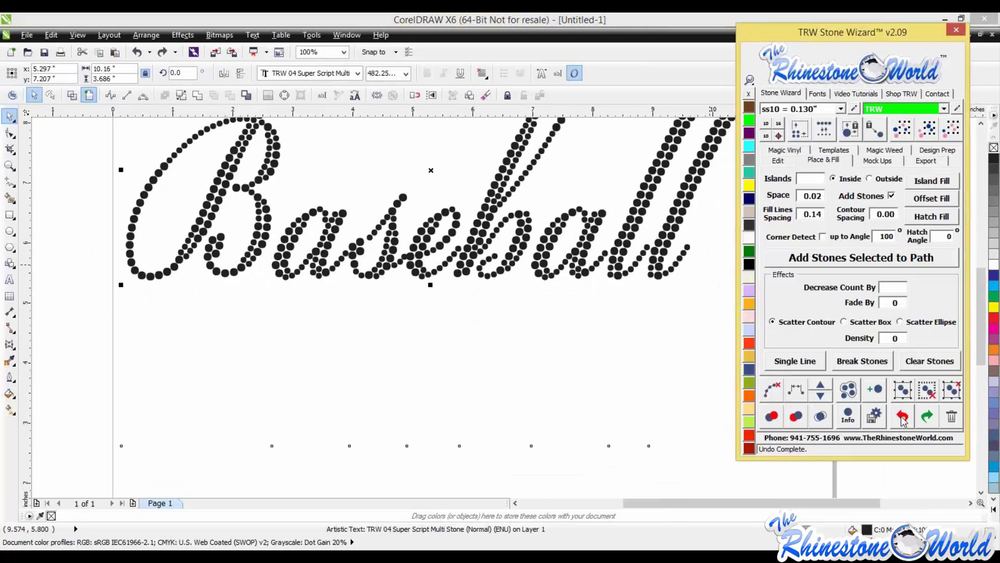
click(615, 369)
scroll(614, 368, down, 2)
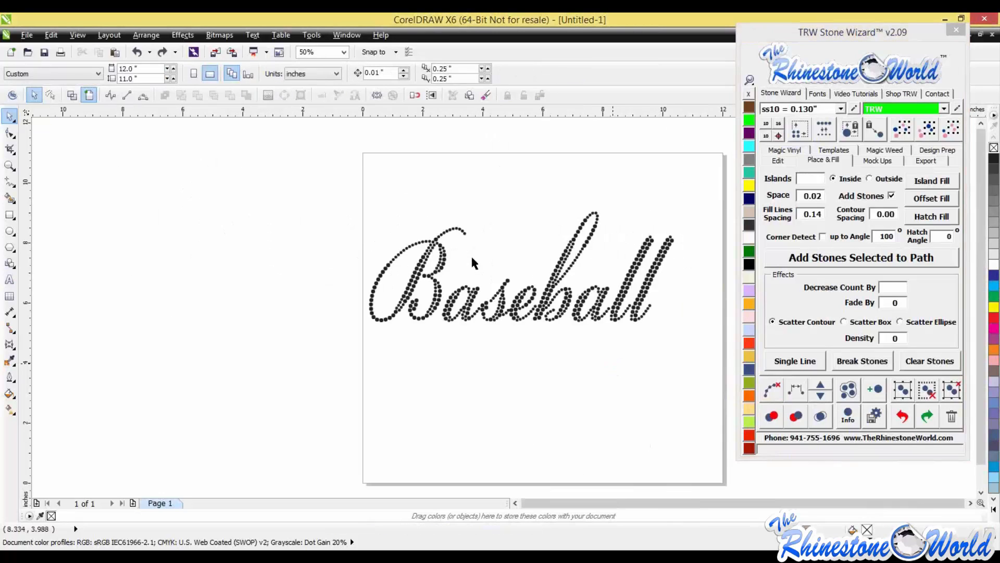
Step: Resize the "Baseball" text design for ss10 stones, declining to replace the stones of other sizes
click(633, 327)
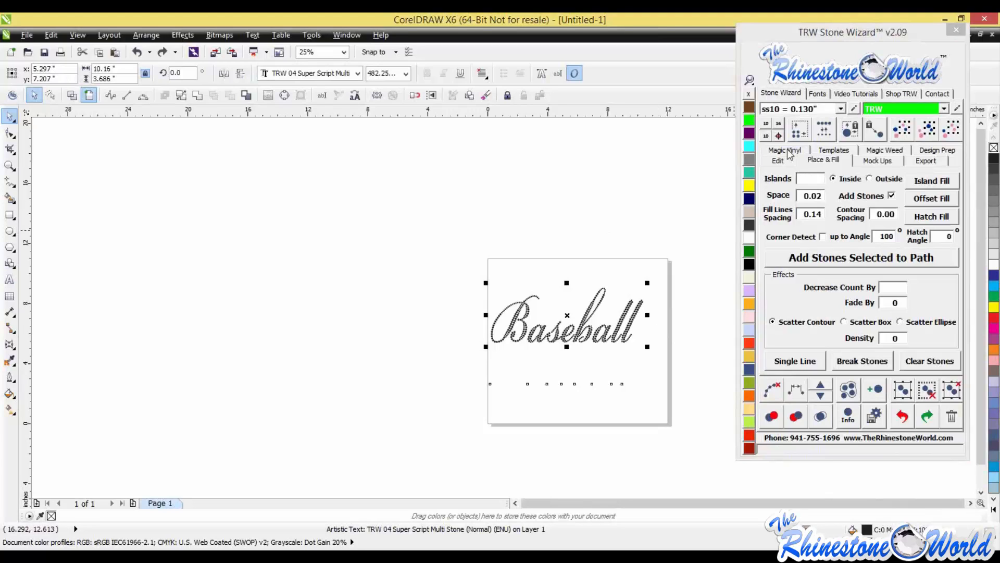
click(801, 135)
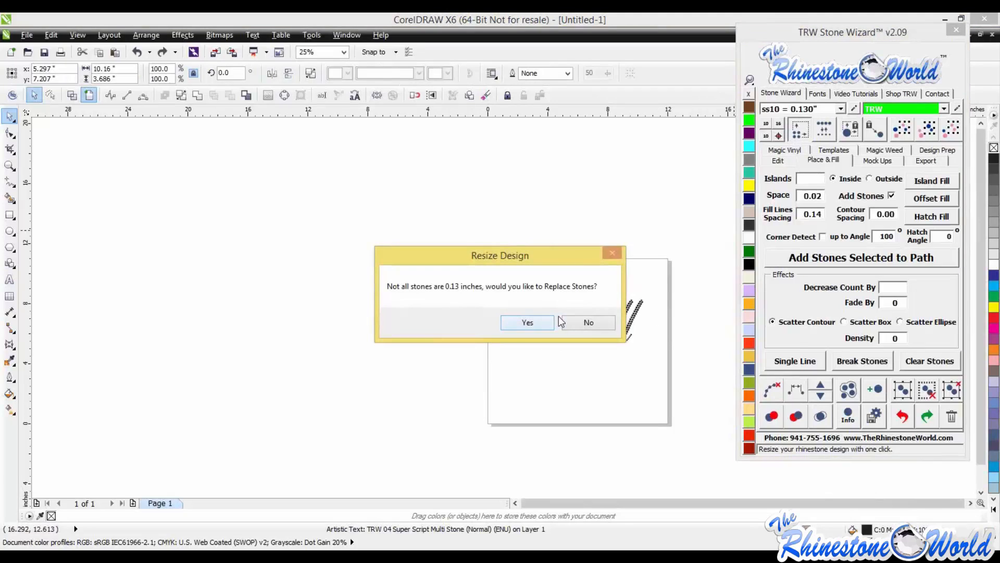
click(577, 324)
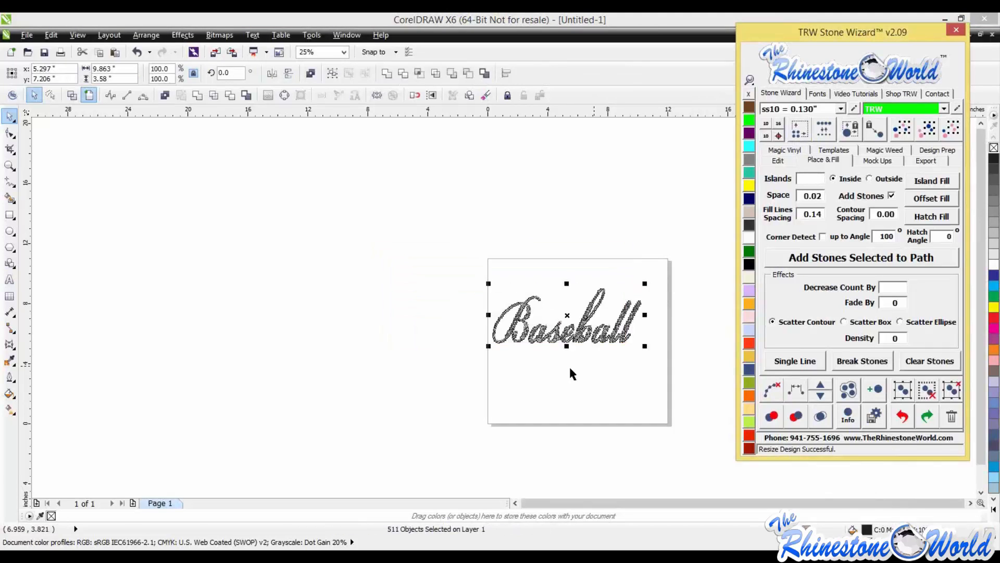
Step: Examine the resized "Baseball" lettering up close and check the size of a small stone beside the last two letters
scroll(631, 325, up, 1)
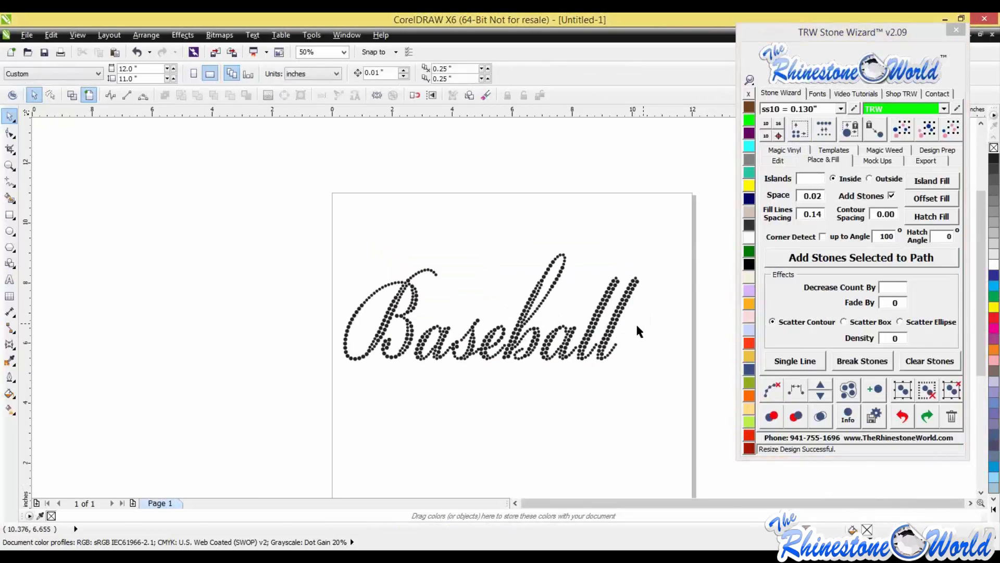
scroll(635, 323, up, 2)
click(440, 426)
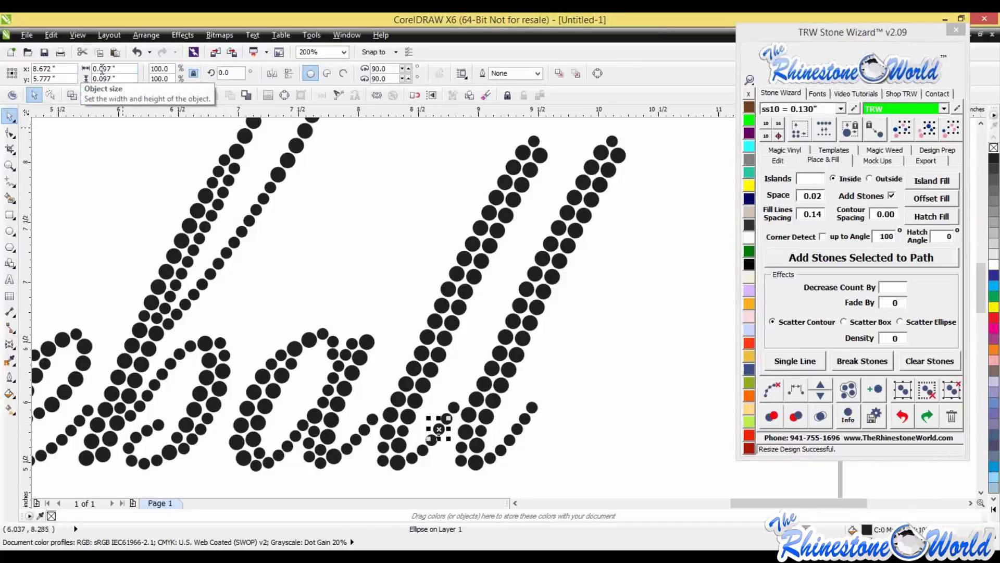
click(529, 323)
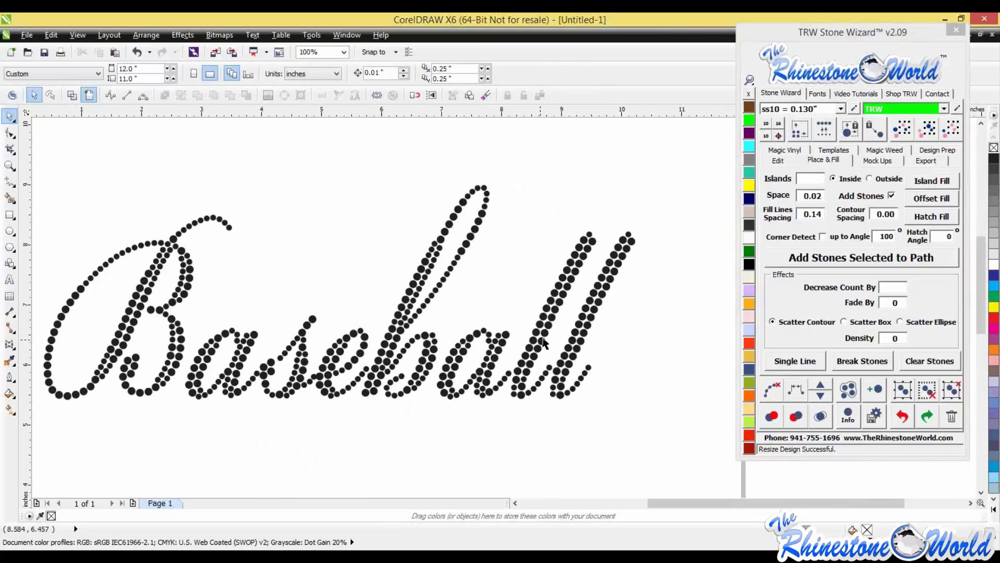
scroll(543, 343, down, 1)
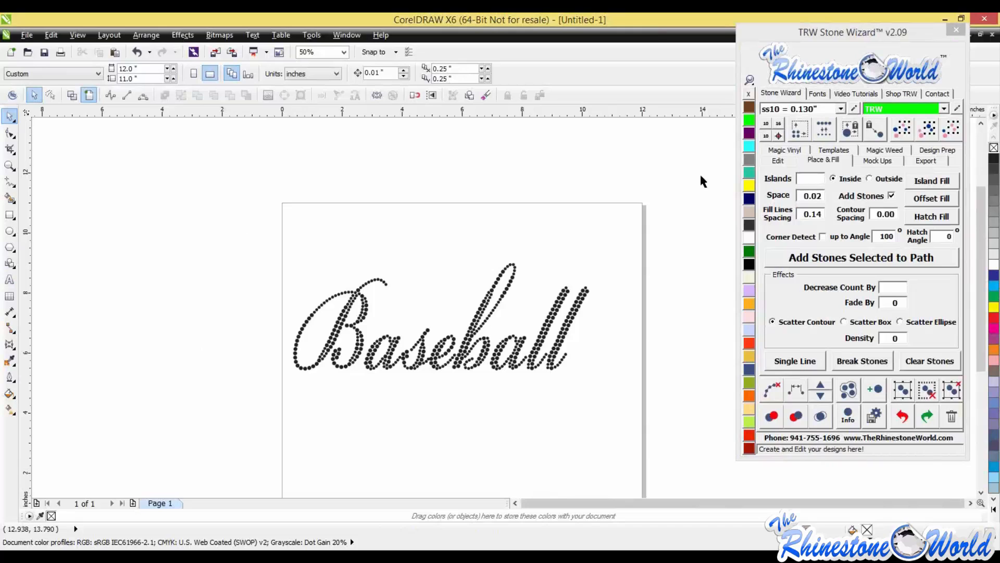
Step: Delete all the stones of the "Baseball" lettering to empty the page
drag(274, 224, 649, 417)
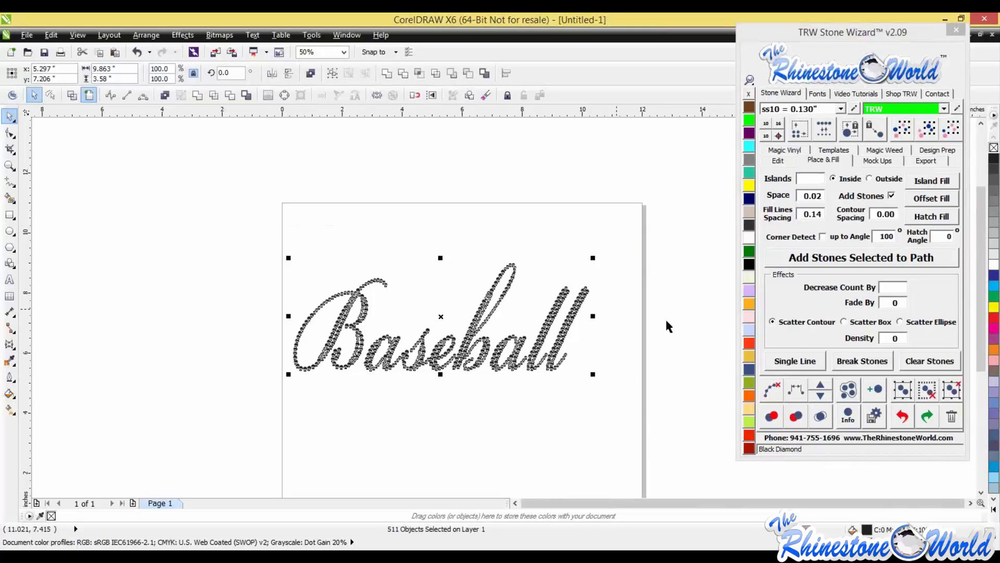
click(733, 184)
drag(274, 224, 654, 429)
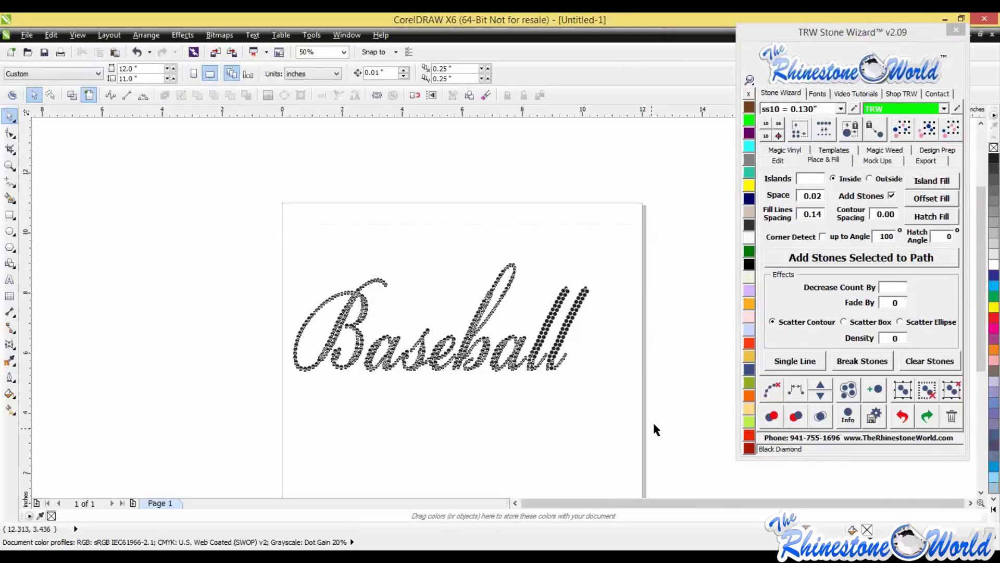
key(Delete)
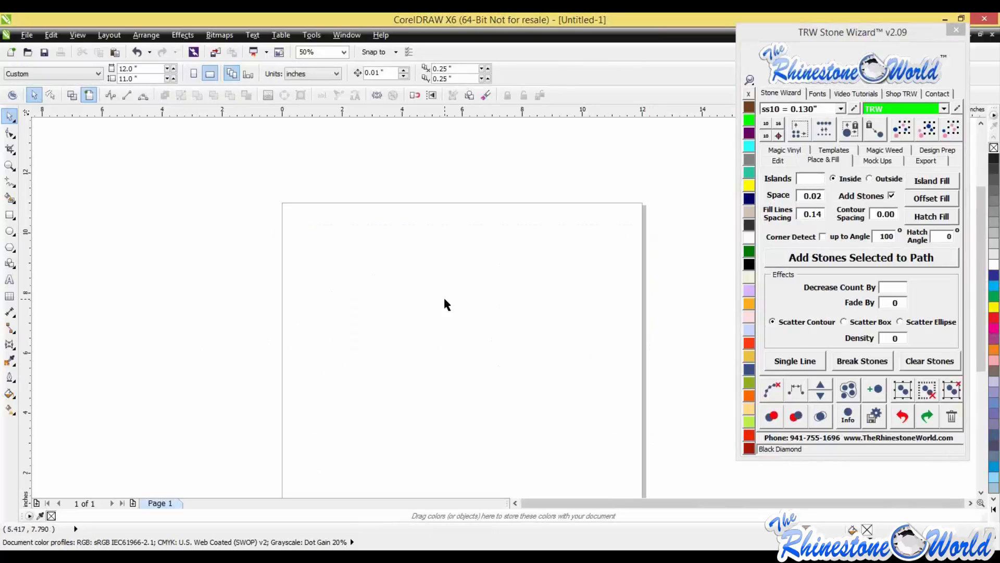
key(ctrl+z)
key(Delete)
Step: Import the design Baseball Mom Template.cdr onto the page and ungroup it completely
drag(1, 208, 459, 263)
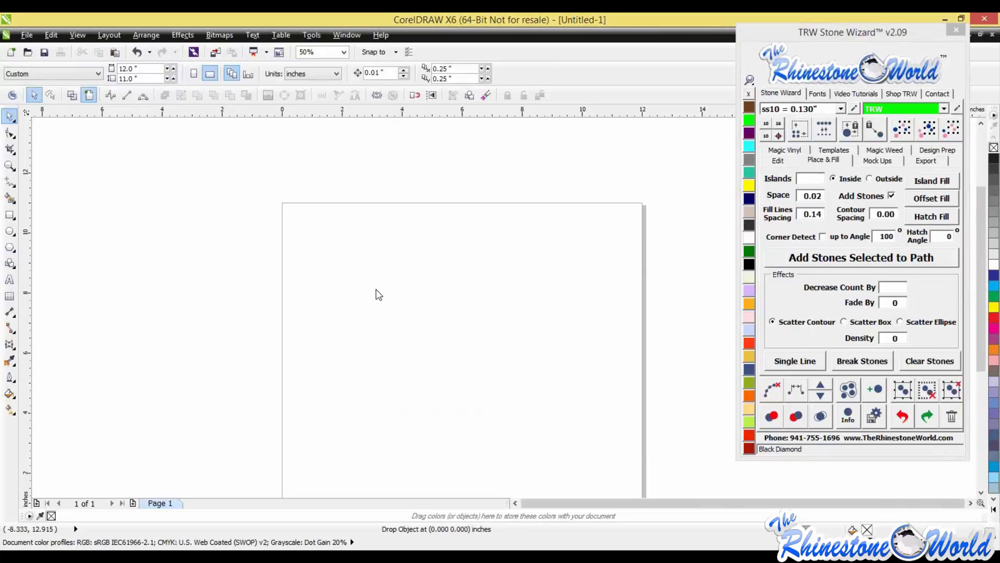
click(384, 270)
key(p)
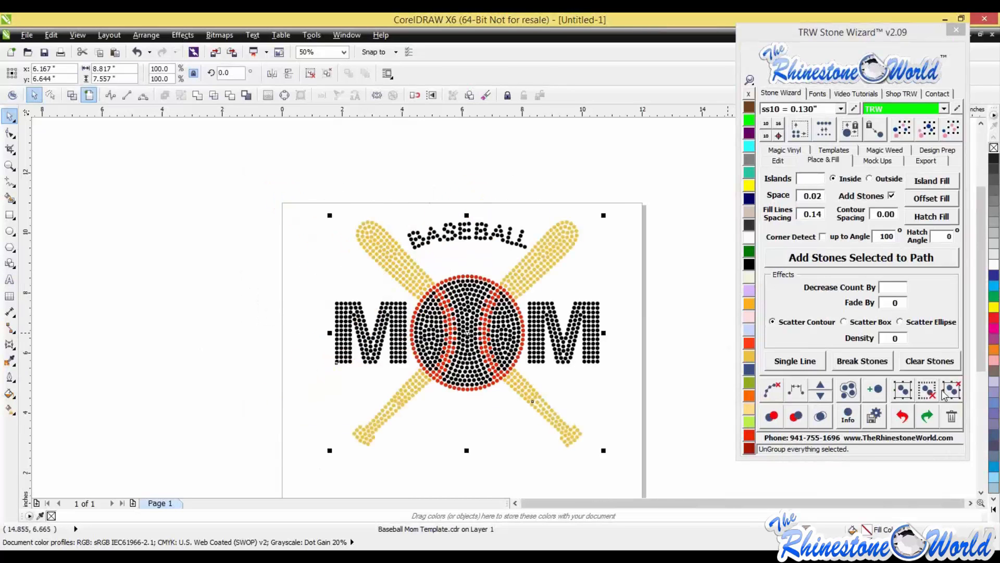
click(951, 391)
click(677, 360)
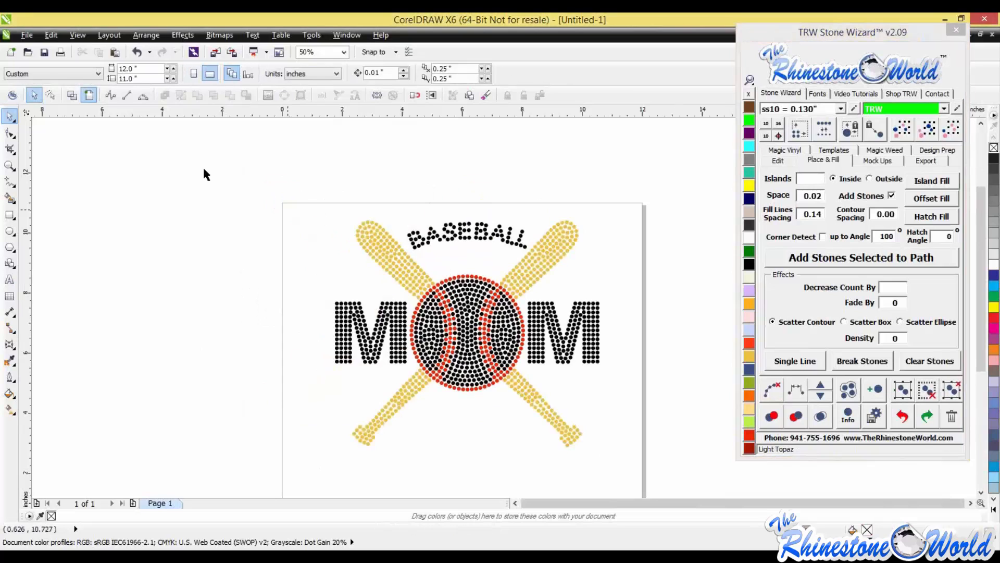
Step: Enlarge the whole Baseball Mom design proportionally to about 10.5 inches wide and deselect it
drag(206, 172, 613, 427)
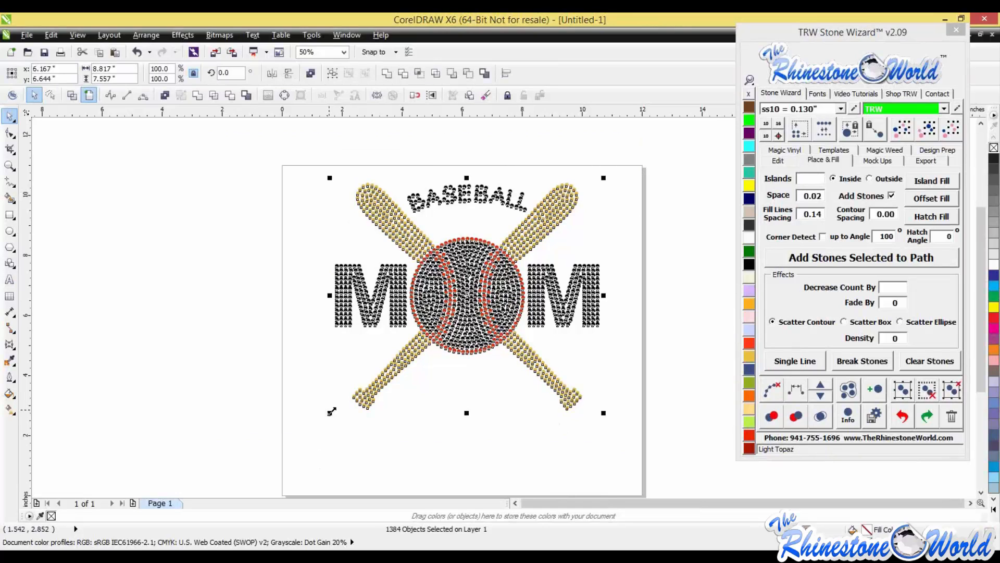
drag(330, 412, 285, 464)
click(603, 307)
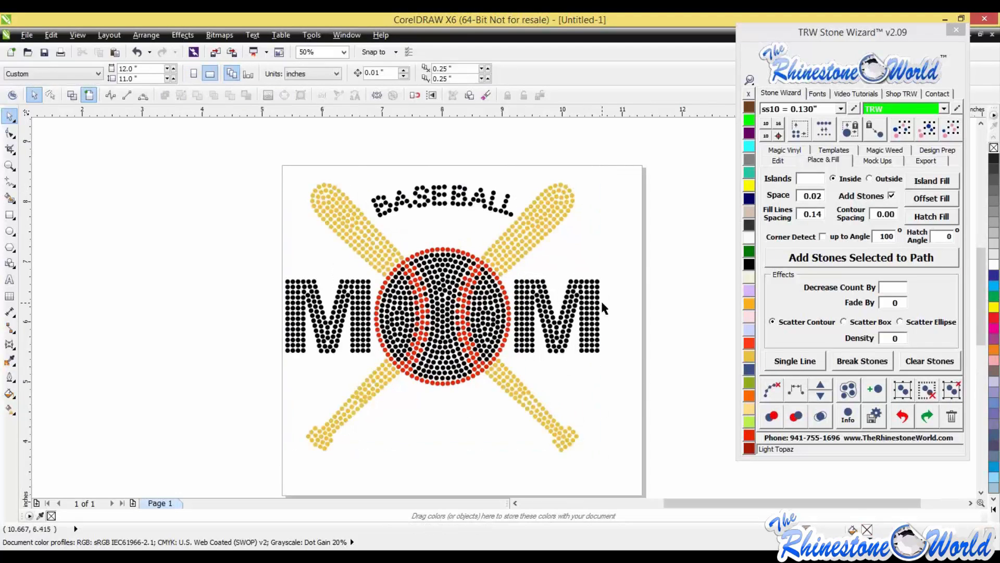
Step: Check the size of a single stone in the last "M" of the enlarged design
scroll(602, 307, up, 2)
click(583, 310)
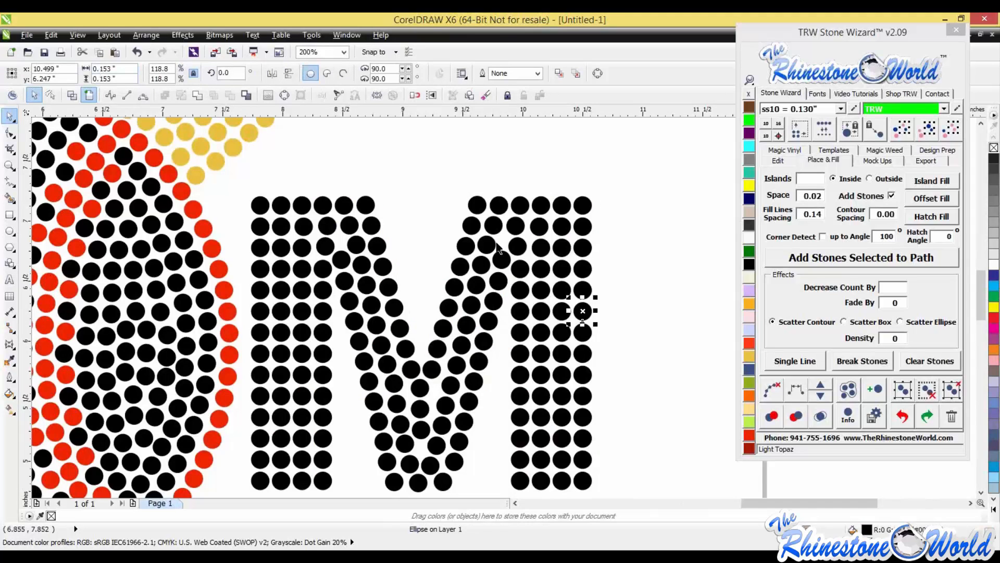
click(387, 182)
scroll(388, 183, down, 6)
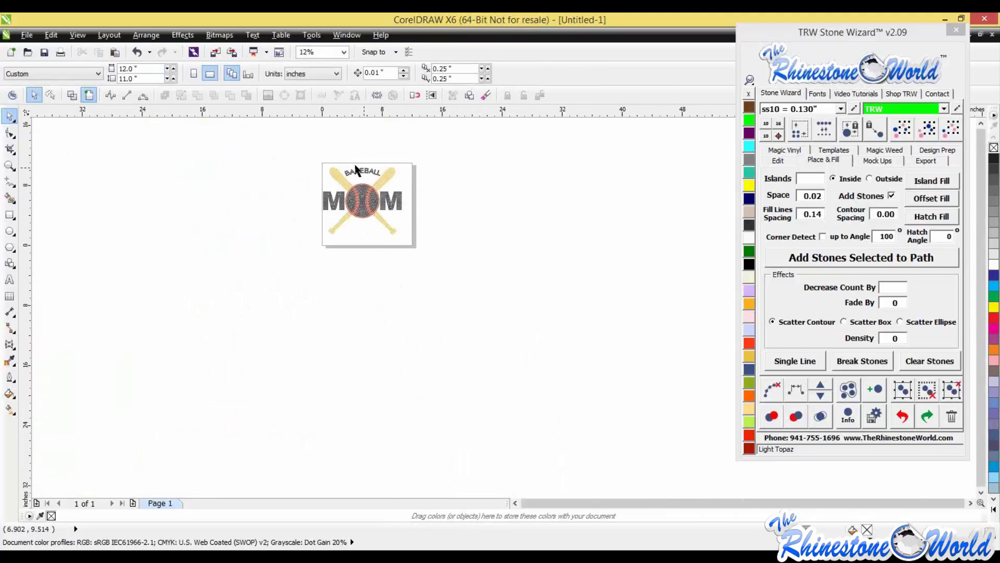
Step: Replace all stones of the Baseball Mom design with ss16 (0.173") stones
scroll(355, 166, up, 1)
drag(263, 139, 535, 360)
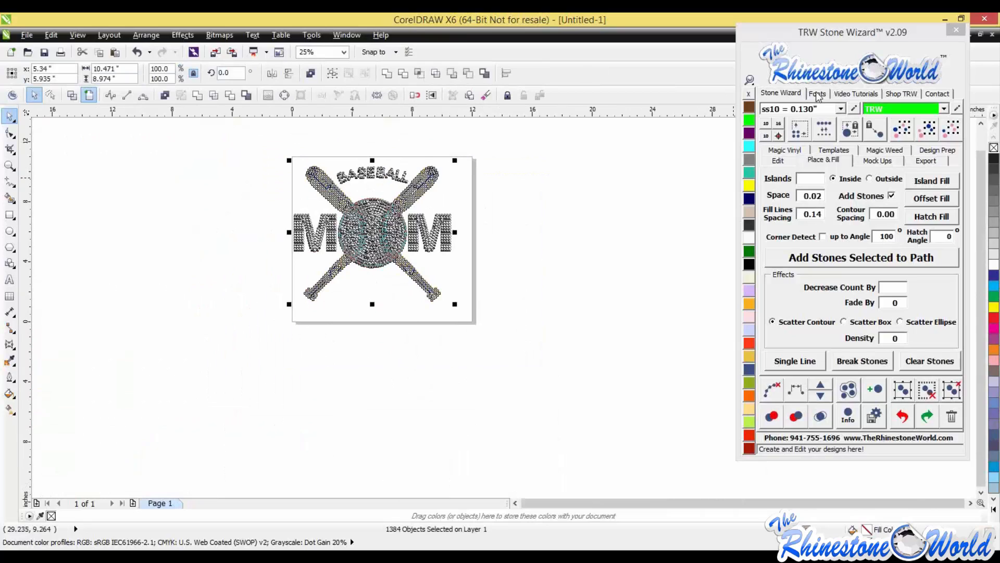
click(841, 110)
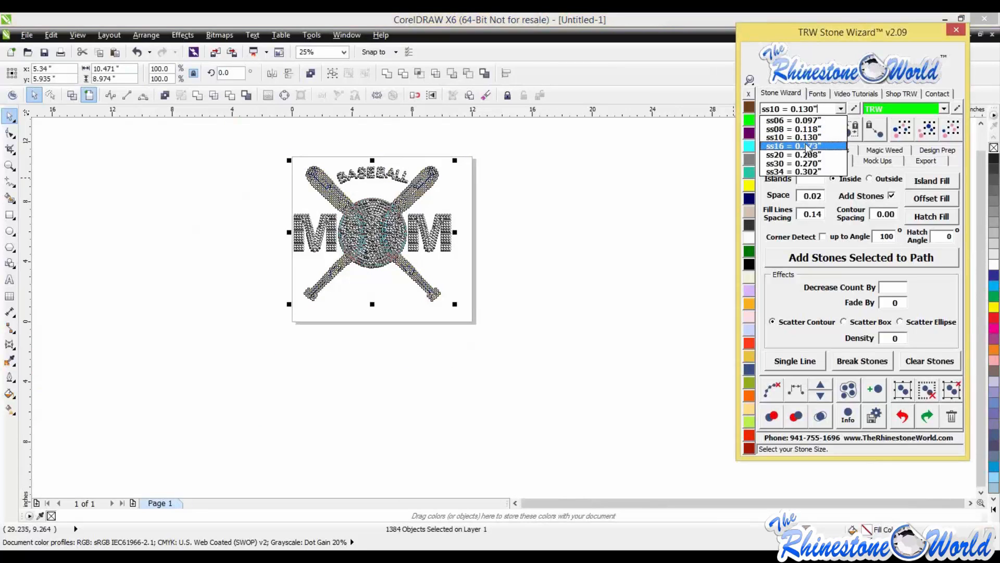
click(807, 147)
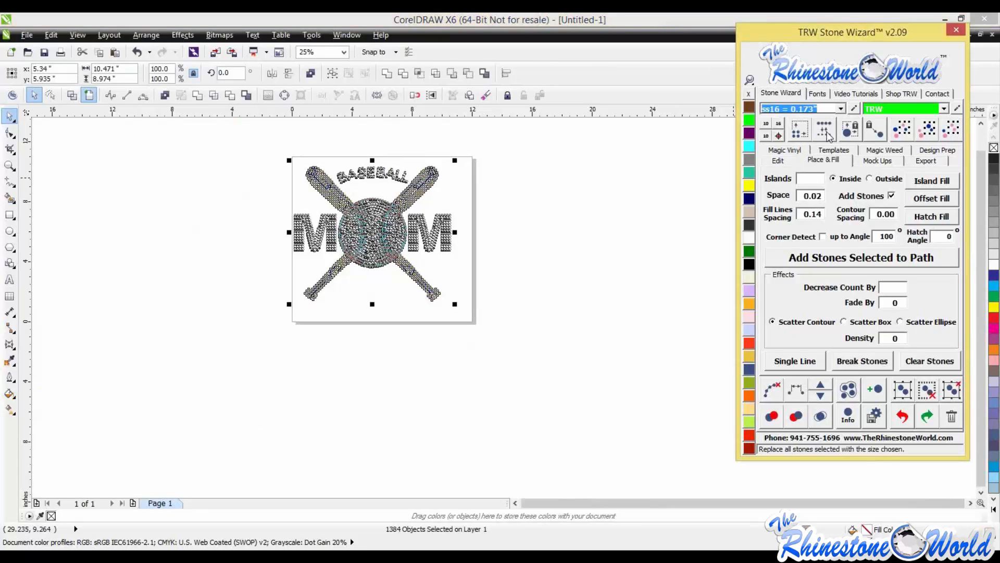
click(612, 251)
Step: Examine the stone spacing in the last "M" and check the size of one of its stones
scroll(447, 225, up, 4)
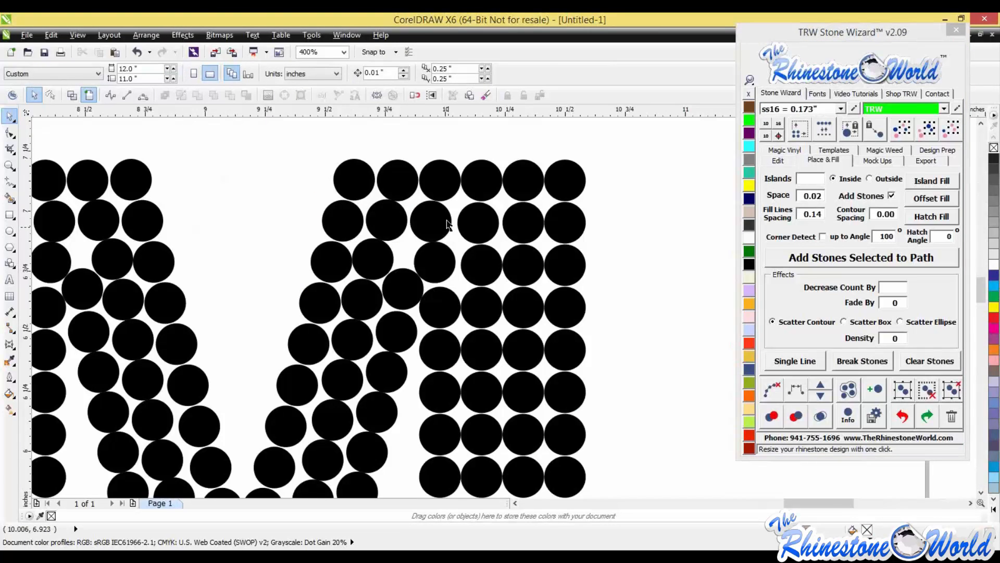
click(447, 224)
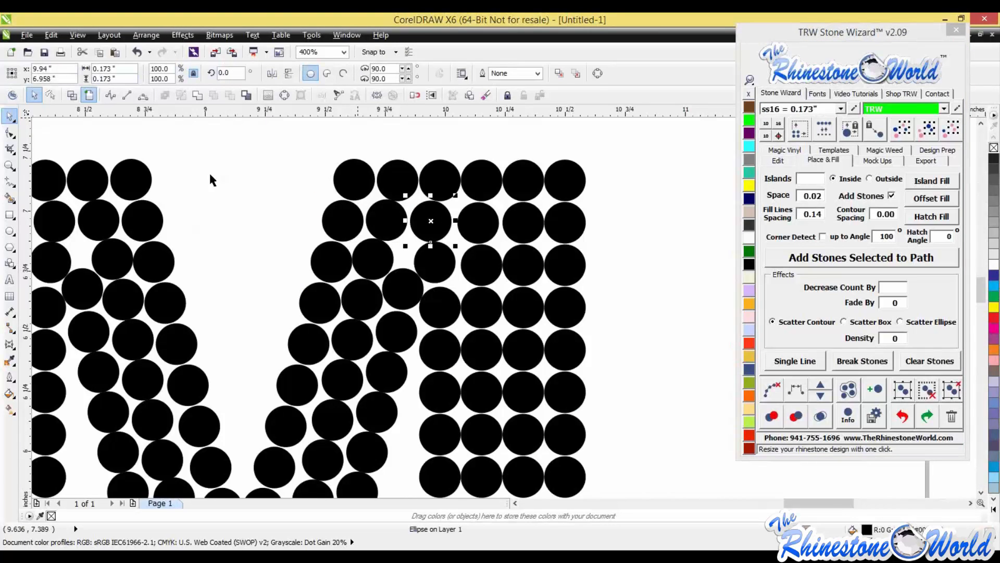
click(233, 186)
scroll(234, 185, down, 5)
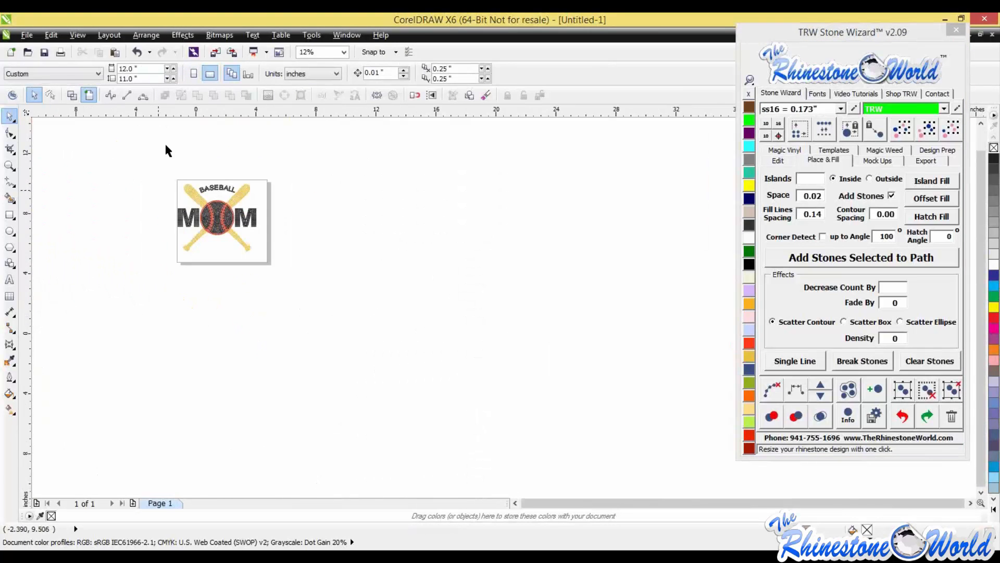
Step: Resize the entire Baseball Mom design to the ss10 (0.130") stone size with the one-click resize
scroll(166, 147, up, 2)
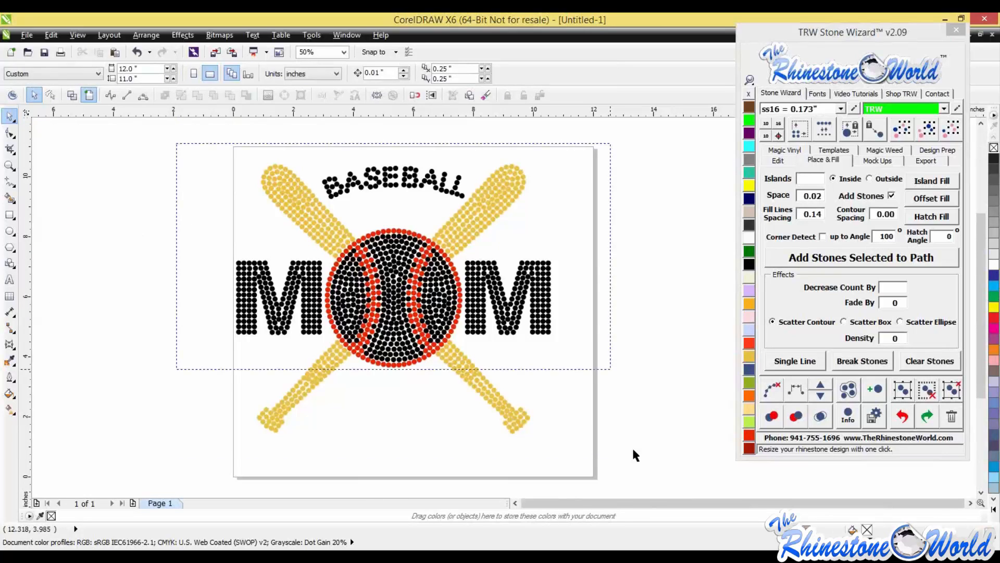
drag(636, 455, 634, 451)
click(841, 108)
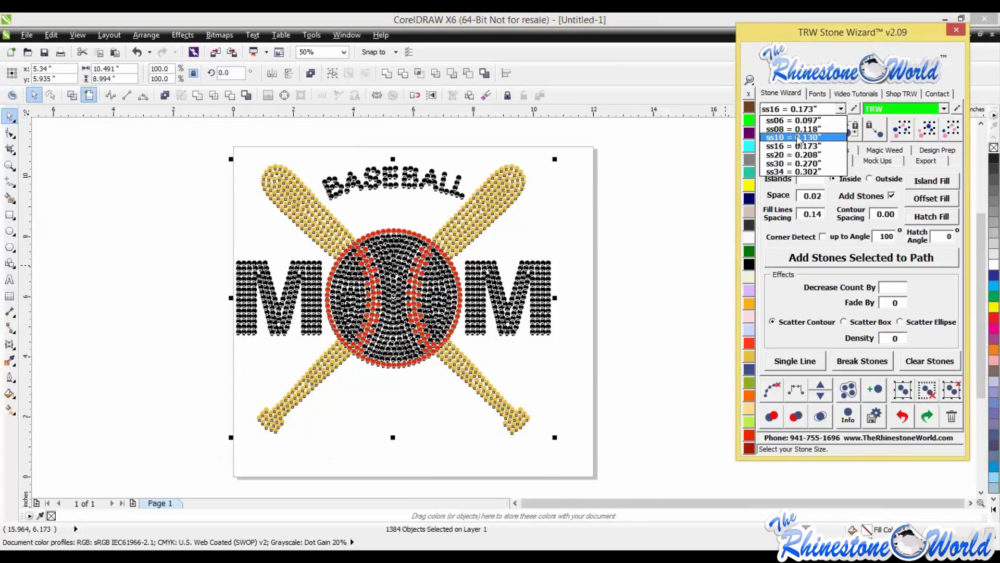
click(798, 138)
click(800, 129)
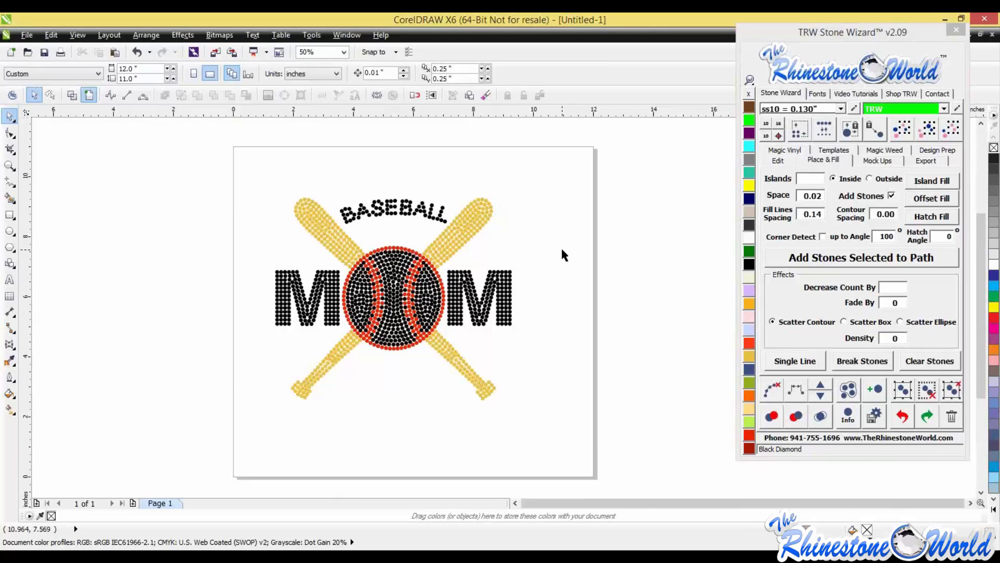
Step: Enlarge the Baseball Mom design proportionally to about 9.3 inches wide and replace its stones with ss10 stones
drag(237, 174, 597, 452)
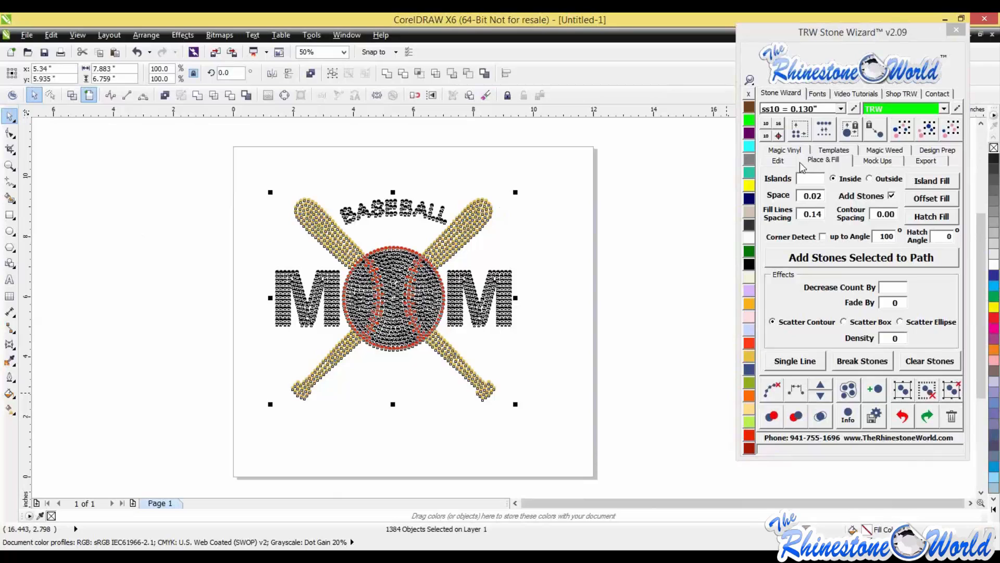
click(514, 189)
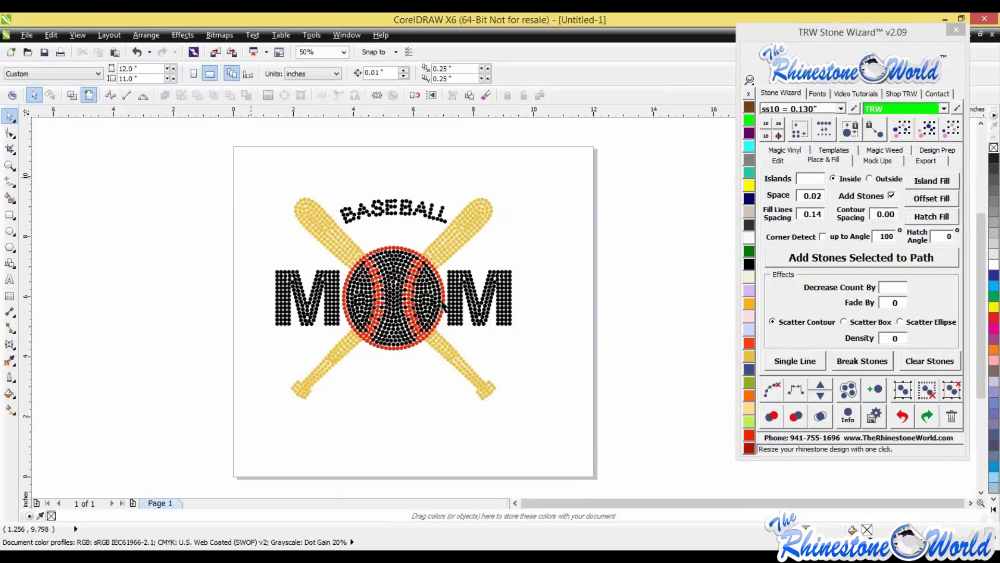
drag(234, 179, 570, 413)
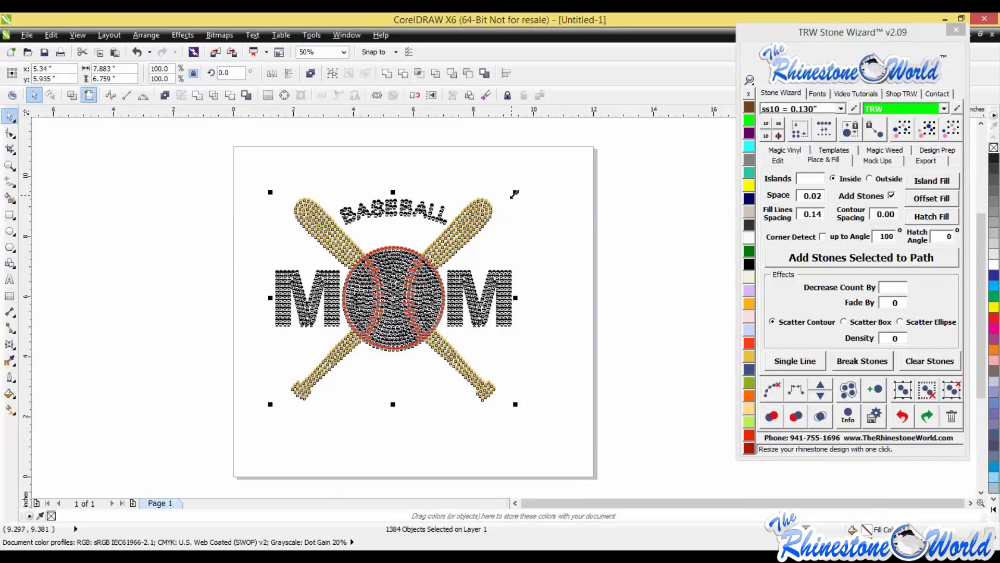
drag(514, 194, 587, 169)
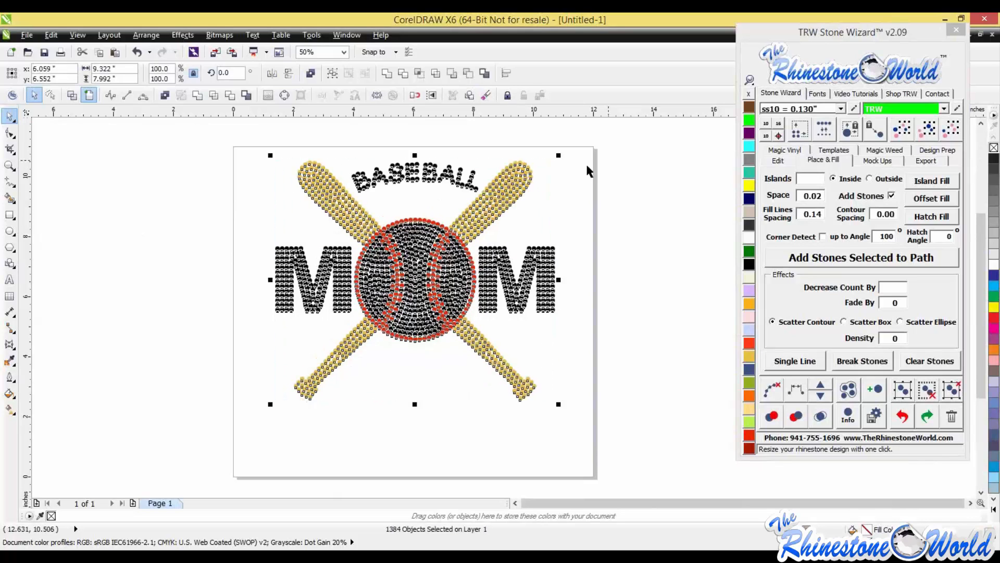
click(827, 137)
Step: Examine the stone spacing in the upper part of the bat and across the enlarged Baseball Mom design
scroll(515, 172, up, 4)
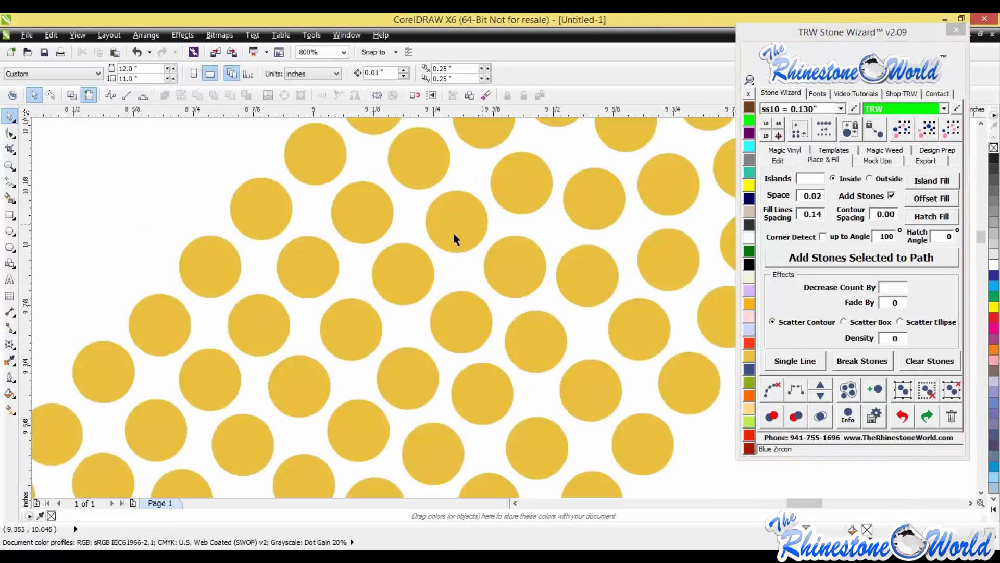
scroll(453, 224, down, 4)
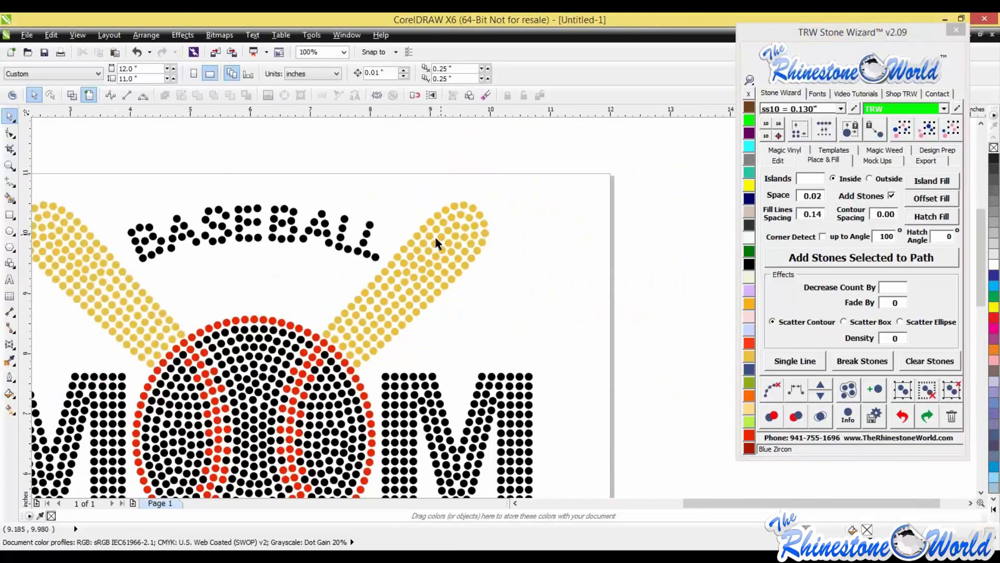
scroll(434, 236, down, 1)
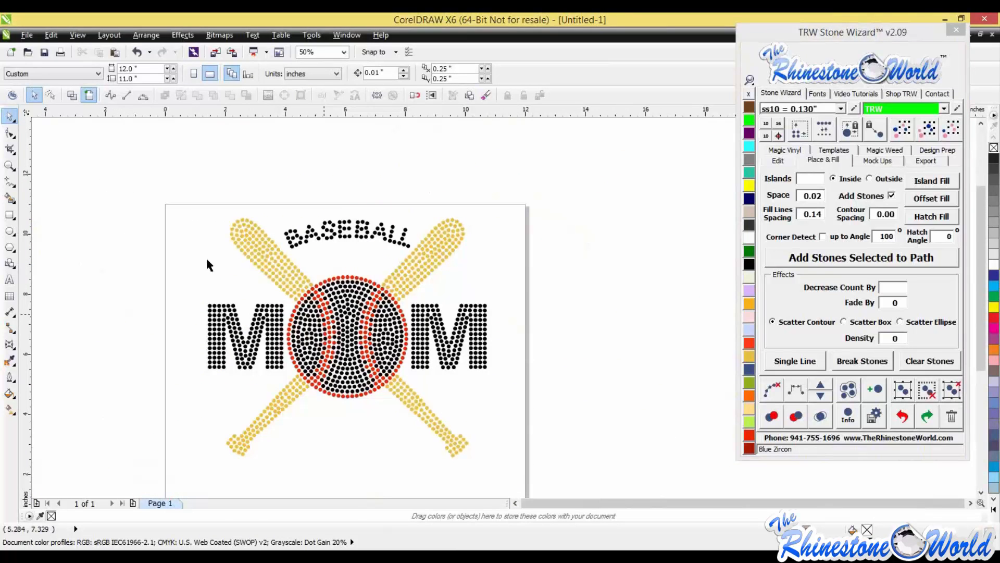
scroll(444, 232, up, 3)
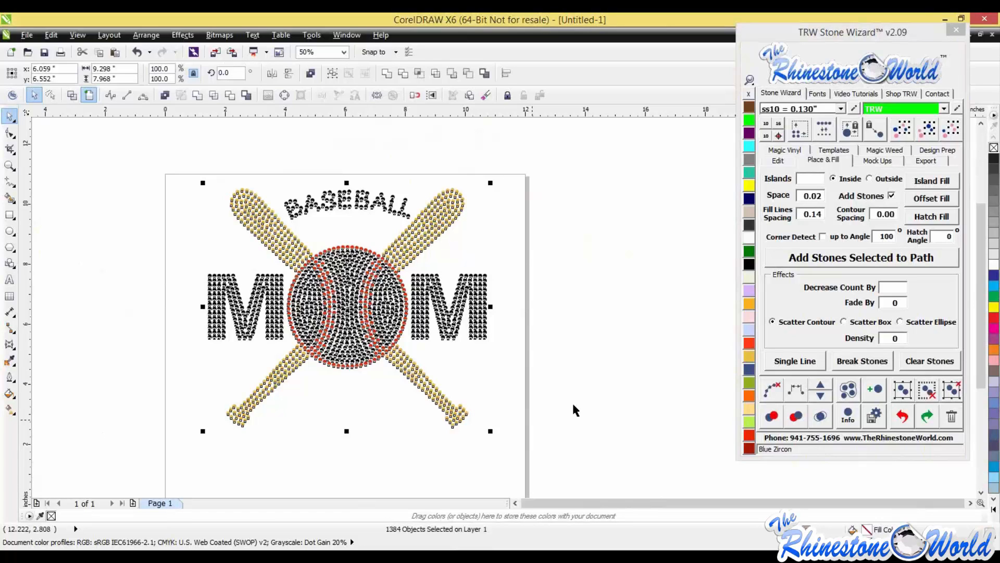
click(595, 202)
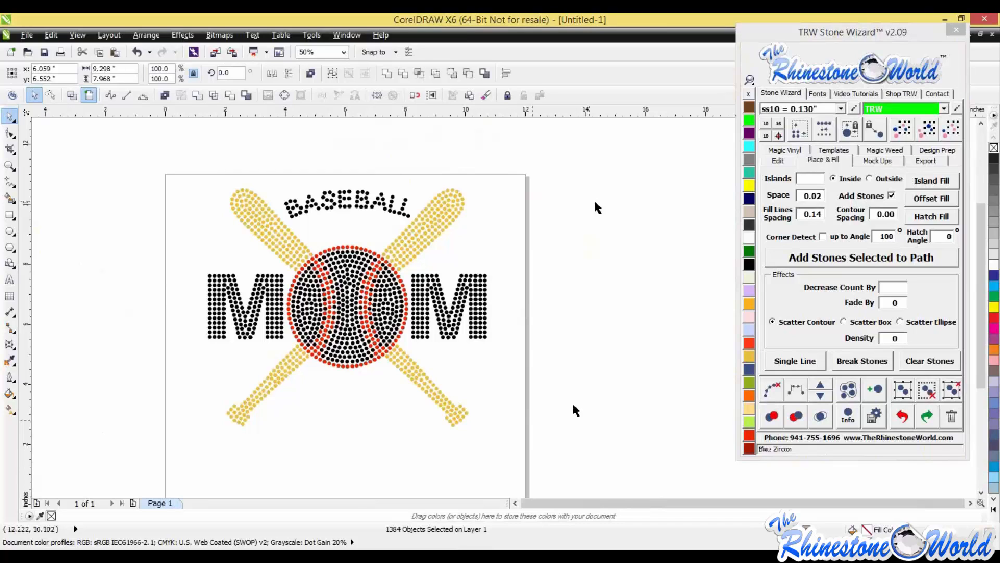
Step: Delete the entire Baseball Mom design and bring up the Stone Wizard's editing tools
drag(177, 167, 554, 419)
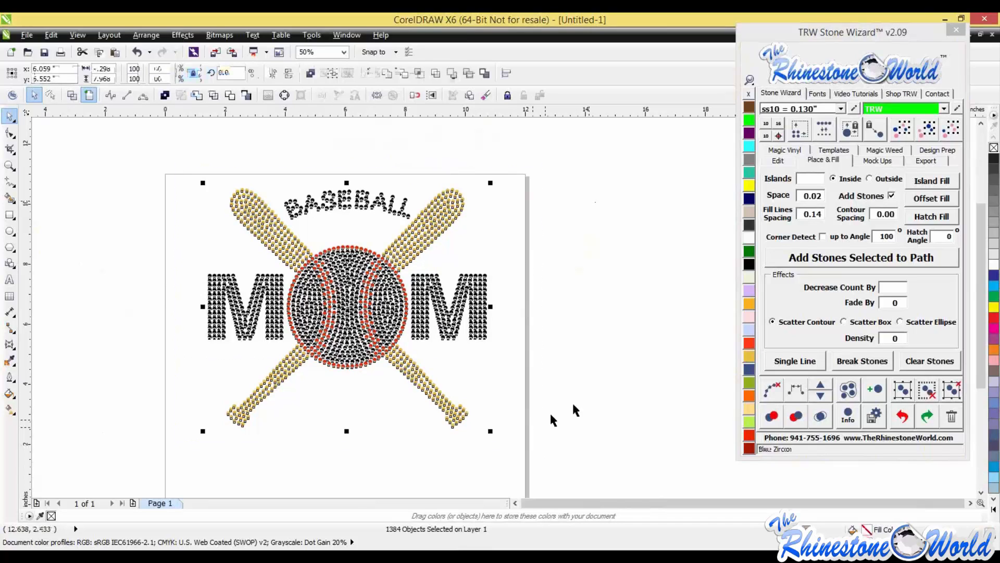
key(Delete)
click(770, 162)
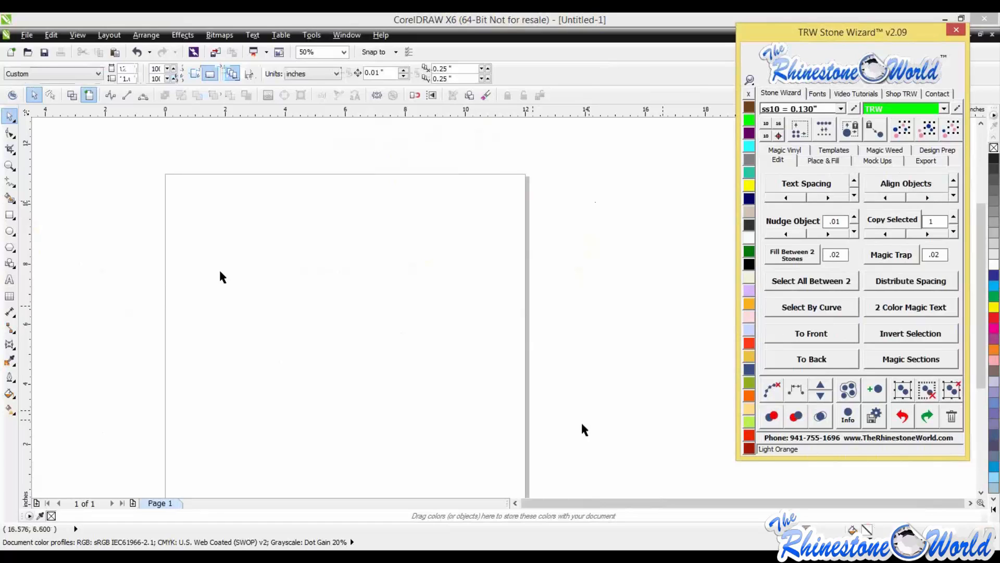
click(158, 278)
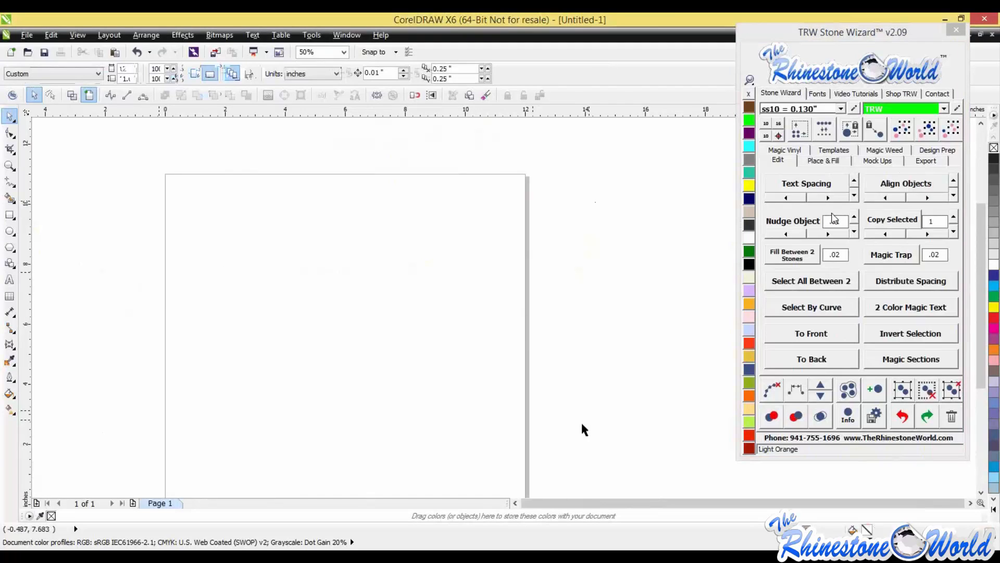
Step: Add the artistic text CARDINALS on the page and enlarge it to about 5.07 inches wide
click(10, 282)
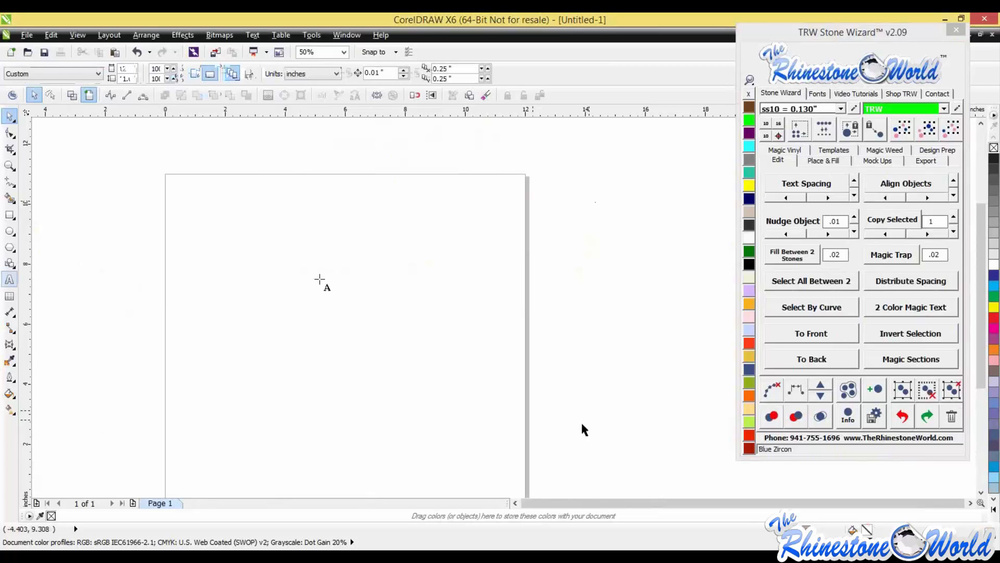
click(280, 277)
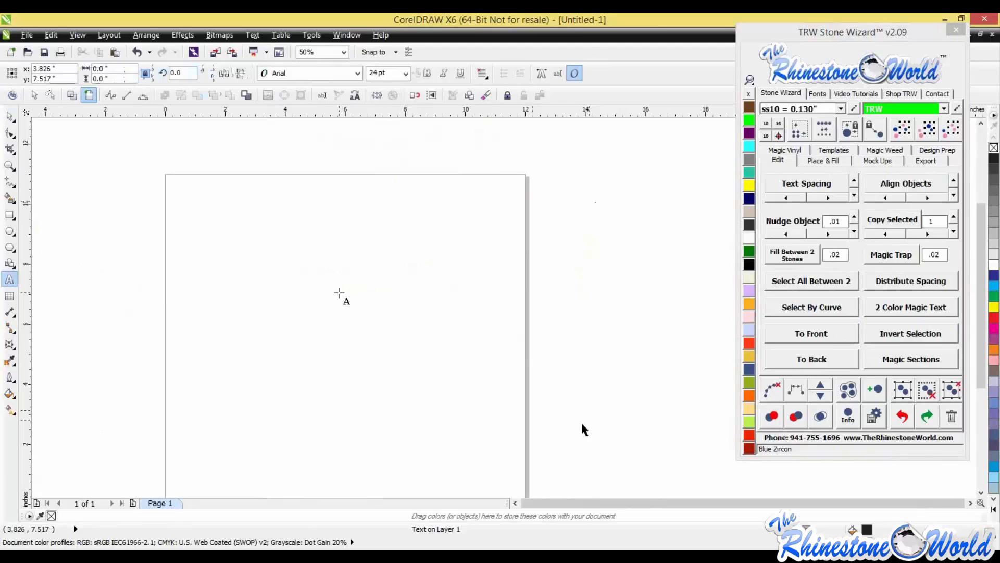
text(CARDINALS)
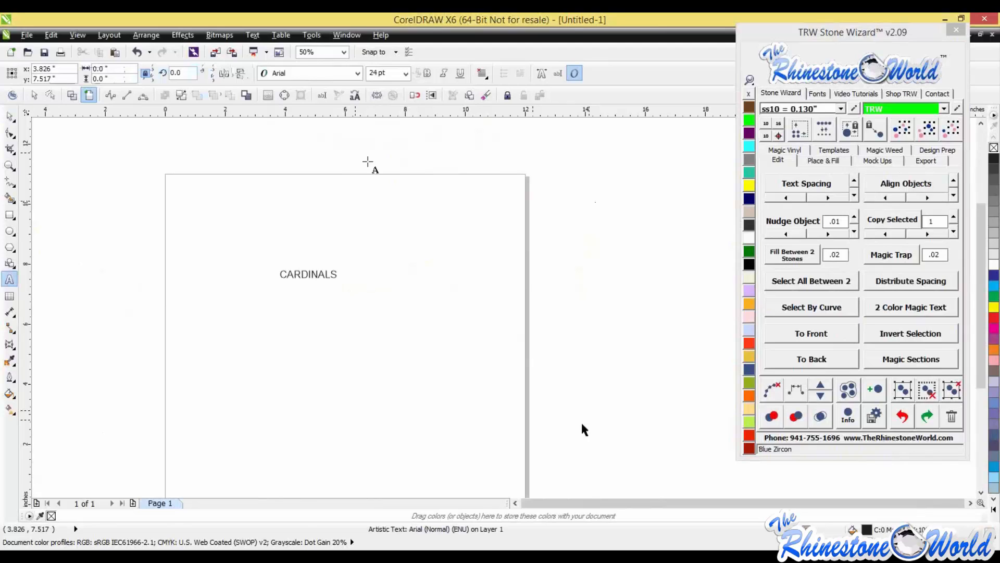
key(Escape)
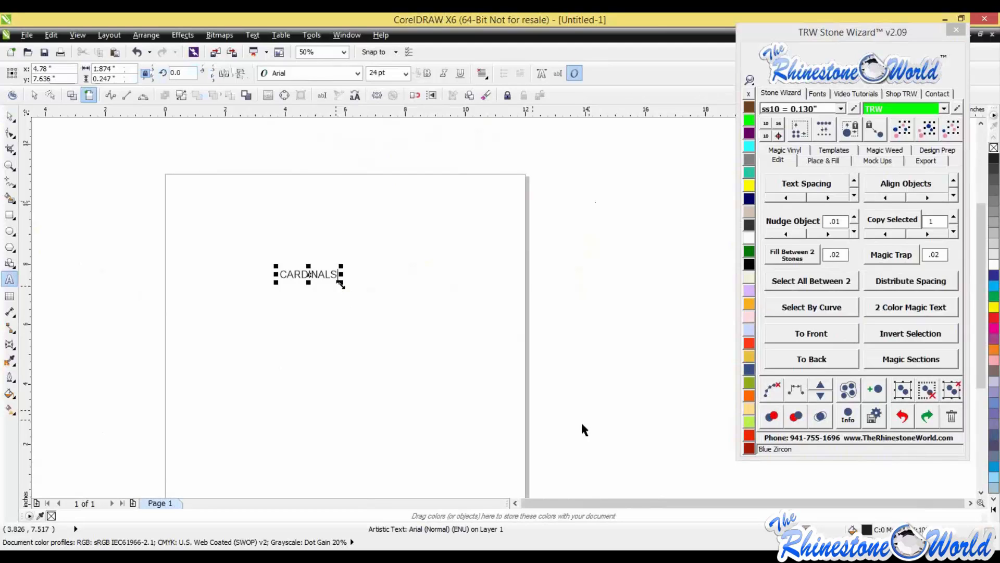
drag(341, 284, 458, 299)
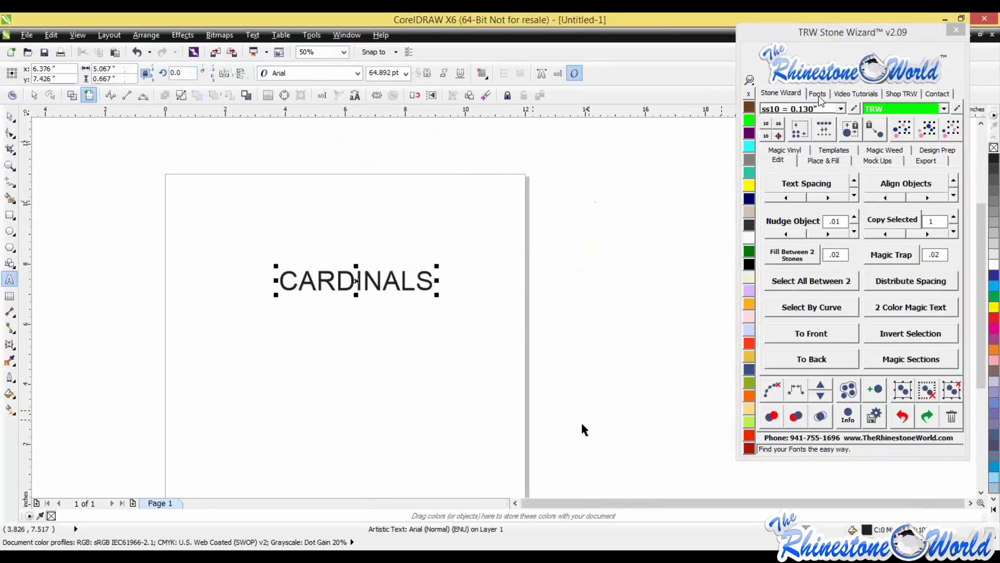
Step: Change the CARDINALS text to the favorite font Impact
click(817, 93)
click(787, 151)
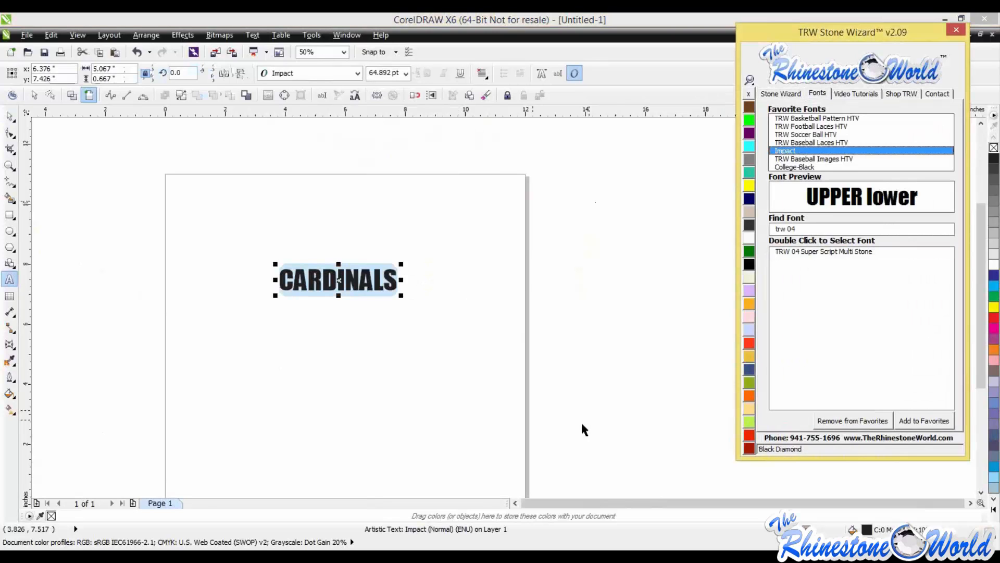
click(10, 115)
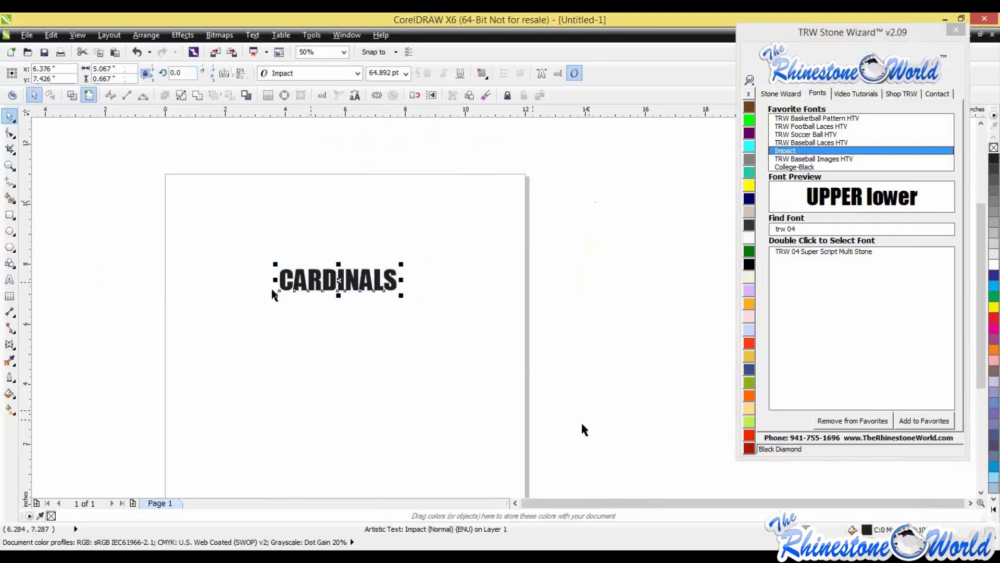
Step: Widen the letter spacing of the CARDINALS text by hand using the wizard's Text Spacing function
click(780, 93)
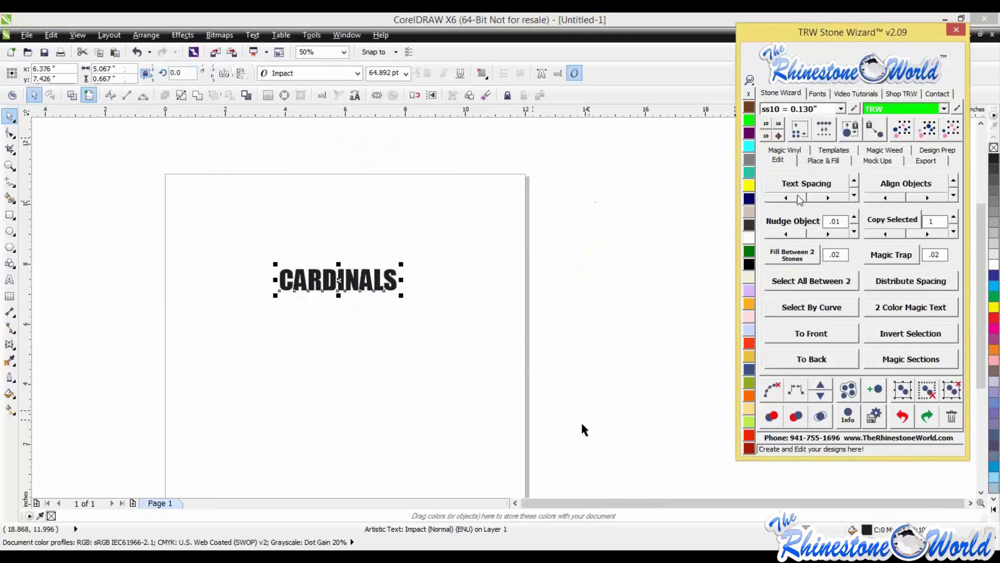
click(807, 184)
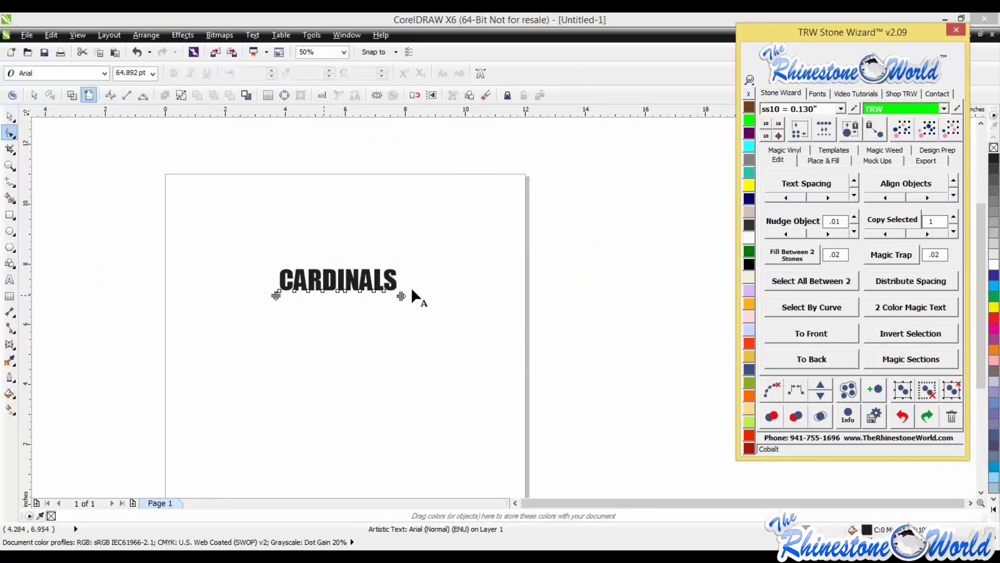
drag(402, 296, 362, 306)
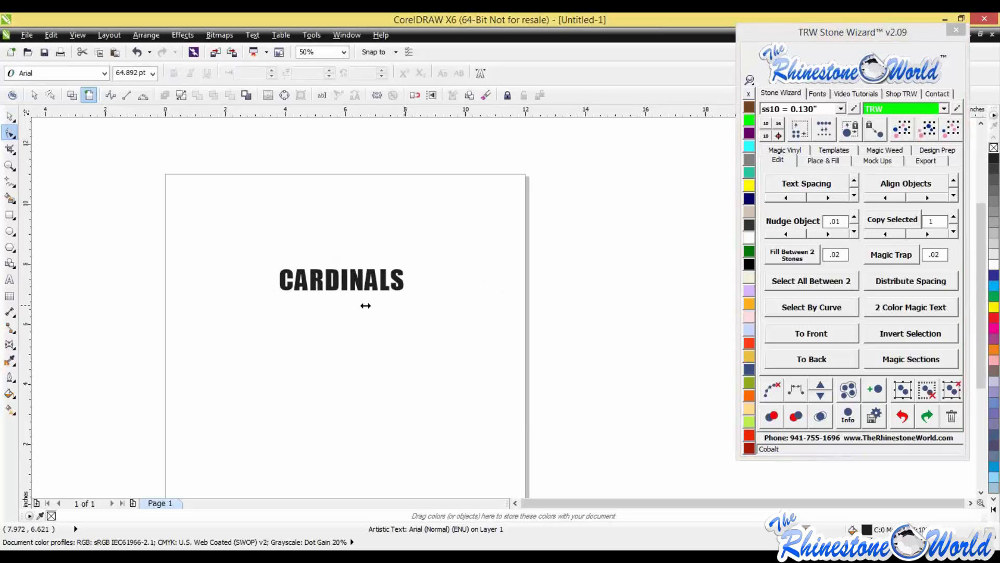
mouse_move(494, 304)
mouse_down()
mouse_move(505, 312)
mouse_move(453, 311)
mouse_move(481, 310)
mouse_up()
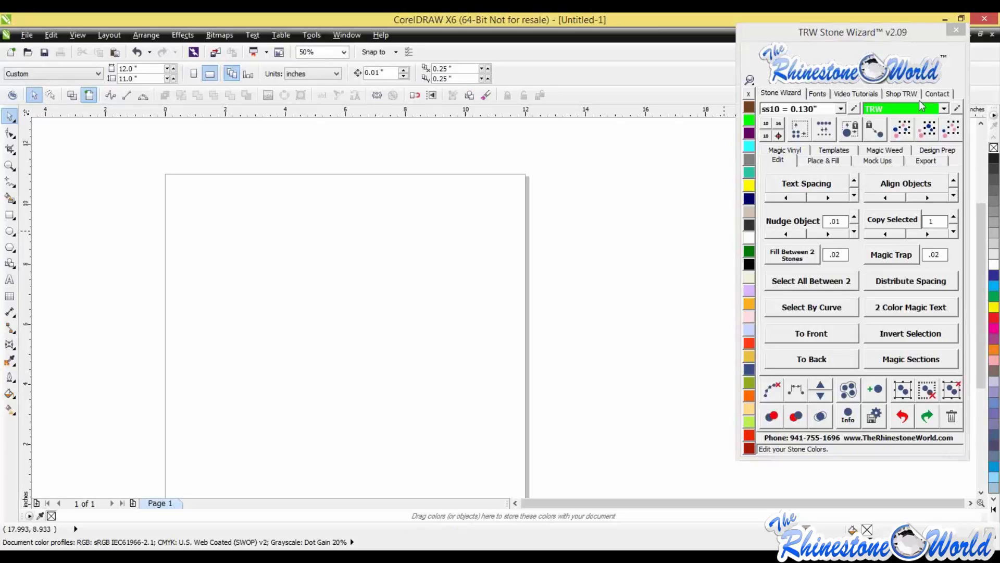
Step: Look through the Stone Wizard's list of available stone colors
click(945, 109)
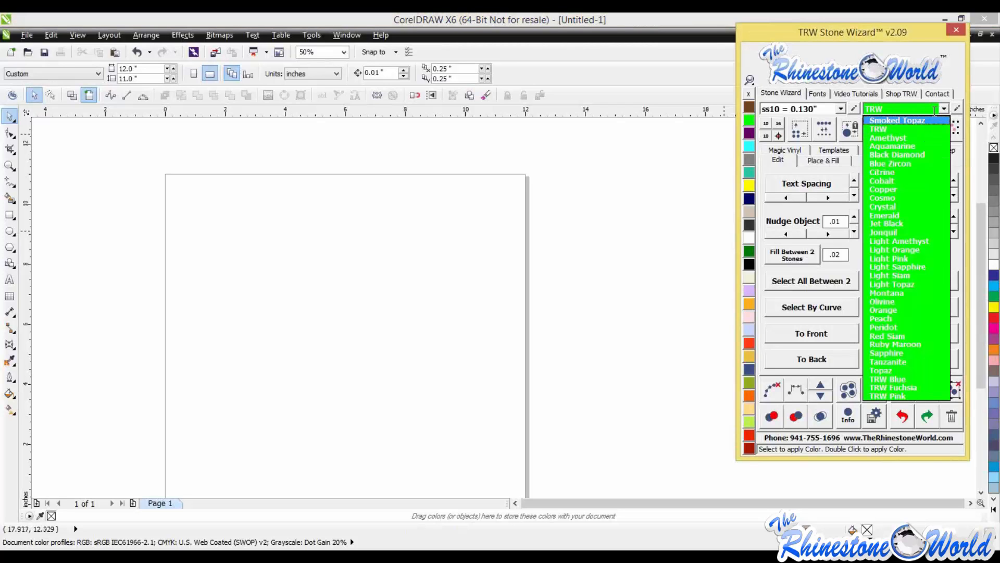
click(935, 109)
click(944, 108)
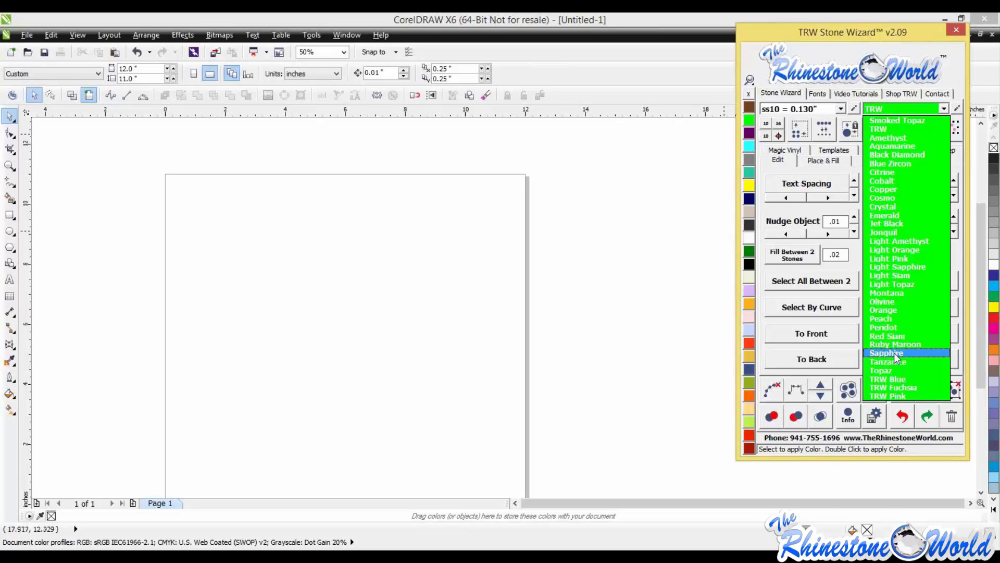
click(664, 341)
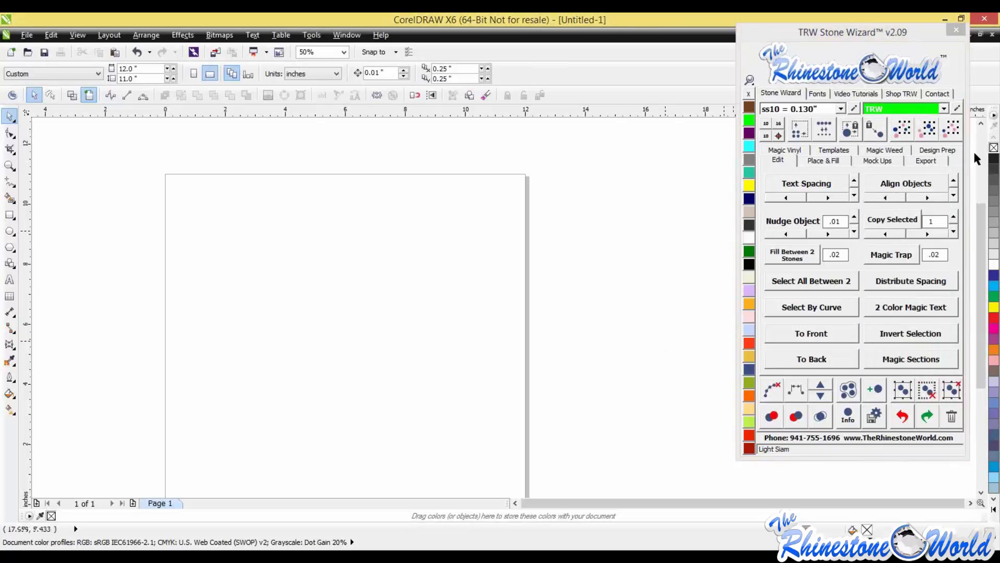
Step: Try to save a custom stone color named trw 2 with RGB 5, 150, 0 and check the color list for it
click(958, 108)
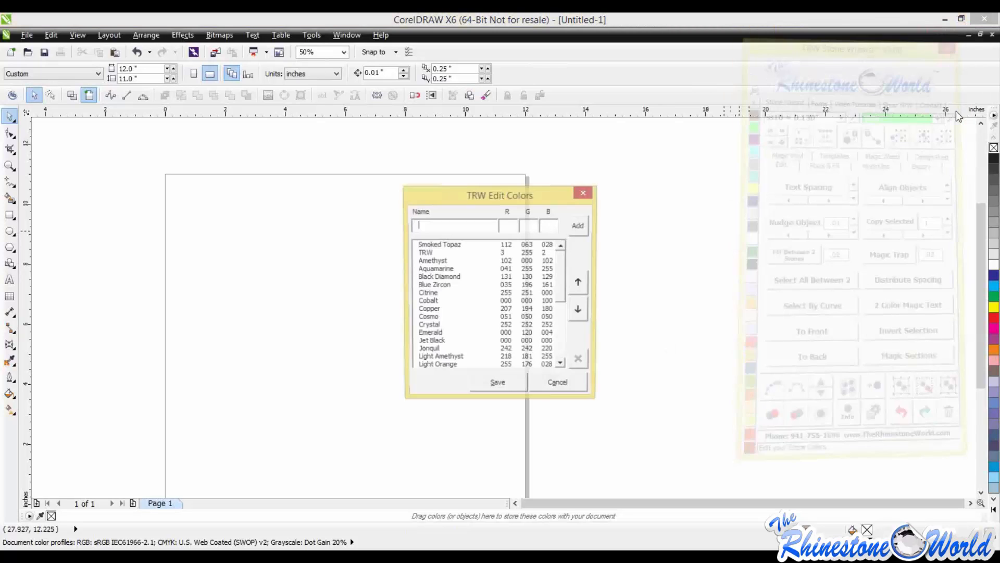
drag(490, 193, 570, 183)
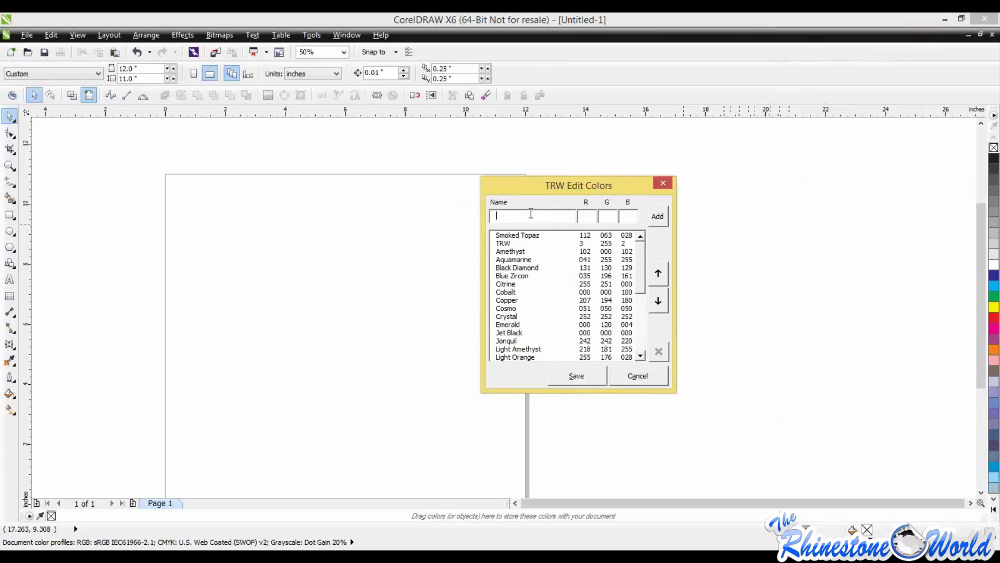
text(trw 2)
text(5)
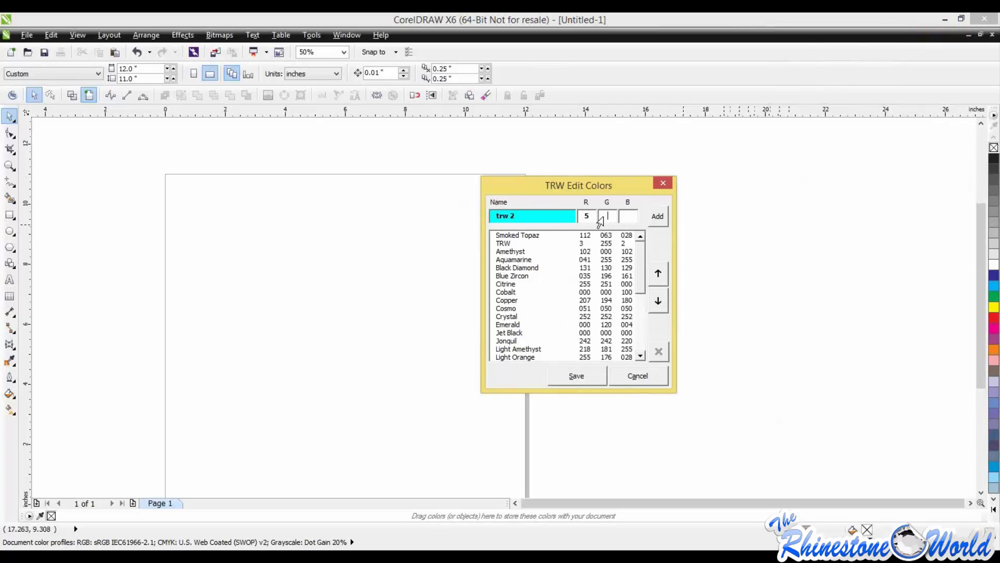
click(601, 217)
text(150)
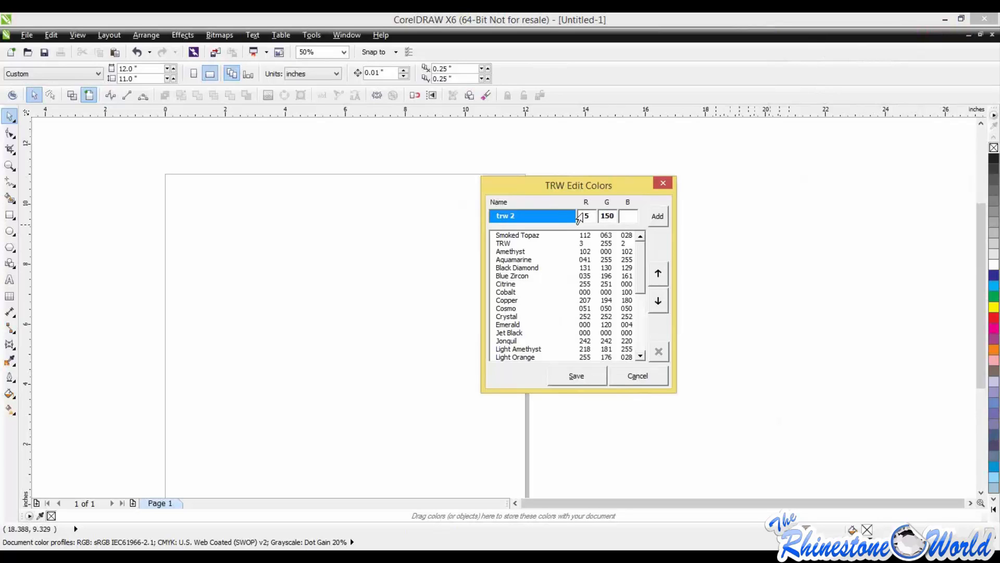
click(621, 218)
text(0)
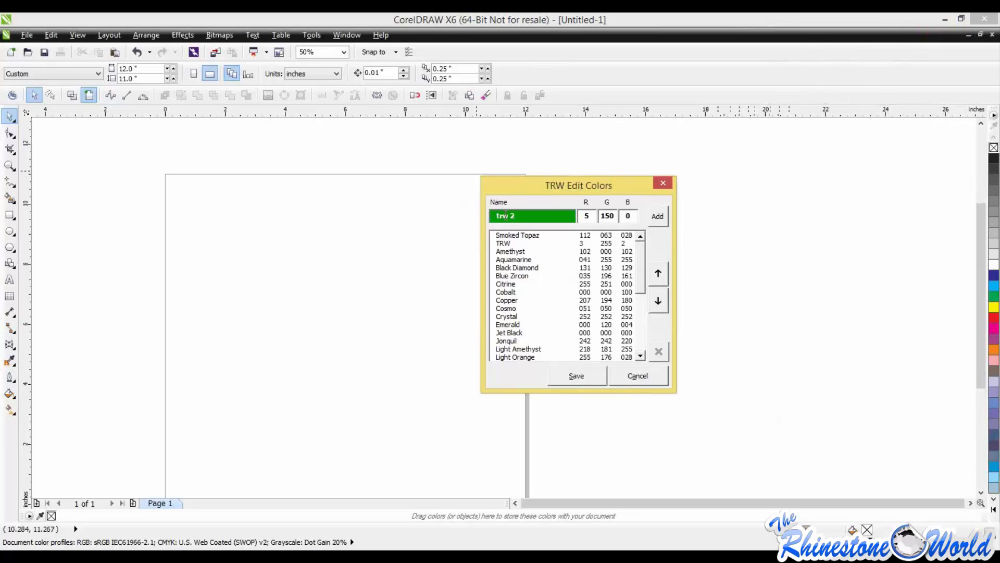
click(583, 377)
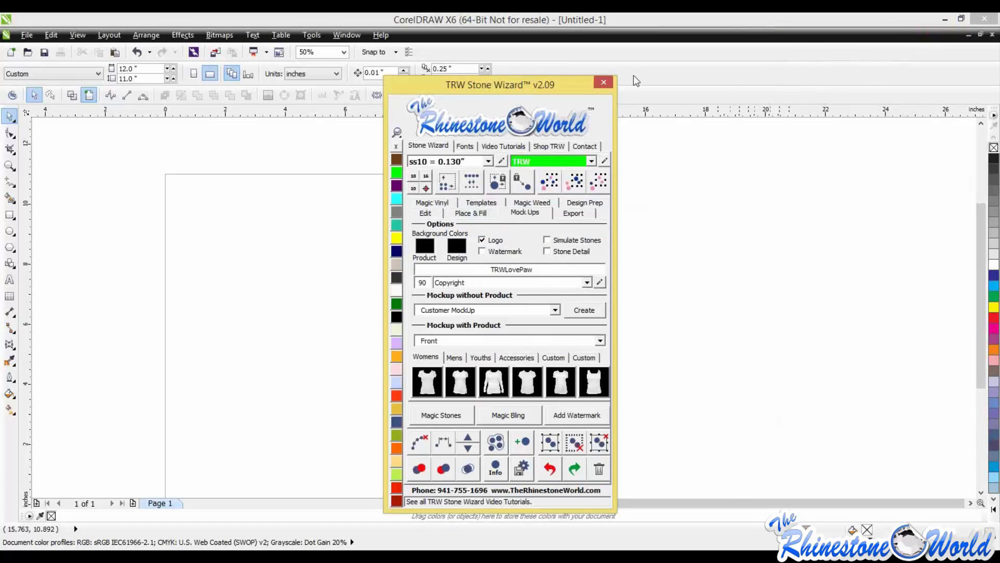
click(714, 150)
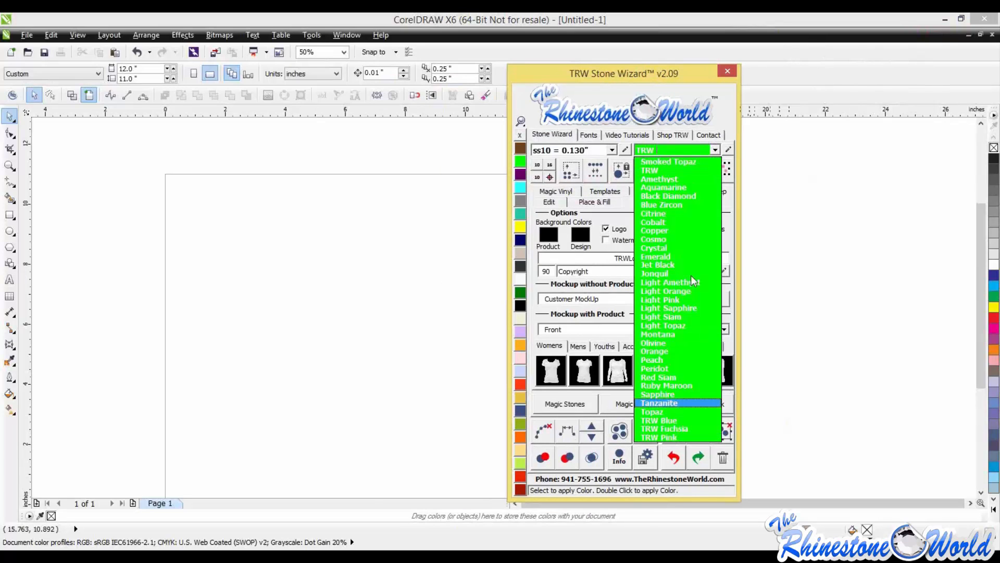
click(715, 150)
Step: Add a custom stone color named TRW 2 with RGB 2, 150, 0 to the stone color list
click(728, 149)
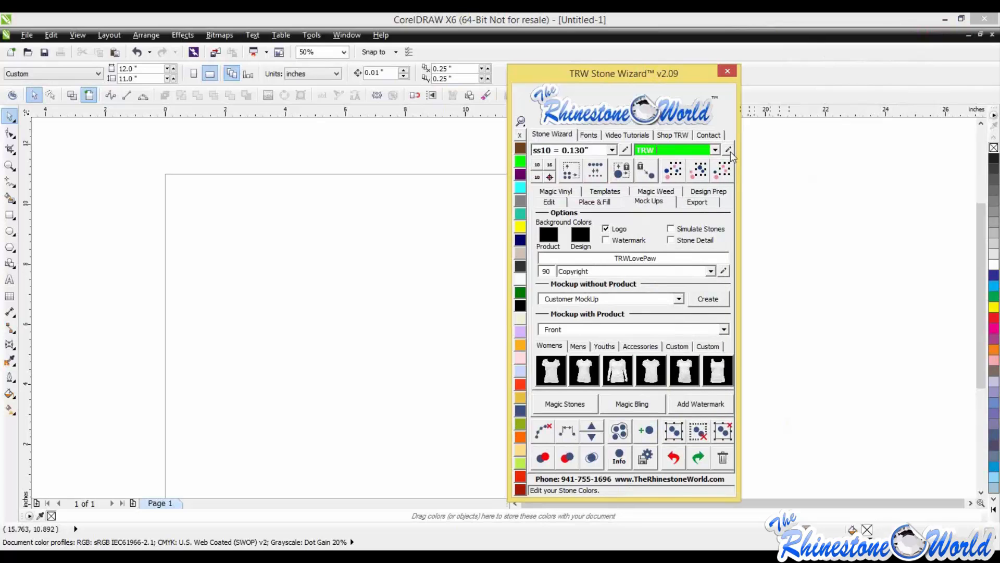
text(TRW )
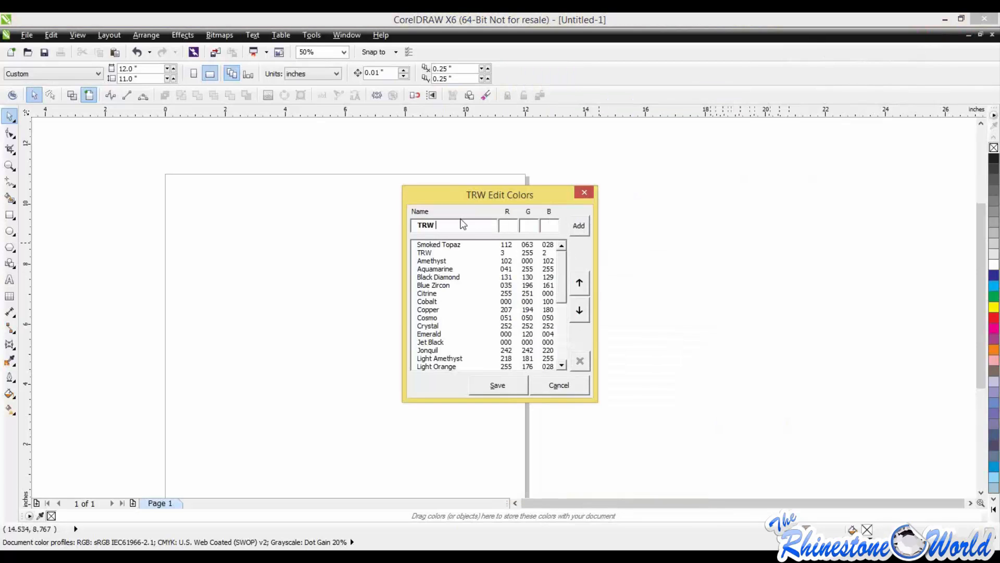
text(2)
key(Tab)
text(2)
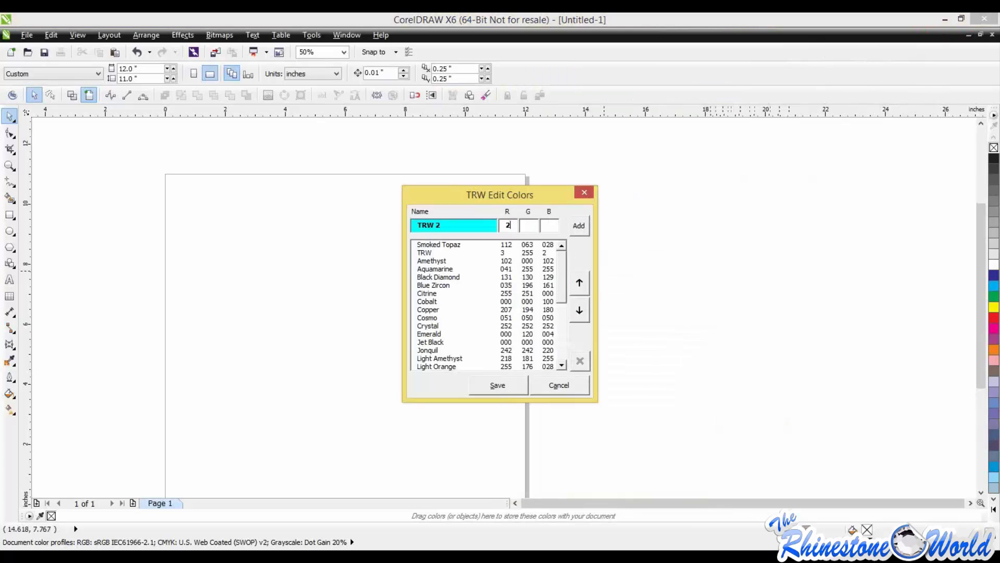
click(529, 226)
text(150)
click(552, 225)
text(0)
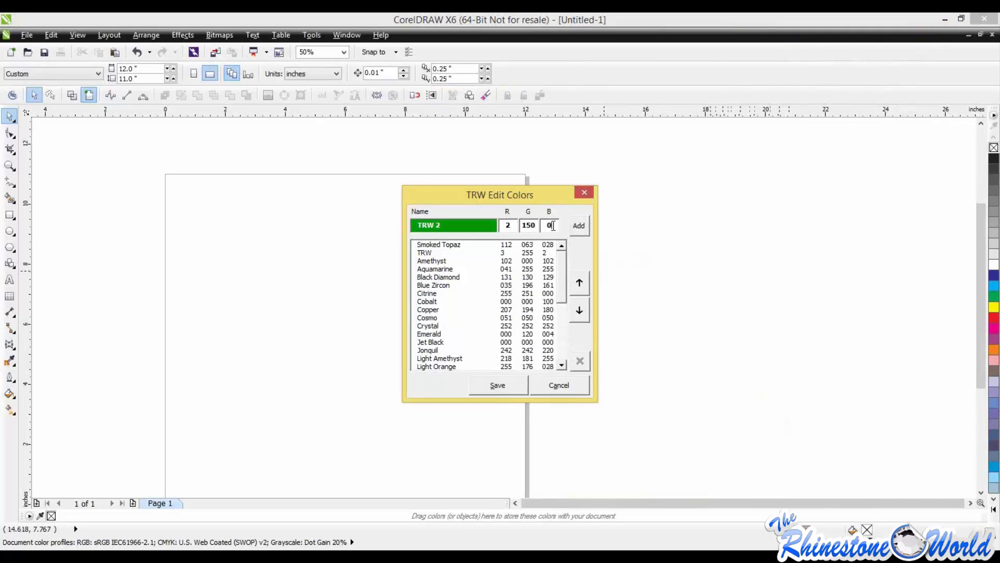
click(578, 226)
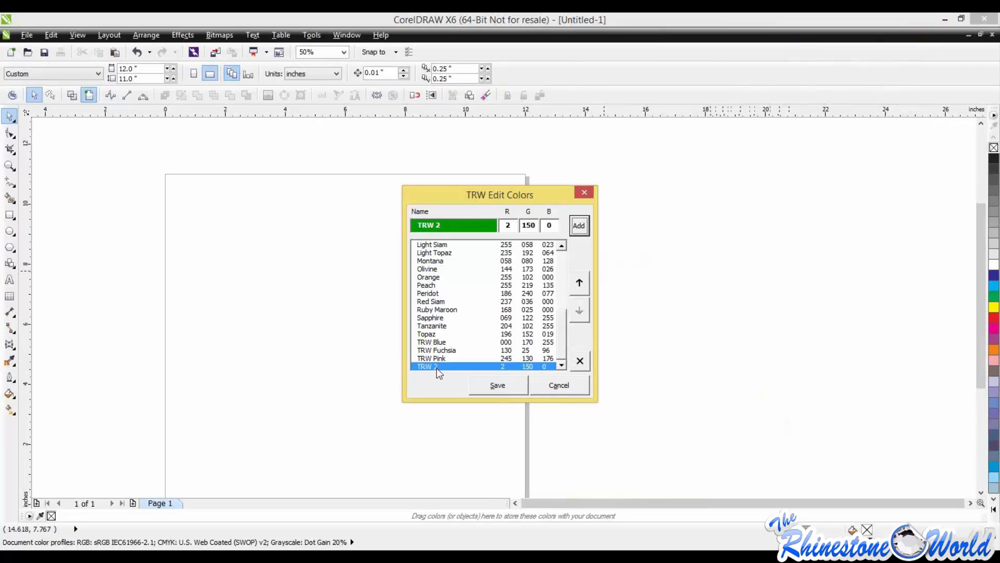
Step: Move the TRW 2 color up the list to just above Light Amethyst and save the color list
click(579, 284)
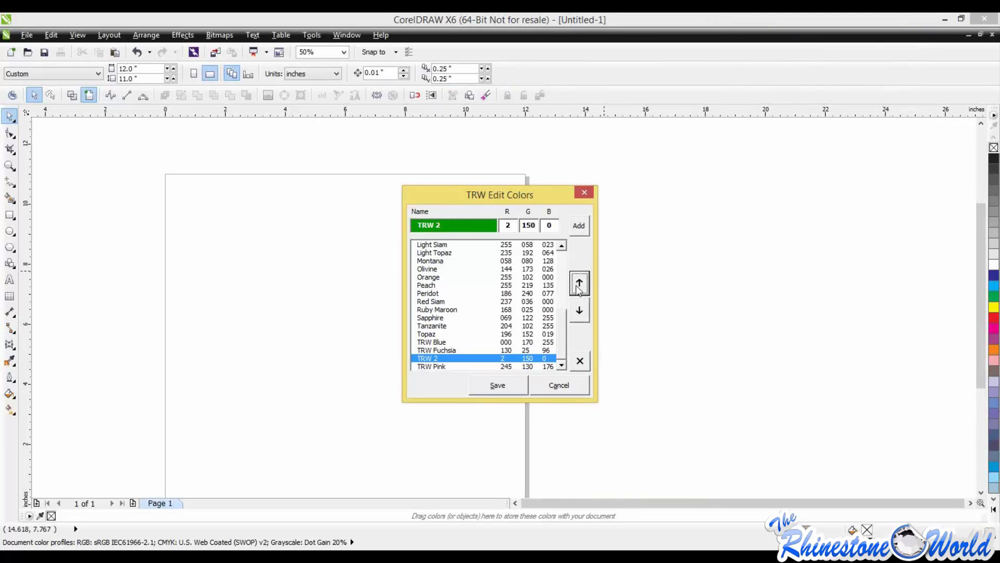
click(578, 284)
click(579, 284)
click(579, 284)
click(579, 284)
click(579, 284)
click(579, 284)
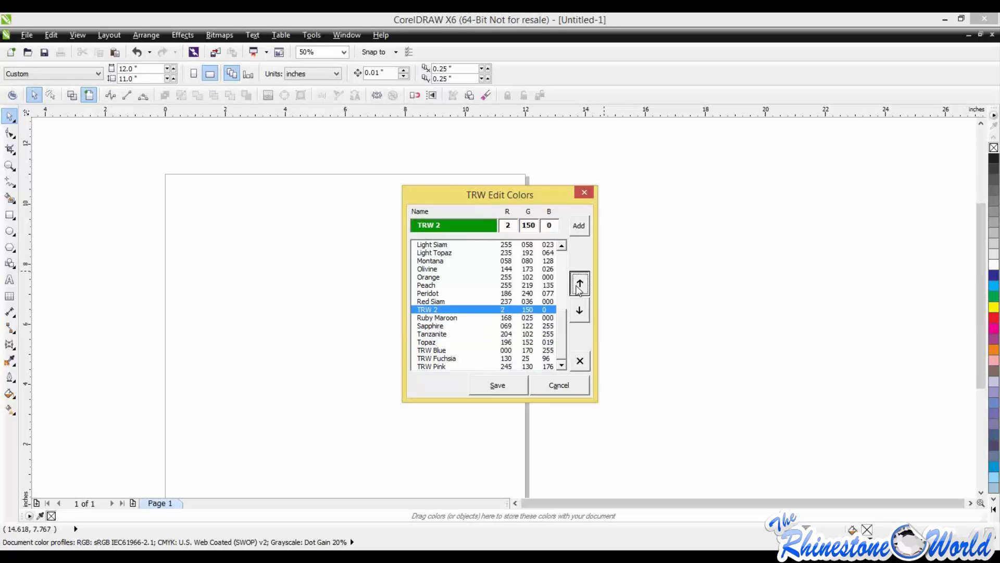
click(579, 284)
click(579, 283)
click(579, 284)
click(579, 284)
click(579, 284)
click(579, 284)
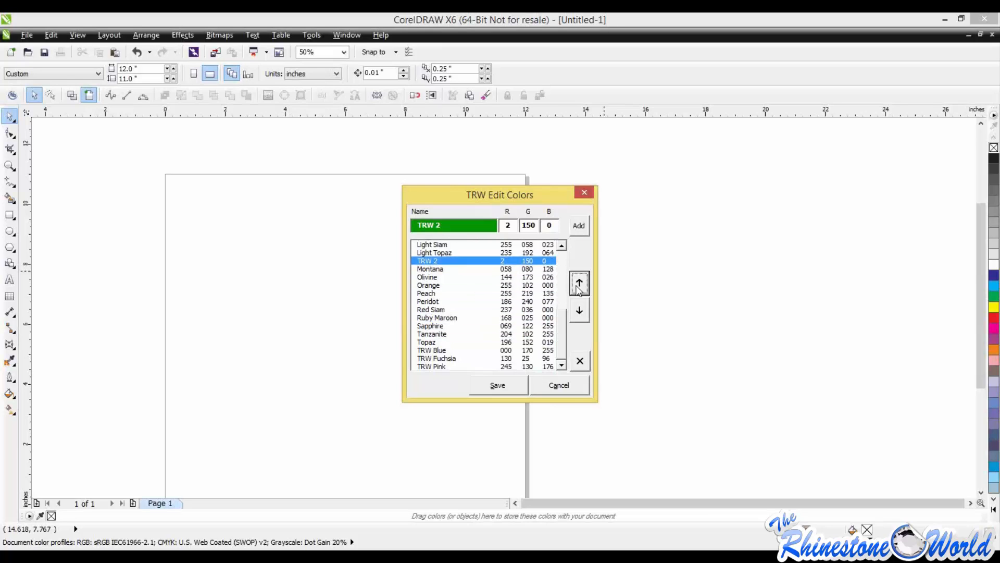
click(578, 284)
click(578, 284)
click(579, 284)
click(579, 284)
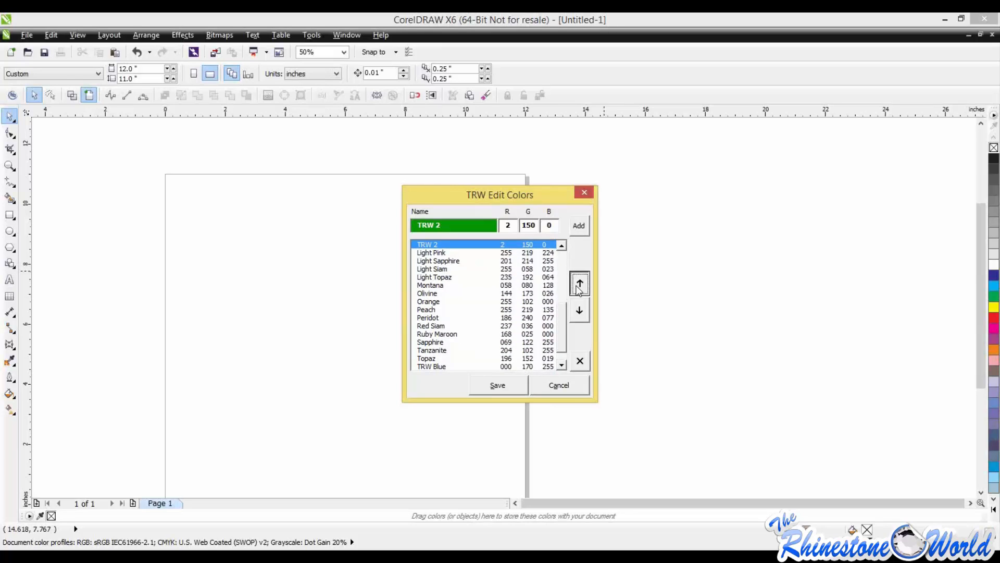
click(579, 284)
click(579, 284)
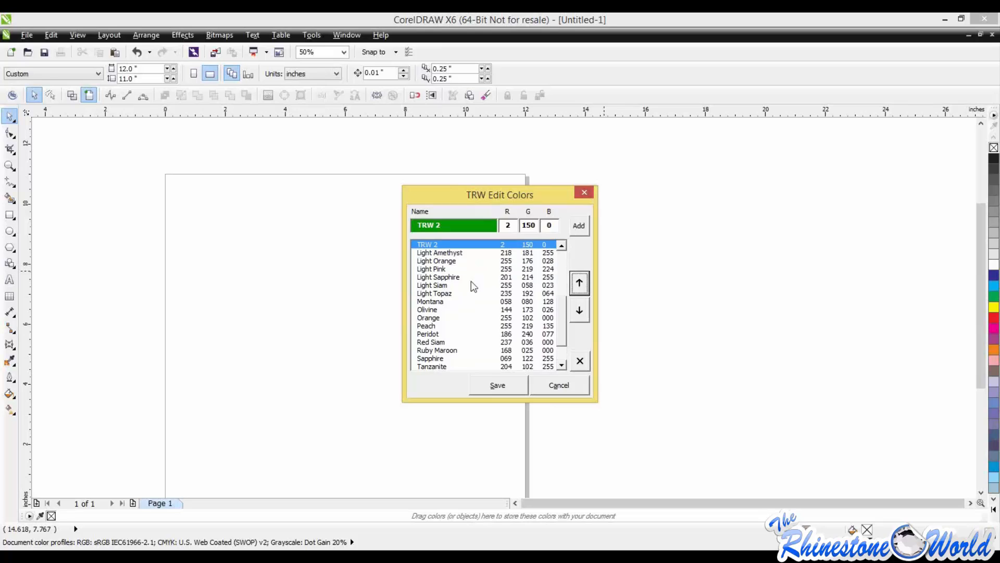
click(498, 385)
click(477, 391)
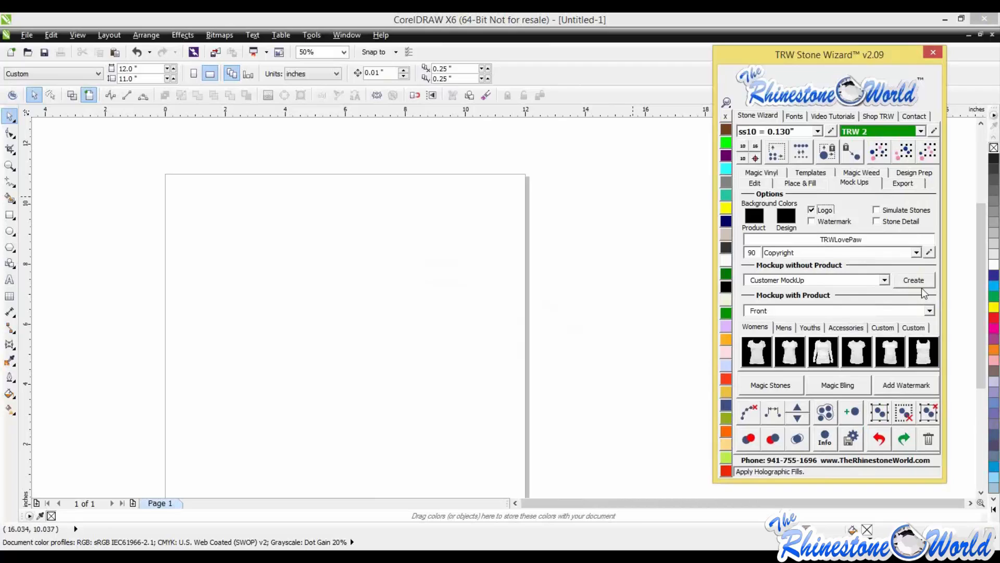
Step: Look through the Stone Wizard's Export, Mock Ups, Place & Fill and Edit tools
drag(924, 293, 949, 275)
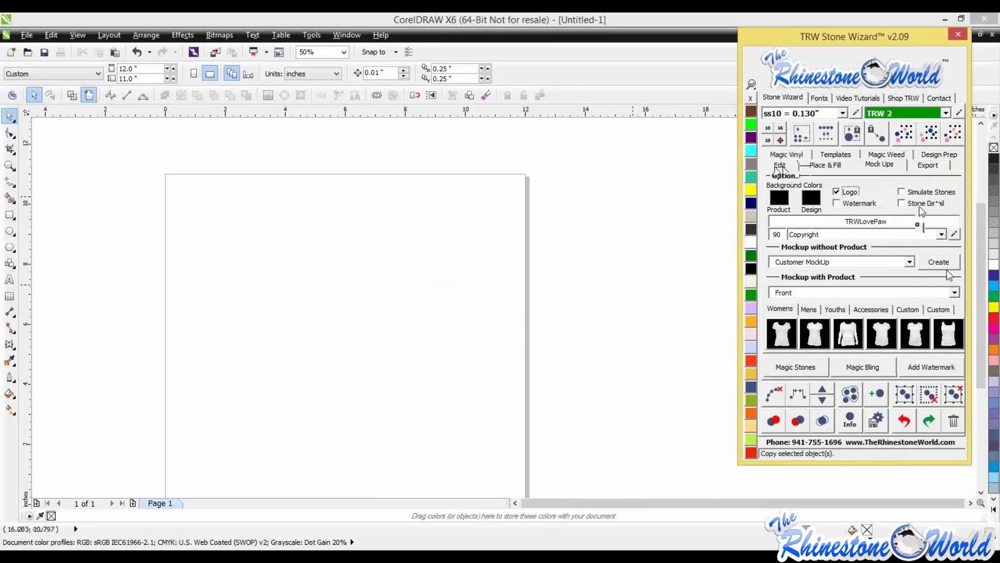
click(942, 168)
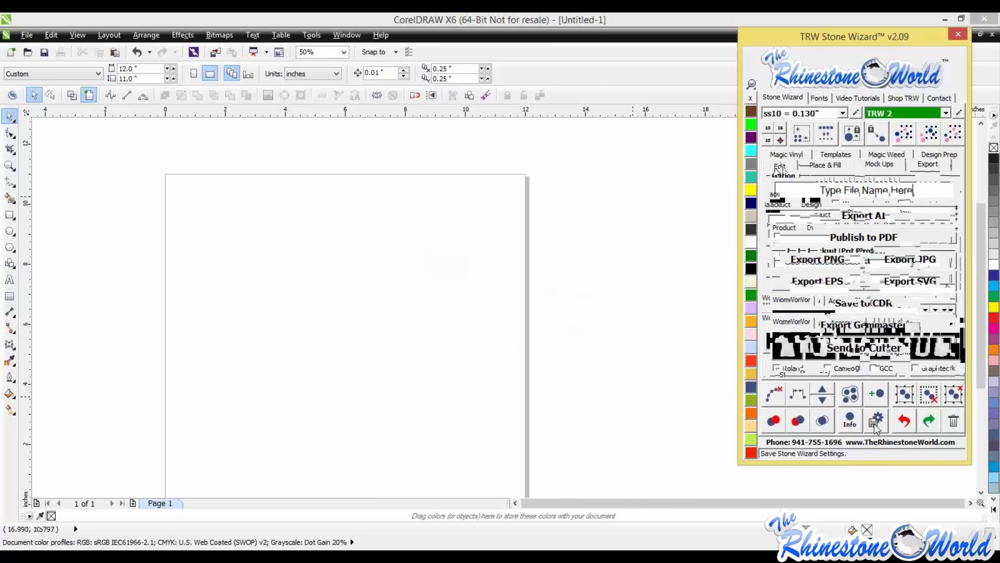
click(879, 164)
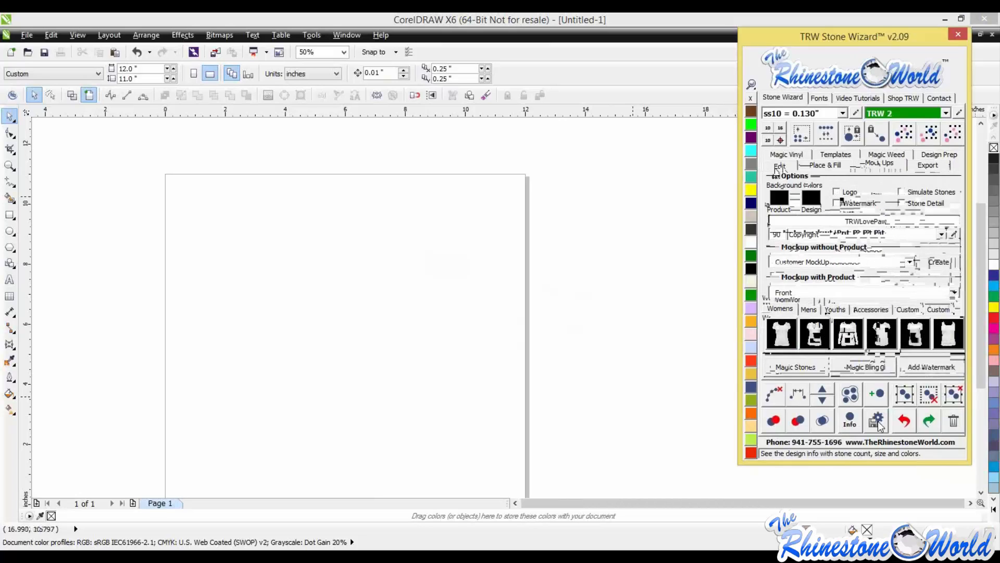
click(833, 165)
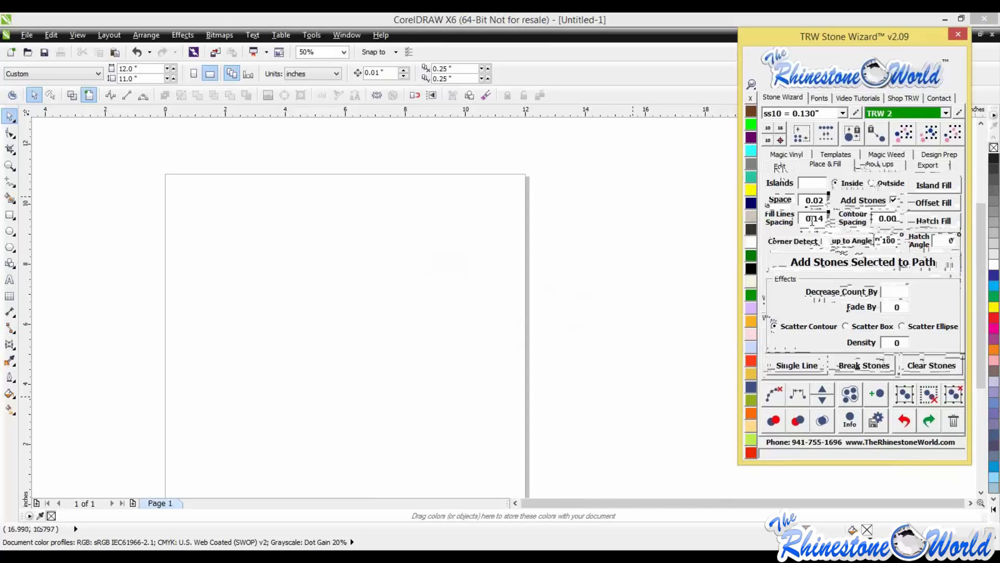
click(784, 166)
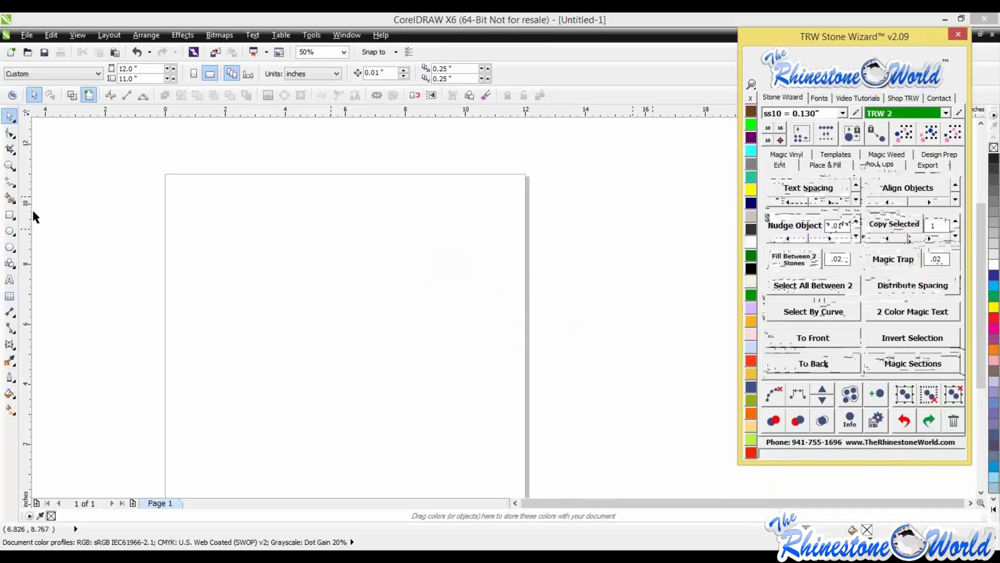
Step: Draw a rectangle about 2.6 by 2.2 inches on the page and fill it with Blue Zircon
click(10, 214)
drag(248, 223, 328, 289)
click(750, 176)
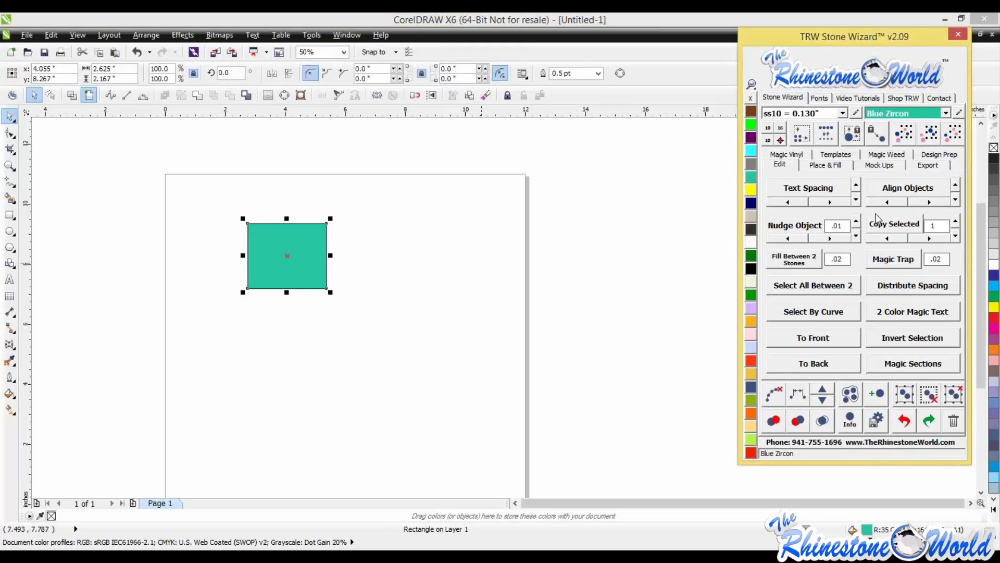
Step: Copy the Blue Zircon rectangle four times to the right with Copy Selected, one copy each time
click(930, 239)
click(930, 238)
click(930, 239)
click(930, 239)
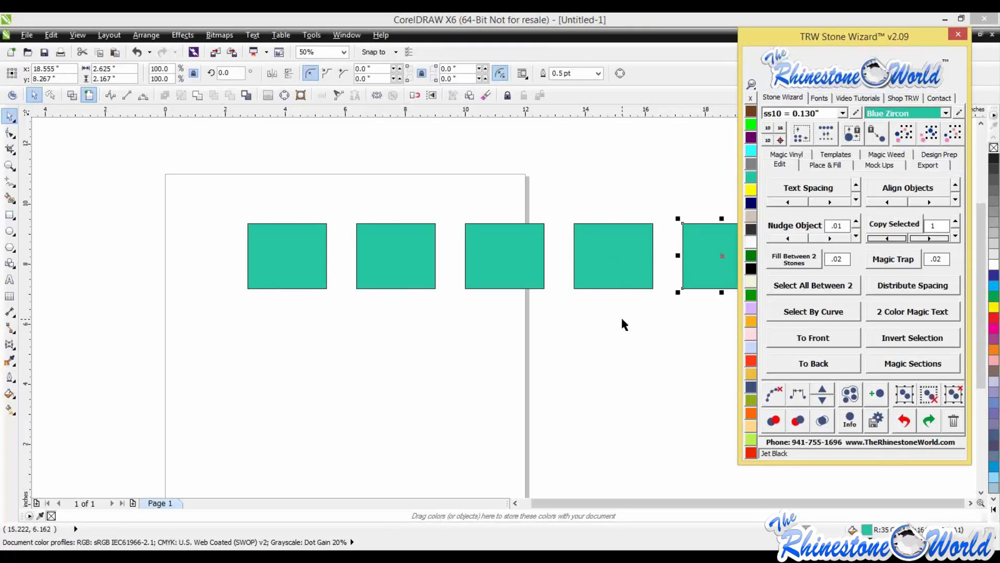
Step: Copy the rightmost rectangle three times downward and the lowest copy three times to the left
drag(886, 36, 951, 41)
click(469, 249)
click(469, 249)
click(924, 244)
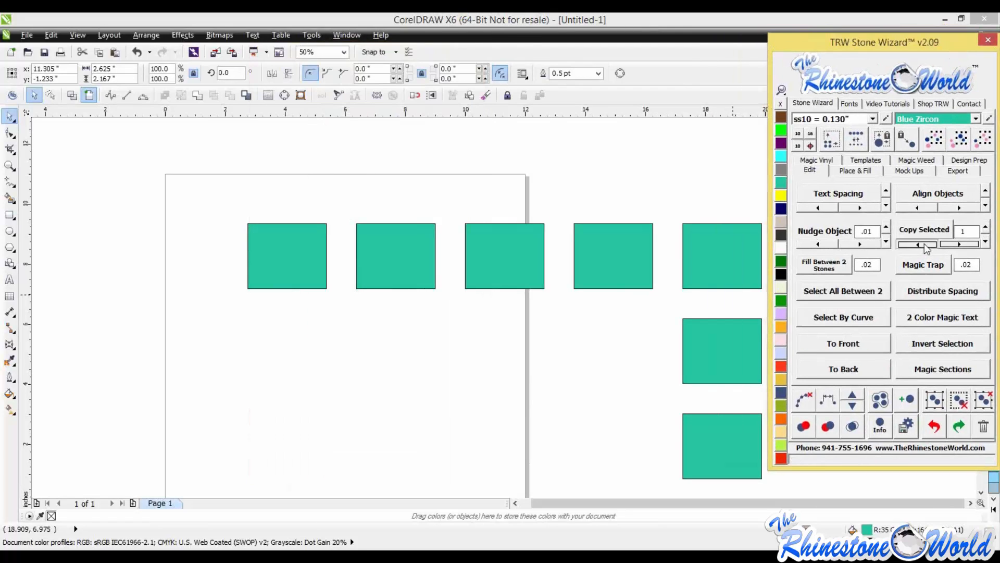
click(924, 244)
click(925, 244)
Step: Add one more rectangle copy to the left end of the bottom row
click(529, 384)
scroll(528, 383, down, 3)
scroll(524, 415, up, 1)
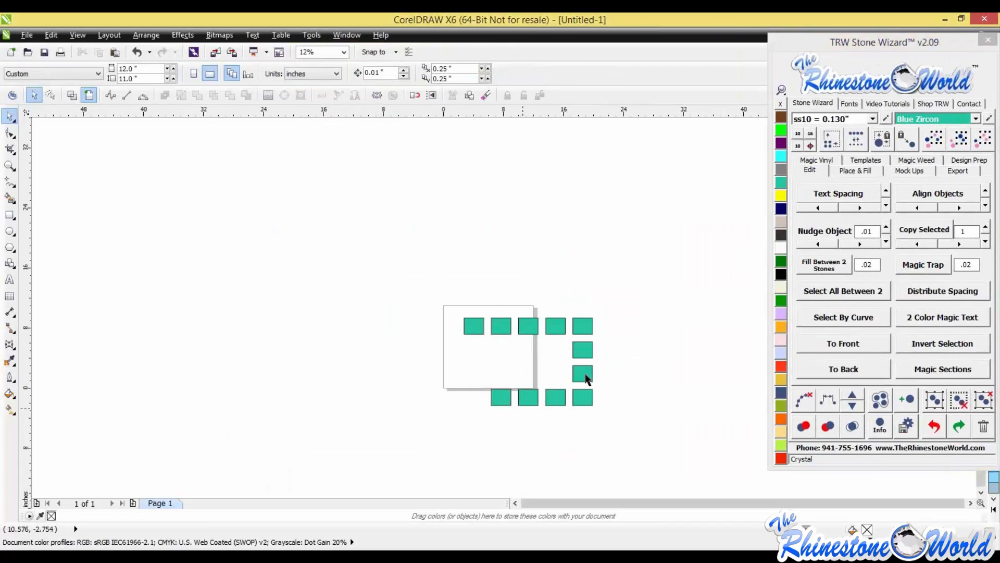
click(502, 399)
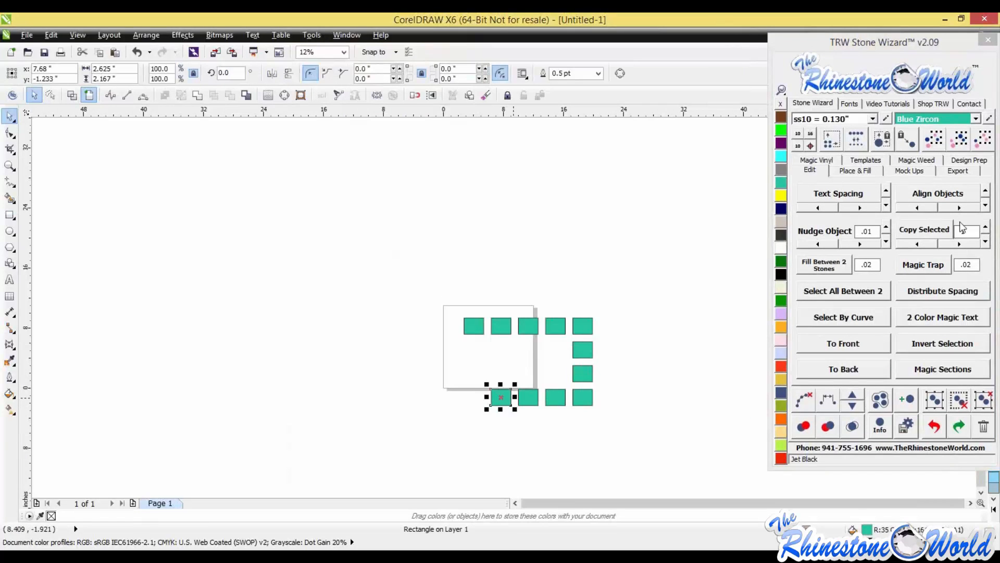
click(917, 244)
click(985, 193)
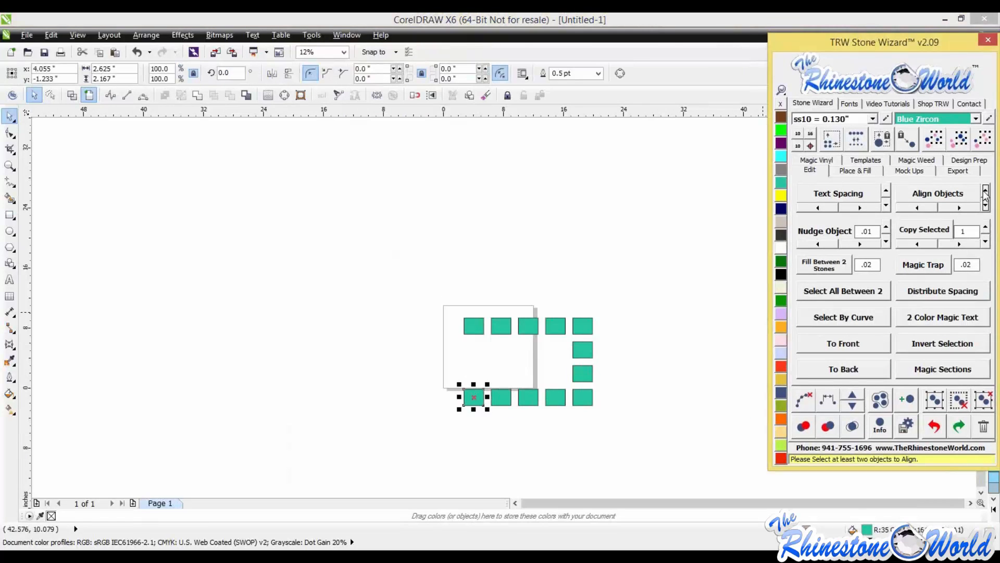
Step: Select all the rectangle copies and delete them
click(632, 295)
key(ctrl+a)
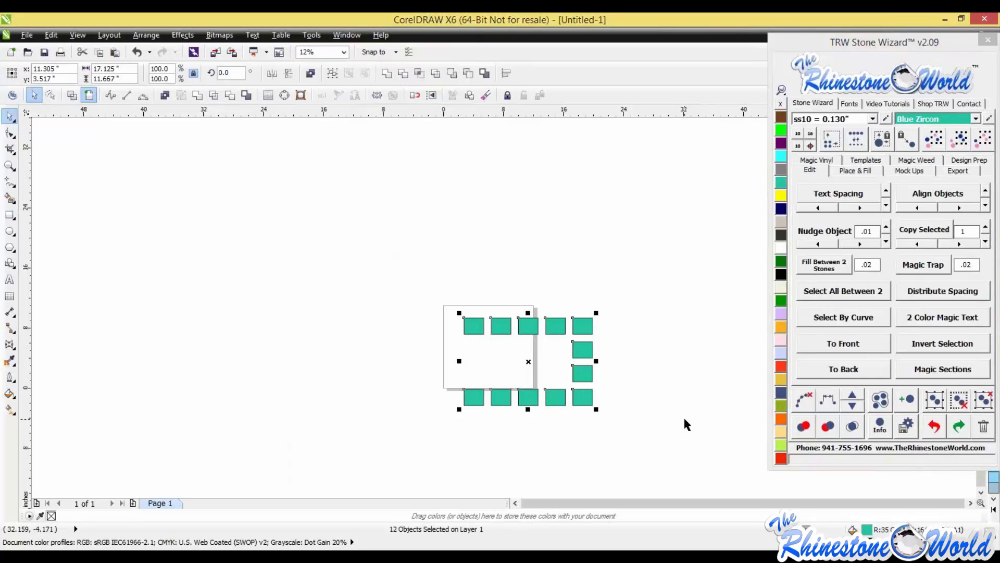
key(Delete)
Step: Place two single ss10 Blue Zircon stones about 2.75 inches apart on the page
drag(921, 43, 826, 67)
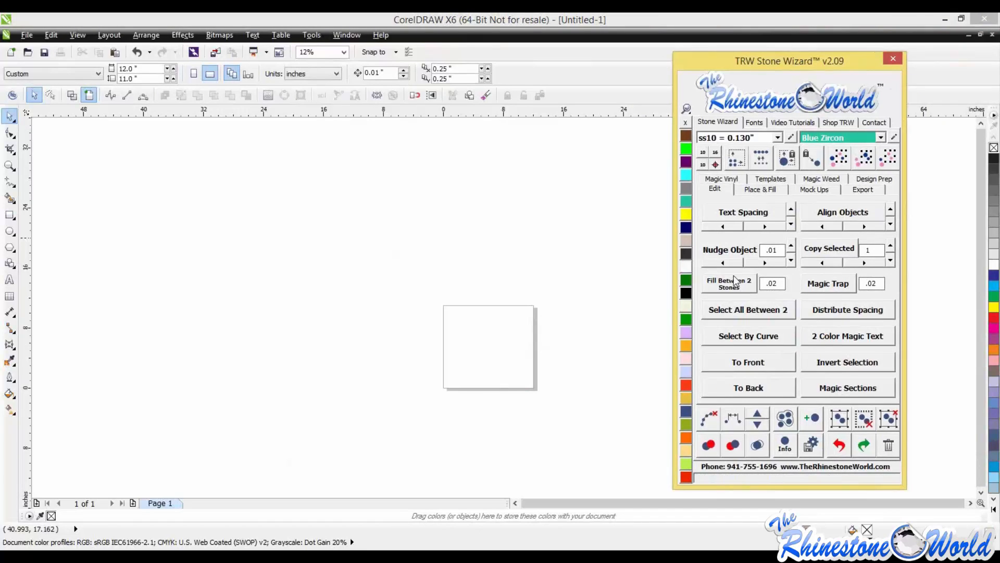
click(487, 323)
scroll(486, 339, up, 1)
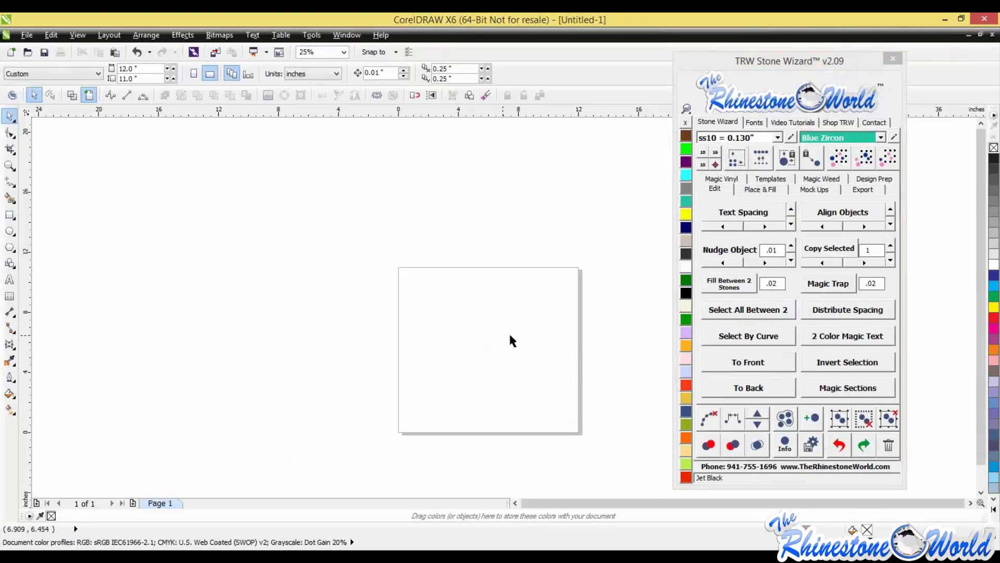
scroll(511, 340, up, 2)
click(811, 418)
click(250, 270)
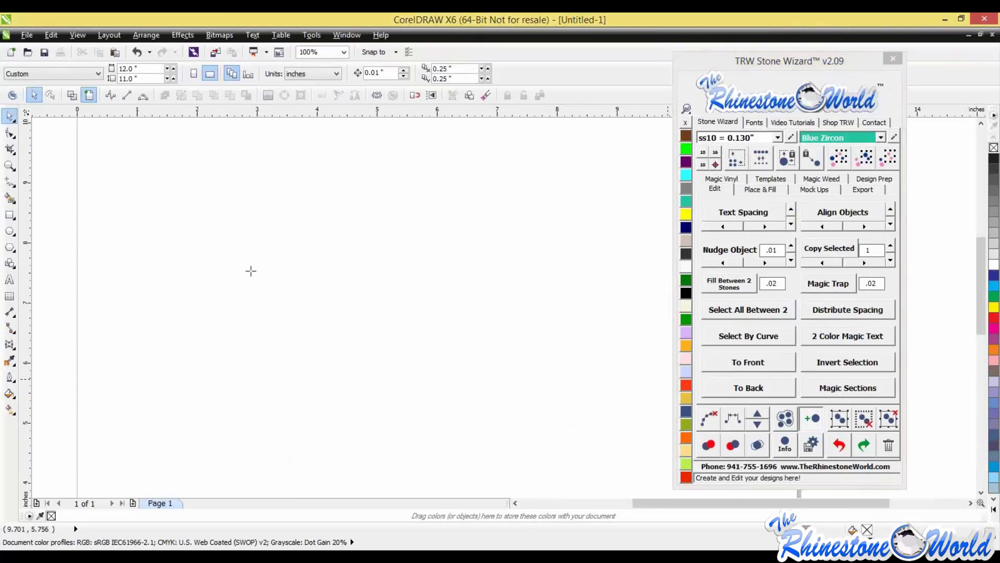
click(416, 276)
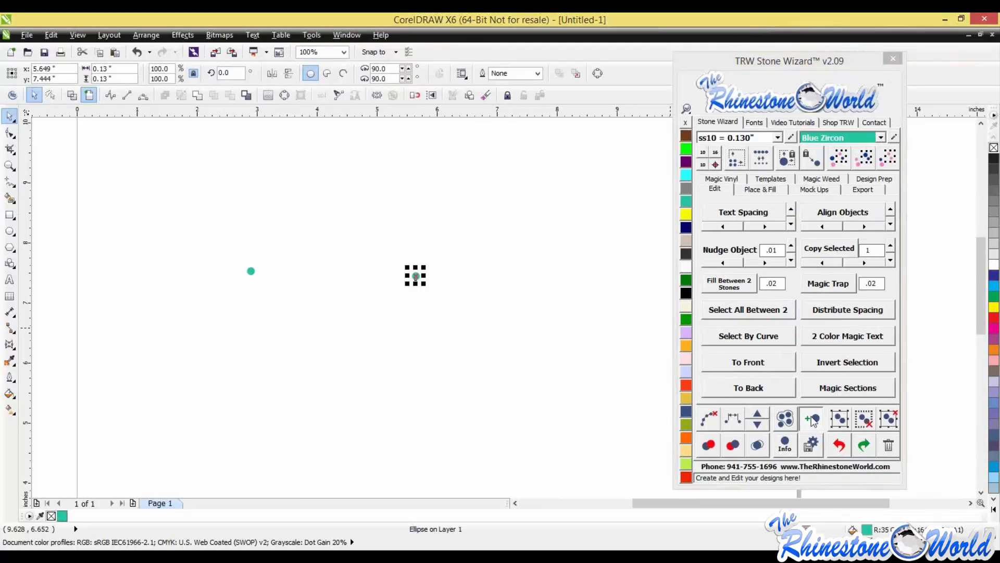
click(196, 213)
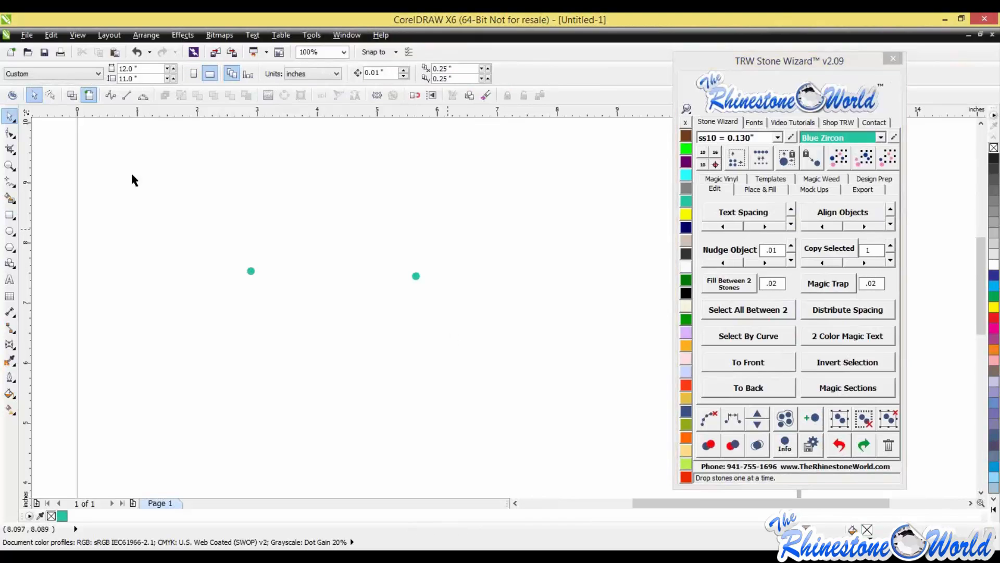
Step: Select both stones and fill the gap between them with a row of stones at .02 spacing
drag(132, 175, 490, 339)
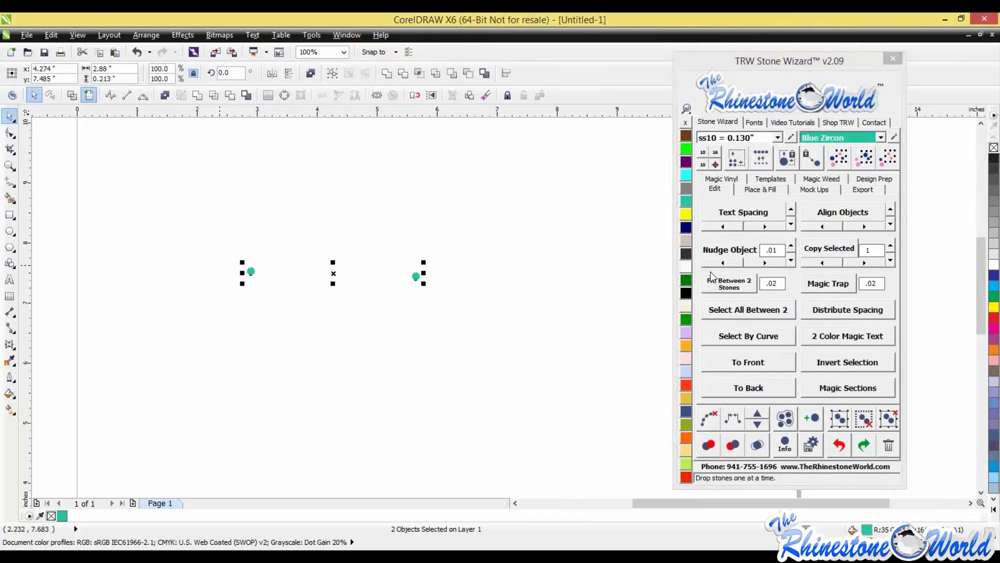
click(737, 285)
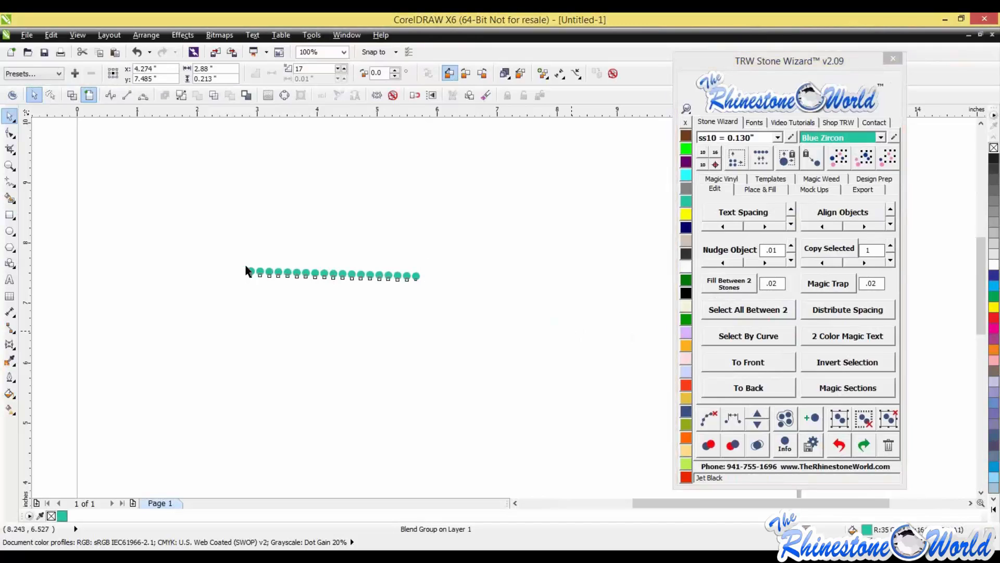
click(471, 300)
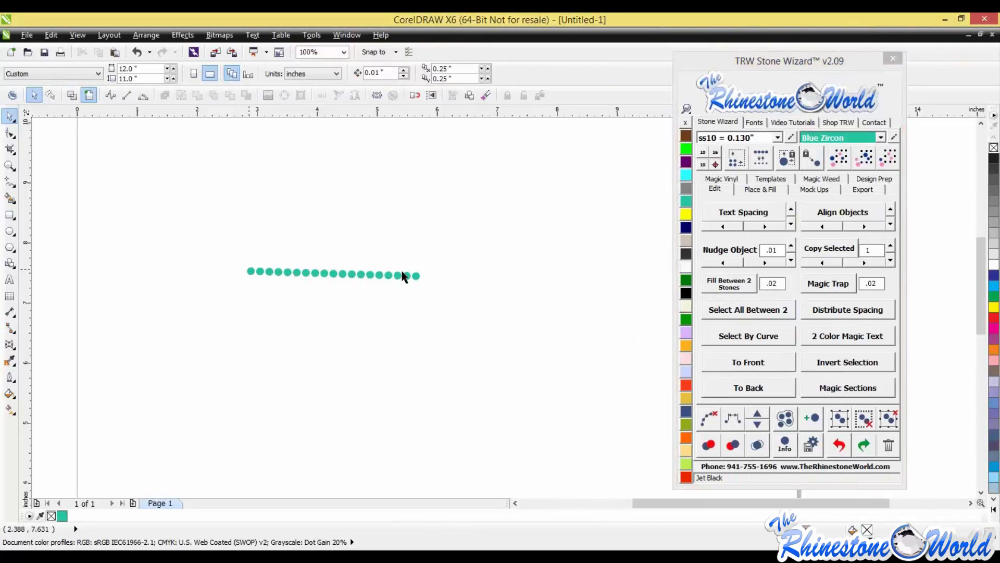
Step: Select the whole row of stones and delete it
click(250, 272)
click(444, 286)
drag(148, 218, 519, 355)
key(Delete)
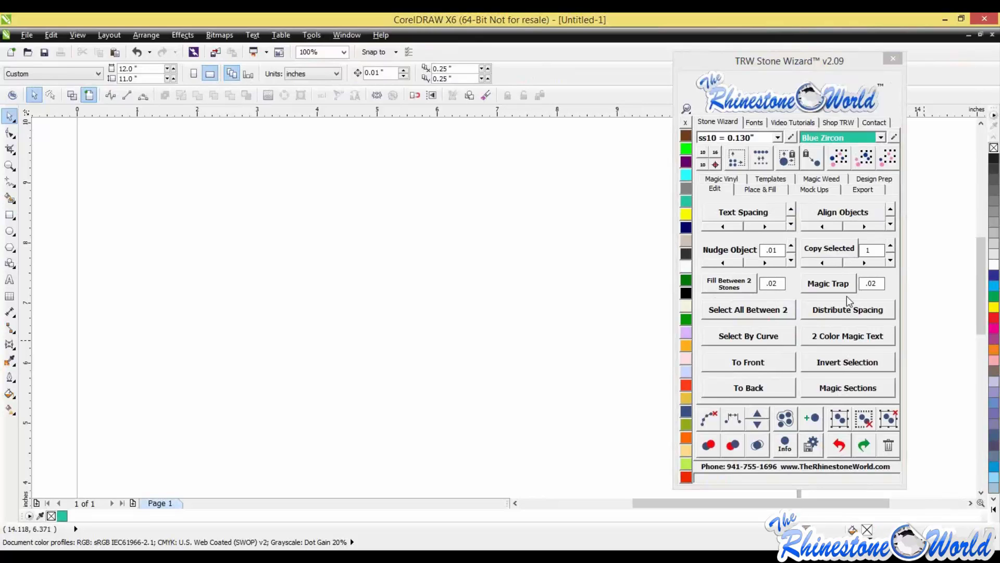
Step: Add the artistic text TRW to the page and enlarge it to about 4.7 by 1.5 inches
click(10, 279)
click(268, 225)
text(trtw)
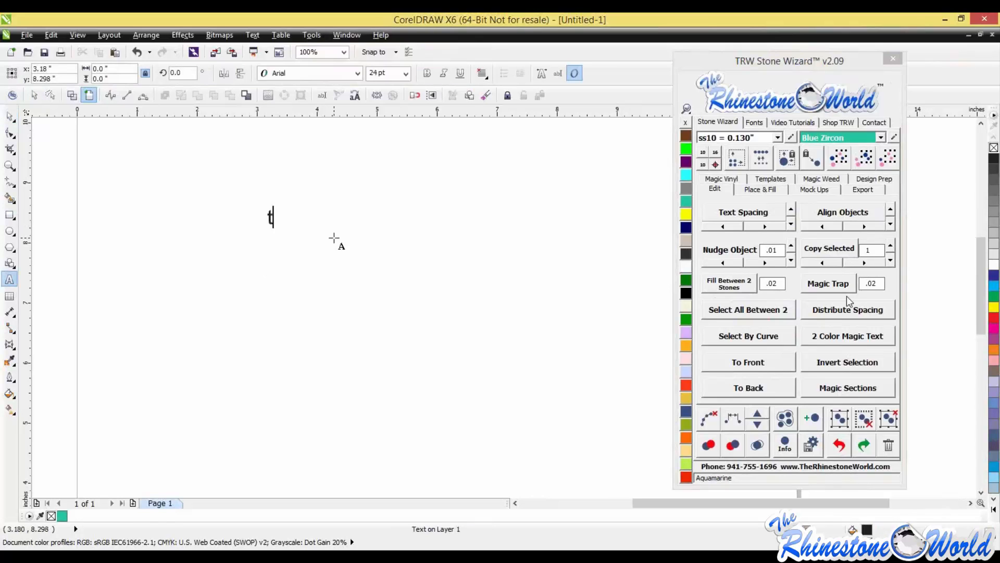
key(BackSpace)
key(BackSpace)
key(BackSpace)
key(BackSpace)
text(TRW)
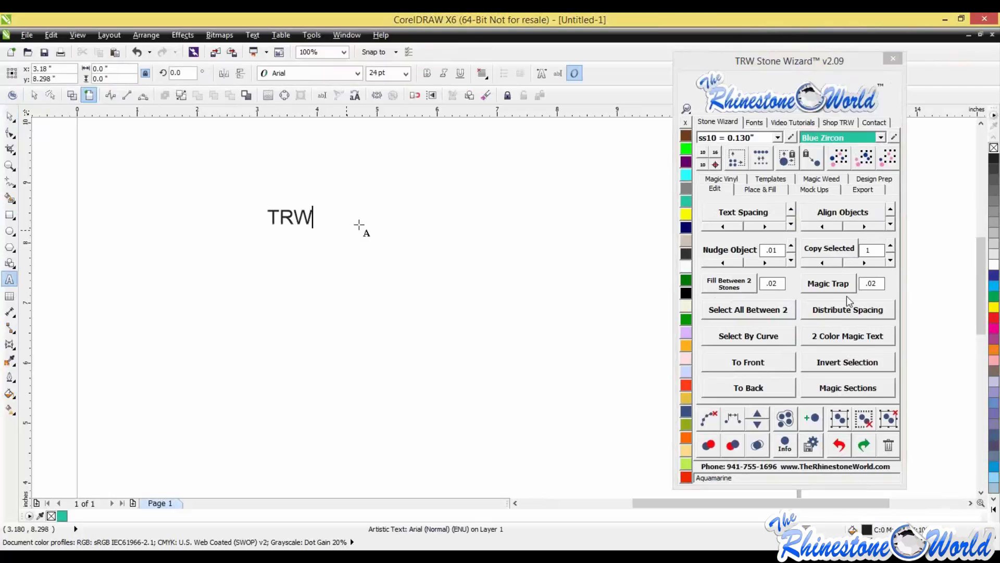
drag(317, 230, 555, 305)
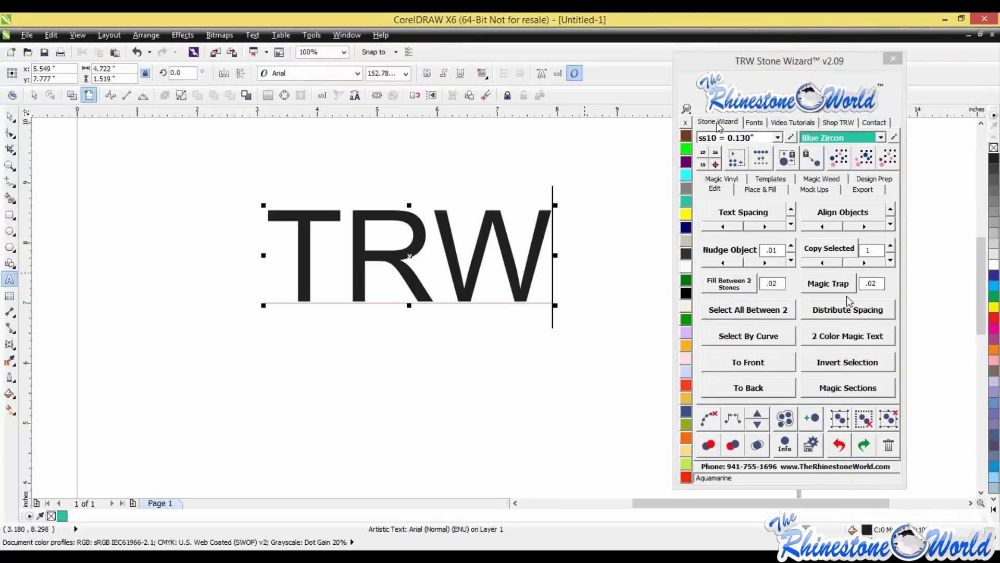
Step: Change the TRW text to the favorite font Impact
click(754, 122)
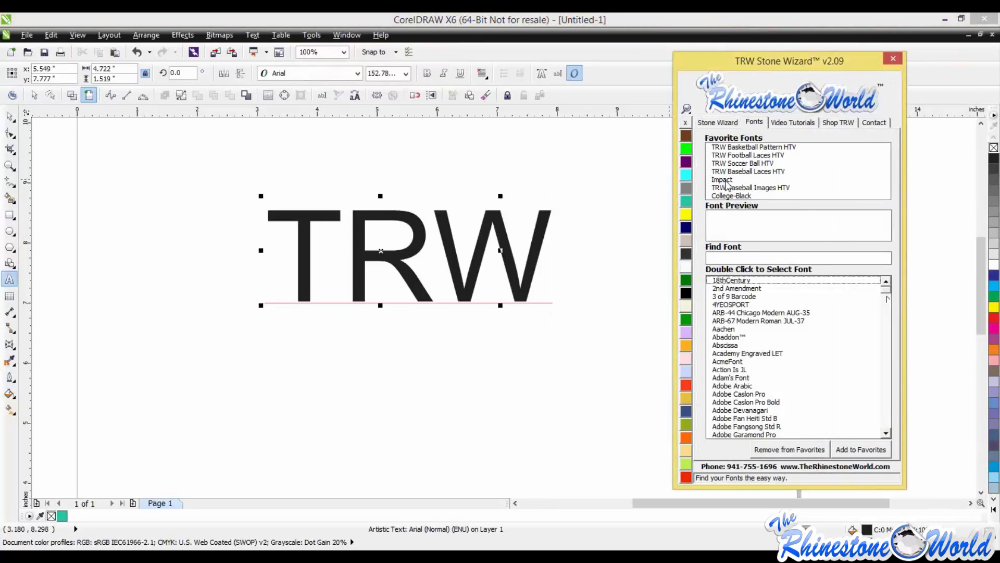
double_click(723, 179)
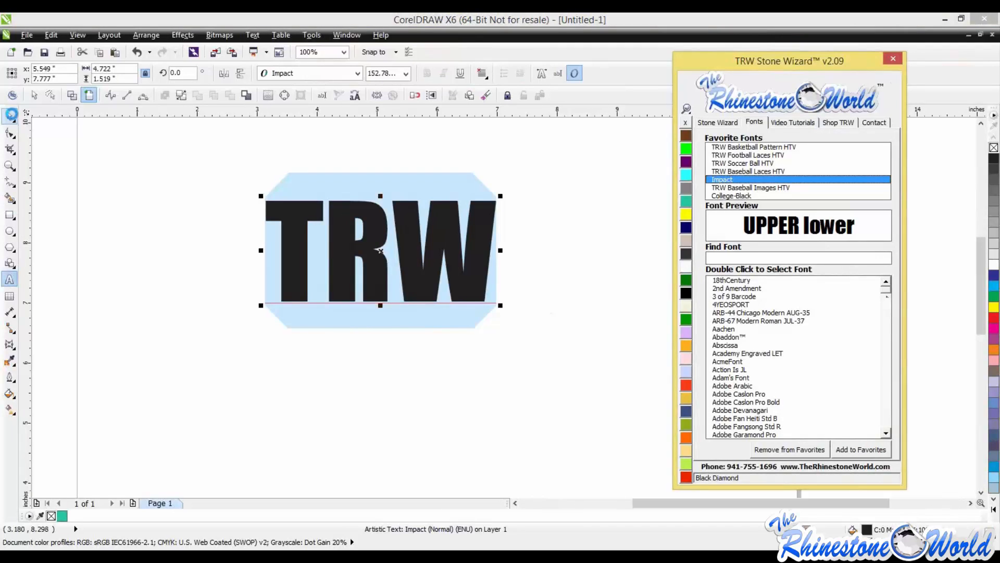
click(10, 115)
Step: Create one outside Island Fill contour around the TRW text with 0.08 contour spacing and no stones, and fill it with Aquamarine
click(718, 121)
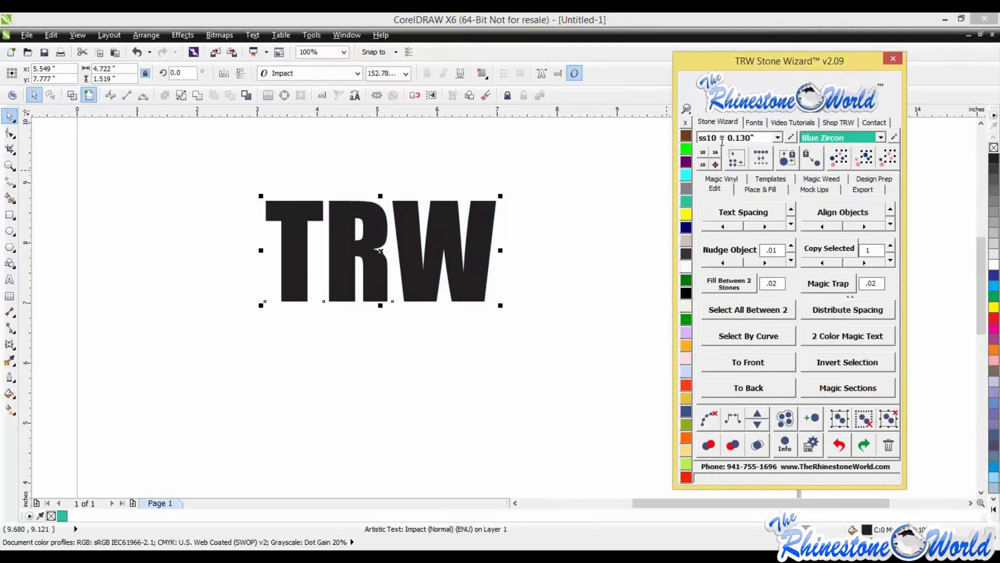
click(758, 189)
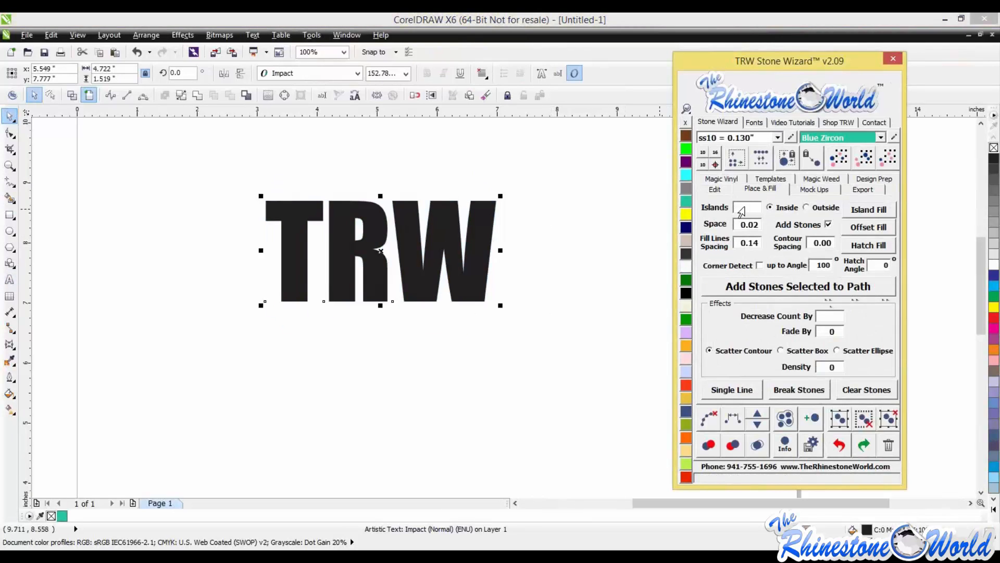
text(1)
click(824, 208)
click(829, 224)
click(831, 244)
key(BackSpace)
text(8)
click(863, 214)
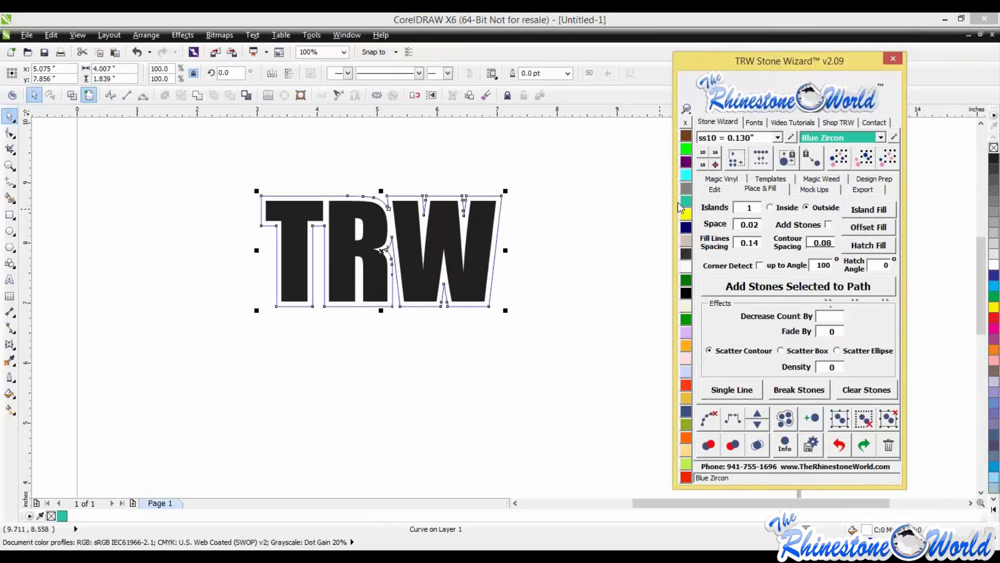
click(687, 175)
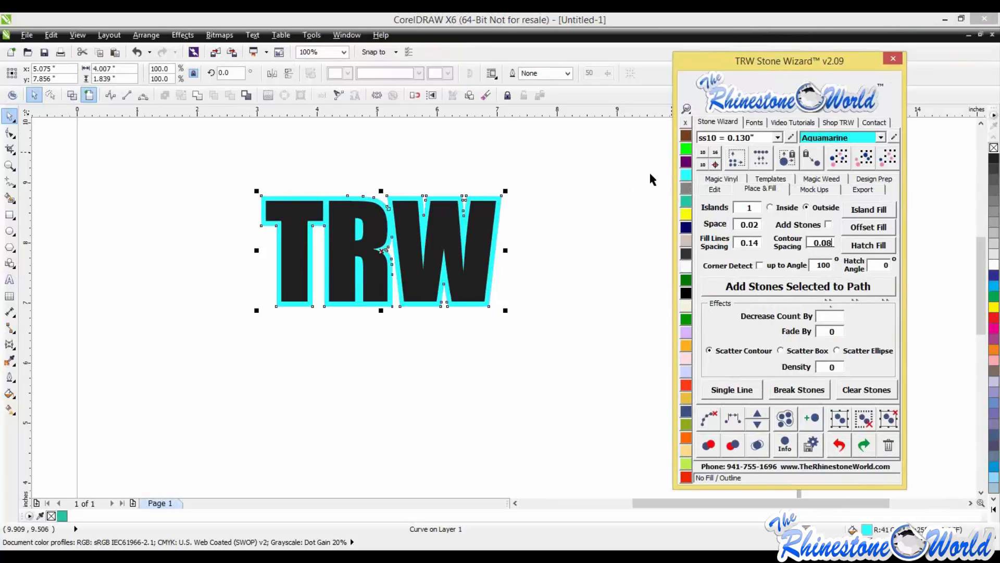
click(532, 208)
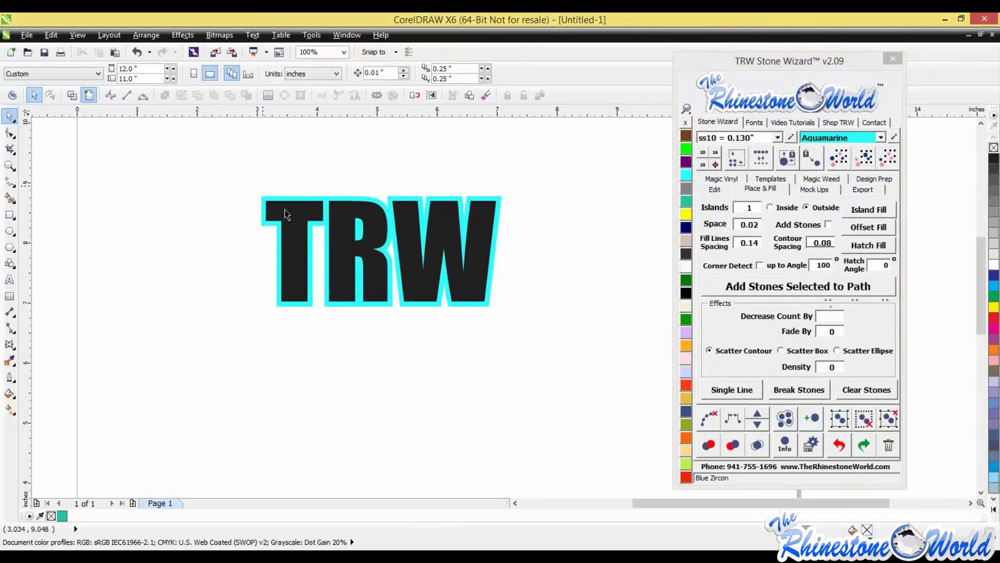
Step: Move the black TRW text about 1.6 inches below its Aquamarine outline and undo the move
drag(285, 214, 296, 312)
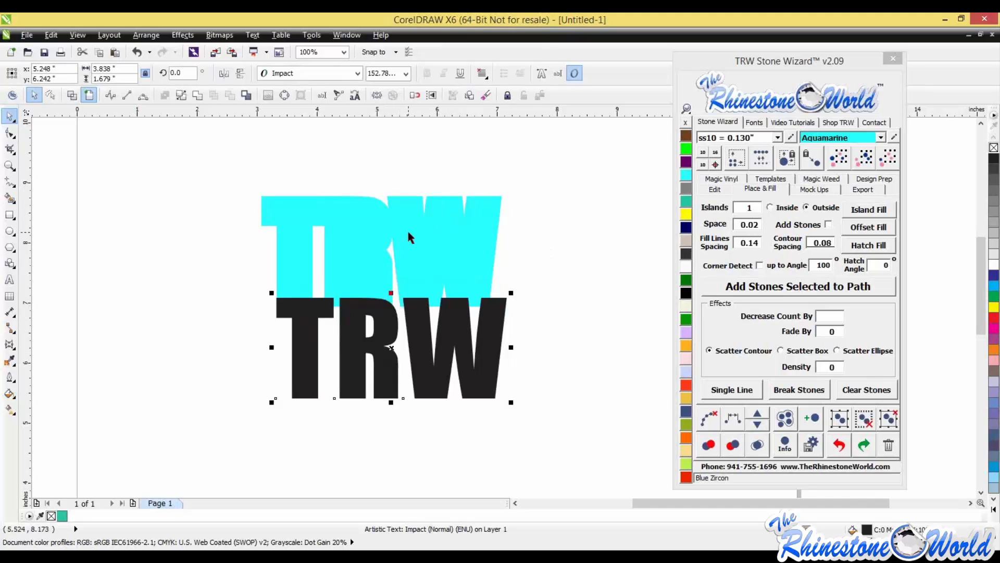
click(609, 264)
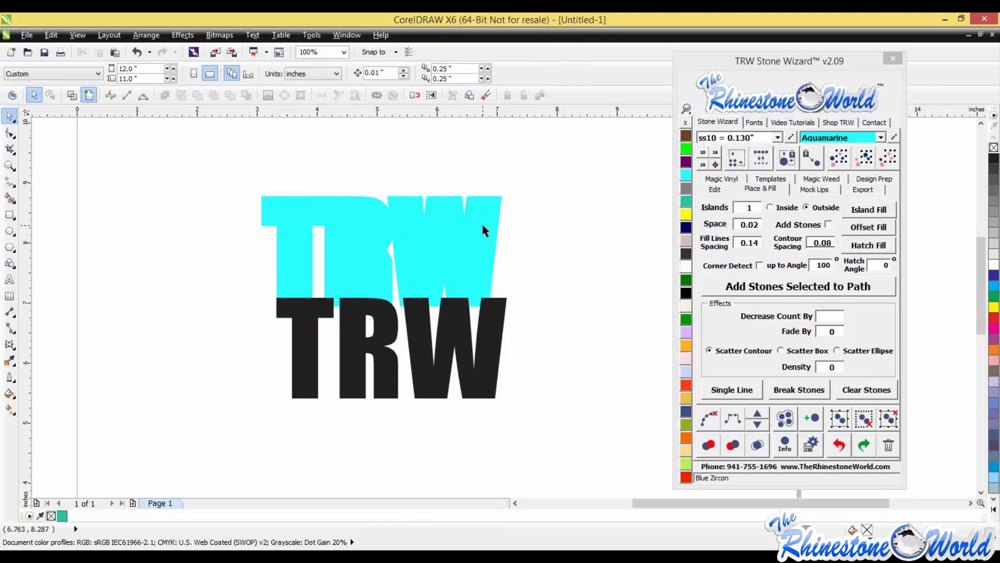
key(ctrl+z)
click(556, 261)
drag(224, 174, 215, 260)
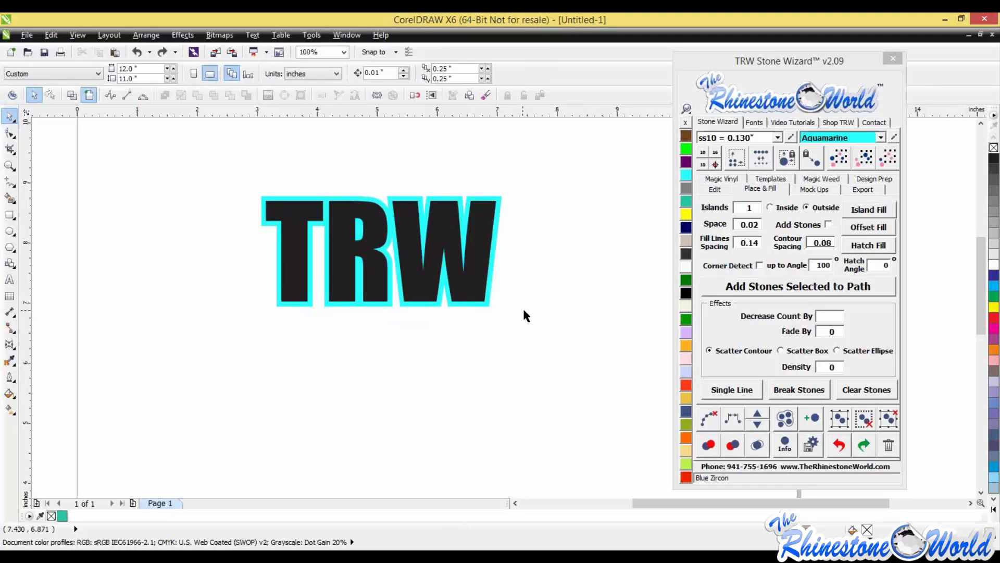
Step: Apply Magic Trap with a value of .02 to the black TRW text and its Aquamarine contour together
drag(219, 161, 578, 335)
click(718, 189)
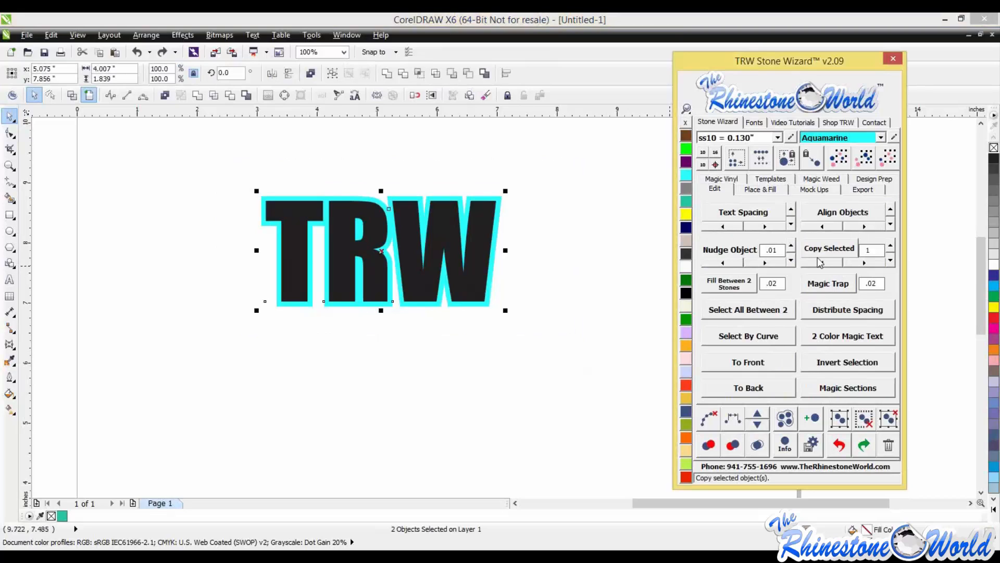
click(828, 283)
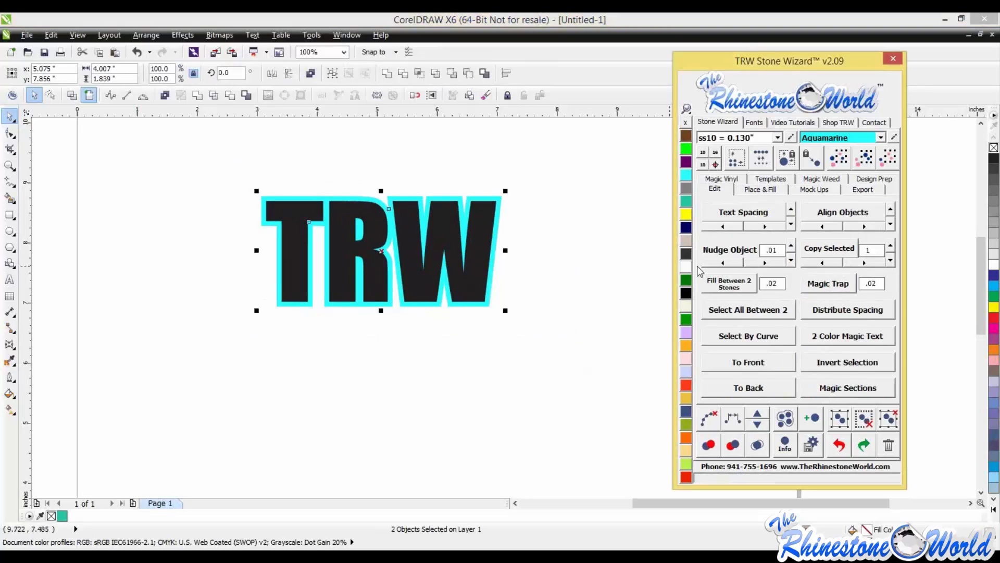
Step: Move the black TRW shape about 1.6 inches below its Aquamarine outline and undo the move
click(586, 273)
click(481, 219)
drag(482, 220, 494, 327)
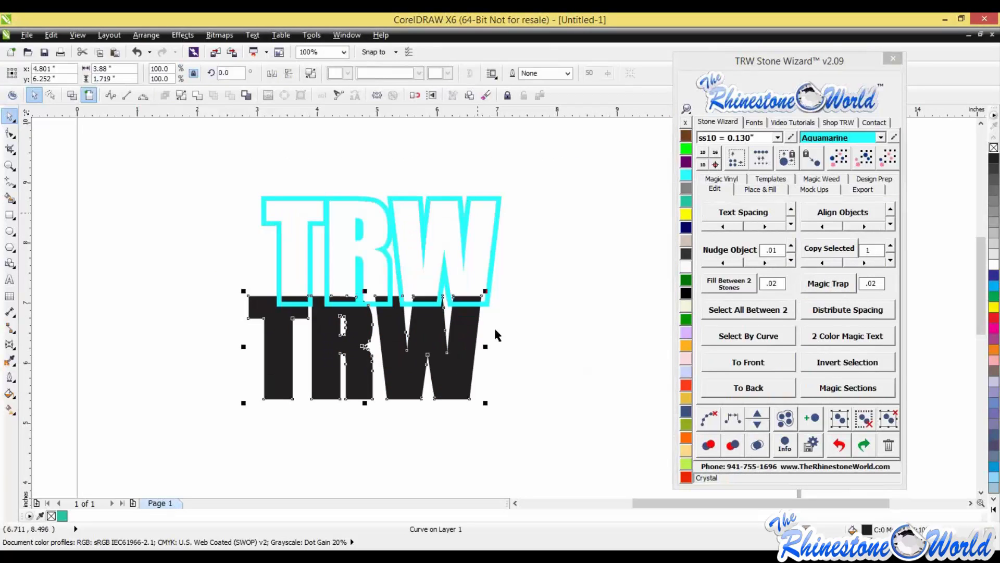
key(ctrl+z)
click(611, 335)
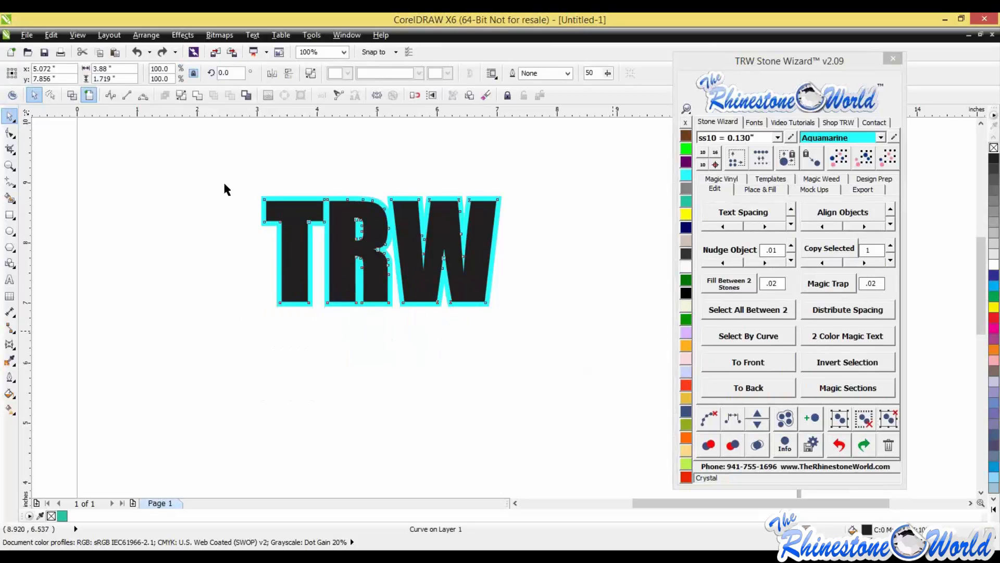
Step: Examine the overlap between the TRW letter shapes and the outline at several corners in wireframe view, and restore the Enhanced view
click(72, 95)
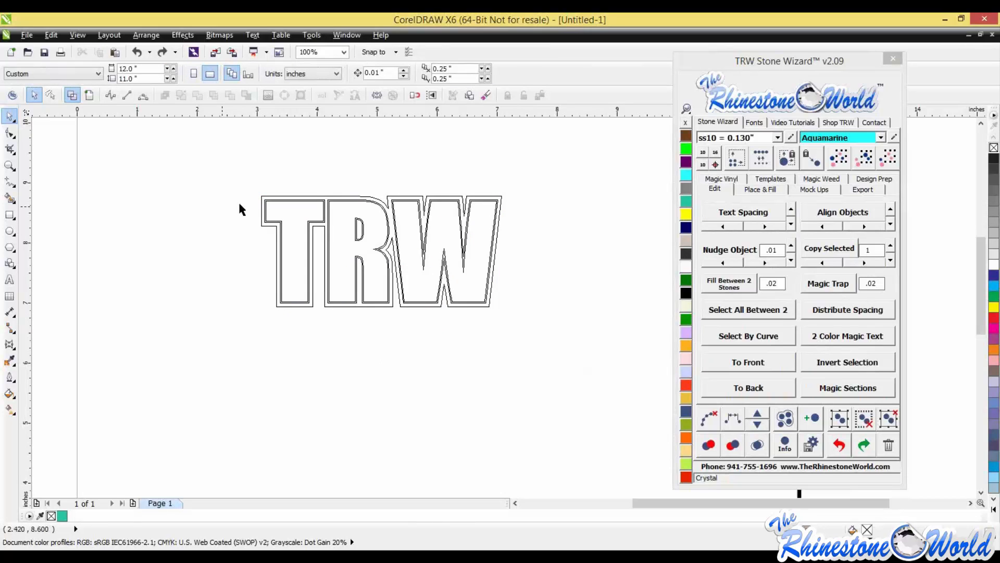
scroll(267, 201, up, 5)
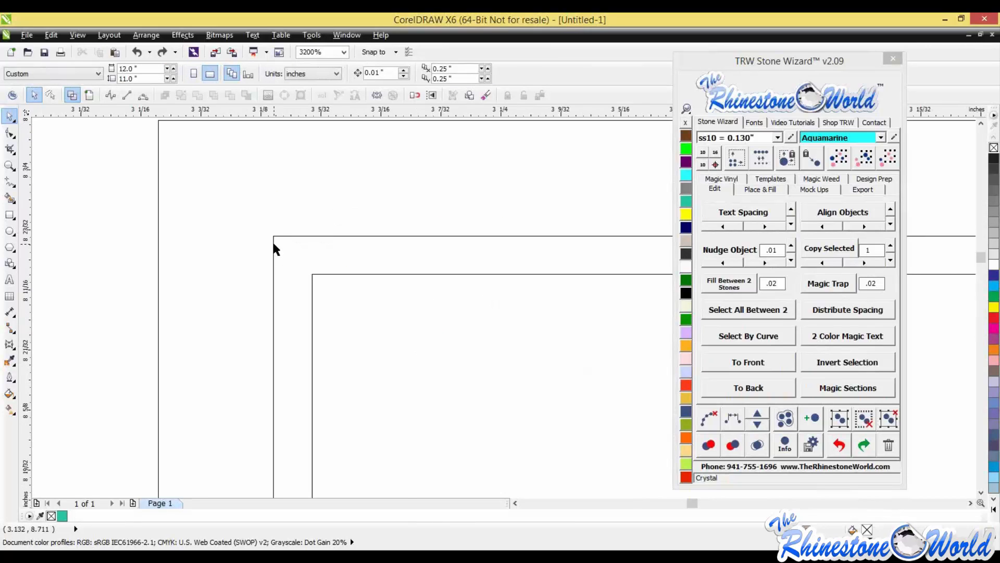
scroll(273, 250, up, 2)
scroll(273, 245, down, 8)
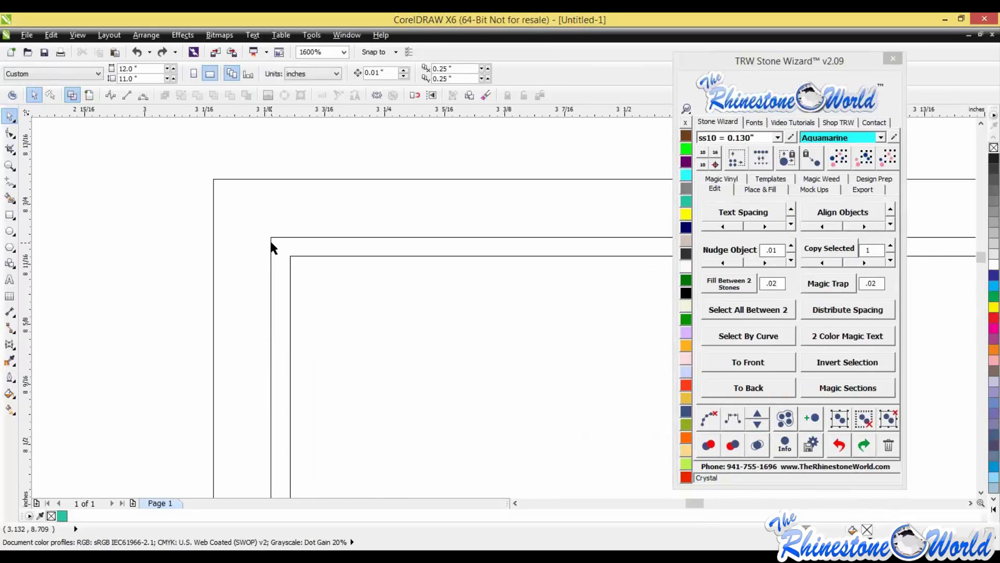
scroll(323, 257, down, 4)
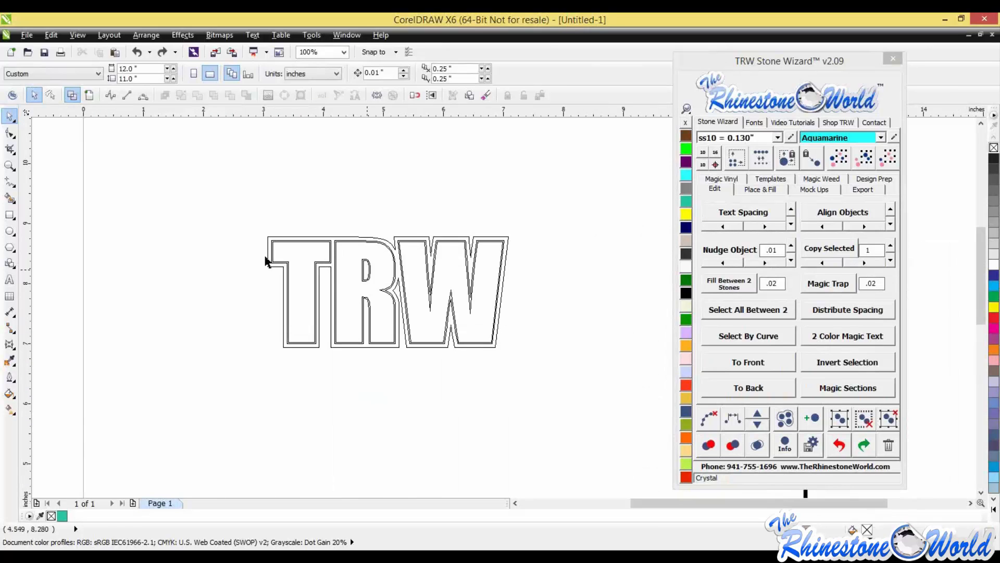
scroll(318, 255, up, 2)
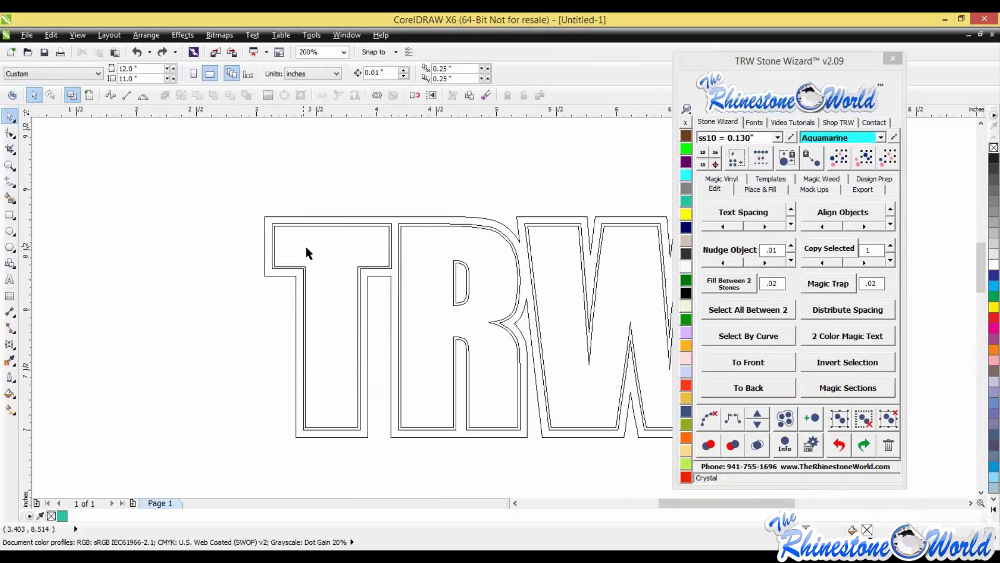
scroll(309, 265, up, 4)
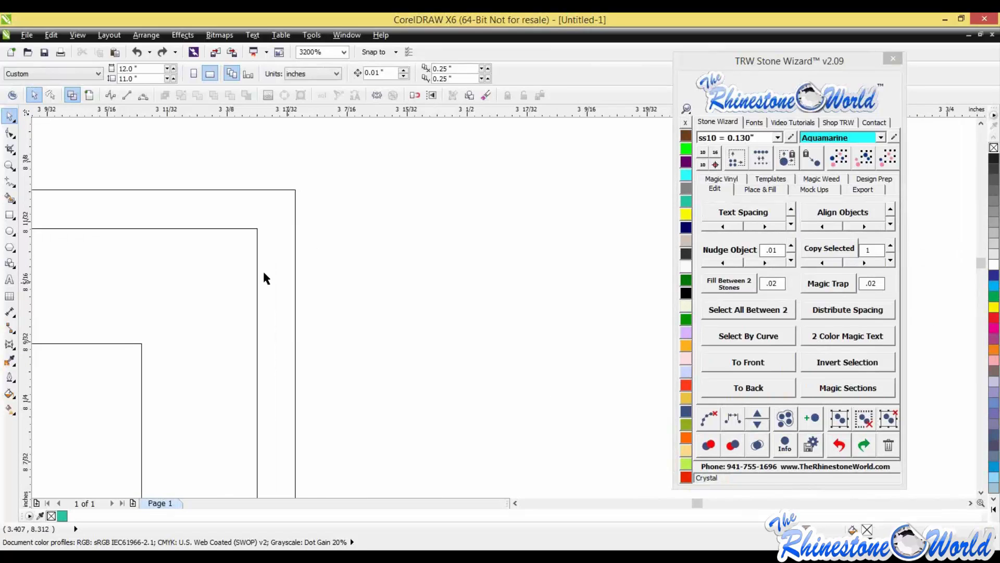
scroll(259, 264, down, 3)
scroll(258, 262, down, 1)
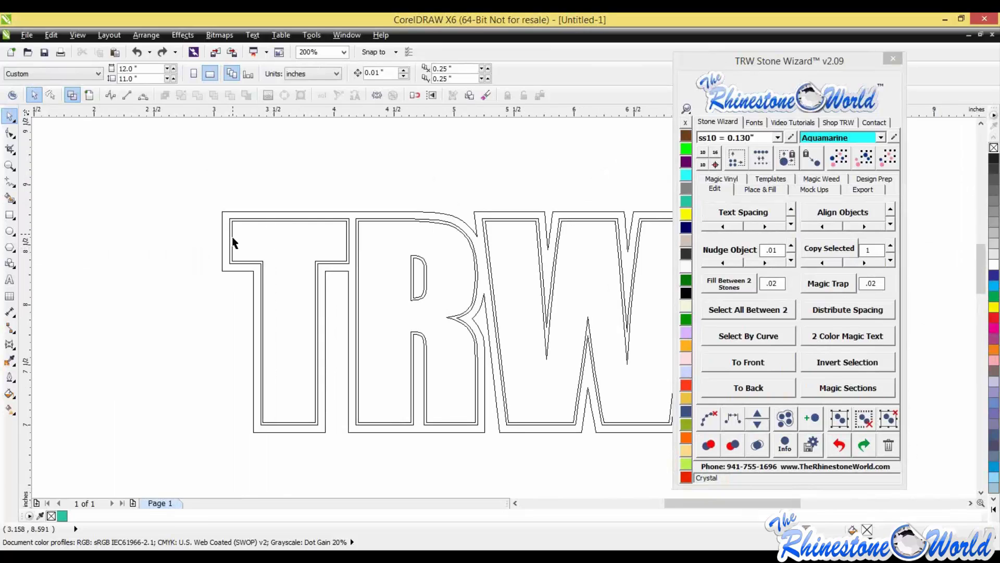
scroll(231, 237, down, 1)
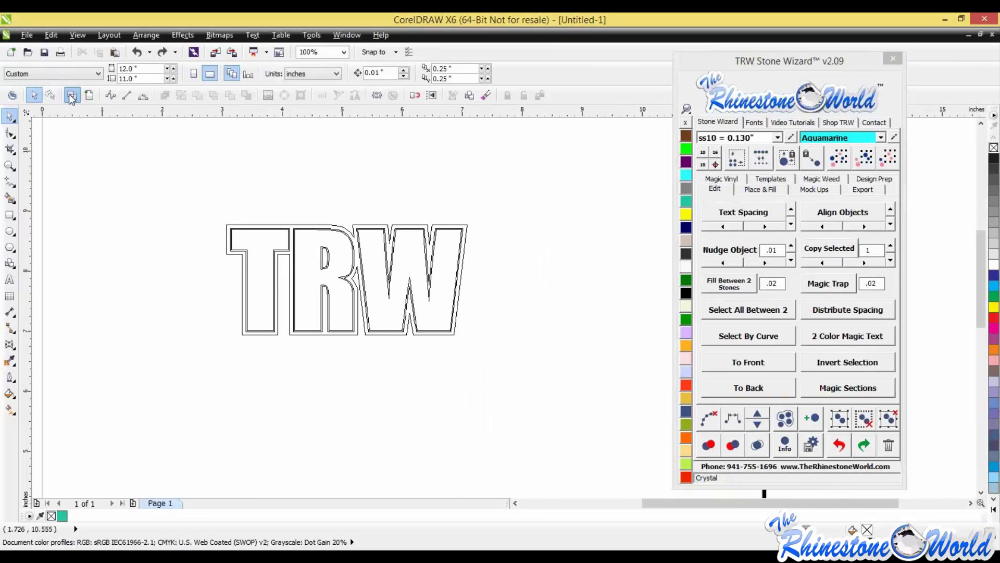
click(77, 35)
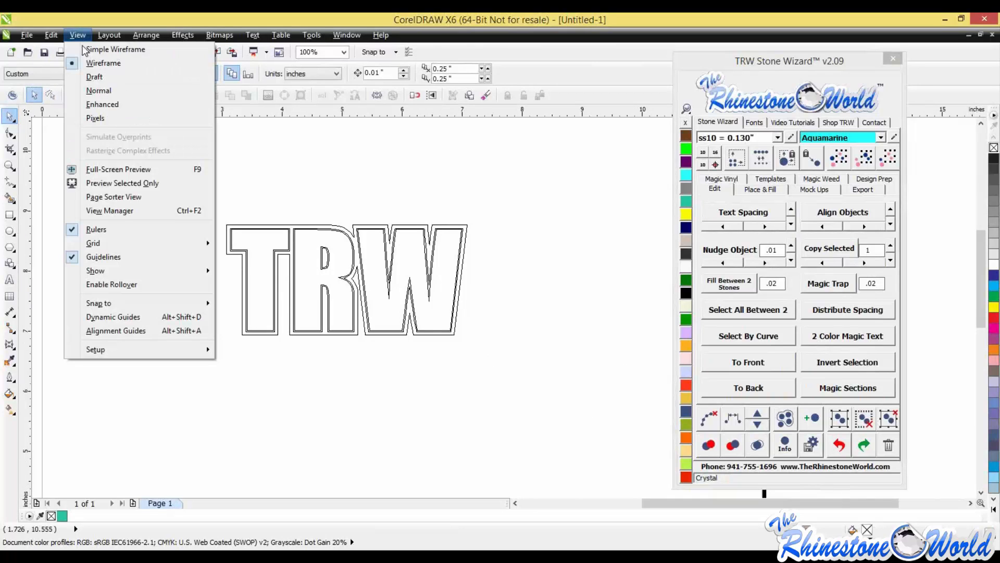
click(94, 105)
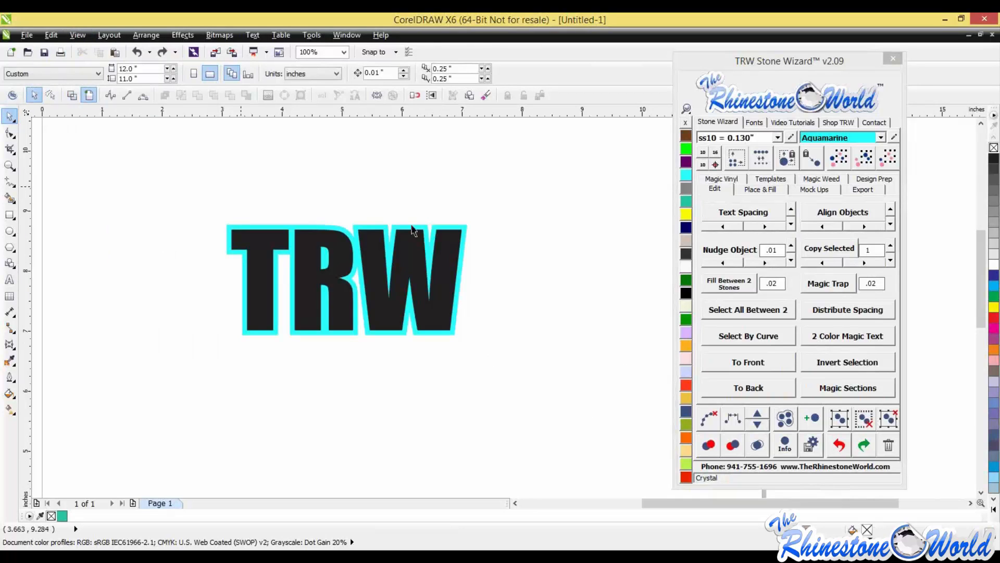
Step: Delete the TRW objects from the page and undo back to the stacked black and Aquamarine design
drag(156, 167, 581, 376)
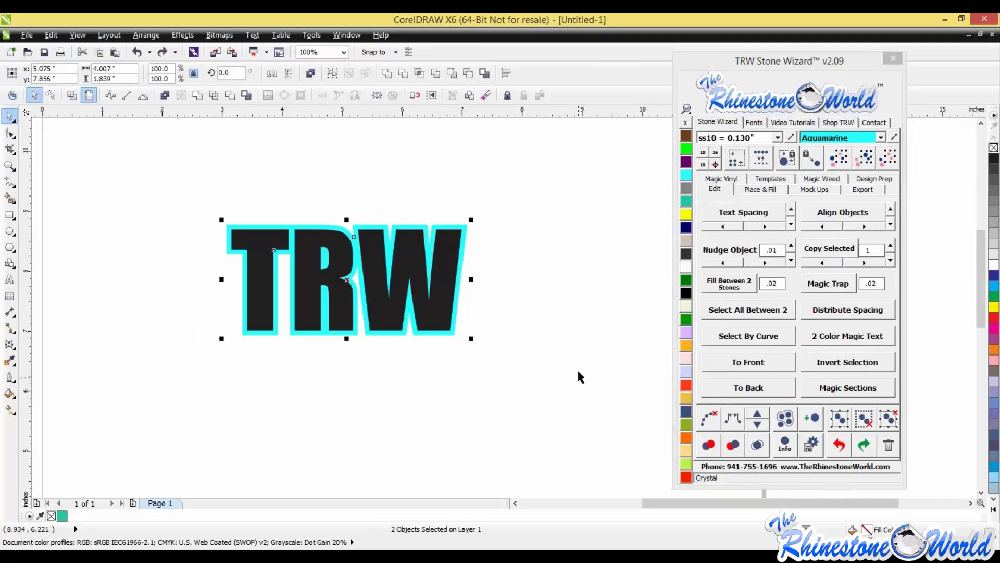
key(Delete)
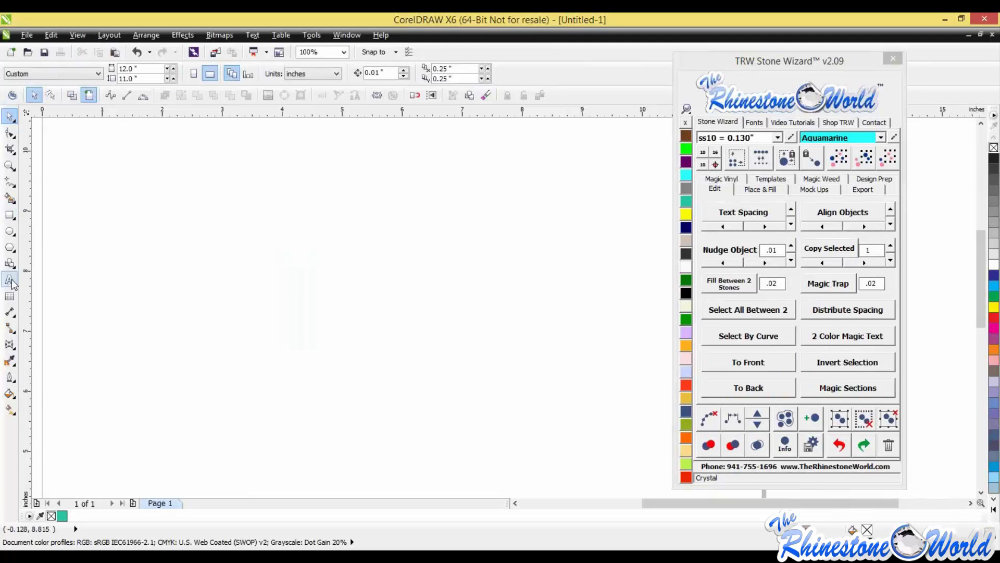
click(839, 446)
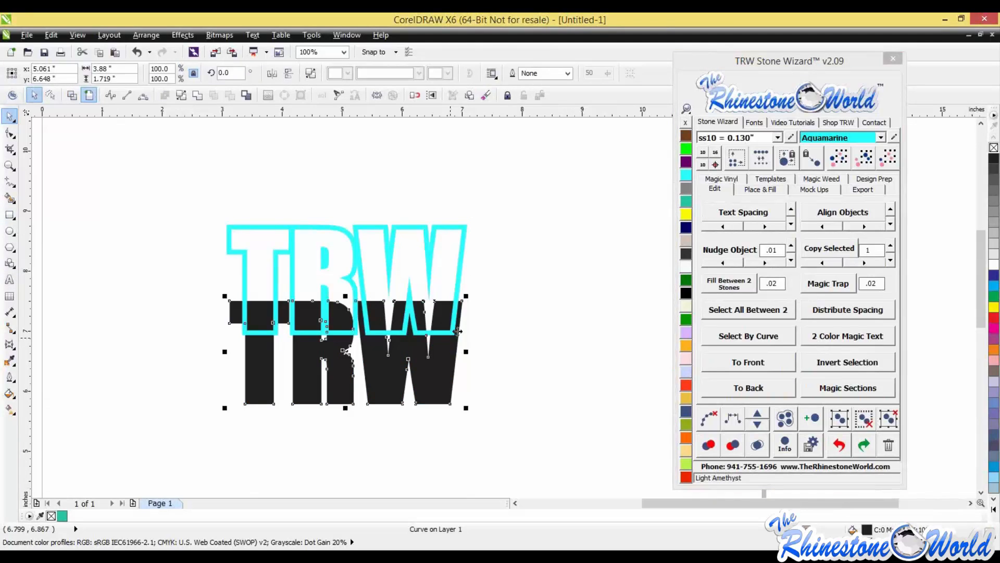
click(840, 445)
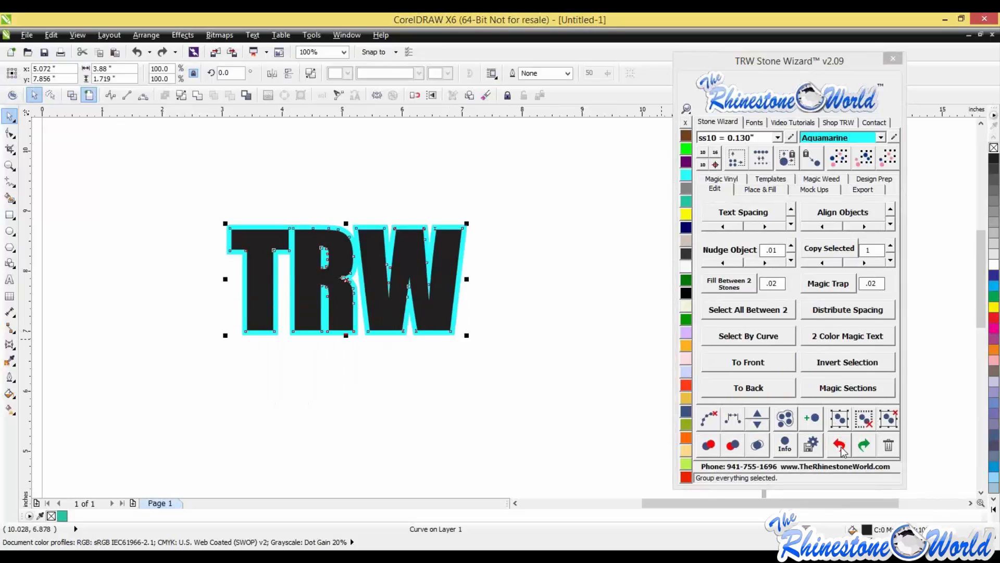
Step: Move the TRW text about 1 inch down and delete it, move the trapped black shape about 0.5 inch down, and undo these changes
click(496, 318)
drag(436, 310, 436, 312)
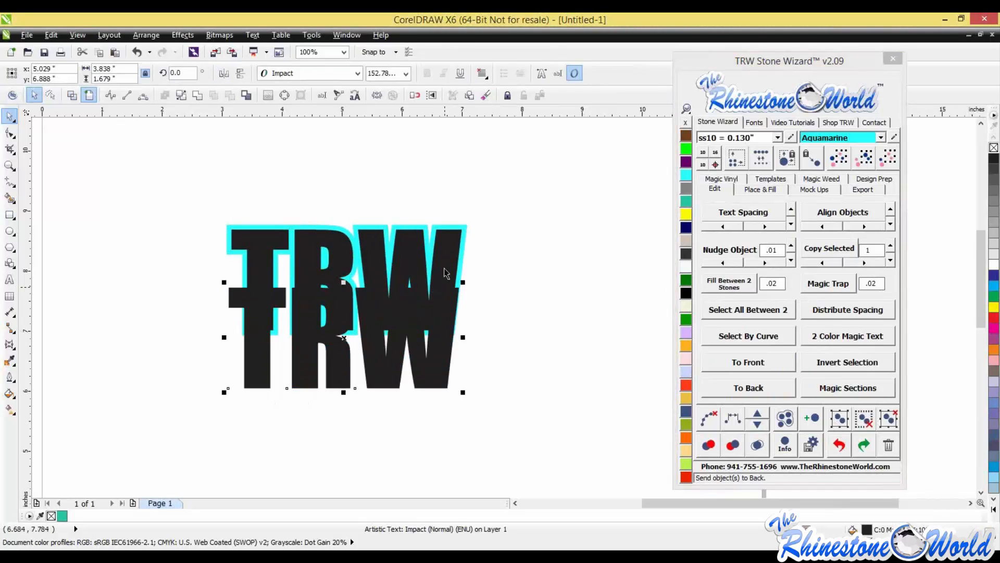
key(Delete)
drag(448, 272, 447, 301)
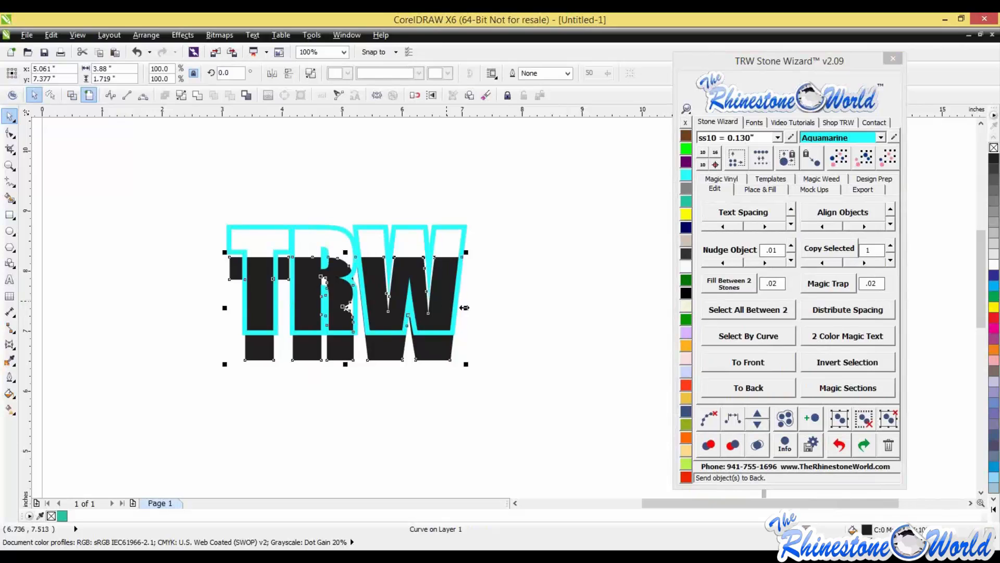
click(839, 446)
click(839, 446)
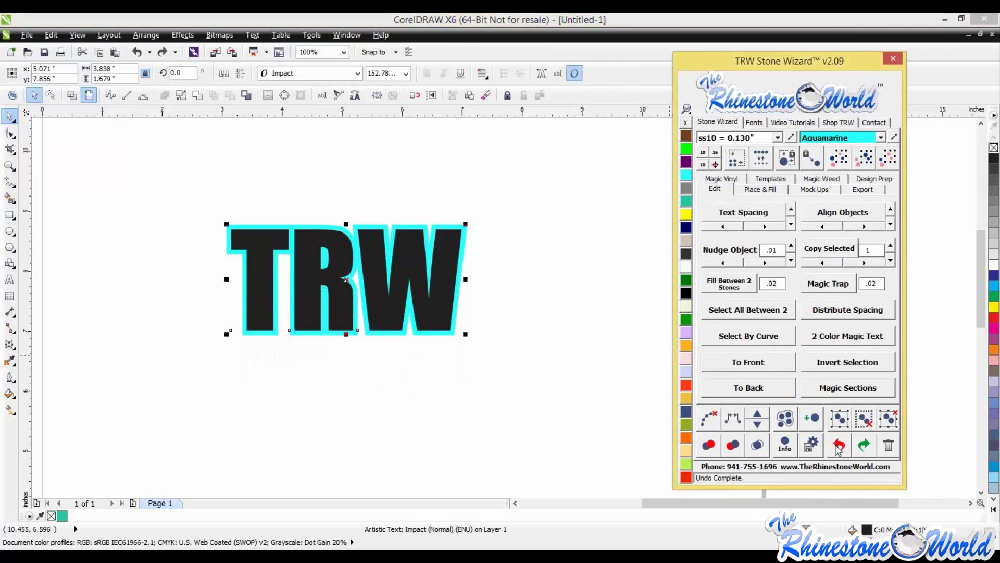
Step: Delete the original TRW text, the black trapped shape and the Aquamarine outline from the page
drag(447, 295, 440, 361)
key(Delete)
drag(446, 302, 439, 358)
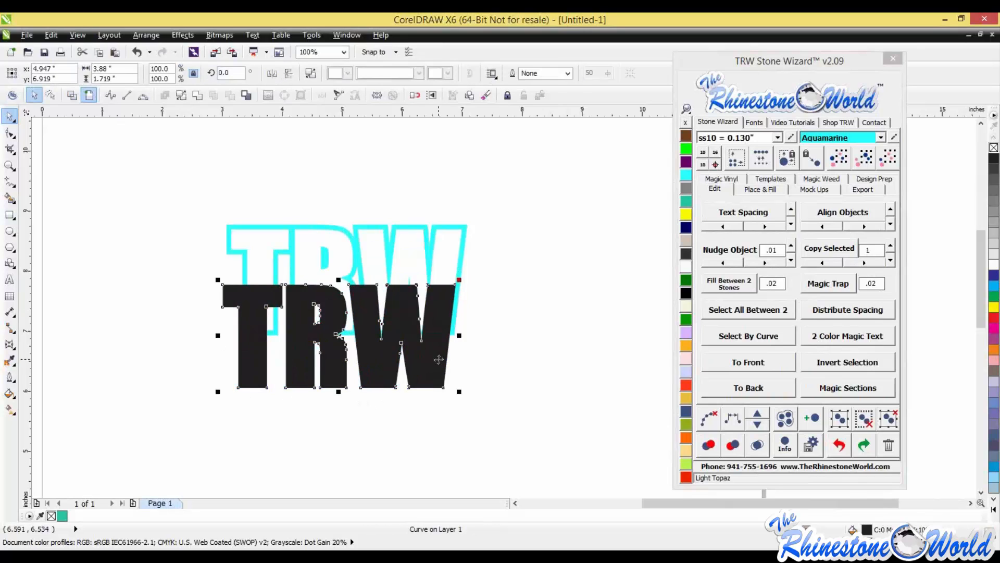
key(Delete)
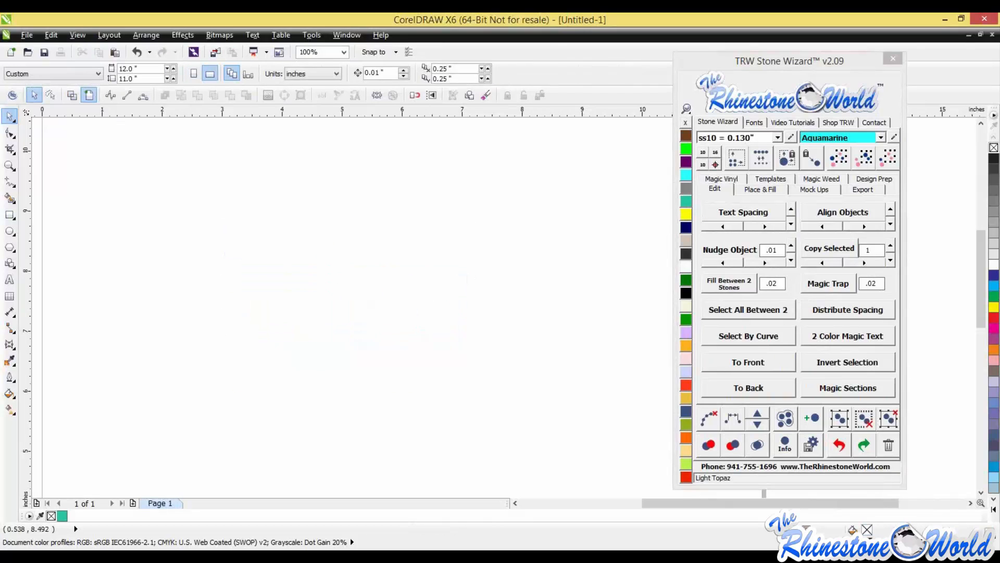
Step: Add the artistic text TRW in the favorite font Impact and enlarge it to about 3.7 by 1.6 inches
click(9, 279)
click(357, 251)
text(TRW)
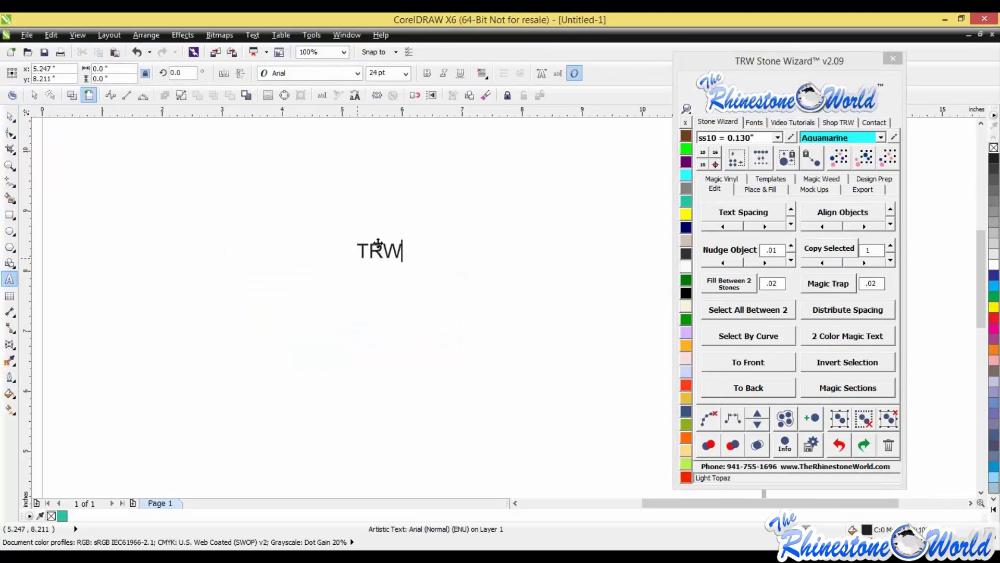
key(Escape)
click(754, 122)
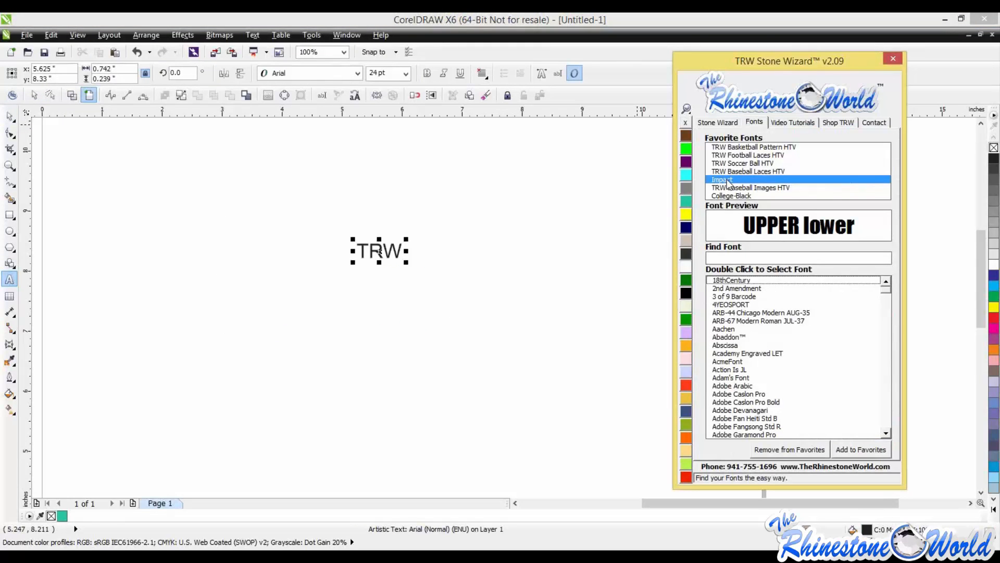
click(729, 180)
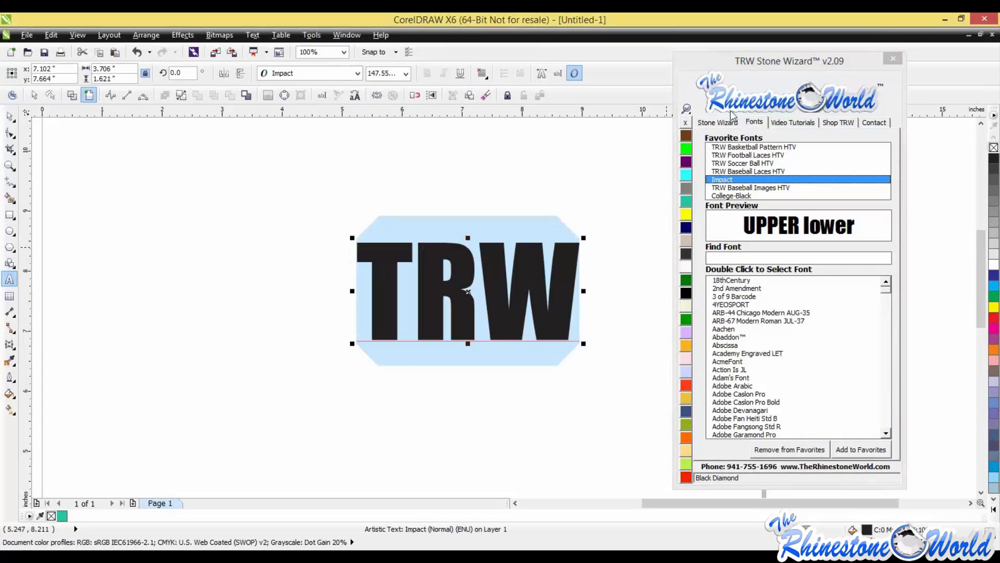
Step: Create one outside Island Fill contour around TRW with 0.08 contour spacing, fill it with Aquamarine and remove its outline
click(729, 122)
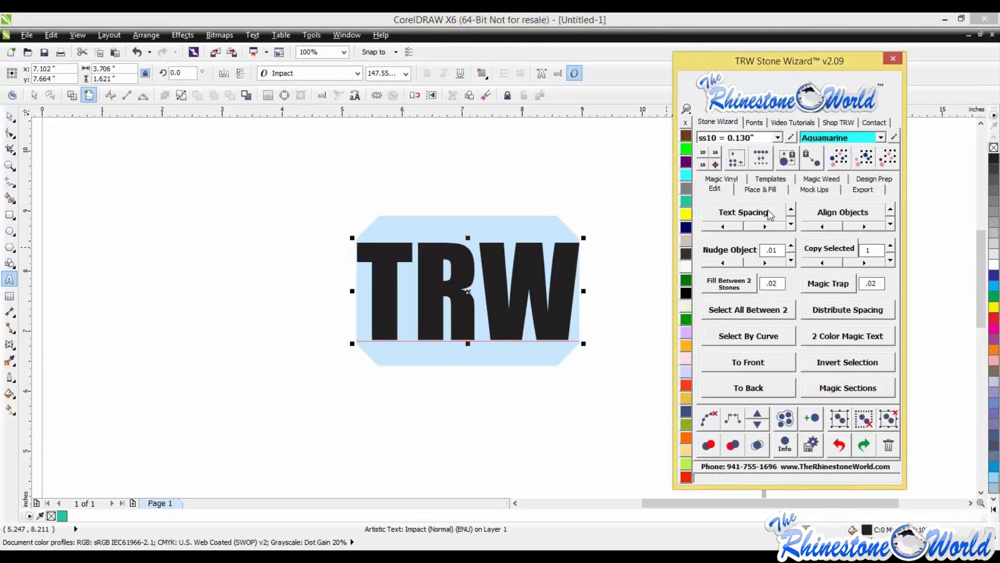
click(763, 189)
click(868, 209)
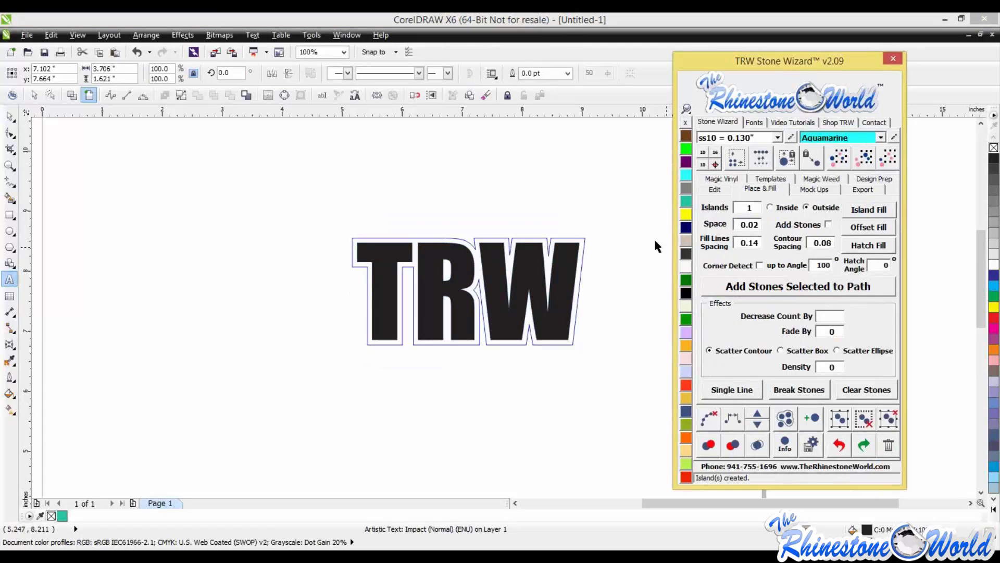
click(687, 175)
right_click(685, 124)
click(629, 228)
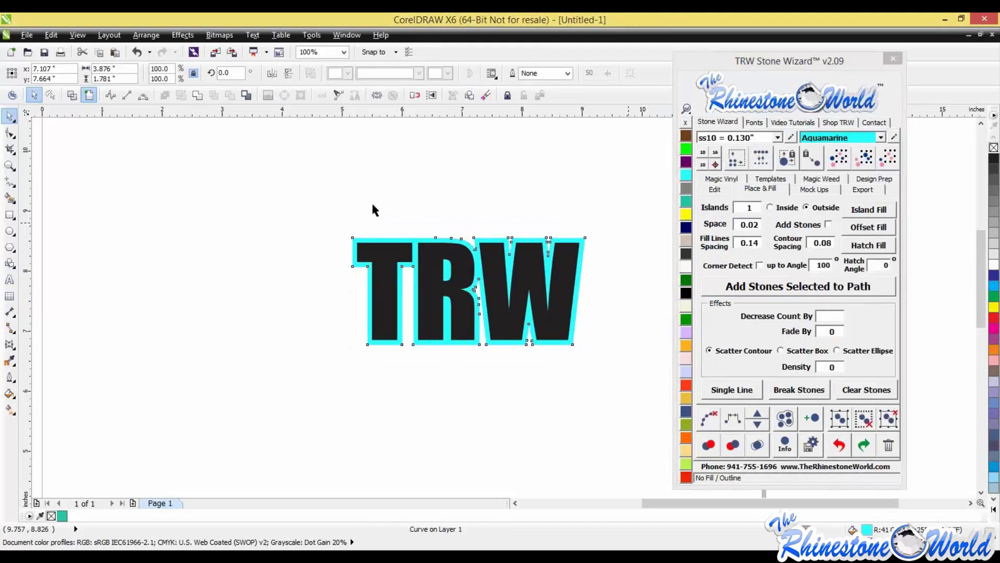
Step: Apply Magic Trap with a value of .1 to the TRW text and its Aquamarine contour together
drag(336, 197, 603, 377)
click(715, 188)
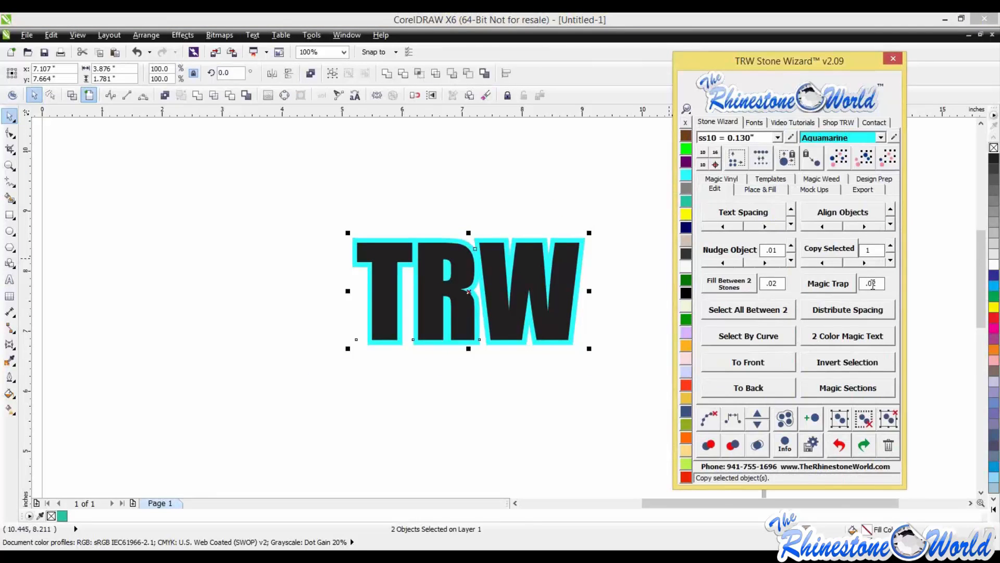
click(872, 283)
key(BackSpace)
key(BackSpace)
text(1)
click(849, 289)
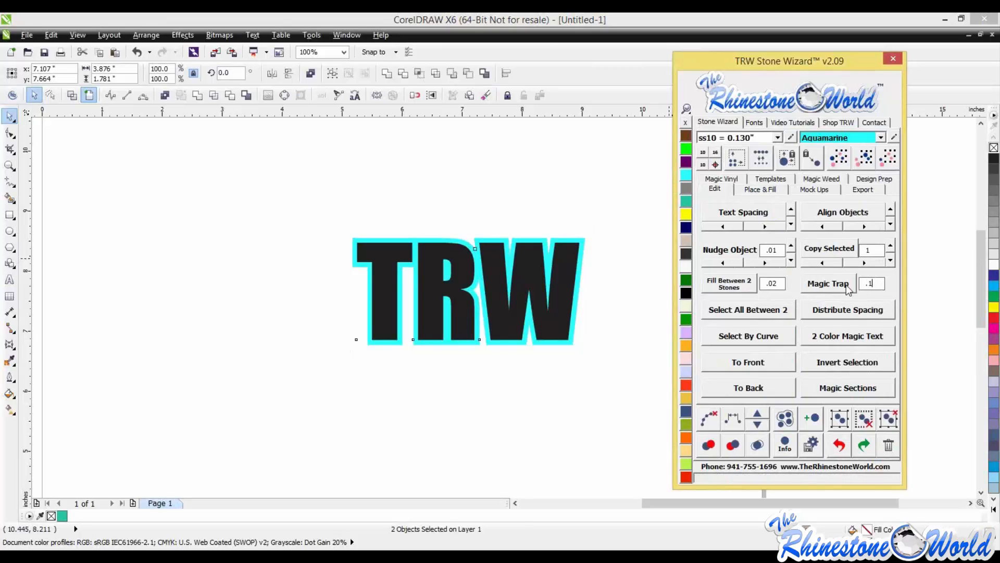
Step: Examine the spacing between the TRW letters and the trapped contour lines in wireframe view
click(597, 309)
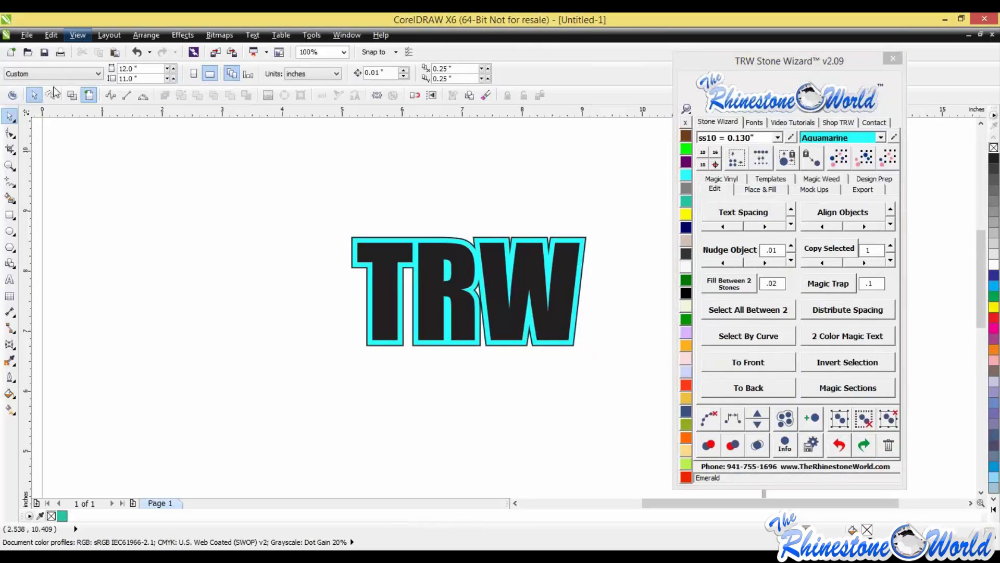
click(71, 96)
scroll(365, 246, up, 5)
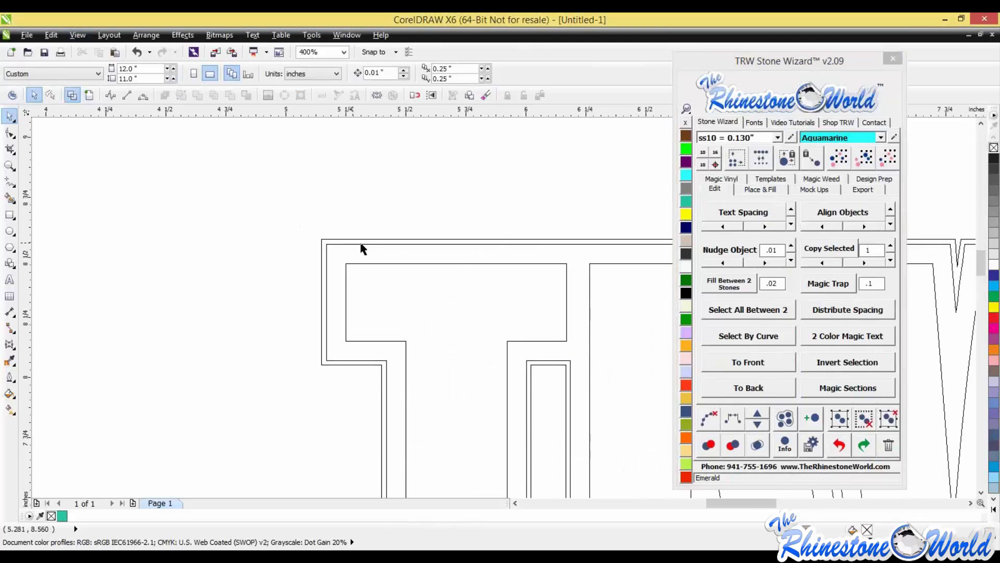
scroll(363, 246, down, 2)
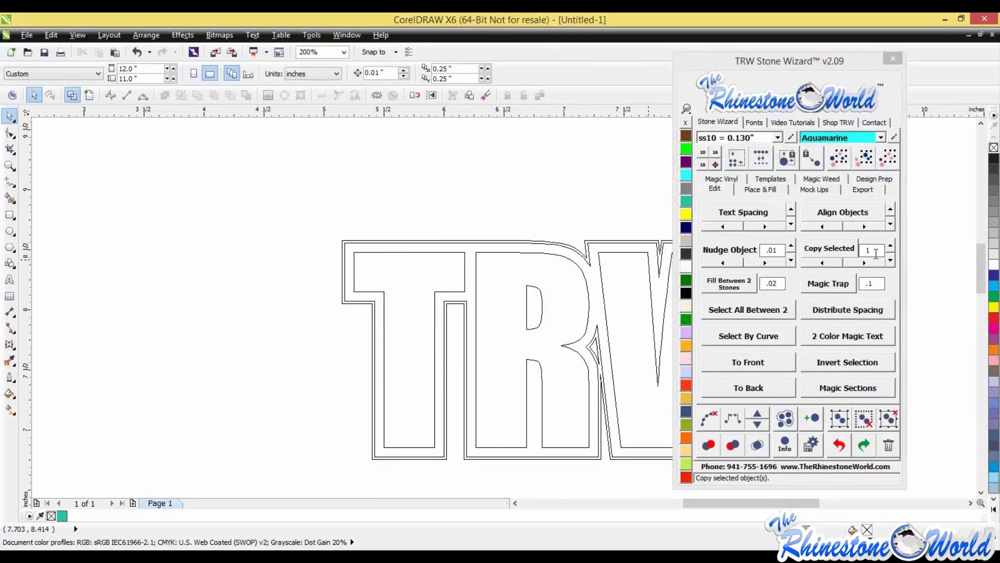
scroll(368, 250, down, 4)
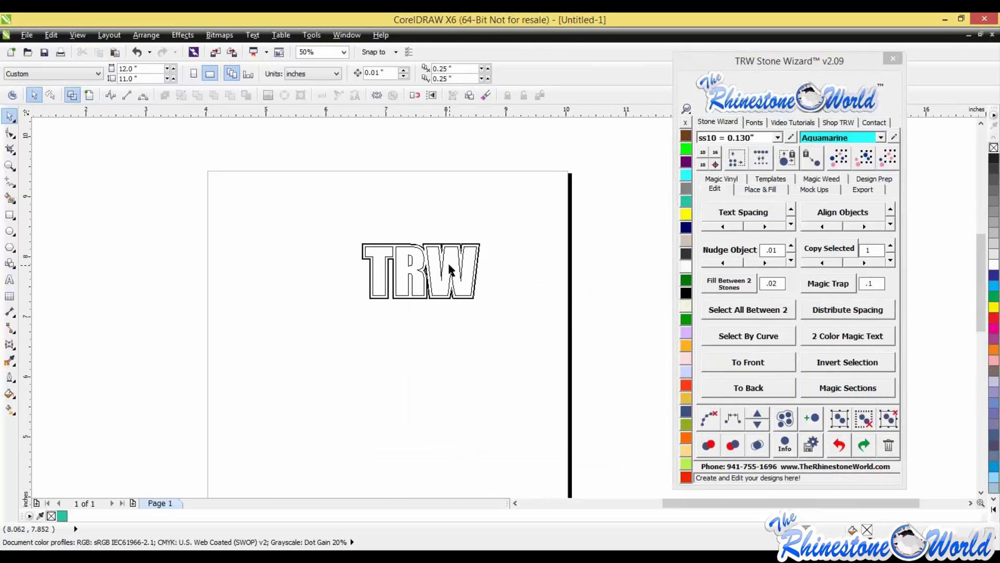
Step: Move the TRW Stone Wizard window farther away from the drawing area to free up workspace
scroll(452, 245, up, 6)
scroll(516, 240, down, 2)
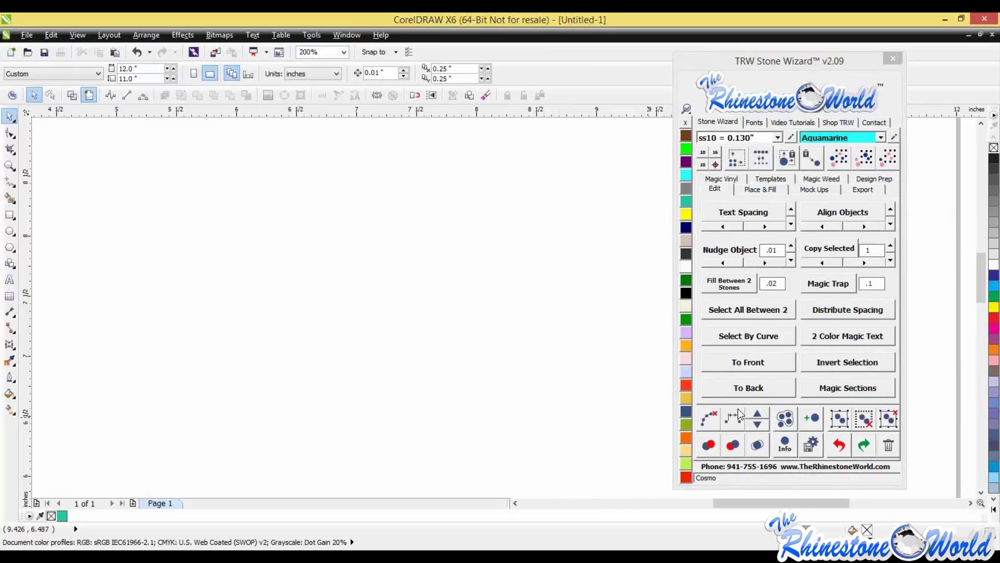
click(824, 51)
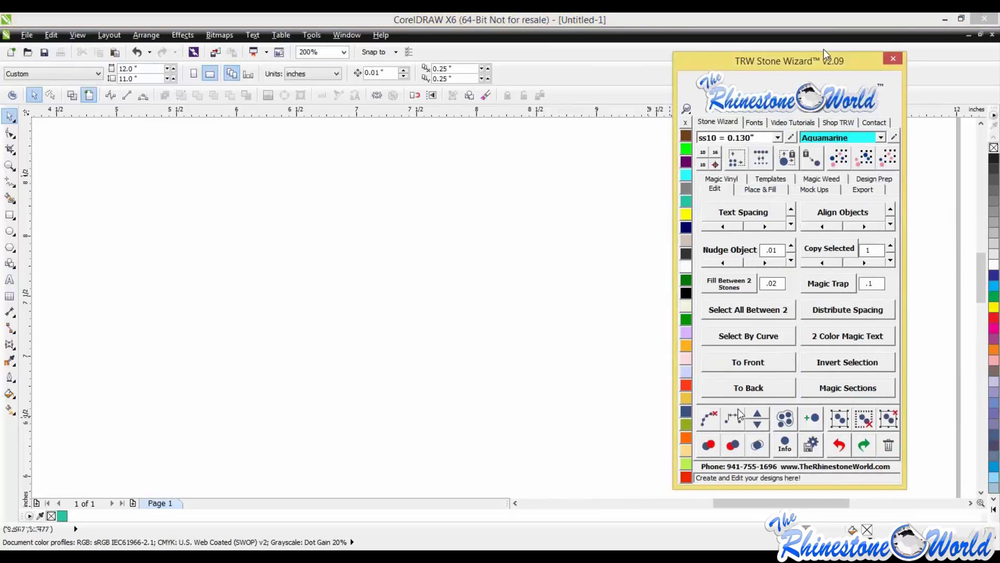
drag(824, 49, 859, 55)
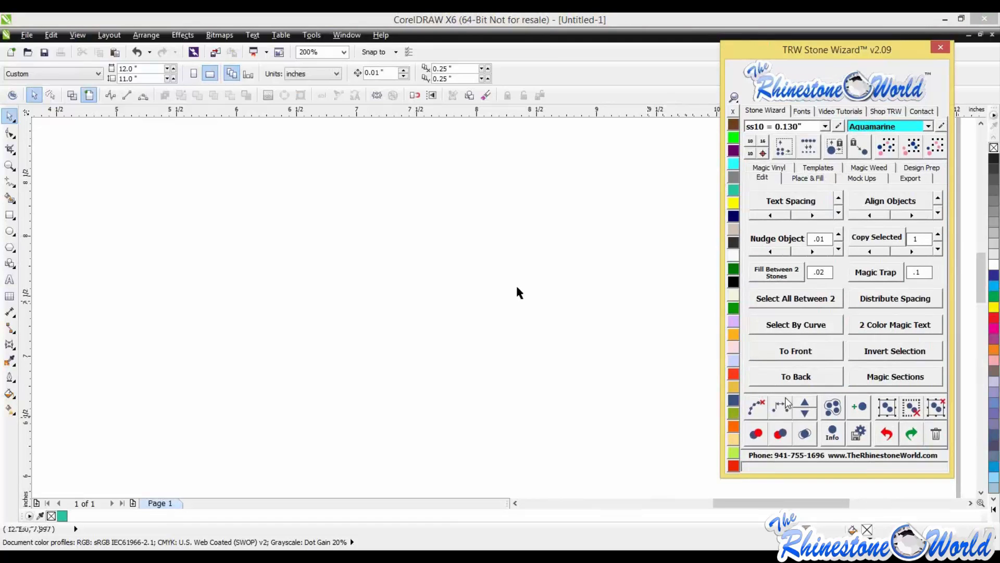
click(666, 288)
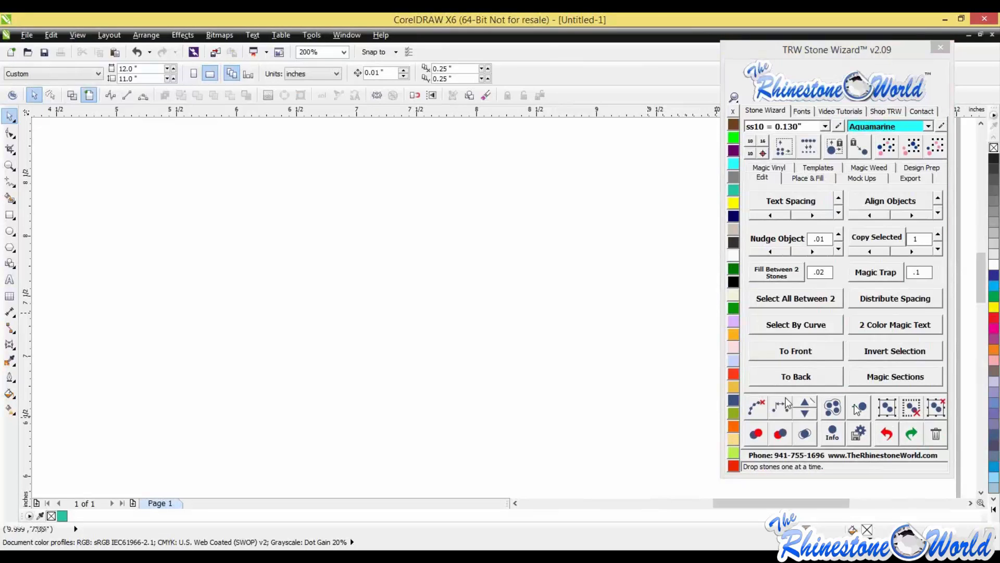
Step: Drop twelve ss10 Aquamarine stones one at a time at scattered spots on the empty page
click(857, 407)
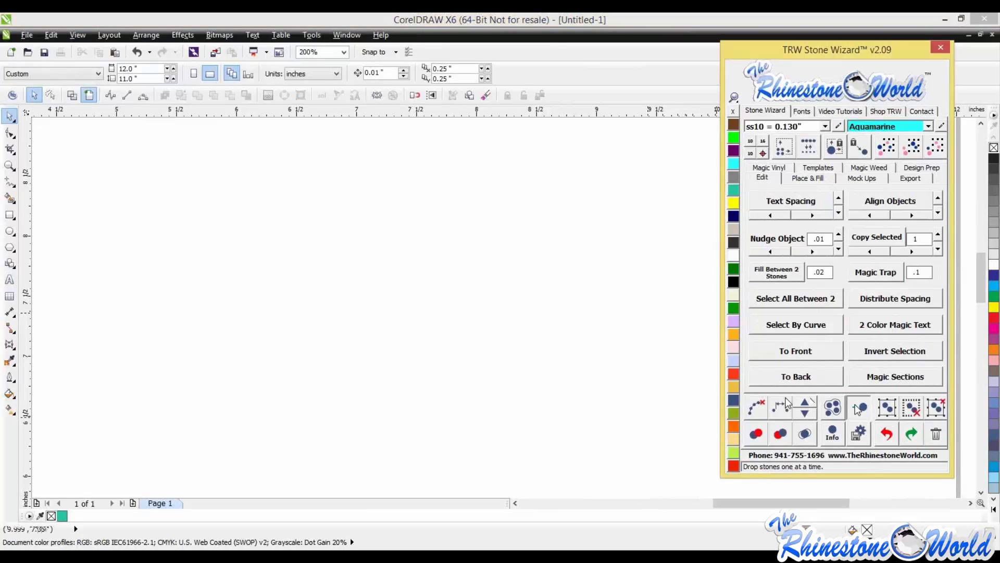
click(438, 307)
click(508, 299)
click(349, 222)
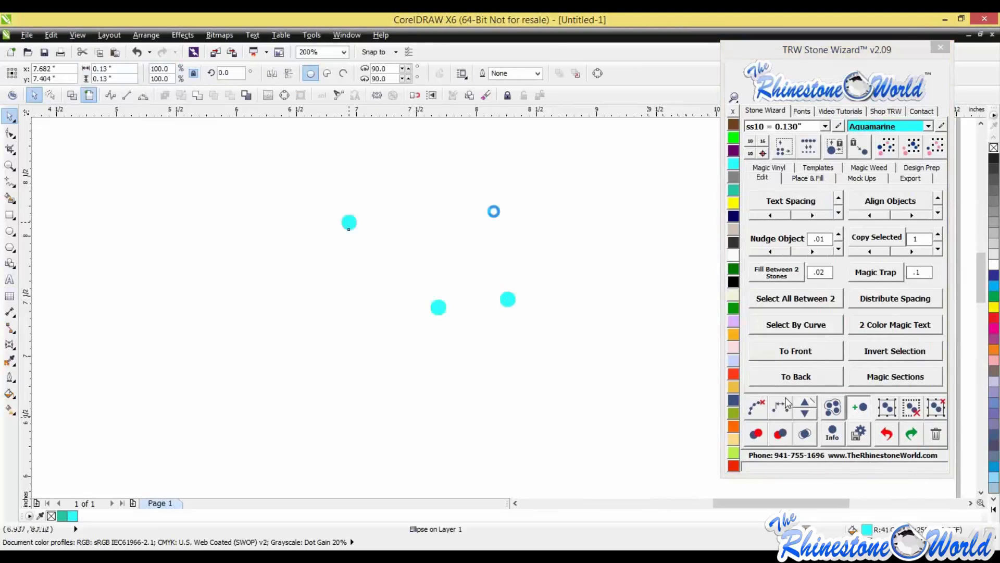
click(493, 211)
click(626, 286)
click(552, 349)
click(473, 346)
click(351, 305)
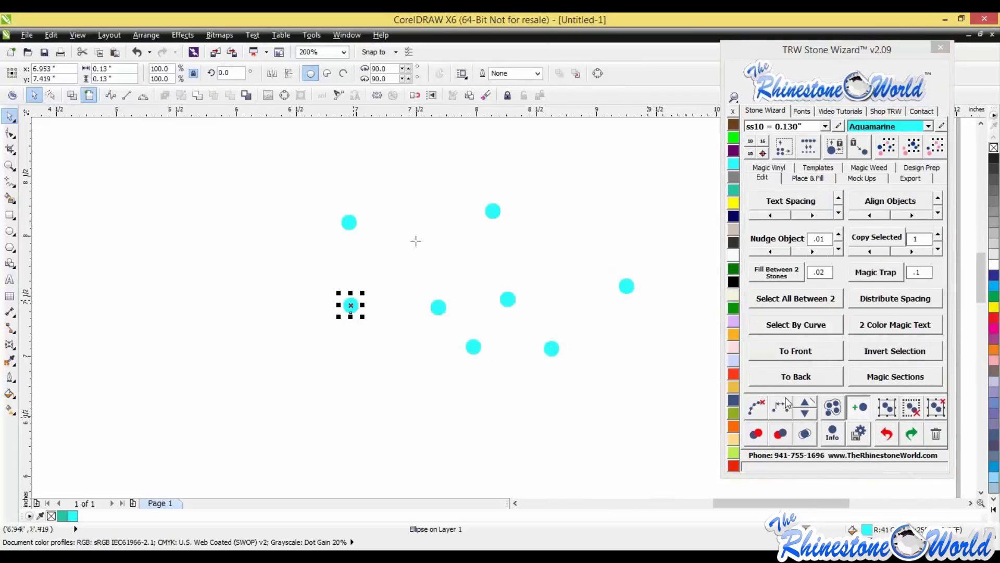
click(415, 241)
click(484, 183)
click(577, 200)
click(569, 259)
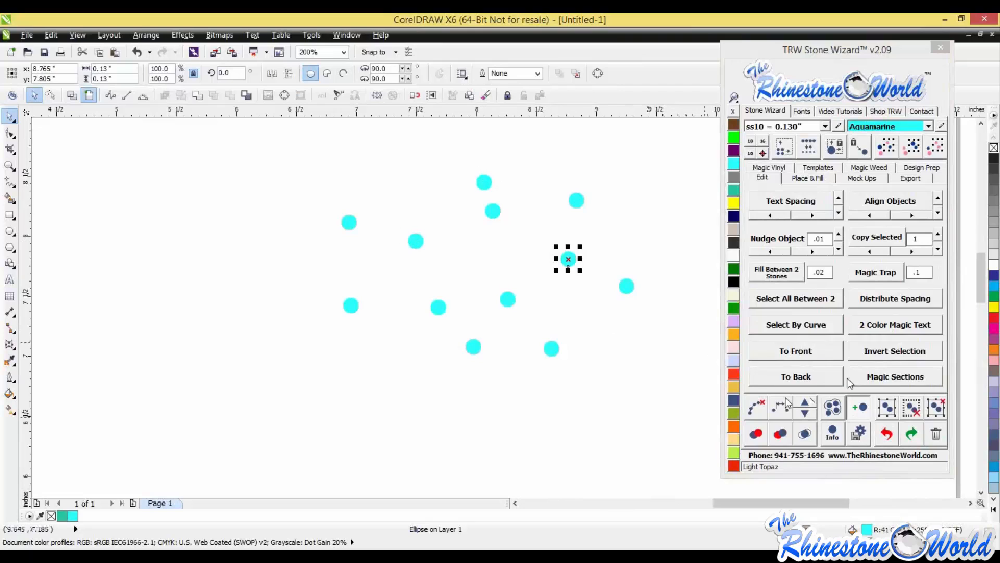
click(860, 411)
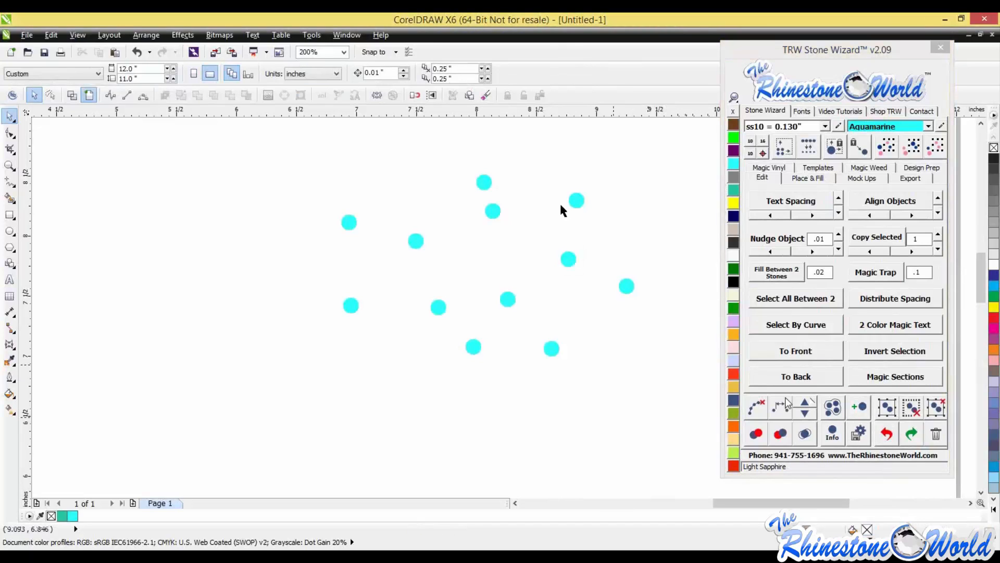
click(860, 407)
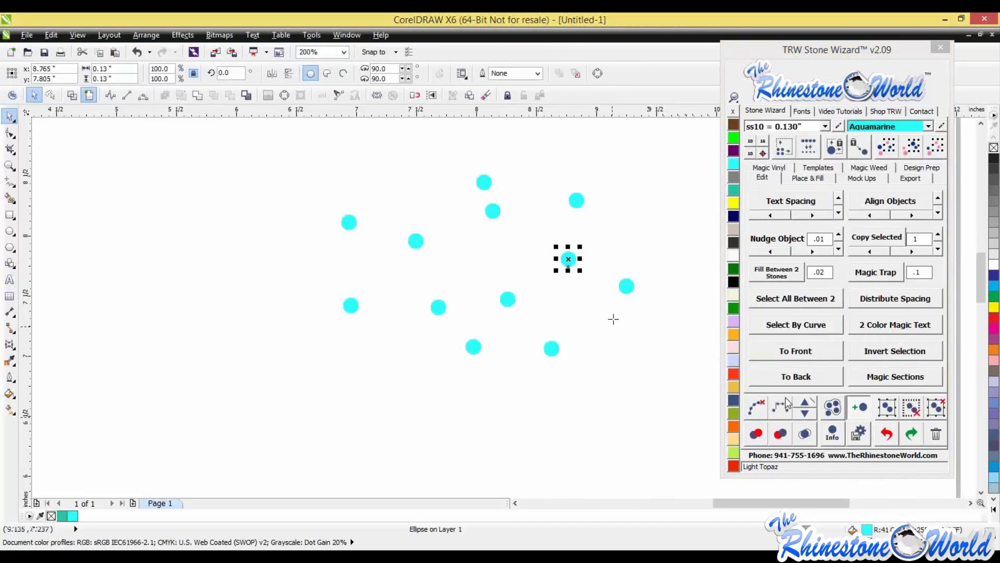
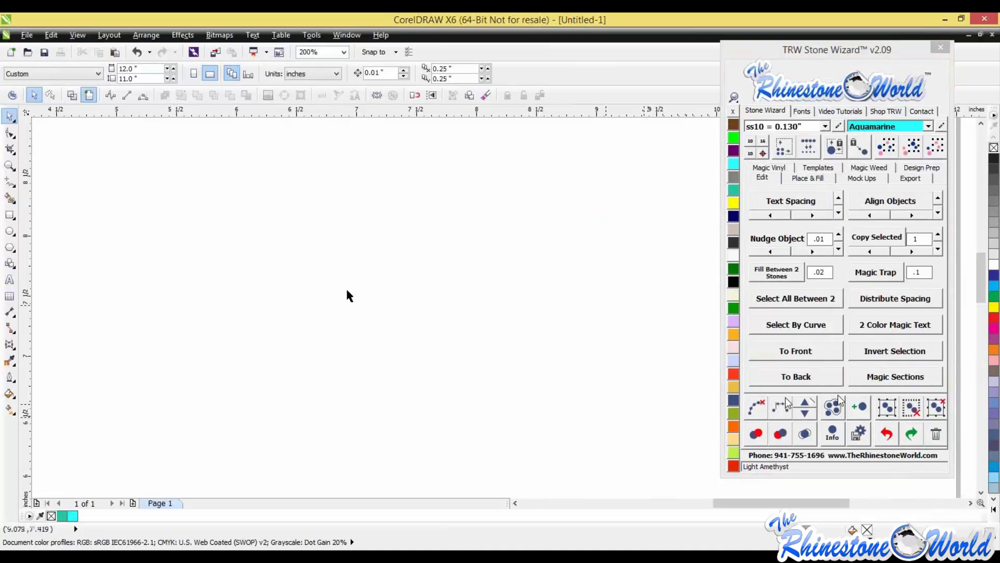
Step: Add the artistic text FOOTBALL on the page
click(10, 279)
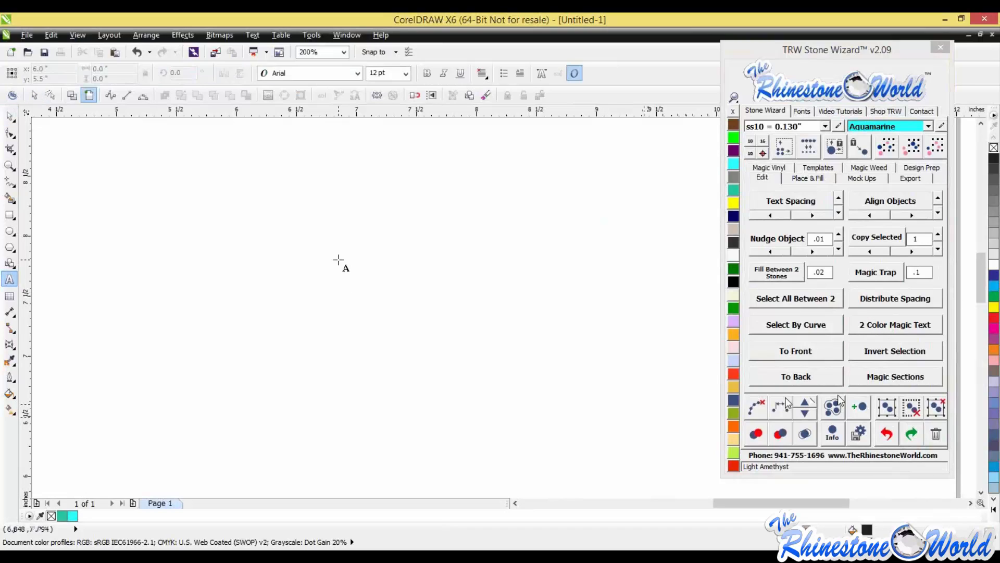
click(339, 261)
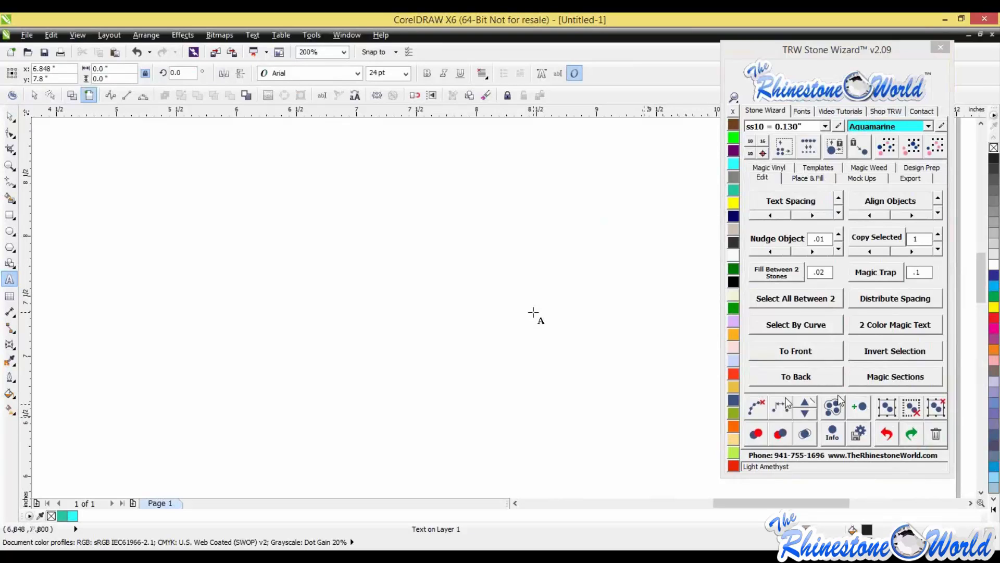
text(FOOTBALL)
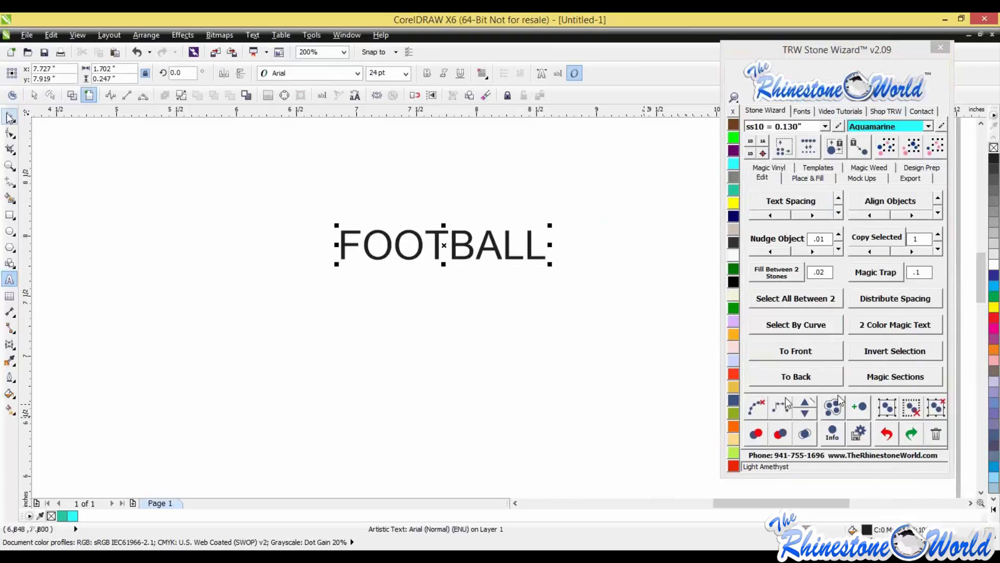
Step: Search the fonts for TRW, apply TRW 2 Zebra RF to the FOOTBALL text and move it down and to the left
click(805, 111)
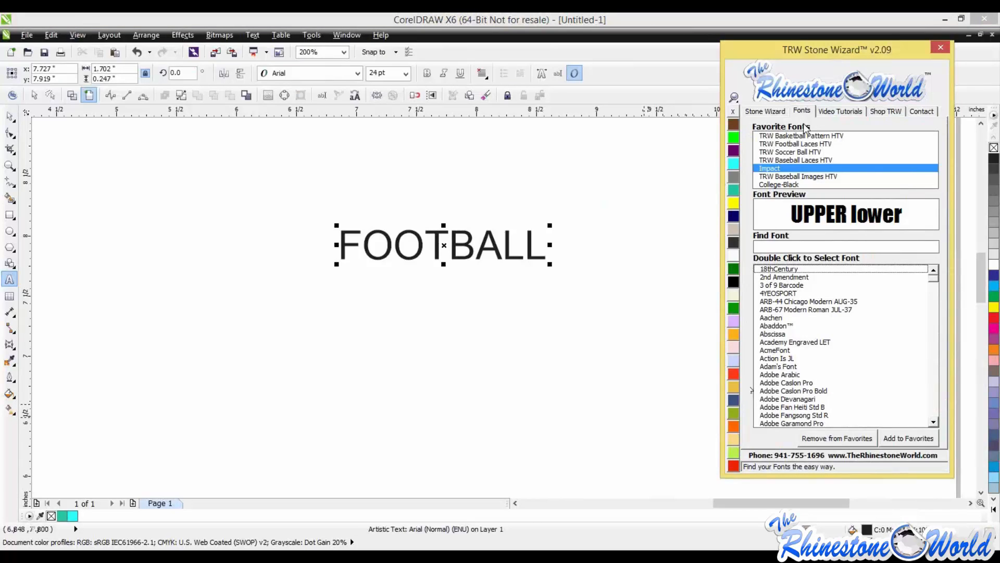
mouse_move(936, 279)
mouse_down()
mouse_move(950, 427)
mouse_move(945, 282)
mouse_up()
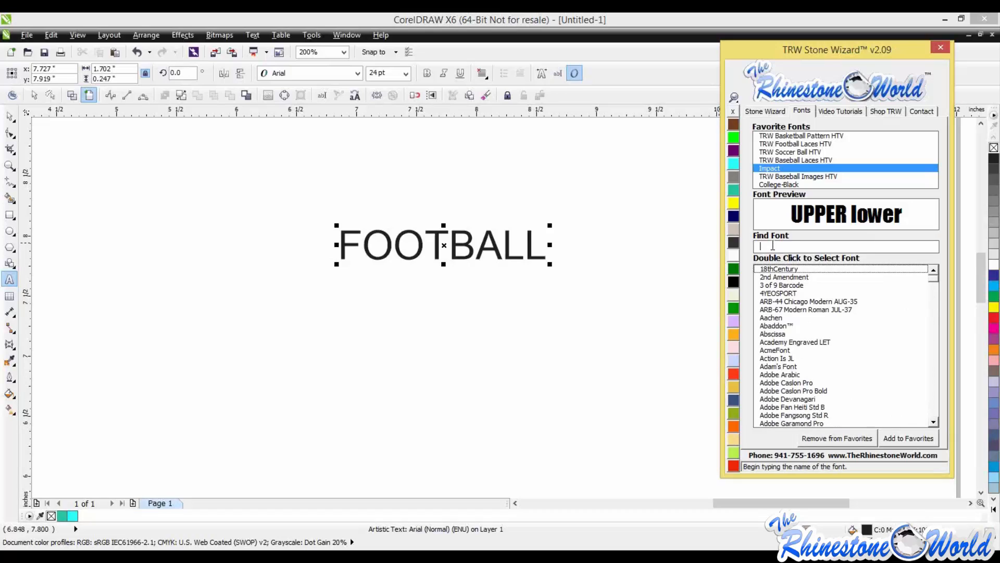
text(TRW)
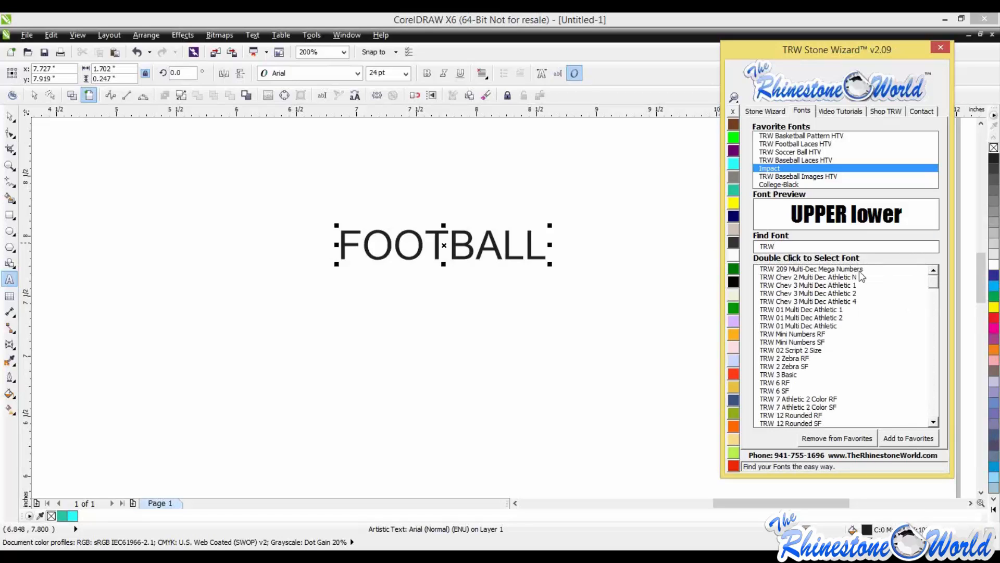
double_click(805, 359)
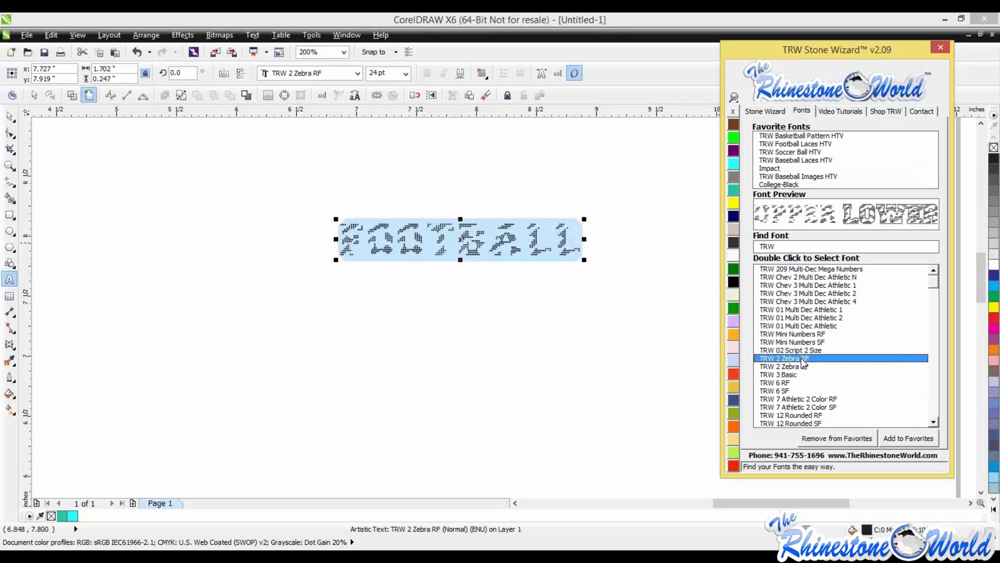
click(9, 117)
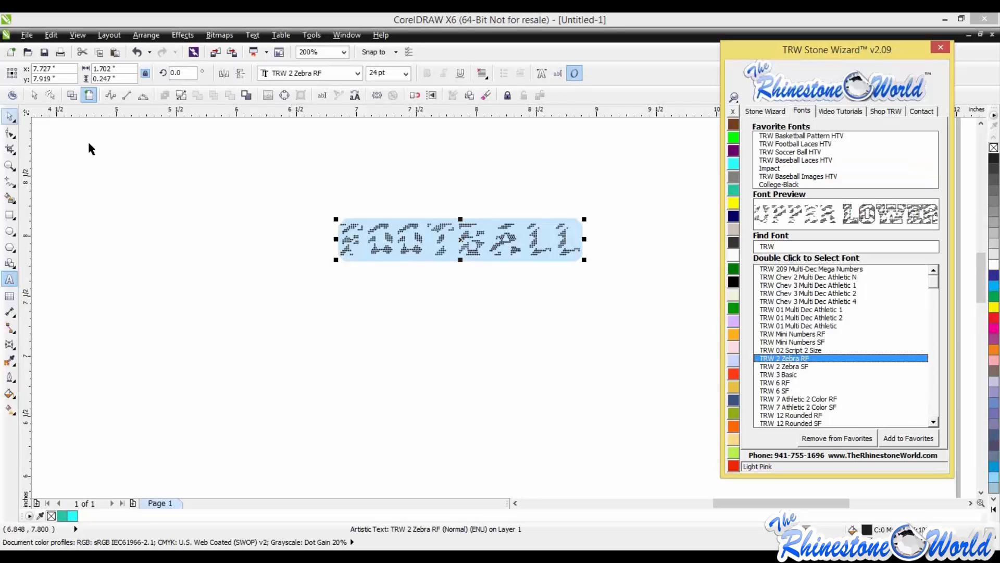
drag(460, 237, 354, 280)
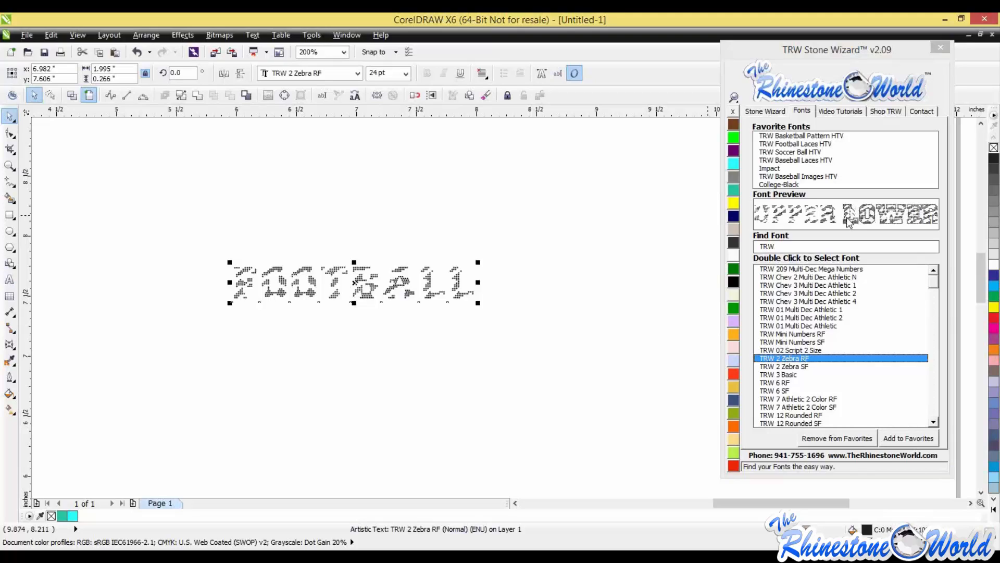
Step: Turn the FOOTBALL text into a two-color zebra design with 2 Color Magic Text and inspect its letters up close
click(768, 115)
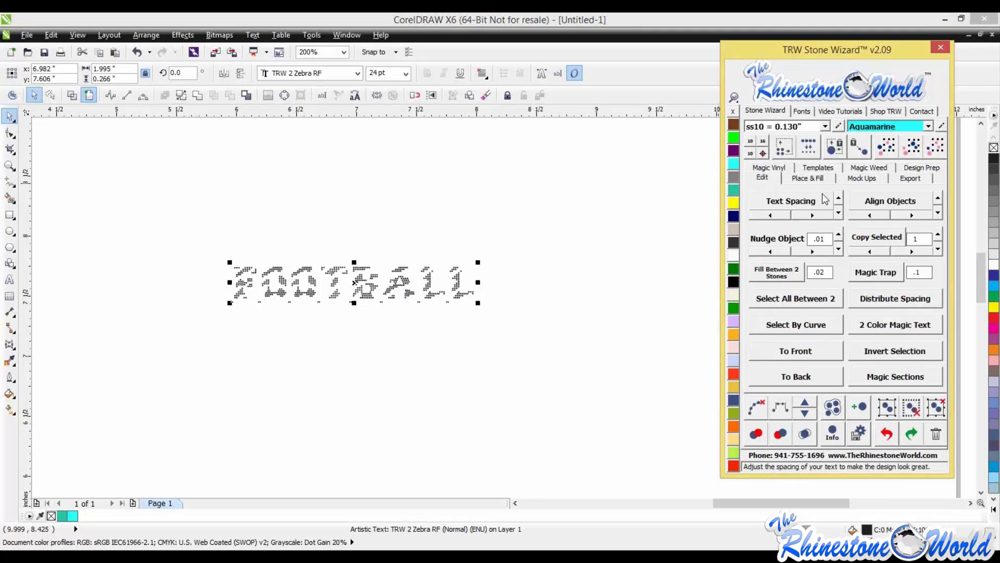
click(900, 327)
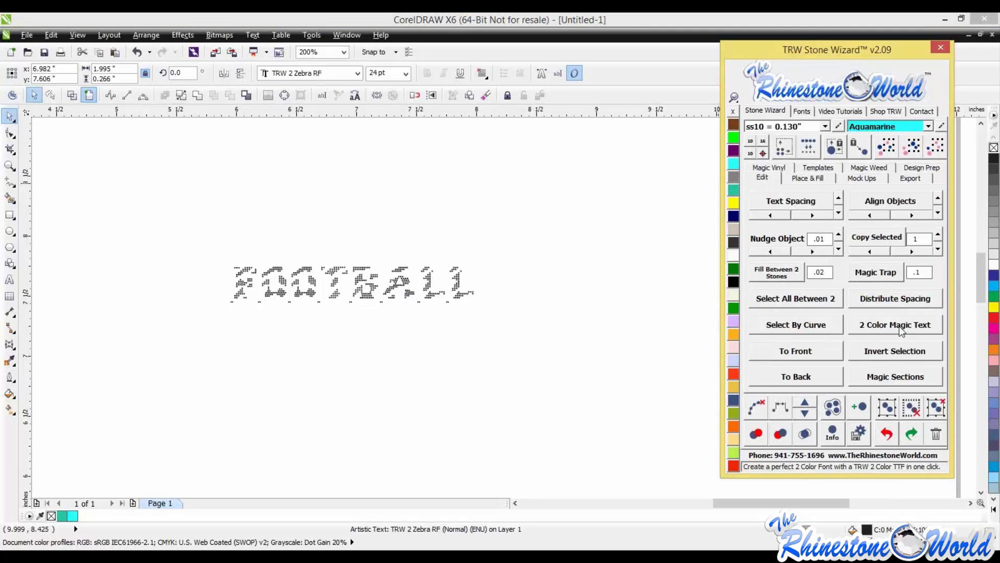
click(561, 368)
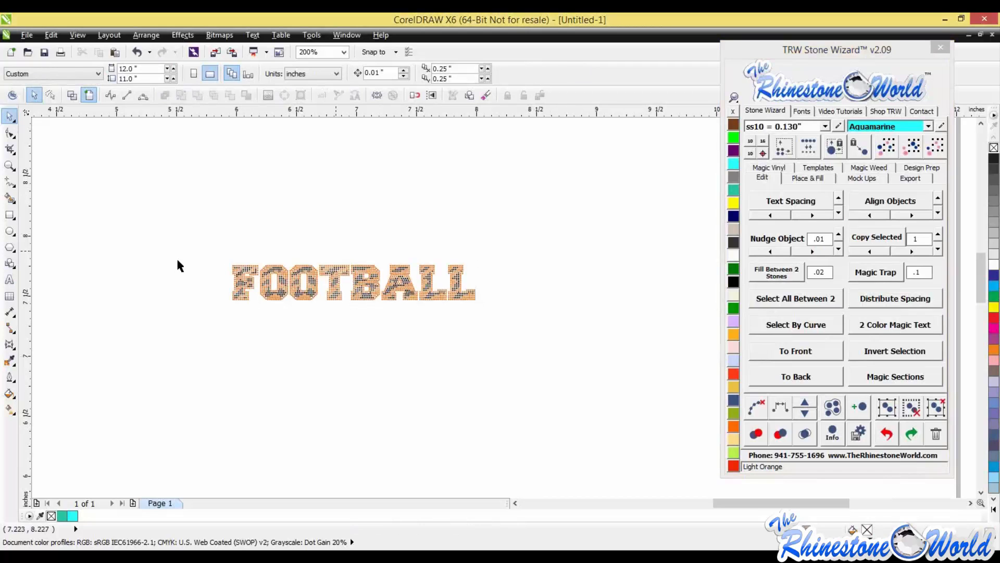
scroll(452, 274, up, 1)
scroll(459, 277, up, 1)
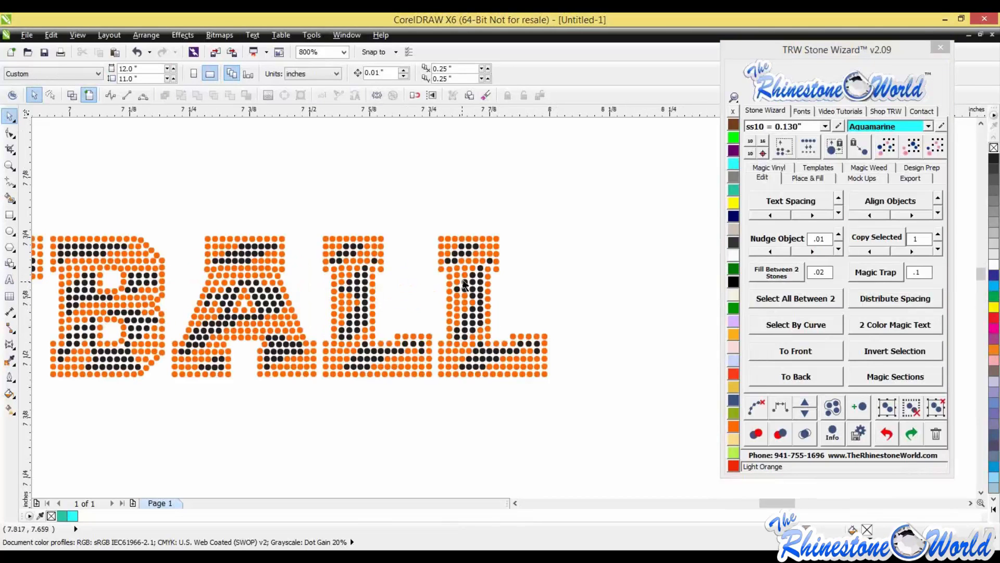
scroll(464, 281, down, 1)
scroll(466, 281, down, 1)
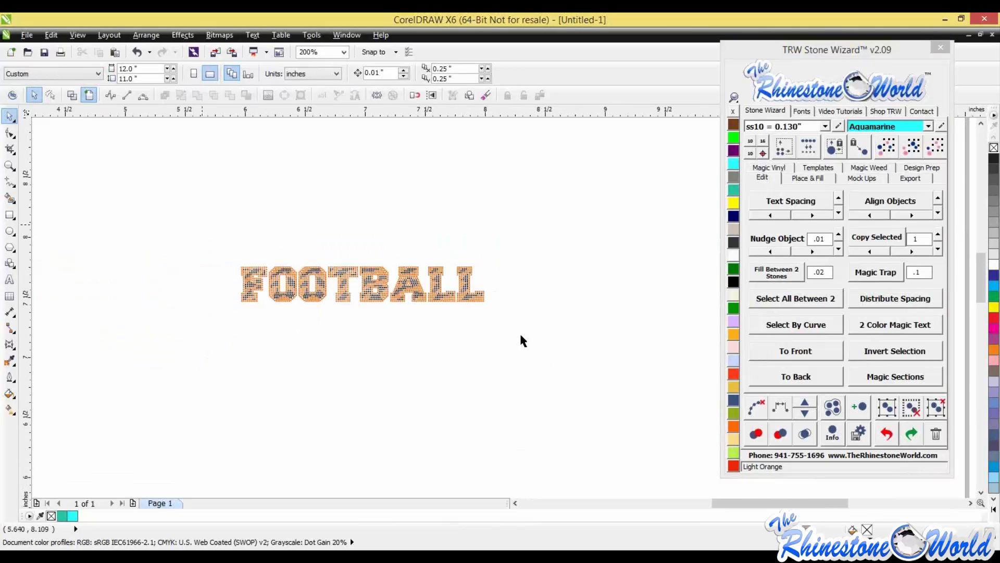
Step: Resize the two-color FOOTBALL design for ss10 (0.130") stones, accepting the replacement of stones that are not 0.13 inches
drag(527, 339, 225, 226)
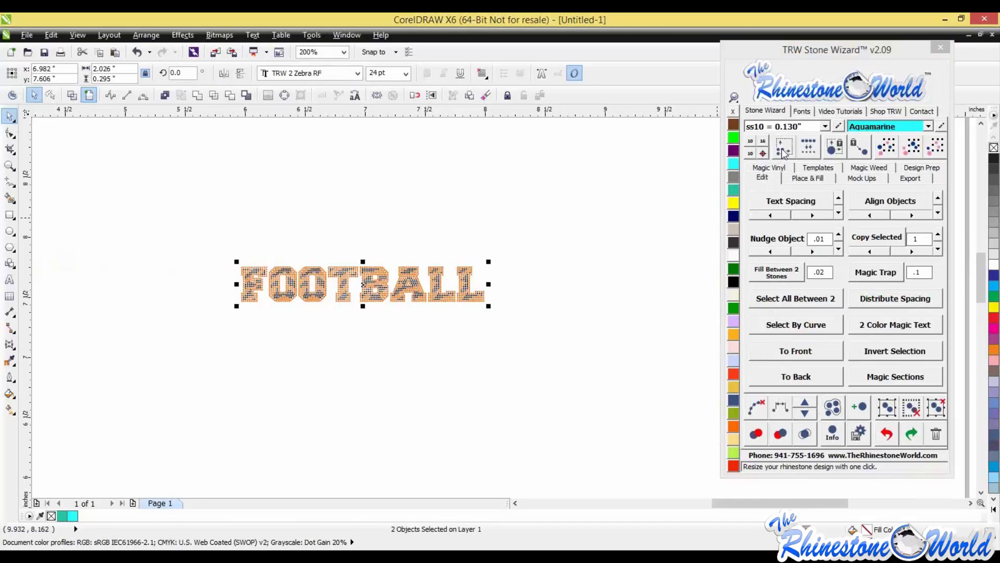
click(784, 151)
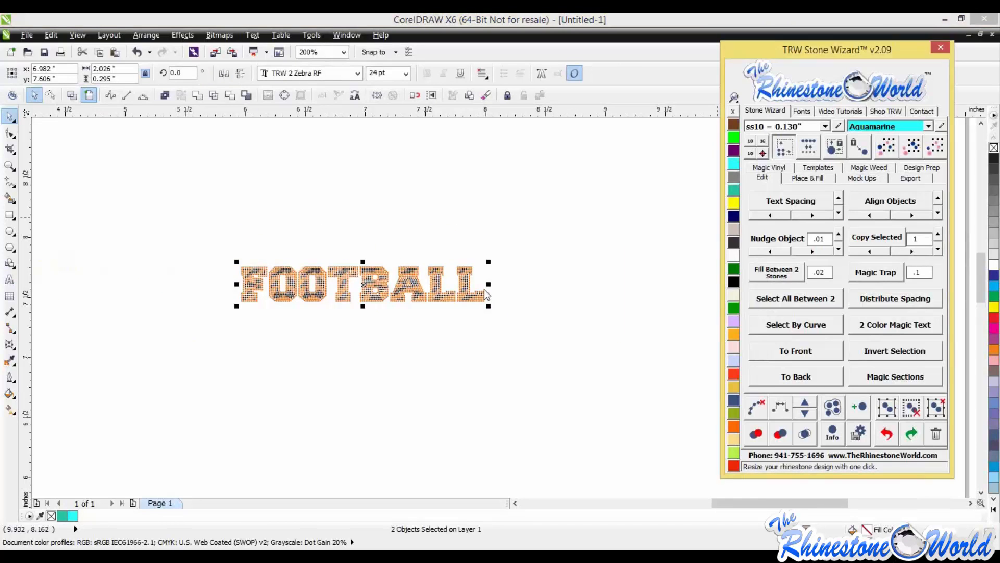
click(521, 326)
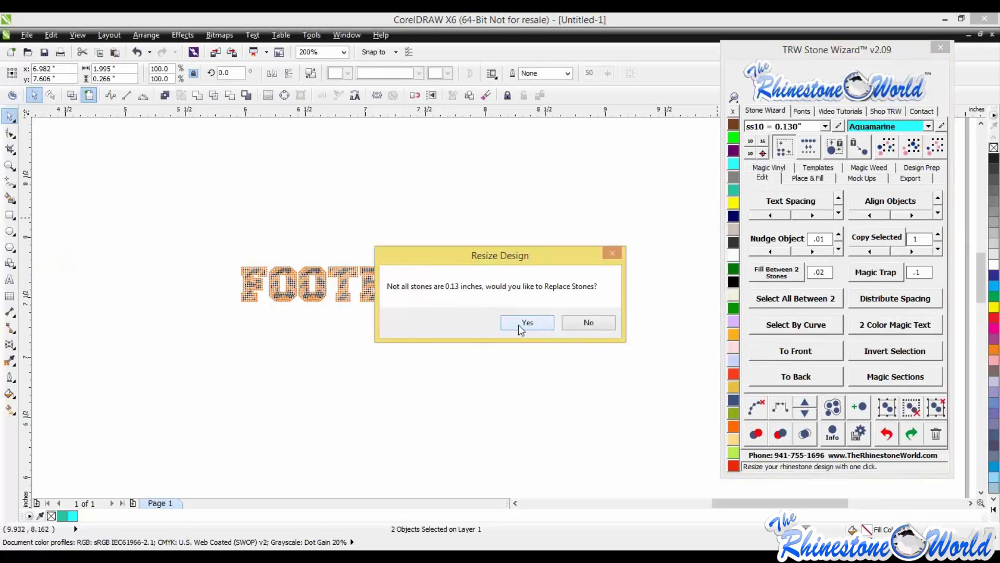
click(519, 325)
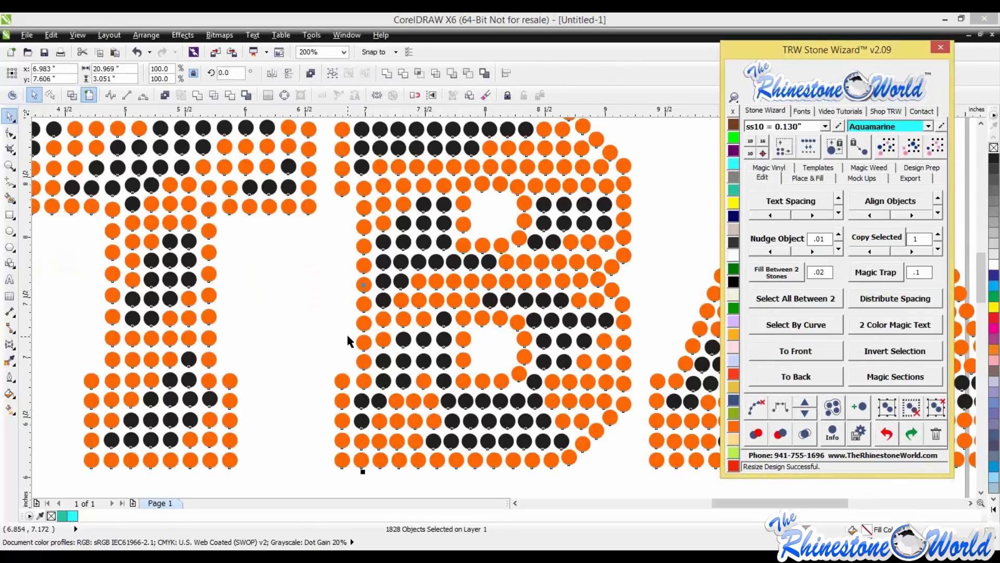
scroll(348, 342, down, 3)
drag(151, 284, 586, 382)
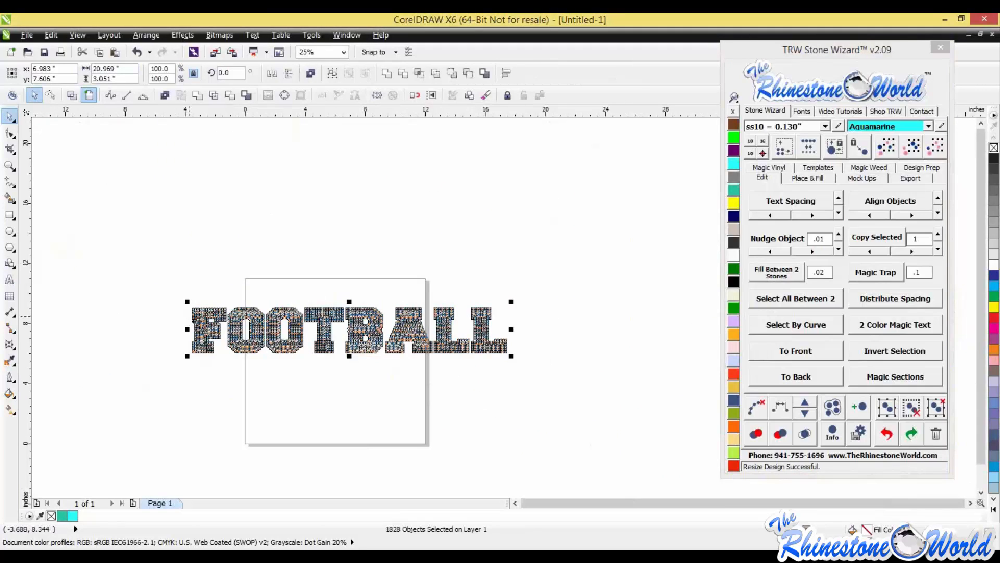
click(277, 402)
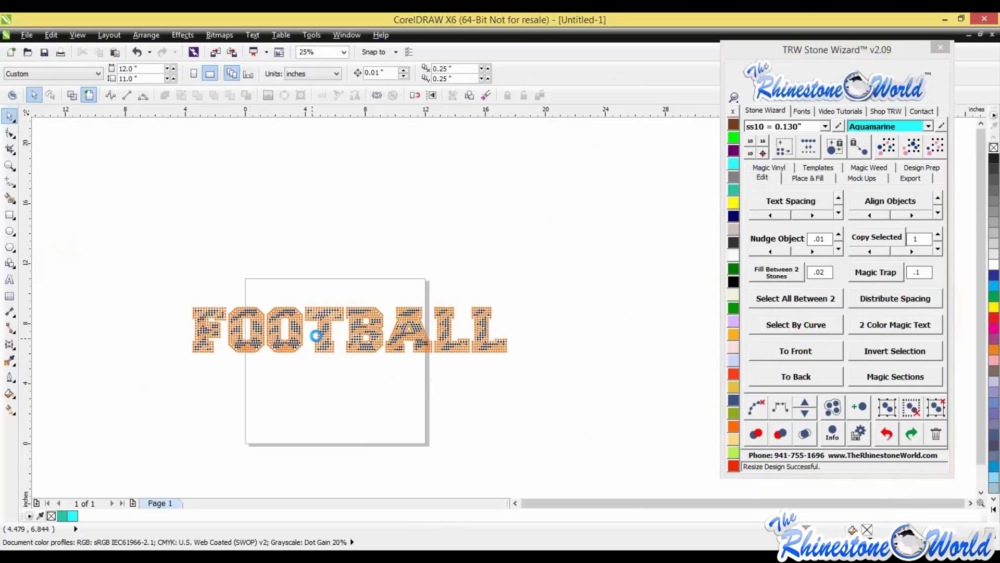
Step: Check the diameter of one orange stone in the resized FOOTBALL design
scroll(313, 331, up, 8)
click(365, 325)
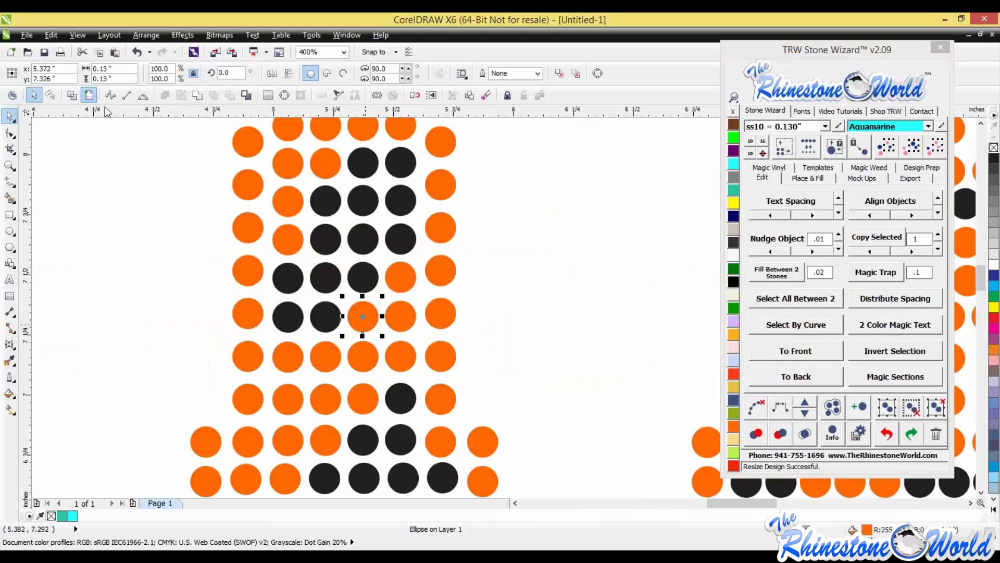
click(127, 381)
scroll(126, 377, down, 12)
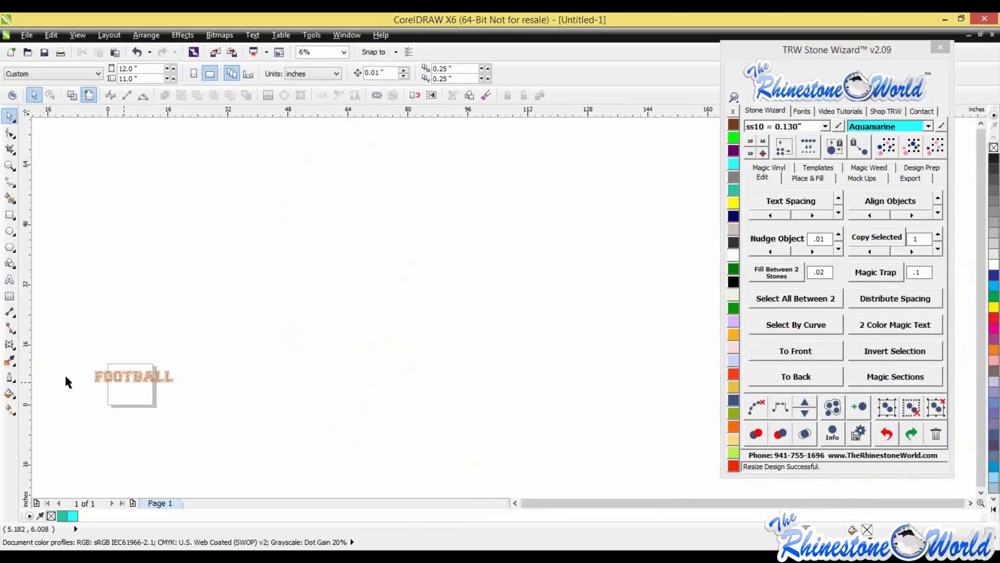
scroll(64, 374, up, 4)
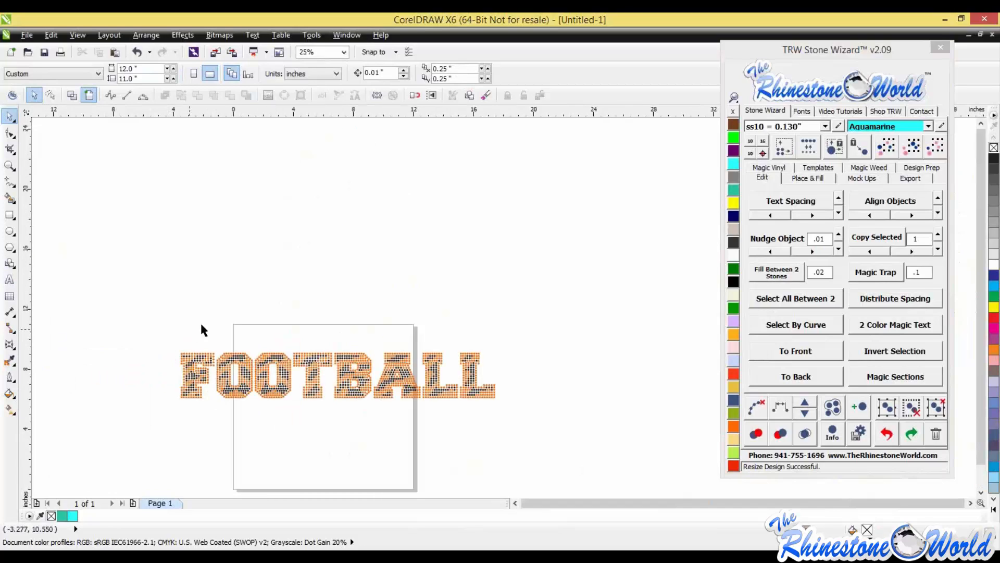
Step: Select the entire two-color FOOTBALL design and create TRW Magic Templates from it
click(821, 170)
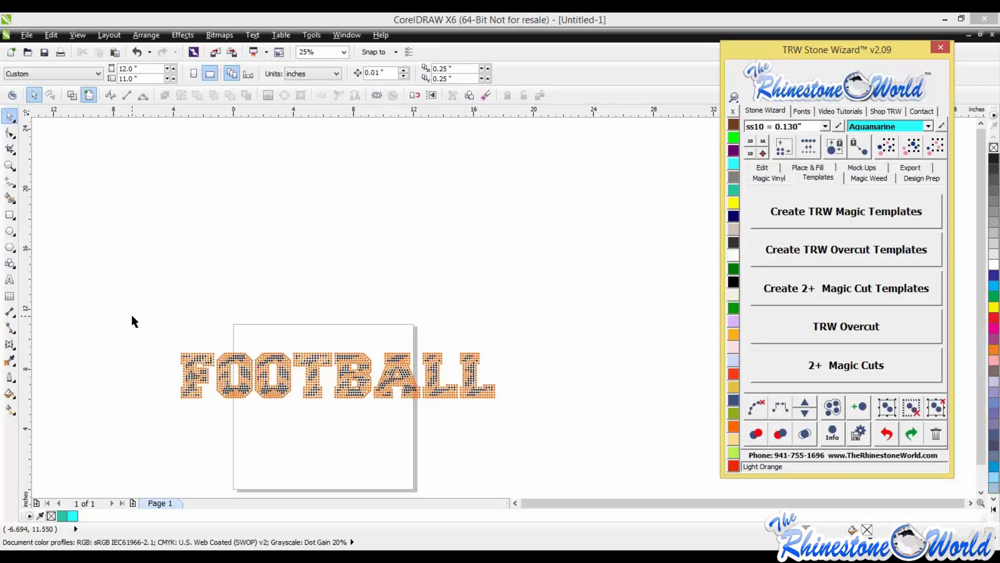
drag(132, 320, 514, 414)
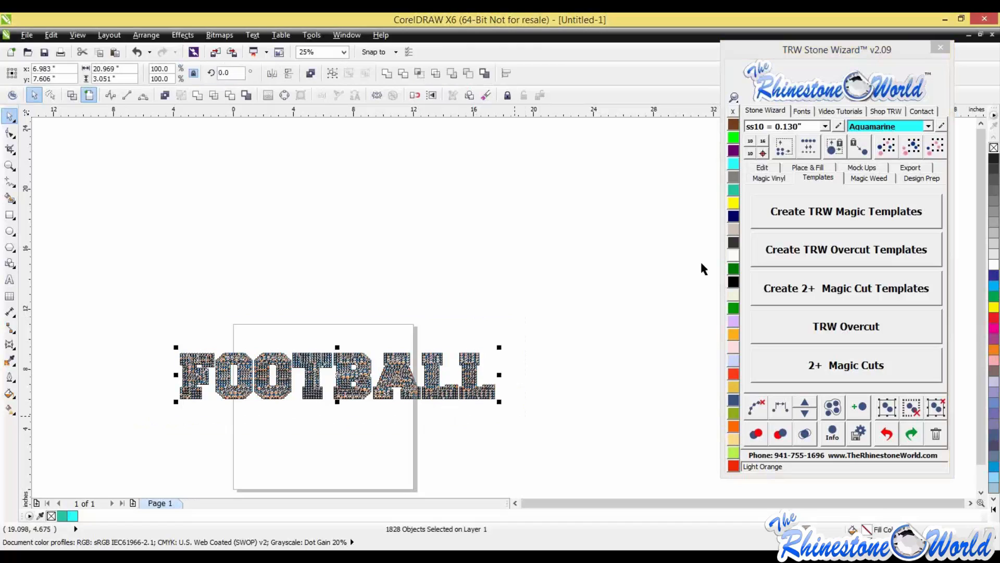
click(853, 215)
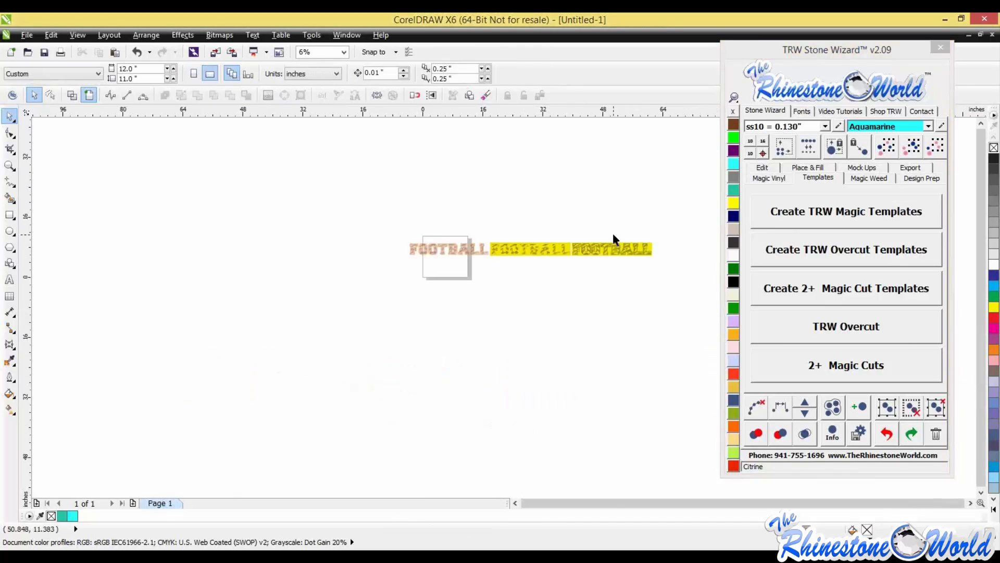
Step: Examine the two yellow template separations beside the FOOTBALL design up close and as a whole
scroll(613, 233, up, 3)
scroll(604, 231, down, 2)
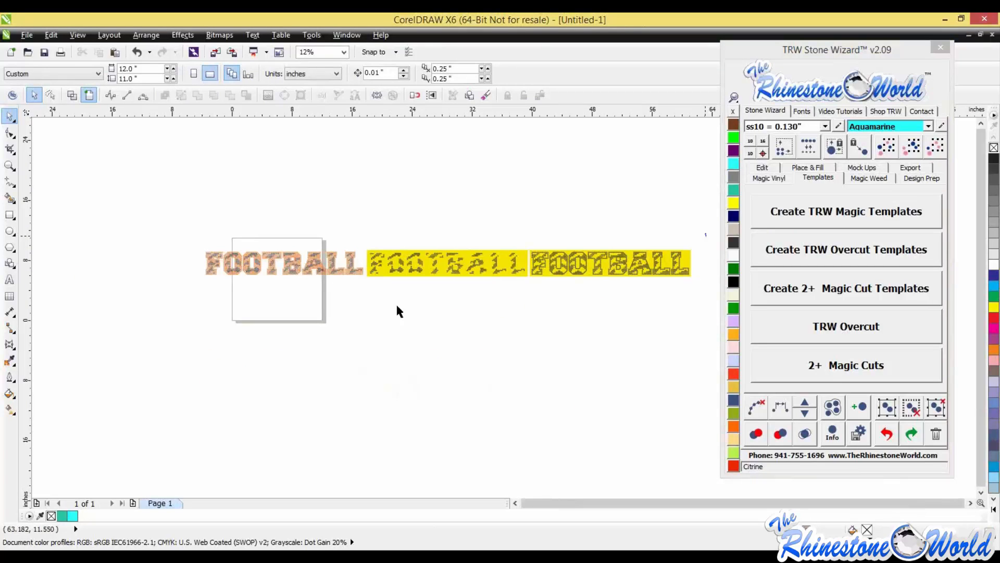
drag(397, 307, 364, 318)
click(592, 313)
scroll(661, 256, up, 1)
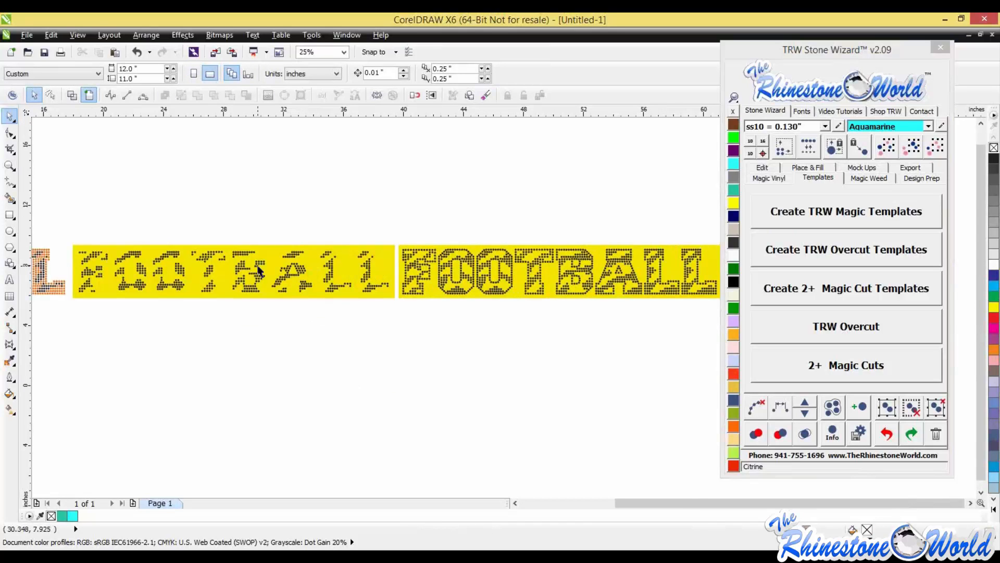
scroll(259, 271, down, 1)
scroll(159, 242, up, 1)
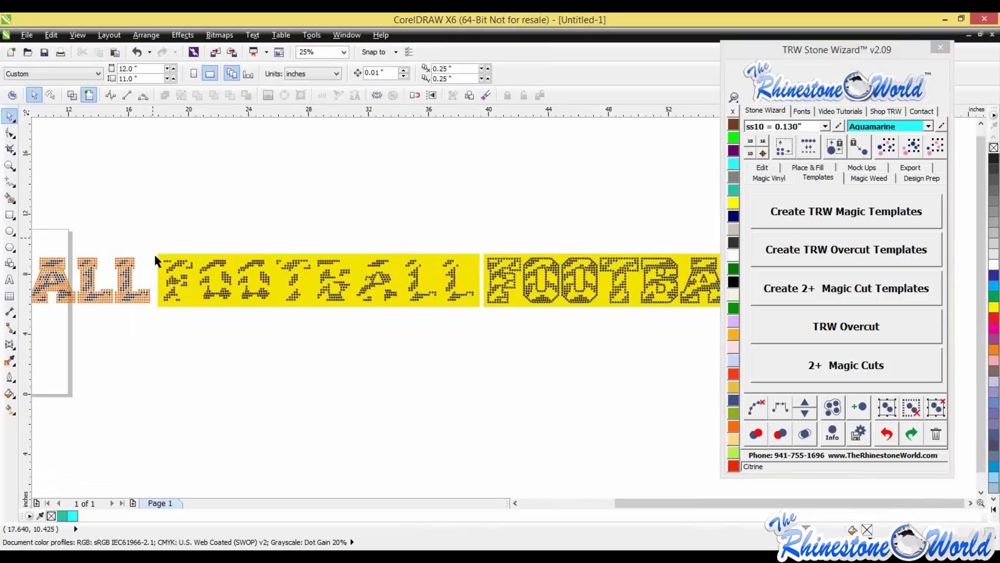
drag(433, 370, 482, 370)
click(421, 362)
scroll(421, 362, down, 1)
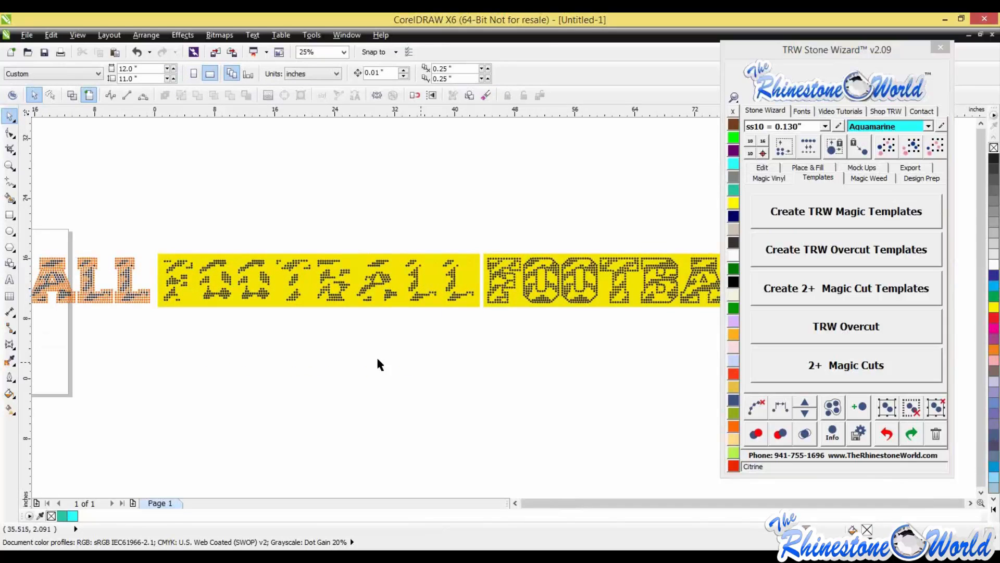
scroll(496, 330, down, 1)
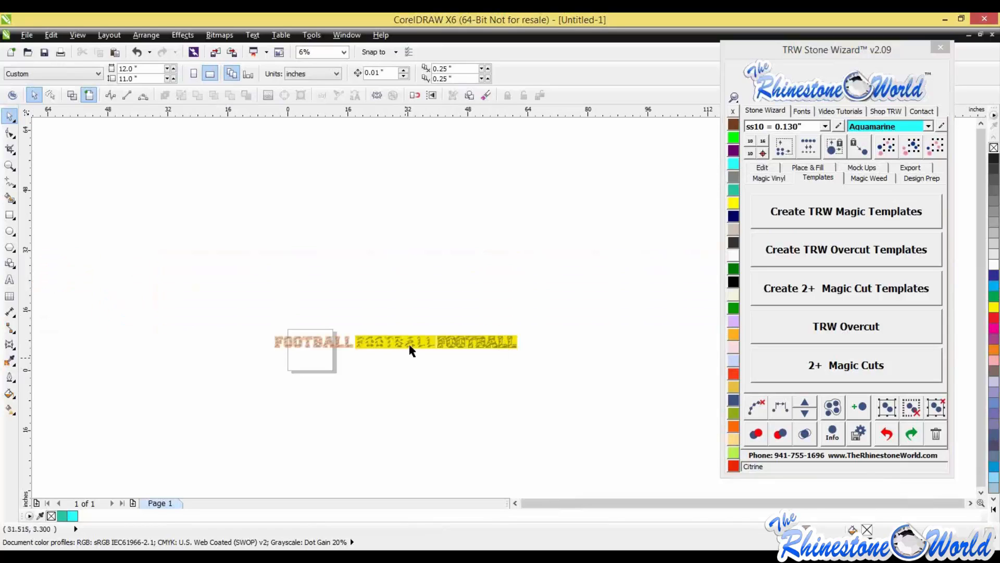
scroll(414, 347, up, 1)
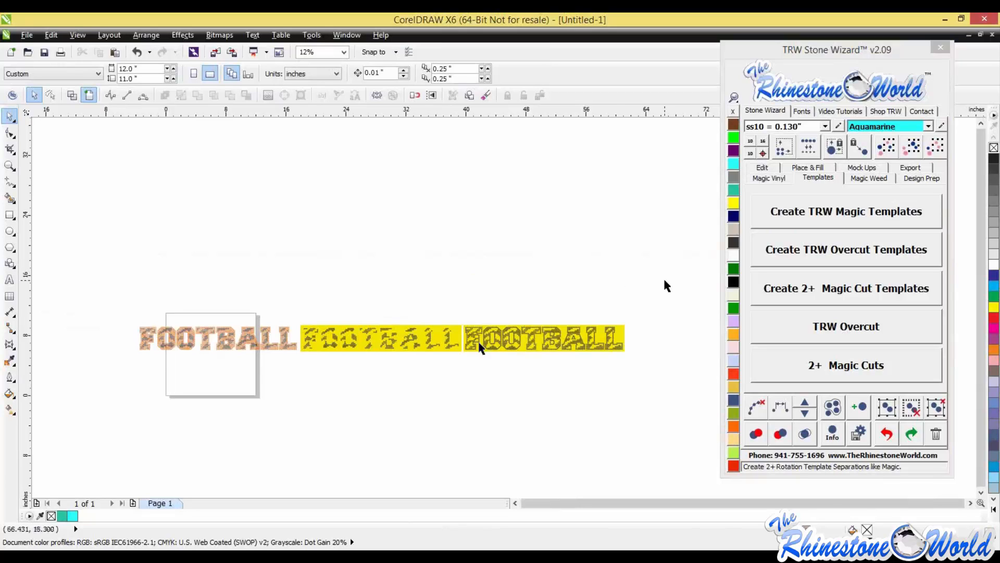
Step: Delete the FOOTBALL design together with both yellow templates
drag(665, 286, 72, 383)
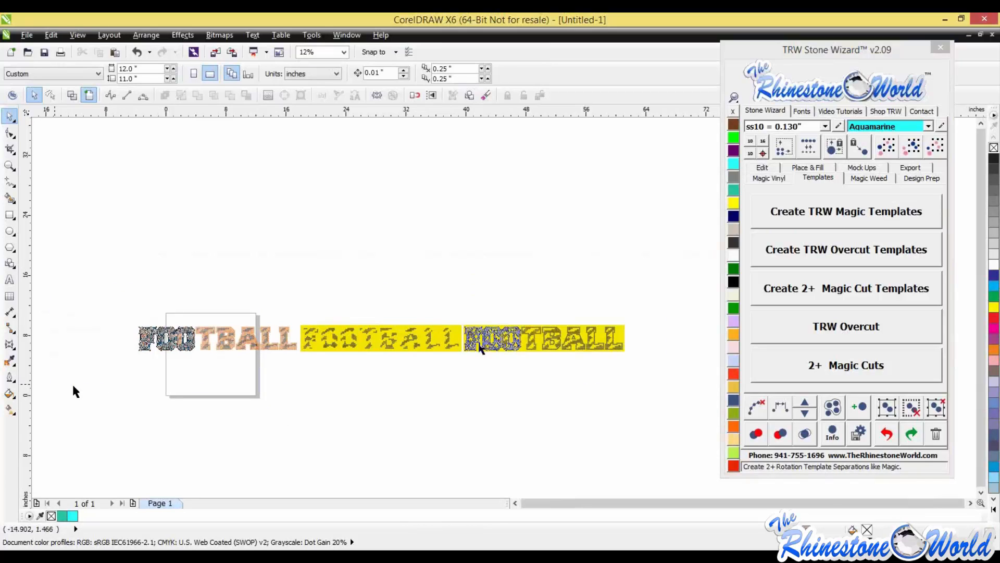
key(Delete)
key(shift+F4)
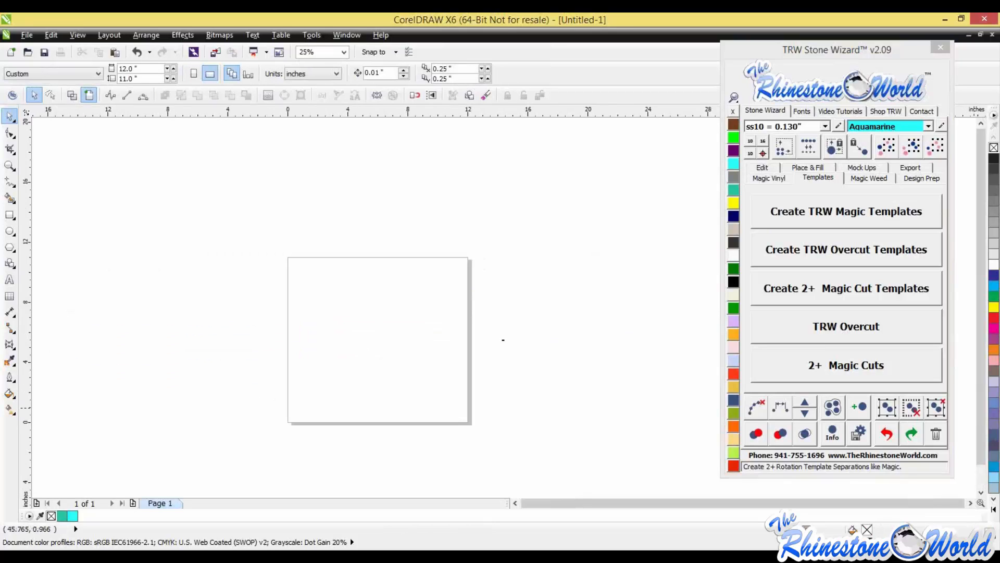
Step: Bring up the Place & Fill settings and draw a rectangle about 4.58 by 4.04 inches in the upper-left part of the page
click(810, 168)
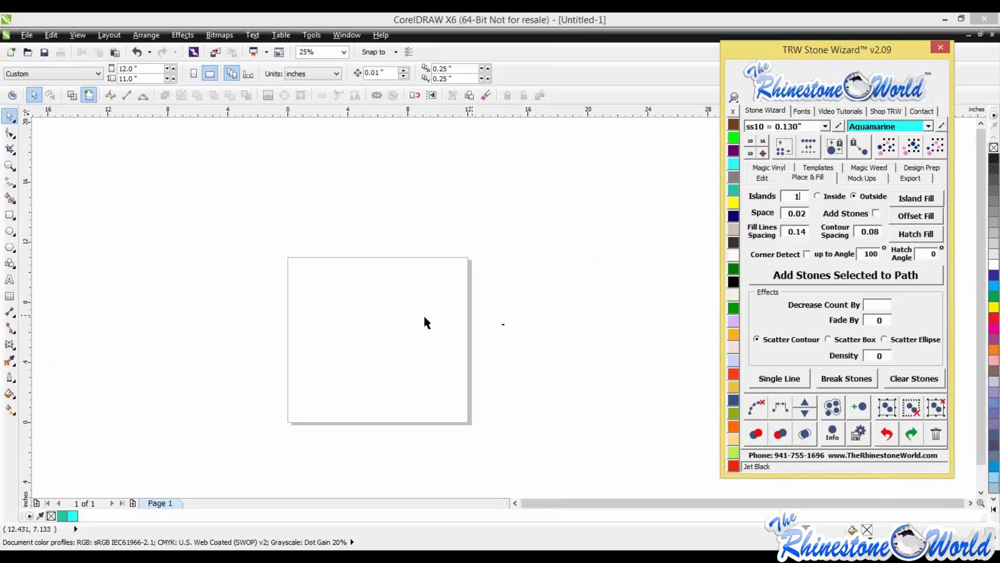
click(10, 214)
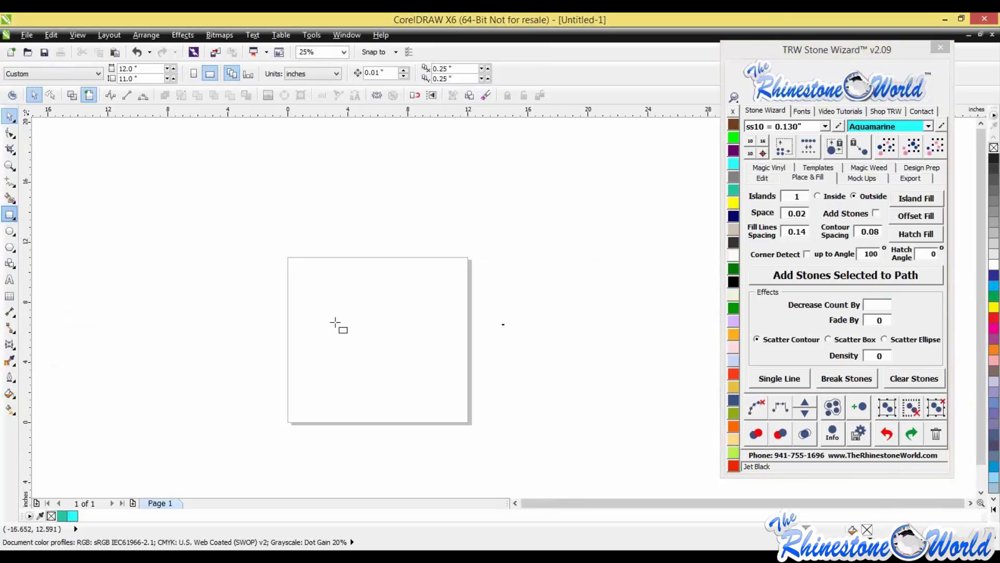
drag(318, 289, 388, 350)
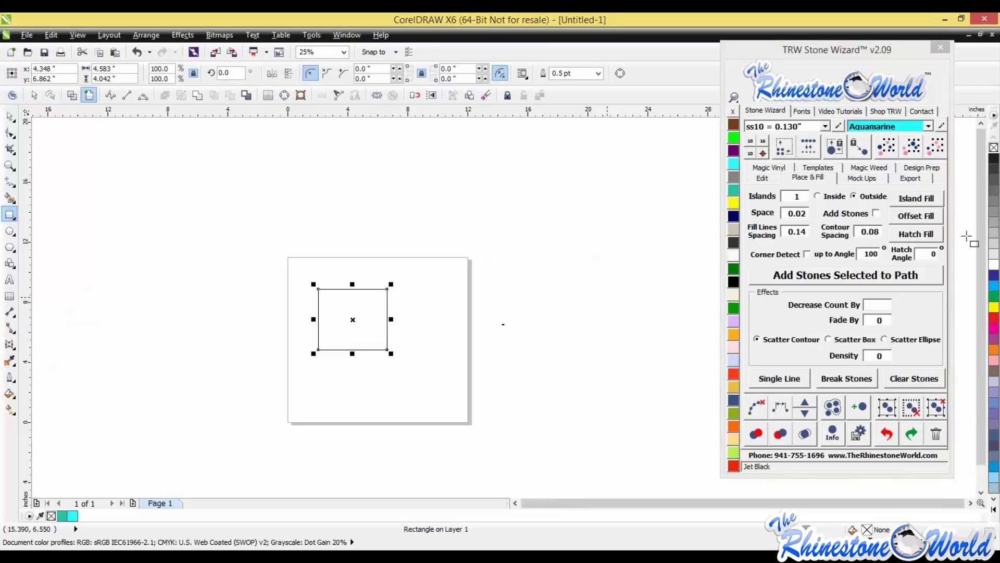
Step: Configure the fill with hatch angle 90, Add Stones enabled, Inside, an empty Islands value and contour spacing 0.00
click(935, 254)
text(90)
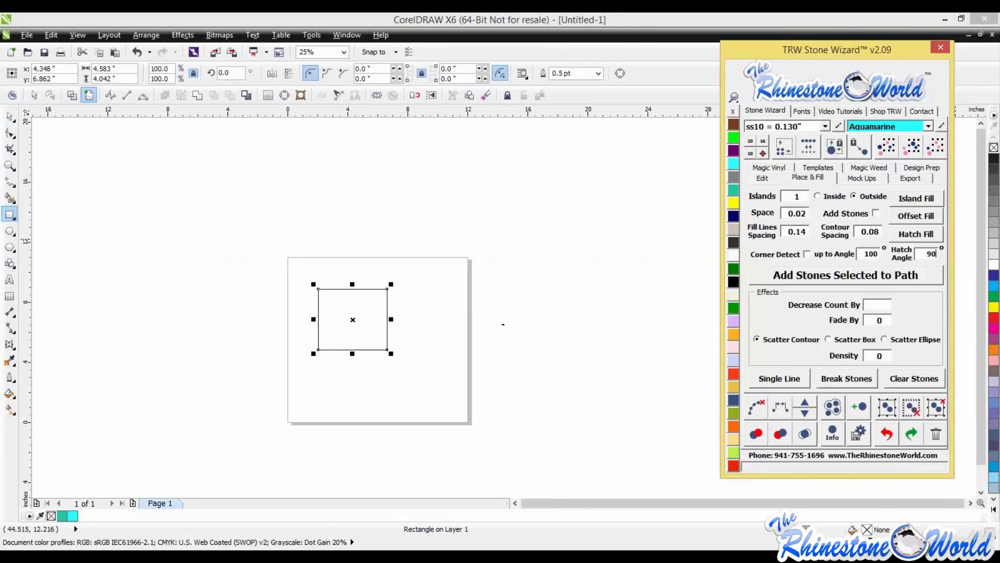
click(877, 214)
click(817, 196)
drag(803, 197, 742, 205)
key(BackSpace)
click(880, 232)
key(BackSpace)
text(0)
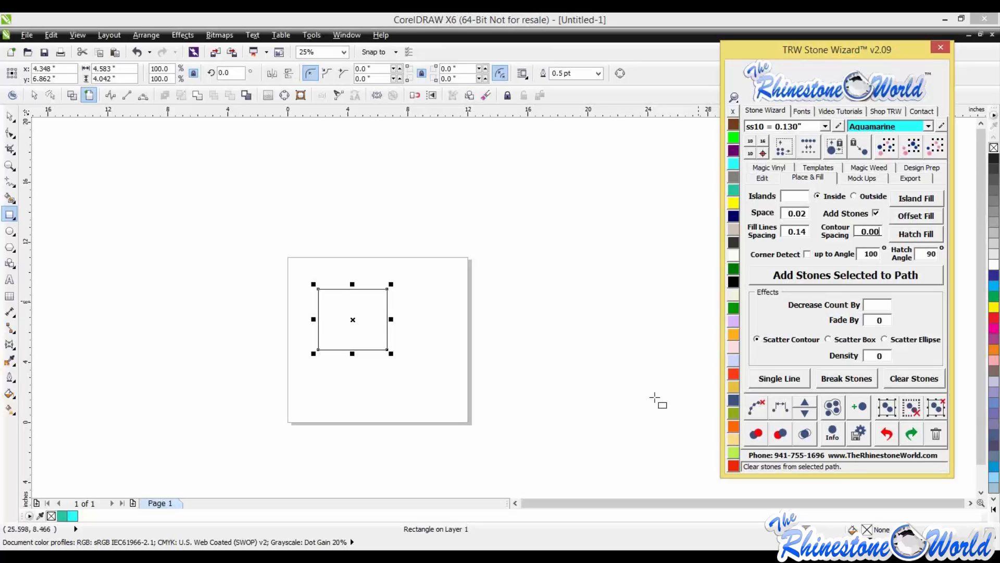
Step: Hatch-fill the rectangle with ss10 Aquamarine stones and check the stone grid up close
click(33, 96)
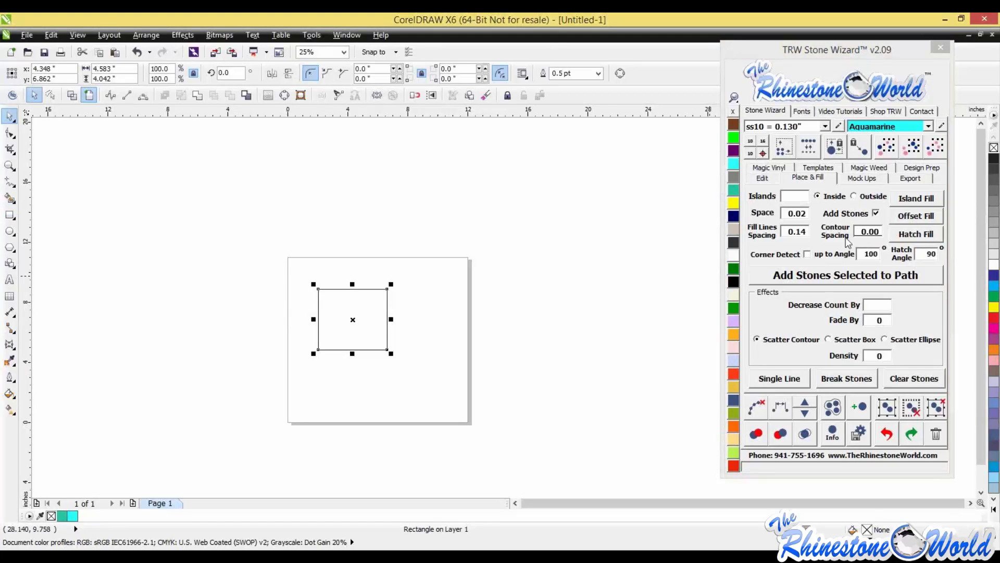
click(905, 235)
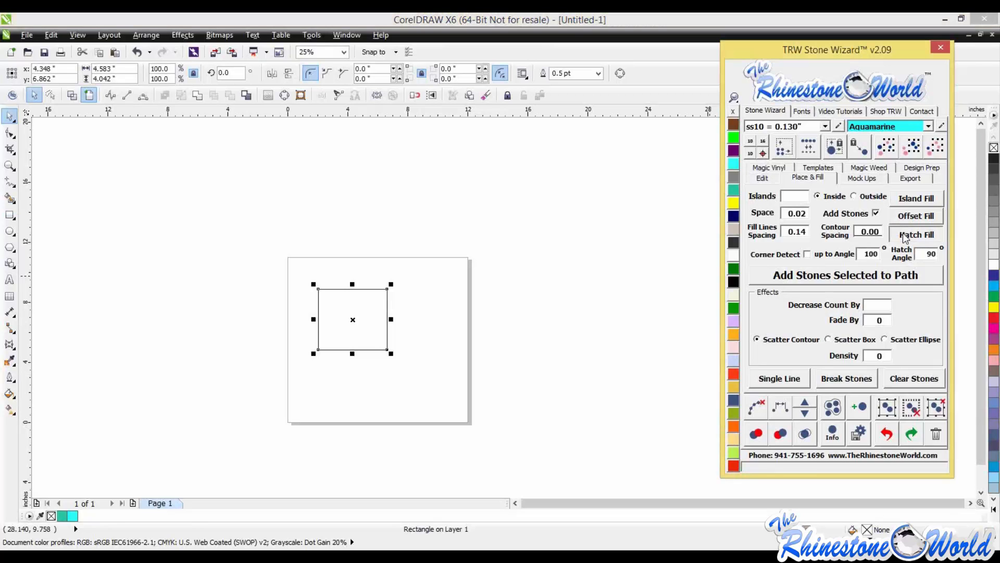
scroll(343, 294, up, 1)
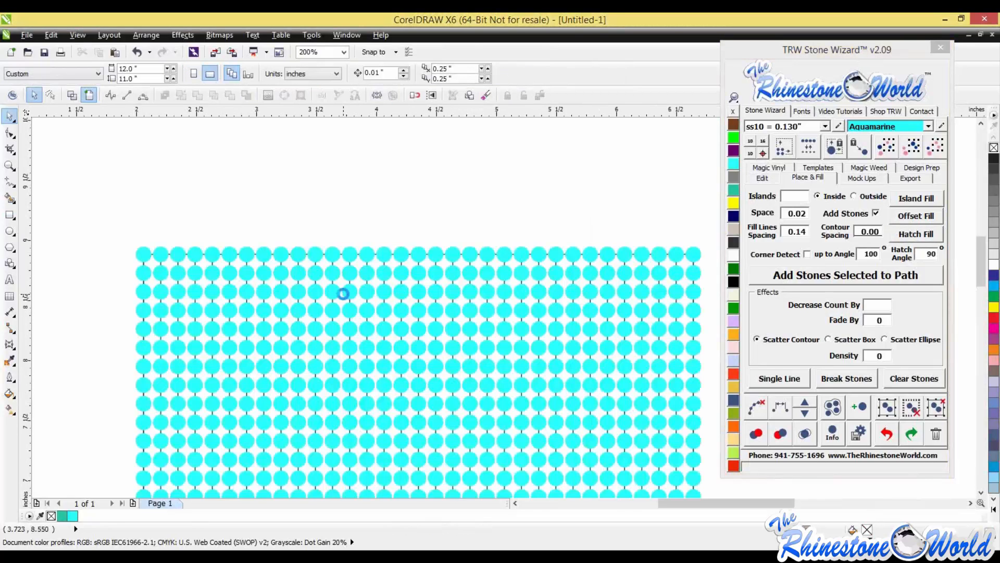
scroll(343, 295, down, 3)
Step: Remove the path lines from the stone-filled rectangle and delete the remaining stones
drag(300, 272, 496, 399)
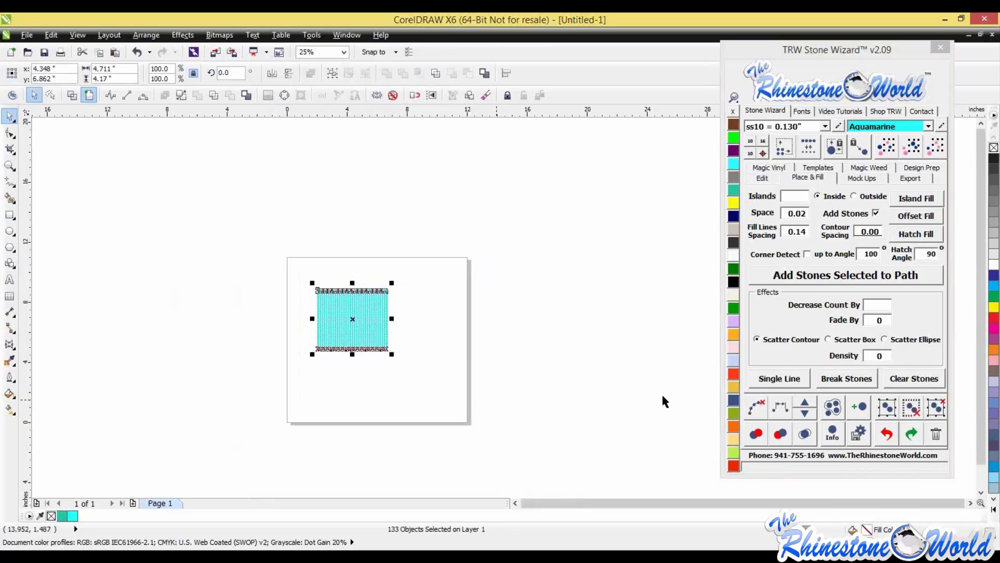
click(757, 406)
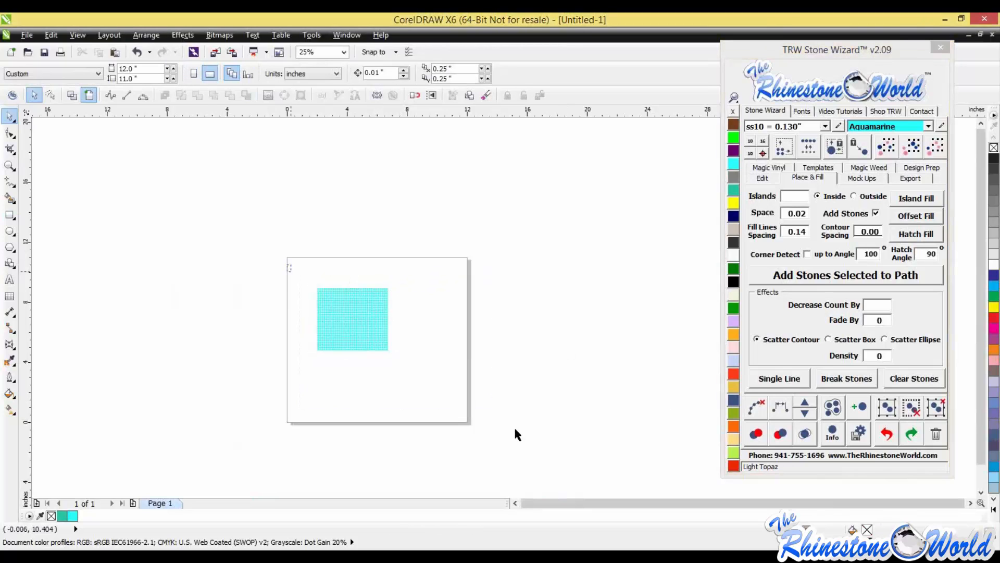
drag(286, 264, 465, 361)
key(Delete)
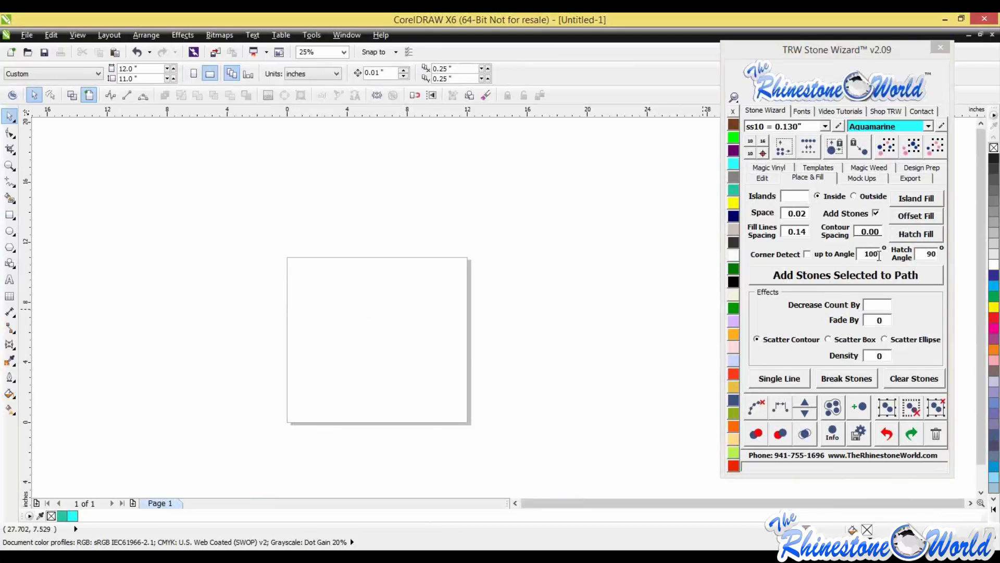
Step: Set the corner detection limit, up to Angle, to 190 degrees
click(878, 256)
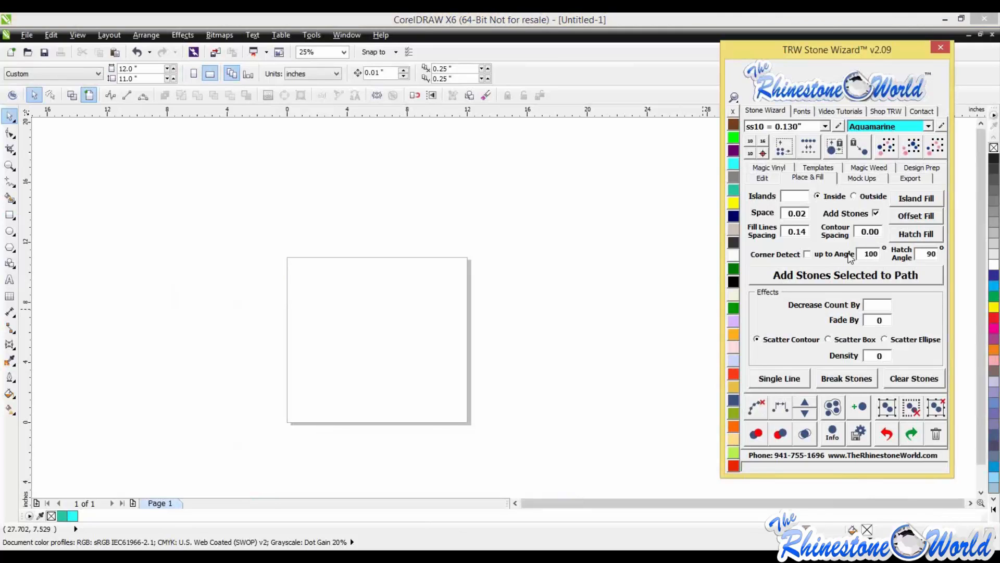
key(BackSpace)
key(BackSpace)
key(BackSpace)
text(190)
Step: Draw a rectangle about 5.25 by 4.29 inches on the page and hatch-fill it with Corner Detect enabled
click(9, 214)
drag(318, 285, 330, 304)
drag(389, 339, 398, 349)
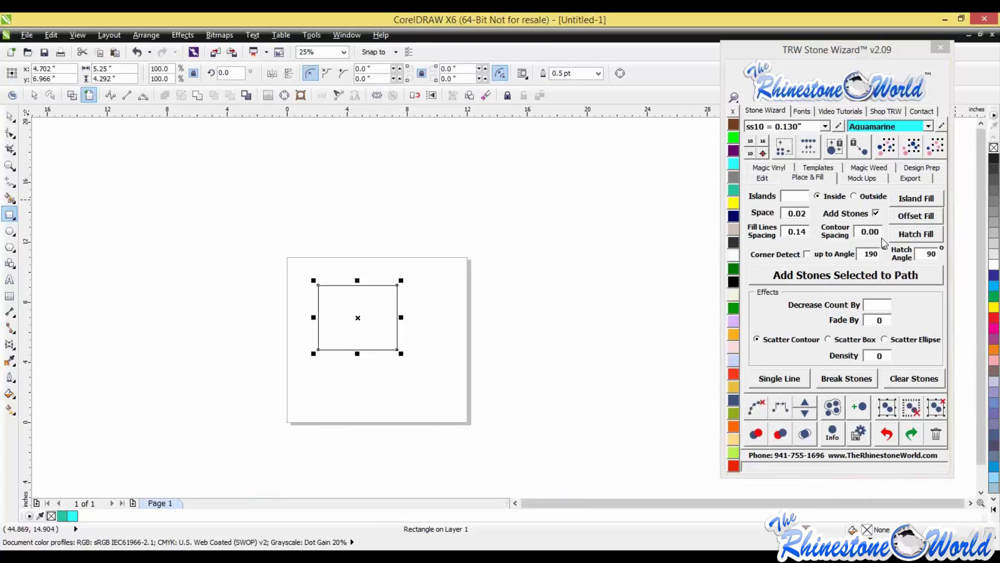
click(807, 255)
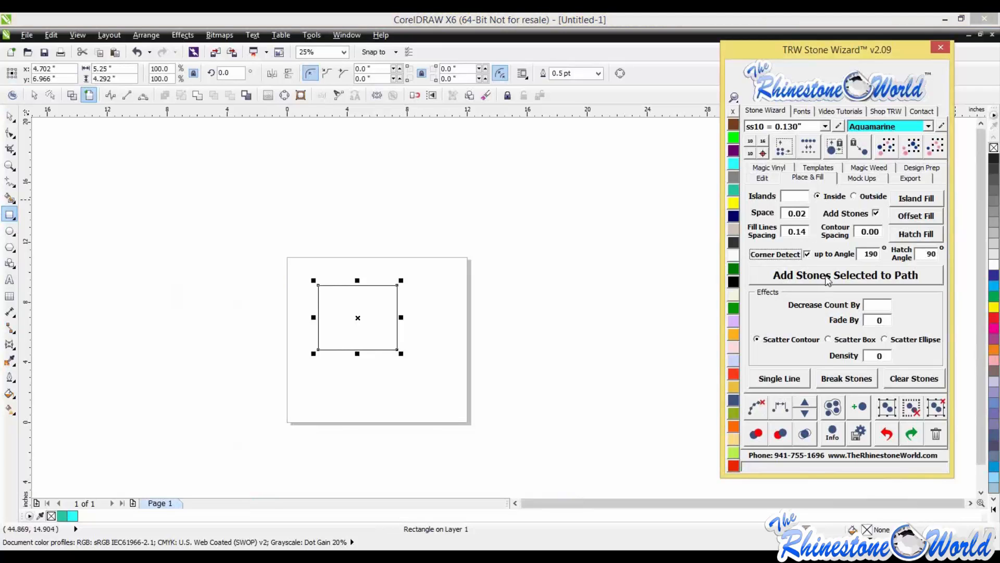
click(920, 238)
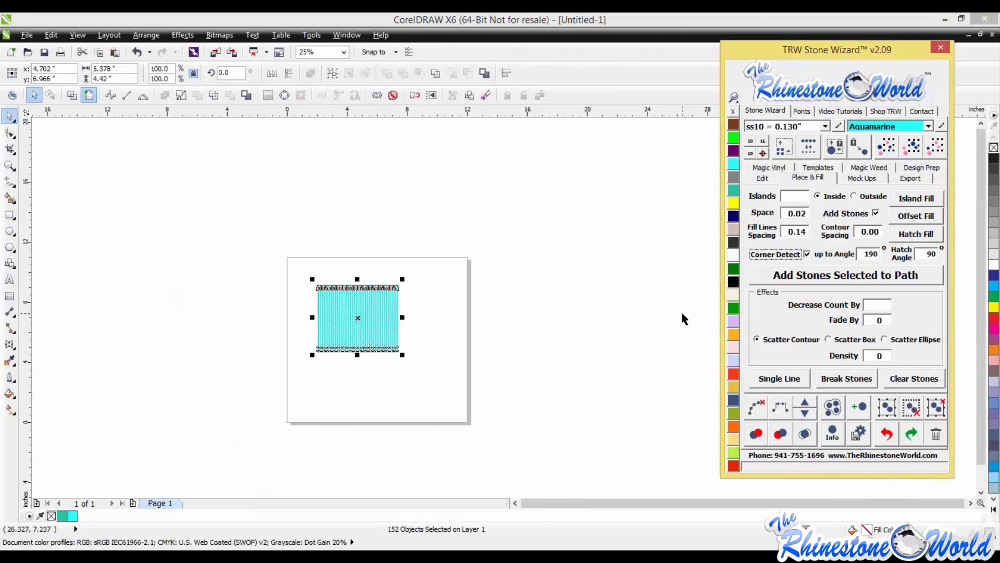
Step: Clear the hatch-filled rectangle off the page
key(ctrl+z)
key(Delete)
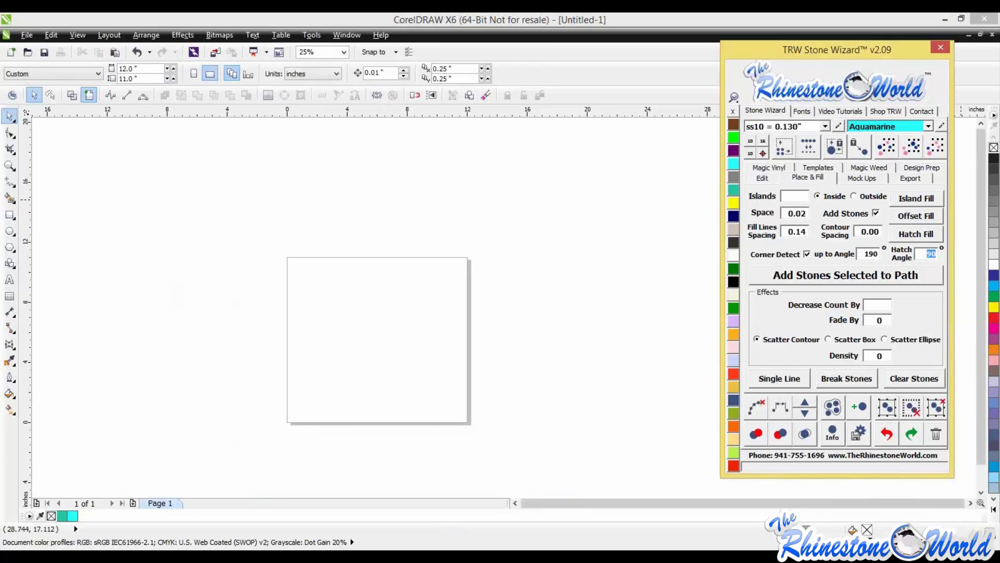
click(390, 300)
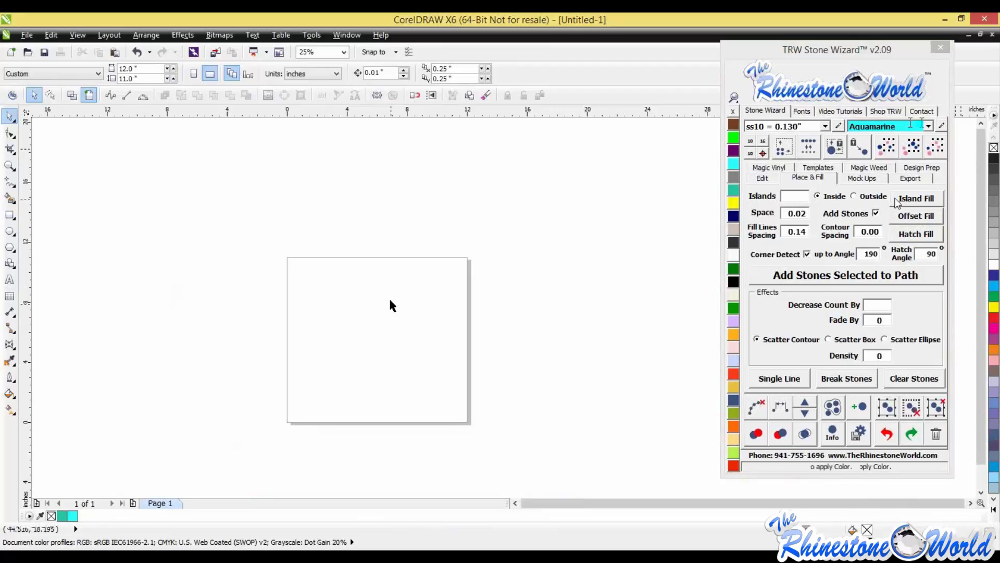
Step: View the video tutorial list for the Place & Fill functions and return to the Stone Wizard controls
click(829, 113)
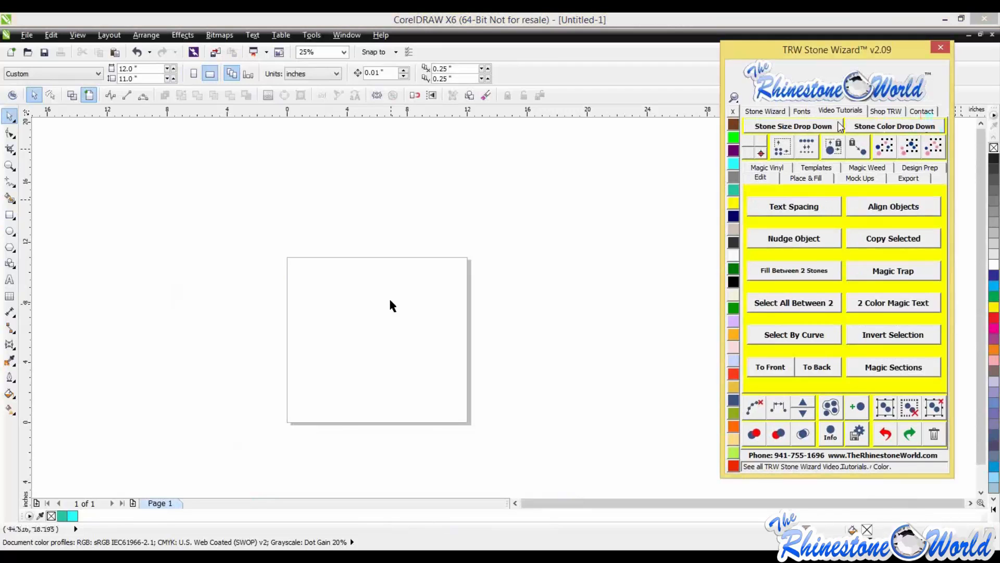
click(813, 177)
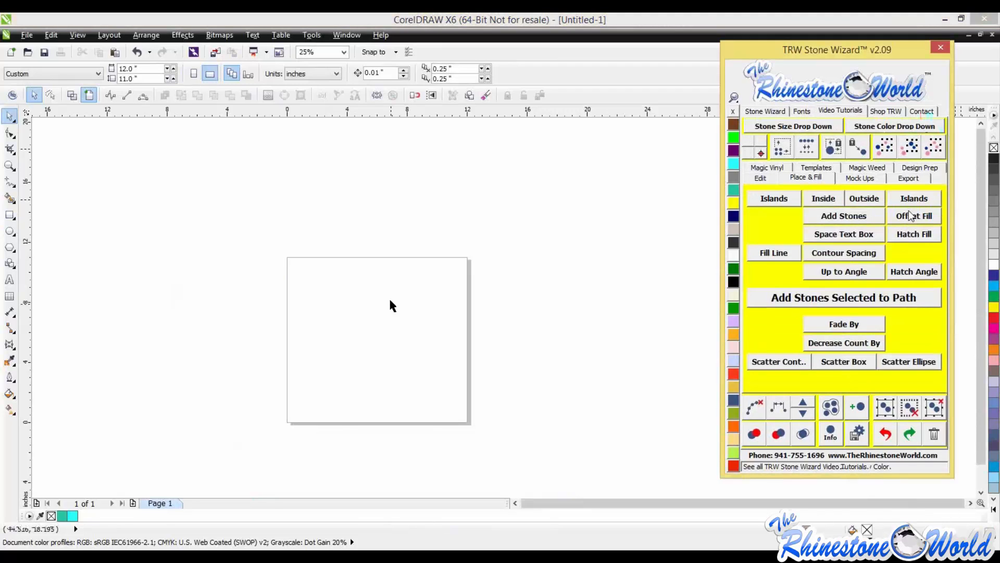
click(780, 113)
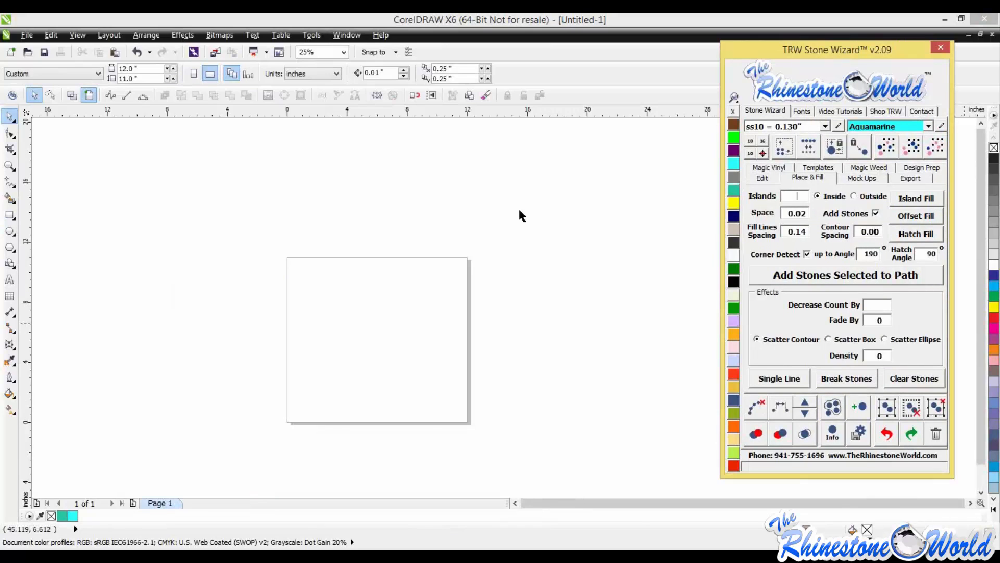
Step: Move the Stone Wizard window aside to free up more of the drawing area
drag(837, 54, 861, 55)
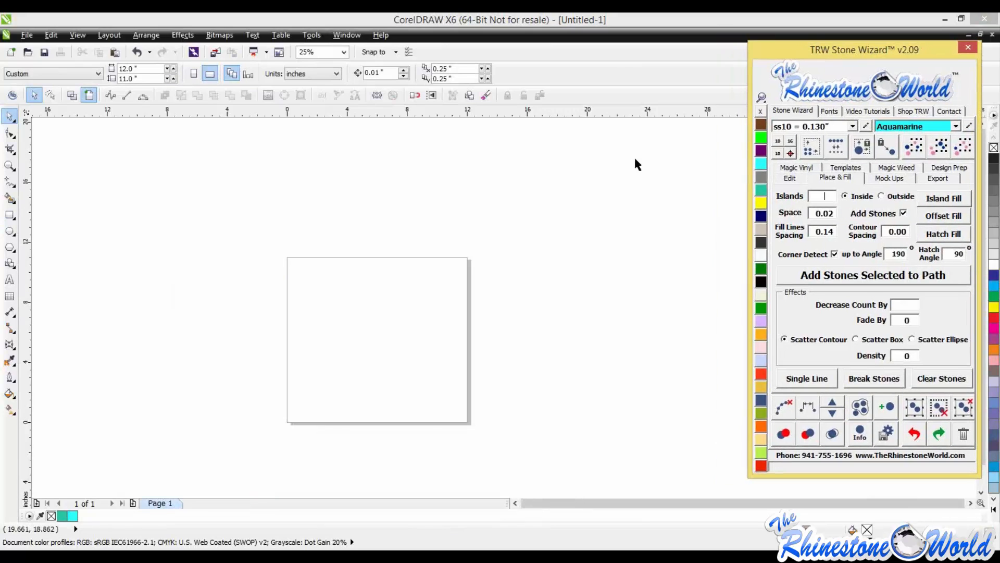
click(9, 280)
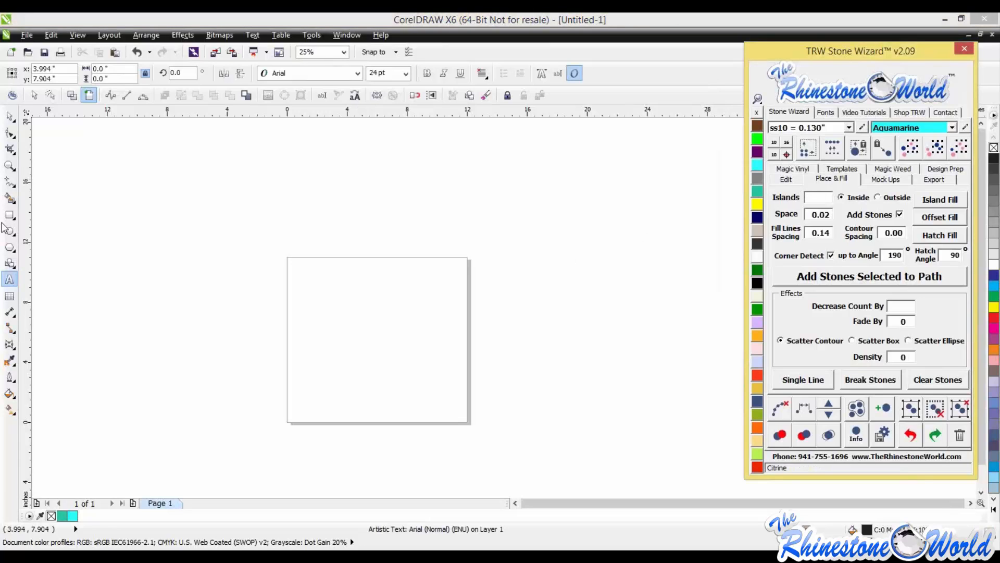
click(10, 116)
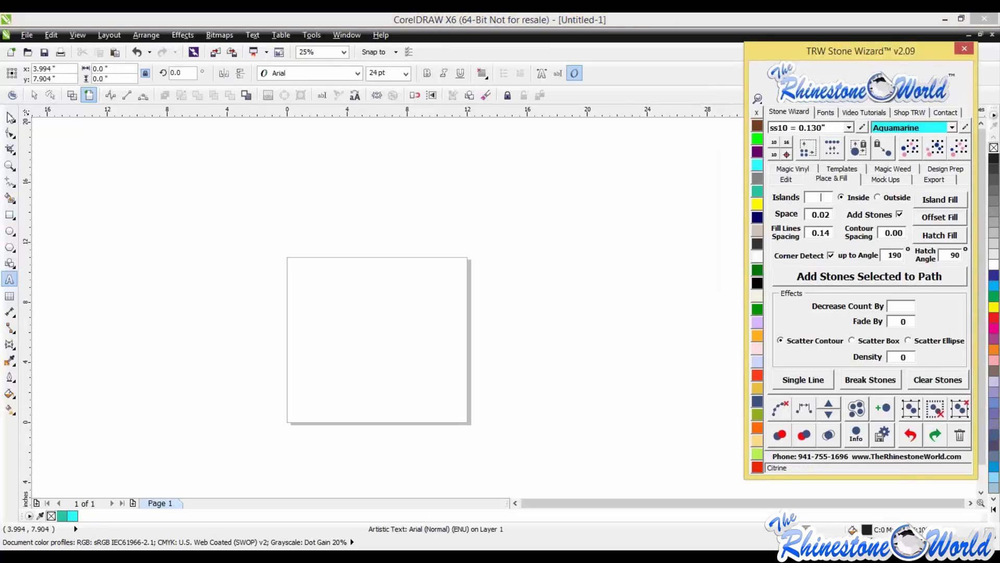
Step: Draw a heart basic shape on the page and scale it down to about 3.54 by 3.0 inches
click(9, 264)
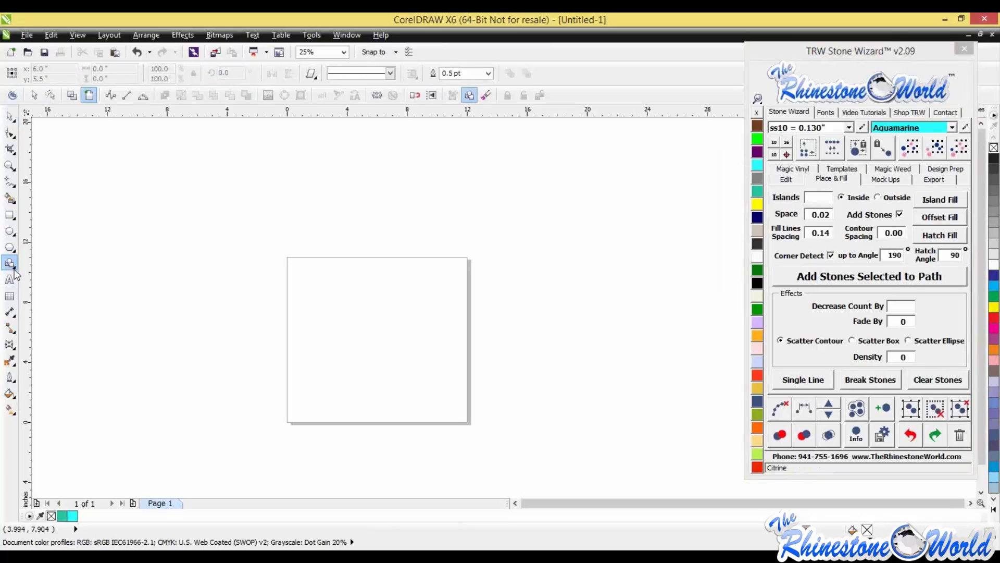
click(11, 273)
click(14, 268)
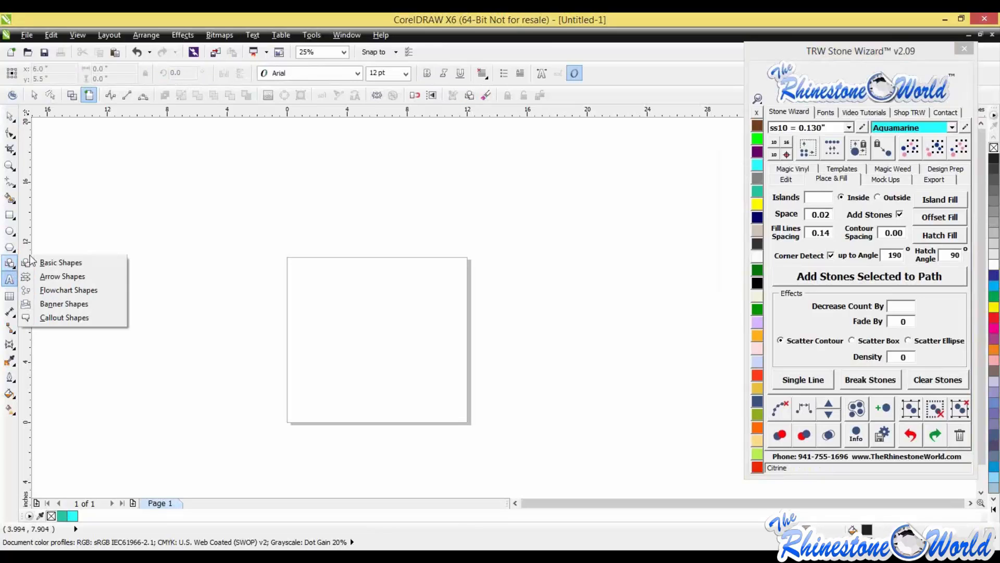
click(42, 264)
click(311, 73)
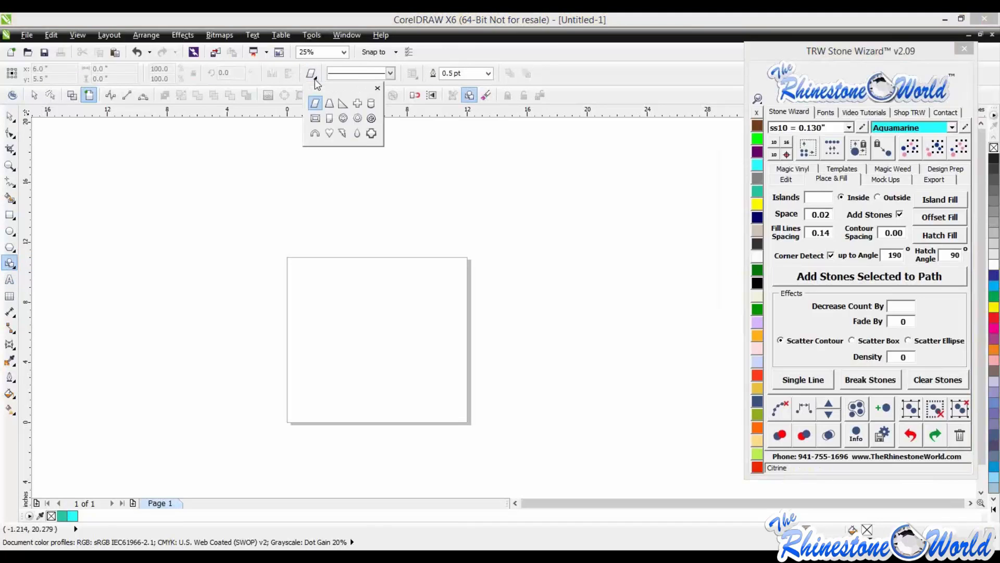
click(329, 133)
drag(312, 273, 451, 393)
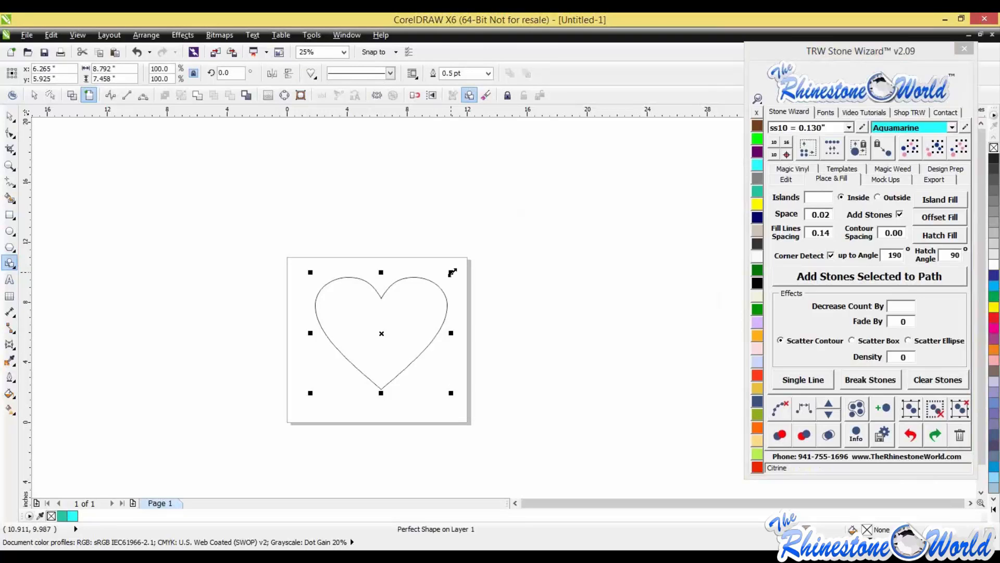
drag(452, 271, 373, 339)
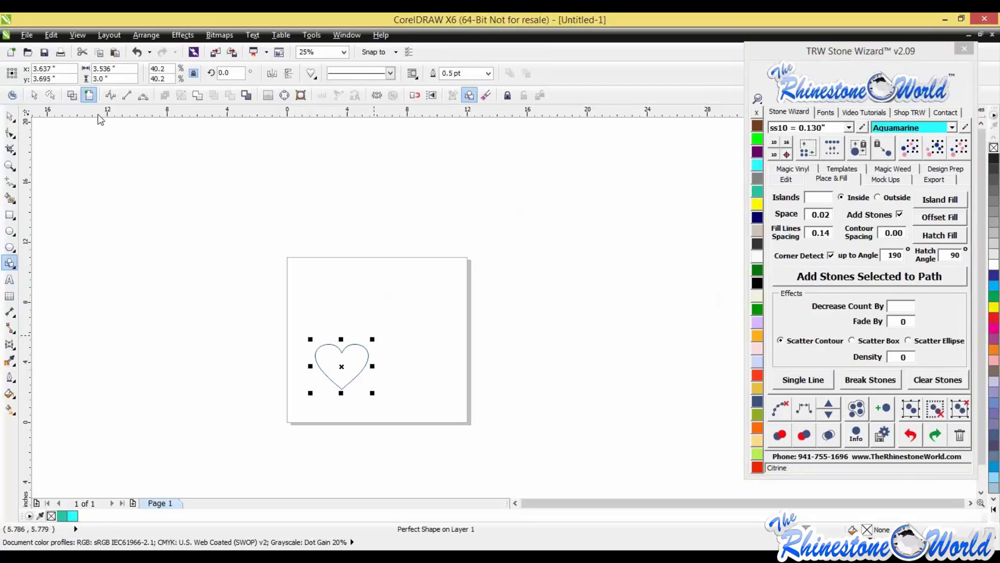
click(9, 116)
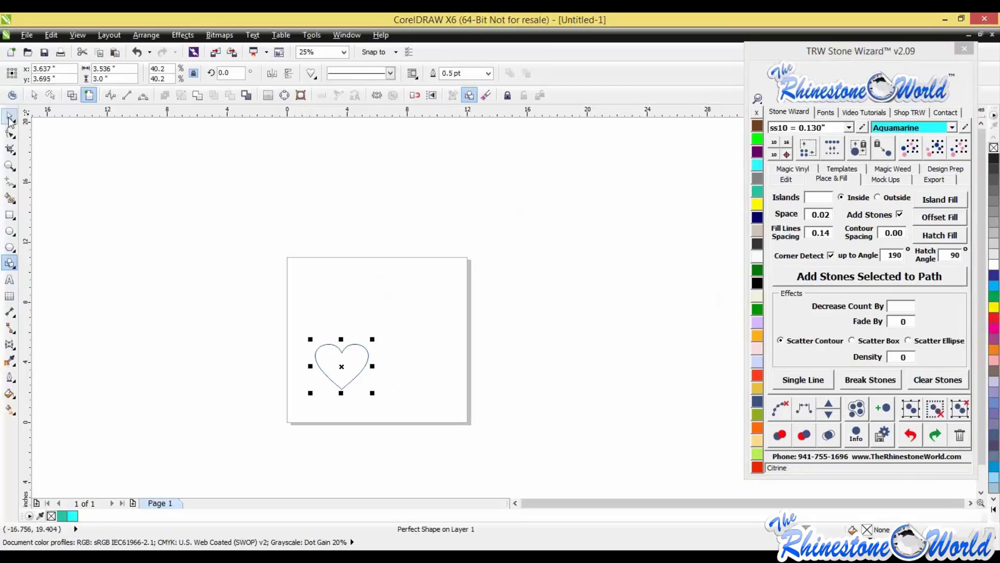
Step: Set the fill to 5 outside islands, turn off Add Stones and Corner Detect, and set up to Angle to 100 and Hatch Angle to 0
click(816, 203)
text(5)
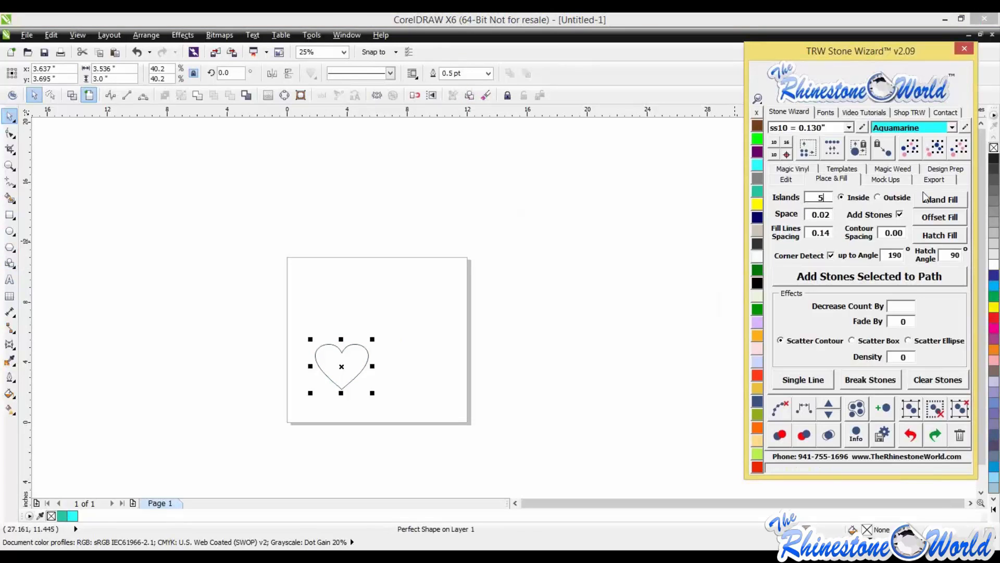
click(897, 199)
click(900, 214)
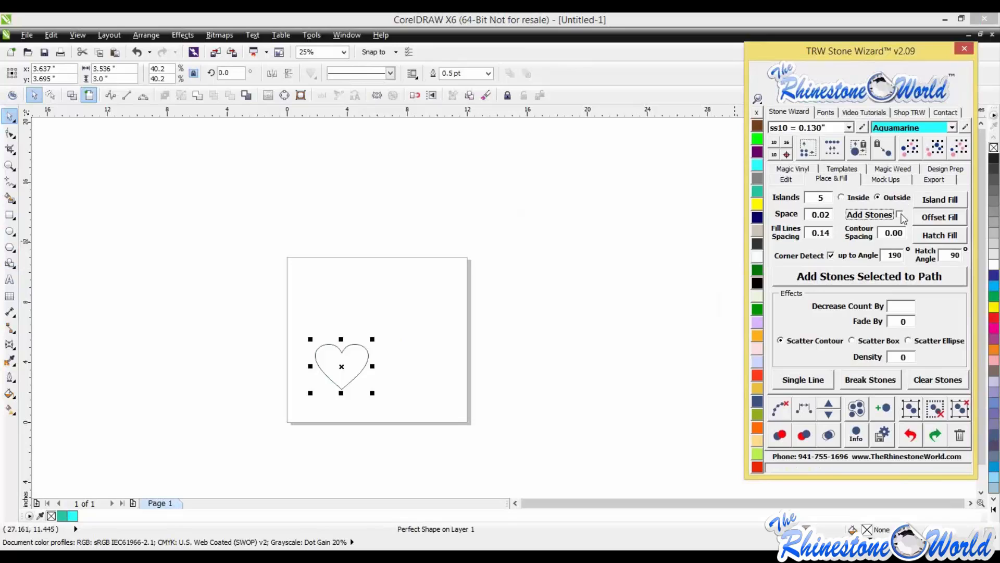
click(831, 255)
double_click(954, 256)
text(0)
Step: Apply Island Fill to the heart, inspect the outlines around it, and delete all of them from the page
click(944, 202)
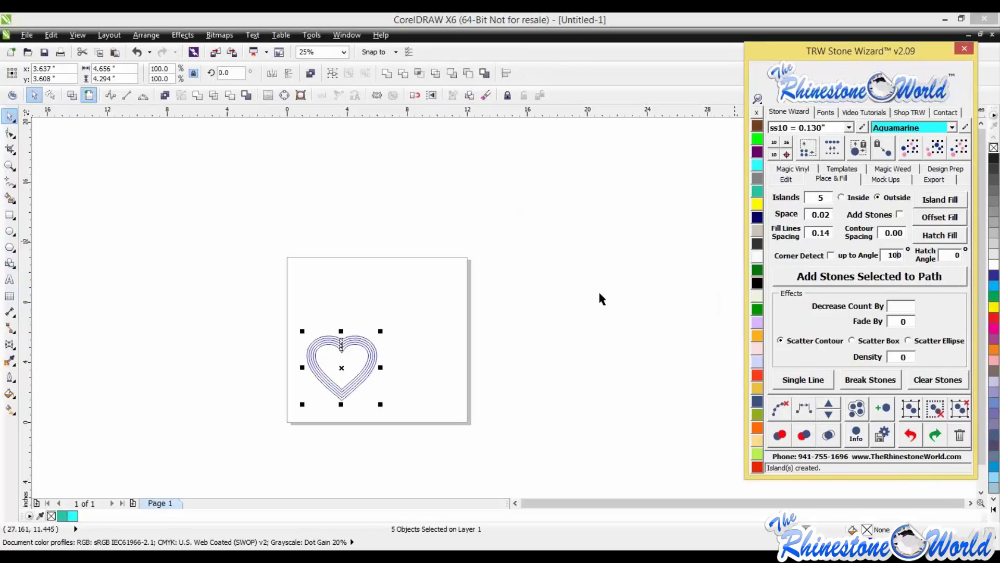
click(599, 298)
scroll(374, 330, up, 5)
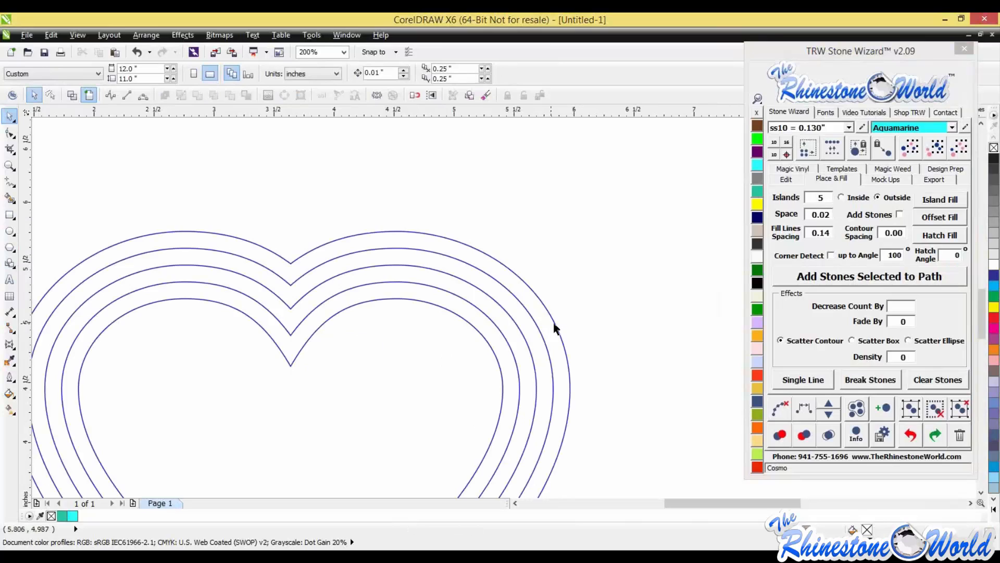
scroll(499, 371, down, 3)
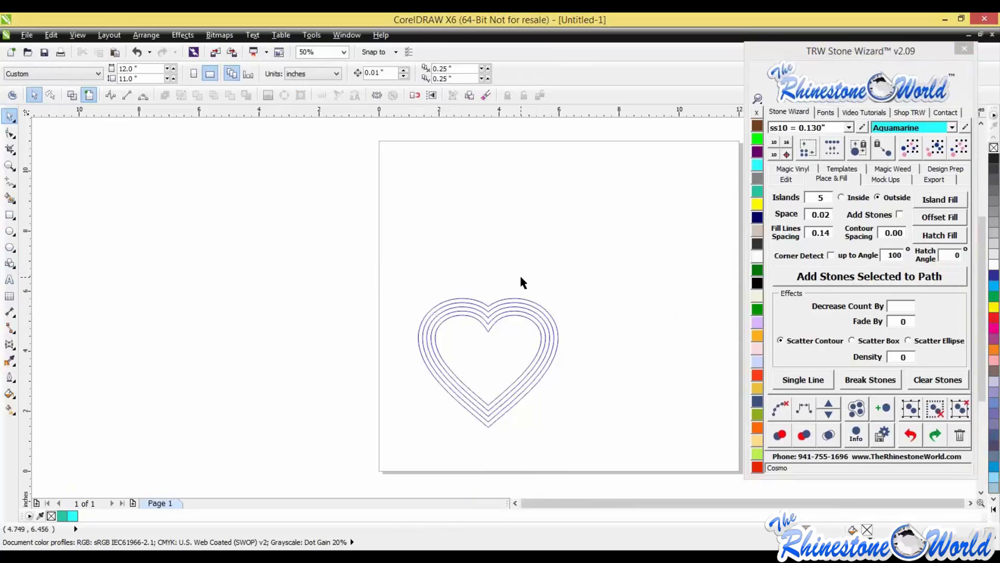
drag(384, 256, 615, 455)
key(Delete)
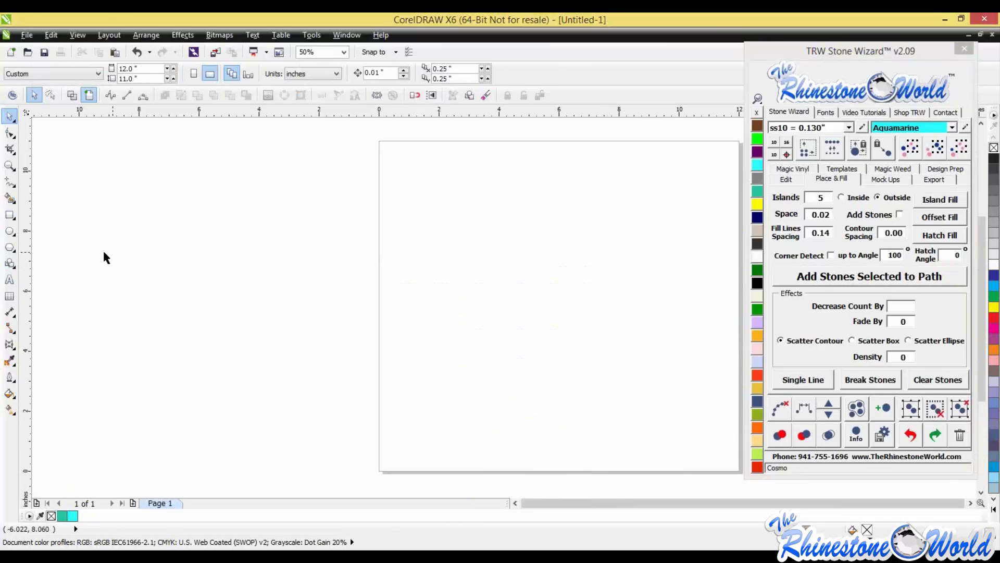
Step: Add the artistic text "TRW" on the page and enlarge it to about 6.2 by 2.0 inches
click(9, 279)
click(461, 210)
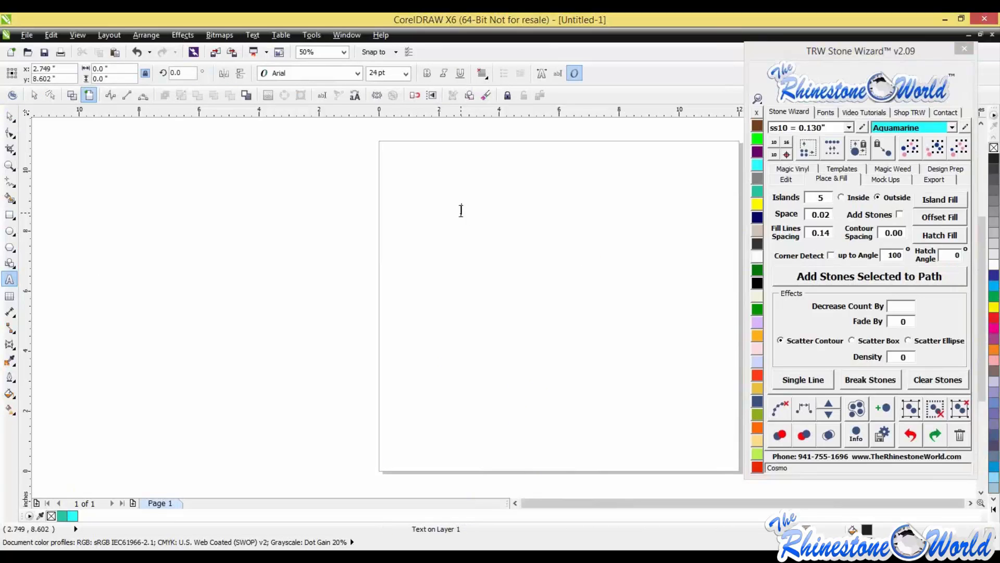
text(TRW)
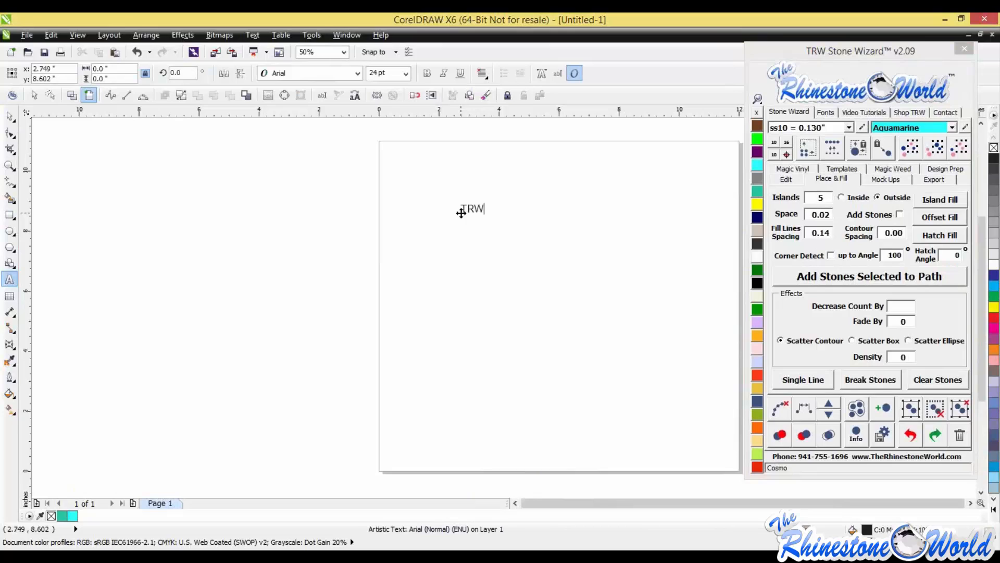
drag(488, 217, 651, 269)
Step: Change the TRW text to the College-Black font and reposition it lower on the page, toward its left edge
click(826, 112)
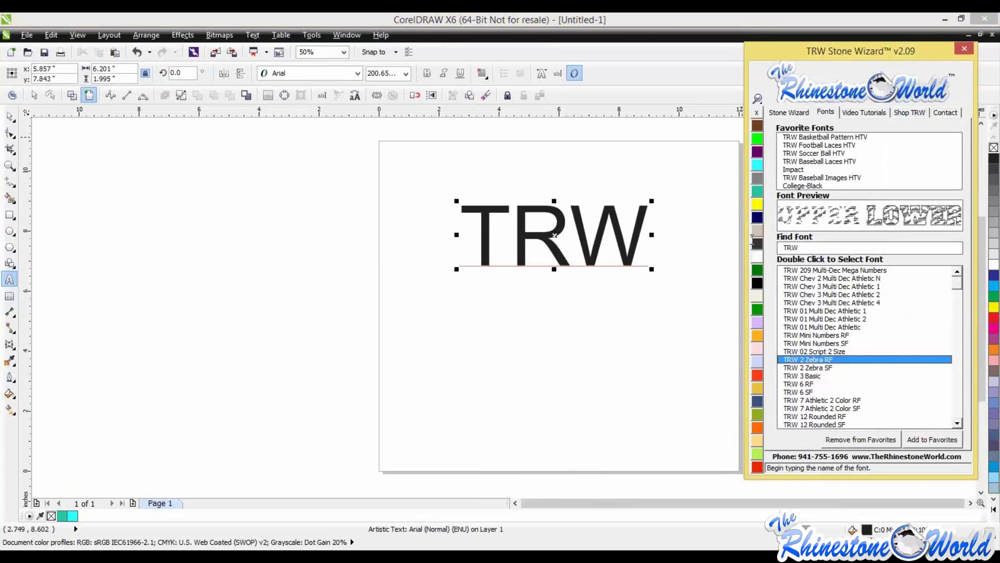
double_click(808, 250)
text(COLL)
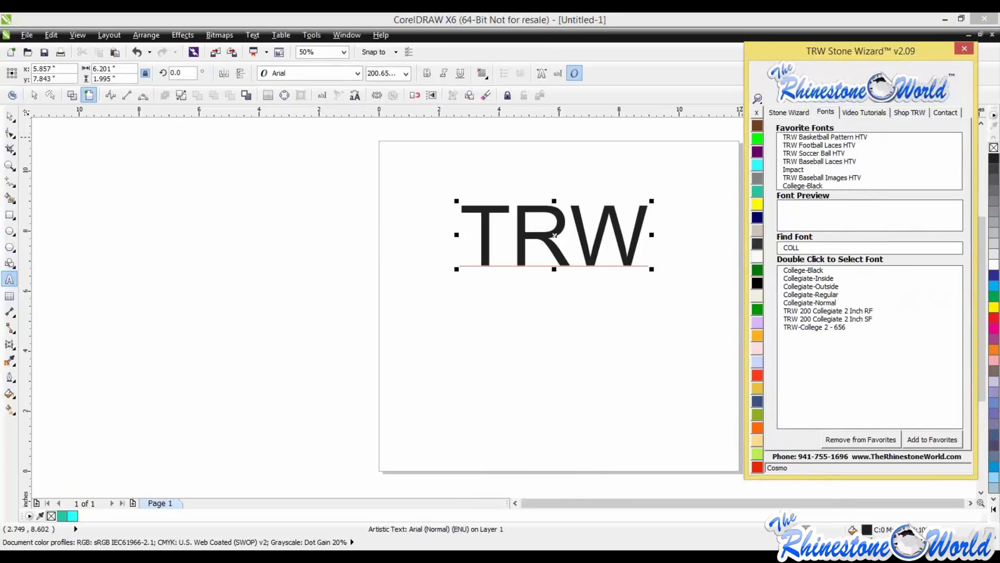
double_click(787, 270)
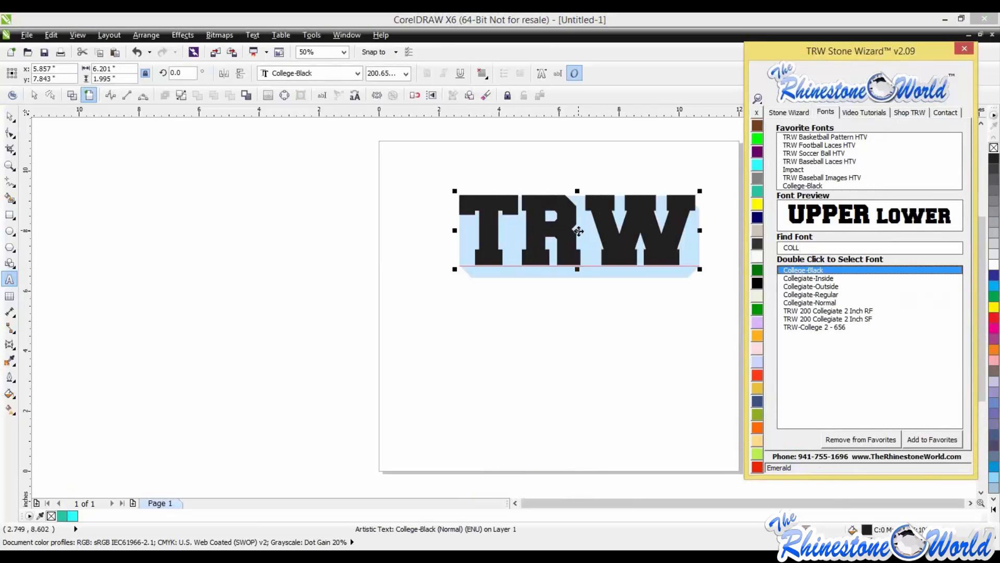
drag(578, 231, 491, 320)
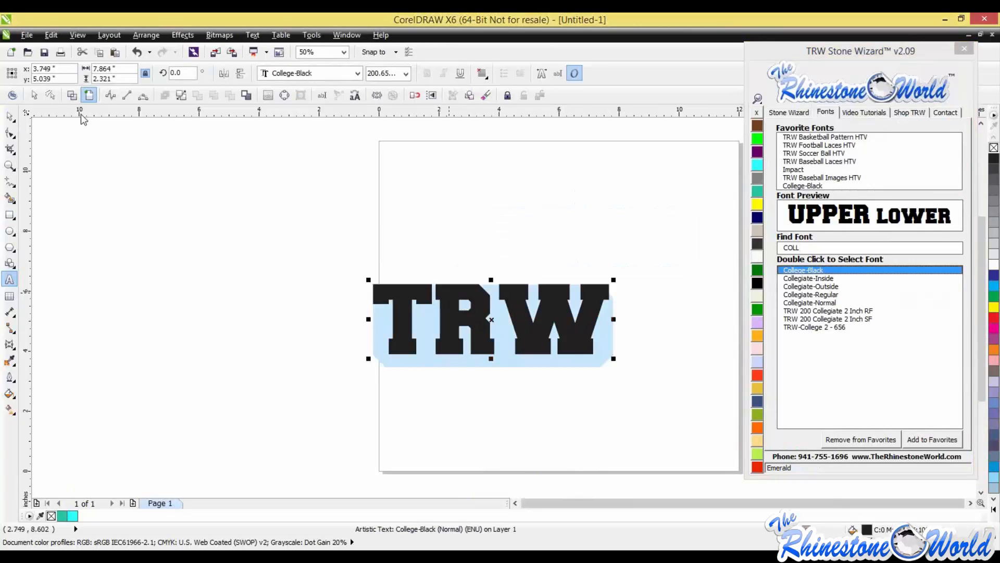
click(9, 115)
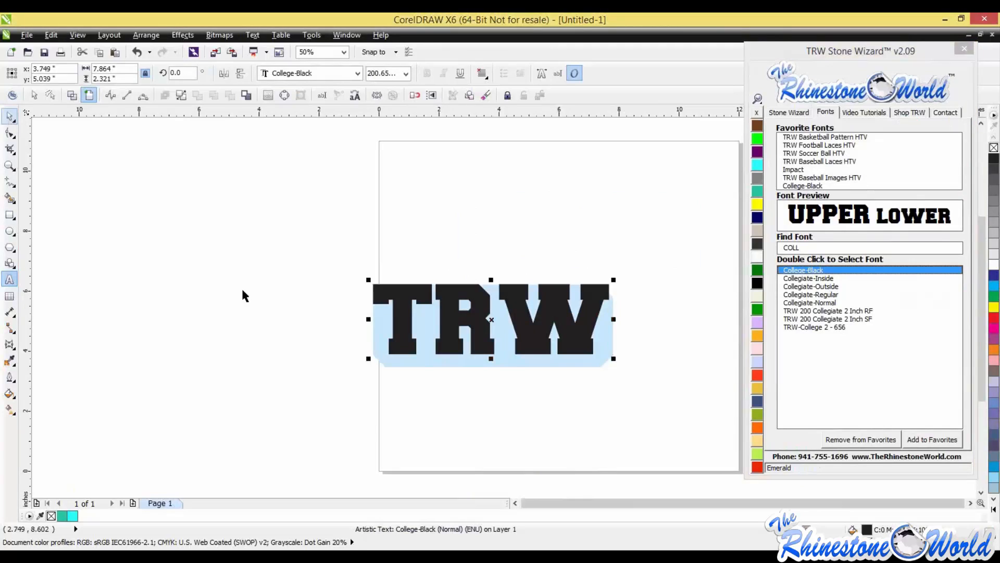
Step: For the TRW text, set Islands to 1, turn on Add Stones and set Contour Spacing to 0.14
click(484, 302)
click(789, 112)
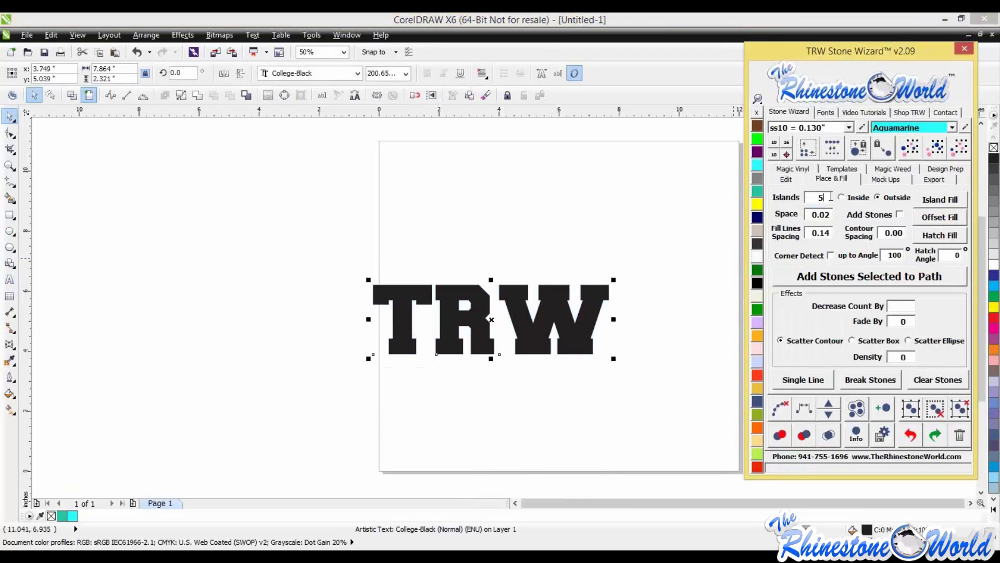
double_click(799, 197)
text(1)
click(900, 214)
double_click(902, 233)
text(0.14)
Step: Apply Island Fill to the TRW text to outline it with ss10 Aquamarine stones
click(620, 296)
scroll(589, 299, up, 2)
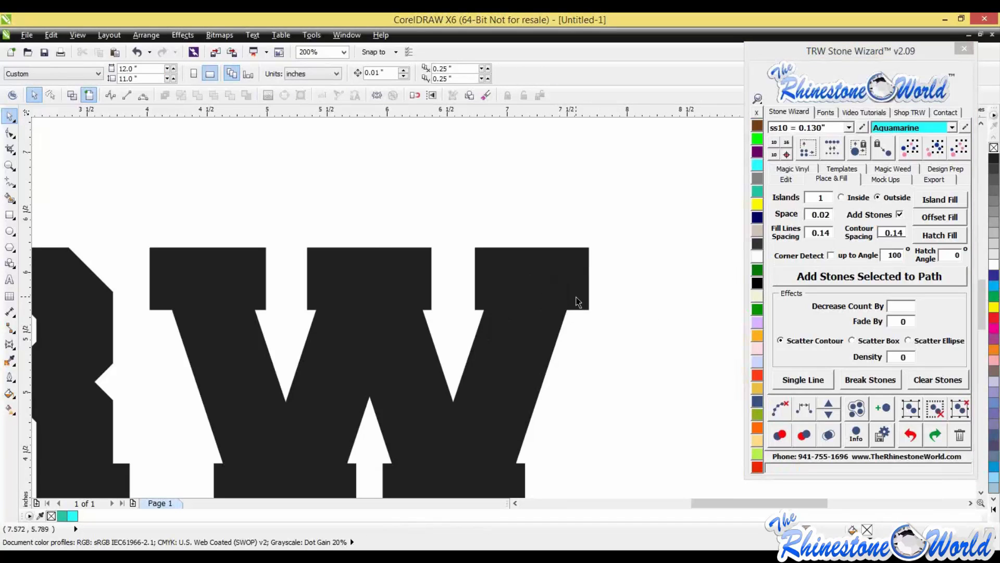
scroll(579, 300, down, 1)
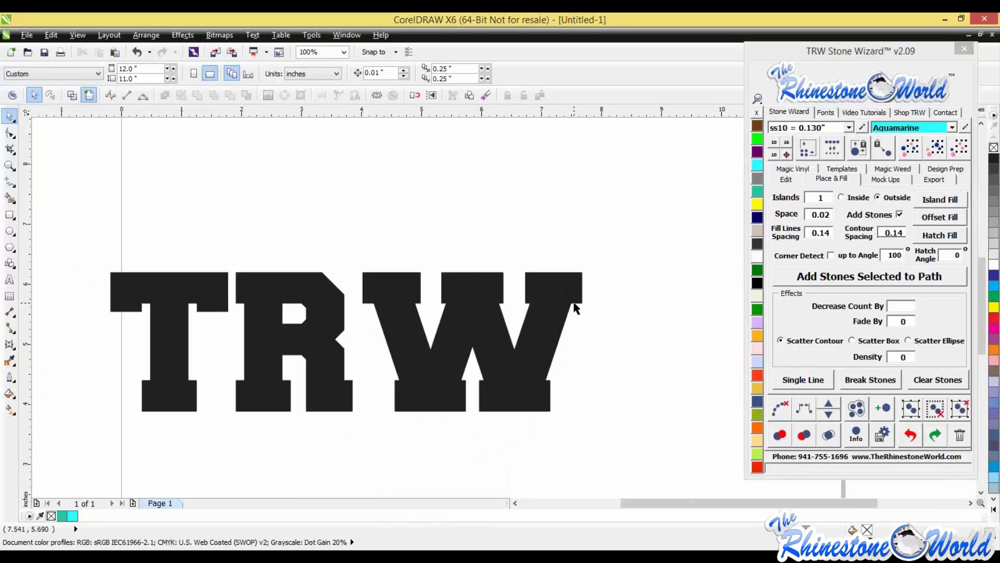
scroll(575, 308, up, 1)
scroll(577, 288, down, 1)
click(566, 319)
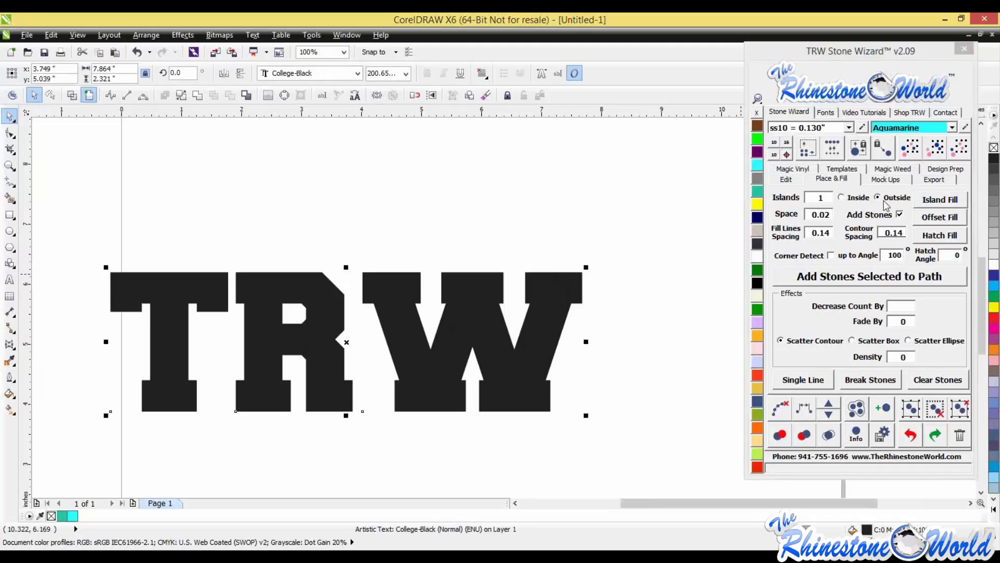
click(920, 203)
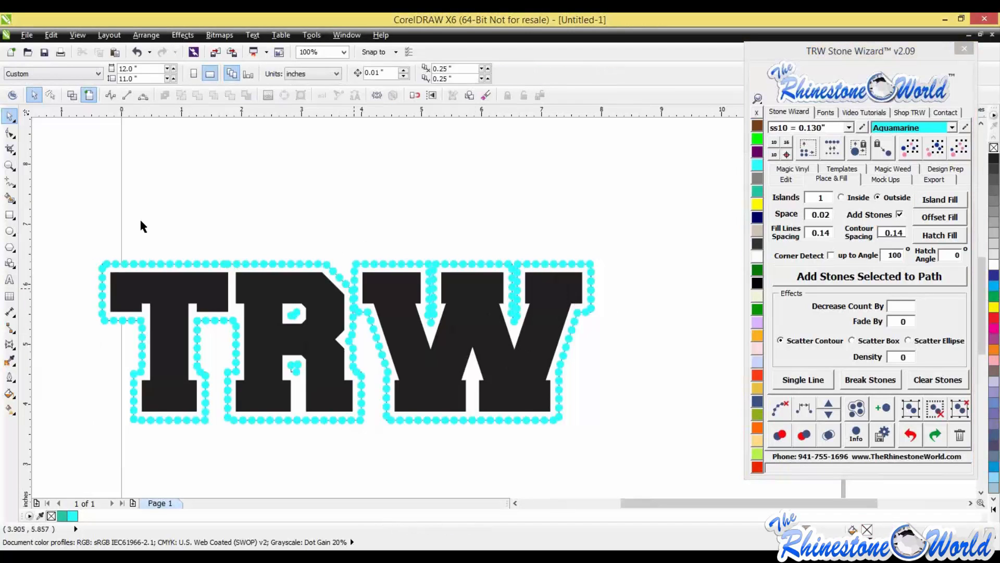
Step: Clear the paths beneath the Aquamarine stones around the whole TRW design
drag(89, 223, 641, 444)
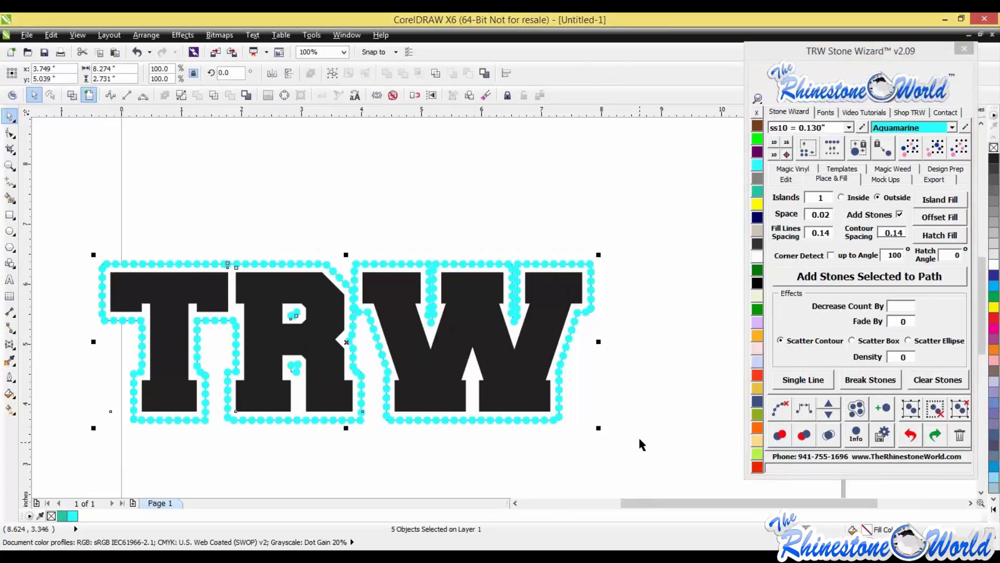
click(658, 401)
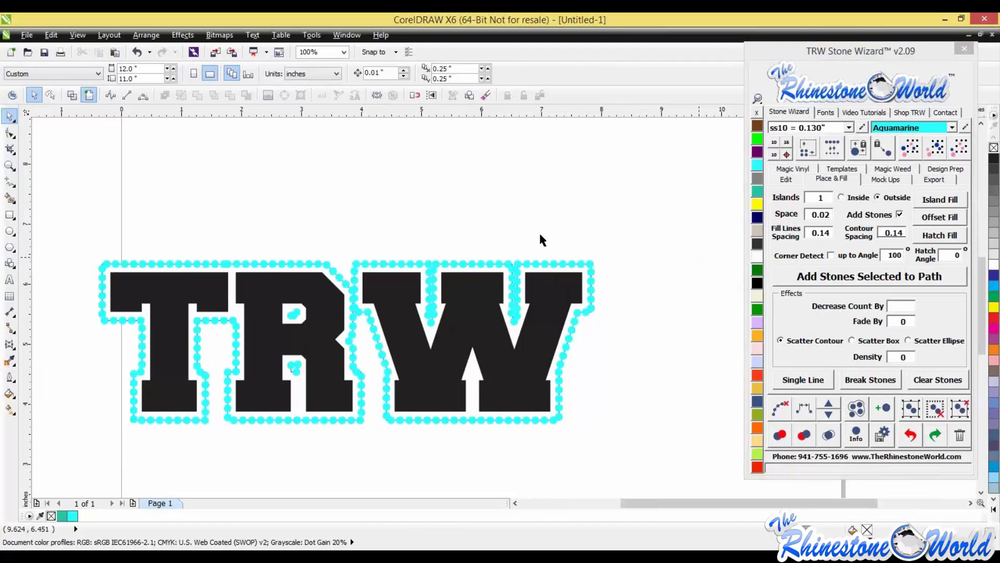
drag(55, 234, 646, 445)
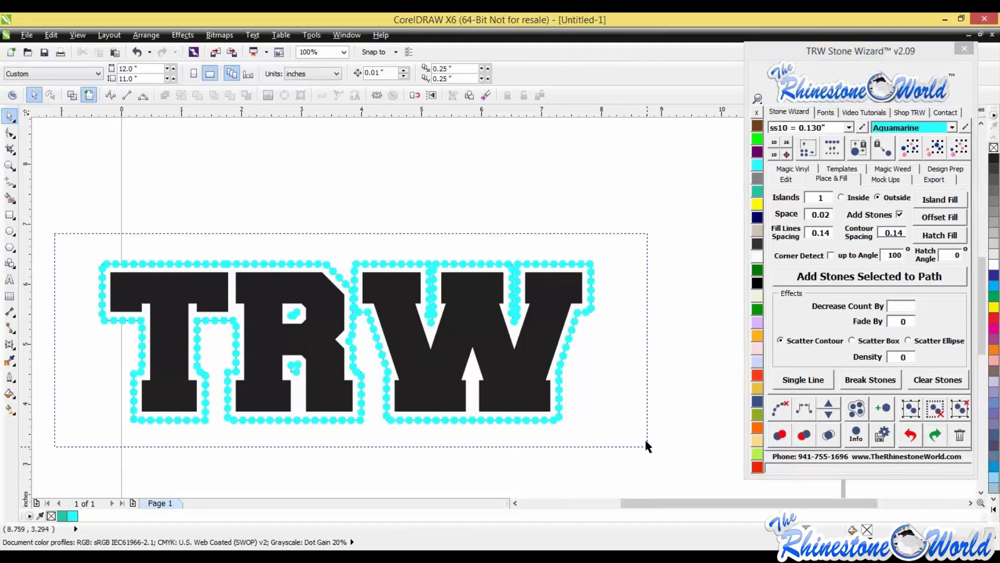
click(782, 409)
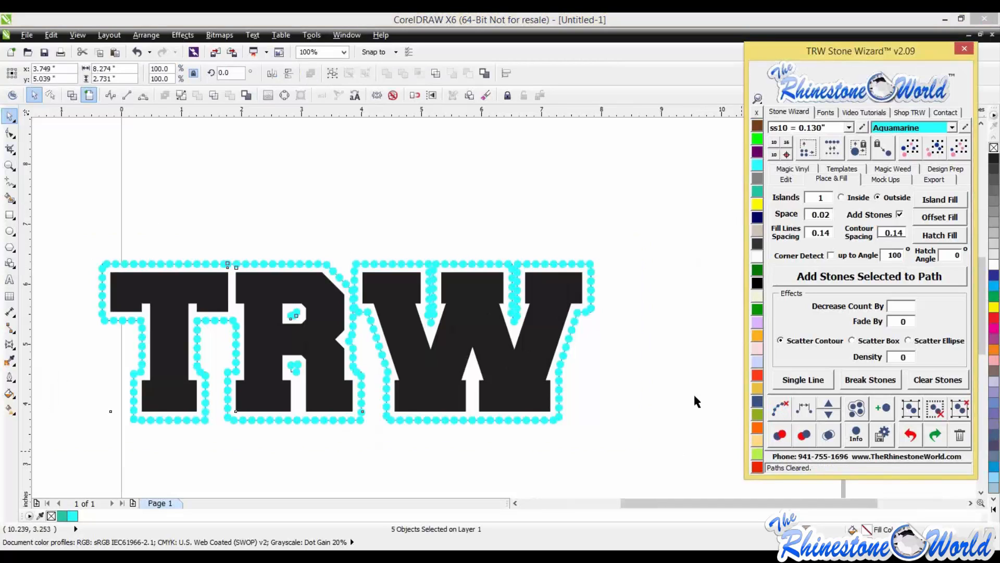
click(676, 391)
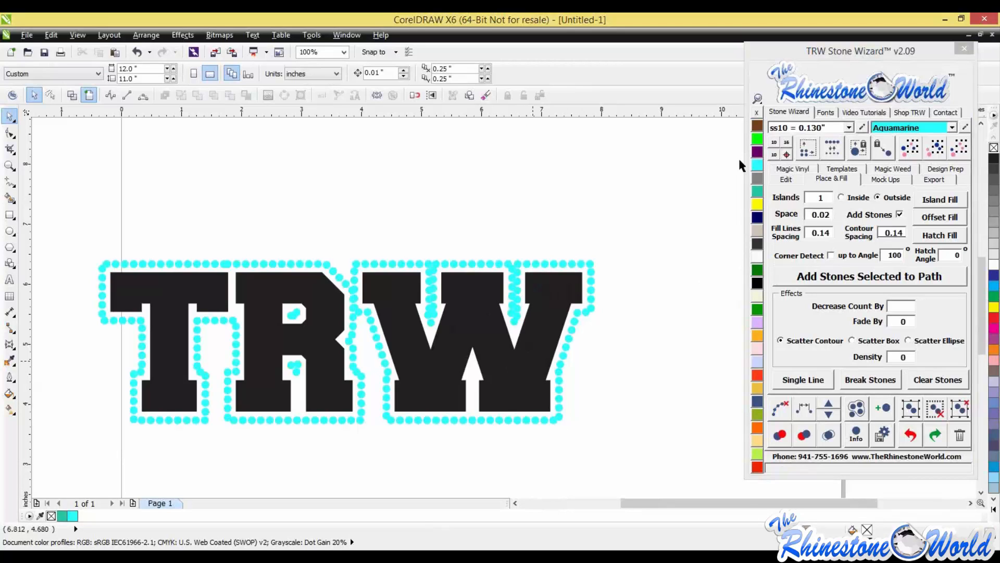
Step: For the TRW text, choose green TRW stones, clear Islands, select Inside, set Contour Spacing to 0.00 and turn on Corner Detect
click(758, 138)
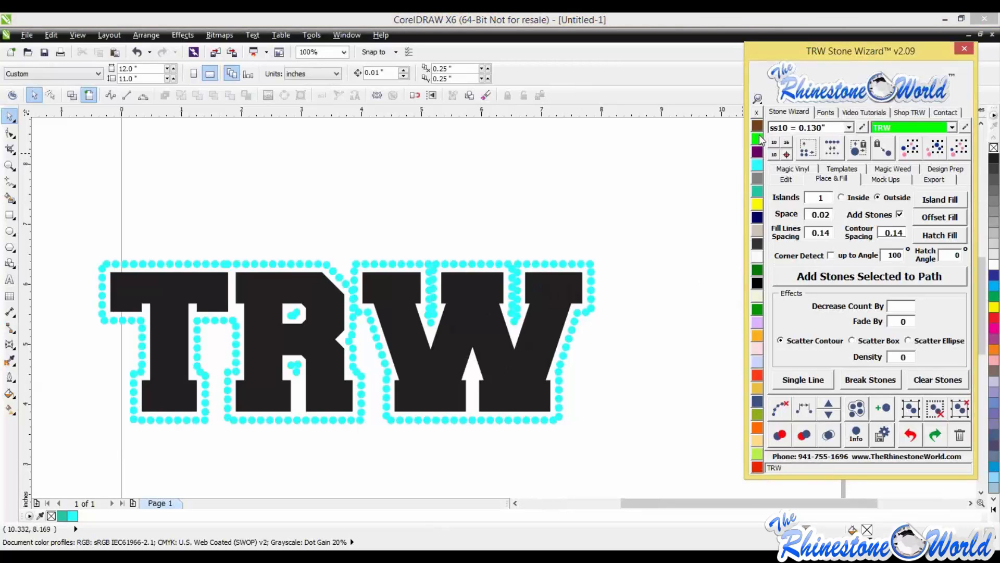
click(550, 293)
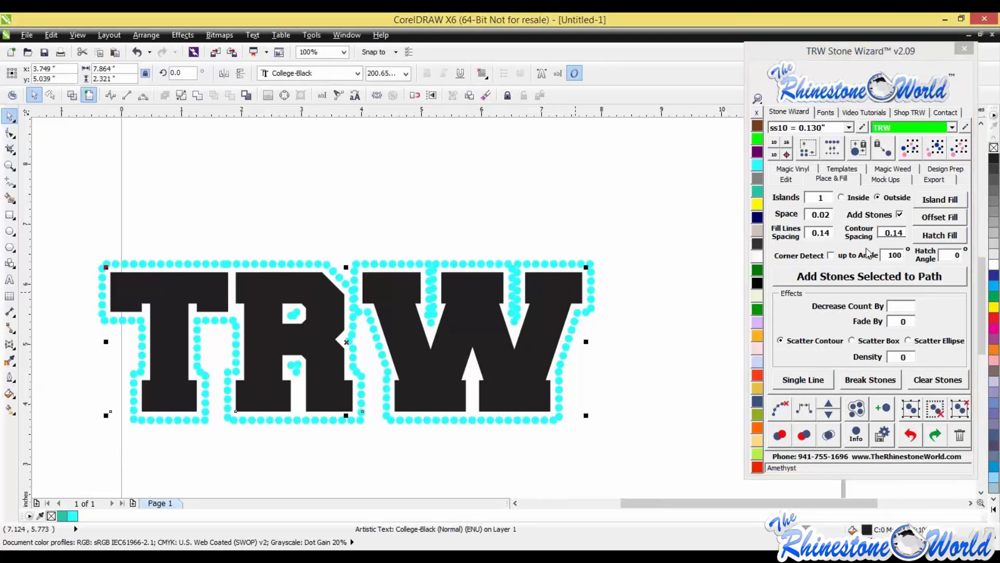
click(782, 202)
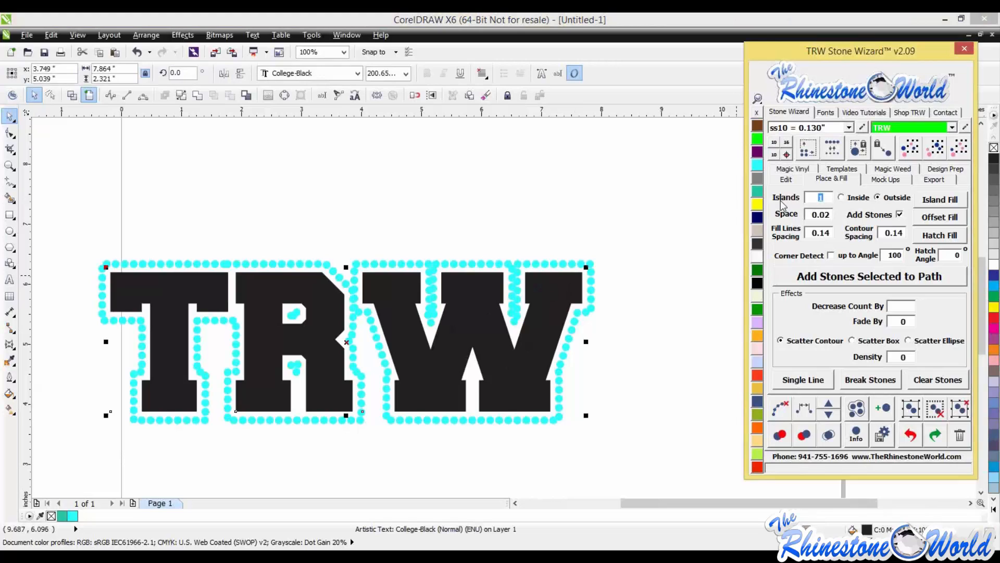
key(Delete)
click(841, 197)
click(901, 233)
key(BackSpace)
key(BackSpace)
text(00)
click(833, 256)
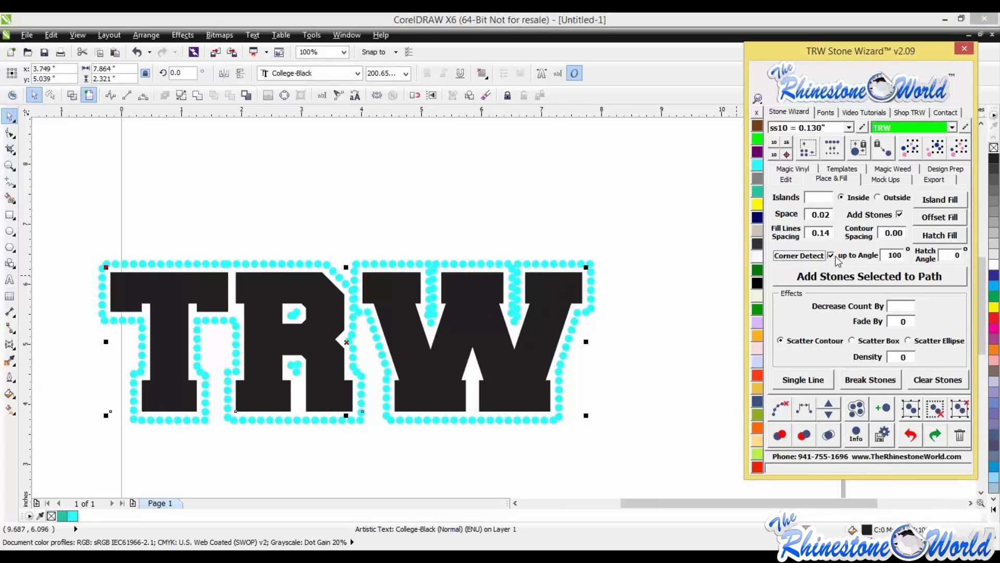
Step: Apply Hatch Fill to the TRW text with ss10 green TRW stones and clear the paths from the whole design
click(934, 238)
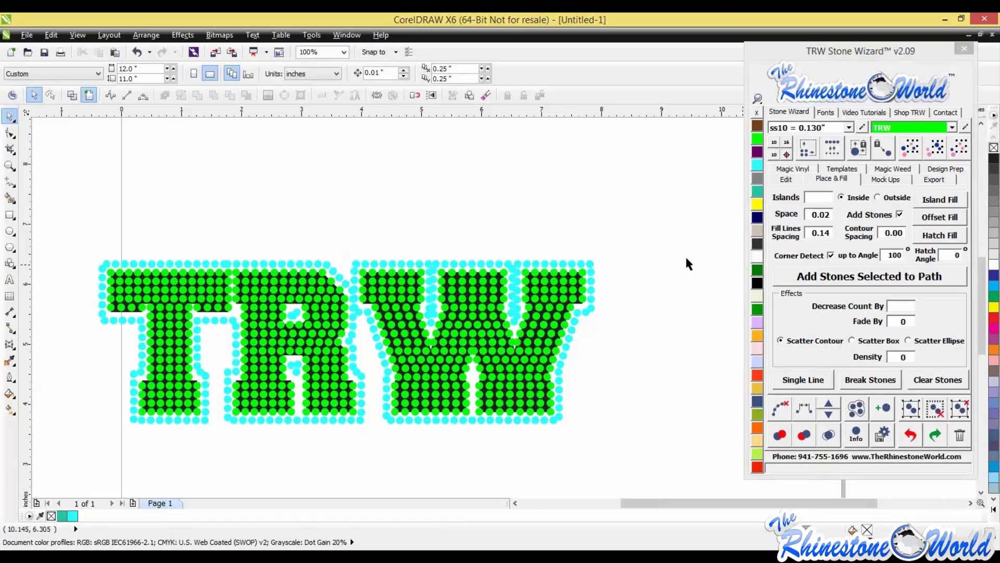
scroll(540, 287, up, 1)
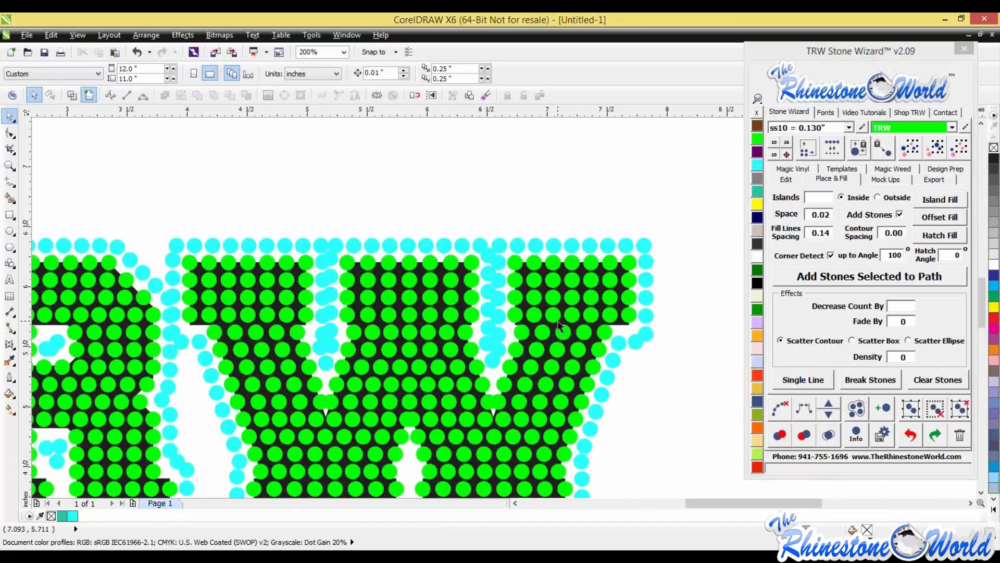
scroll(559, 326, down, 1)
scroll(277, 310, up, 1)
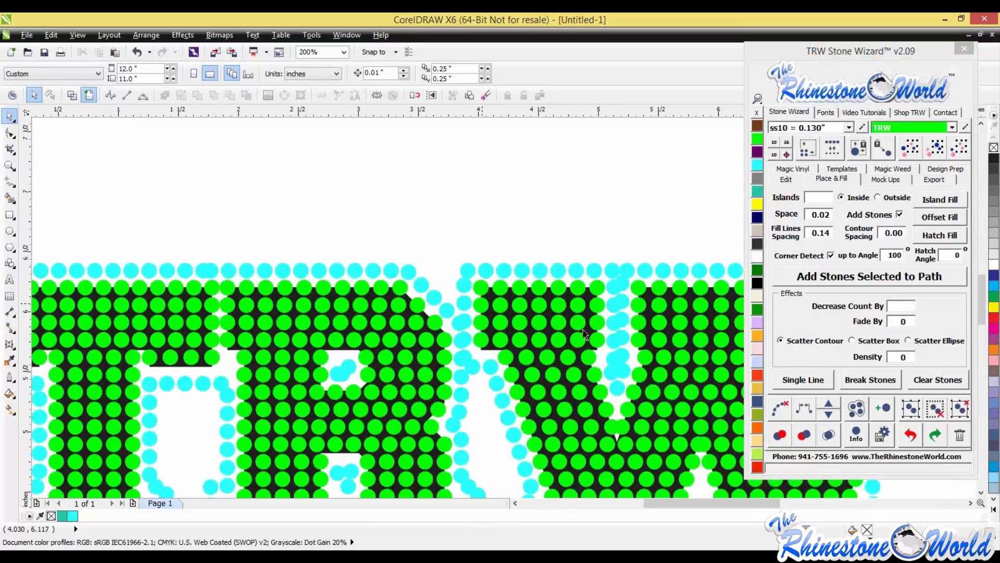
scroll(277, 310, down, 1)
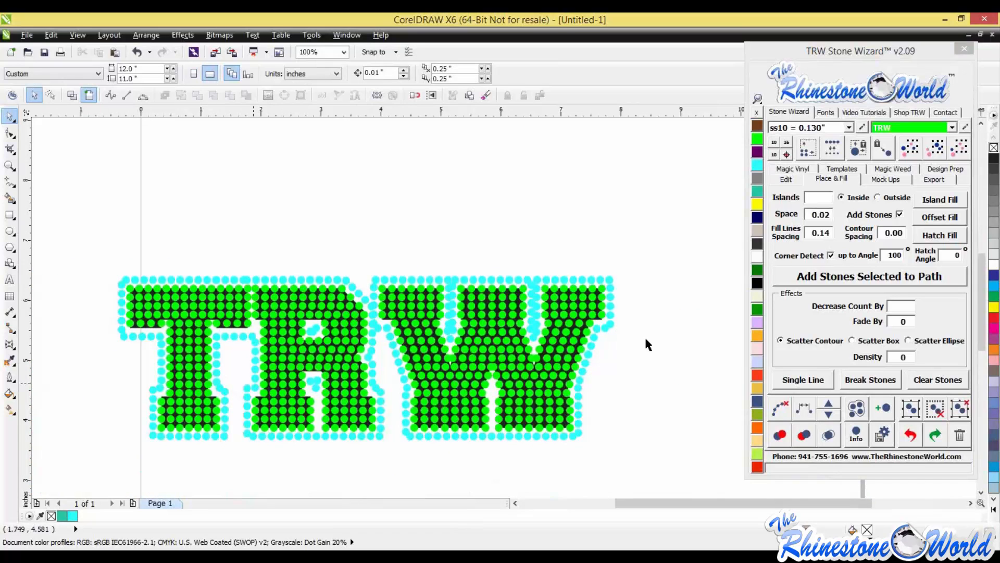
drag(103, 241, 654, 465)
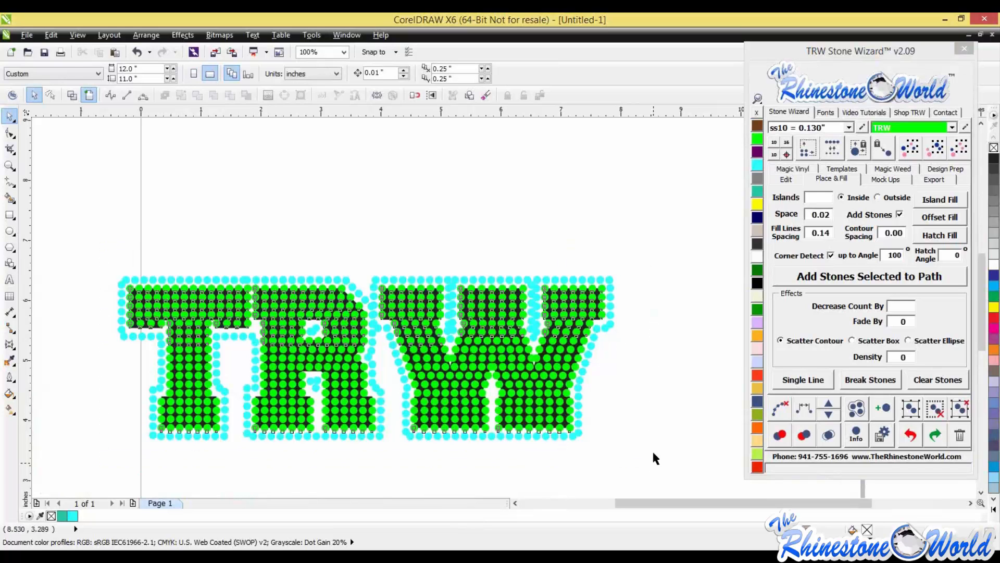
click(782, 413)
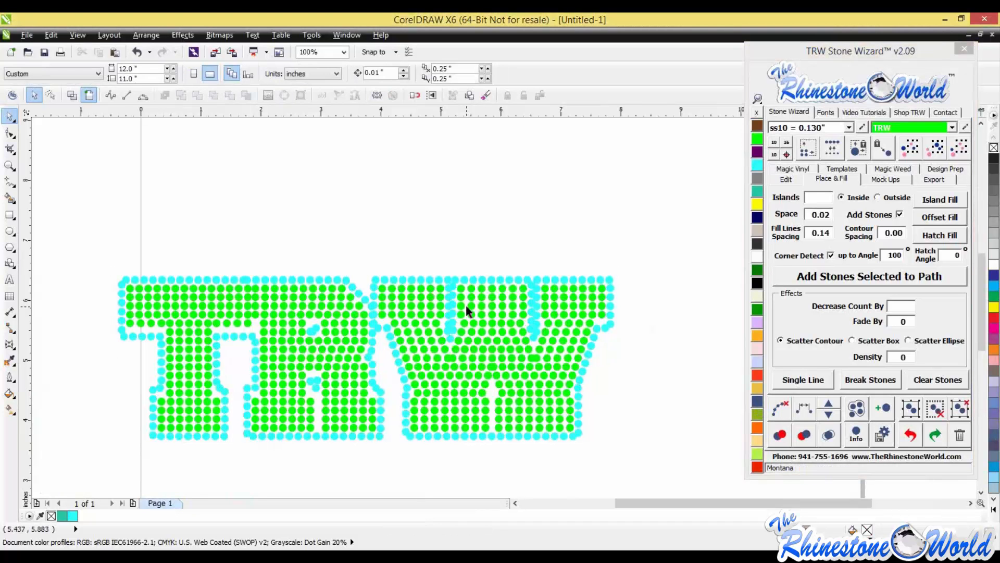
Step: Remove the overlapping stones from the whole TRW design
scroll(468, 306, down, 1)
scroll(503, 301, up, 3)
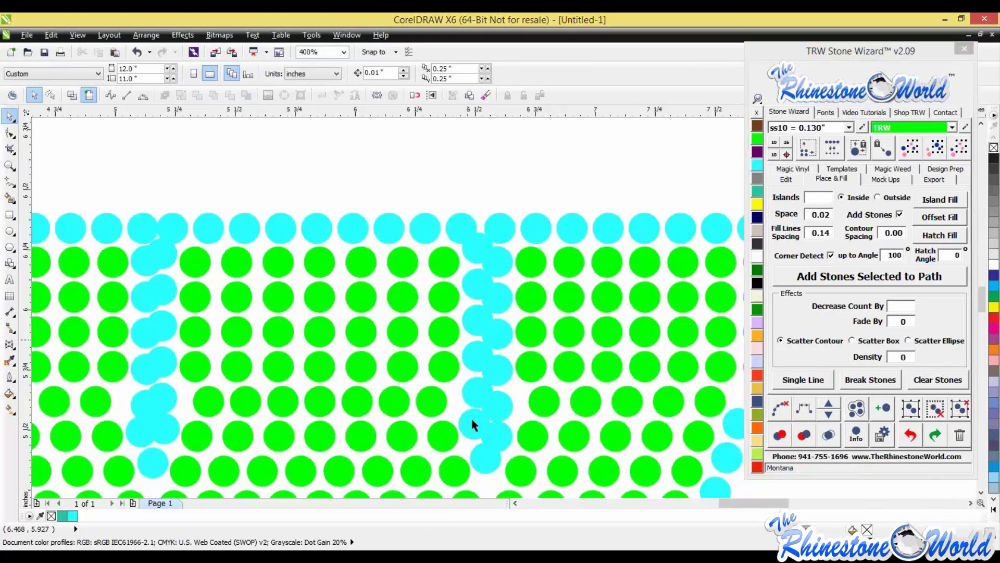
scroll(473, 425, down, 3)
scroll(425, 290, up, 2)
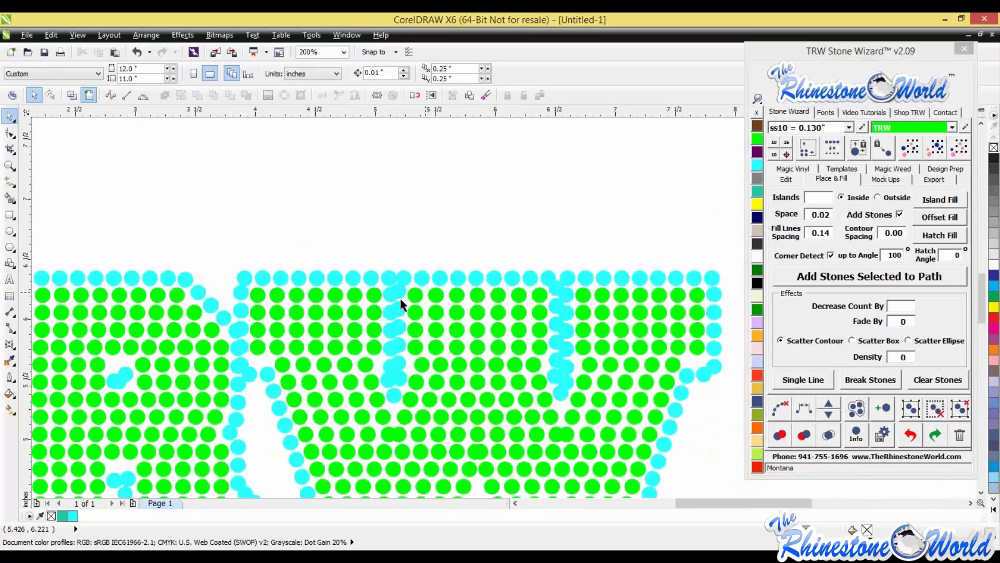
scroll(401, 304, down, 2)
drag(188, 264, 531, 409)
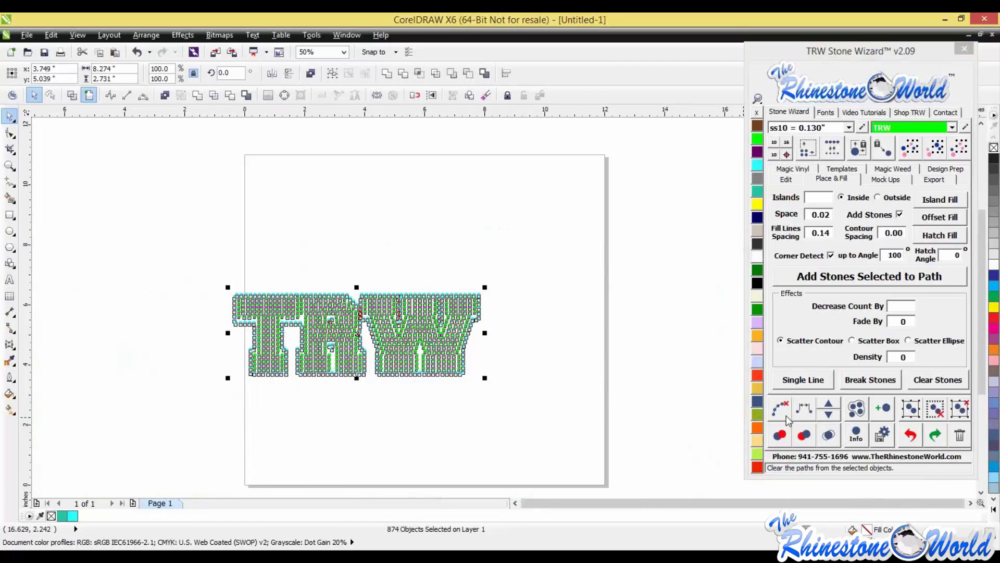
click(828, 439)
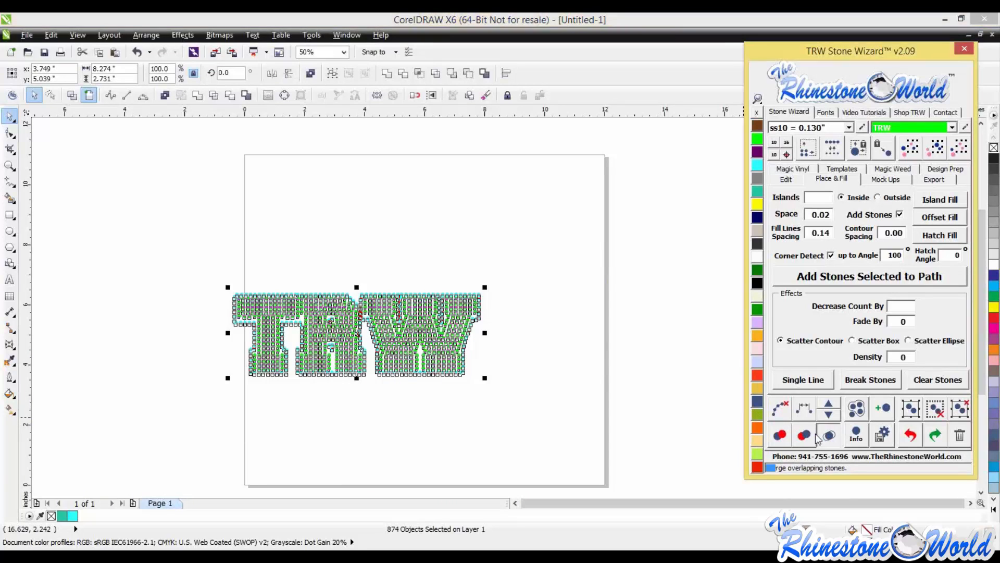
Step: Examine the stone spacing between the W strokes, inside the R and across the whole TRW design
scroll(467, 315, up, 3)
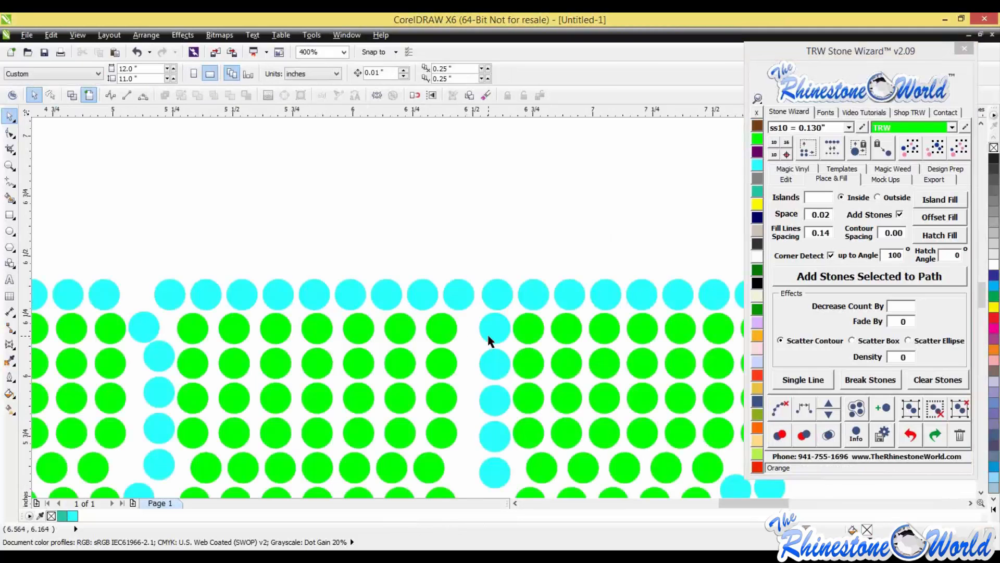
scroll(409, 373, down, 2)
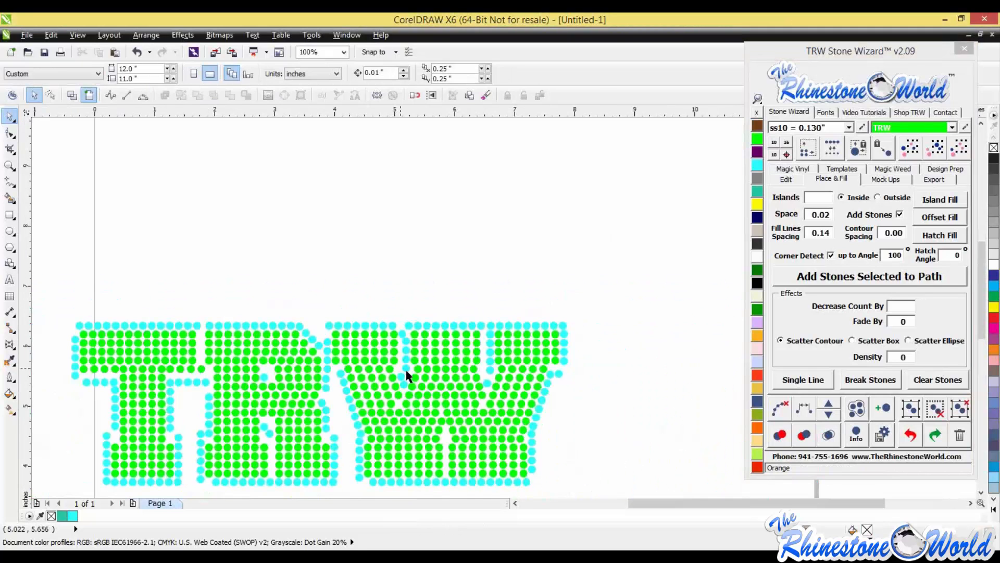
scroll(406, 374, up, 3)
scroll(406, 374, down, 3)
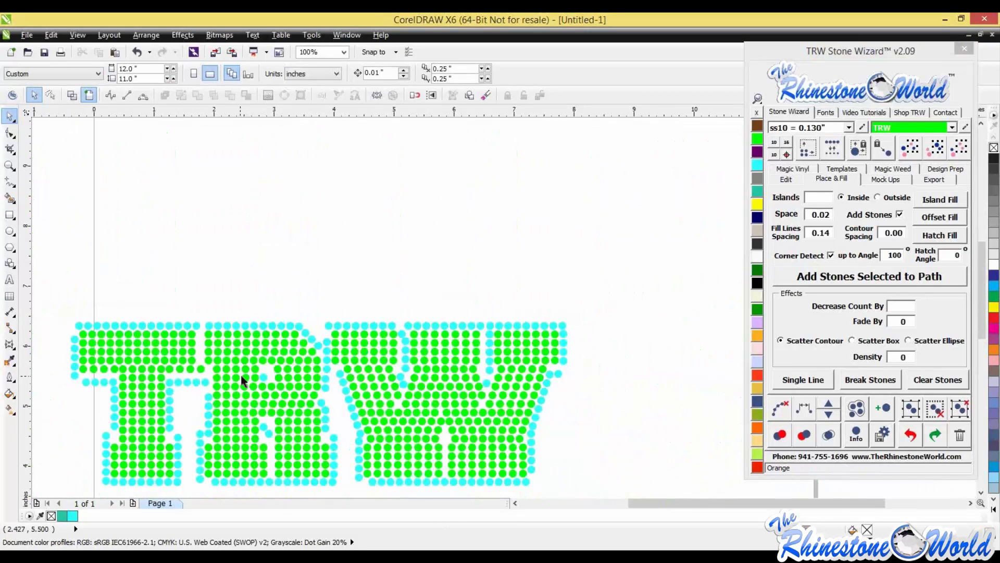
scroll(175, 386, down, 1)
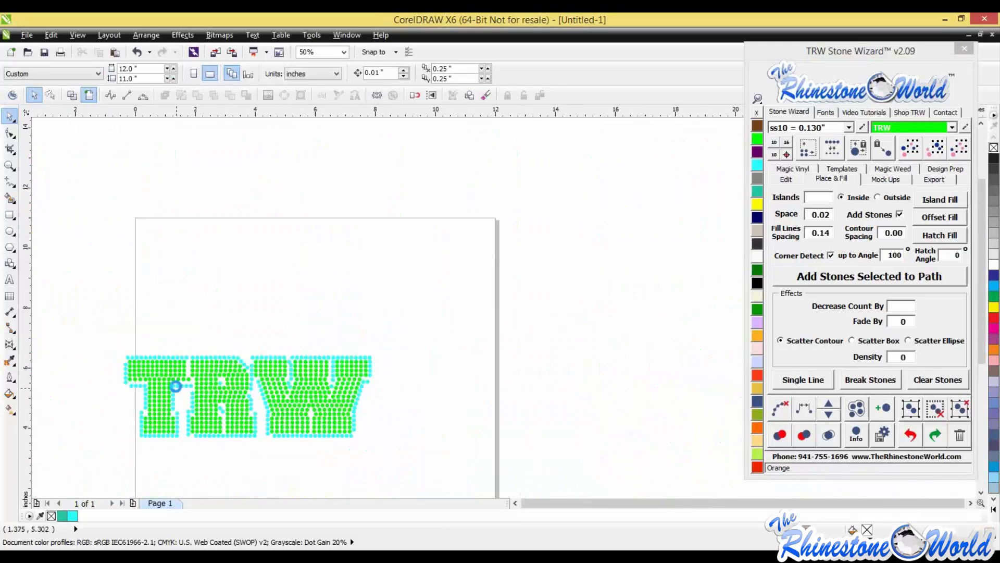
scroll(172, 384, down, 2)
scroll(180, 380, up, 2)
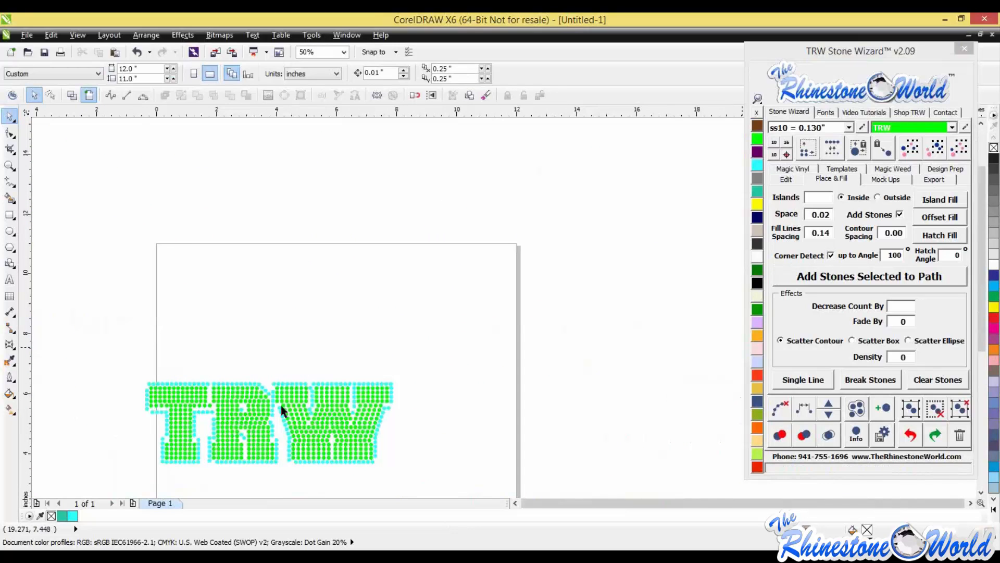
scroll(387, 408, down, 2)
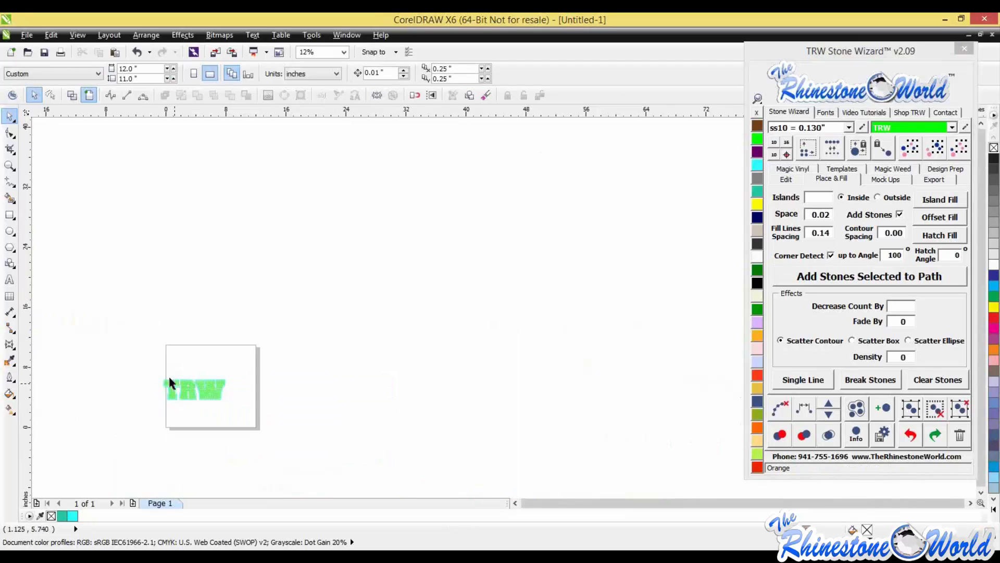
scroll(168, 374, up, 2)
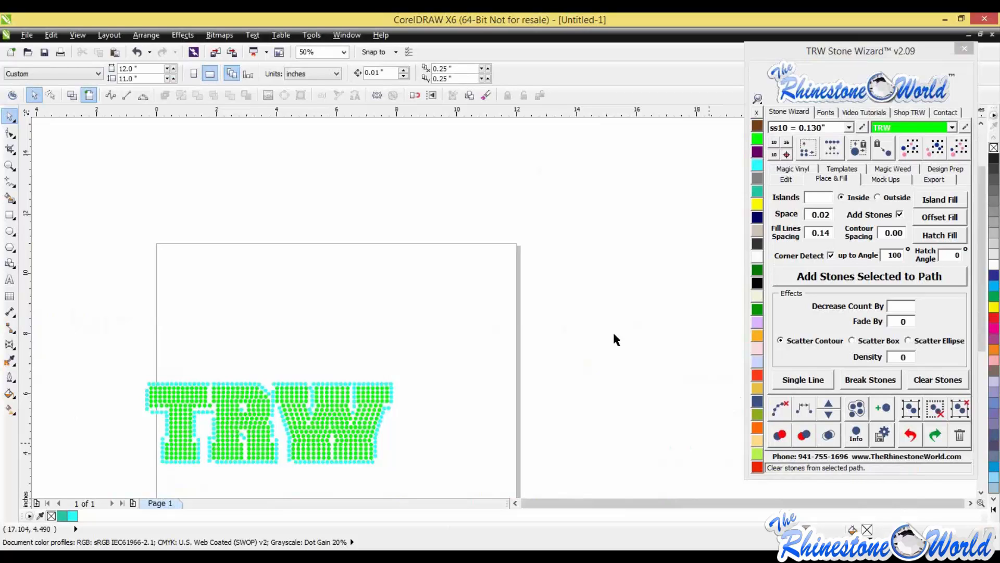
Step: Delete the TRW stone design and add the artistic text FOOTBALL near the upper middle of the page
drag(88, 356, 535, 446)
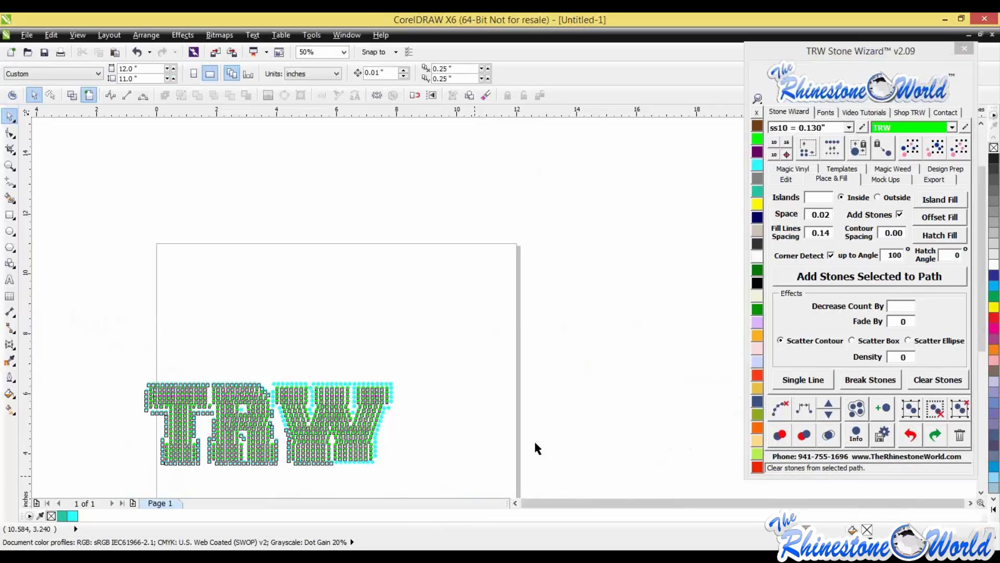
key(Delete)
key(F8)
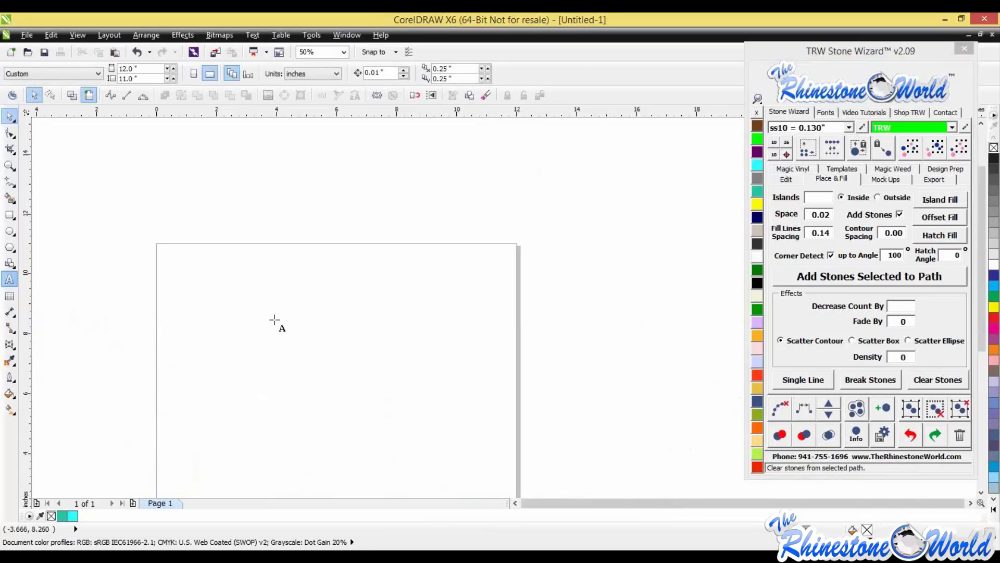
click(279, 311)
text(footba)
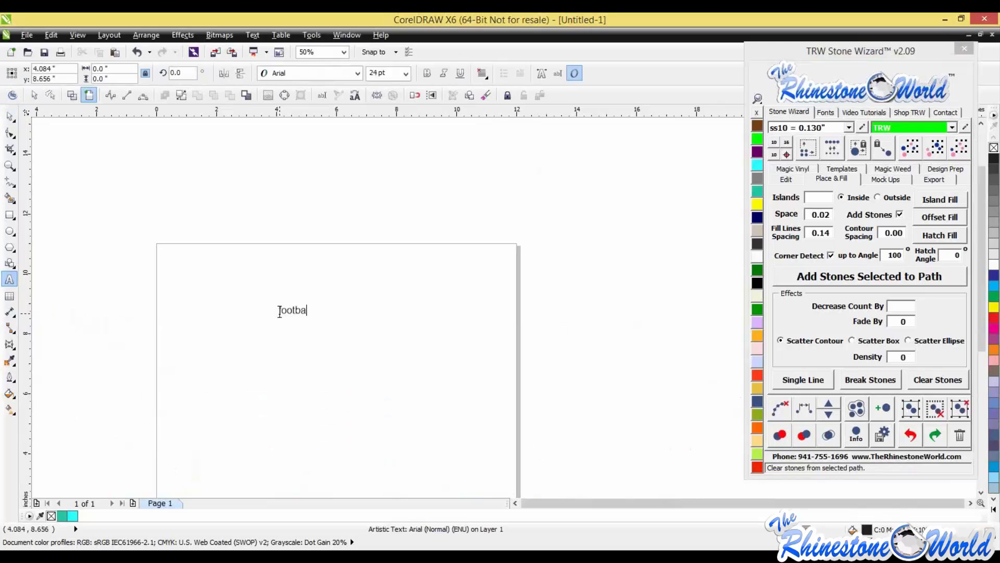
text(ll)
key(BackSpace)
key(BackSpace)
key(BackSpace)
key(BackSpace)
key(BackSpace)
key(BackSpace)
key(BackSpace)
key(BackSpace)
text(FOOTBALL)
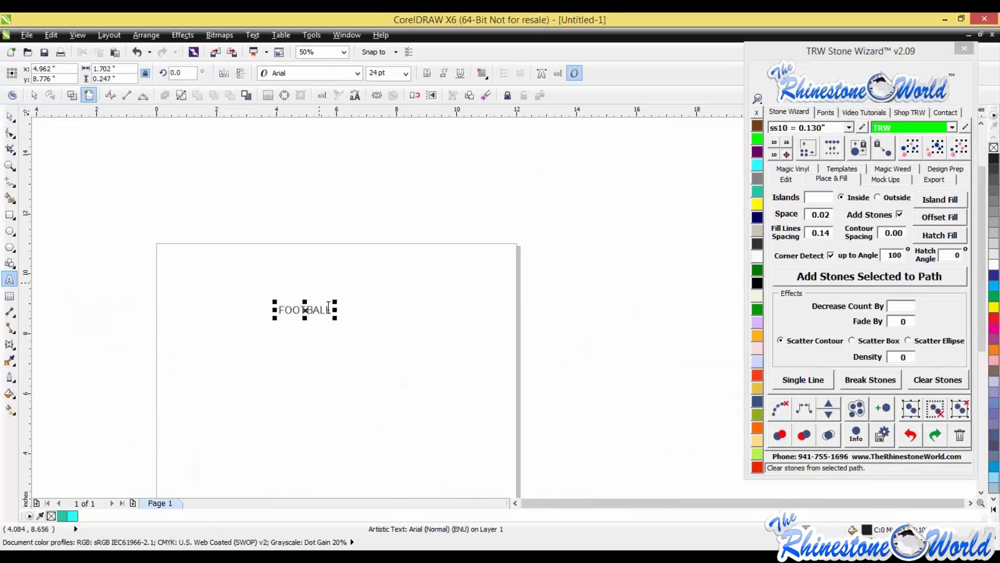
Step: Enlarge the FOOTBALL text to about 10.3 inches wide and move it within the page edges
drag(335, 318, 593, 358)
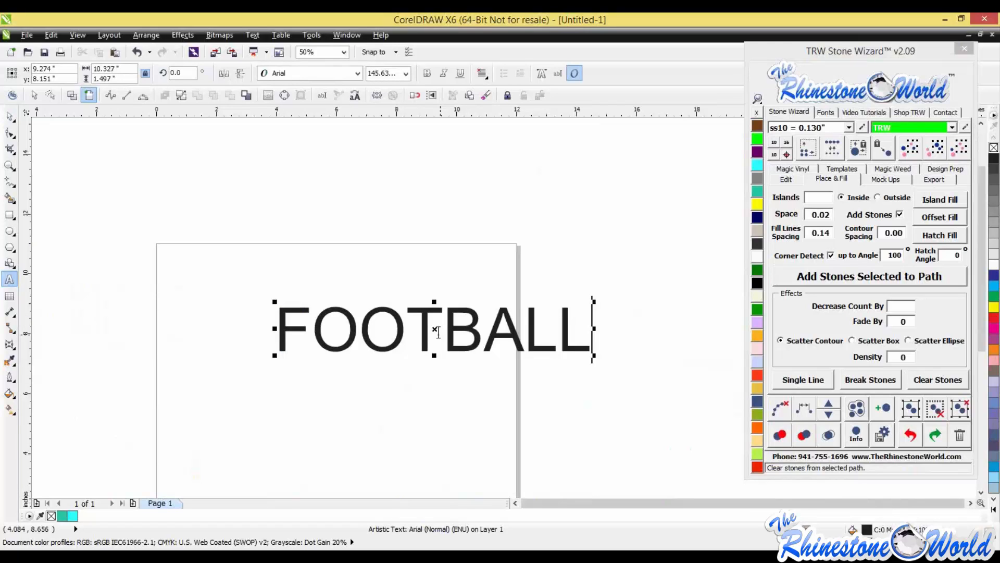
drag(335, 323, 237, 314)
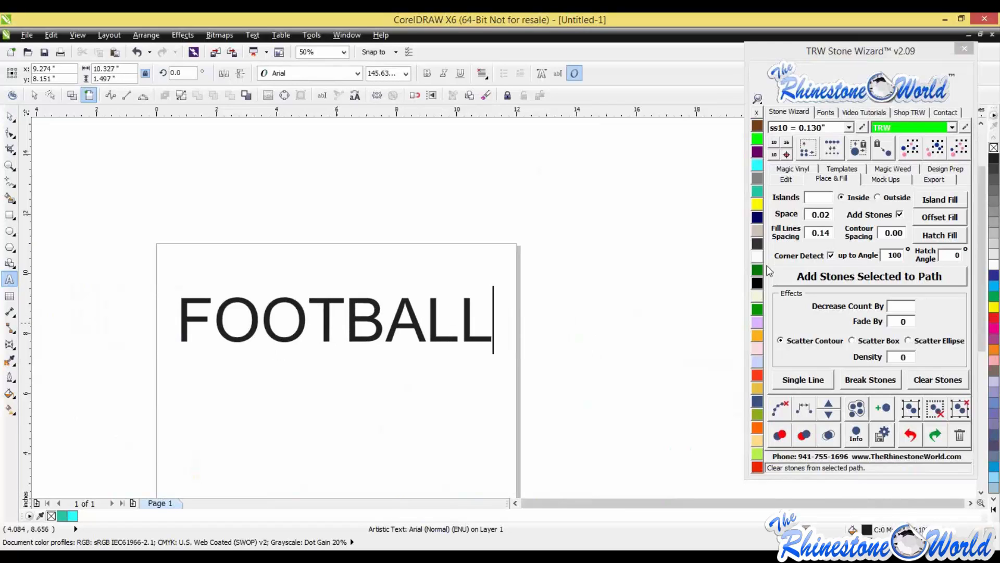
Step: Try adding ss10 green TRW stones along the FOOTBALL text's path with Corner Detect on, and undo it
click(836, 278)
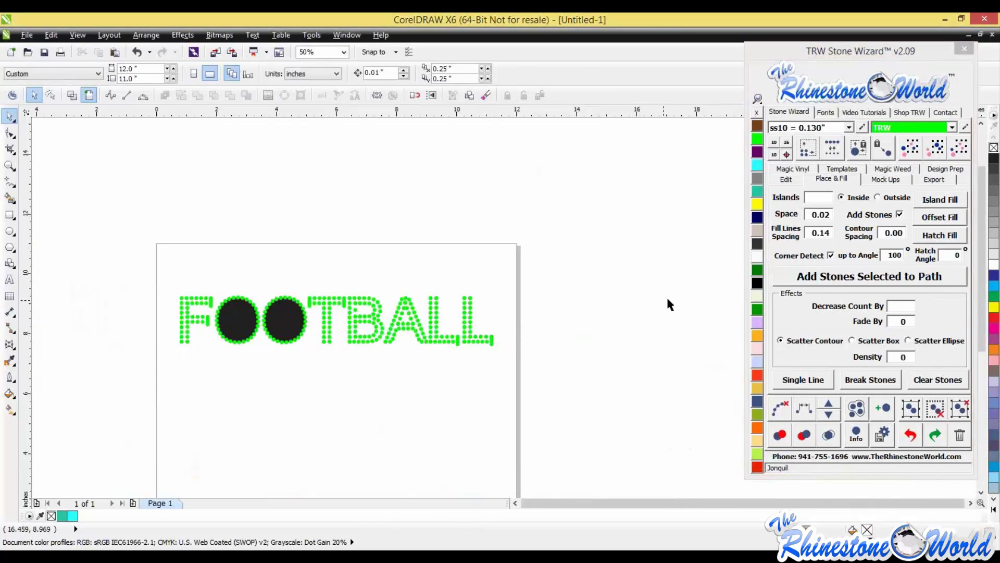
key(ctrl+z)
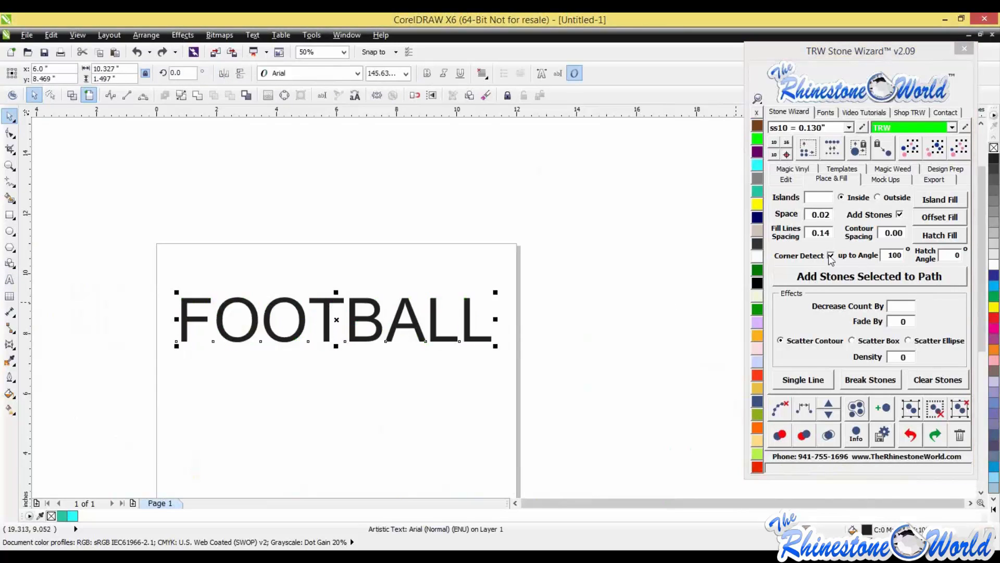
Step: Turn off Corner Detect and add ss10 green TRW stones along the FOOTBALL text's path
click(831, 256)
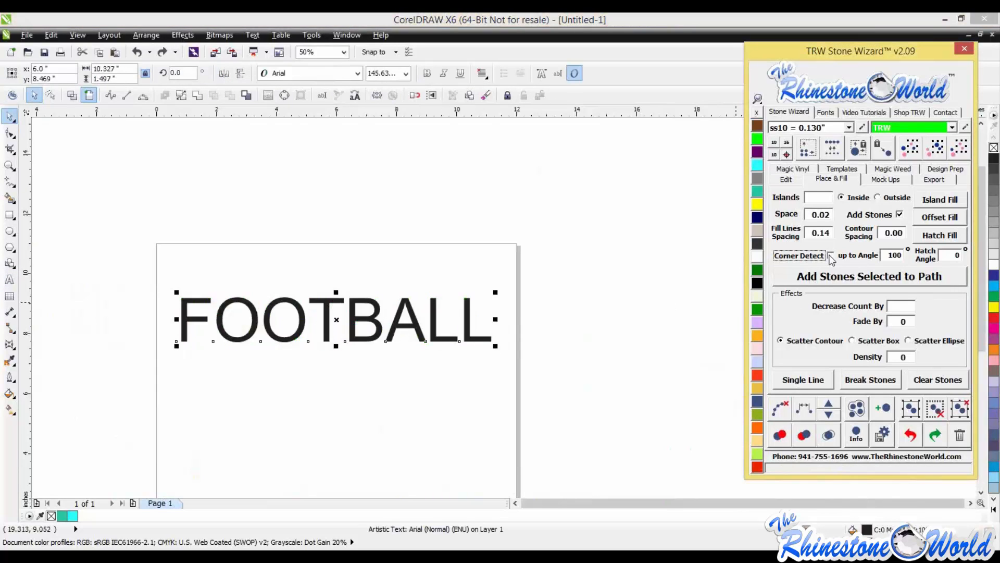
click(838, 283)
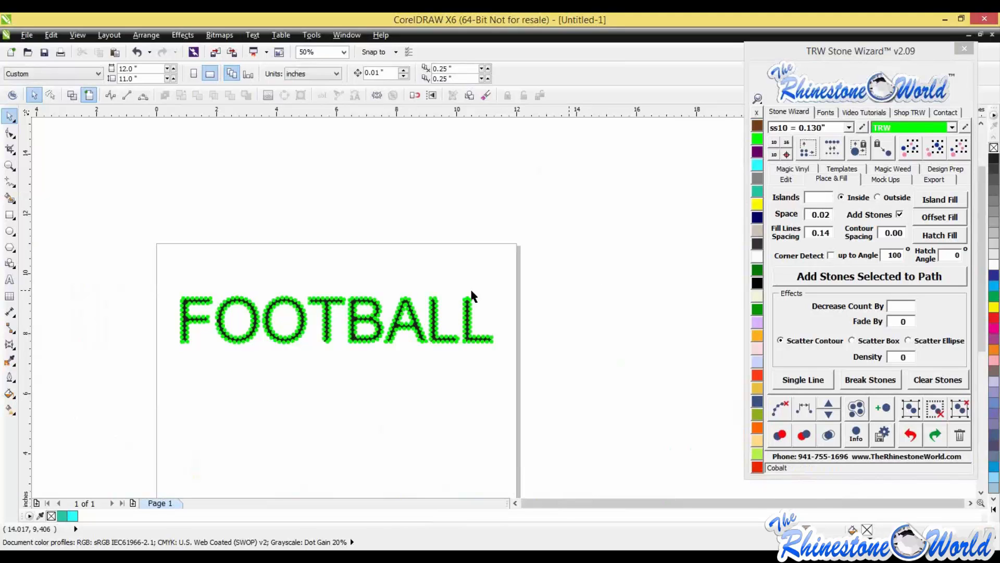
scroll(474, 300, up, 2)
scroll(498, 311, up, 3)
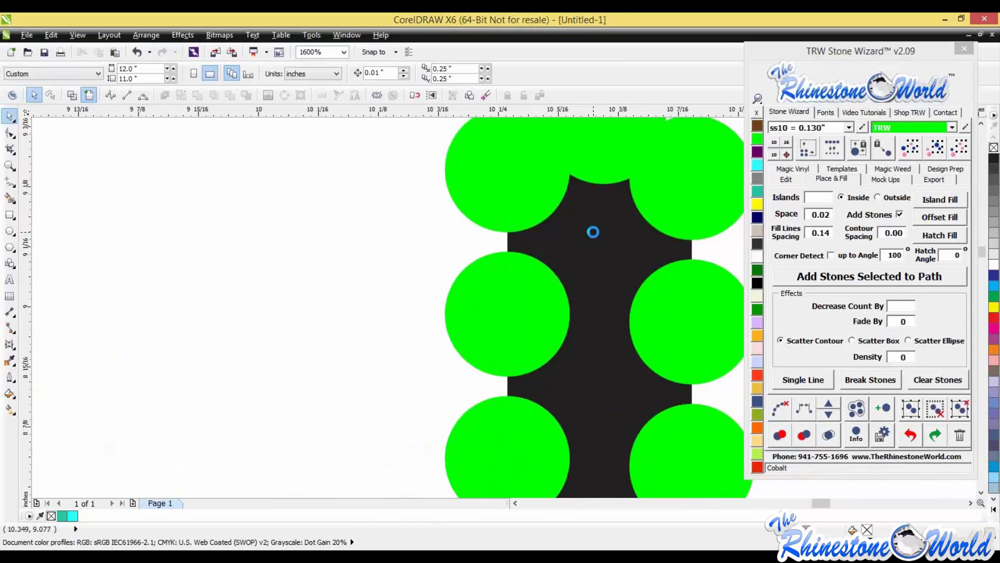
Step: Undo the stone placement on the FOOTBALL text
scroll(593, 232, down, 3)
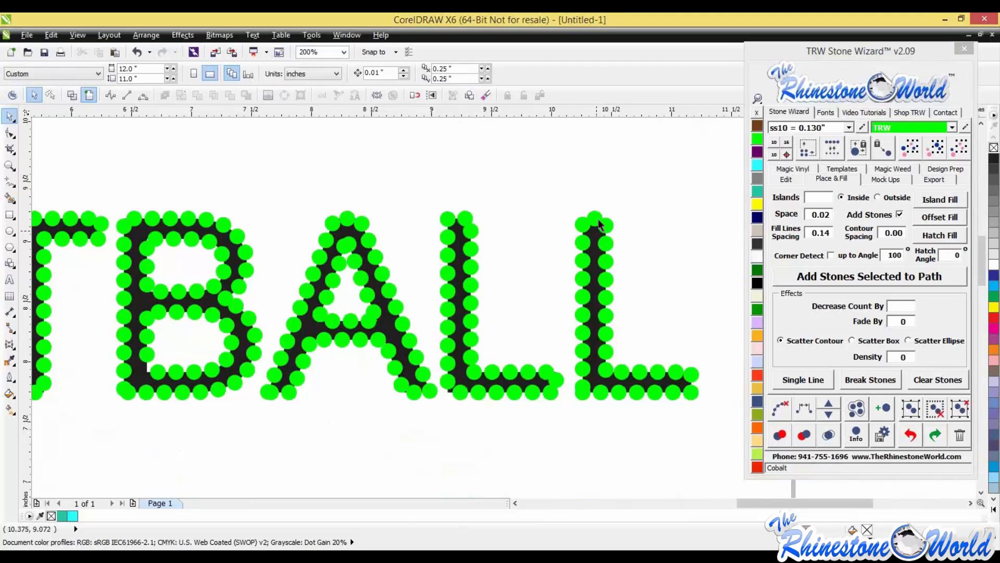
scroll(597, 253, down, 1)
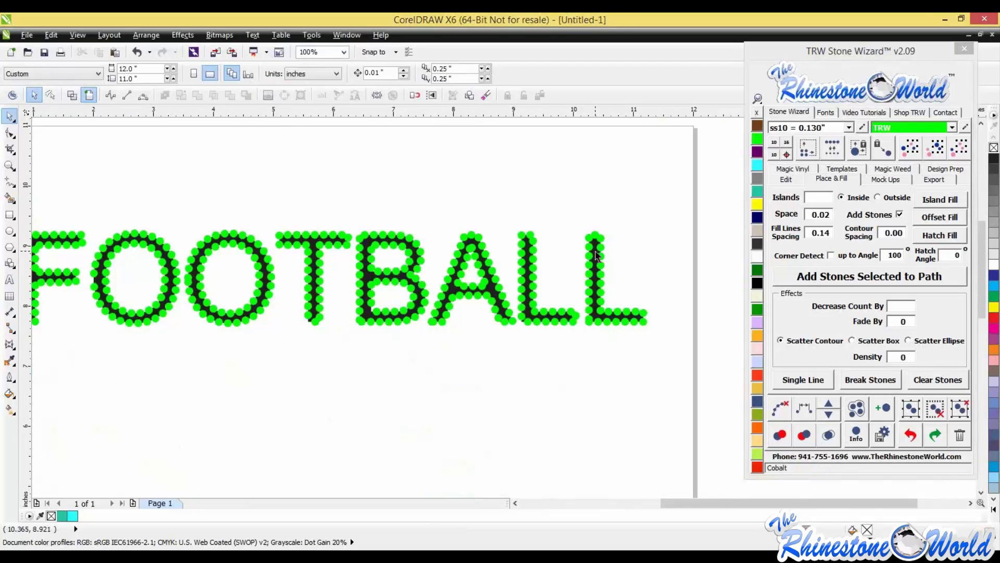
drag(596, 251, 588, 384)
scroll(589, 383, down, 2)
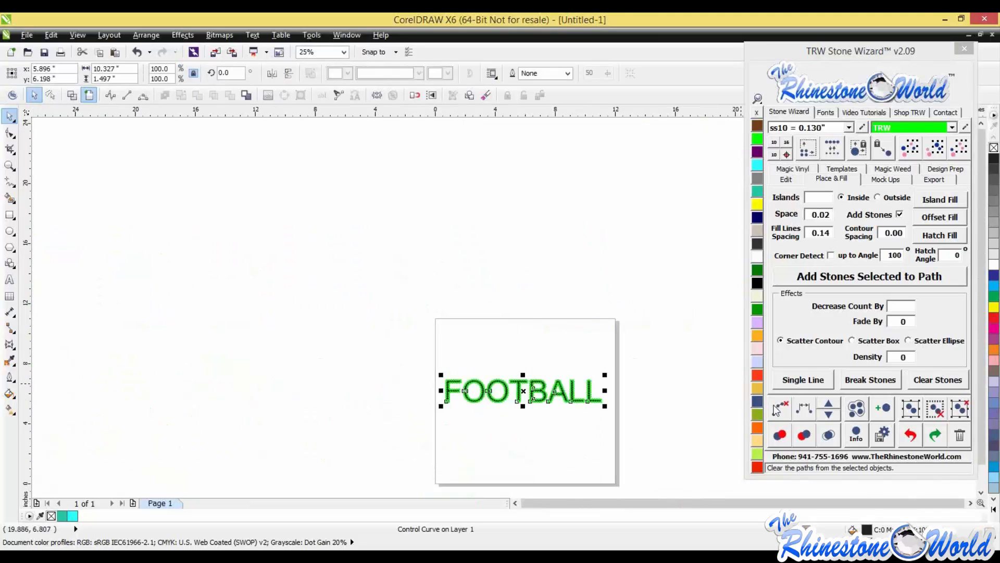
click(911, 436)
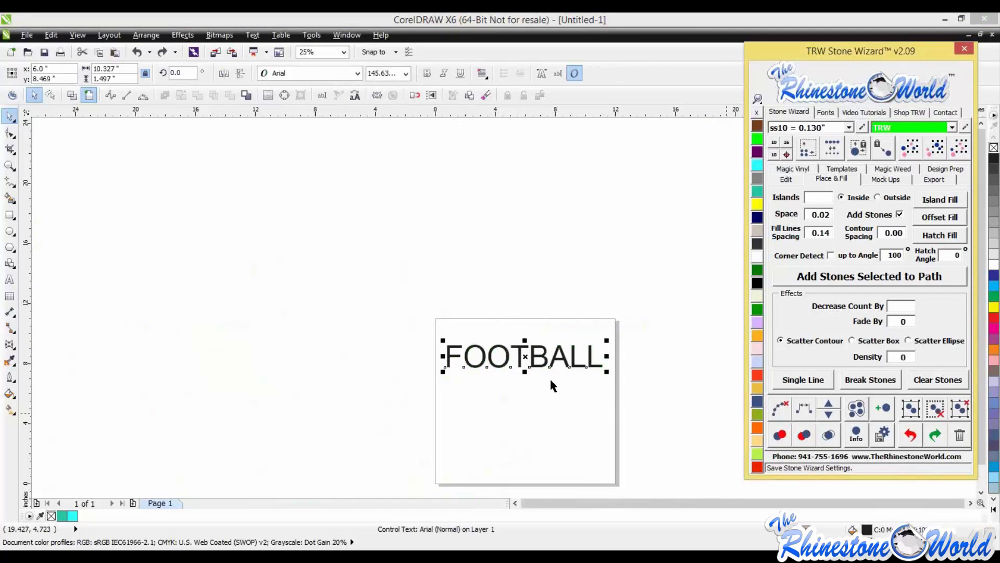
Step: Configure the stone fill for 1 island on the outside with a contour spacing of 0.14
click(822, 196)
text(1)
click(894, 198)
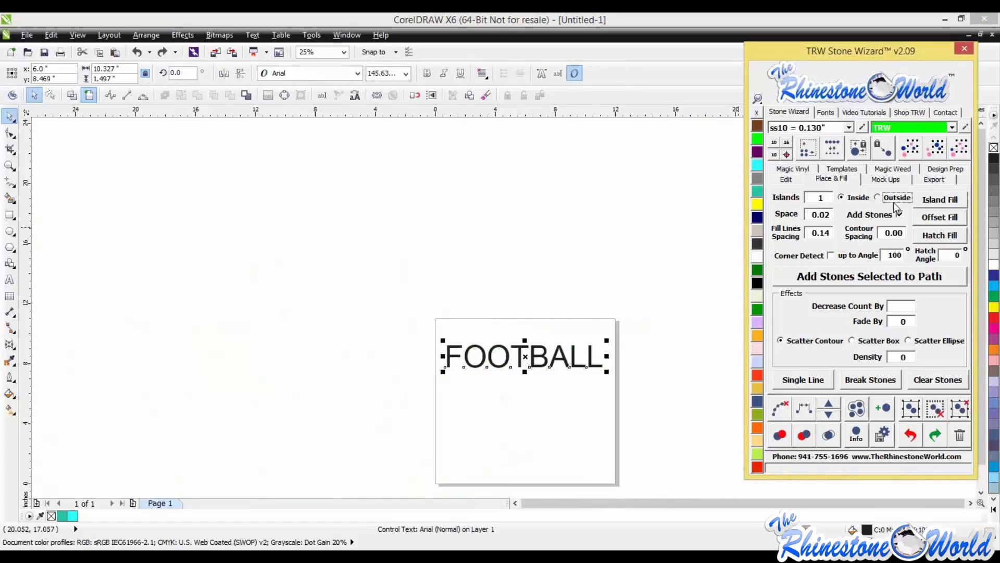
click(904, 232)
key(BackSpace)
text(14)
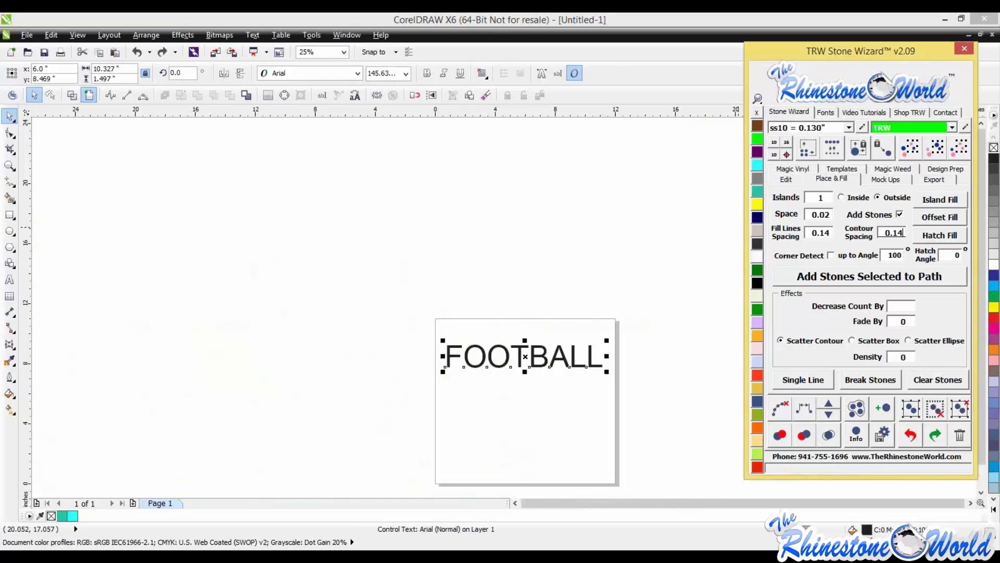
Step: Change the font of the whole FOOTBALL text to College-Black
click(832, 113)
click(802, 170)
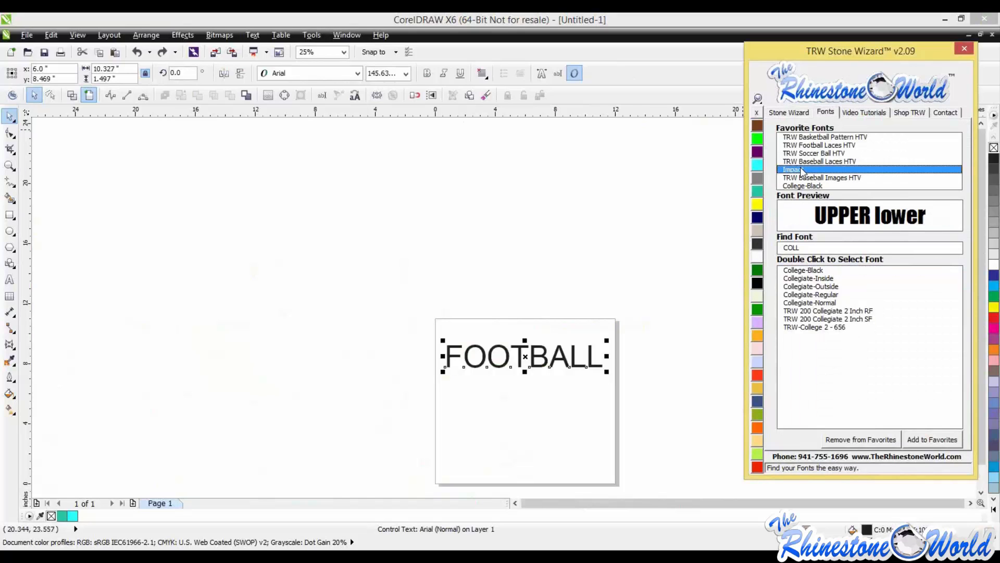
click(526, 364)
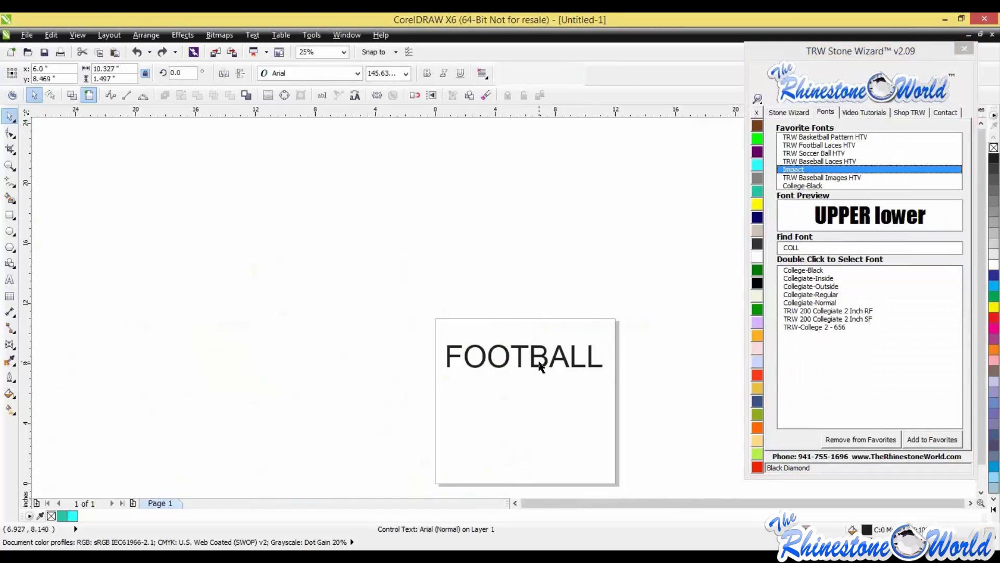
double_click(543, 363)
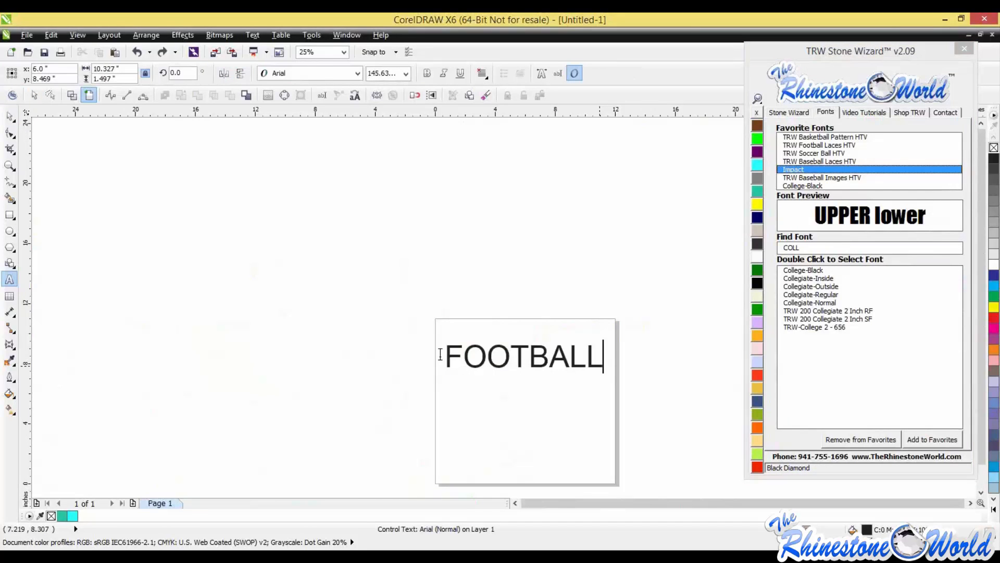
key(ctrl+a)
click(796, 172)
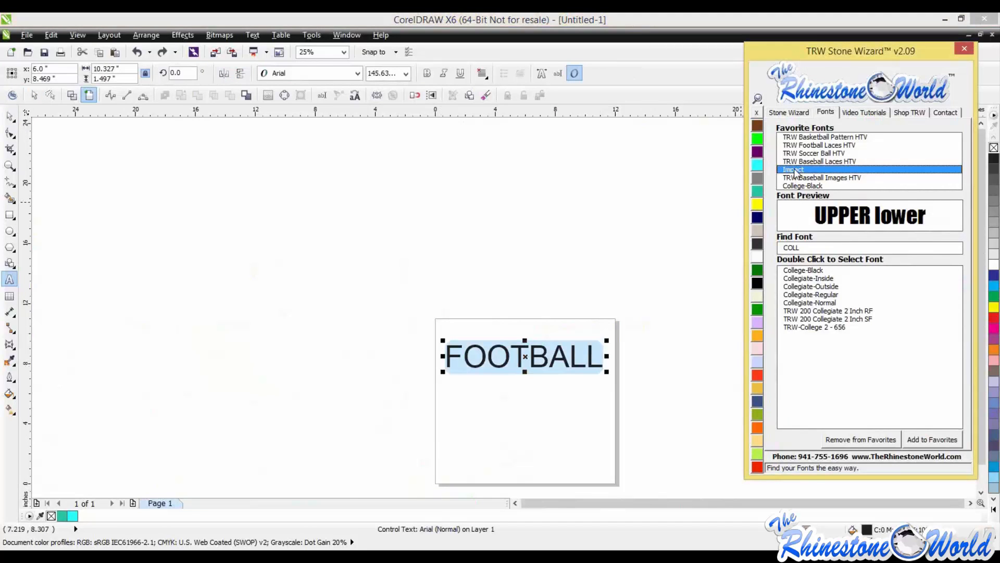
double_click(804, 275)
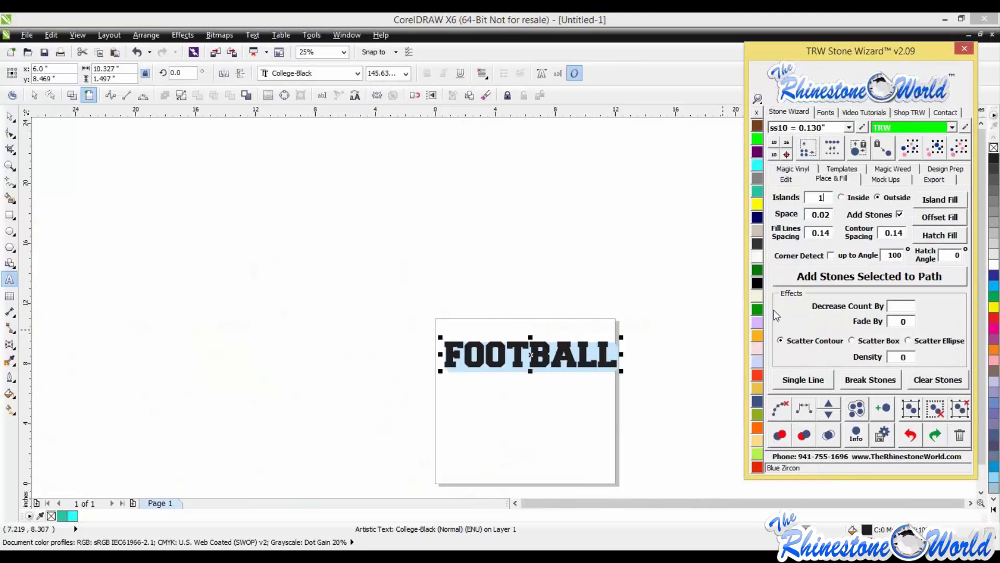
Step: Apply the Island Fill to the FOOTBALL text and check the stone outline around the letters
click(932, 203)
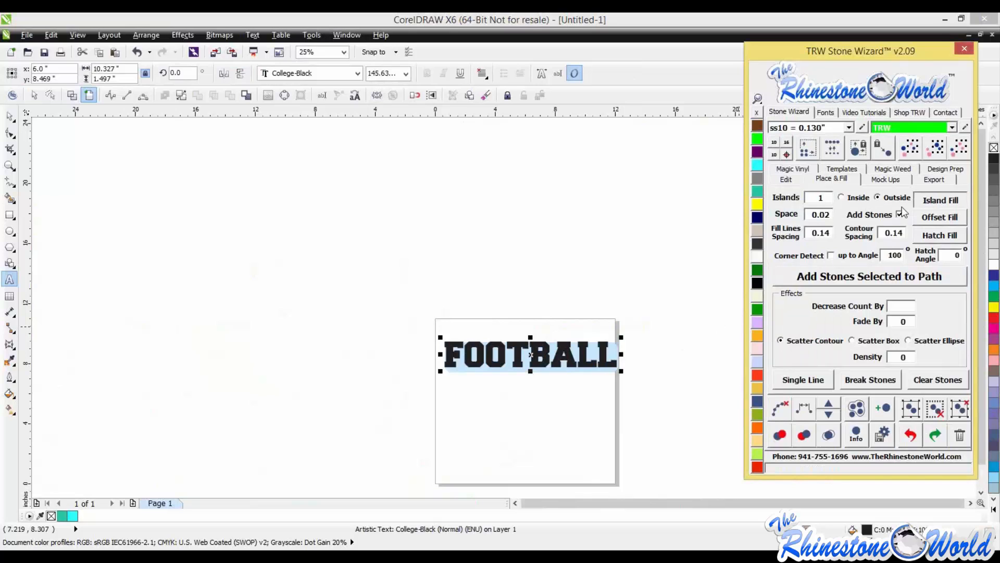
scroll(521, 324, up, 3)
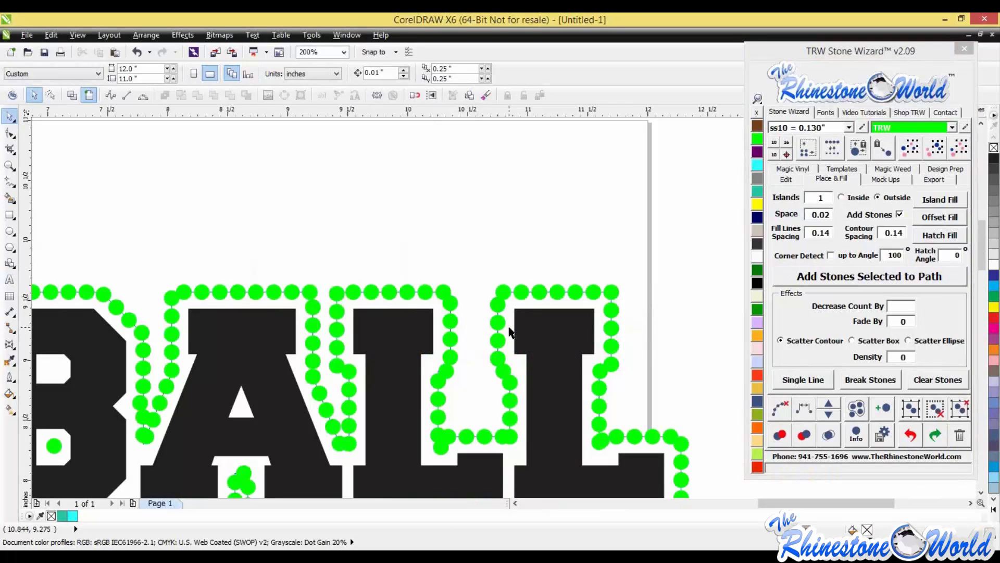
scroll(481, 343, down, 2)
scroll(344, 351, up, 3)
scroll(418, 334, down, 2)
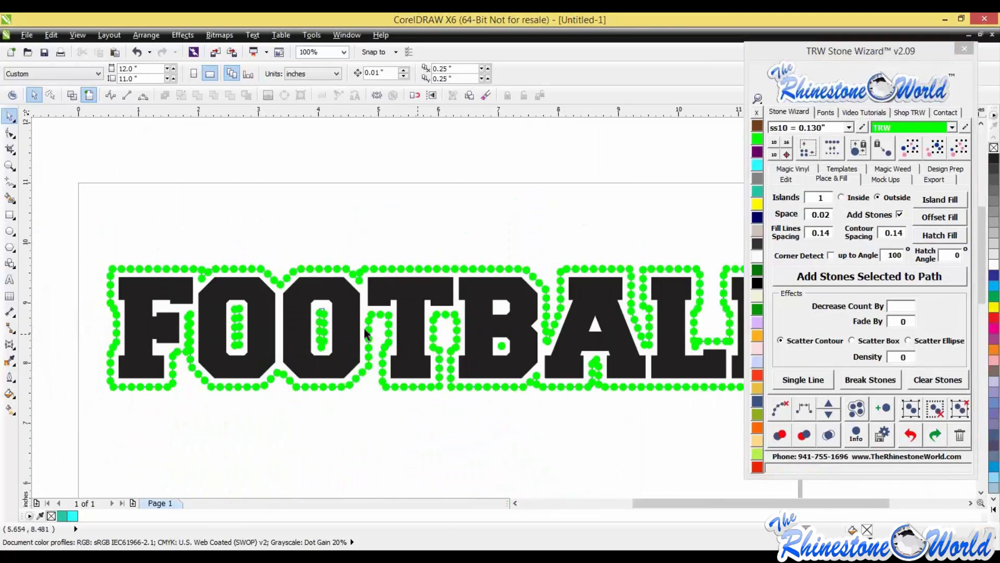
scroll(421, 311, down, 1)
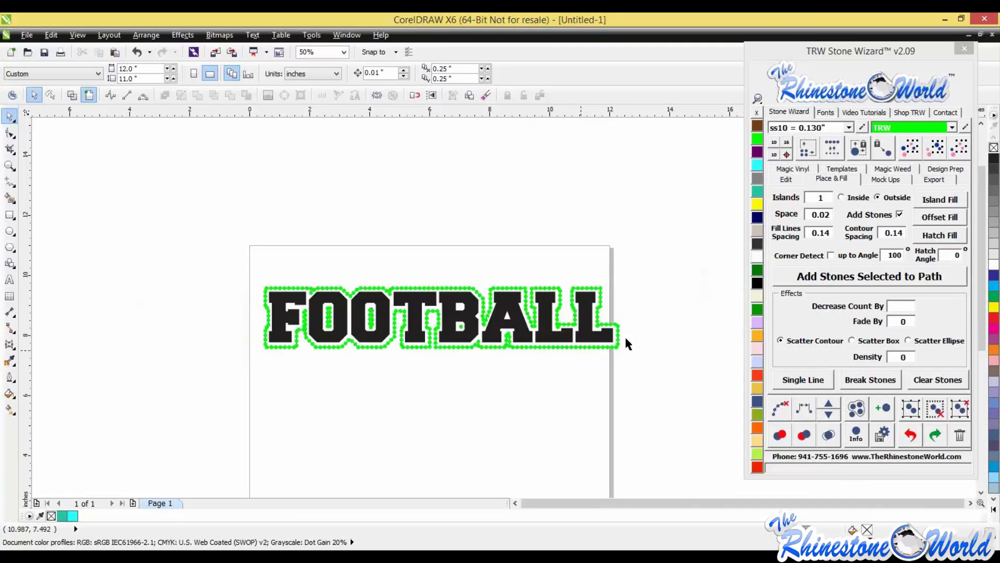
Step: Delete the FOOTBALL text with all its stones and place the monochrome Cowboy Hat bitmap on the page
drag(646, 249, 241, 389)
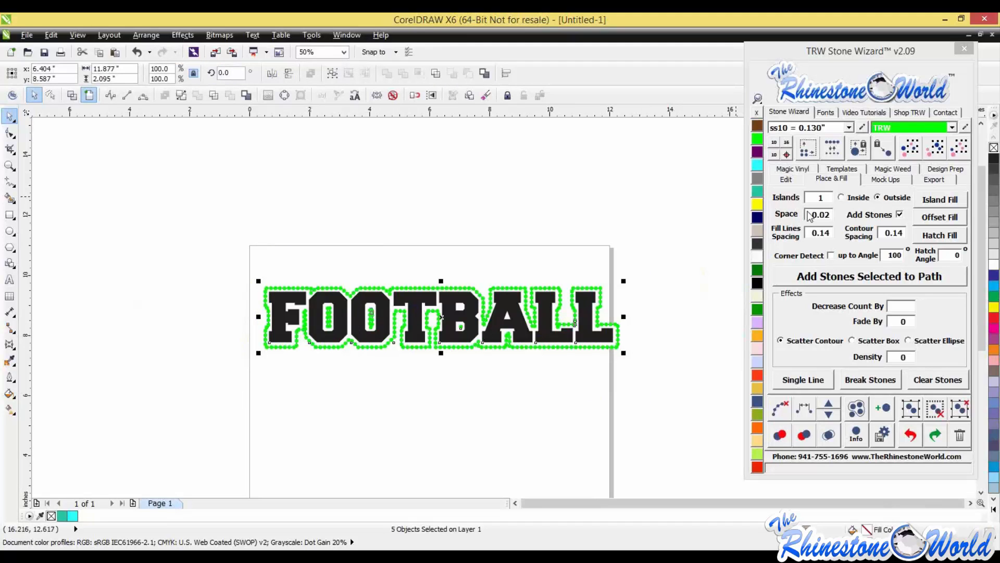
key(Delete)
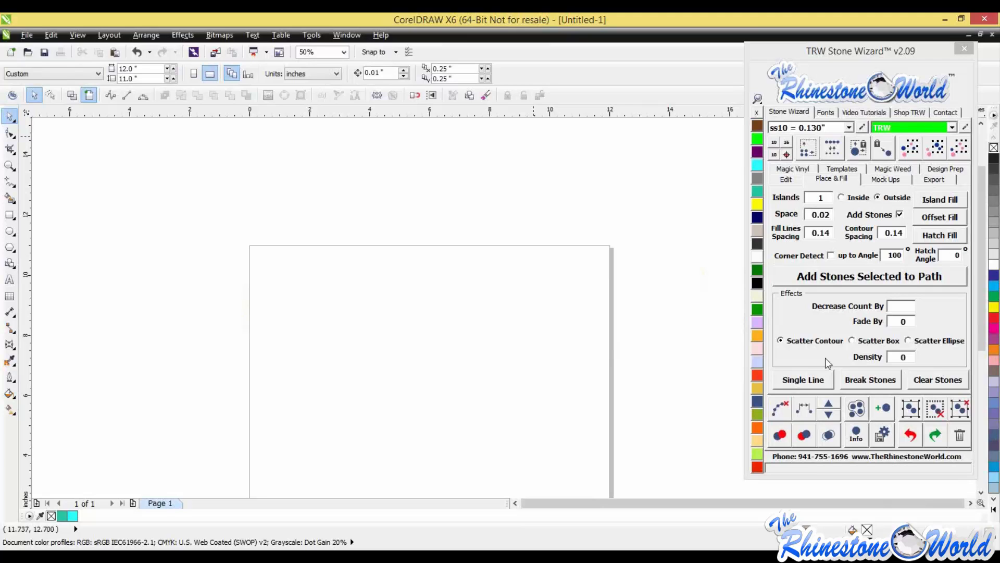
drag(829, 363, 503, 342)
scroll(503, 341, down, 3)
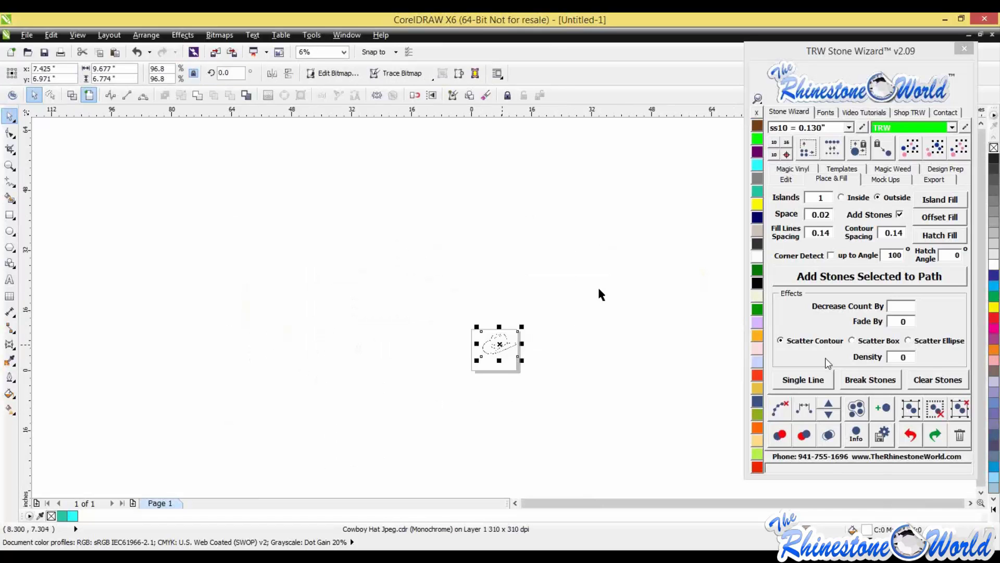
Step: Make one copy of the hat bitmap to its right and move the two hats farther apart
click(784, 180)
click(935, 252)
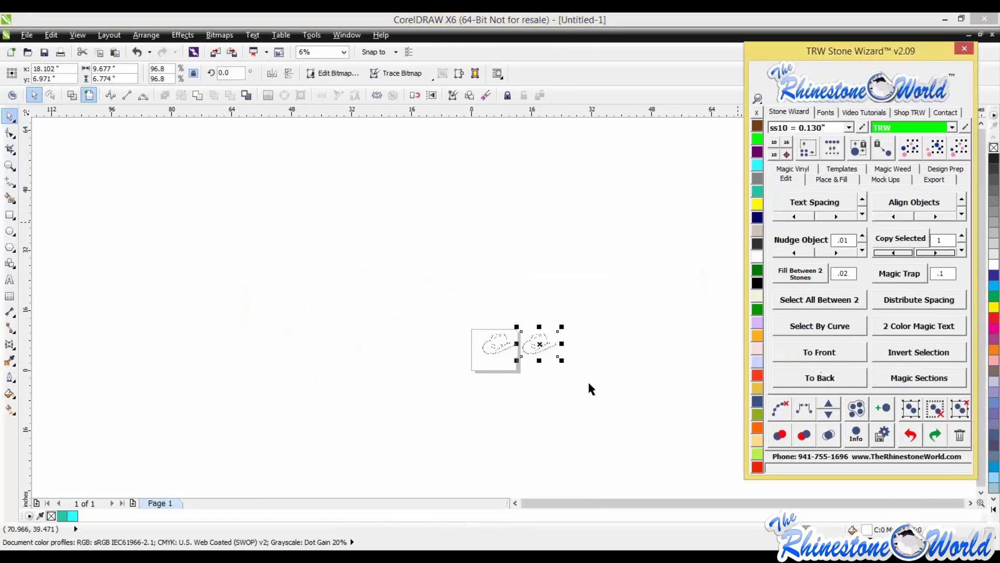
click(590, 342)
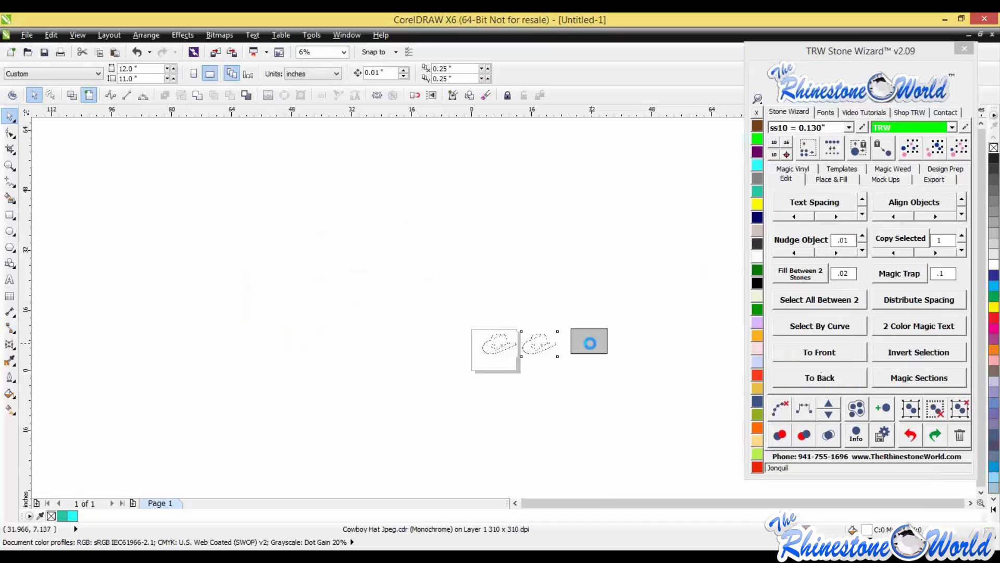
scroll(505, 346, up, 1)
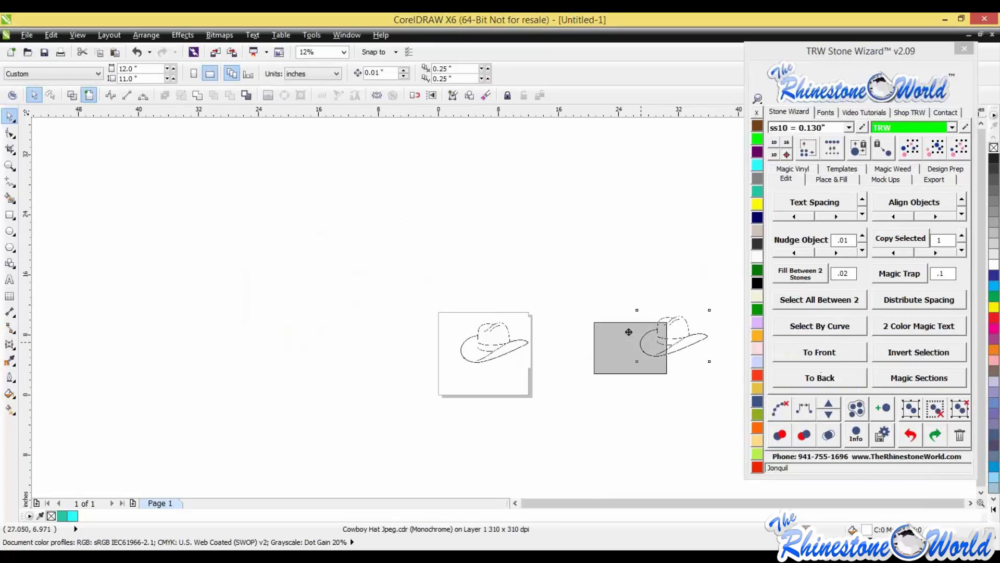
scroll(627, 330, up, 1)
drag(413, 312, 416, 312)
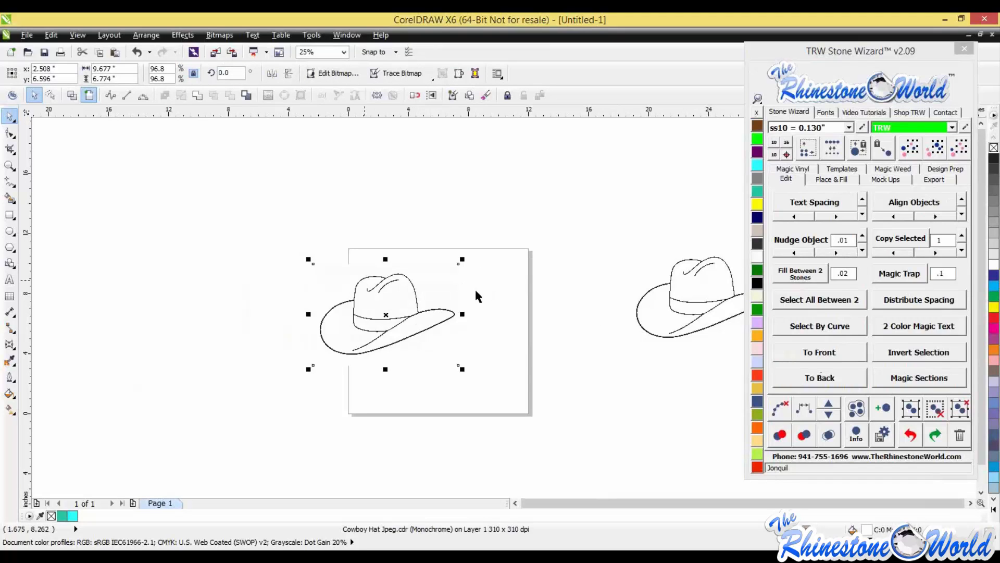
Step: Convert the original hat bitmap with Single Line, accepting the Centerline trace, and shift the traced hat slightly right
click(837, 180)
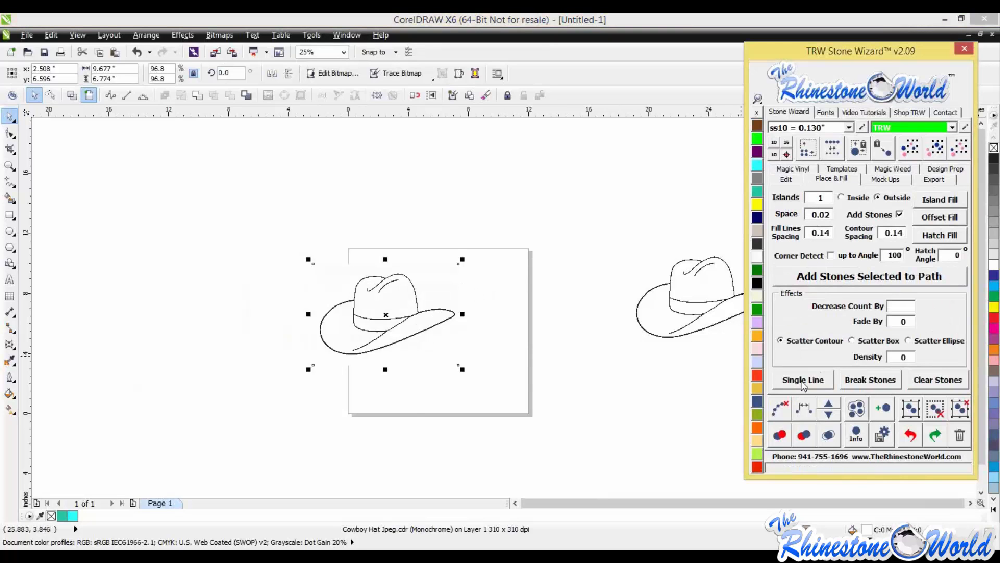
click(803, 380)
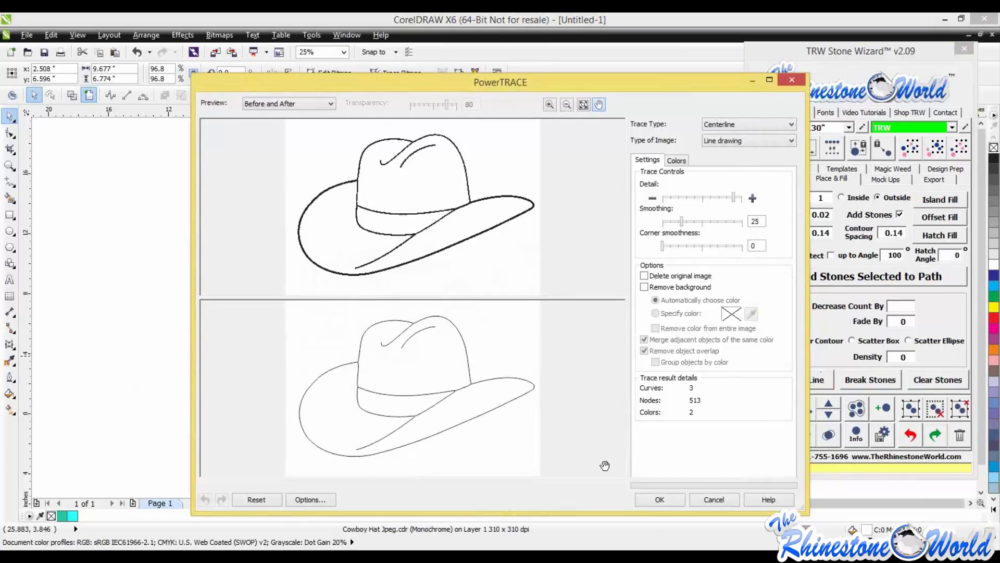
click(668, 500)
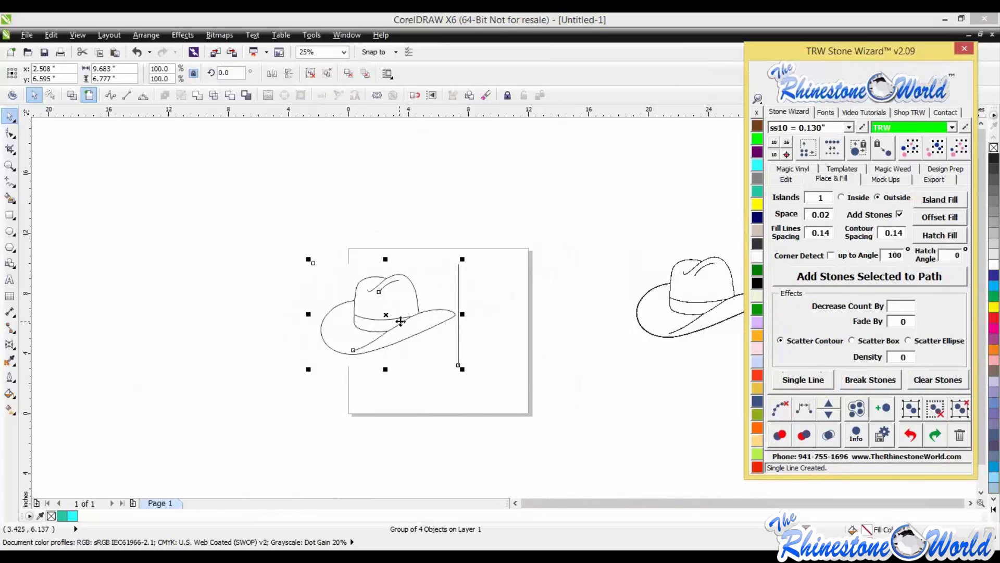
mouse_move(414, 312)
mouse_down()
mouse_move(358, 308)
mouse_move(380, 319)
mouse_move(441, 318)
mouse_up()
click(449, 318)
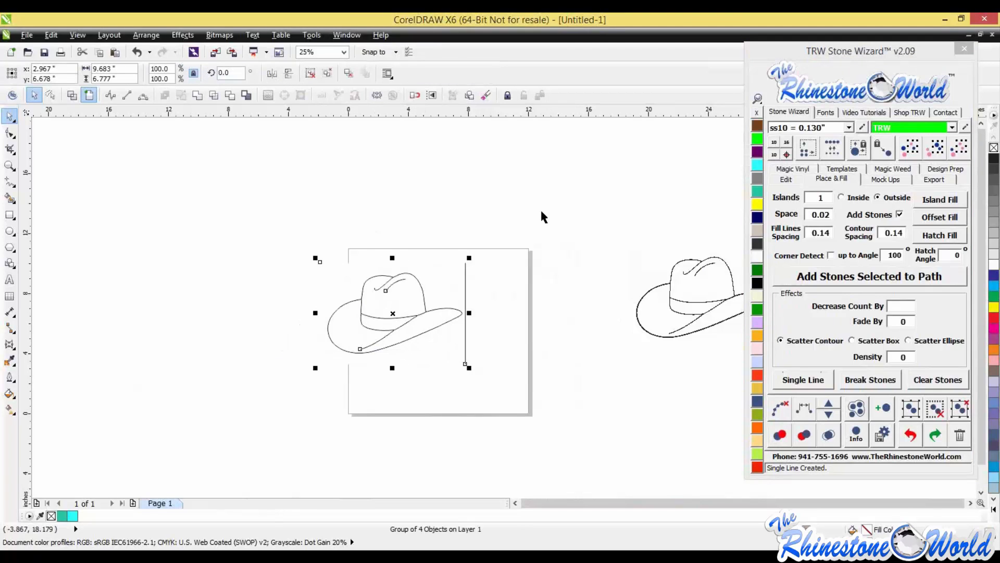
Step: Ungroup the traced hat and delete its background piece and the stray vertical line beside the brim
click(954, 407)
click(574, 383)
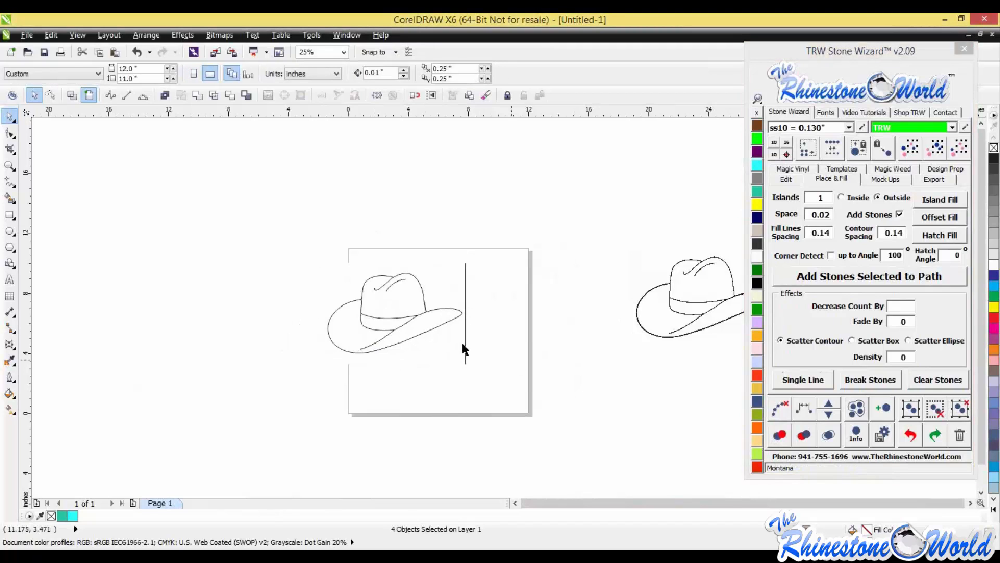
click(464, 346)
click(465, 346)
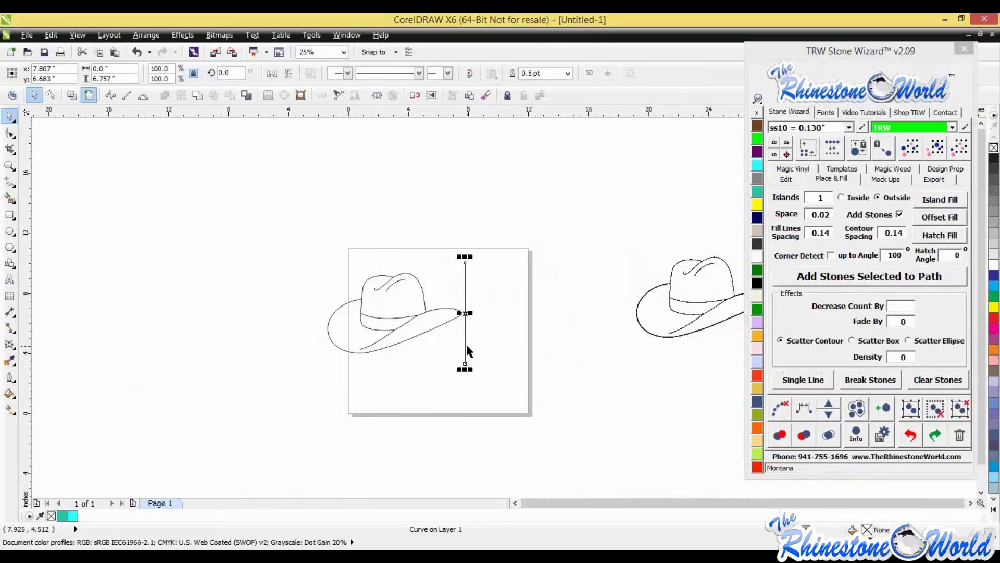
key(Delete)
Step: Move the traced hat curves toward the right half of the page and add ss10 stones along their paths
drag(291, 261, 505, 370)
drag(394, 304, 465, 317)
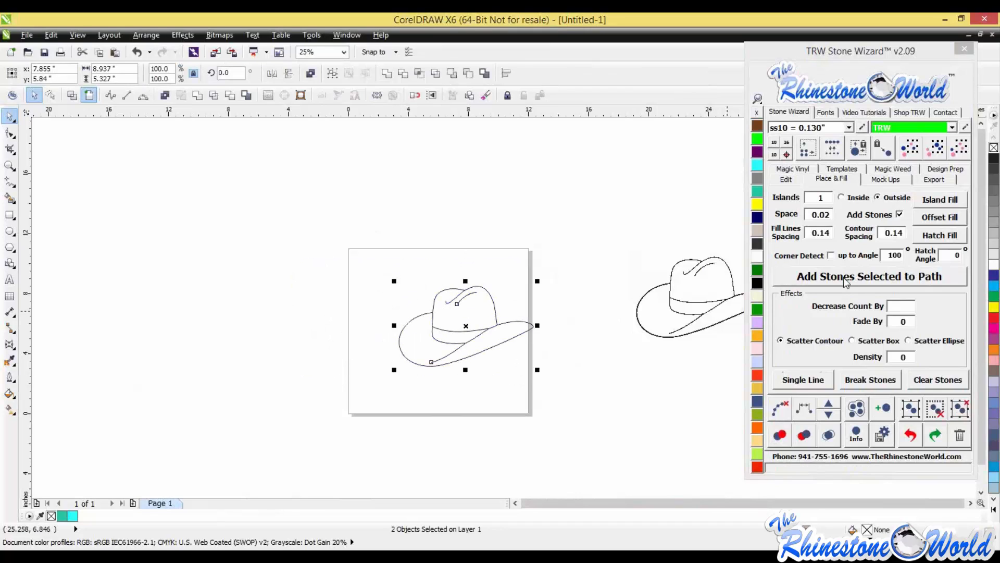
click(826, 276)
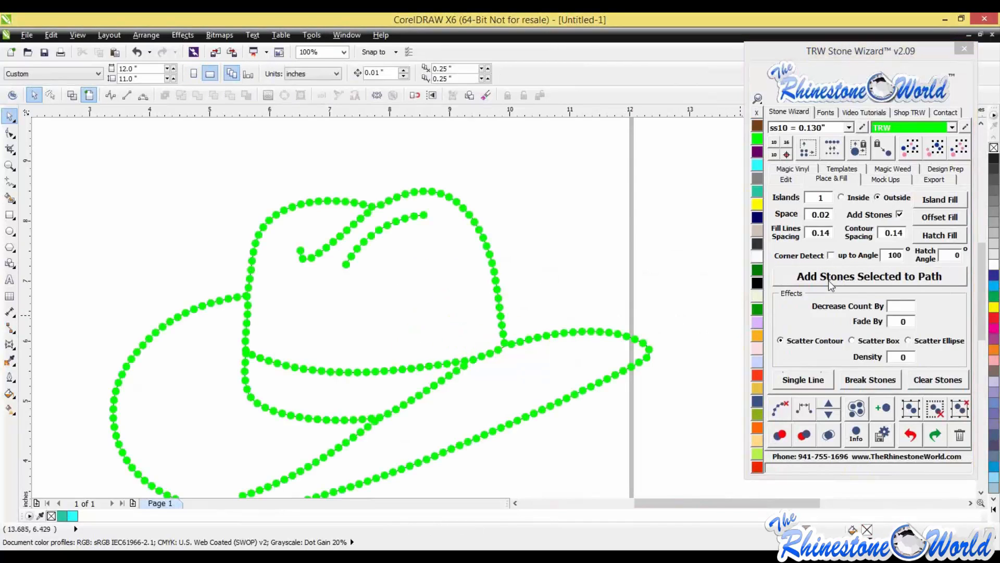
scroll(503, 307, down, 2)
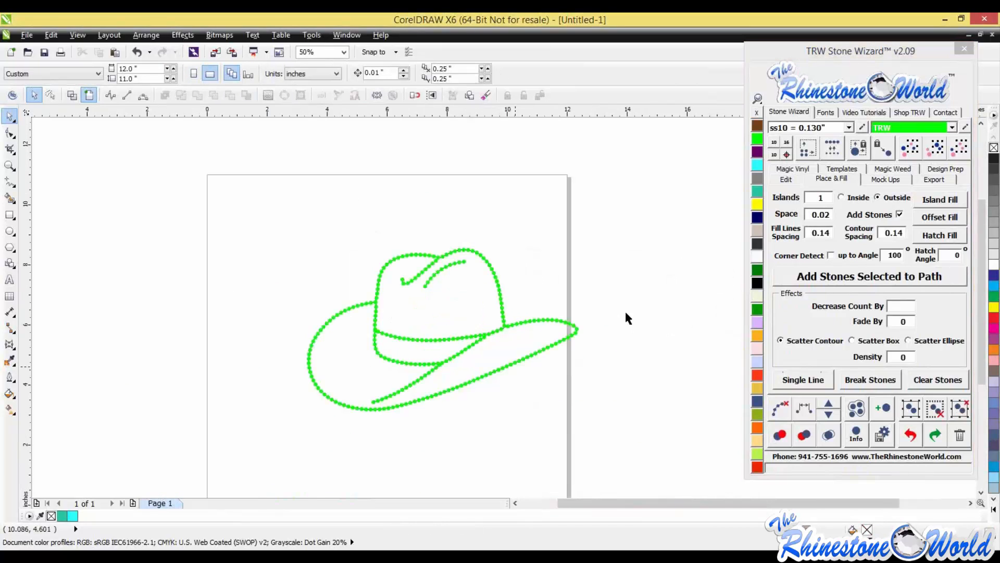
Step: Move the complete stone hat to the left so it straddles the page's left edge
drag(201, 228, 685, 462)
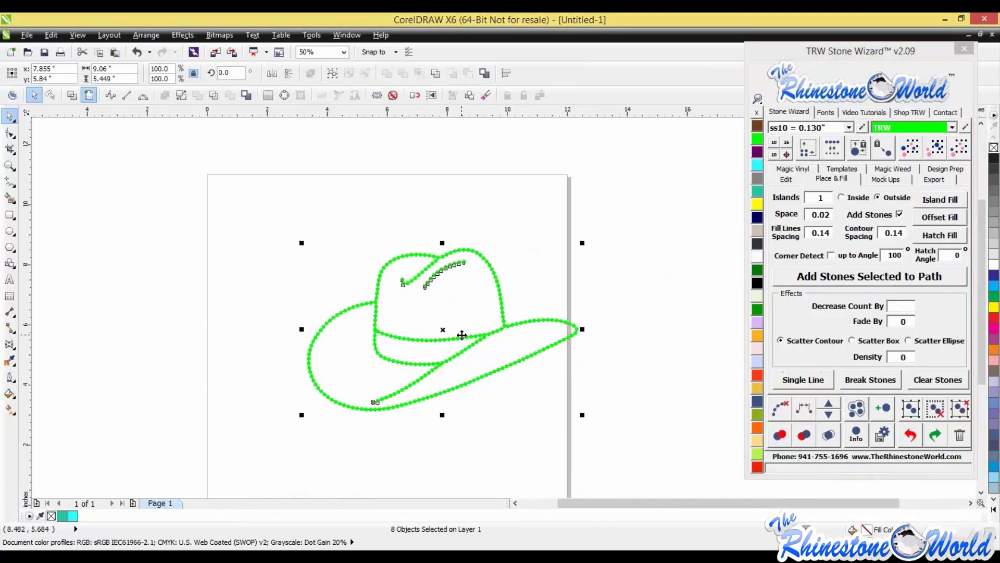
drag(462, 336, 213, 316)
Step: Convert the remaining hat bitmap beside the page with Single Line and add stones to its paths
scroll(523, 436, down, 4)
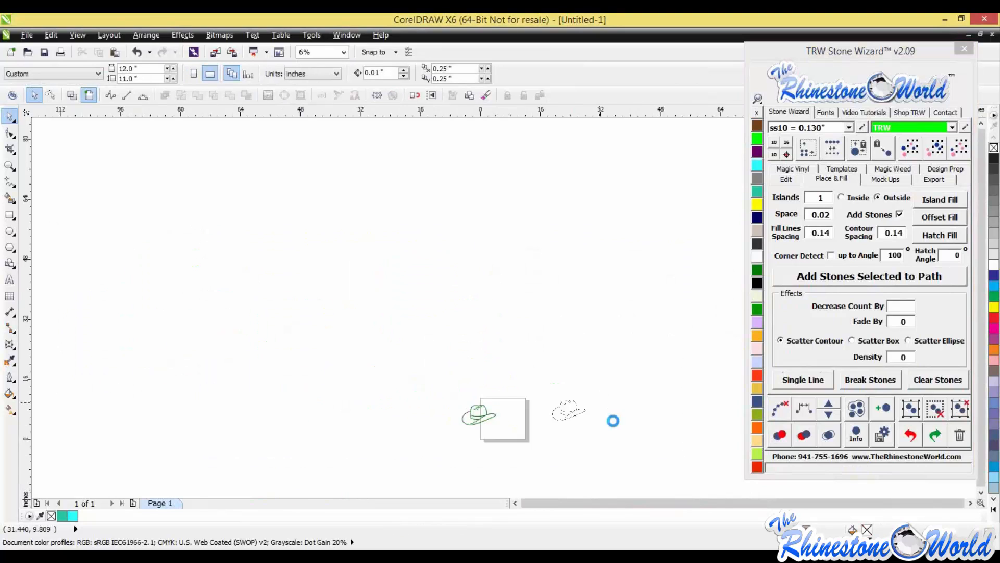
drag(432, 341, 652, 451)
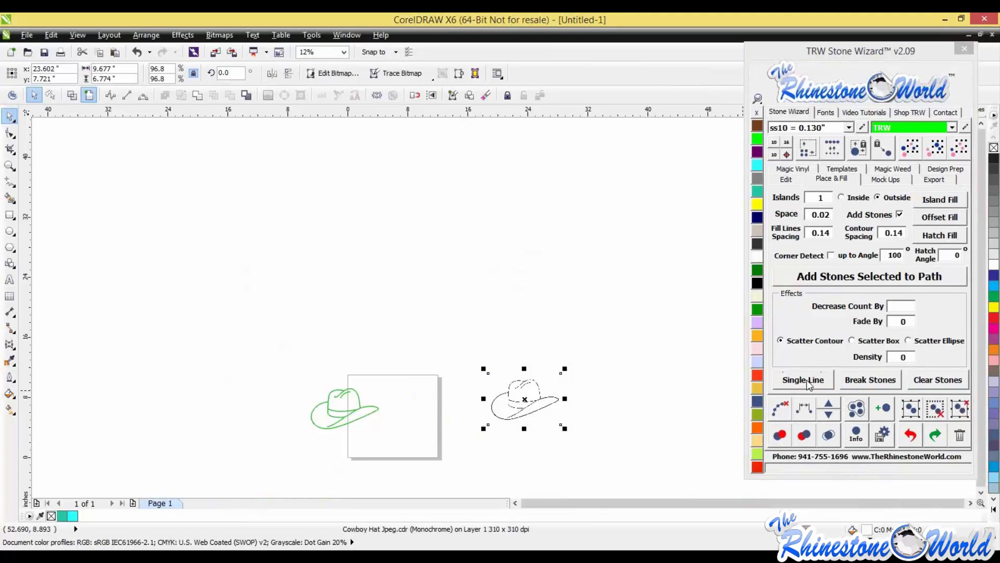
click(808, 385)
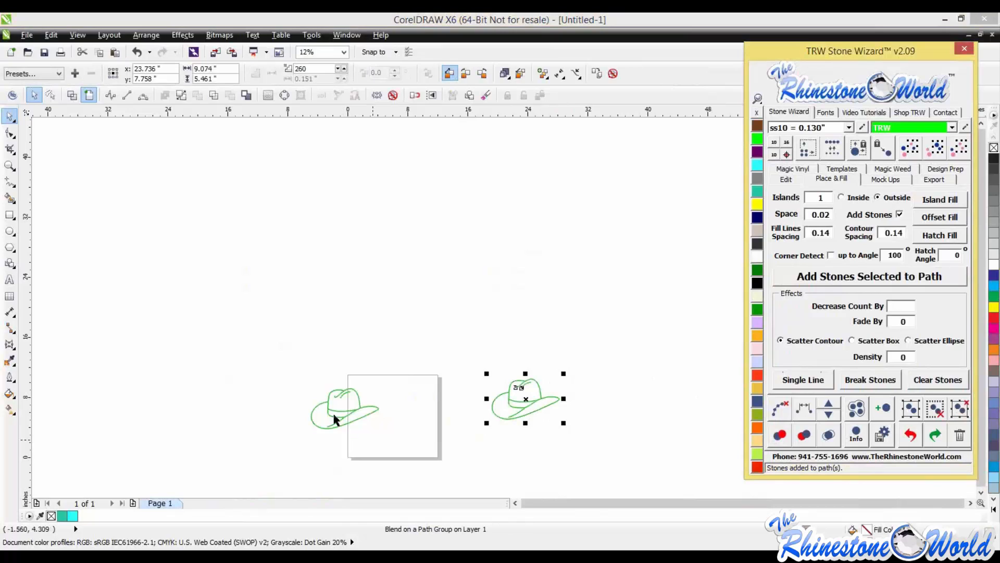
Step: Select the stone hat outside the page and clear the paths from under its stones
click(530, 404)
scroll(530, 402, up, 3)
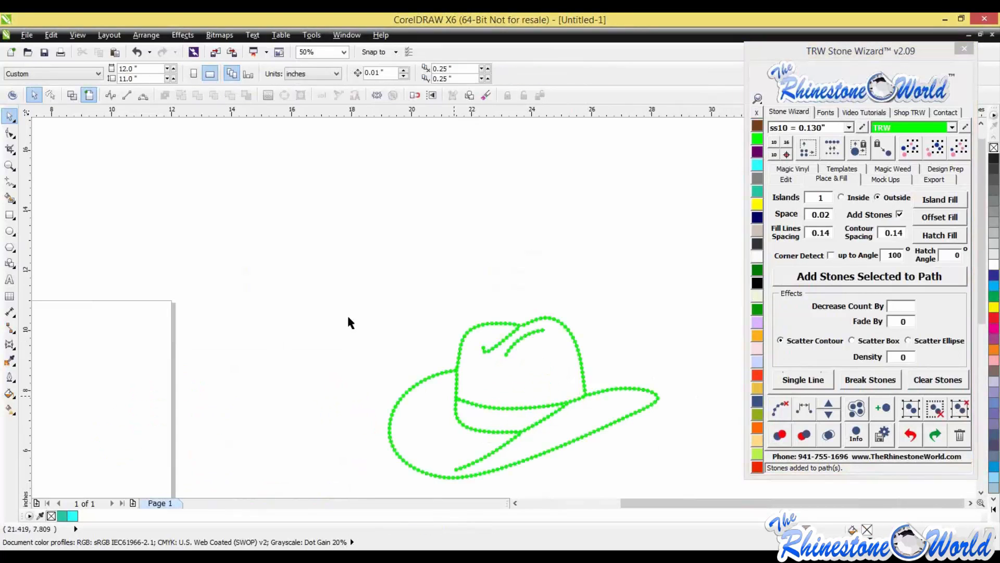
scroll(350, 319, down, 2)
drag(353, 326, 649, 470)
click(776, 417)
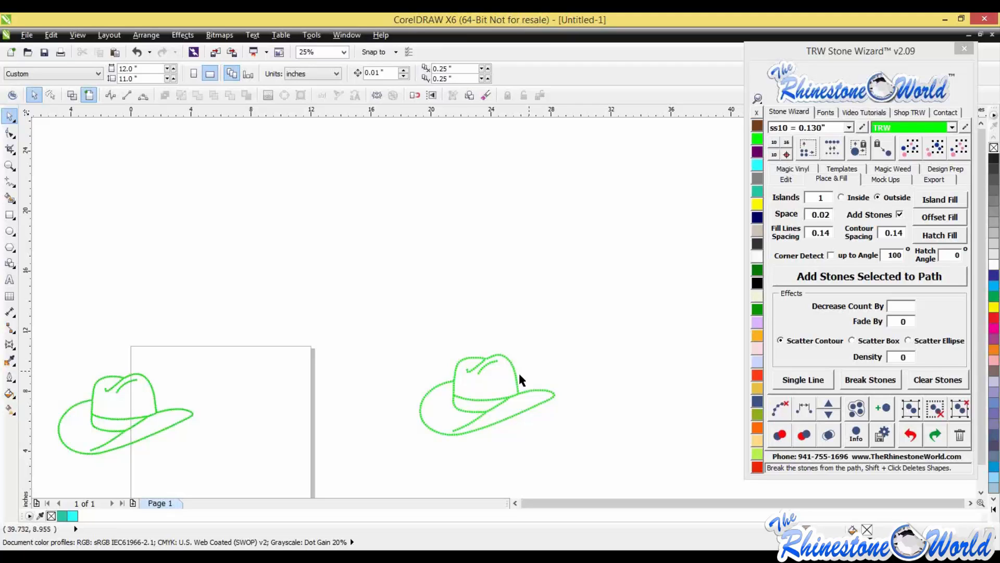
Step: Examine the stones along the hat that straddles the page edge and compare it with the other hat
scroll(296, 390, down, 2)
scroll(255, 398, up, 3)
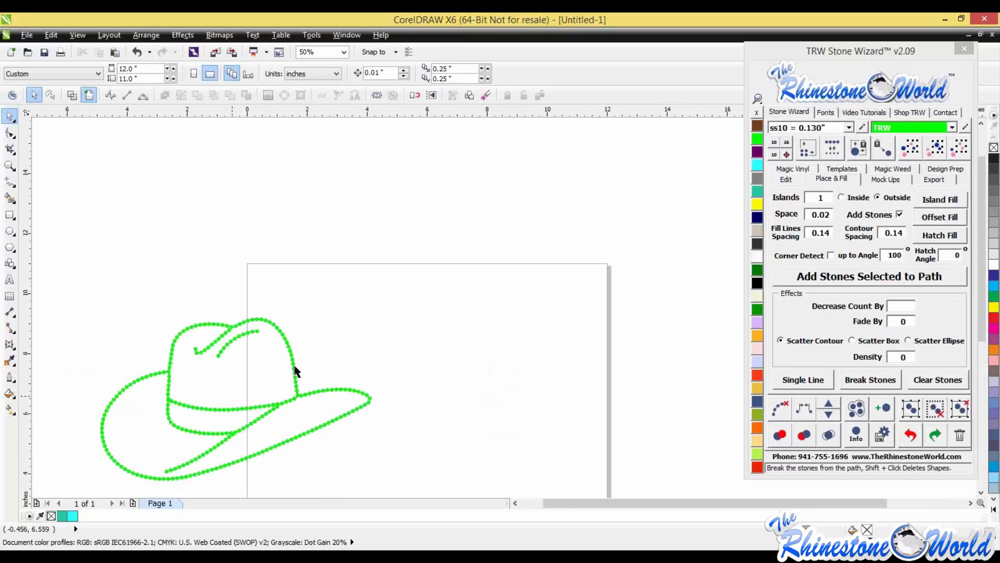
drag(295, 371, 337, 356)
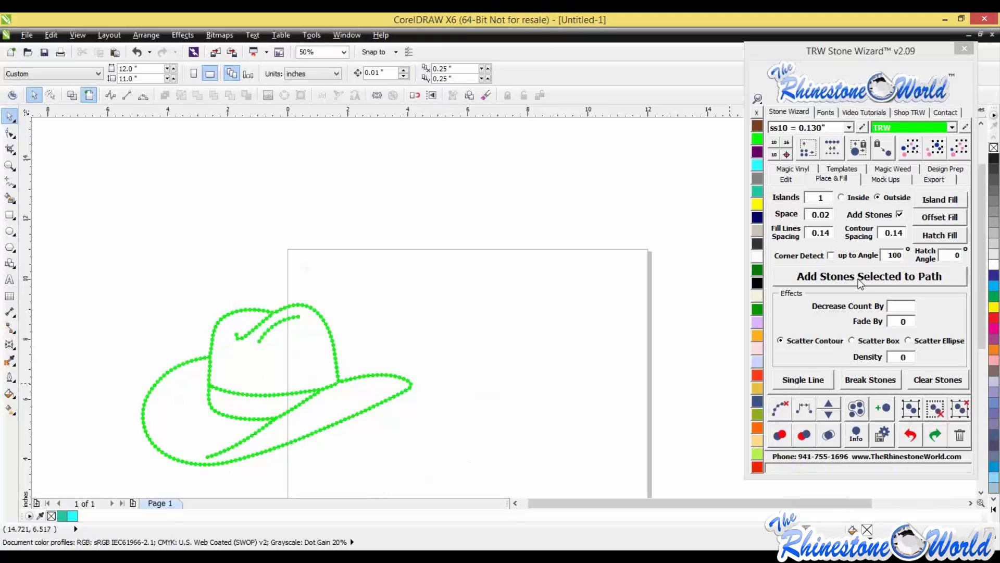
scroll(159, 349, down, 1)
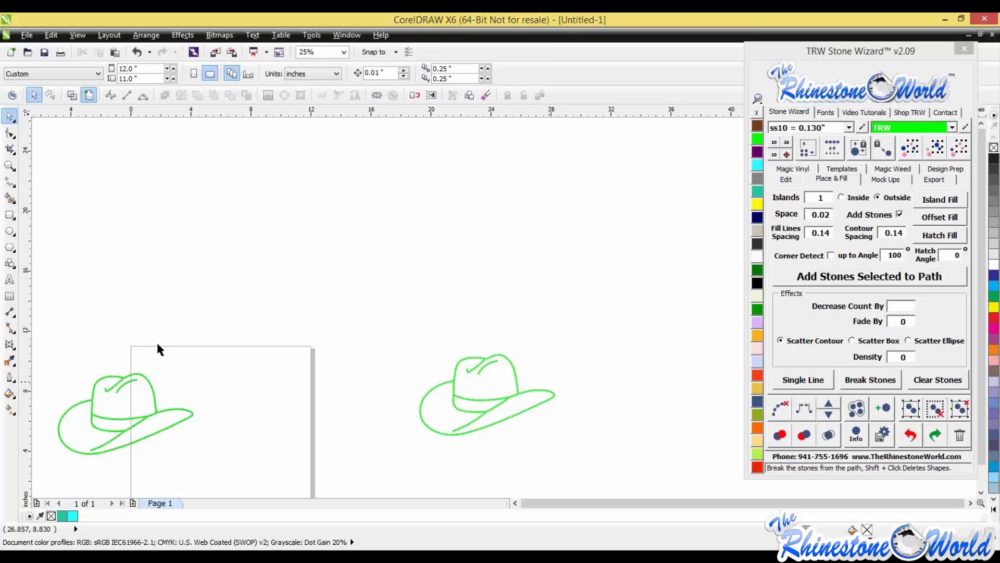
scroll(157, 345, down, 1)
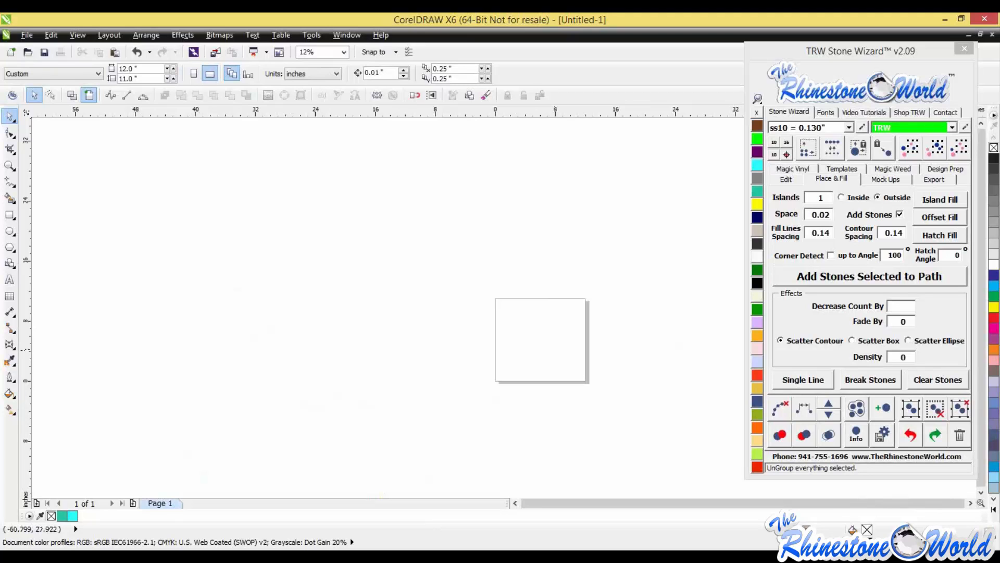
Step: Place the cowboy hat bitmap on the page, convert it with a Single Line centerline trace, and move the traced group beside the page
click(529, 355)
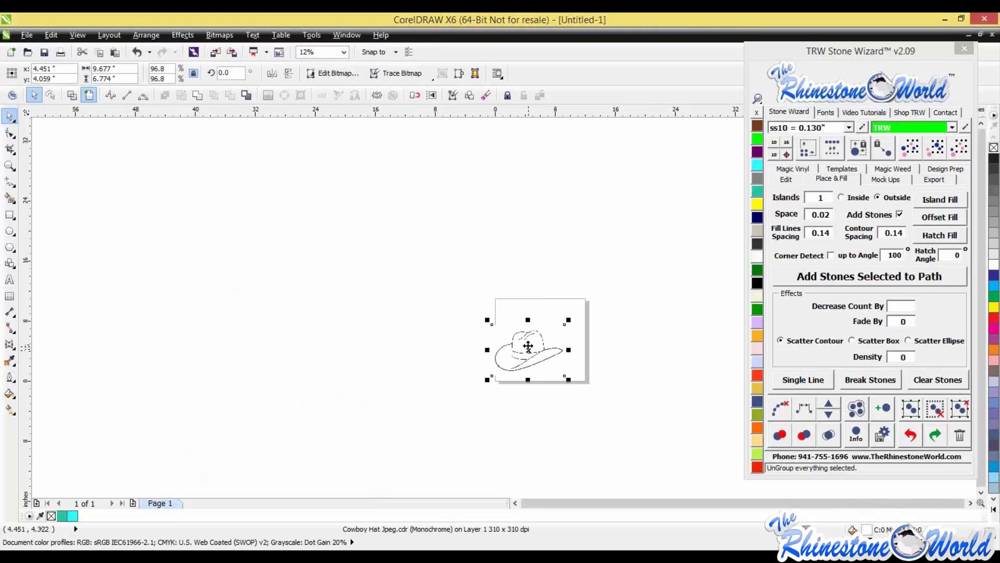
scroll(530, 348, up, 2)
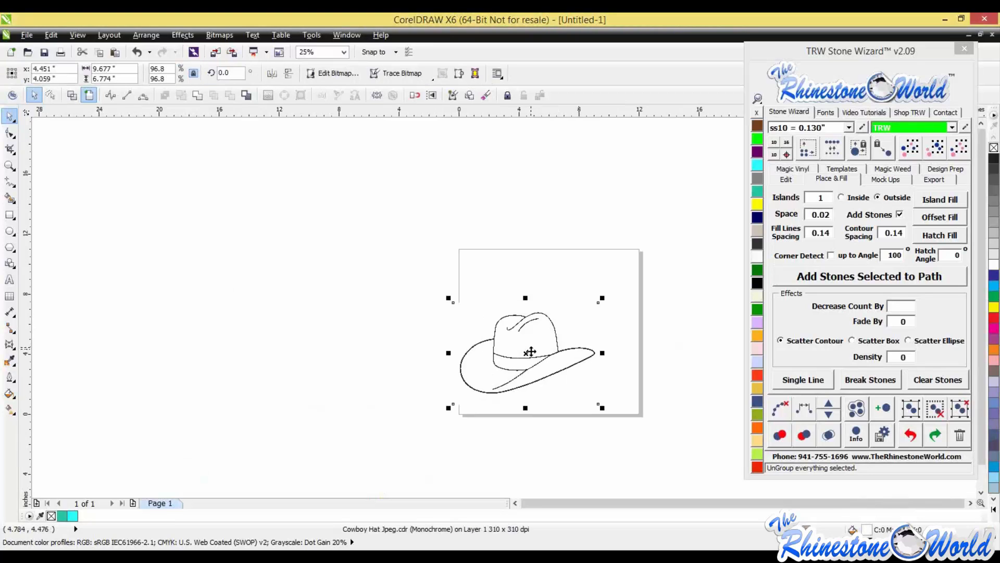
click(787, 382)
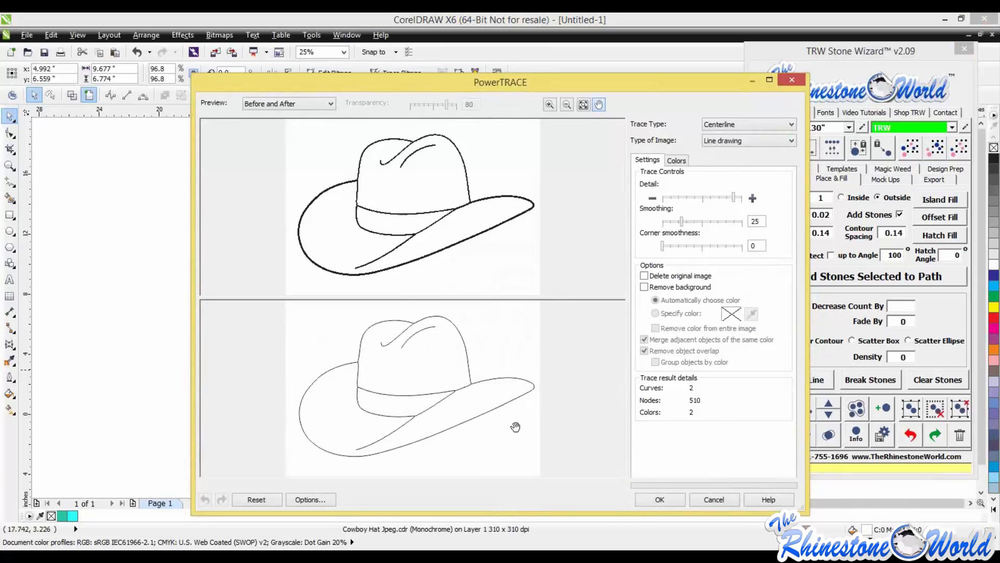
click(679, 504)
drag(534, 317, 253, 329)
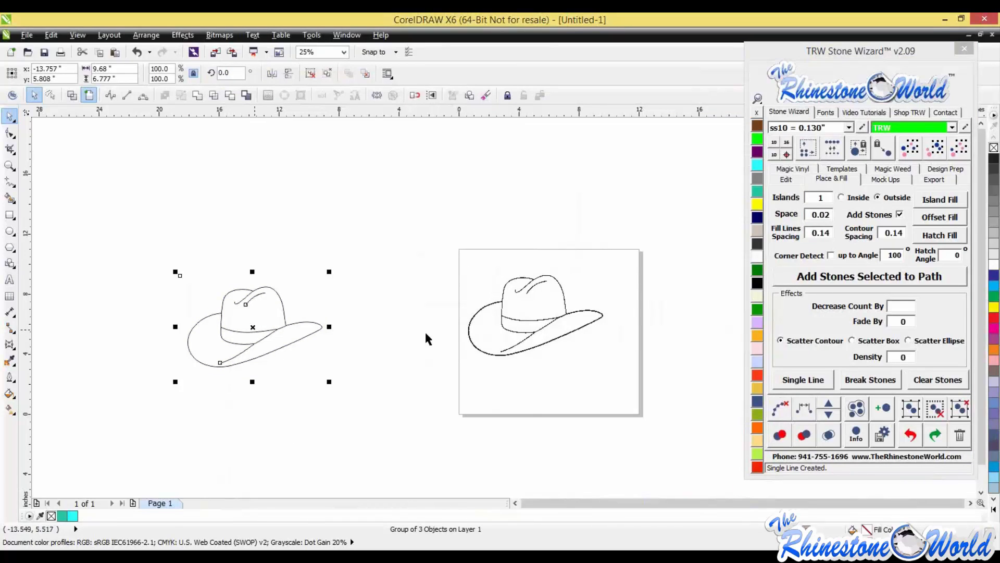
Step: Turn the hat bitmap on the page into single-line paths and add ss10 stones along them
click(500, 316)
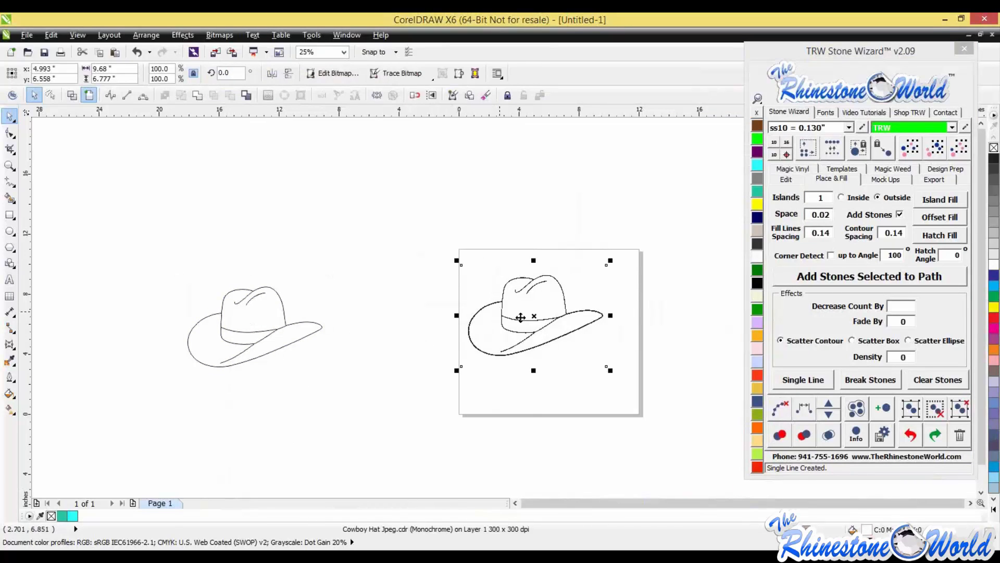
click(780, 409)
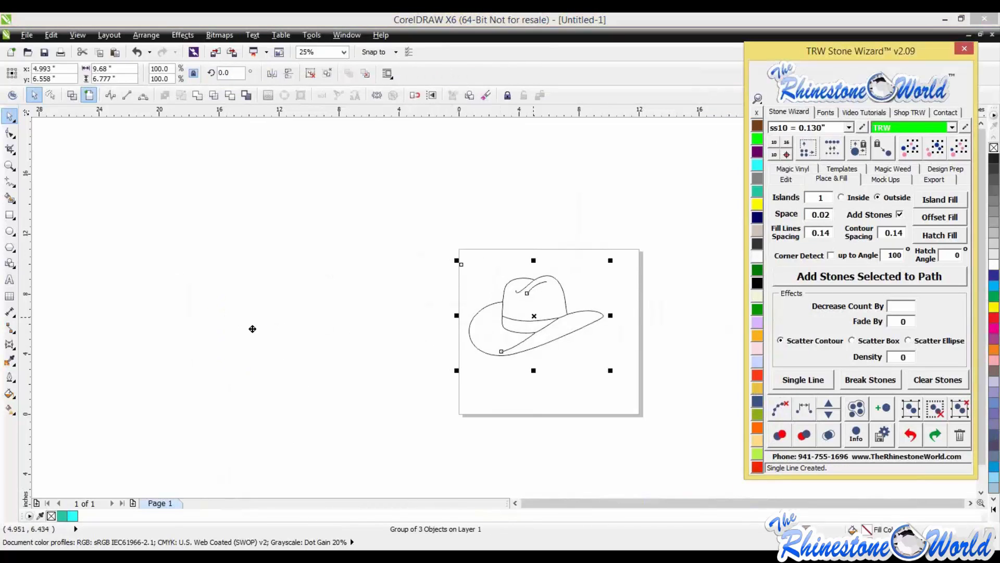
click(792, 379)
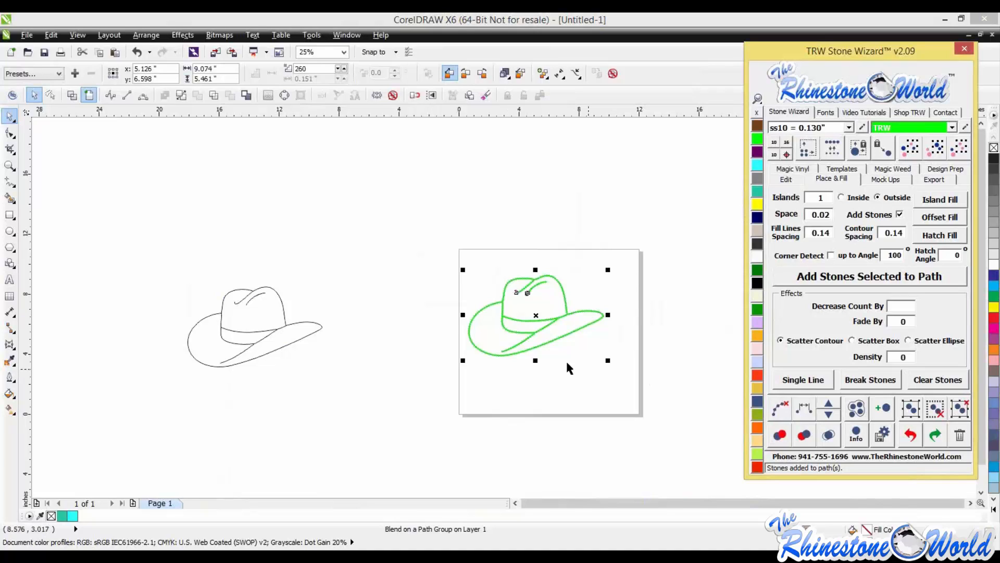
Step: Delete the stone hat on the page and the traced hat beside it to clear the workspace
click(612, 386)
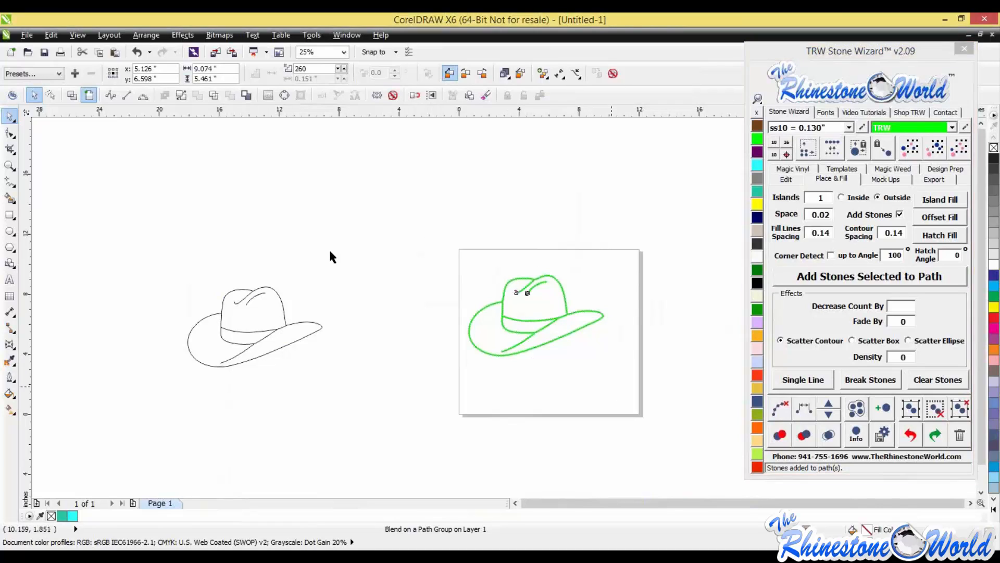
drag(424, 212, 654, 406)
key(Delete)
key(ctrl+a)
key(Delete)
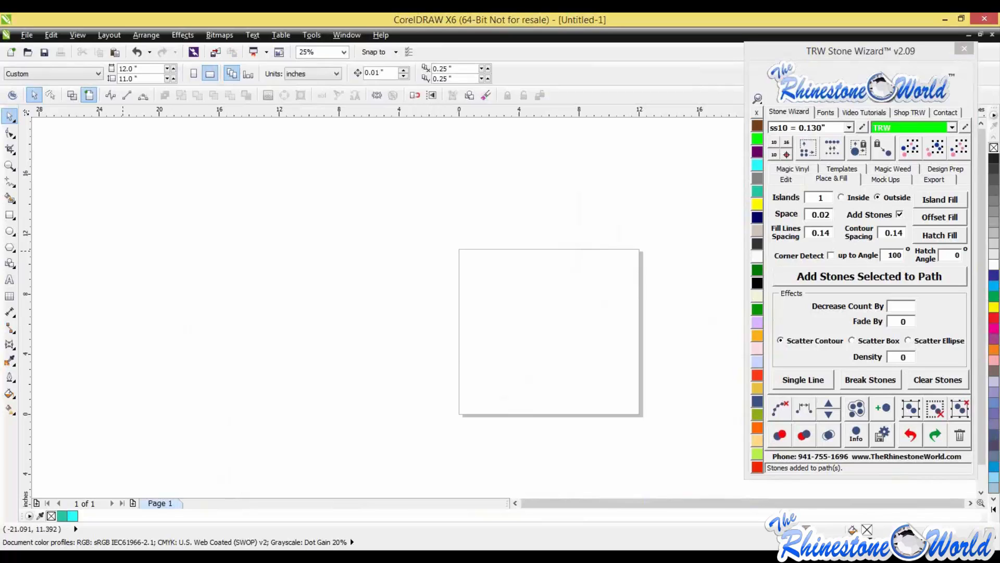
Step: Add a four-letter first name in capitals as artistic text on the page, enlarged to about 285 pt
click(10, 280)
click(514, 286)
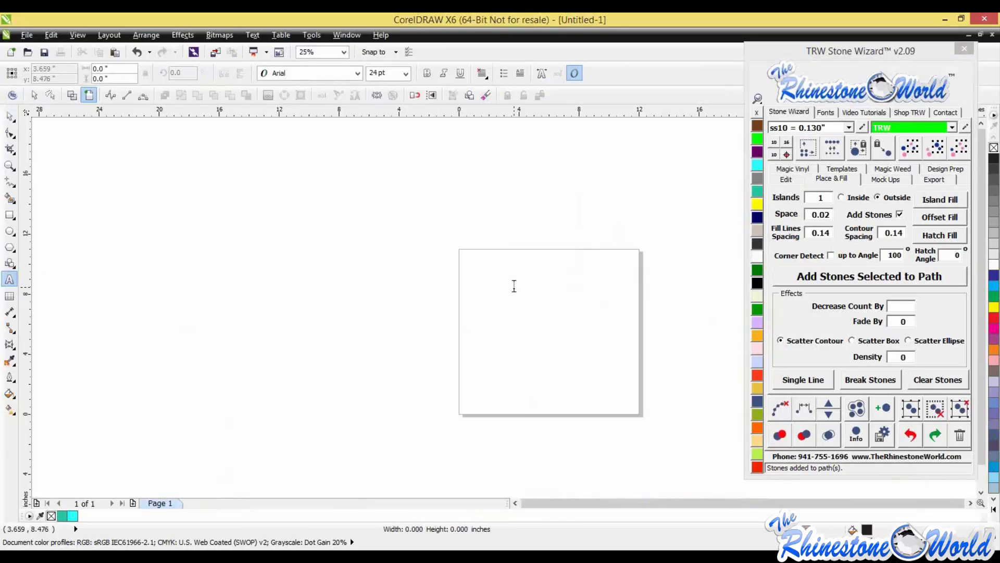
text(ruby)
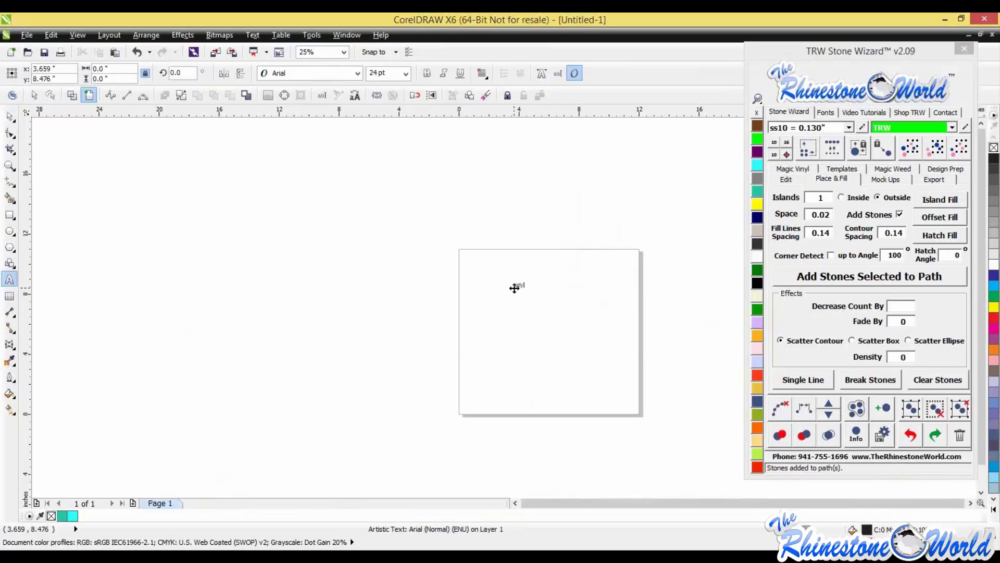
drag(527, 291, 627, 336)
key(ctrl+a)
text(RUDY)
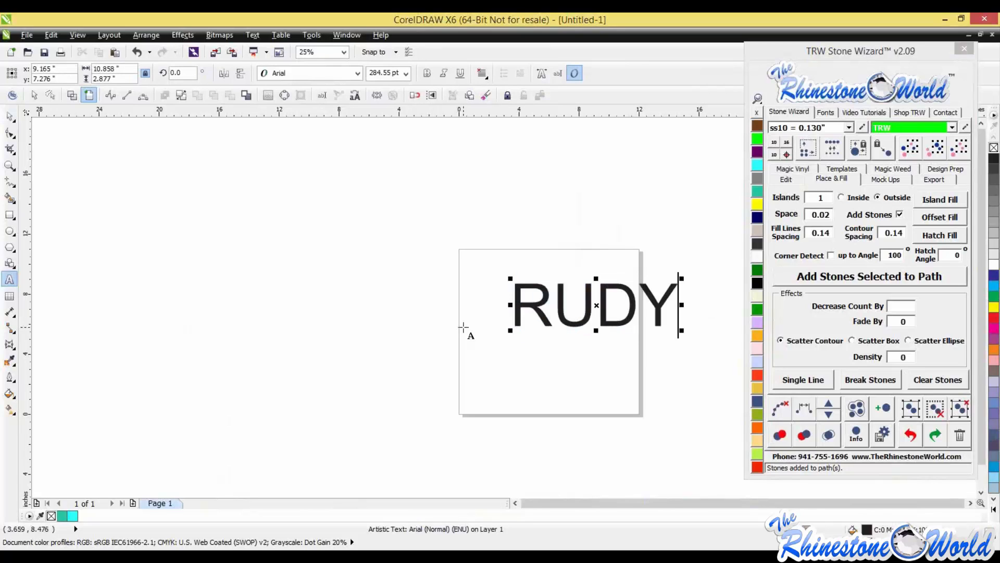
Step: Change the text's font to Impact from the favorite fonts
click(831, 114)
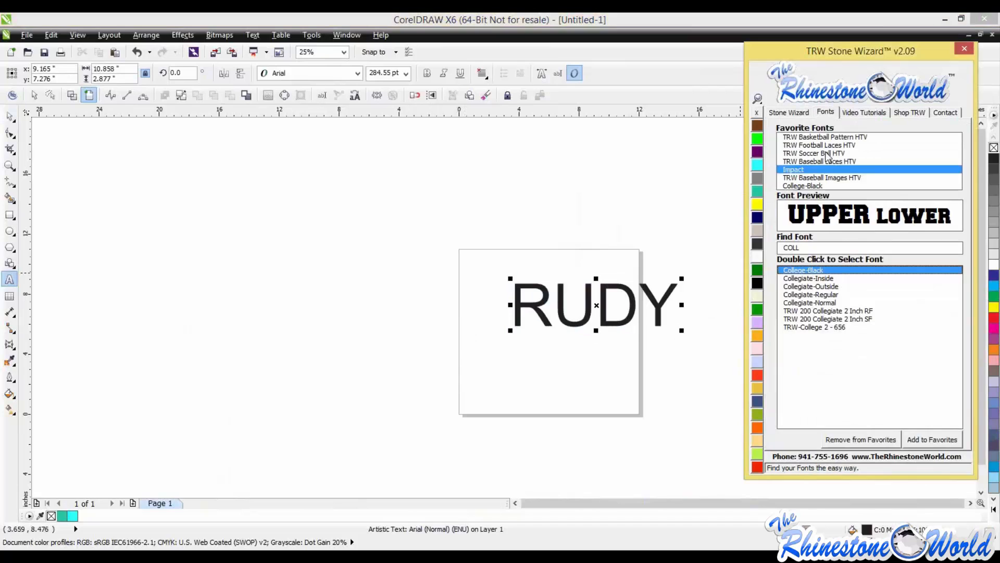
click(801, 173)
click(801, 172)
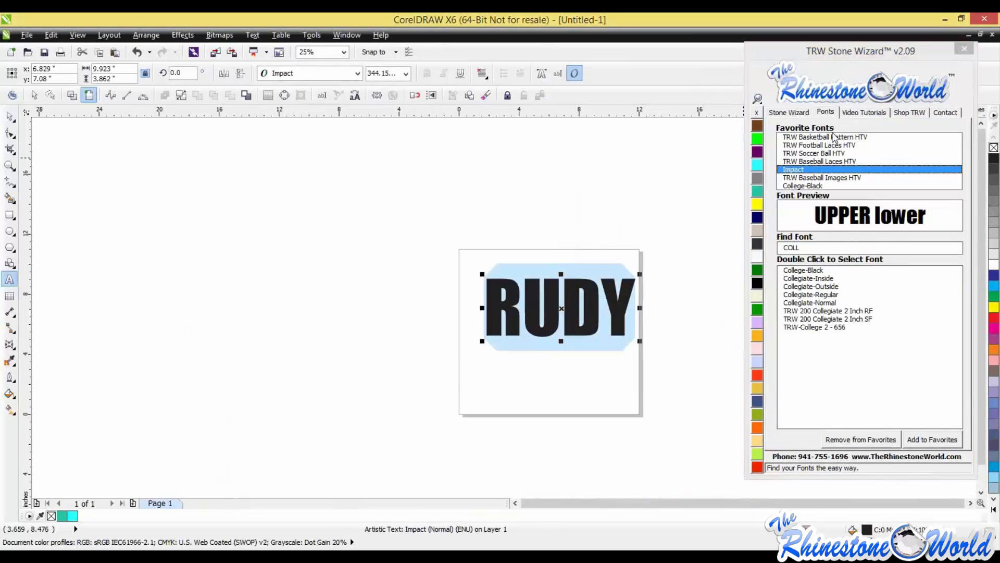
Step: Move the text to the upper part of the page and scale it down to about 9.17 inches wide
click(10, 117)
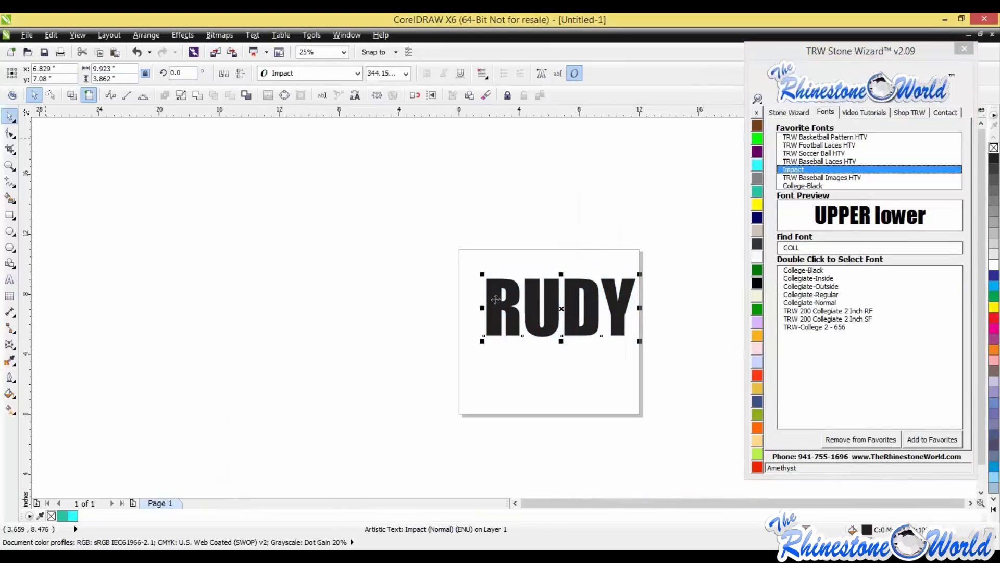
drag(569, 312, 551, 302)
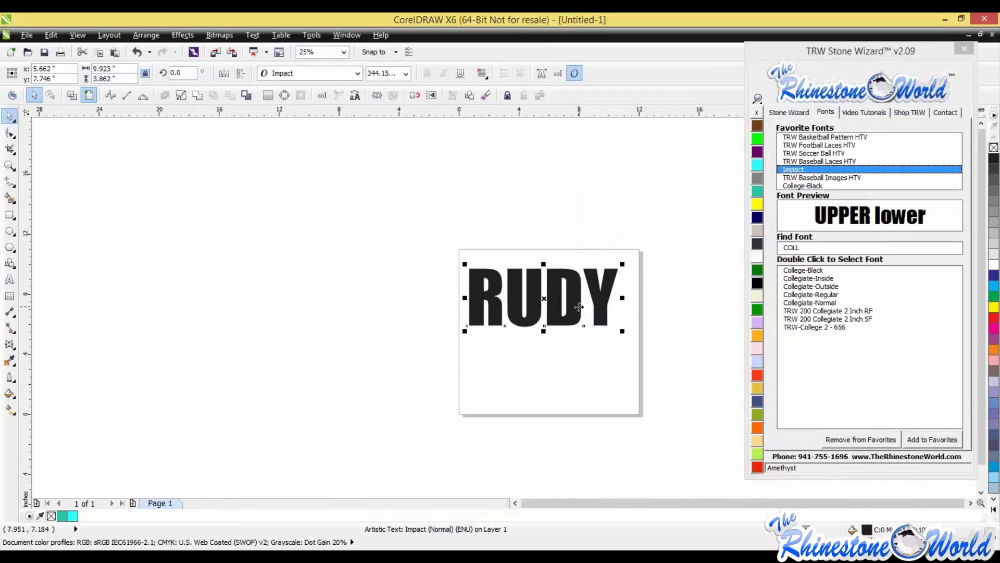
mouse_move(623, 331)
mouse_down()
mouse_move(662, 357)
mouse_move(617, 351)
mouse_move(610, 329)
mouse_up()
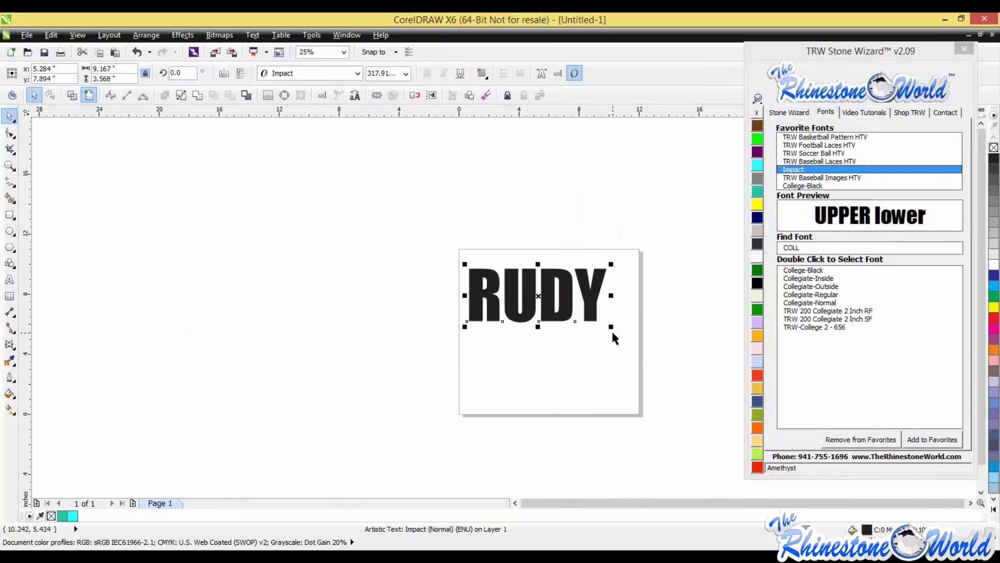
Step: Set the contour spacing to 0.07 with corner detection off and apply a one-island outside Island Fill of ss10 stones to the text
click(793, 114)
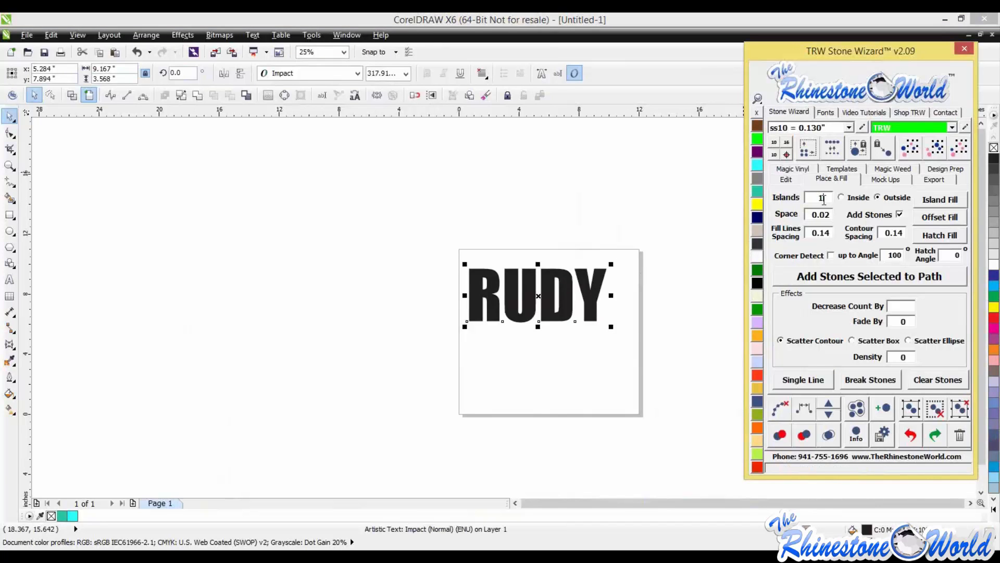
double_click(895, 233)
text(07)
click(830, 256)
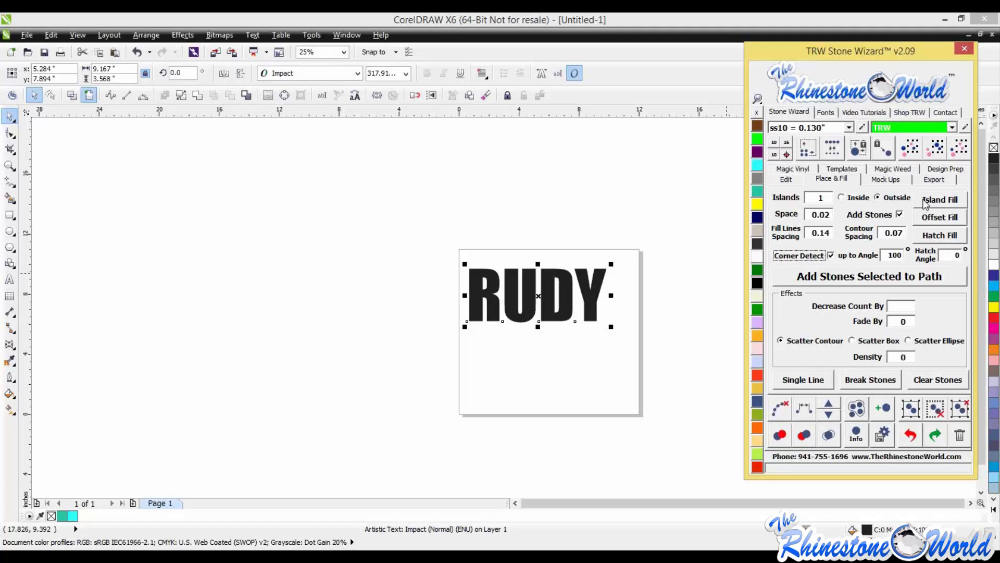
click(830, 256)
click(932, 207)
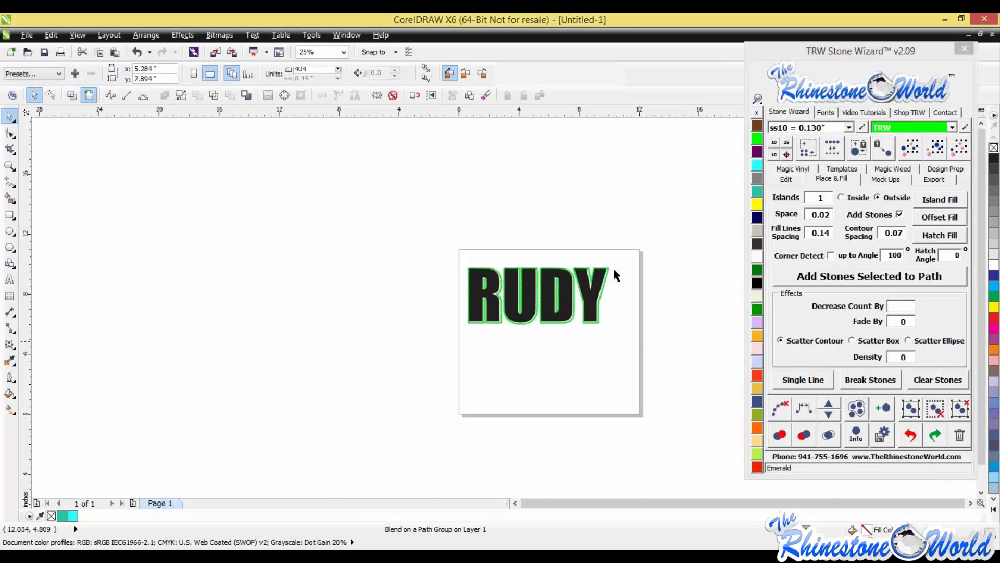
Step: Select the text with its stone outline and clear the paths from the selected objects
scroll(612, 267, up, 4)
scroll(608, 268, down, 3)
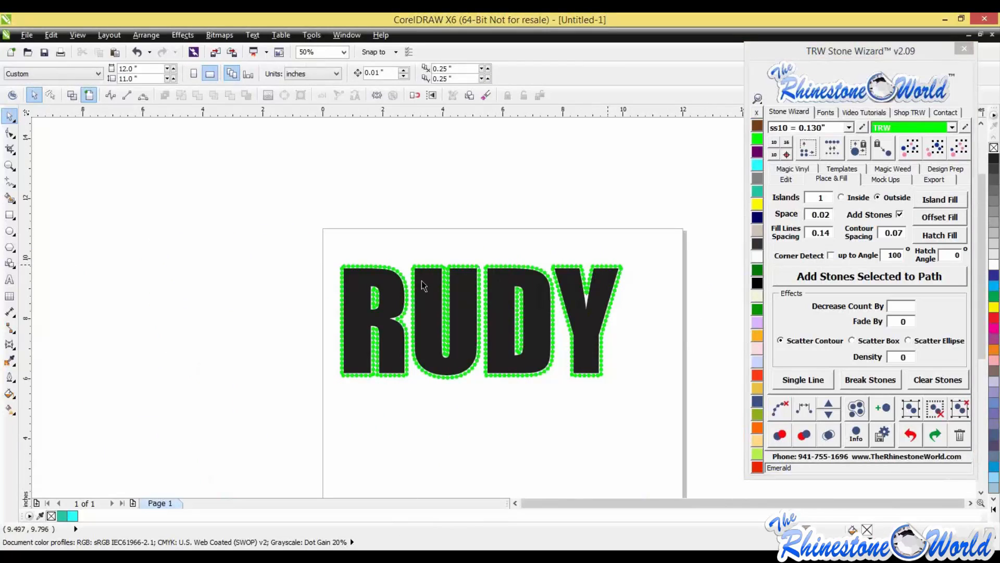
drag(321, 227, 656, 423)
click(781, 436)
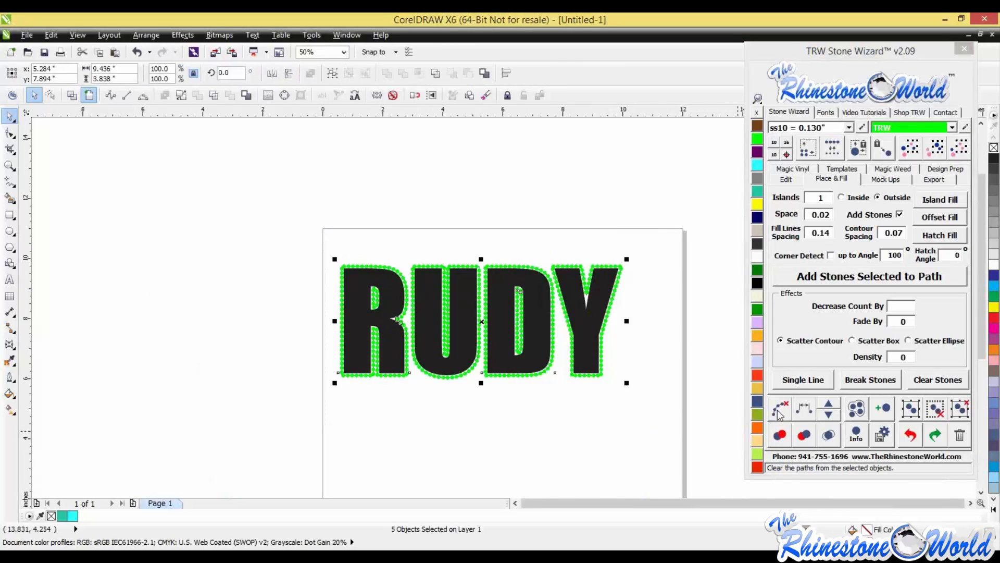
click(629, 362)
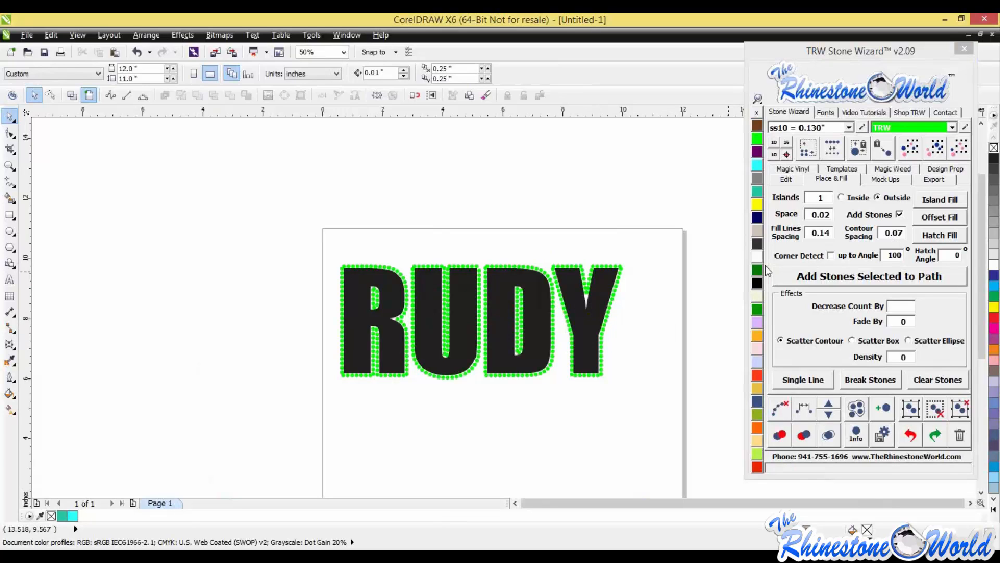
Step: Examine the stone outline up close around the last letter, especially the spacing inside its upper notch
scroll(598, 291, up, 2)
scroll(599, 291, up, 2)
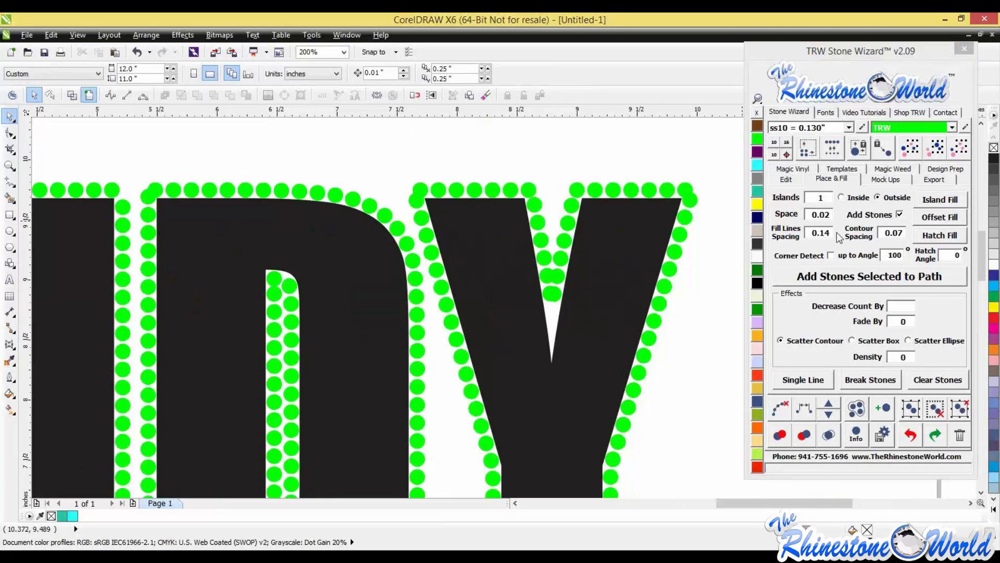
scroll(672, 238, up, 6)
scroll(672, 238, down, 4)
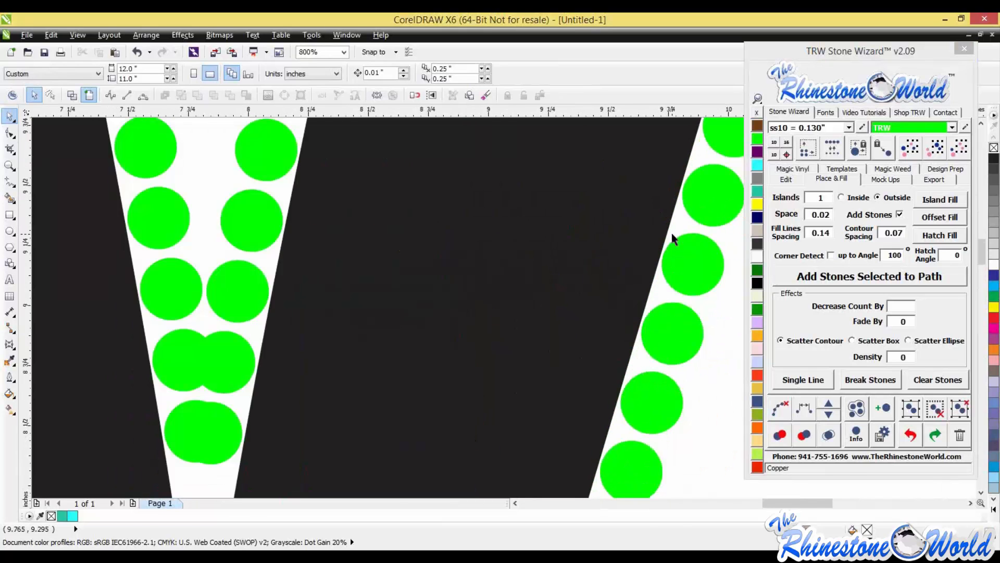
scroll(672, 268, down, 4)
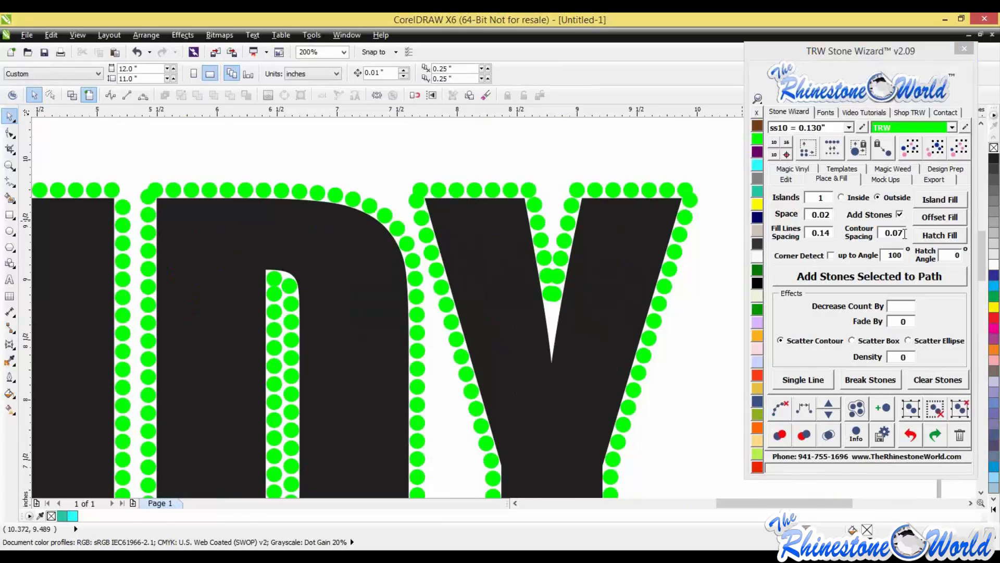
scroll(672, 268, up, 4)
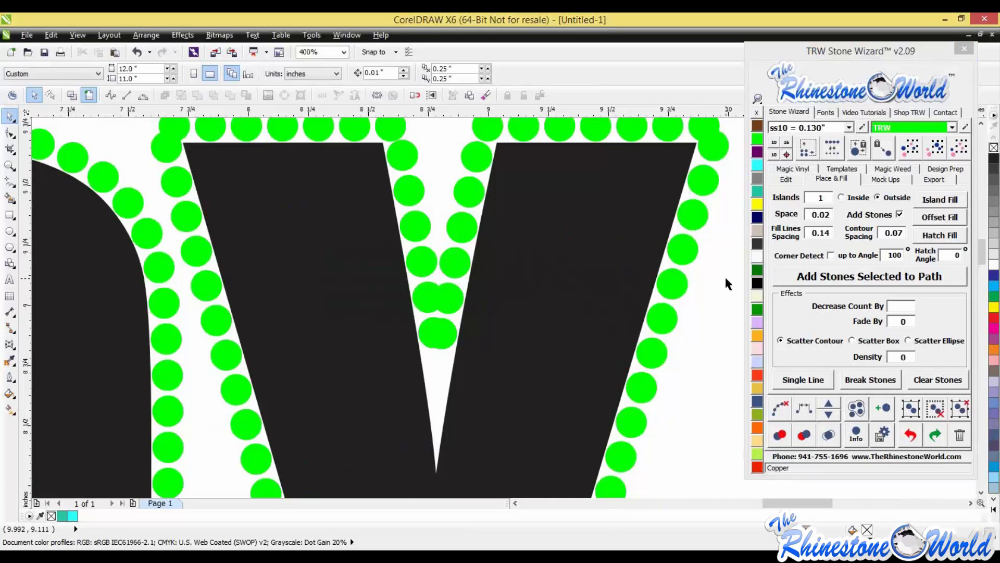
scroll(724, 276, down, 4)
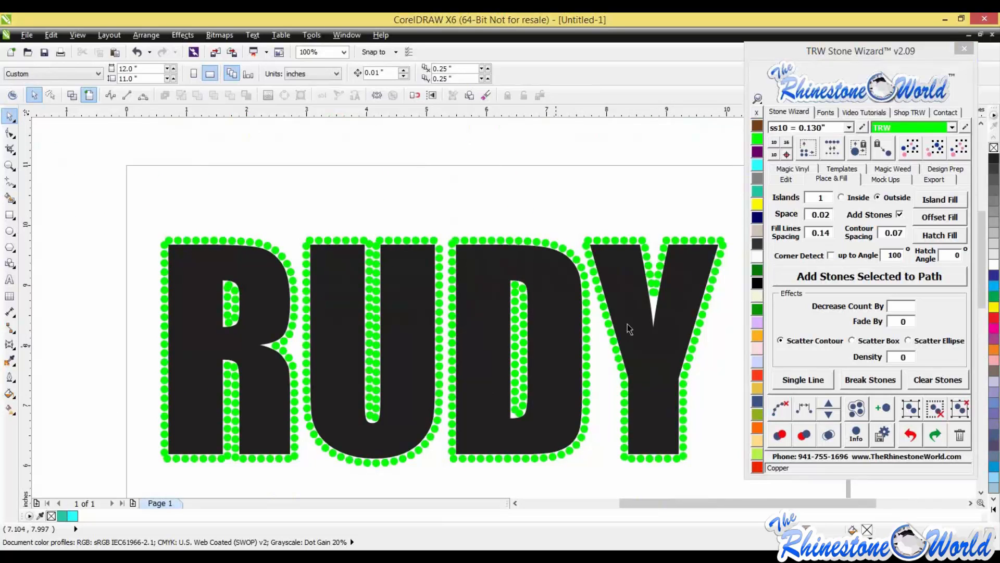
scroll(633, 313, up, 2)
scroll(637, 299, down, 3)
scroll(637, 294, up, 2)
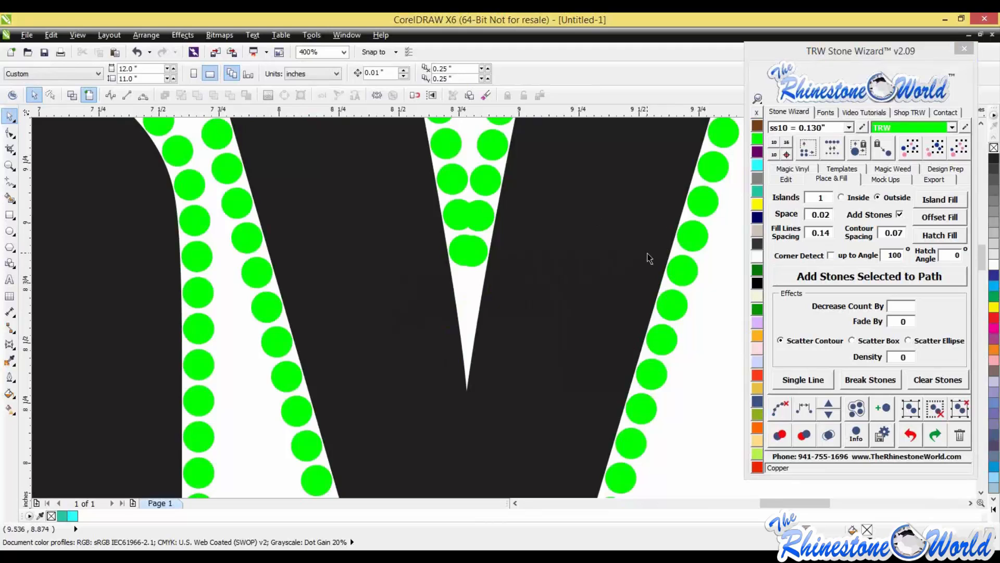
Step: Try several Magic Glitter vinyl fills on the text, including Cherry, Old Gold, Copper and Red, ending with Lavender
scroll(649, 258, down, 2)
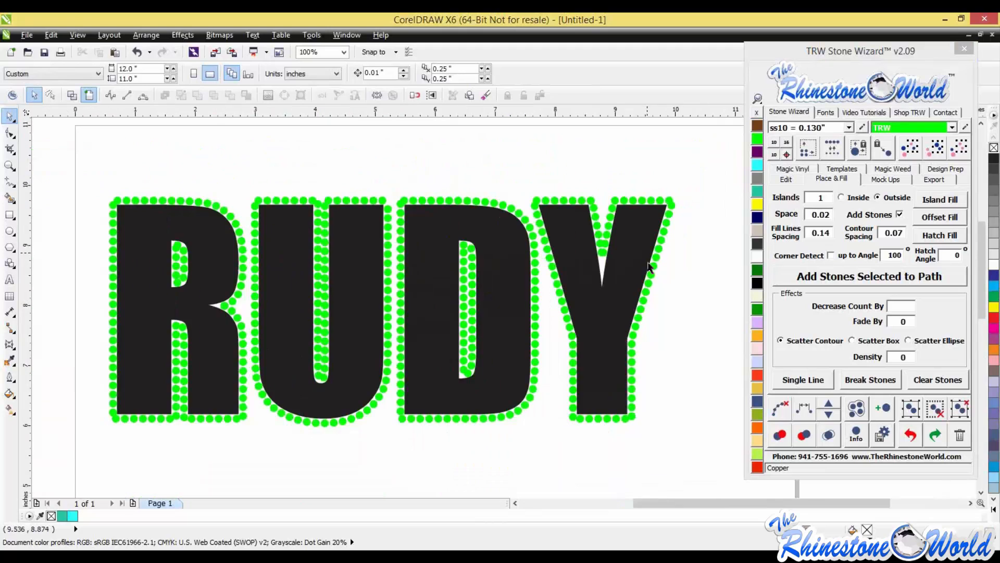
click(599, 299)
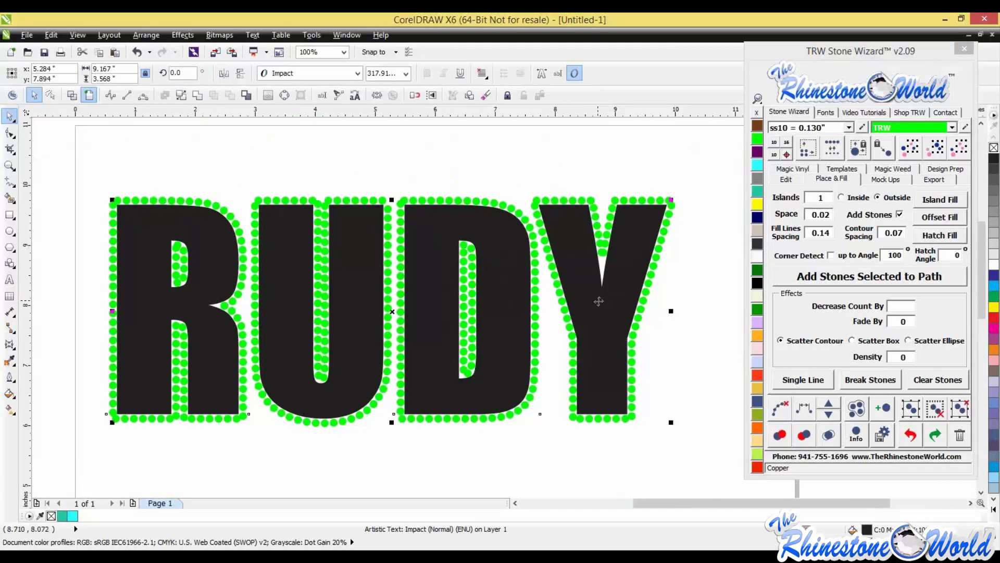
click(782, 171)
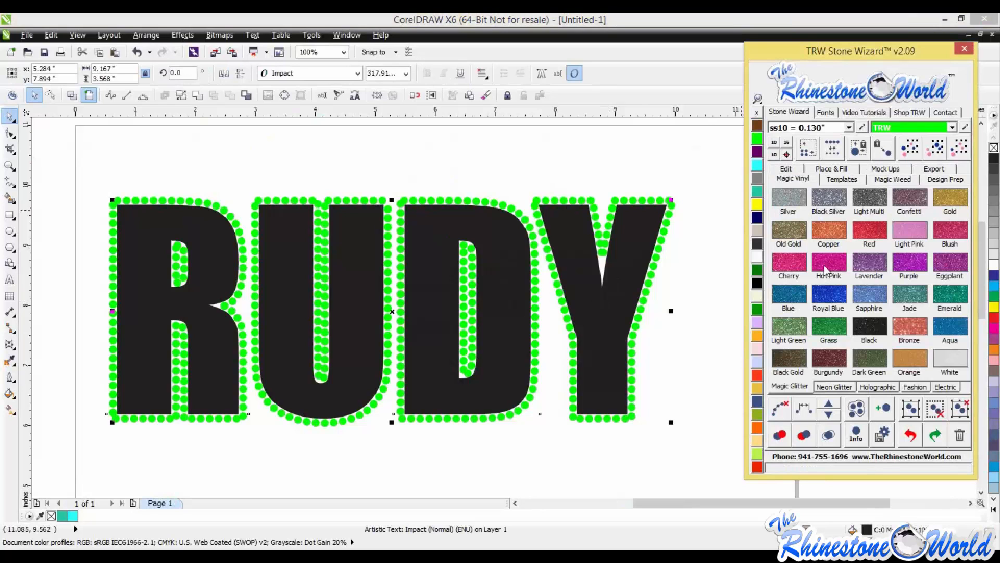
click(790, 265)
click(790, 229)
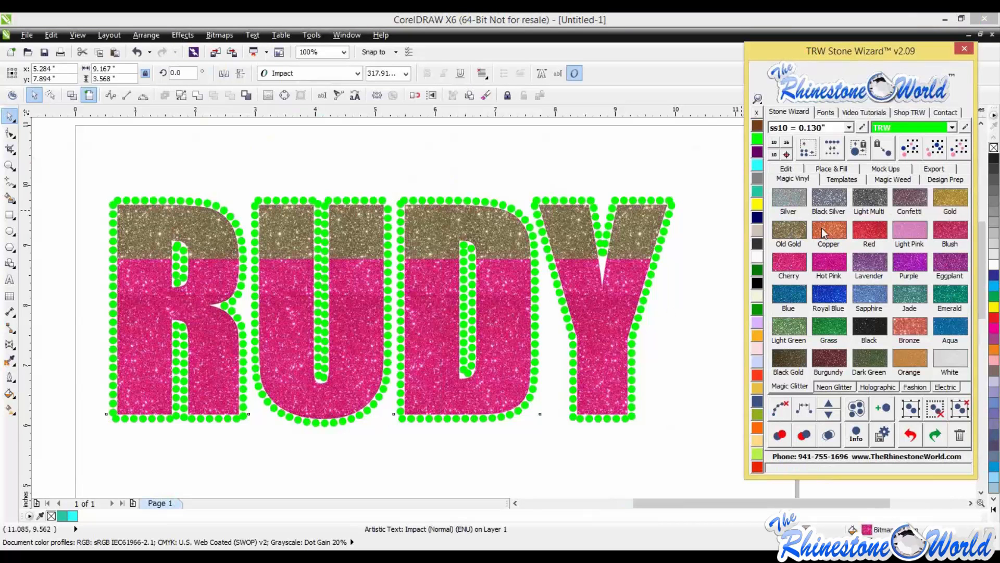
click(821, 230)
click(896, 234)
click(860, 230)
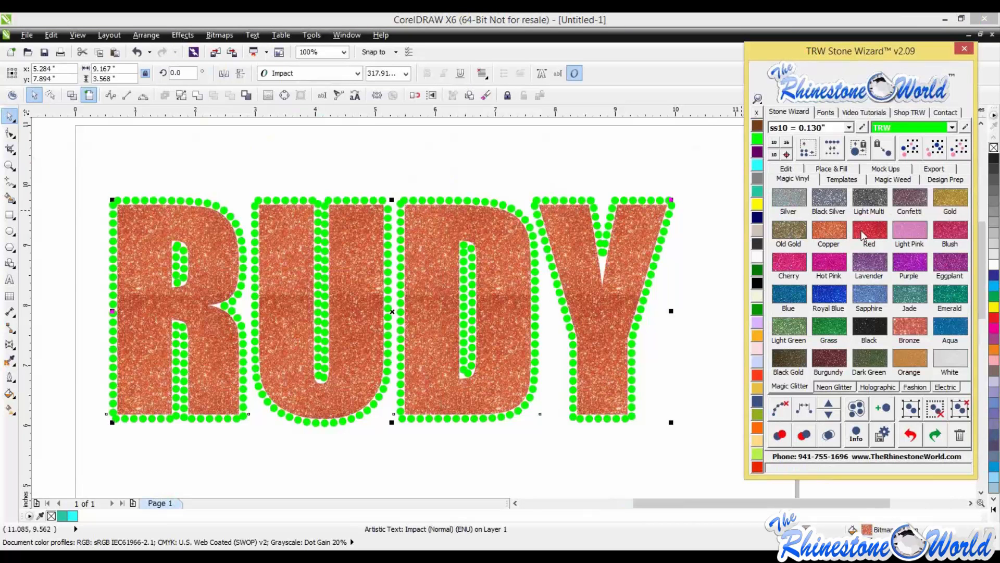
click(955, 234)
click(945, 262)
click(873, 260)
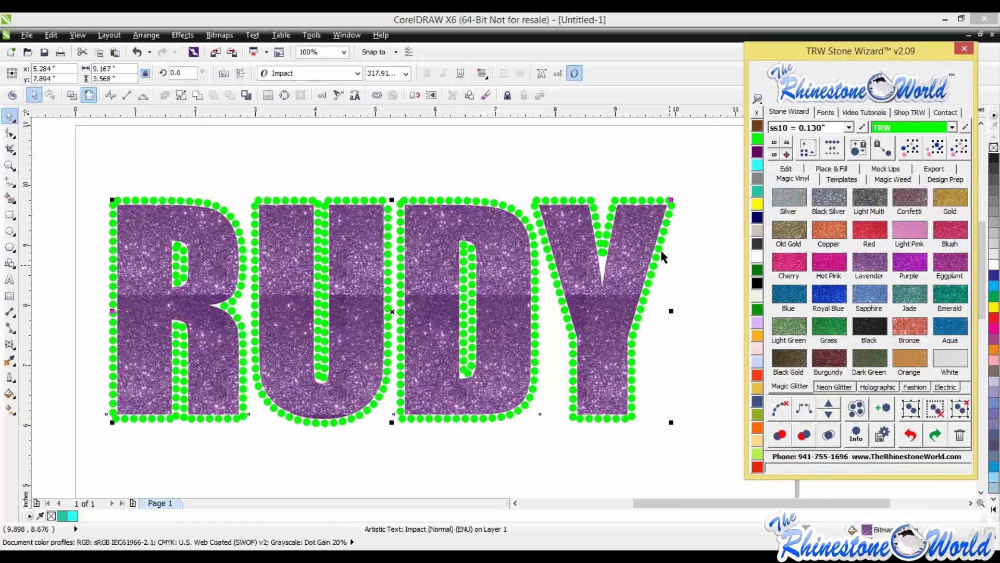
Step: Pick one stone between the second and third letters and find all objects of the same size and color
click(687, 247)
scroll(384, 281, down, 1)
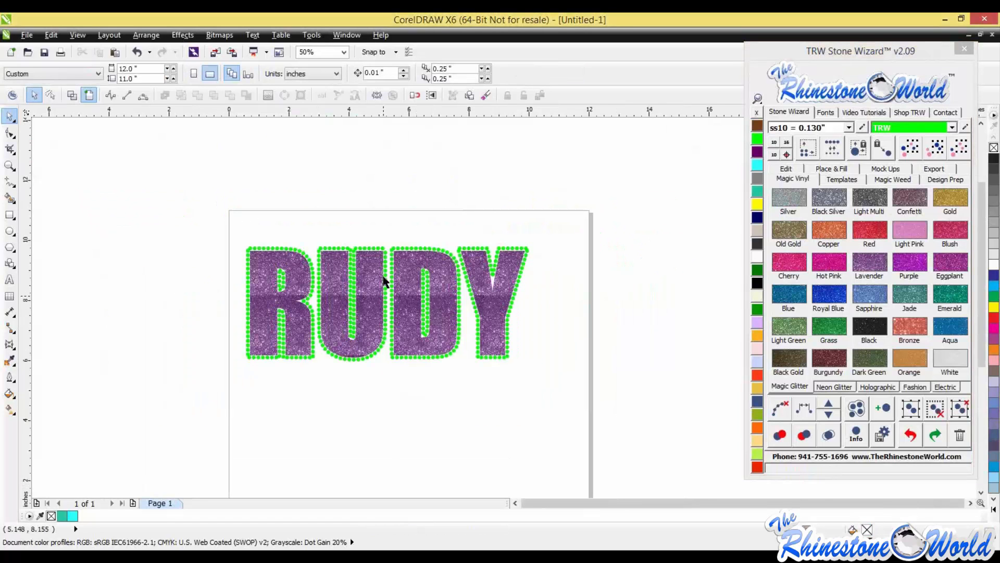
scroll(374, 284, up, 1)
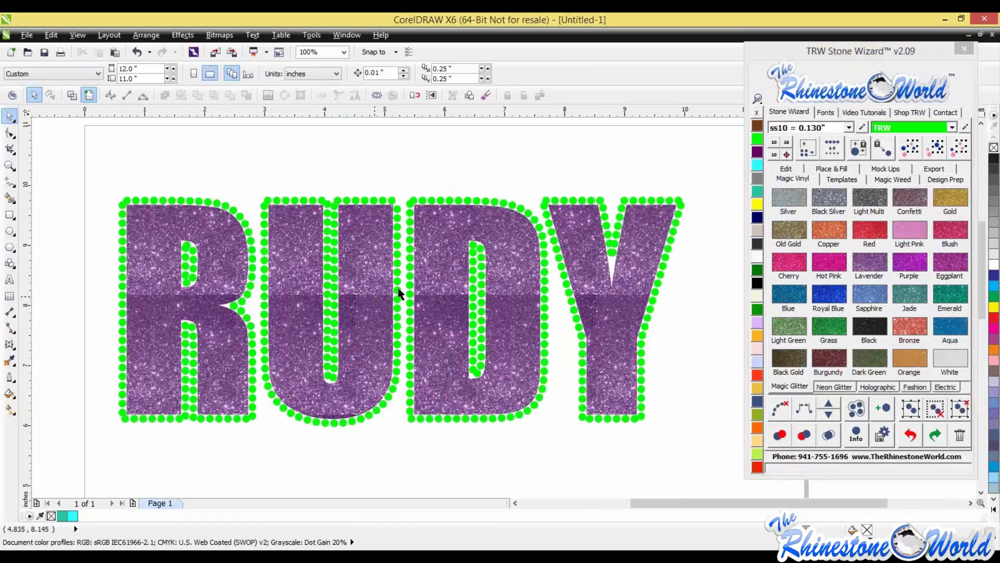
scroll(398, 293, up, 1)
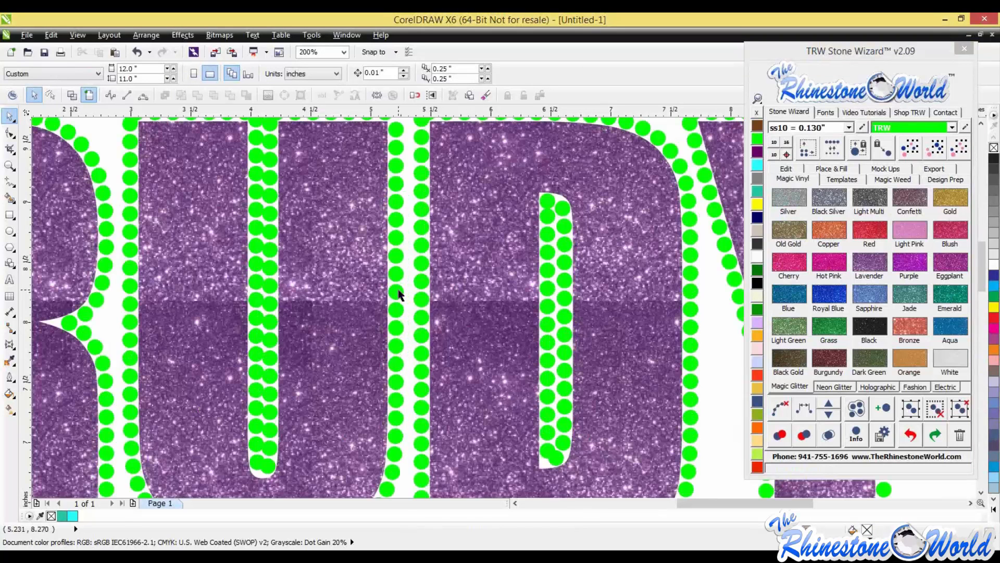
click(398, 293)
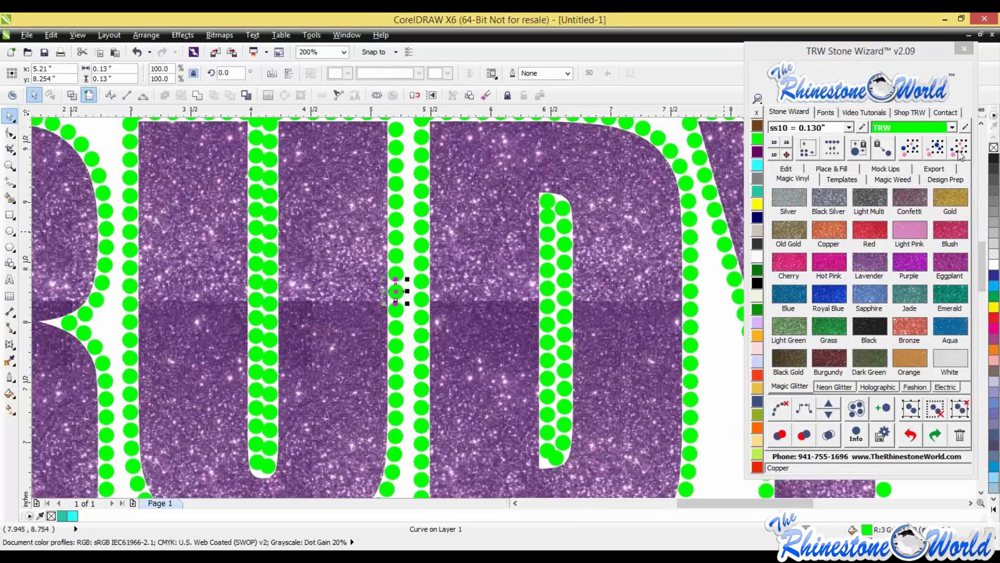
click(936, 156)
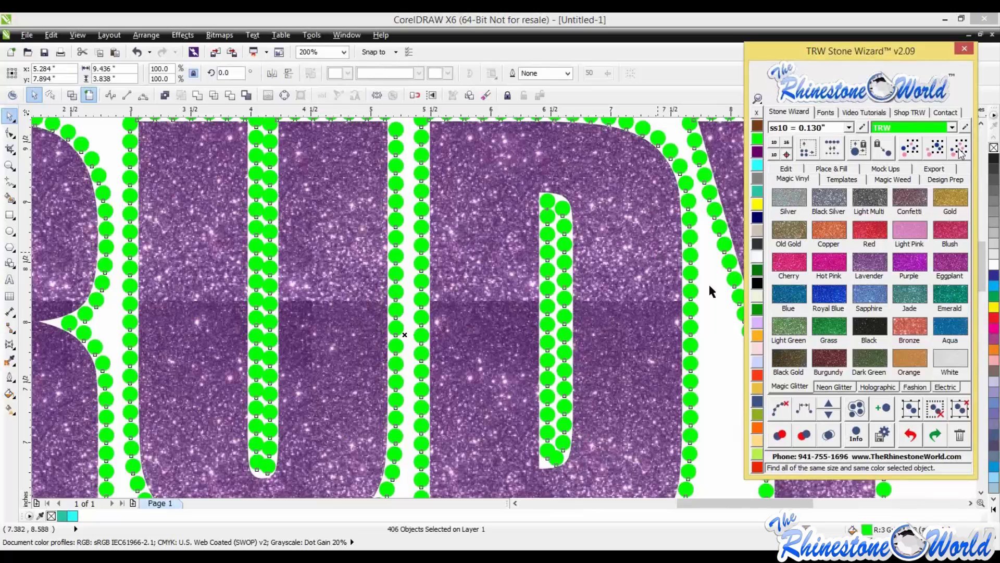
click(710, 303)
Step: Select all stones of the same size and color around the text and recolor them Crystal
scroll(710, 303, down, 2)
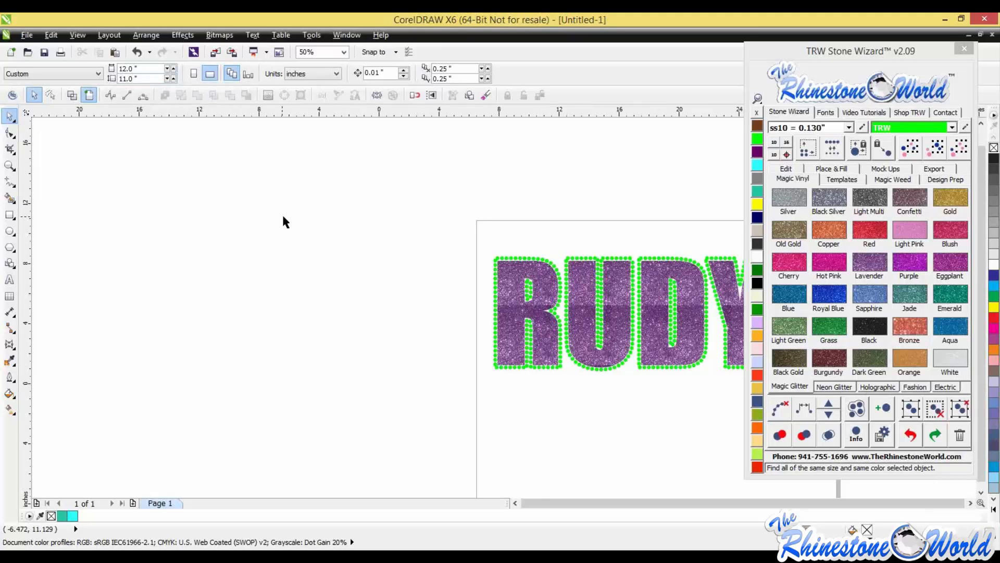
scroll(283, 222, down, 1)
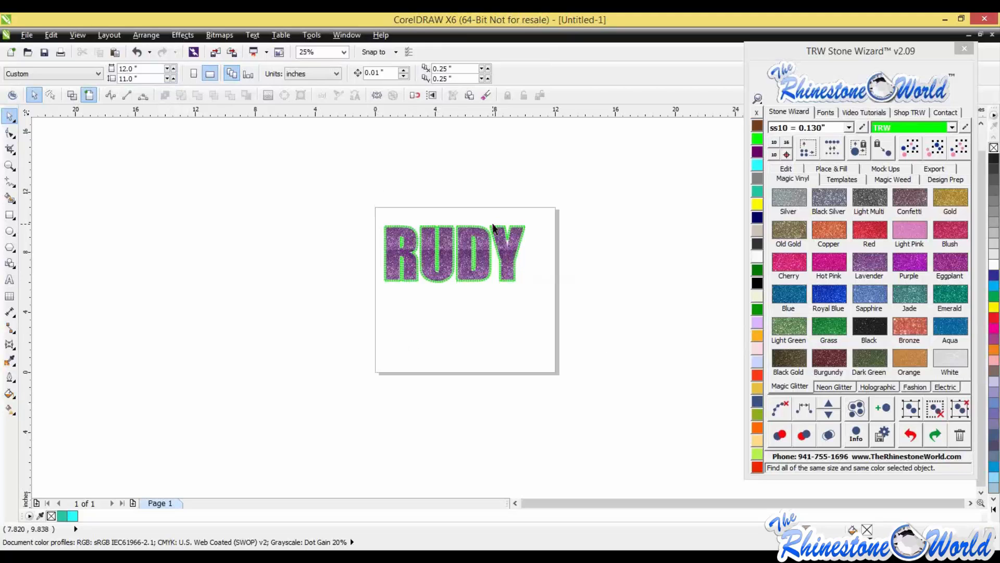
scroll(492, 224, up, 1)
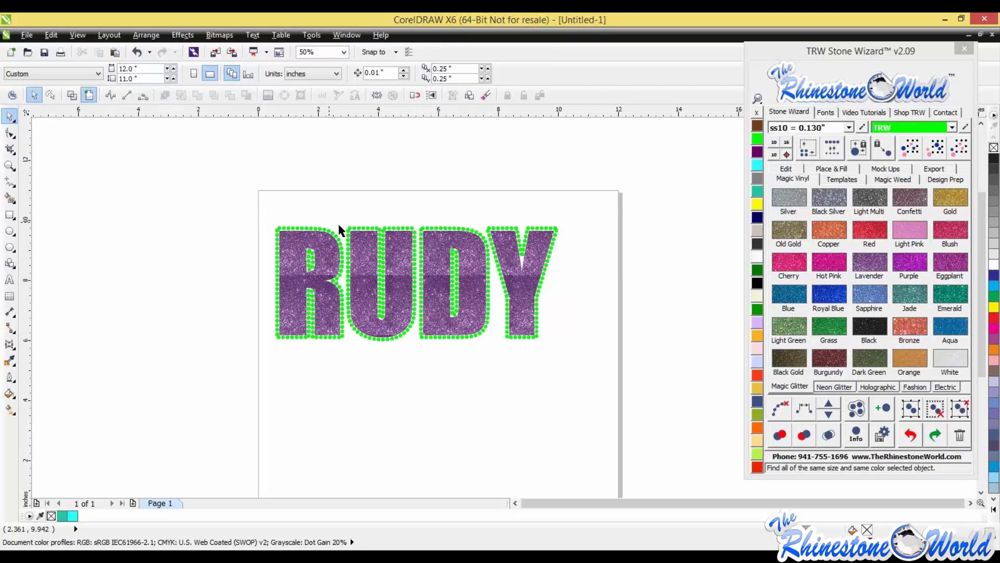
click(384, 247)
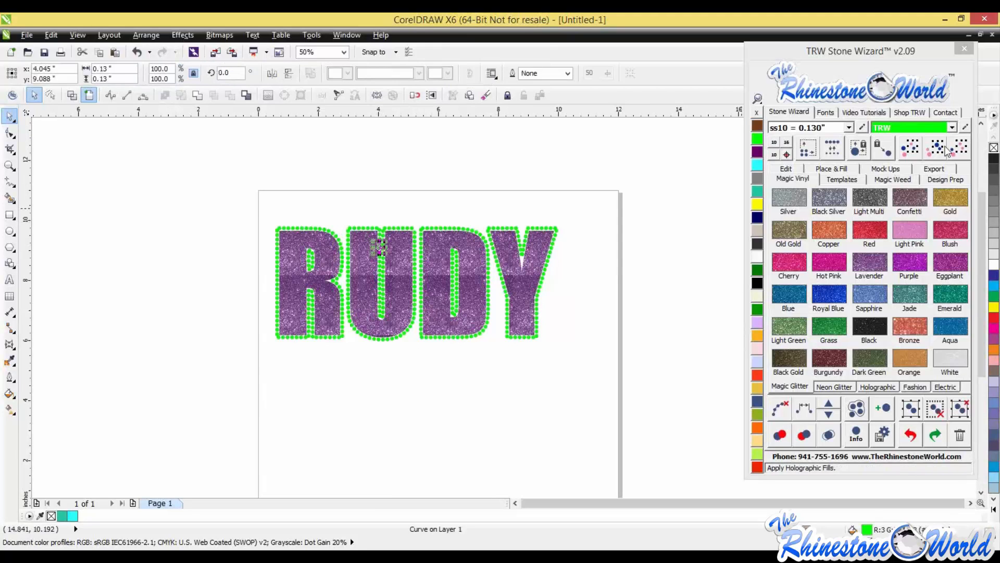
click(757, 256)
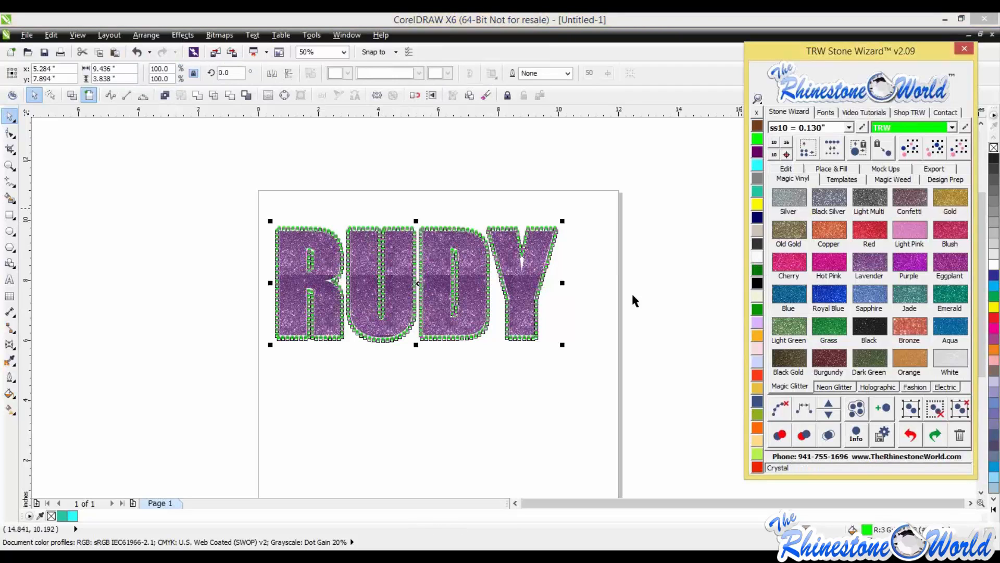
Step: Fill the text with the Royal Blue Magic Glitter vinyl
click(624, 291)
click(532, 274)
click(831, 291)
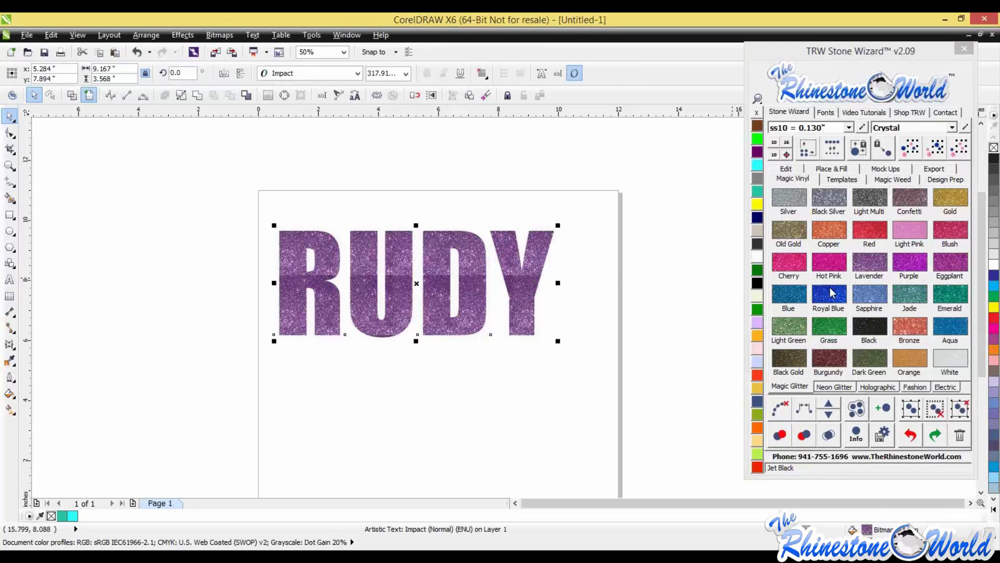
Step: Select the text with its stone outline and create TRW Magic Templates from them
drag(181, 154, 690, 425)
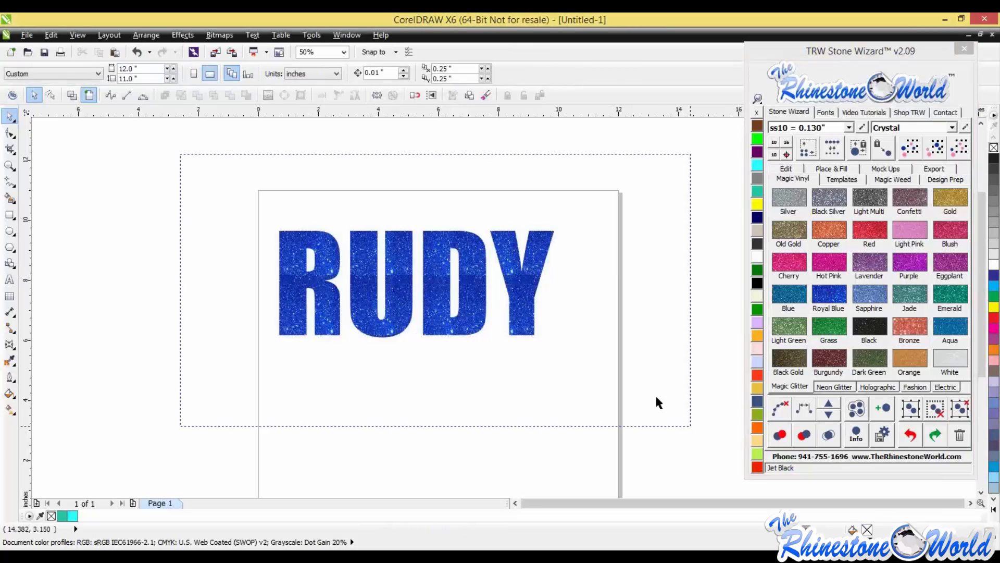
click(832, 170)
click(843, 178)
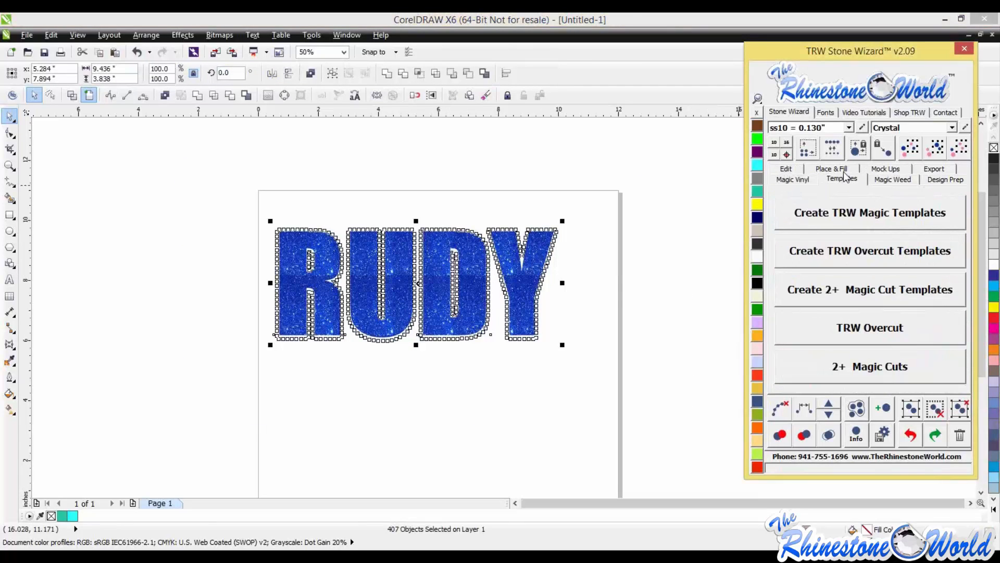
click(855, 209)
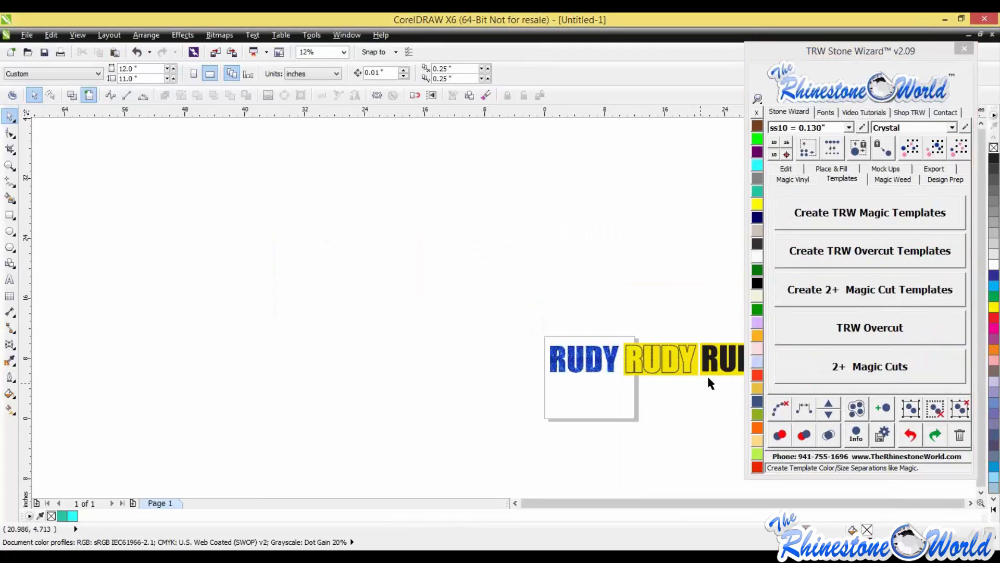
scroll(709, 377, down, 2)
scroll(719, 370, up, 3)
scroll(721, 368, down, 2)
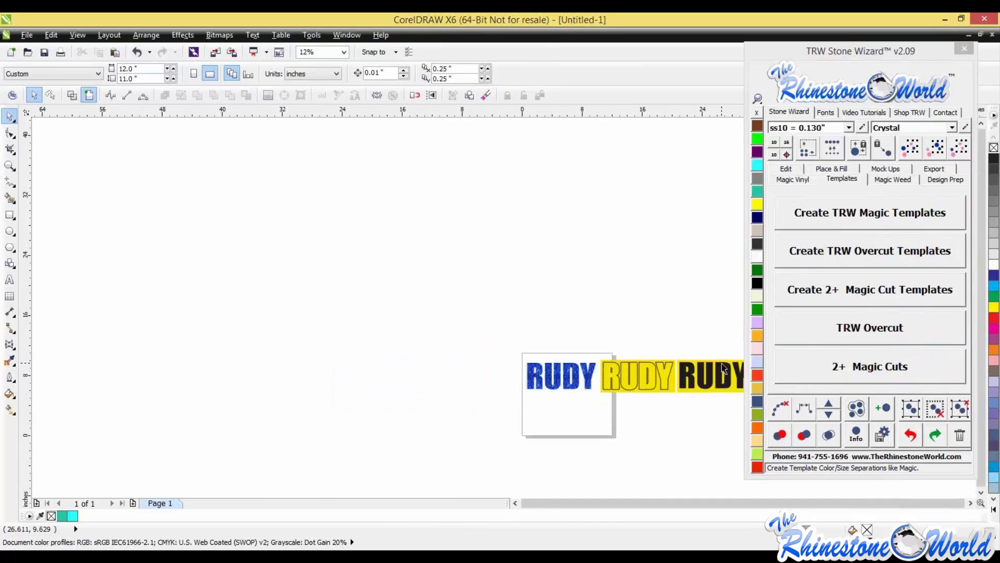
scroll(730, 364, up, 2)
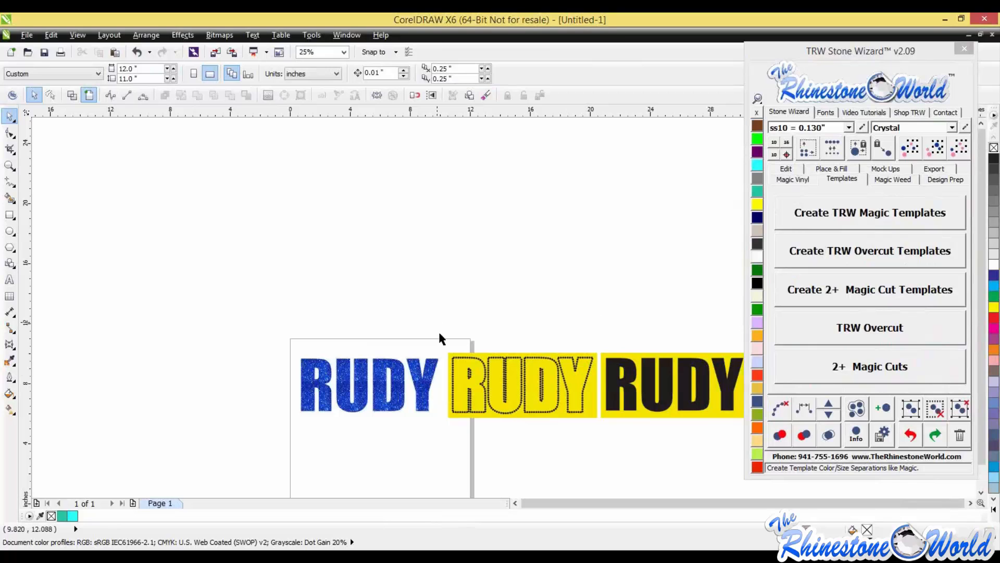
Step: Delete the design with both templates and restore them by undoing the deletion
drag(214, 312, 746, 422)
key(Delete)
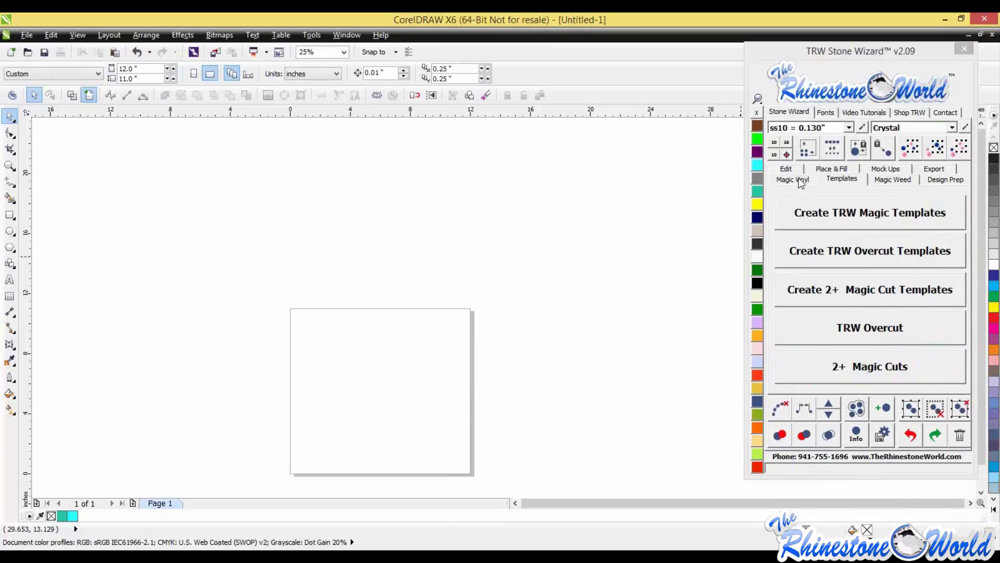
click(797, 180)
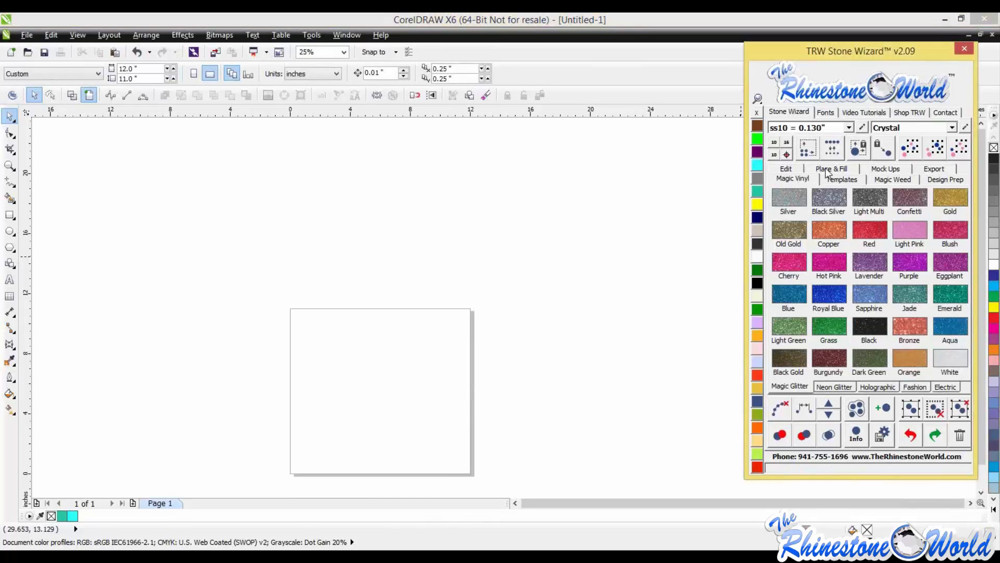
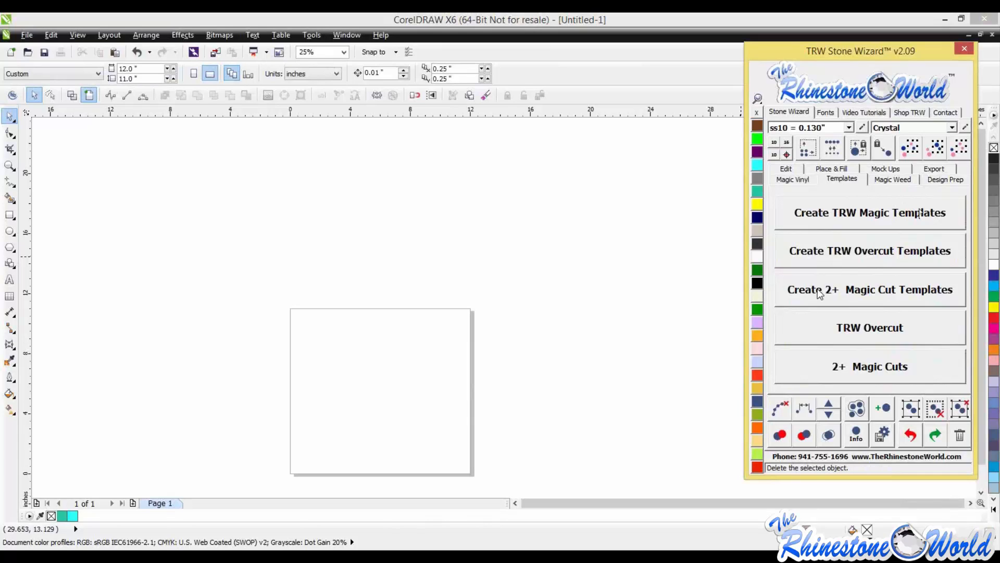
click(910, 434)
click(540, 414)
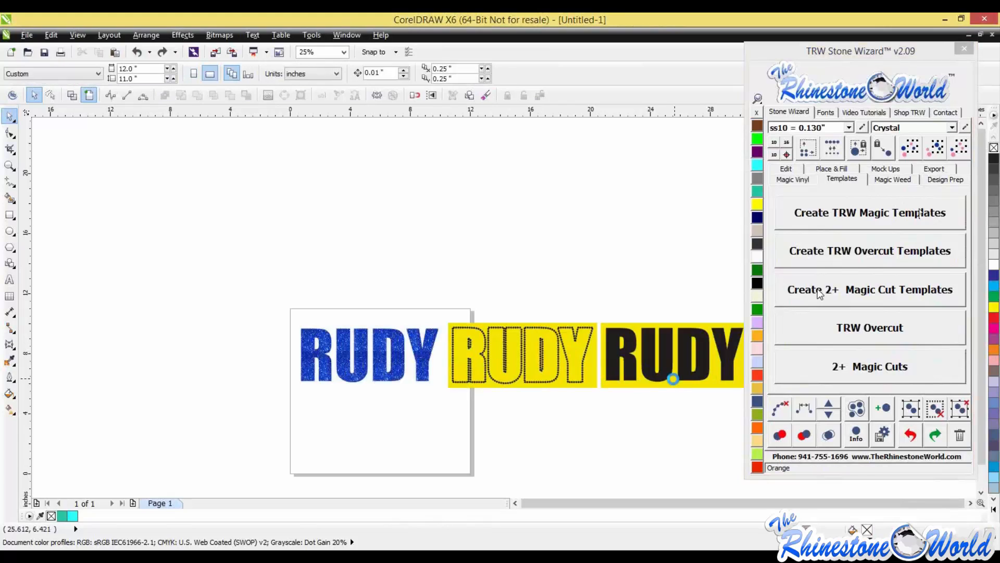
Step: Shrink the yellow rectangle behind the solid black text on all four sides to about 9.375 by 3.688 inches
scroll(677, 376, down, 2)
scroll(688, 374, up, 3)
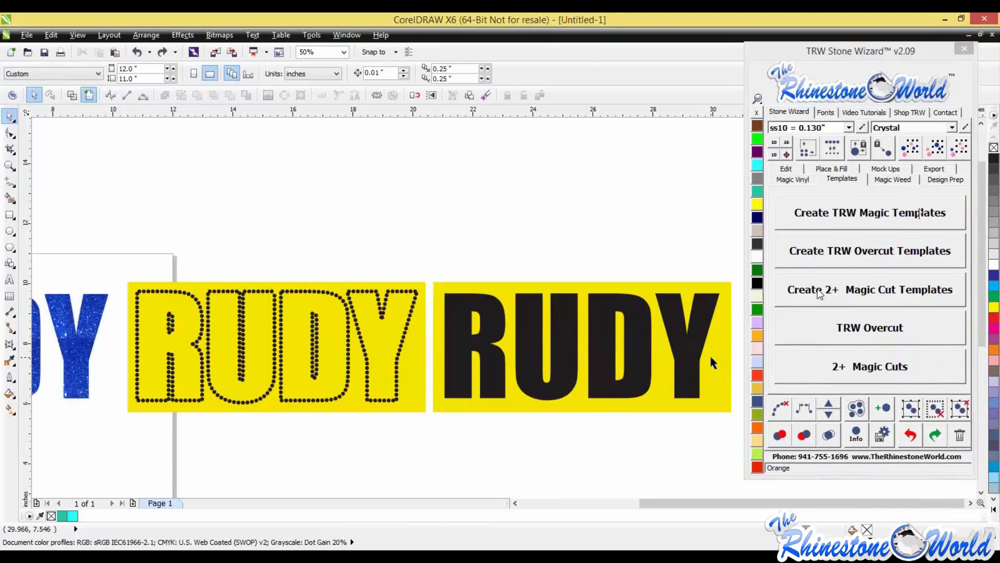
scroll(710, 357, down, 1)
scroll(710, 352, up, 2)
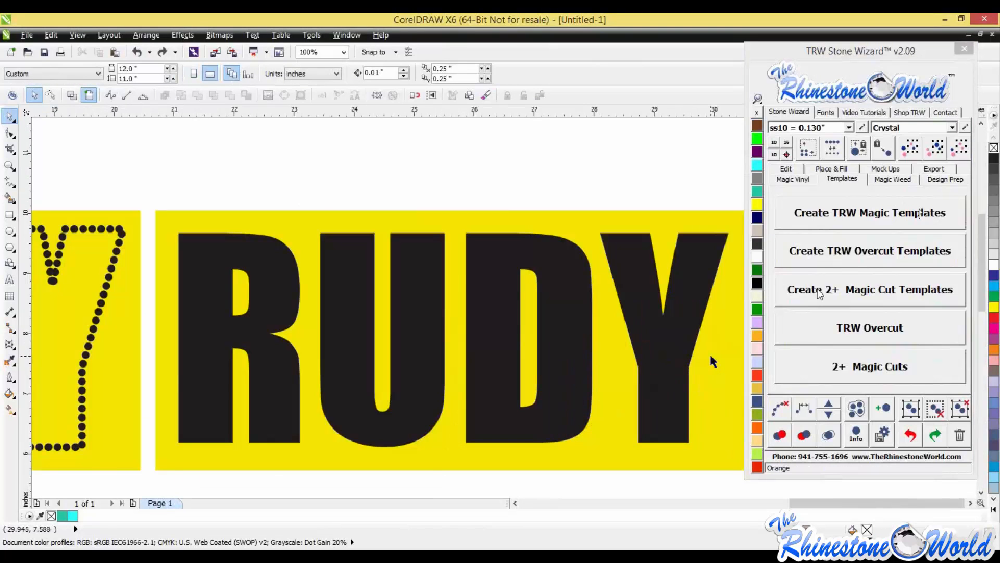
scroll(709, 352, down, 1)
click(720, 345)
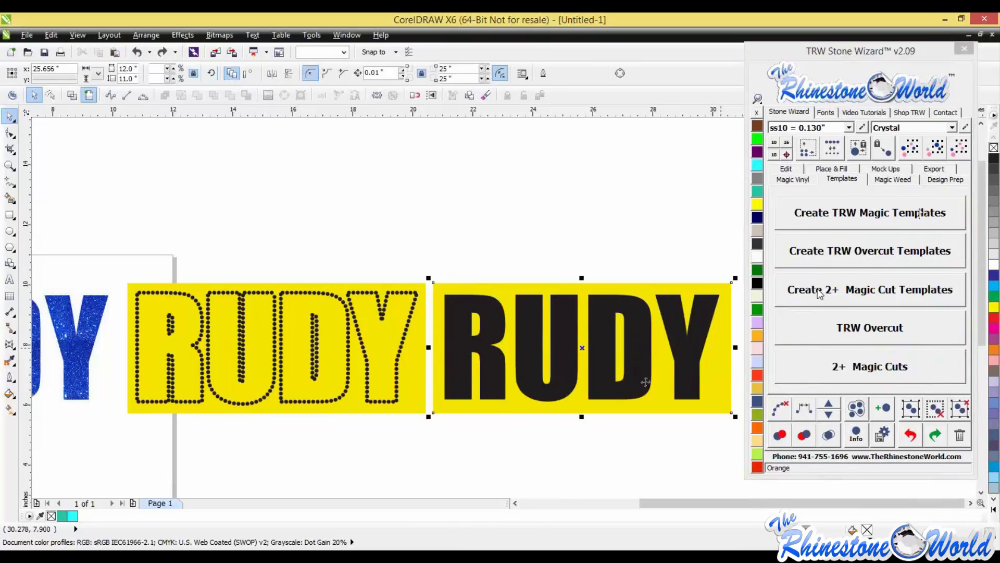
drag(582, 418, 582, 408)
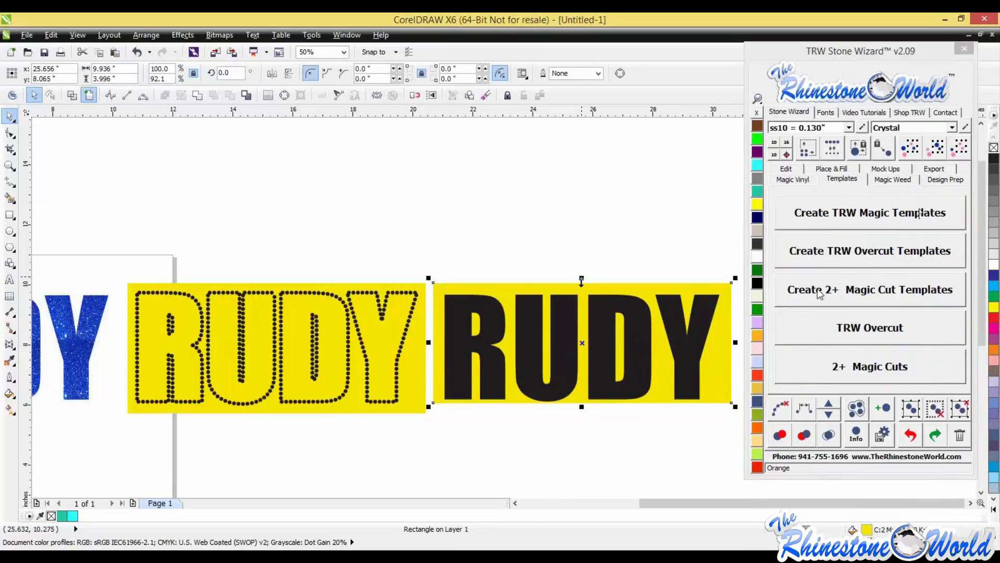
drag(581, 278, 581, 286)
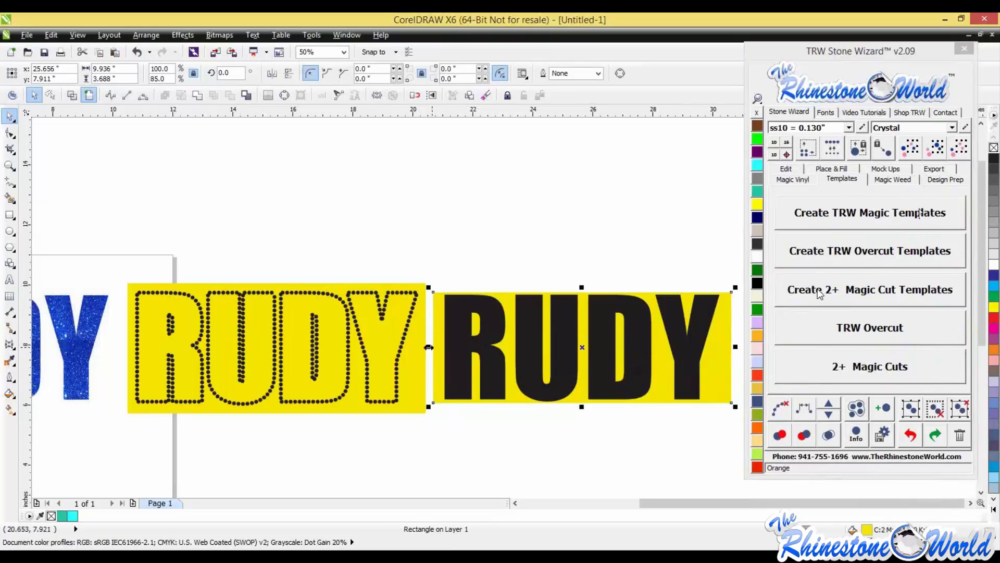
drag(432, 347, 435, 348)
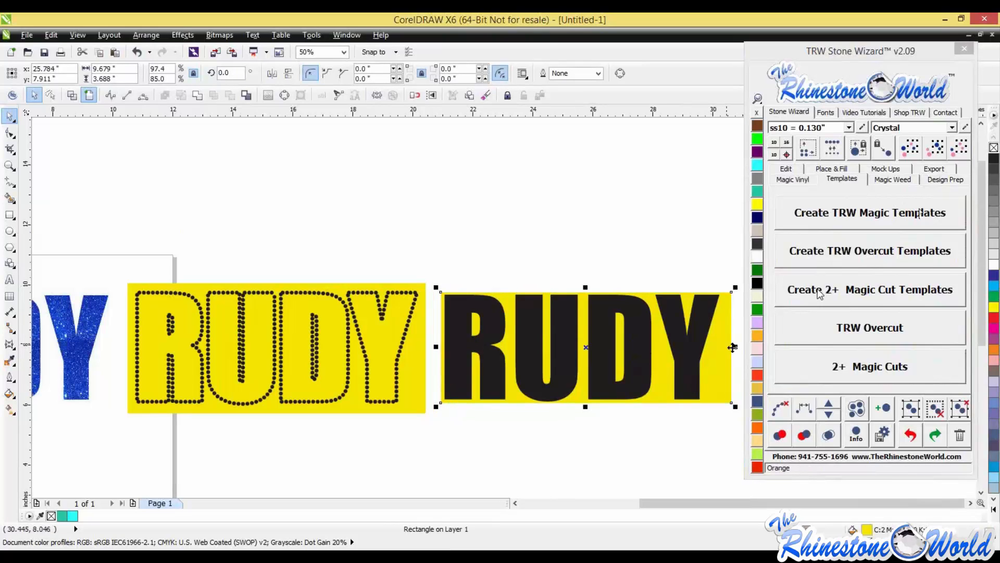
drag(732, 348, 726, 350)
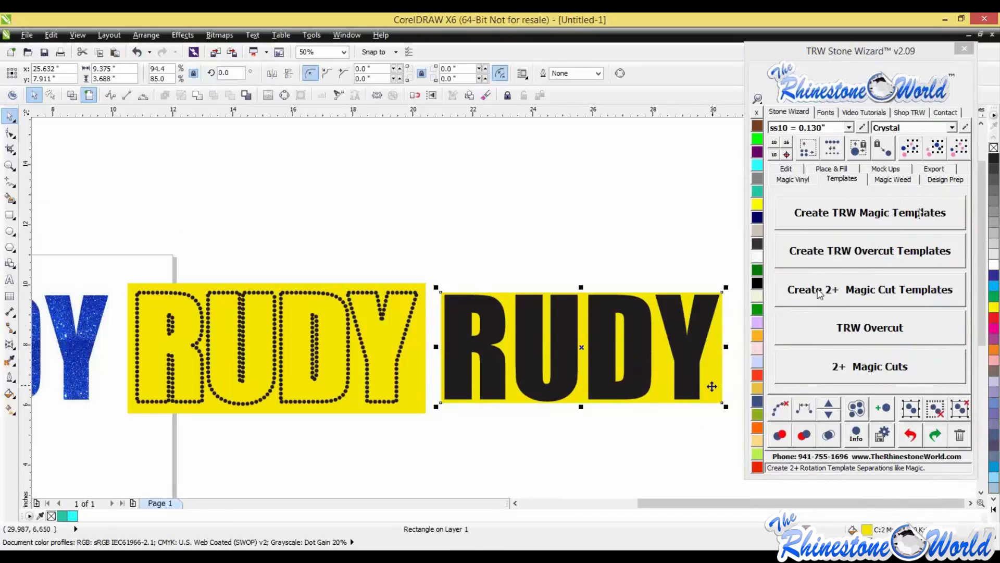
click(633, 427)
Step: Select the glitter text and both yellow templates and delete them, clearing the drawing
scroll(631, 427, down, 5)
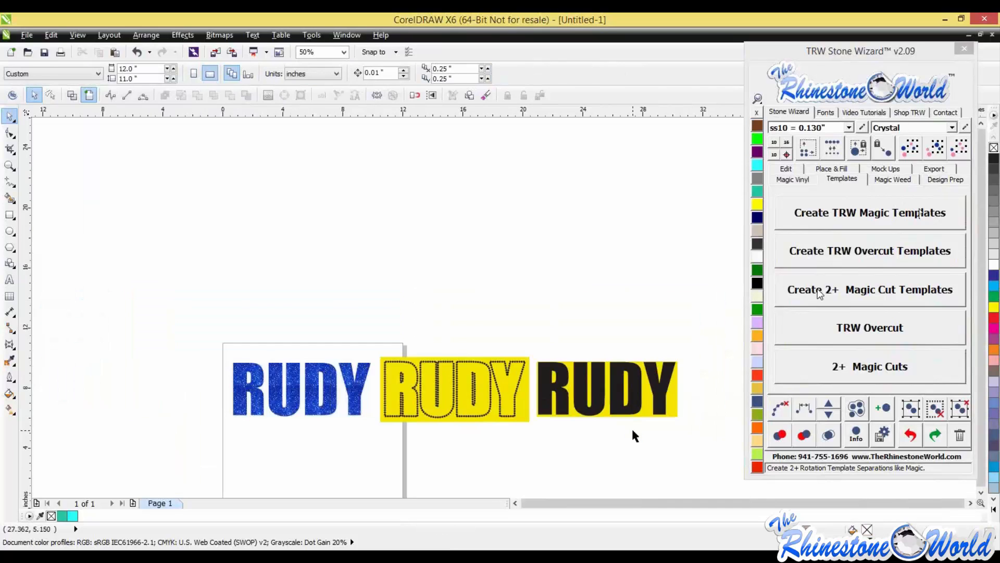
drag(675, 373, 366, 445)
key(Delete)
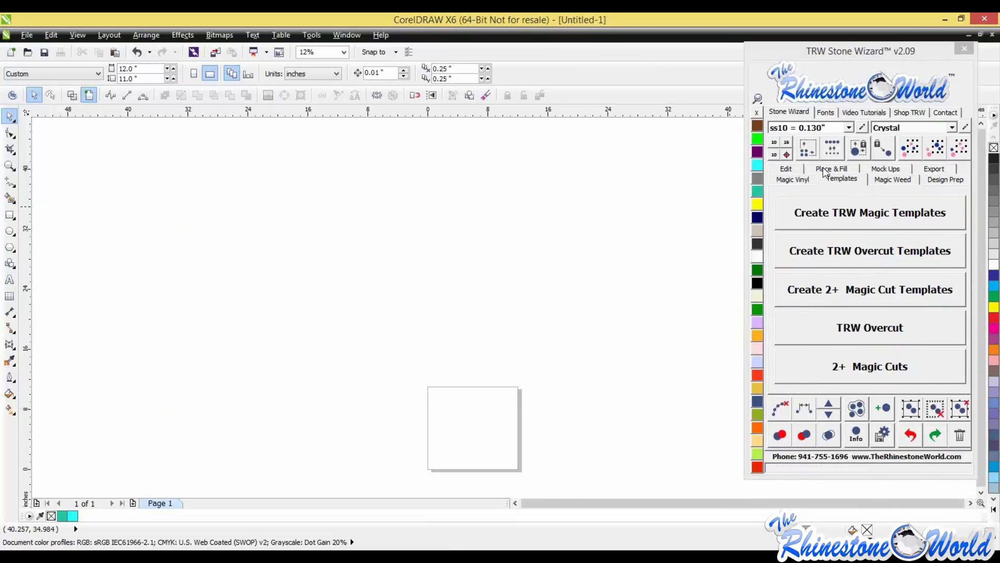
Step: Examine the Mock Ups options and both sets of custom product slots
click(892, 170)
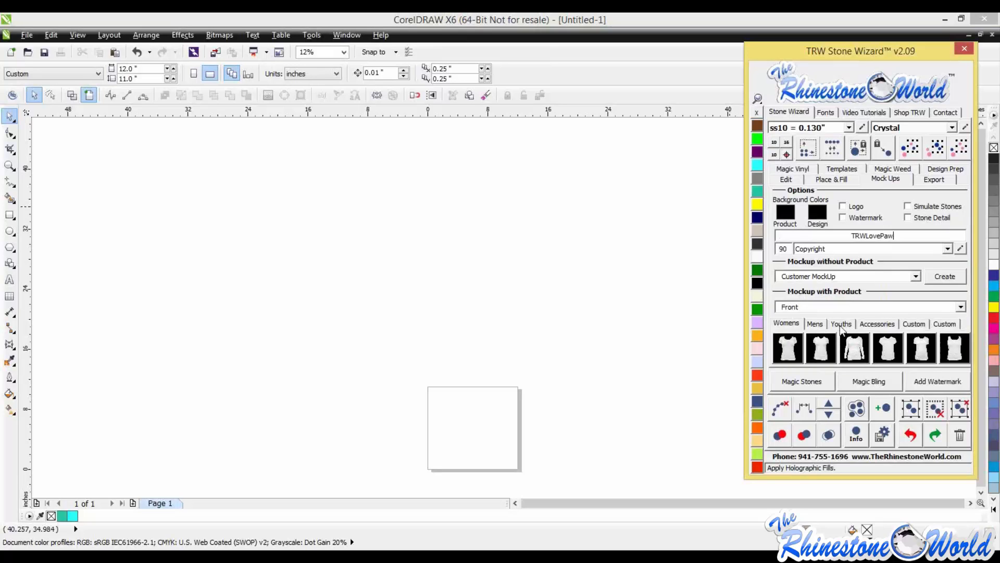
click(915, 324)
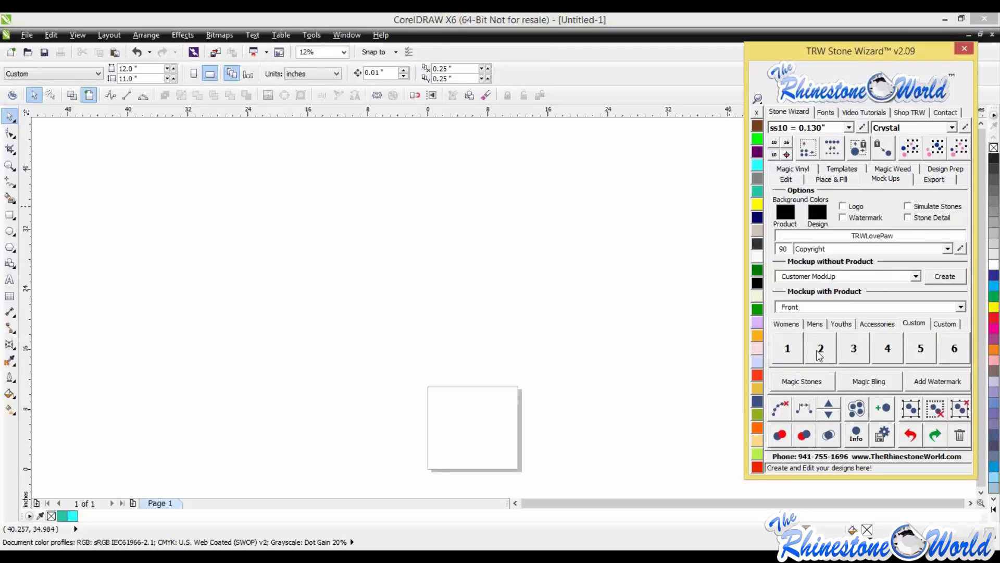
click(946, 324)
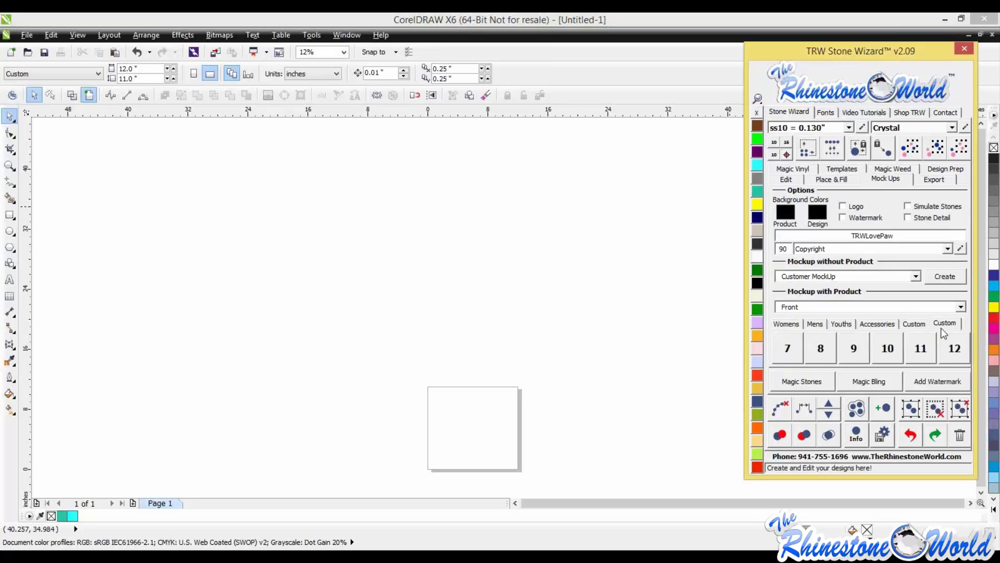
click(915, 323)
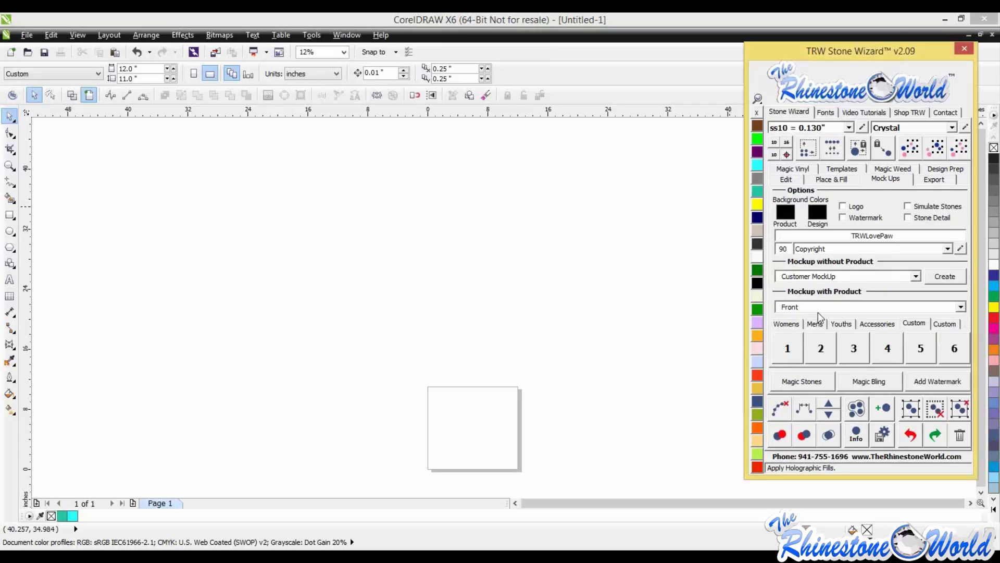
Step: Bring Baseball Mom Template.cdr onto the page as artwork
click(489, 380)
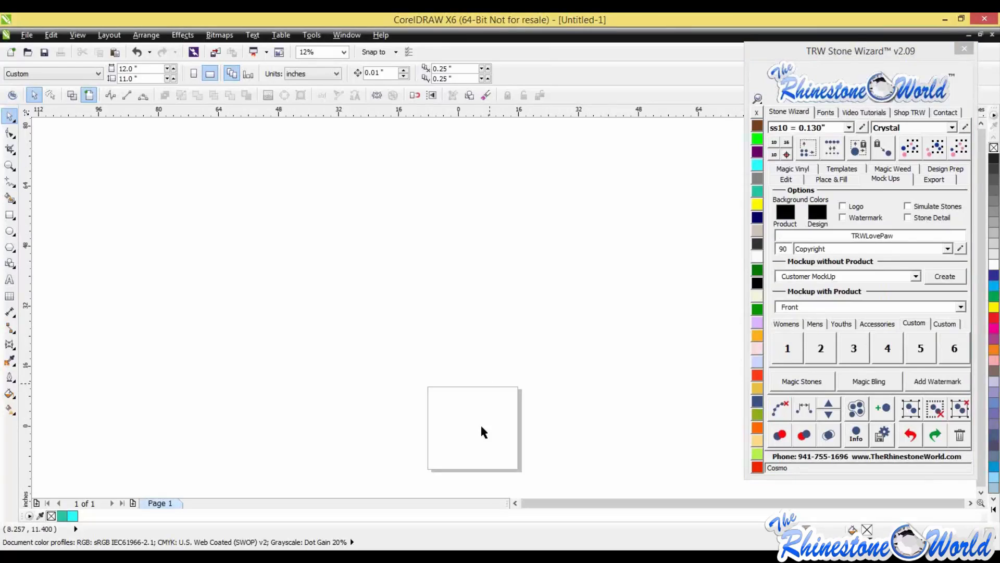
scroll(480, 424, down, 3)
scroll(505, 399, up, 3)
scroll(366, 427, up, 2)
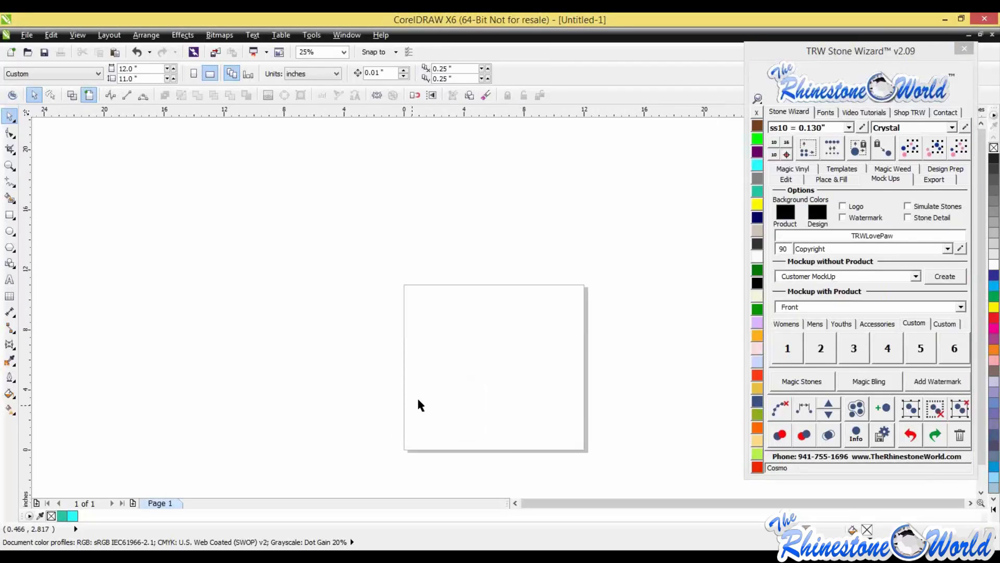
drag(151, 135, 505, 351)
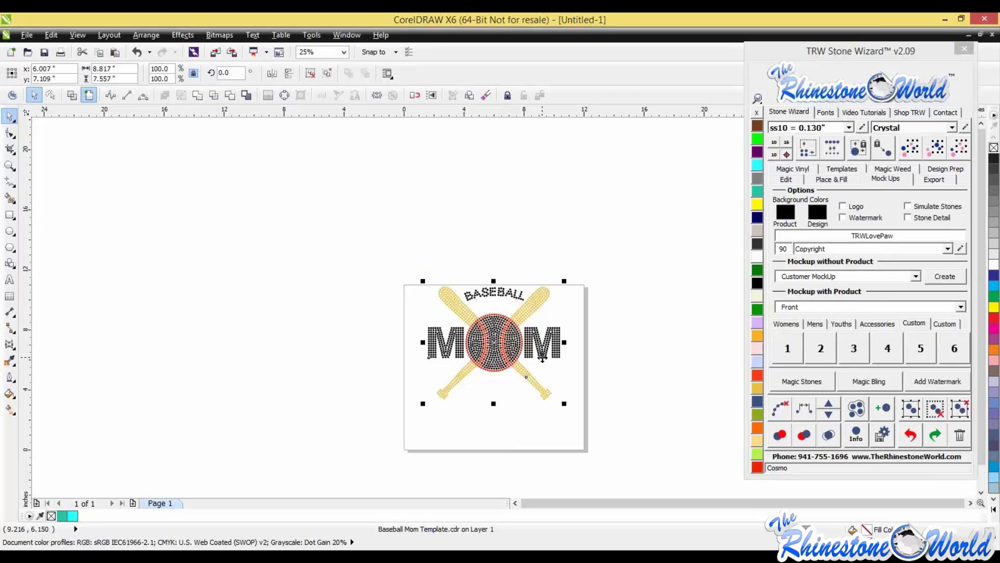
click(679, 330)
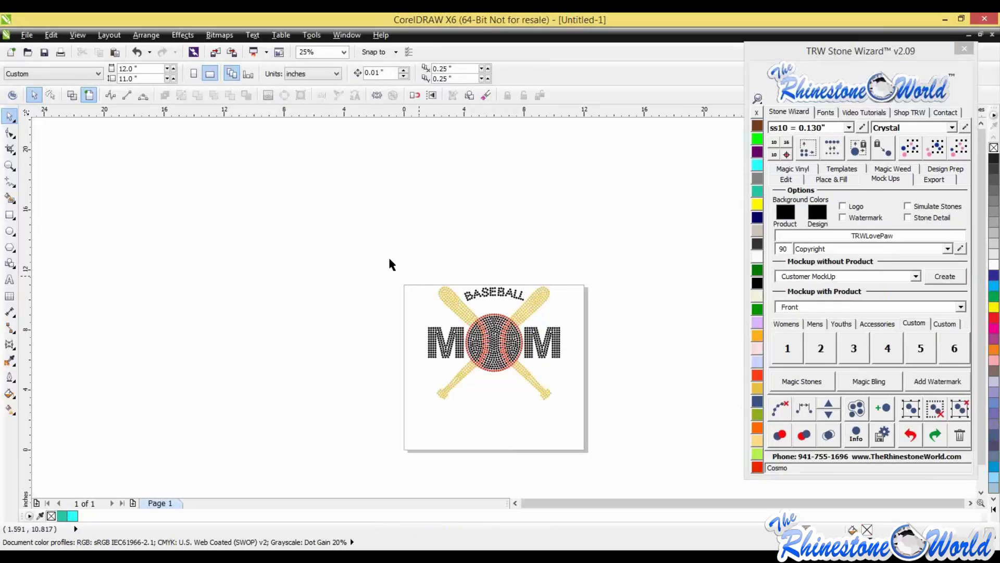
Step: Select the whole Baseball Mom design and ungroup all of its groups
drag(390, 259, 598, 408)
click(959, 409)
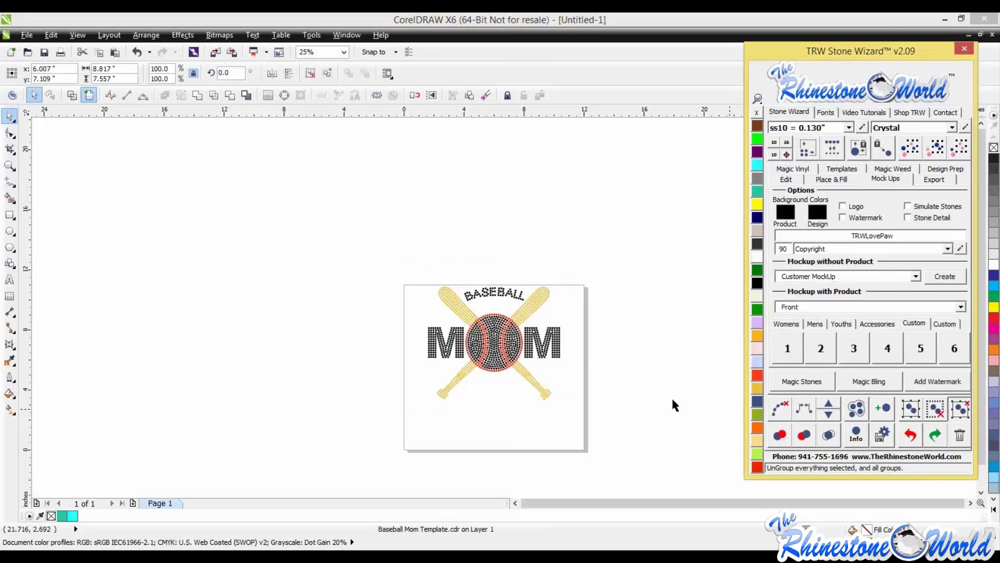
click(672, 400)
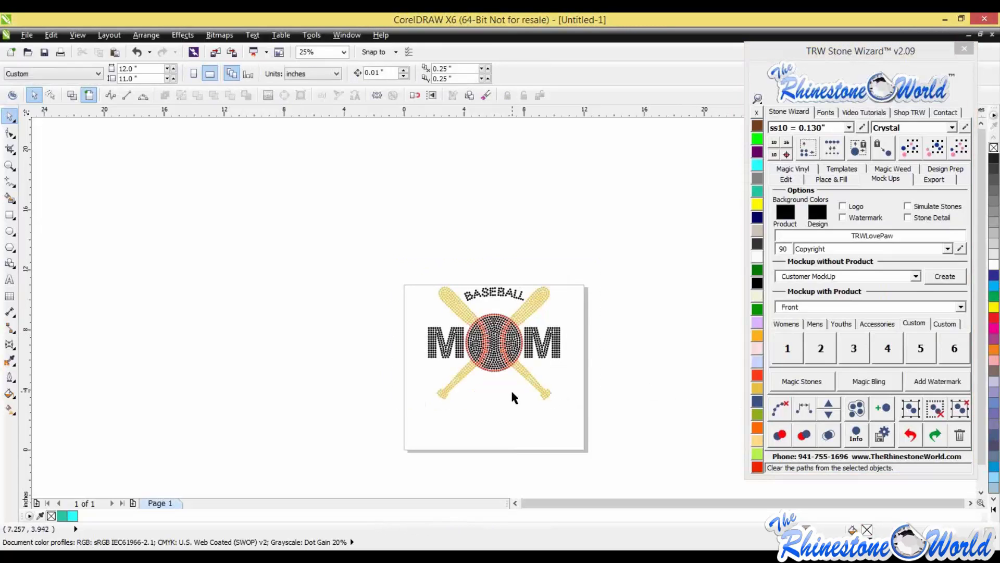
Step: Set the page height to 25 inches
scroll(511, 415, down, 1)
scroll(496, 441, up, 1)
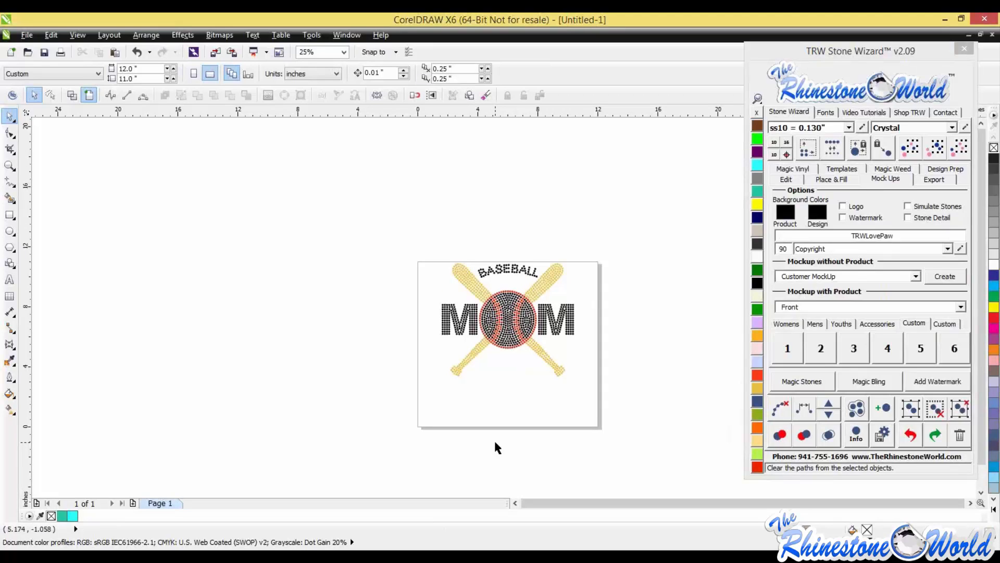
drag(133, 78, 89, 77)
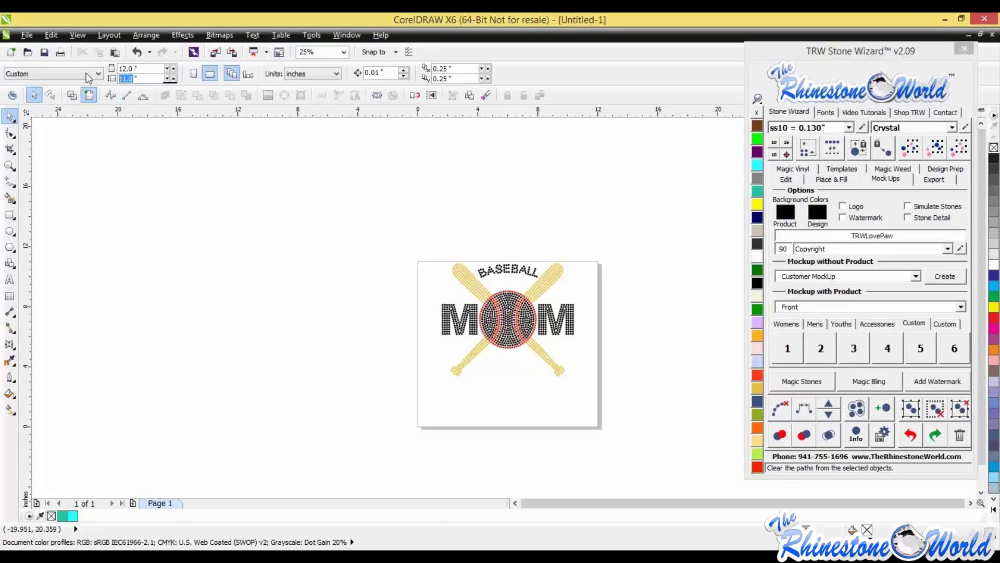
text(25)
key(Return)
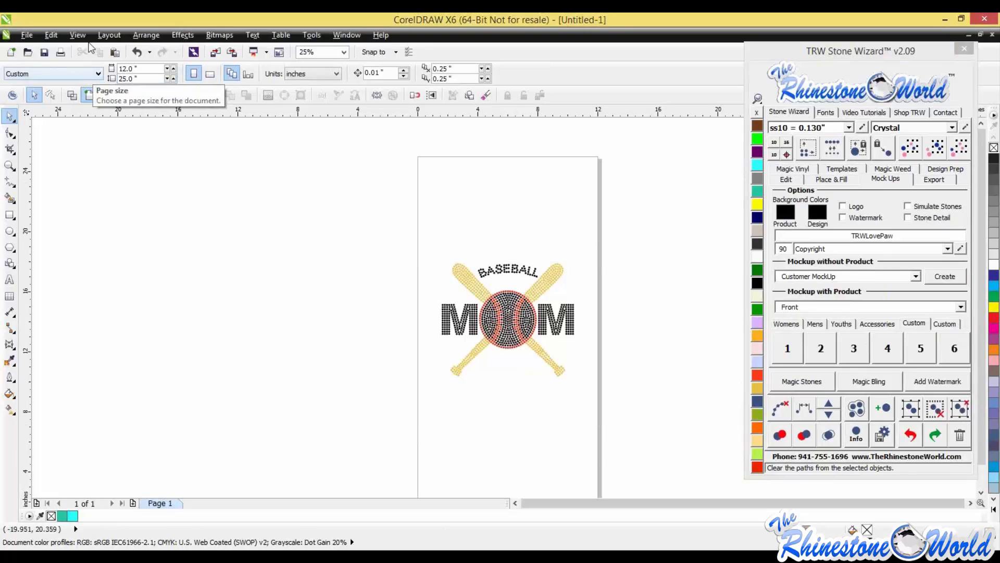
Step: Select all stones of the Baseball Mom design and move them up near the page's upper edge
drag(349, 235, 636, 413)
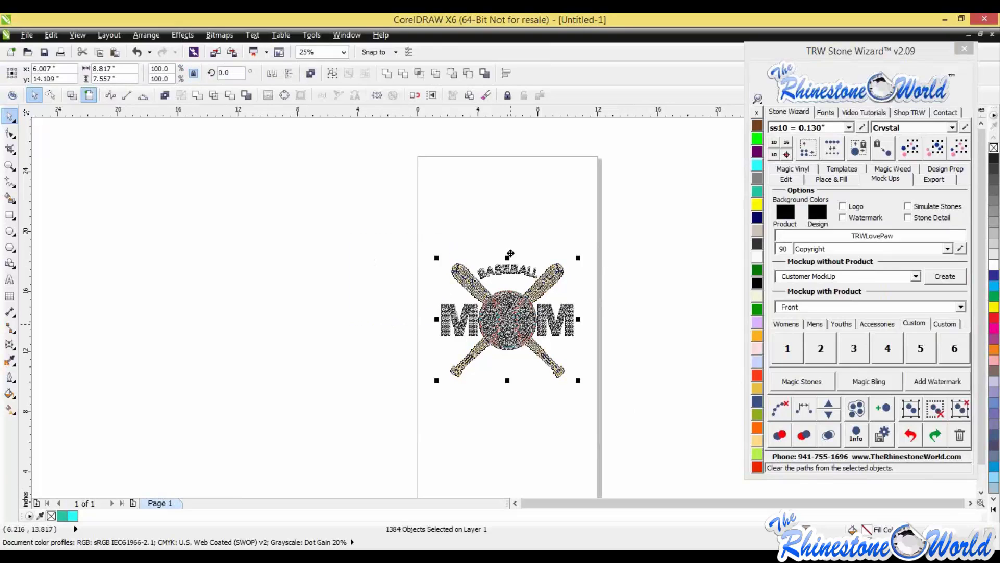
drag(510, 322, 508, 233)
click(491, 374)
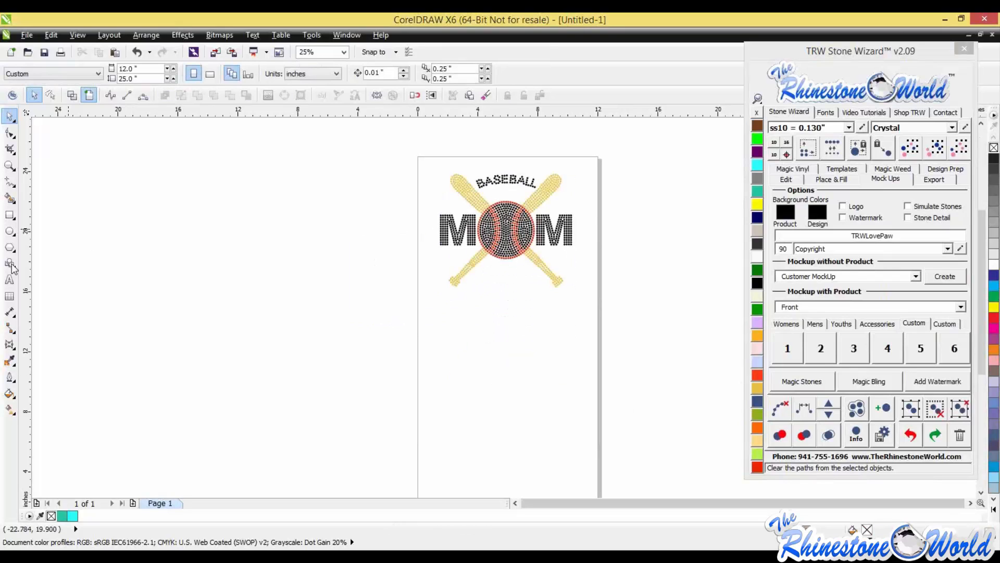
Step: Add the player's surname in capitals as artistic text below the bats, scaled to about 9.4 inches wide
click(9, 279)
click(475, 335)
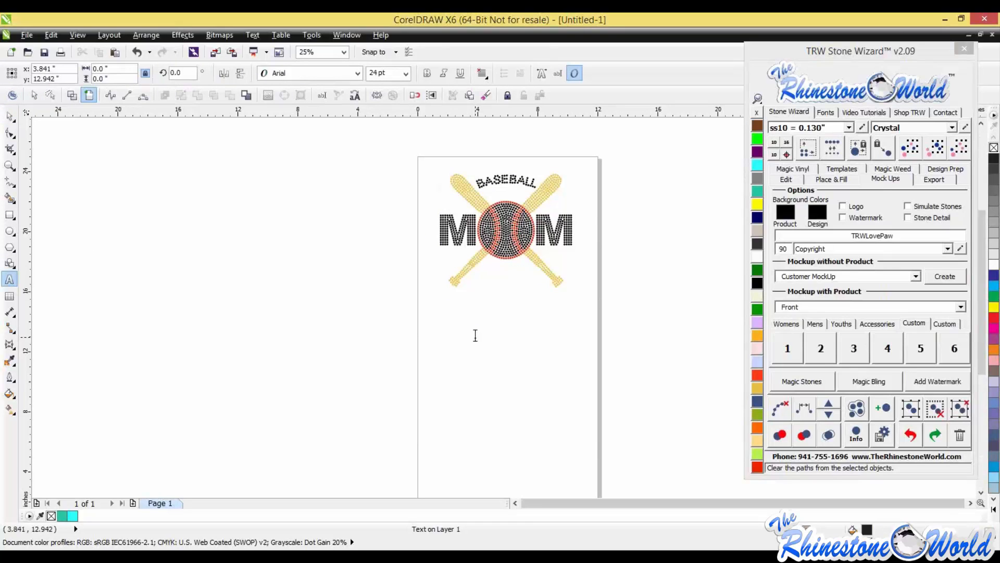
text(MARRERO)
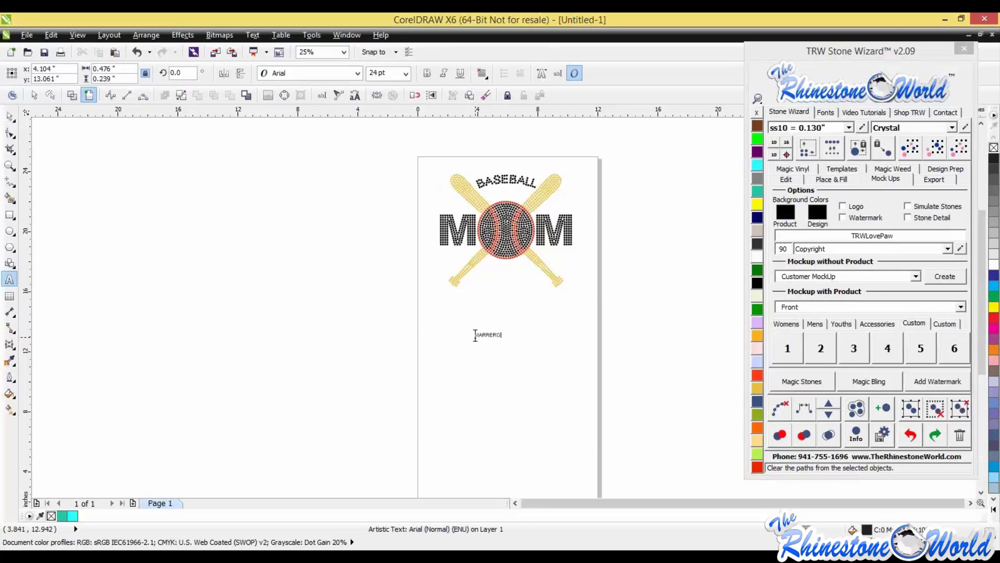
key(ctrl+a)
drag(503, 340, 621, 360)
drag(546, 343, 515, 324)
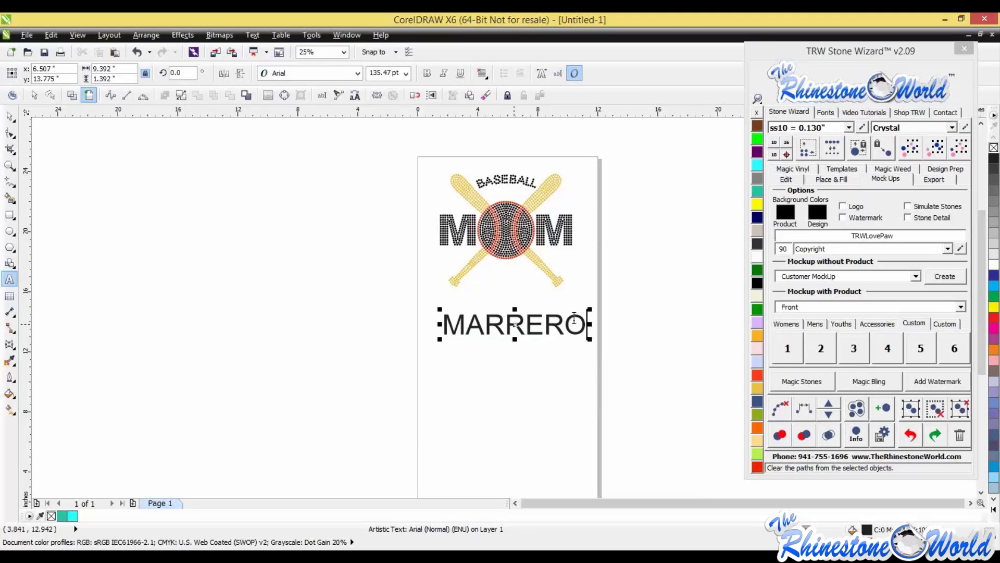
Step: Change the surname text's font to Impact and enlarge it to about 8.1 by 1.8 inches
key(ctrl+a)
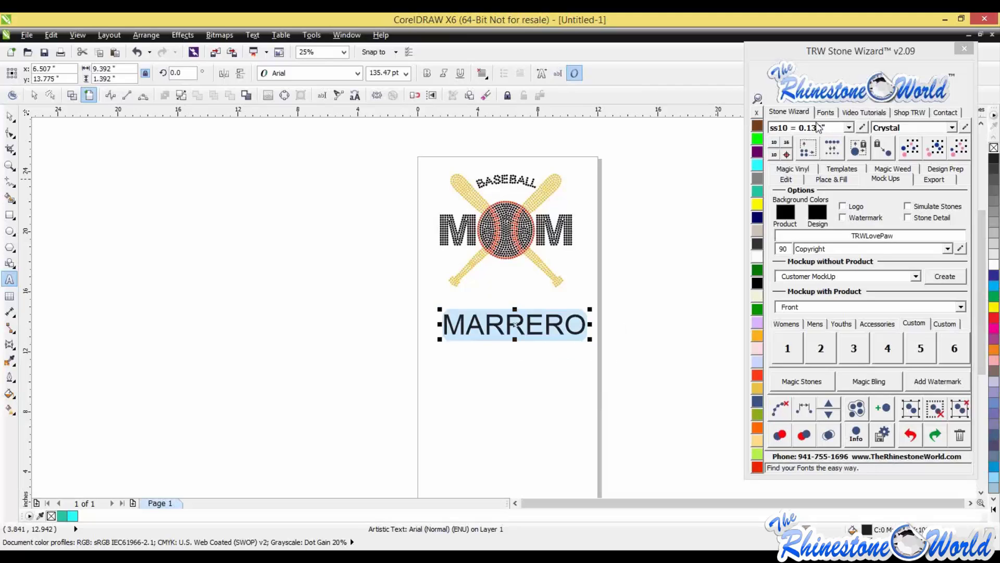
click(826, 112)
click(800, 161)
click(798, 170)
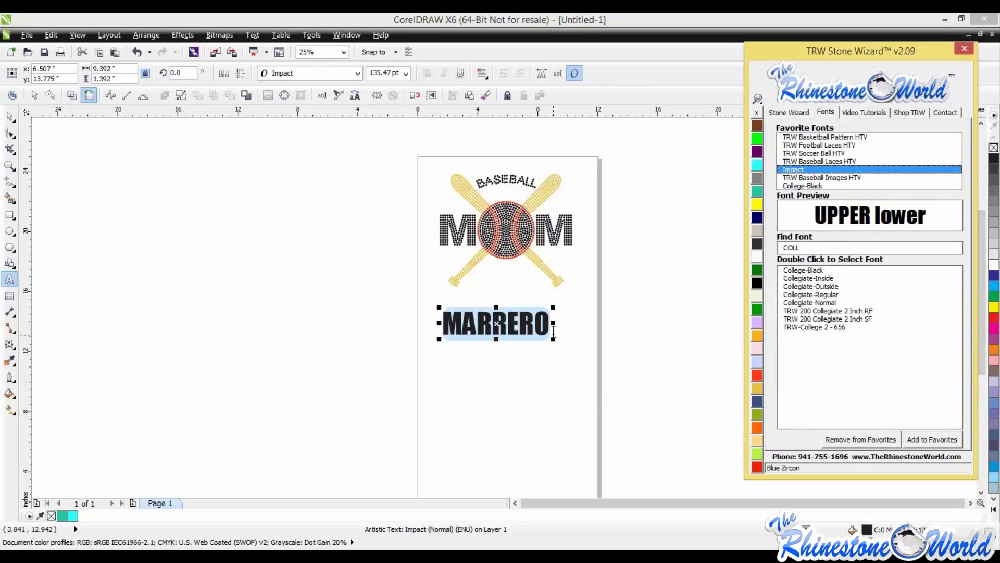
click(570, 348)
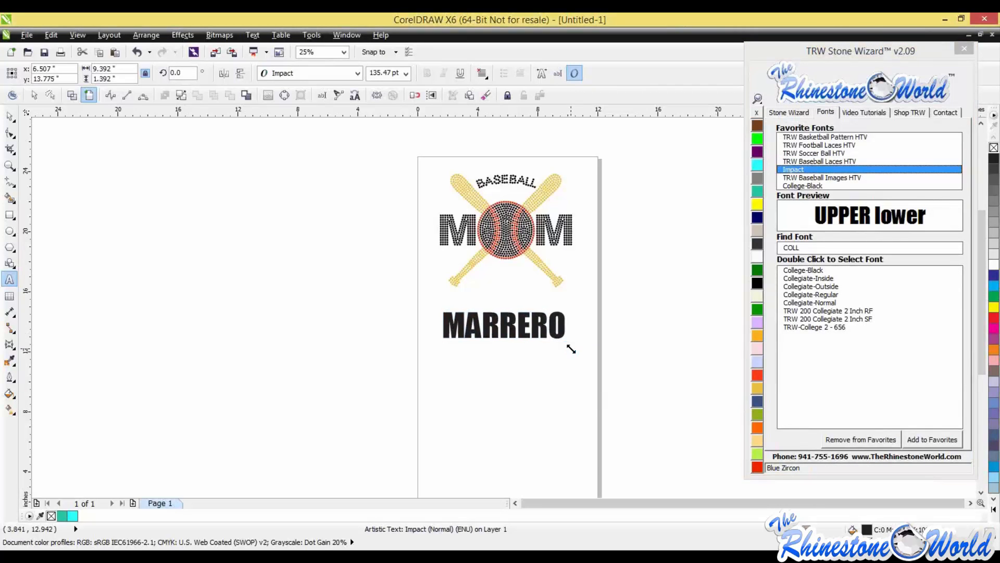
Step: Copy the surname text directly below itself and replace the copy's wording with 27
key(ctrl+a)
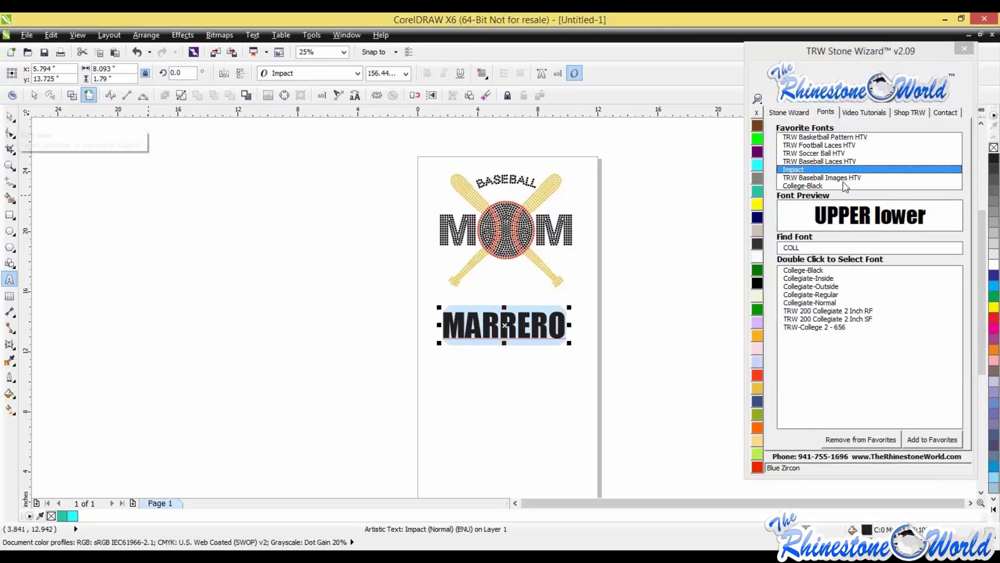
click(797, 113)
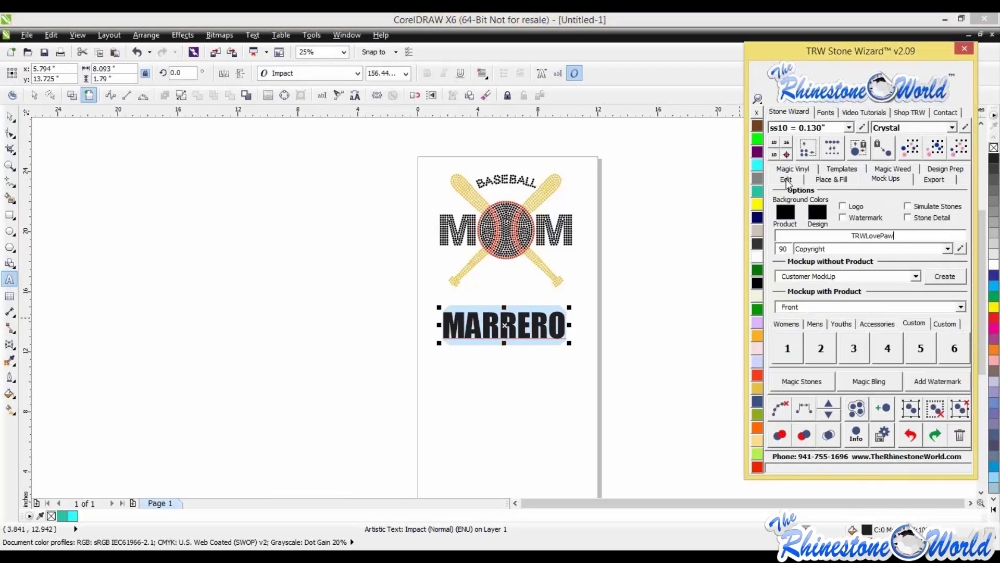
click(786, 180)
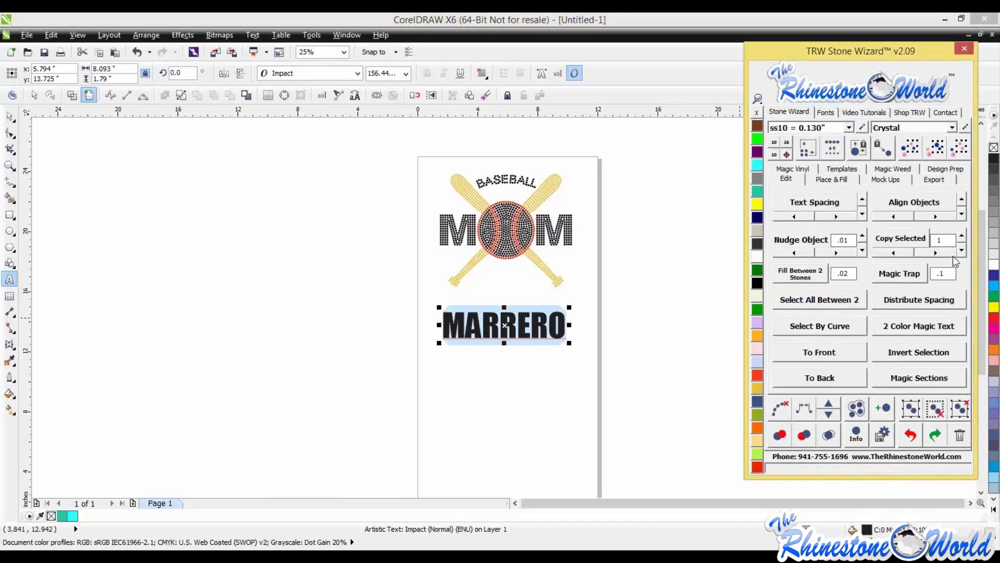
click(961, 250)
click(562, 355)
double_click(563, 355)
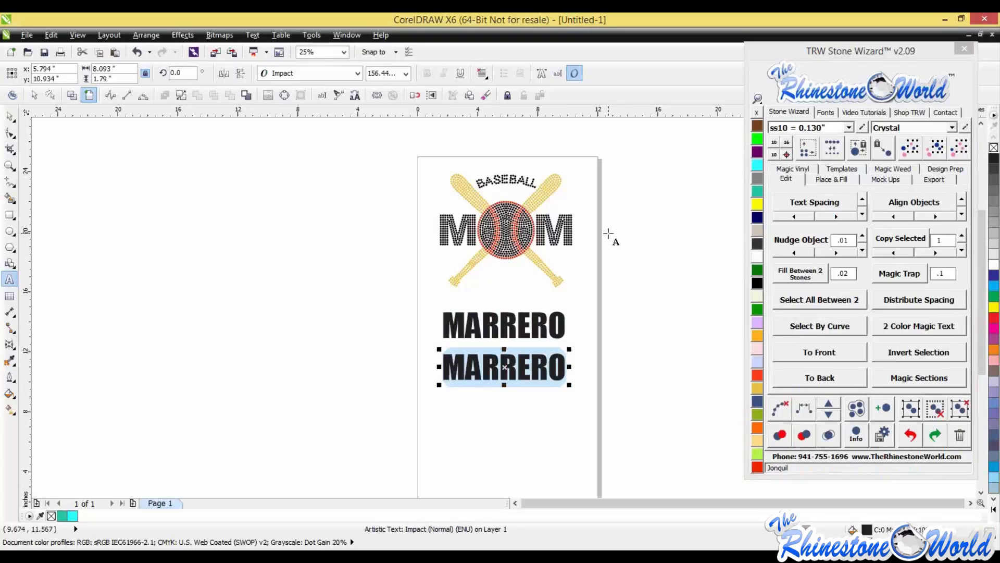
text(27)
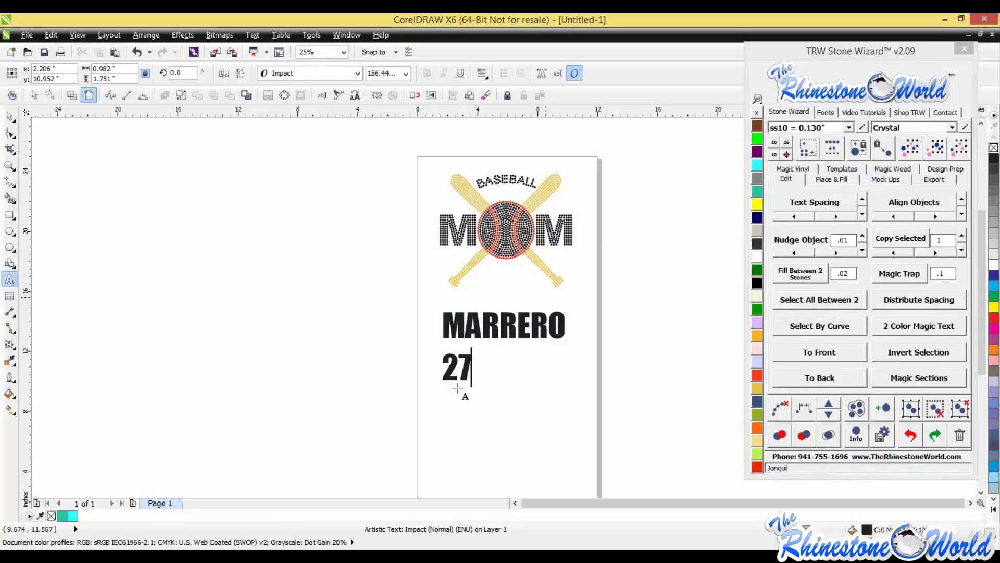
key(Escape)
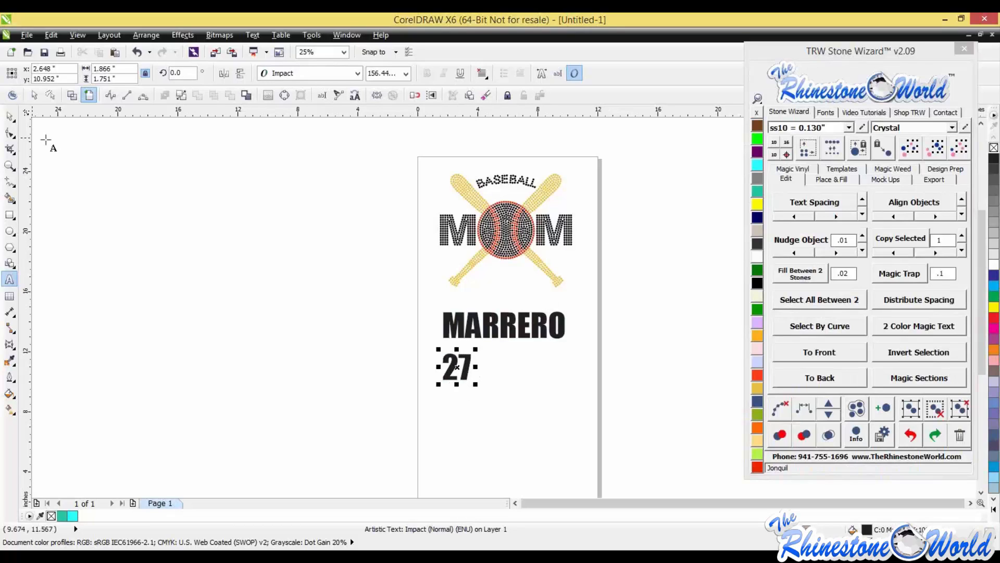
Step: Set the 27 in TRW Baseball Laces HTV, enlarge it to about 4.8 by 3.2 inches and centre it under the surname
click(825, 112)
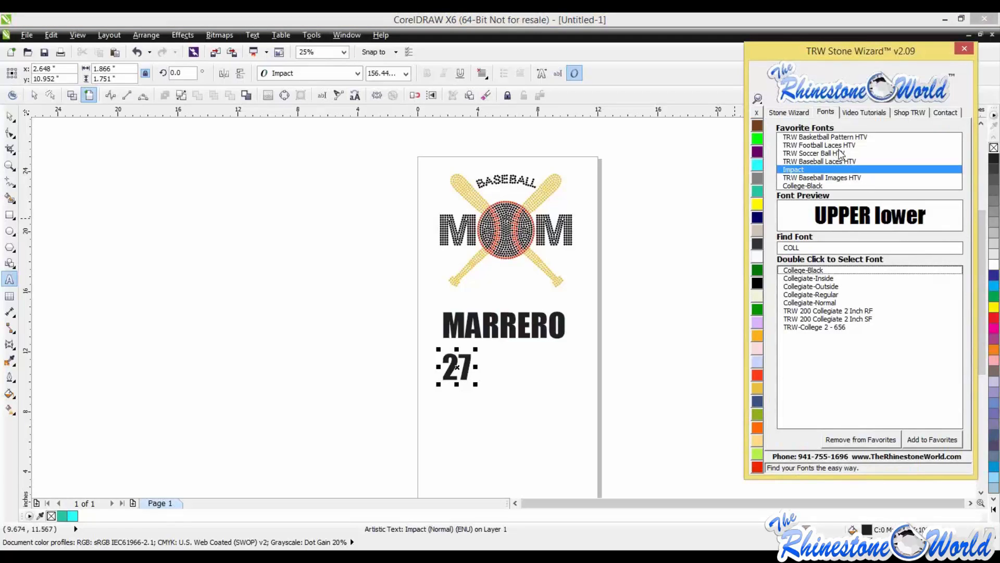
click(812, 162)
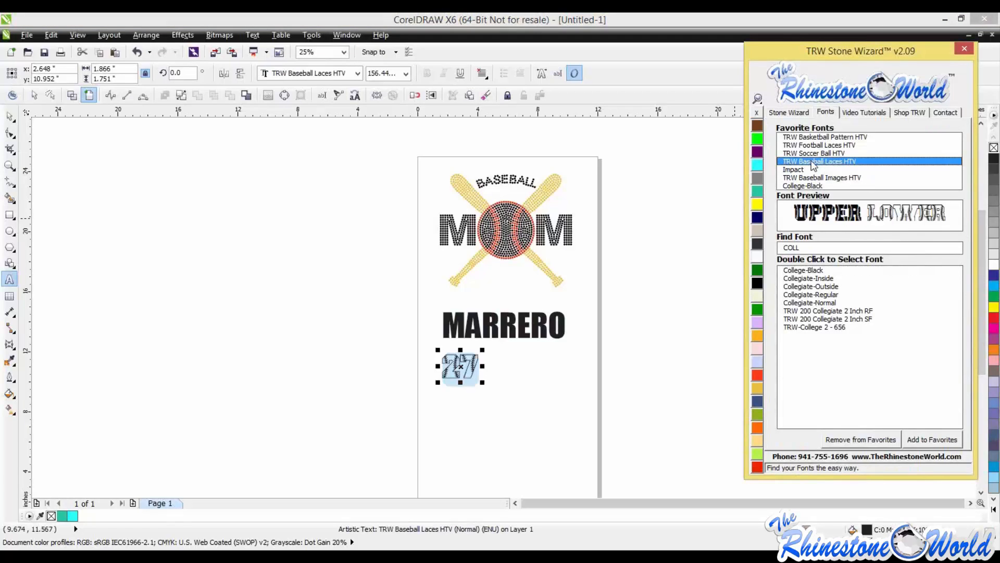
drag(483, 384, 522, 404)
drag(477, 378, 542, 402)
drag(505, 374, 496, 374)
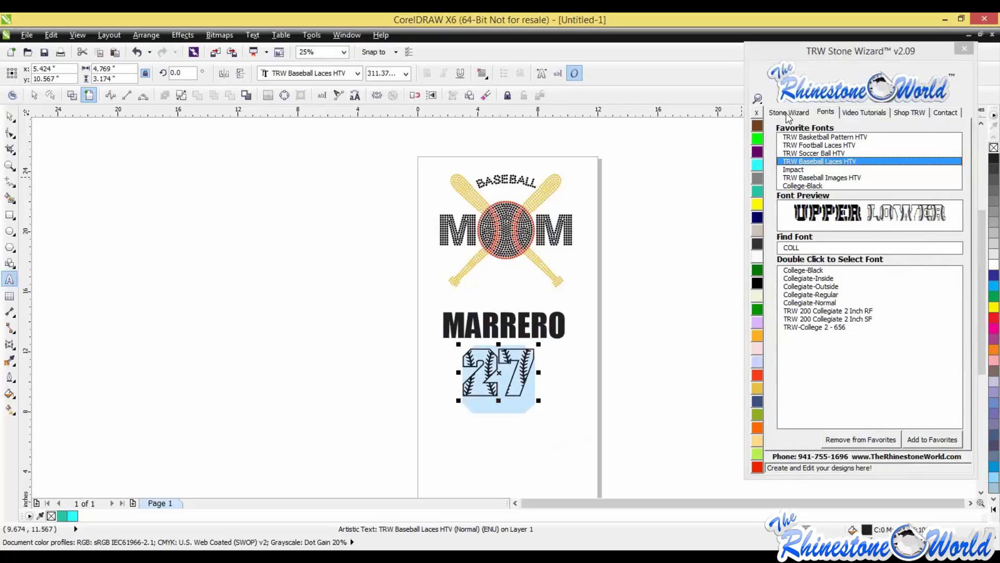
Step: Apply 2 Color Magic Text to the number 27
click(789, 111)
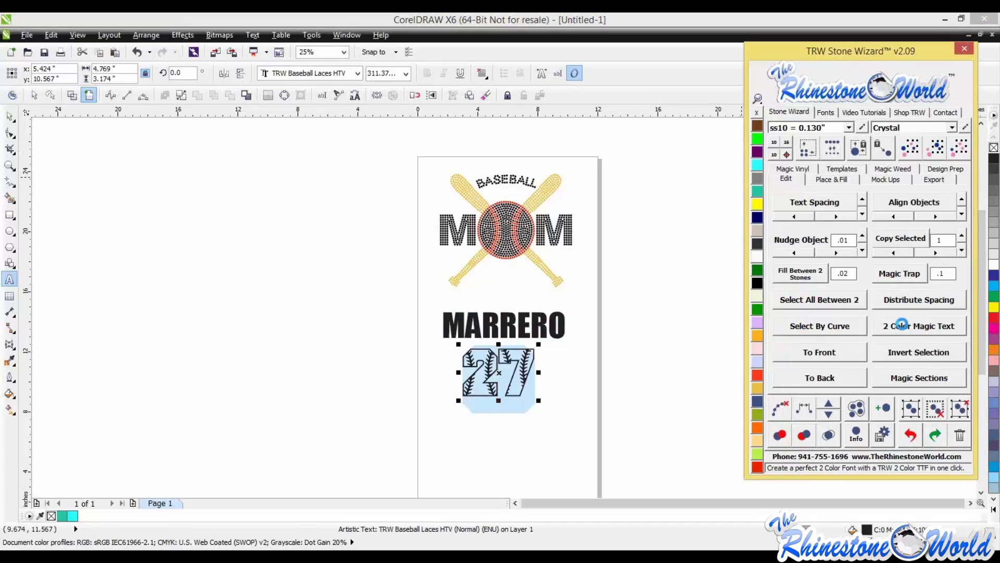
click(679, 383)
click(531, 417)
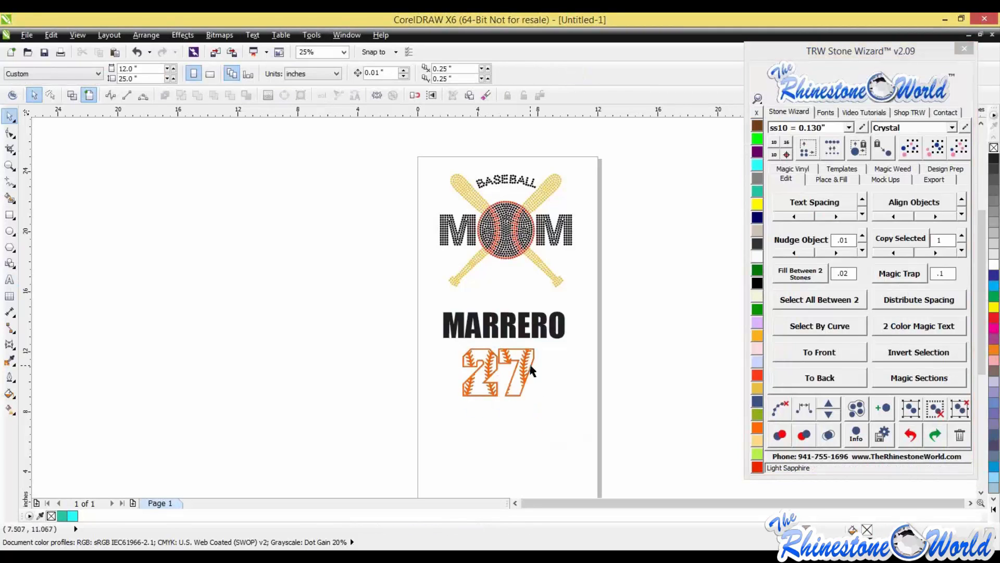
Step: Replace the characters of the orange number text with @& to form the solid colour layer behind the black laces
click(530, 365)
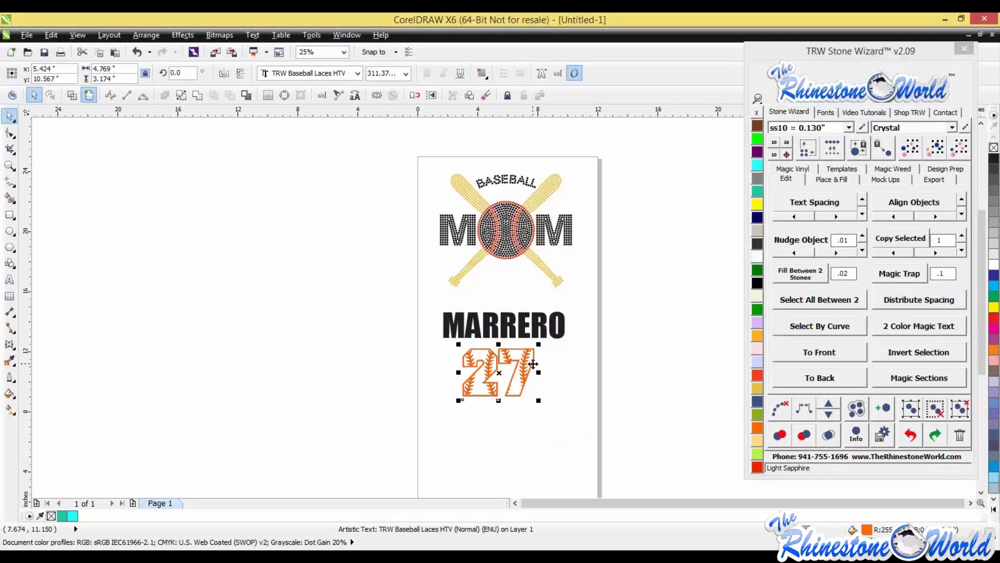
double_click(533, 364)
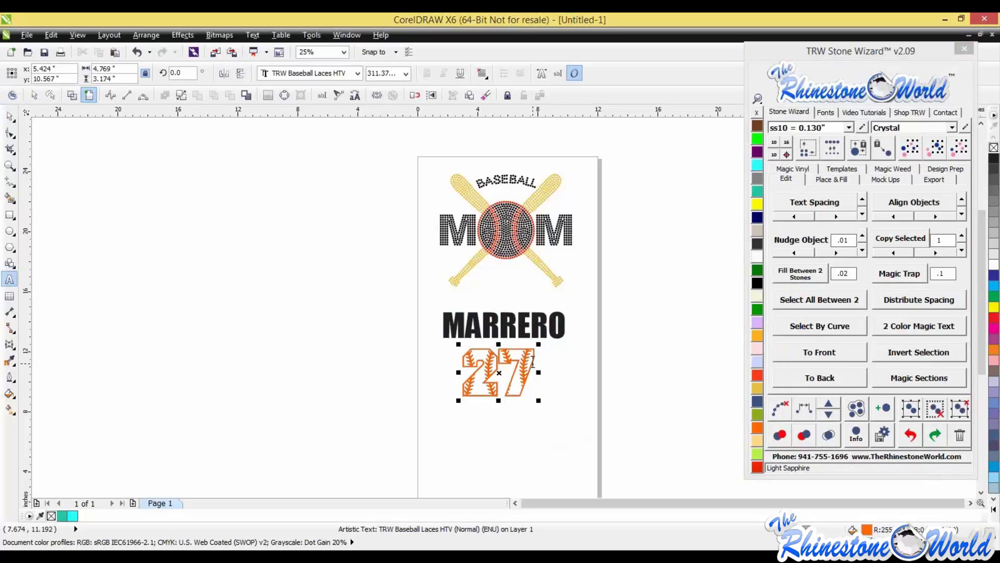
drag(533, 365, 469, 366)
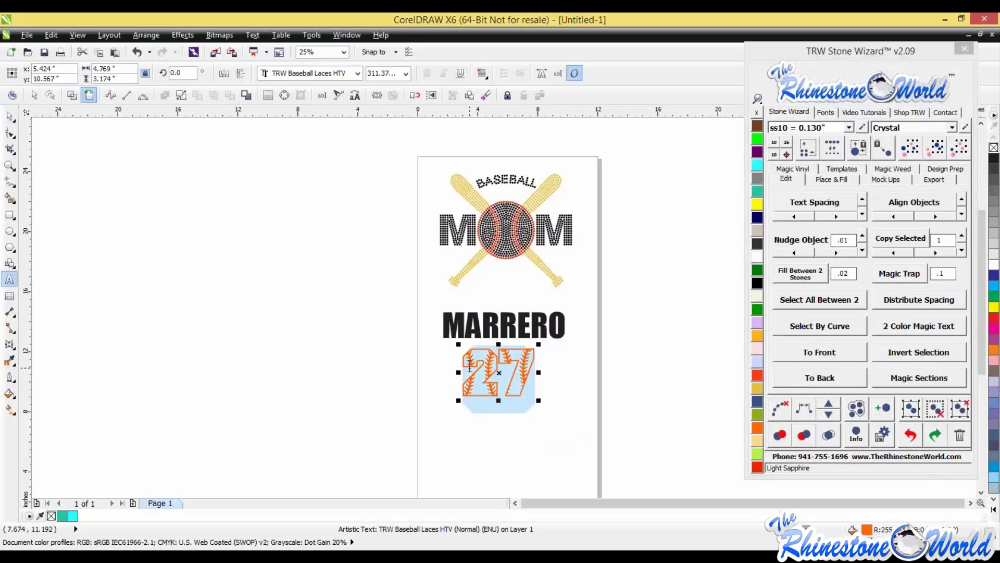
text(@)
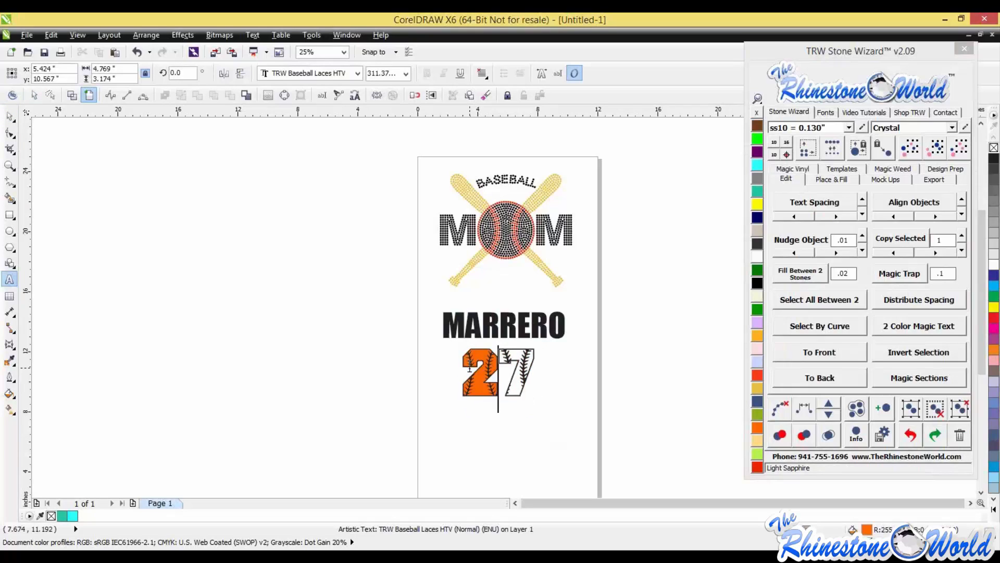
text(&)
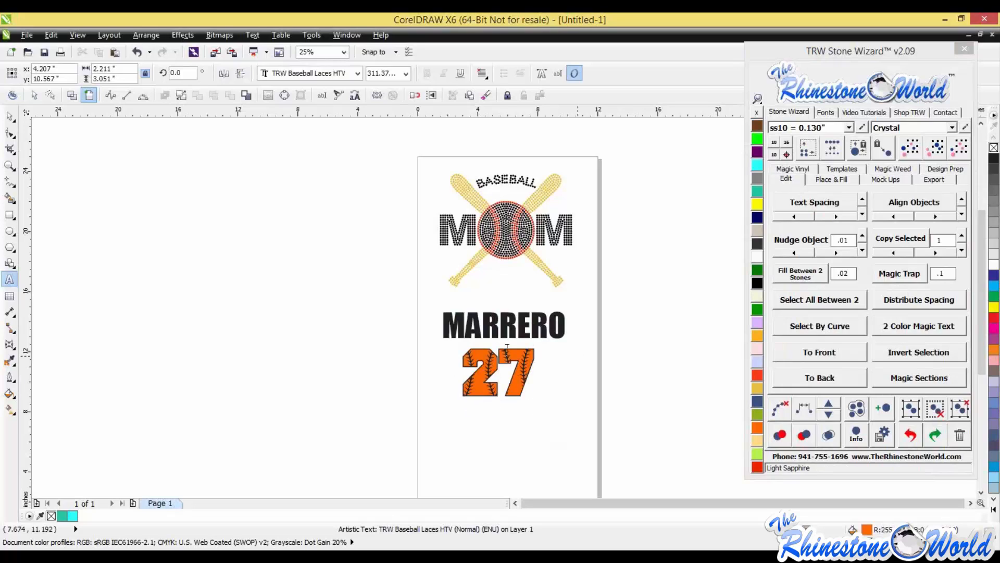
key(Escape)
click(10, 116)
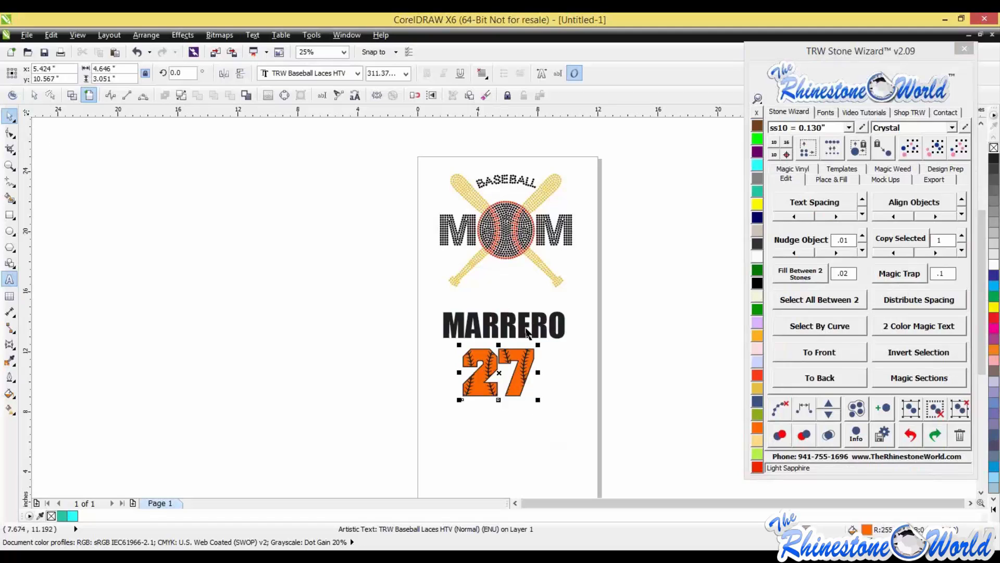
click(451, 385)
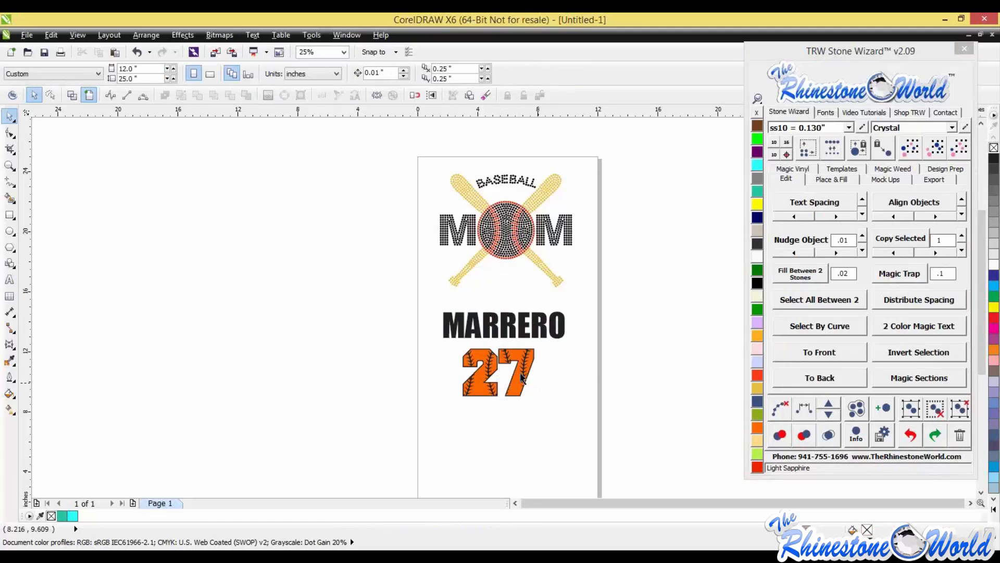
Step: Fill the surname text with the Red Magic Glitter vinyl
scroll(526, 379, up, 5)
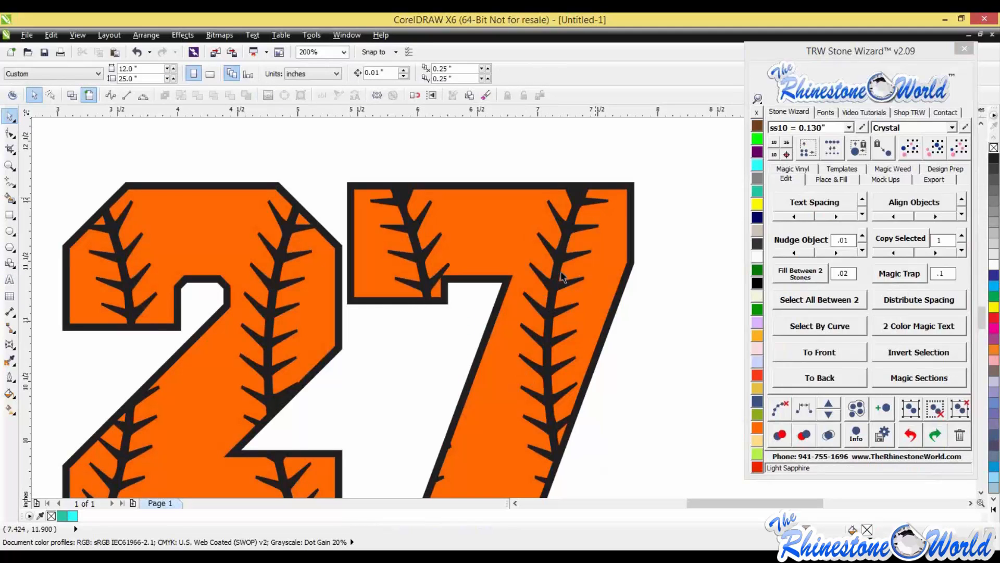
scroll(542, 437, down, 6)
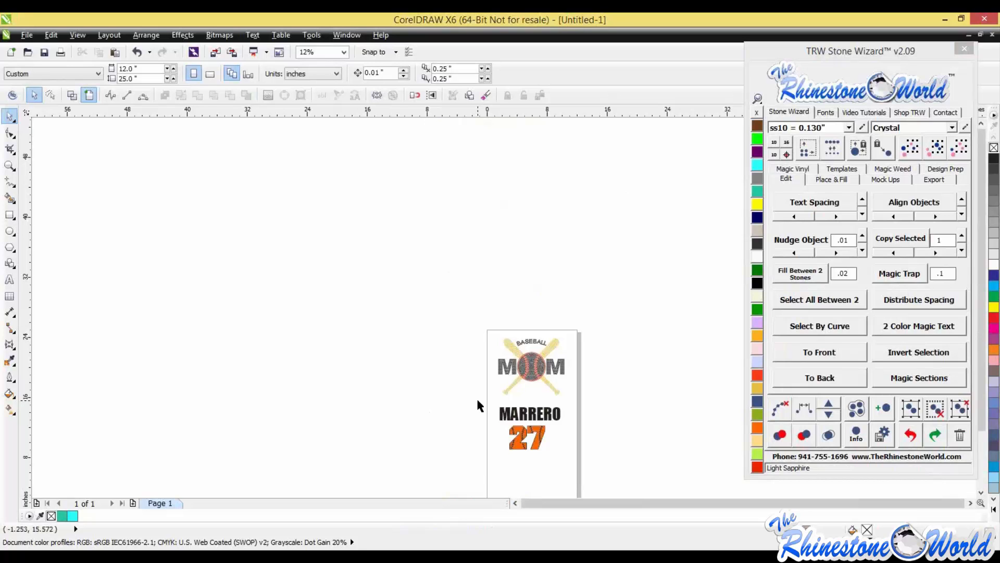
drag(477, 400, 612, 468)
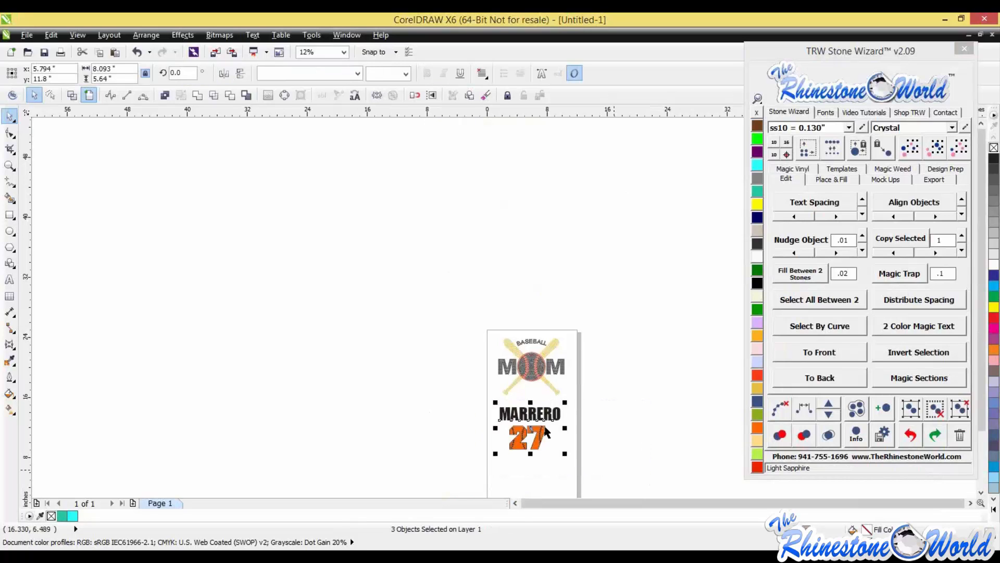
click(613, 468)
scroll(546, 410, up, 3)
scroll(546, 410, down, 2)
scroll(538, 412, up, 1)
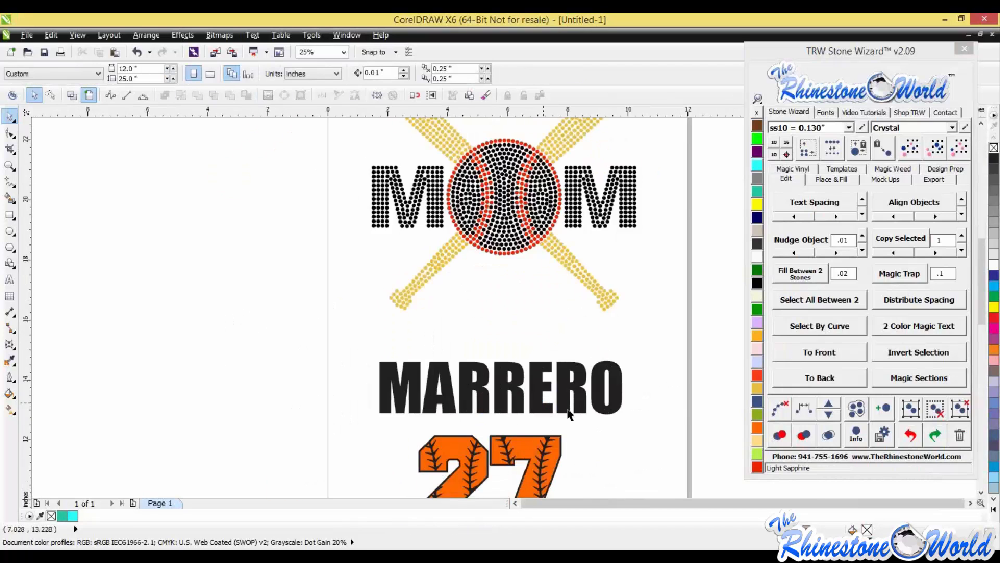
click(607, 399)
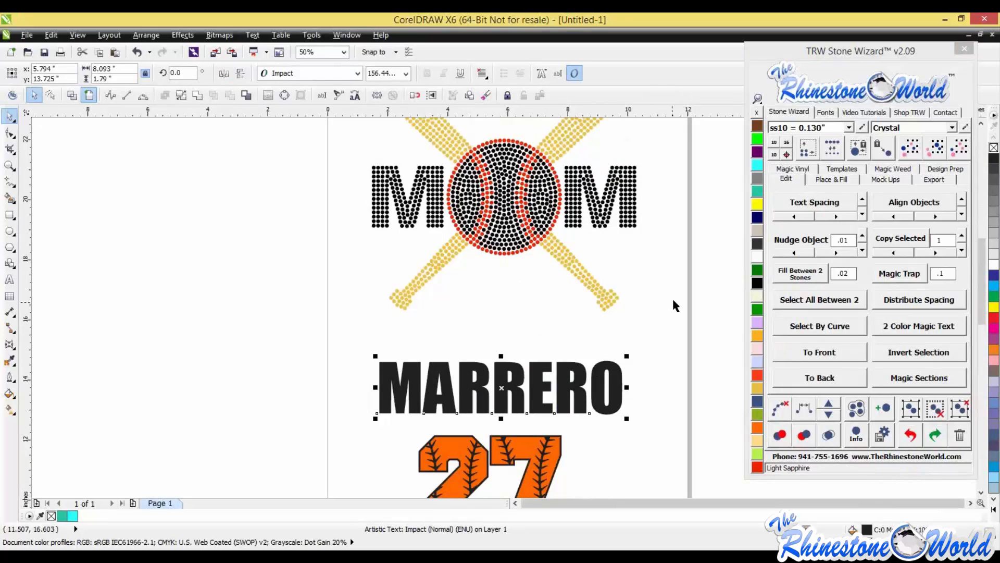
click(803, 170)
click(869, 230)
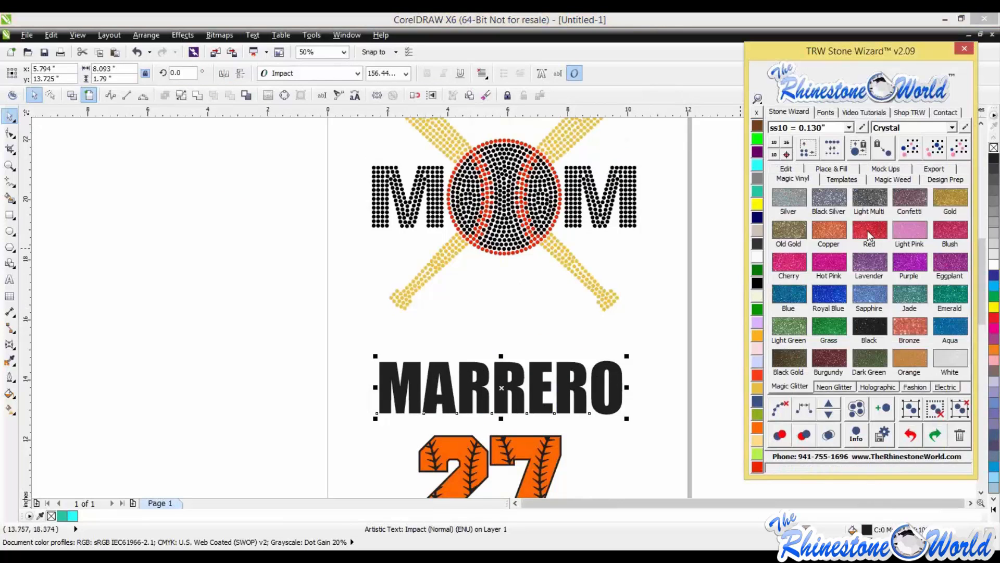
Step: Fill the number's laces and outline with Red Magic Glitter vinyl and its solid layer with White Magic Glitter
click(538, 457)
scroll(538, 456, up, 2)
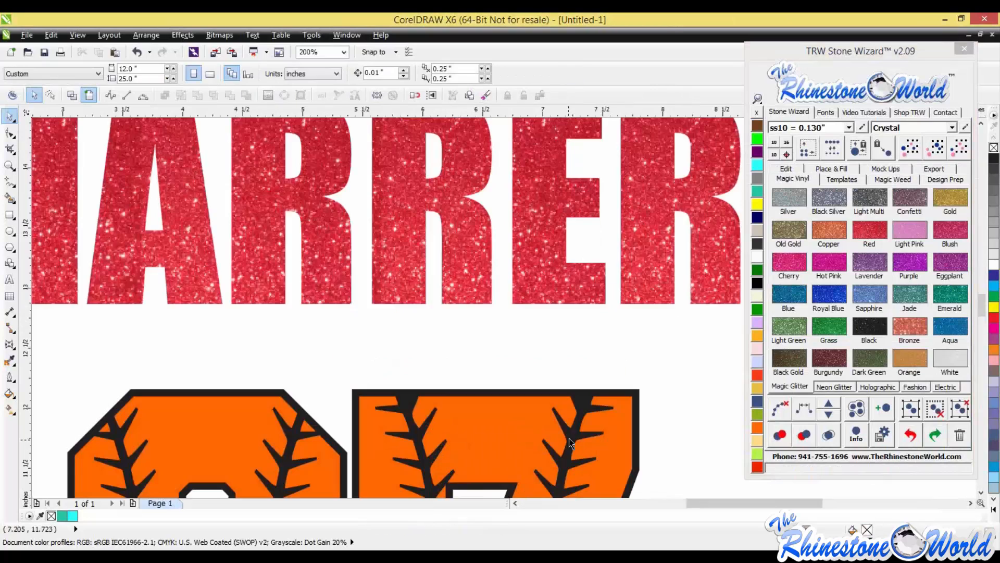
click(677, 417)
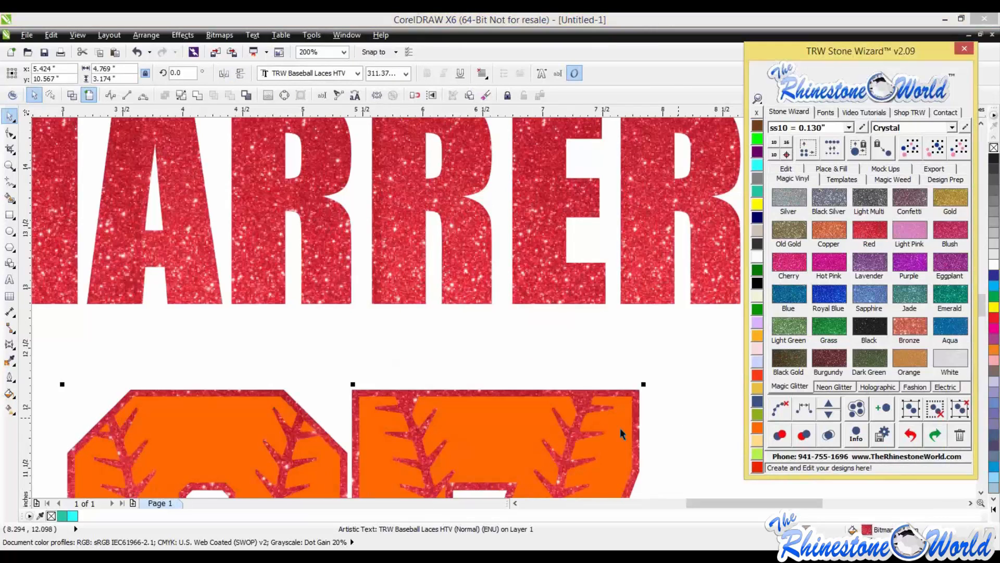
click(620, 428)
key(Delete)
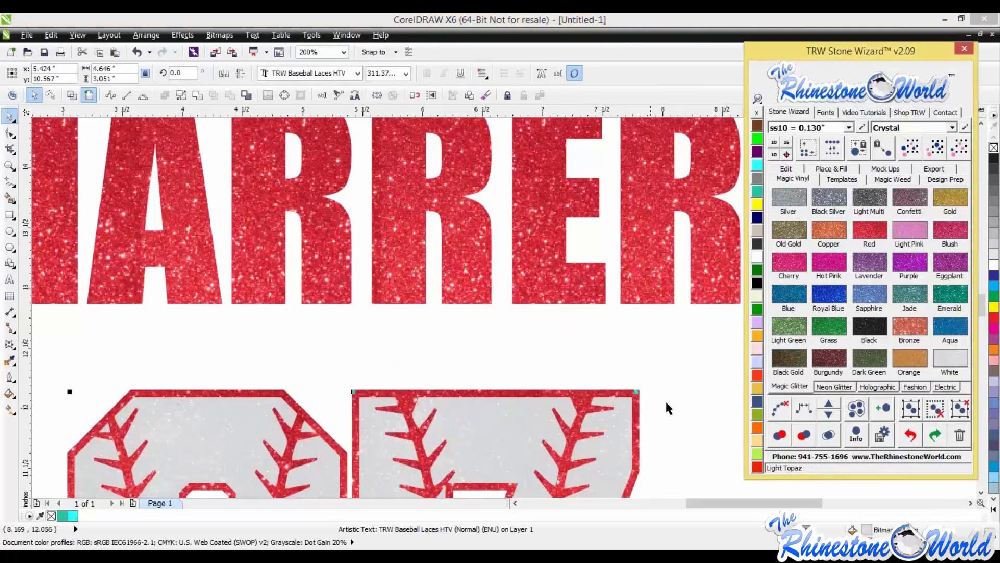
scroll(677, 406, down, 4)
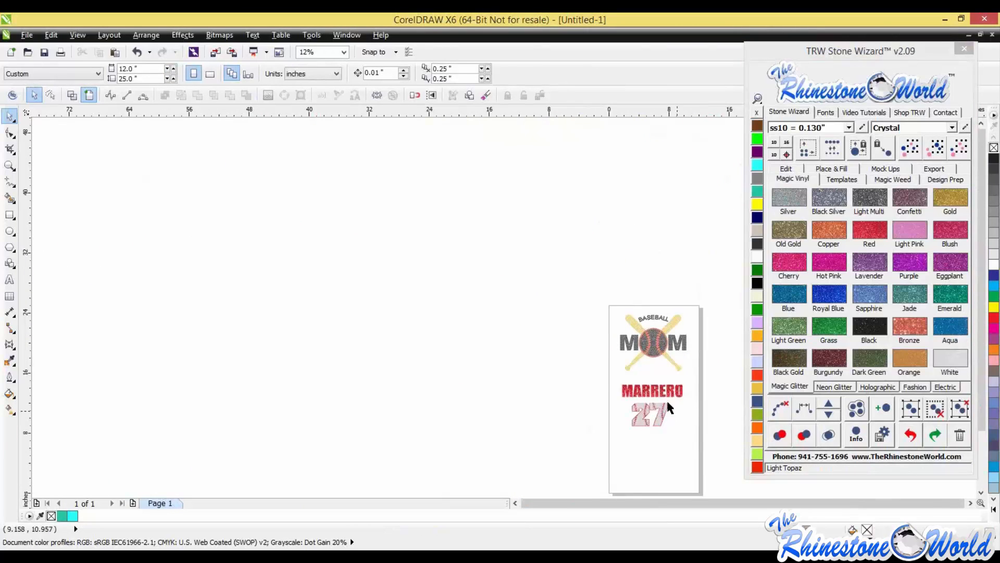
drag(611, 377, 710, 436)
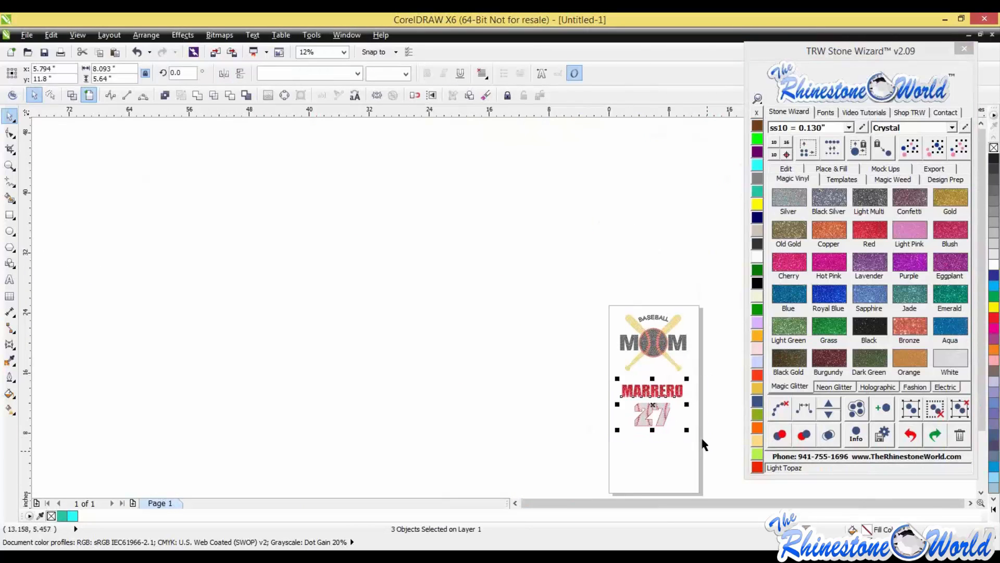
click(672, 443)
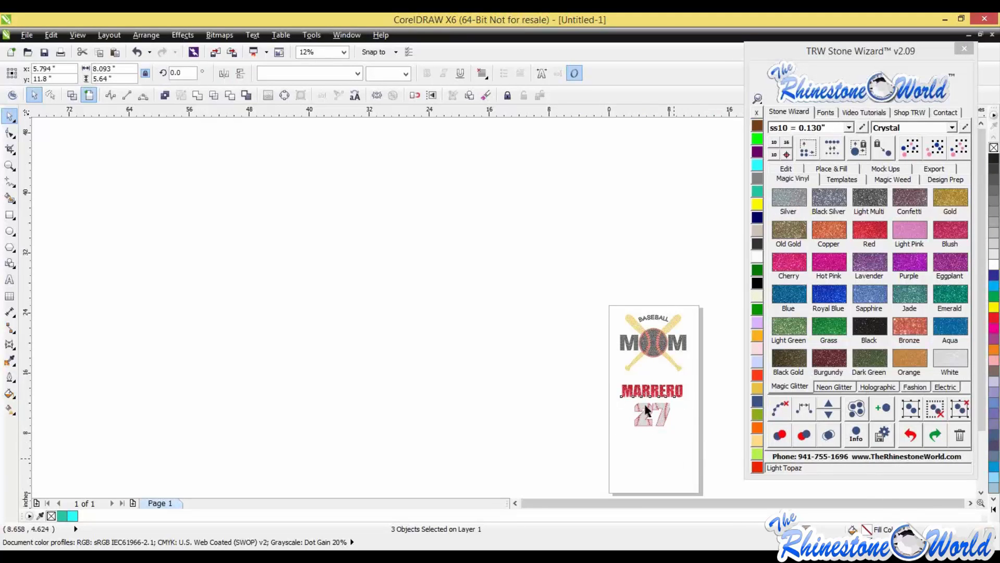
scroll(649, 399, up, 2)
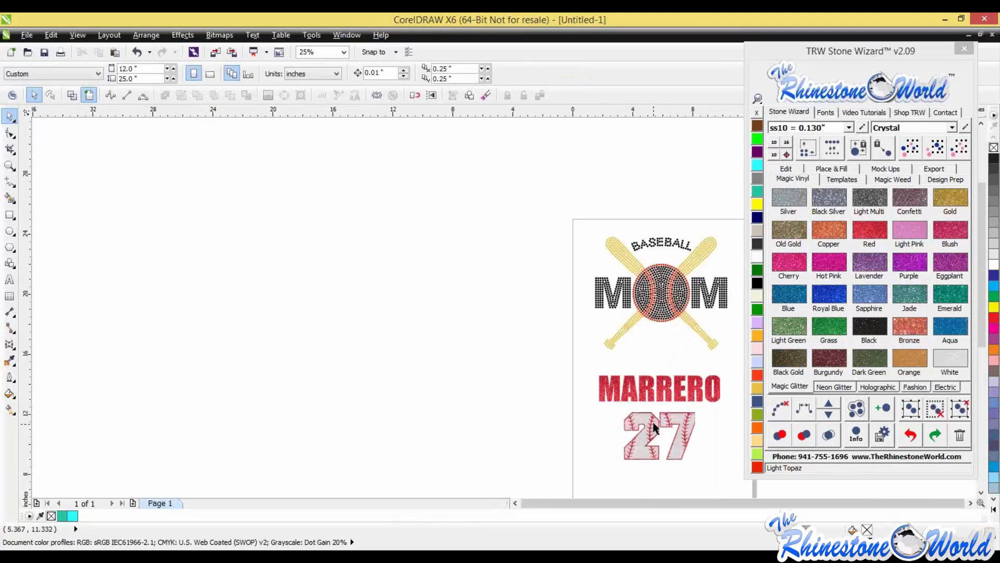
click(649, 399)
scroll(650, 399, down, 2)
click(708, 452)
scroll(646, 388, up, 2)
drag(575, 361, 740, 476)
click(545, 424)
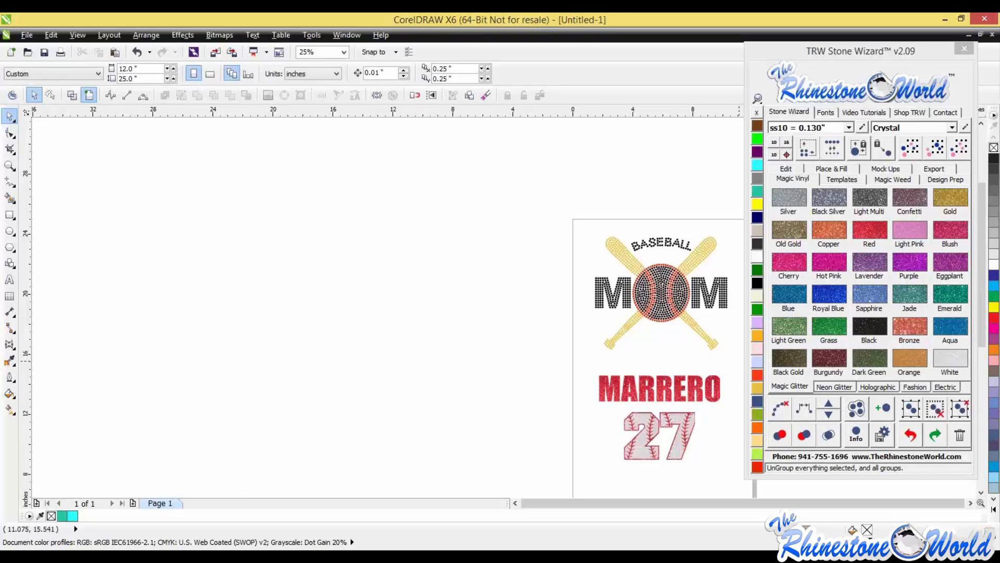
Step: Draft a mock-up watermark entry described as trwbaseballdesign with the watermark text therhinestoneworld, and discard it
click(836, 169)
click(877, 181)
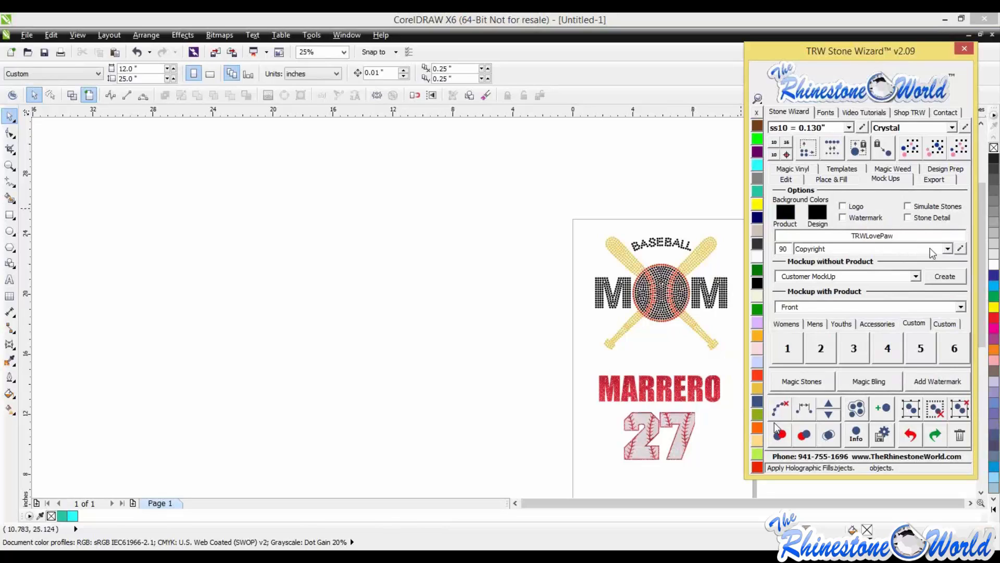
click(961, 249)
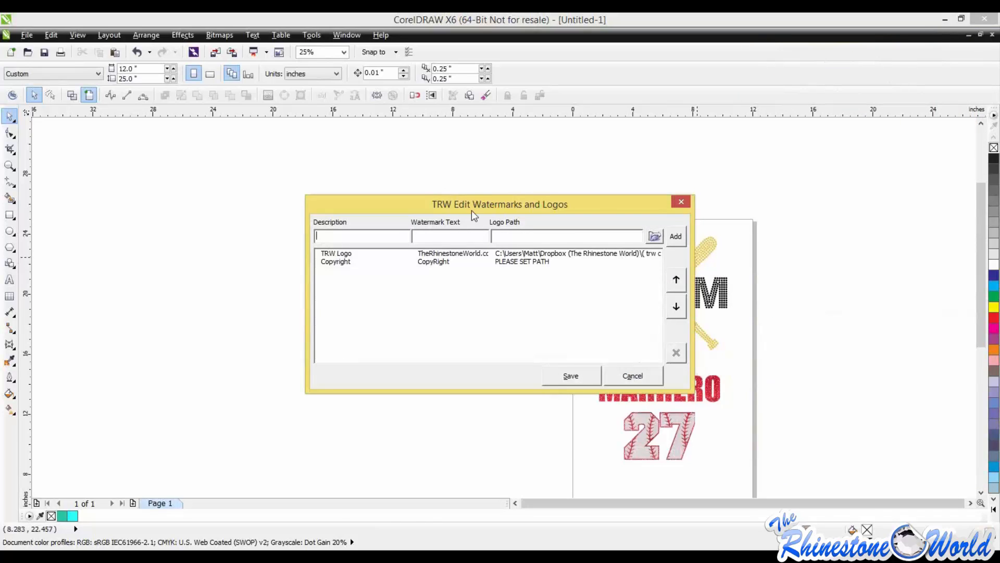
drag(510, 209, 644, 212)
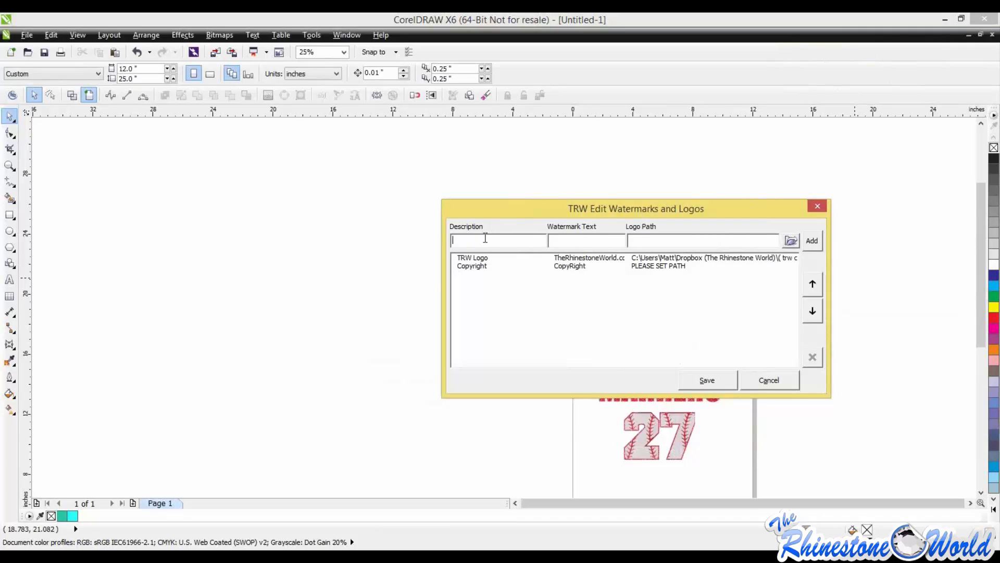
text(trwB)
key(BackSpace)
text(aseballdesign)
click(596, 243)
text(herhineston)
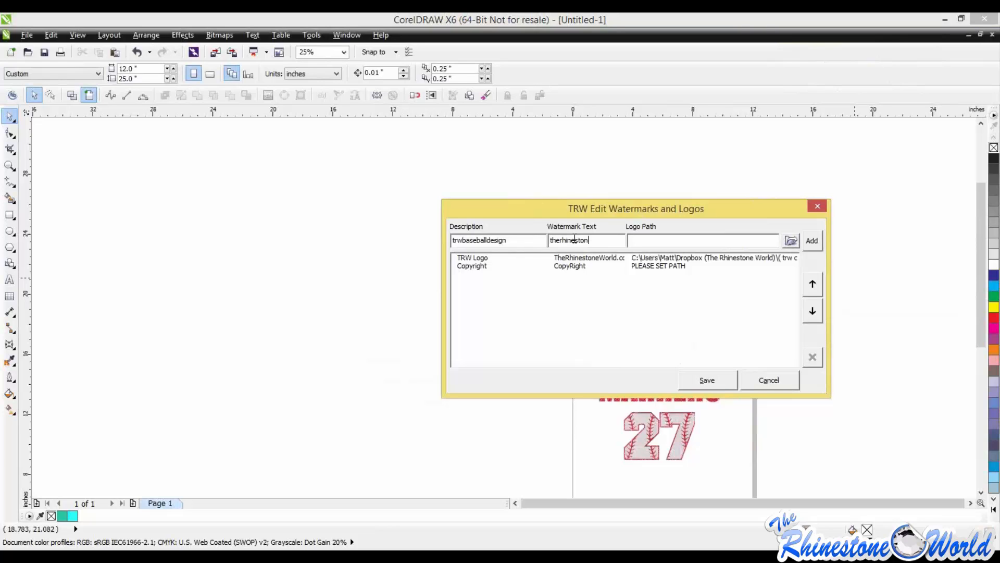
text(eworld)
click(790, 381)
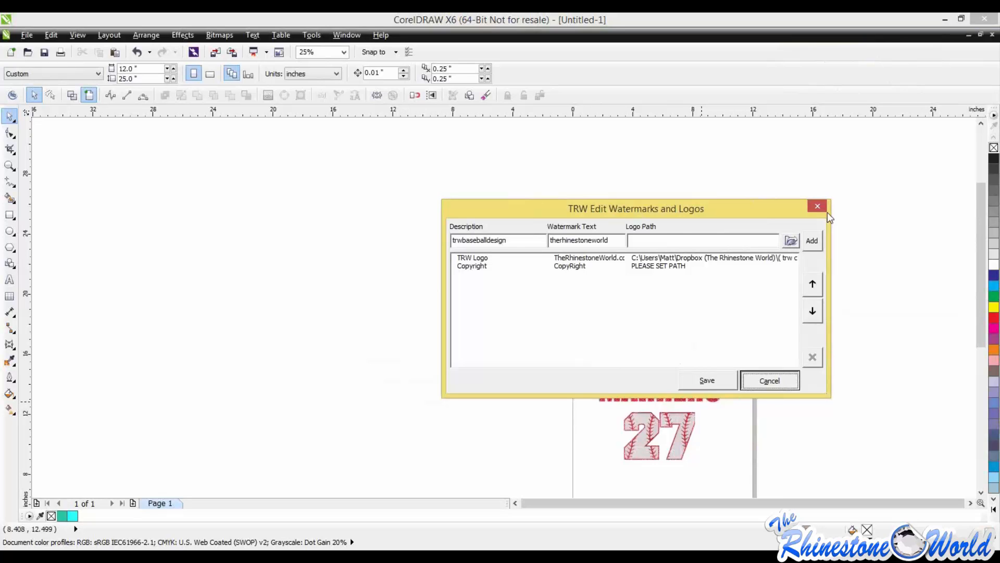
Step: Choose TRW Logo for the mock-up branding and set the mock-up's design name to TRWBaseballMom
click(587, 283)
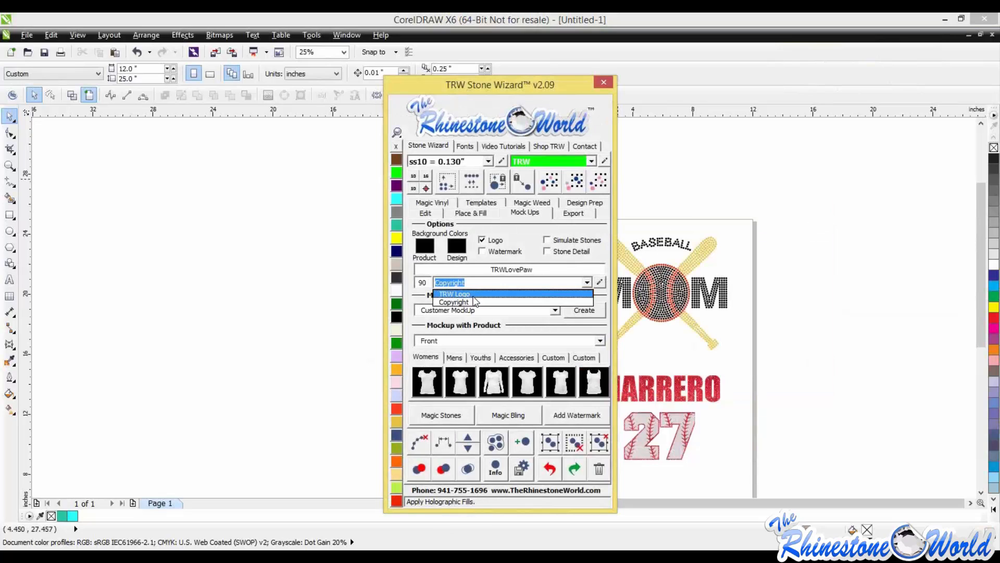
click(474, 295)
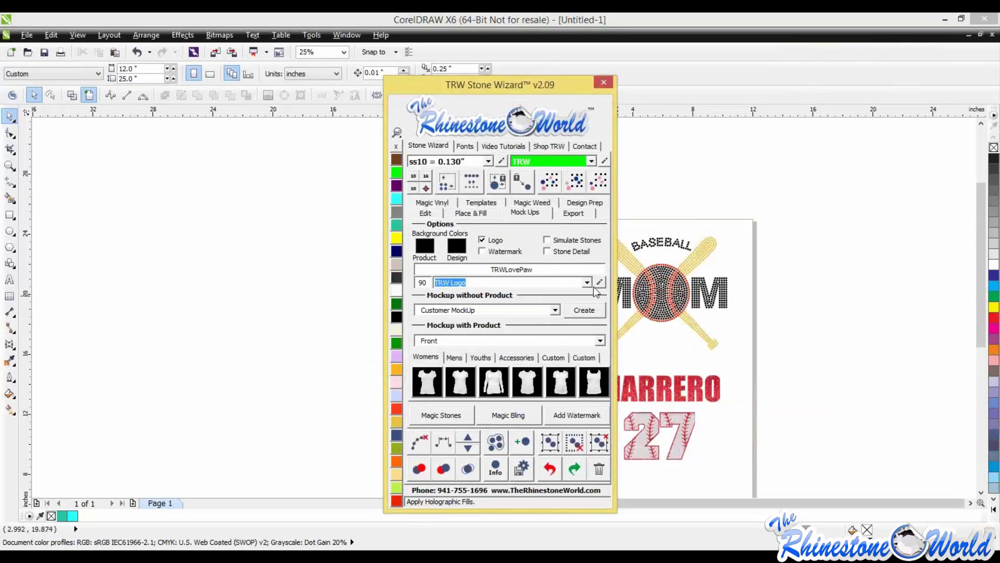
click(568, 270)
key(BackSpace)
key(BackSpace)
key(BackSpace)
key(BackSpace)
key(BackSpace)
key(BackSpace)
key(BackSpace)
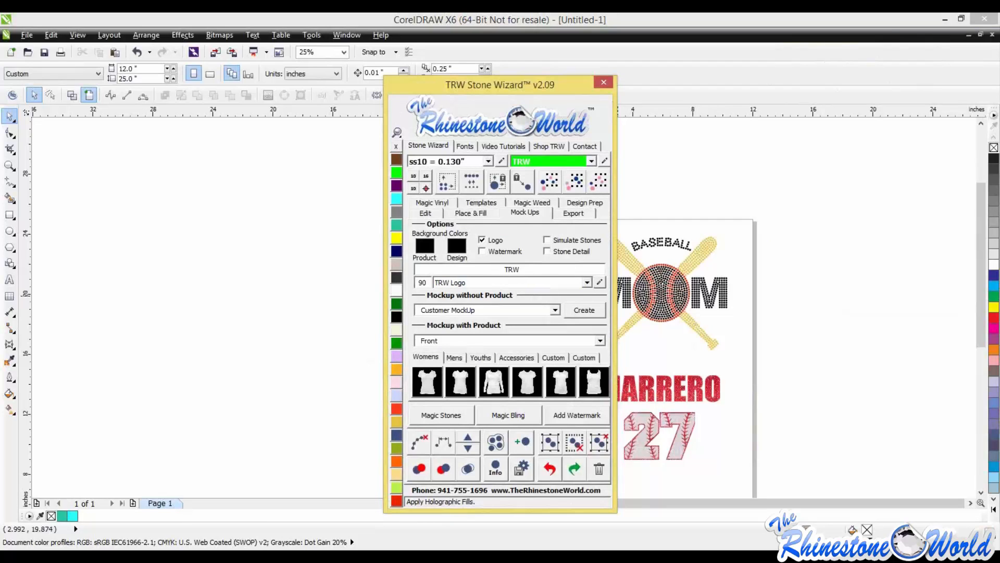
text(BaseballMom)
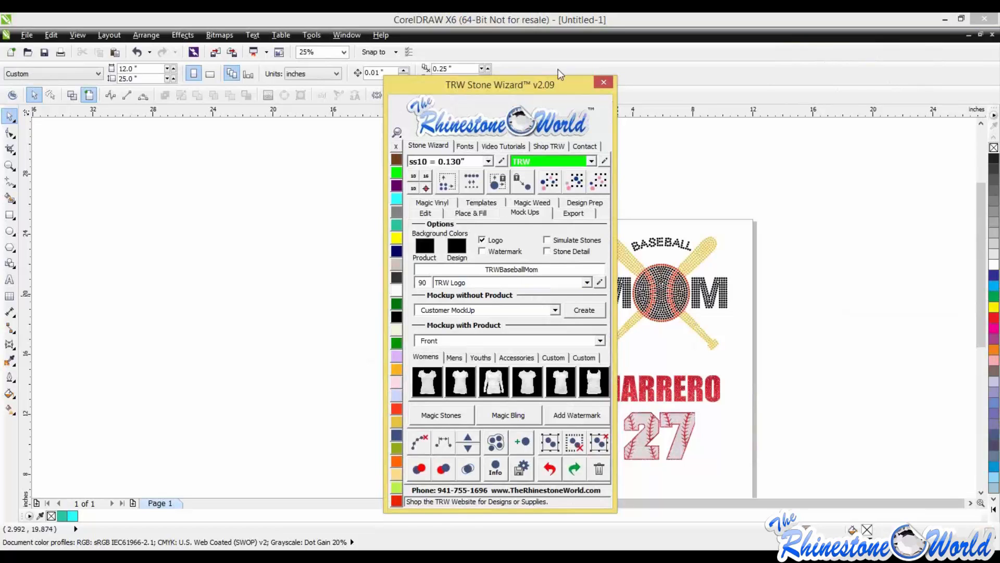
Step: Place a copy of the Baseball Mom rhinestone design about 12.5 inches to the right of the original, beside the page
drag(562, 86, 439, 54)
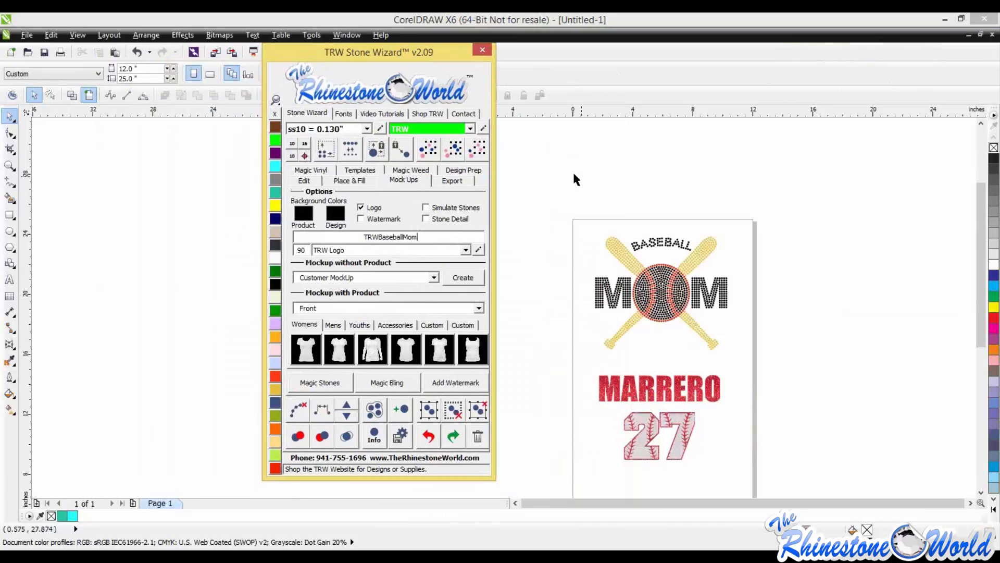
drag(568, 192, 786, 348)
click(806, 273)
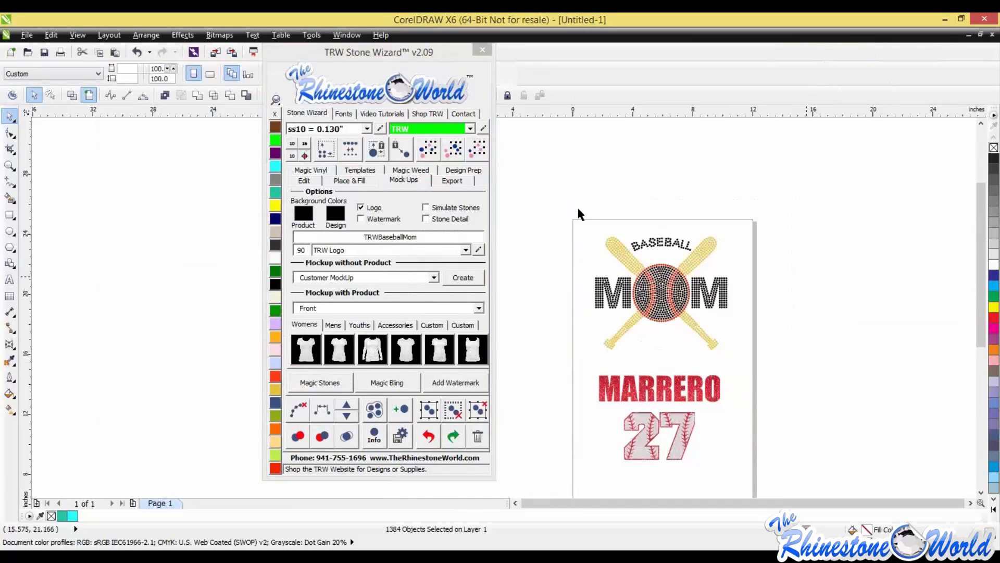
drag(579, 211, 806, 361)
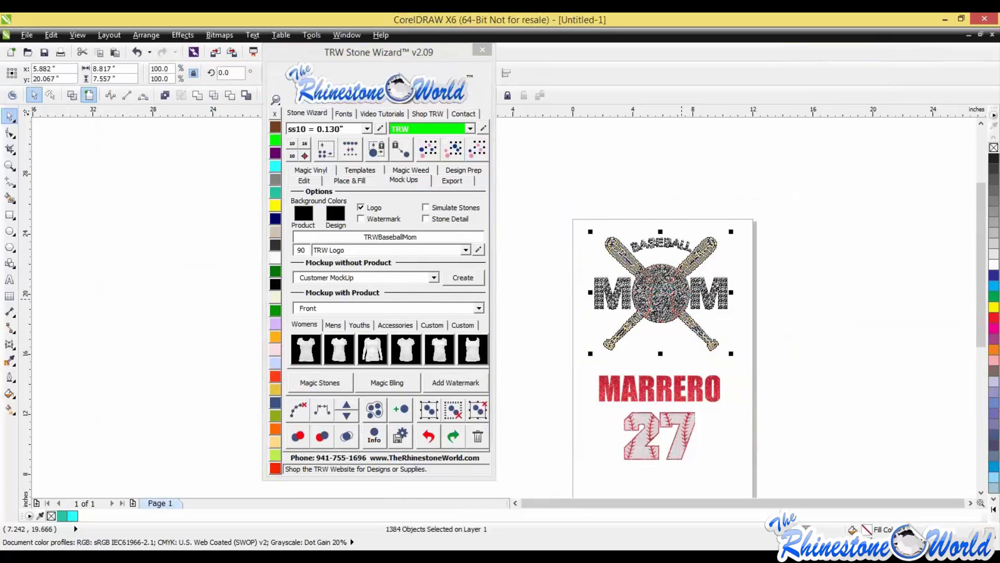
drag(679, 307, 866, 299)
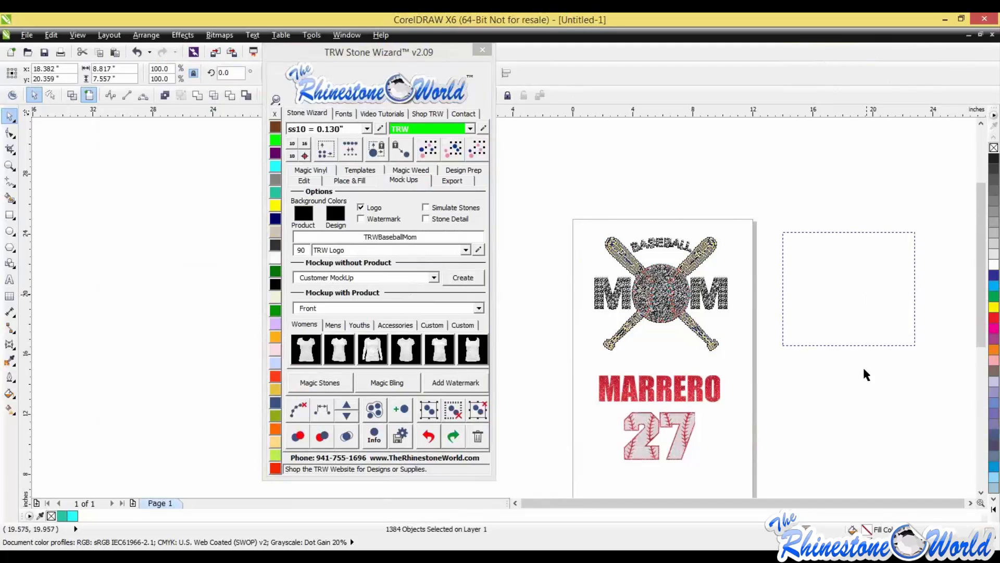
click(609, 206)
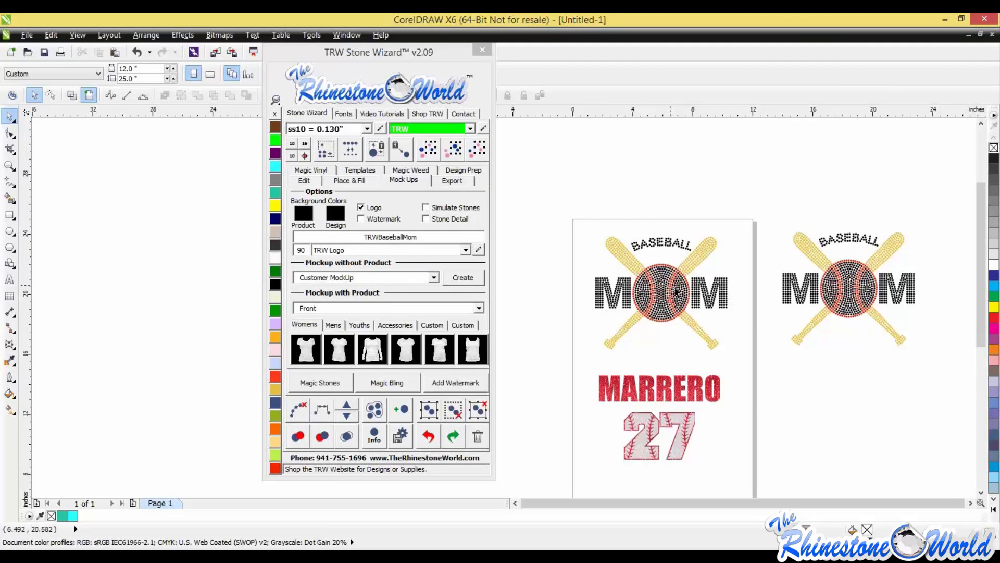
click(616, 248)
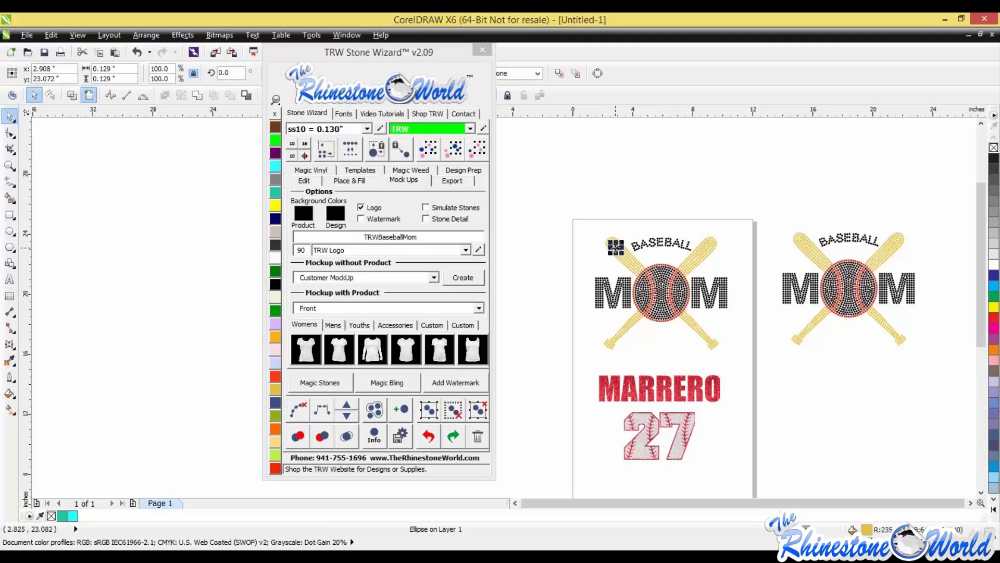
click(455, 150)
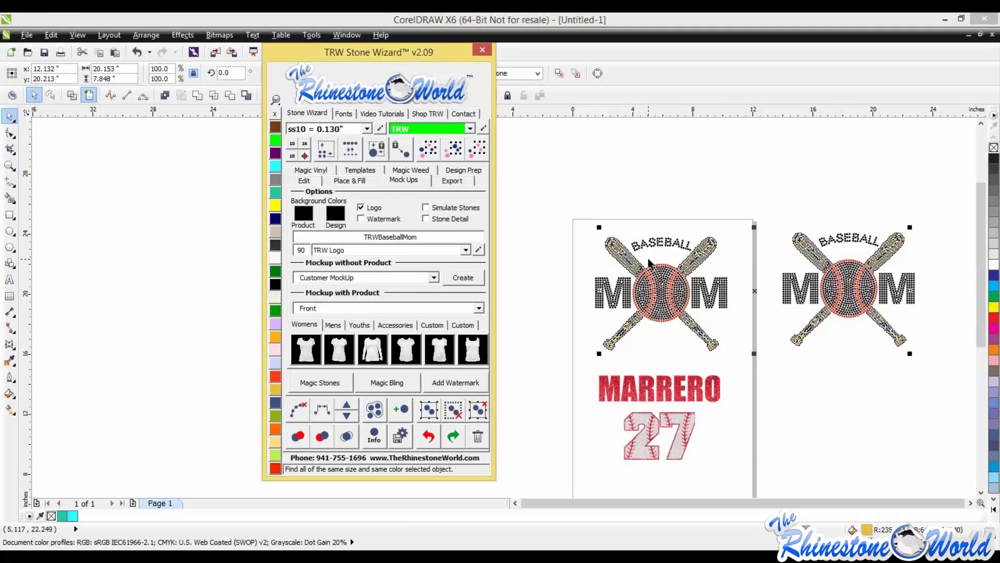
click(582, 232)
Step: Process the on-page rhinestone design by color and assign Crystal to the black lettering and ball-fill stones
drag(580, 228, 736, 358)
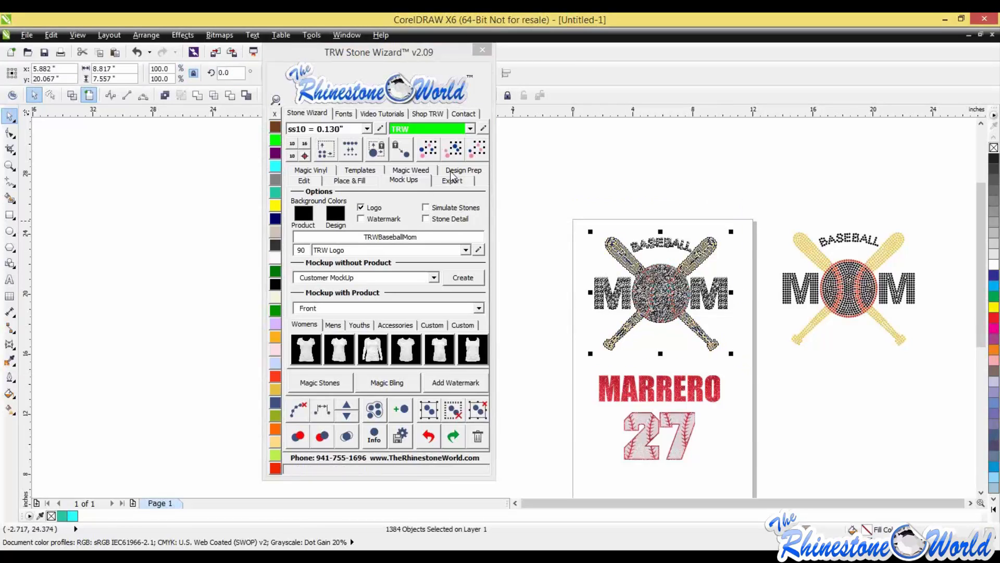
click(453, 171)
click(408, 203)
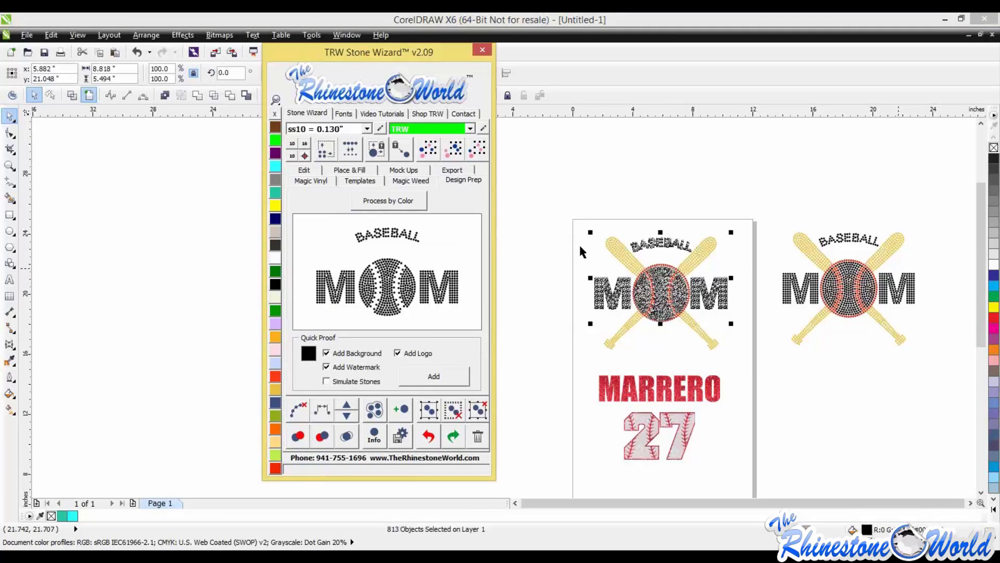
click(277, 256)
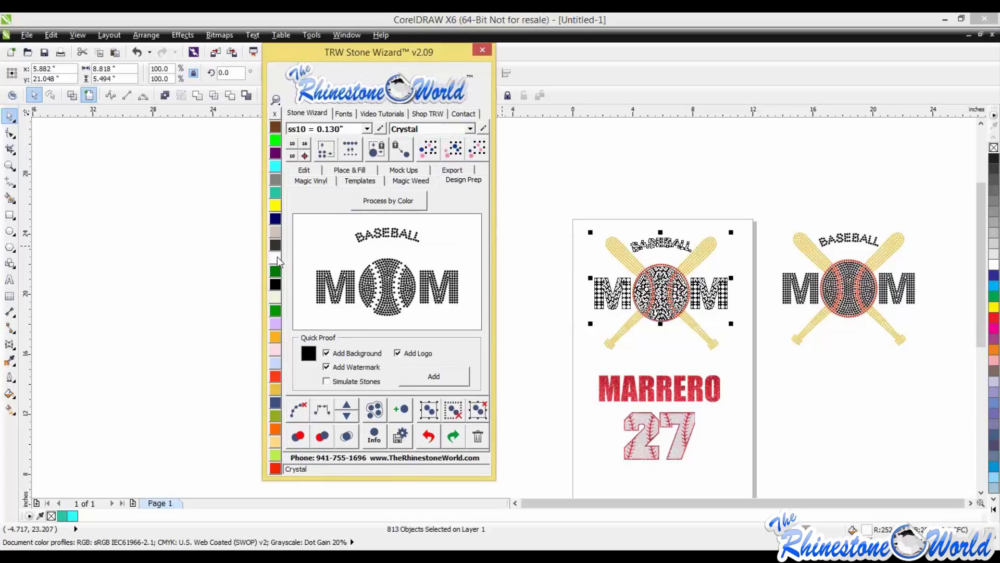
Step: Continue processing by color, assigning Red Siam to the baseball's outline and laces and Light Topaz to the bats
click(372, 205)
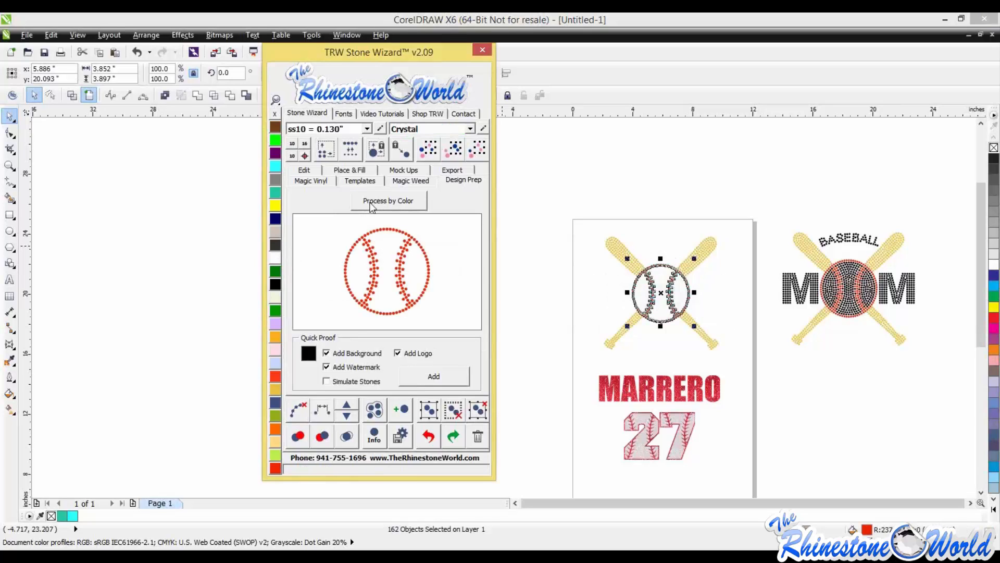
click(275, 468)
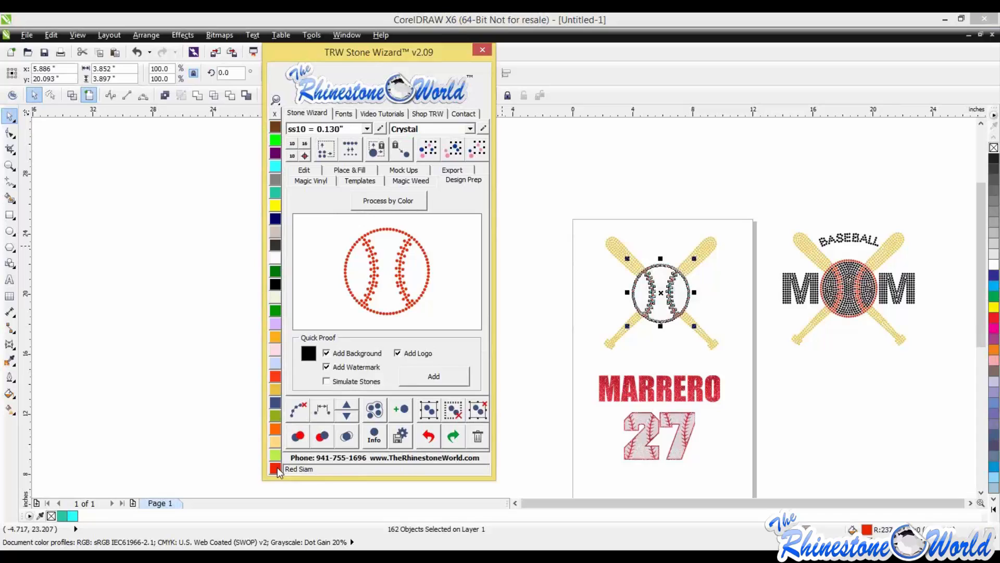
click(391, 202)
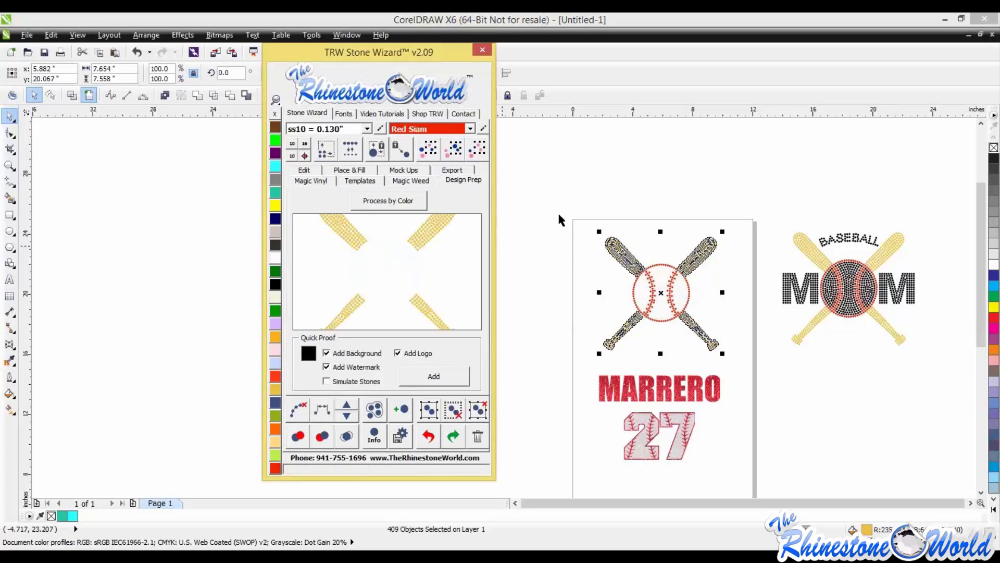
click(275, 390)
click(536, 320)
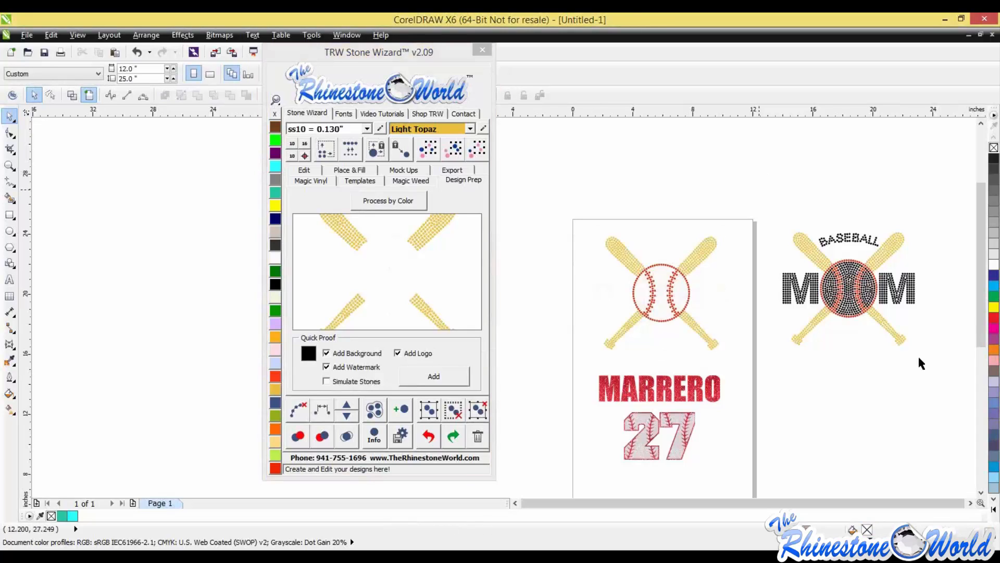
Step: Delete the duplicate rhinestone design beside the page and bring up the mock-up options
drag(921, 363, 936, 358)
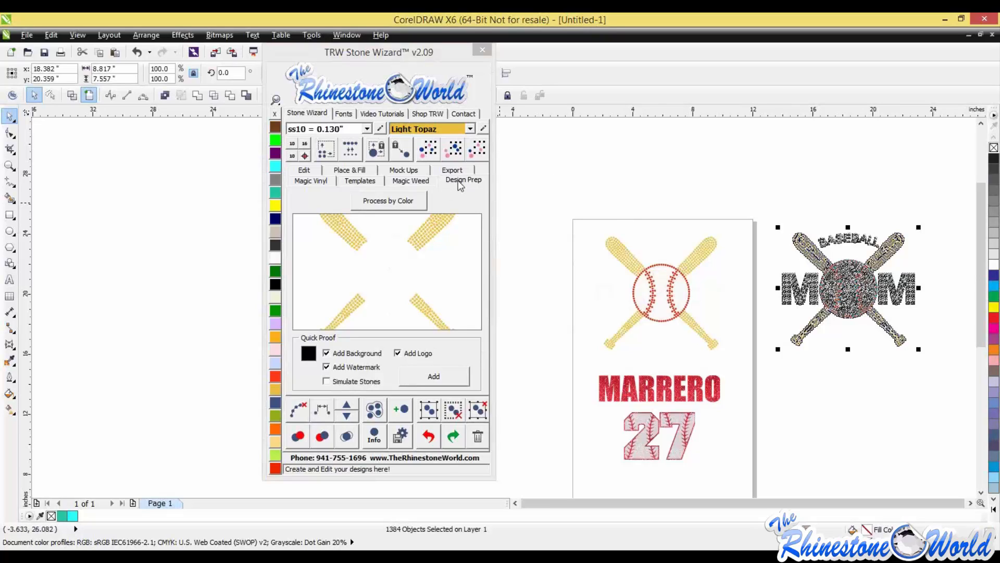
click(397, 173)
click(764, 184)
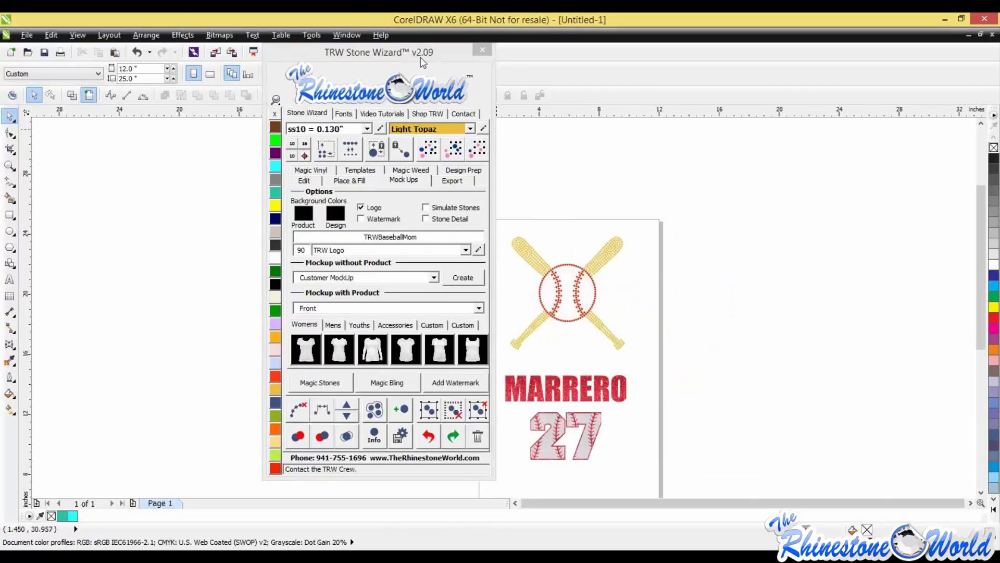
Step: Select the whole on-page rhinestone design and set the product mock-up type to Proof - Front and Back
double_click(423, 63)
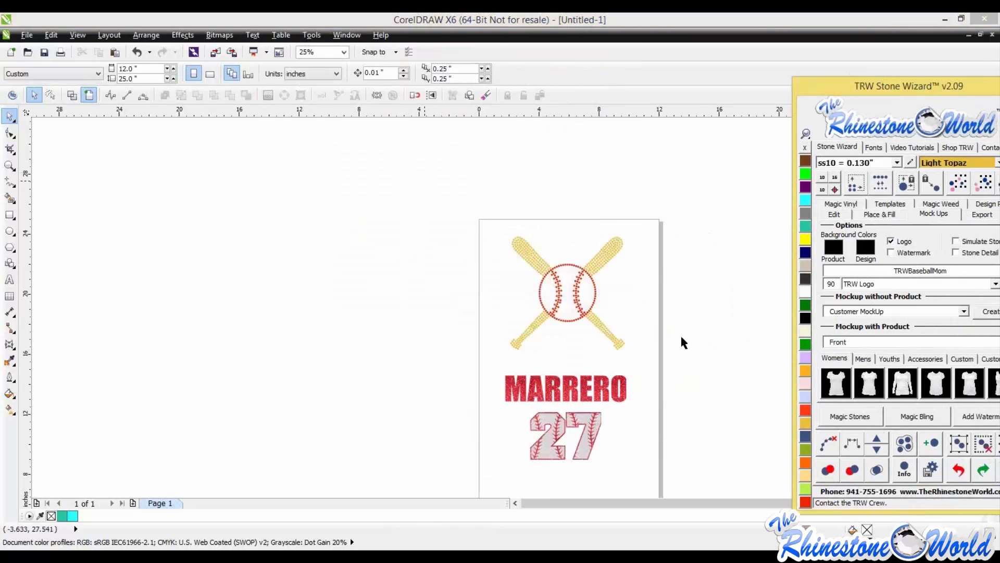
drag(425, 181, 728, 370)
mouse_move(895, 86)
mouse_down()
mouse_move(783, 61)
mouse_move(805, 62)
mouse_up()
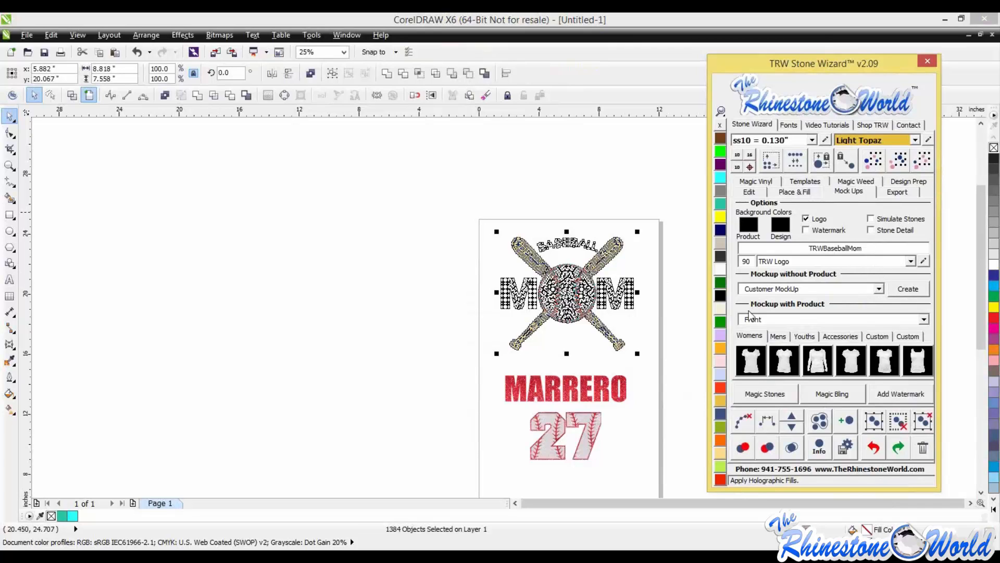
click(925, 320)
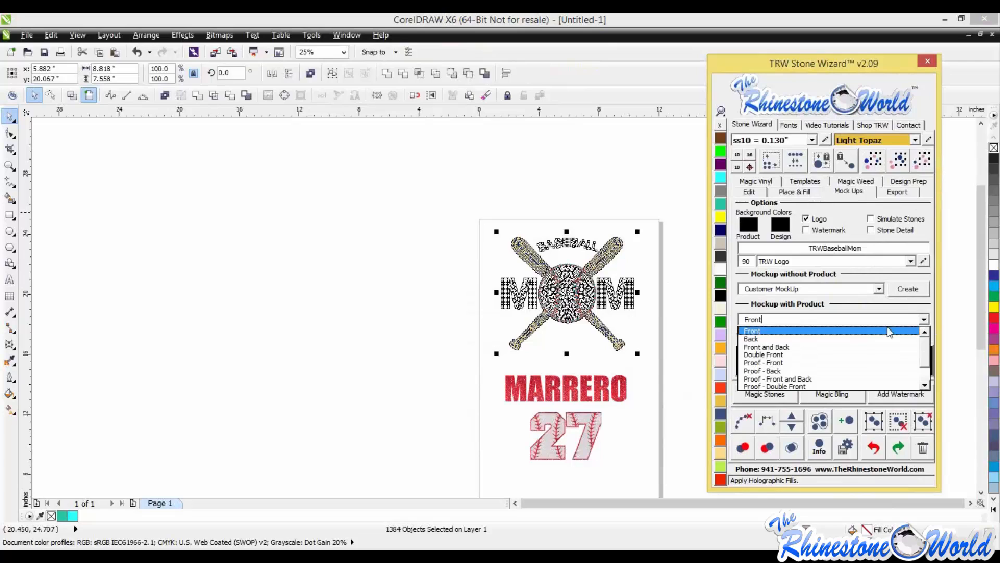
click(785, 379)
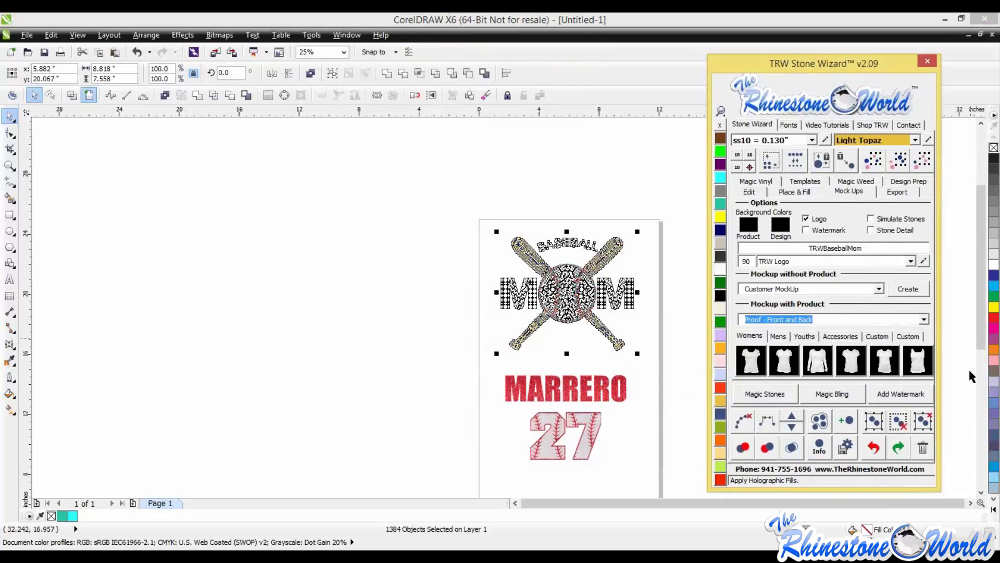
Step: Browse the men's, youth and accessory mock-up products, ending on the women's shirts
click(784, 337)
click(805, 337)
click(835, 338)
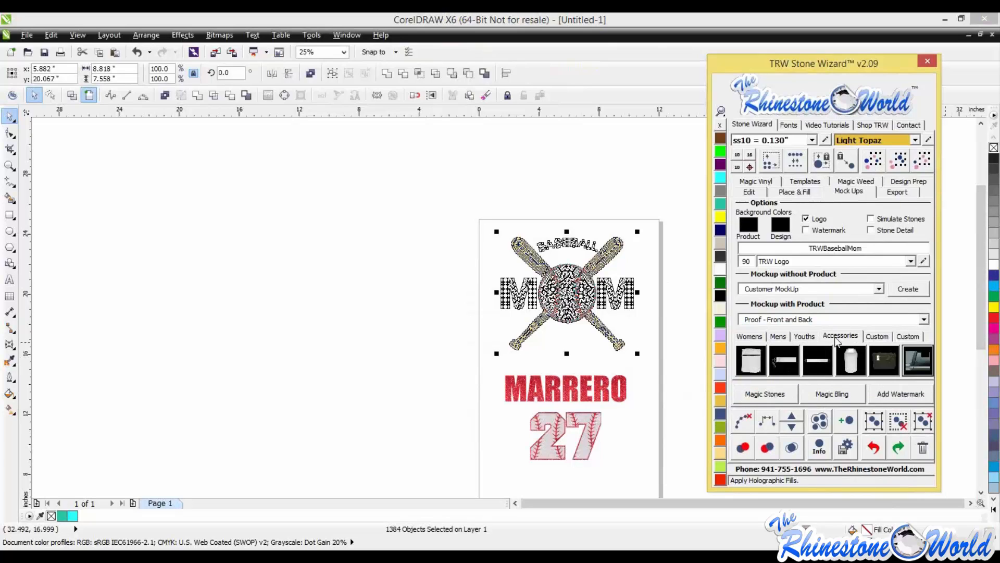
click(747, 339)
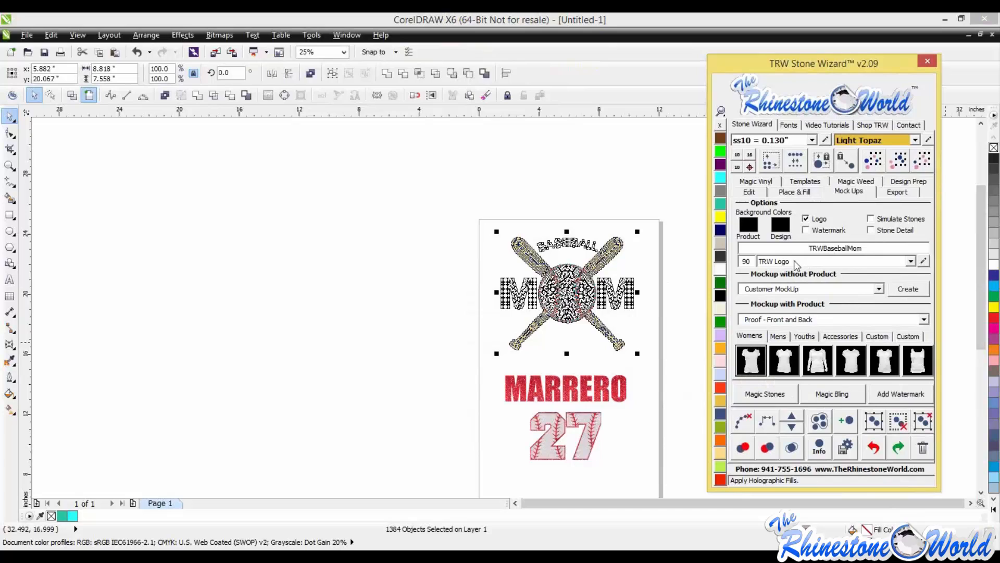
Step: Create the proof on the women's scoop-neck shirt with Simulate Stones and Stone Detail enabled and the watermark left off
click(871, 219)
click(873, 230)
click(807, 231)
click(807, 231)
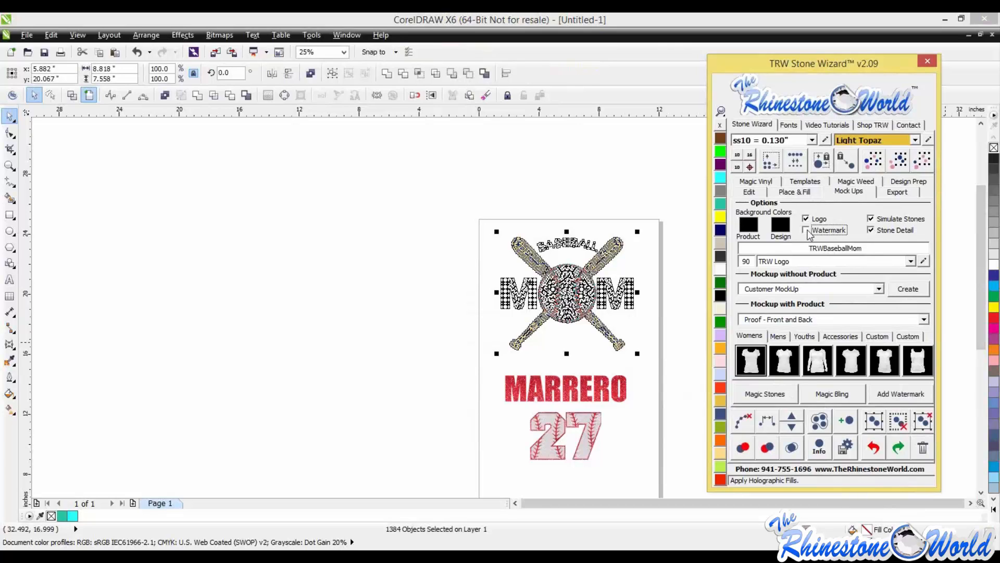
click(748, 365)
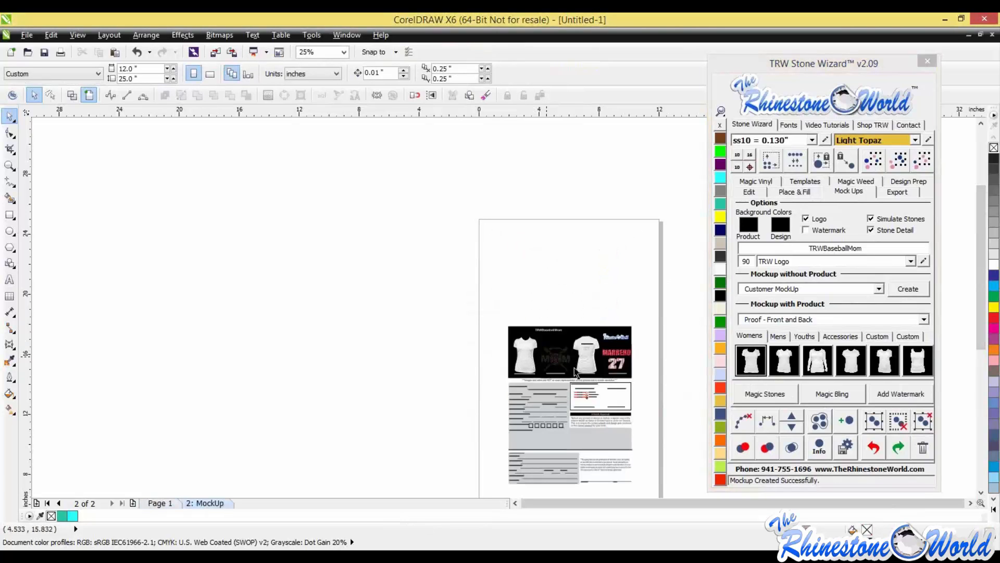
Step: Recolor the proof's front shirt, trying dark grey, cyan, magenta, red and yellow before settling on dark blue
scroll(575, 371, up, 5)
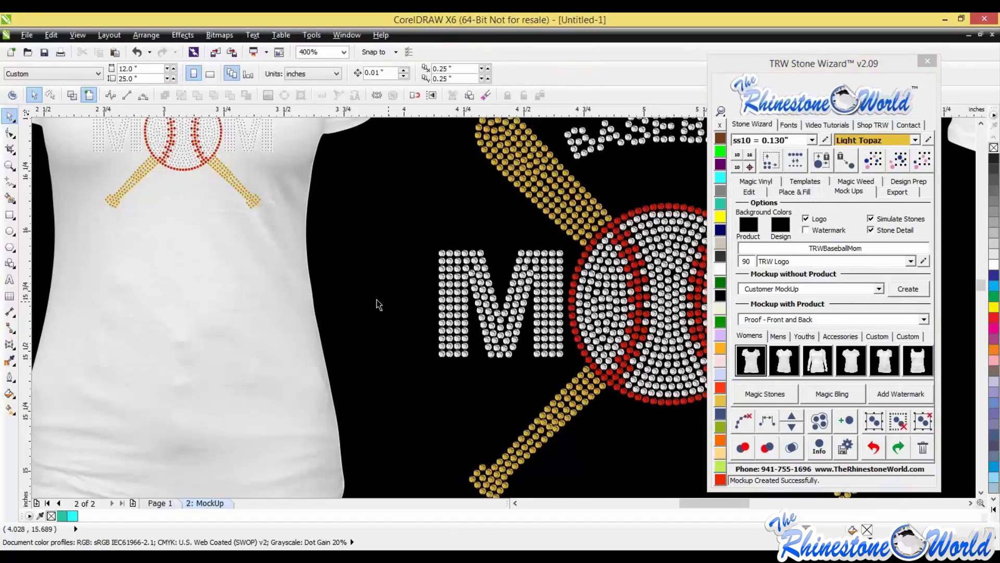
scroll(266, 200, down, 2)
scroll(280, 224, up, 1)
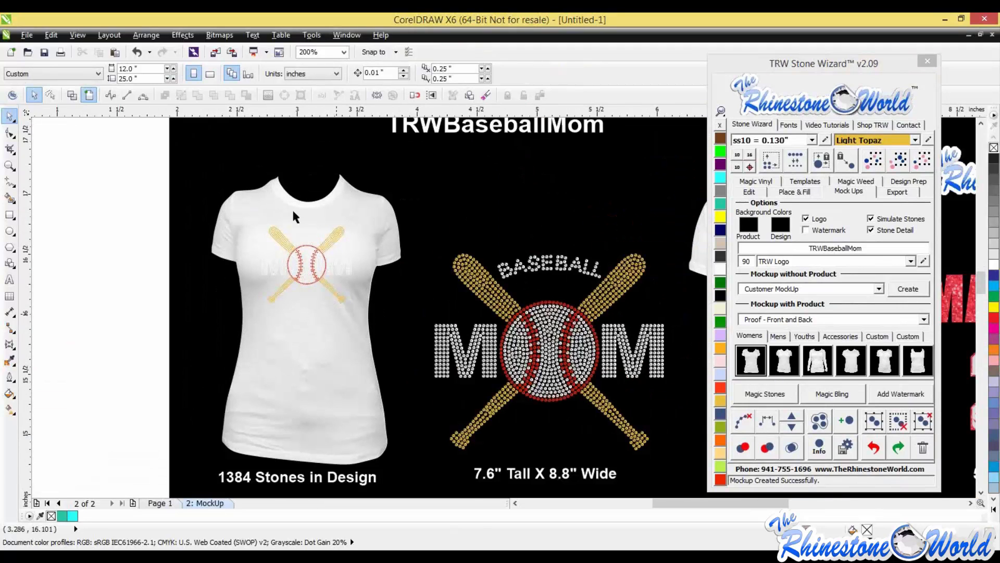
click(297, 367)
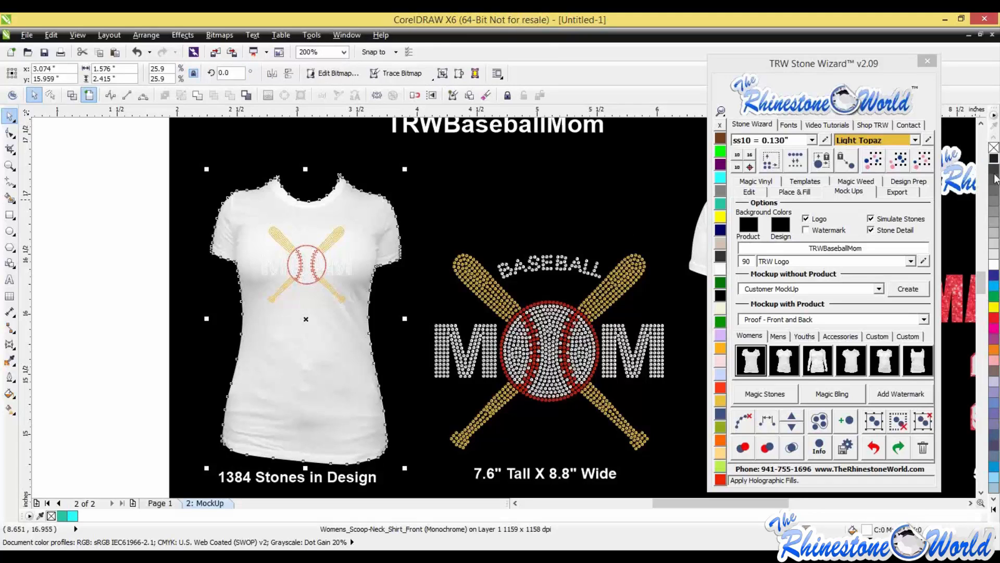
click(994, 158)
click(994, 180)
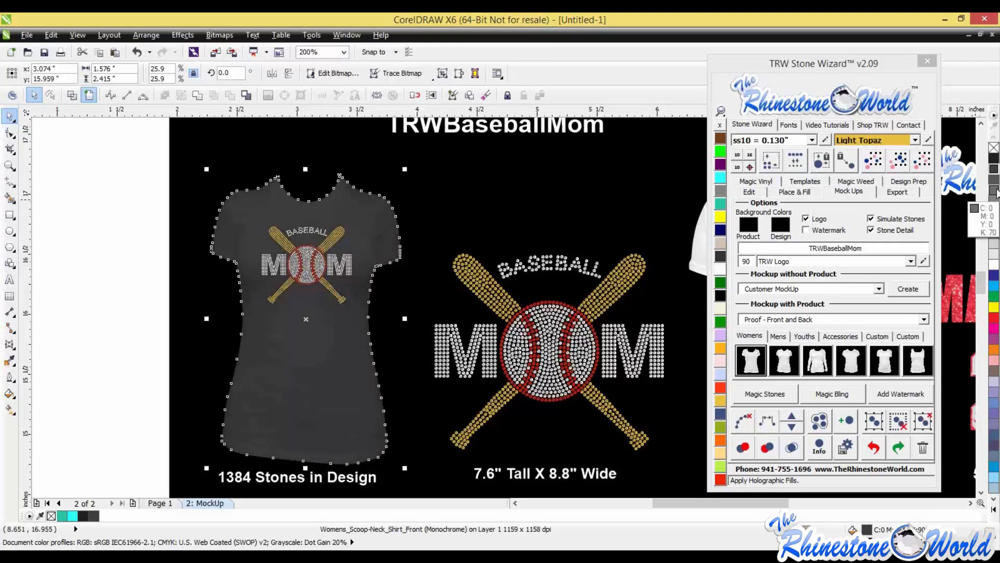
click(994, 208)
click(993, 286)
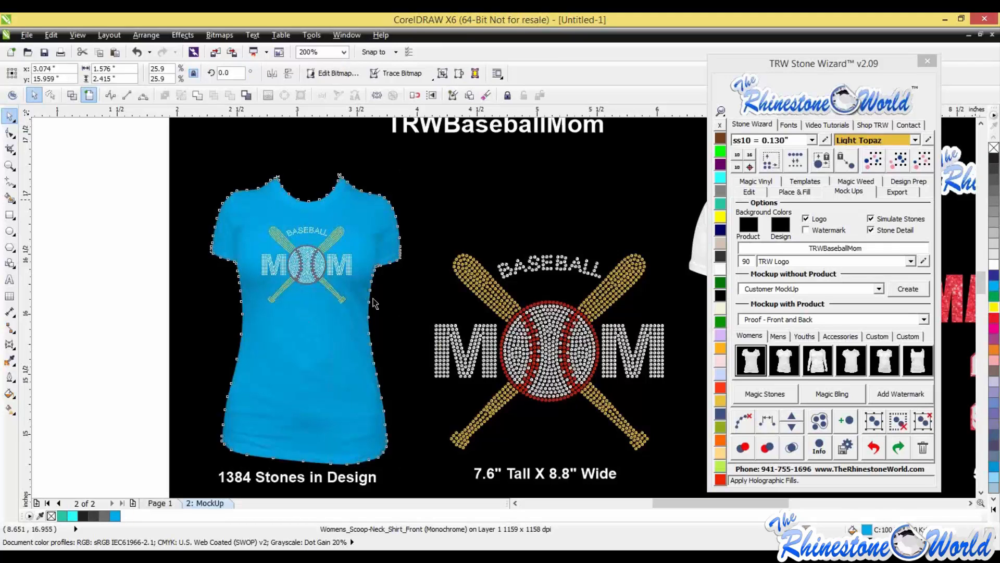
click(994, 307)
click(995, 328)
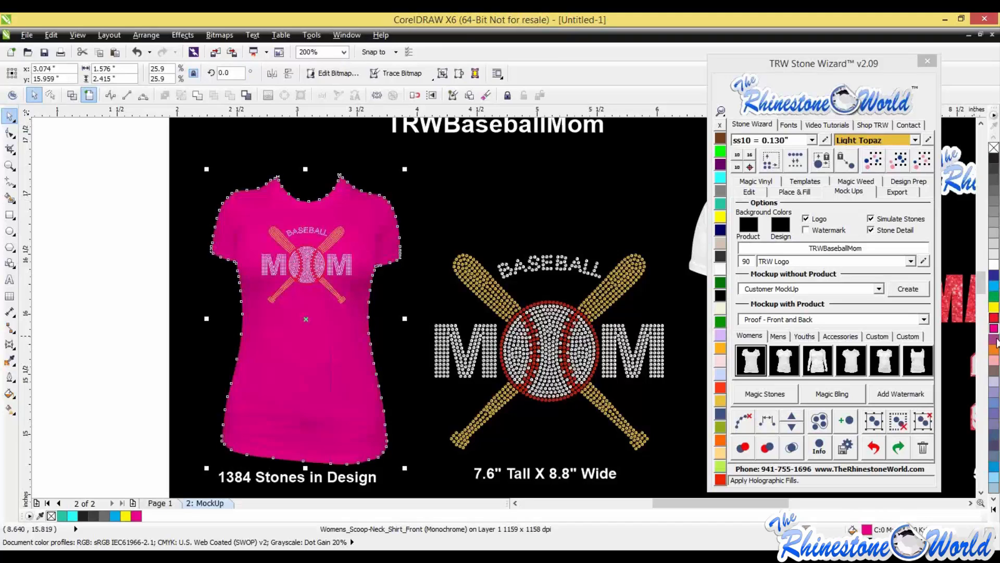
click(994, 319)
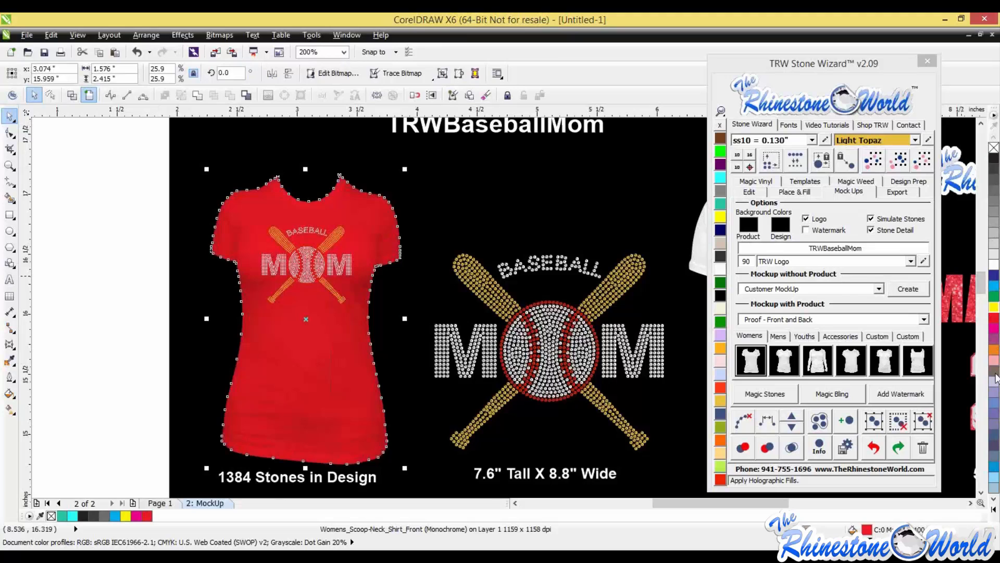
click(995, 327)
click(994, 308)
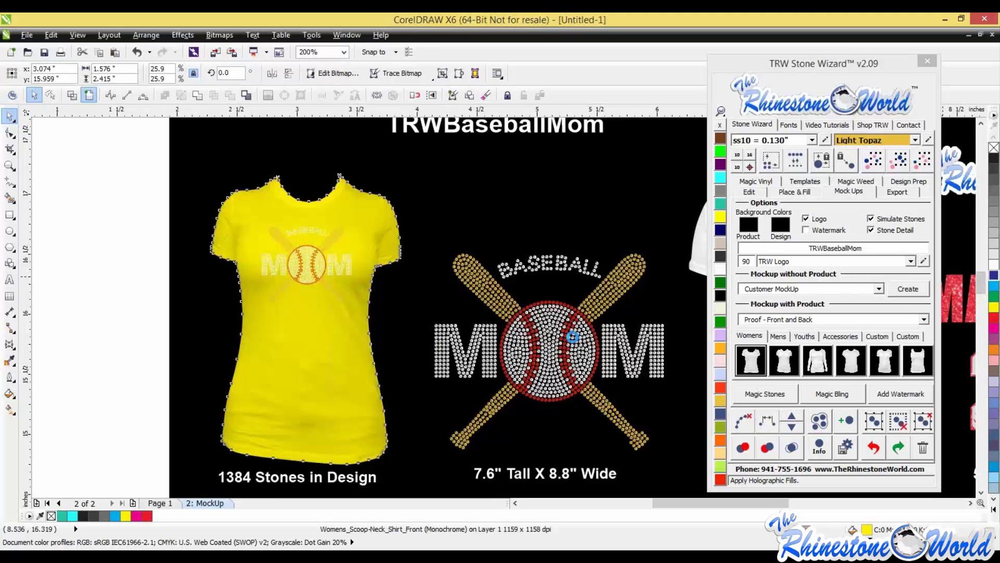
click(994, 318)
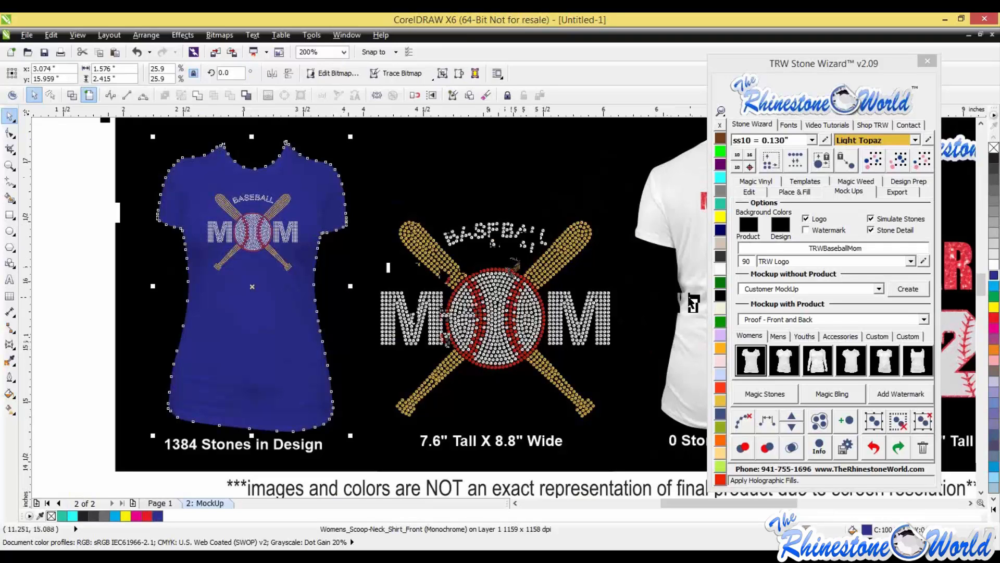
key(Escape)
Step: Recolor the proof's back shirt cyan
scroll(577, 255, up, 1)
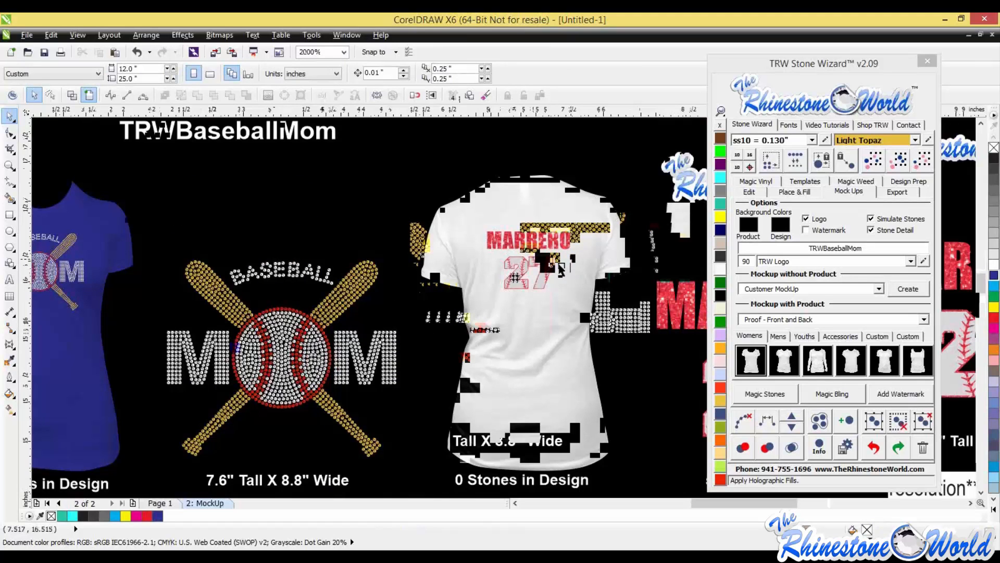
click(514, 313)
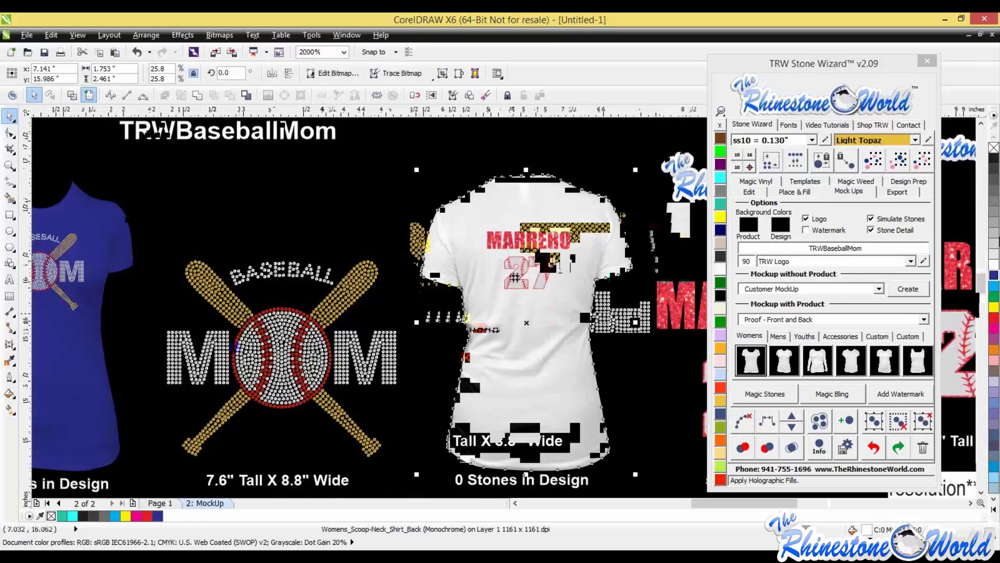
click(995, 287)
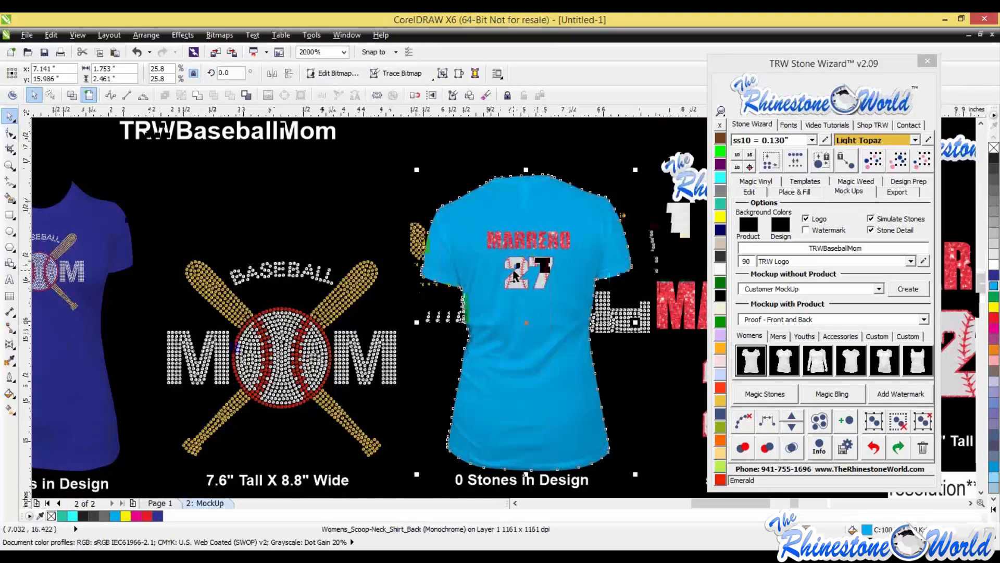
Step: Review the whole proof sheet, including both shirts, the rhinestone details and the order and approval form
scroll(514, 273, down, 2)
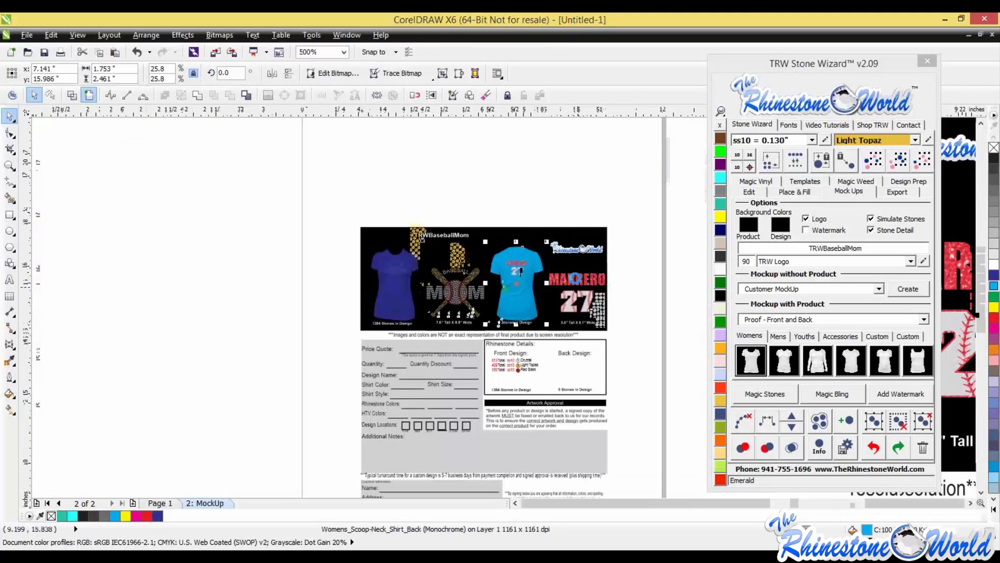
scroll(569, 379, up, 1)
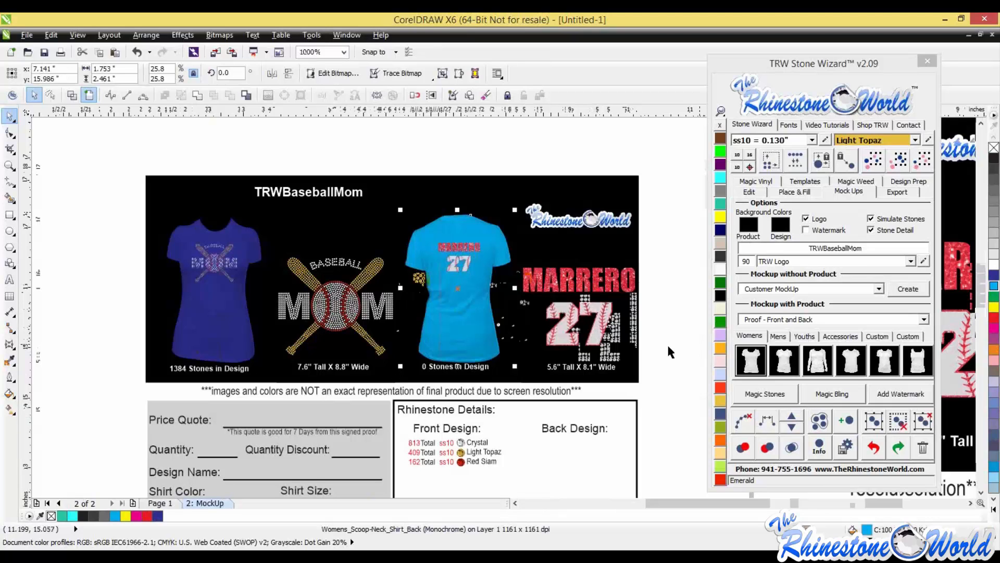
click(599, 396)
scroll(599, 398, down, 2)
scroll(571, 419, up, 2)
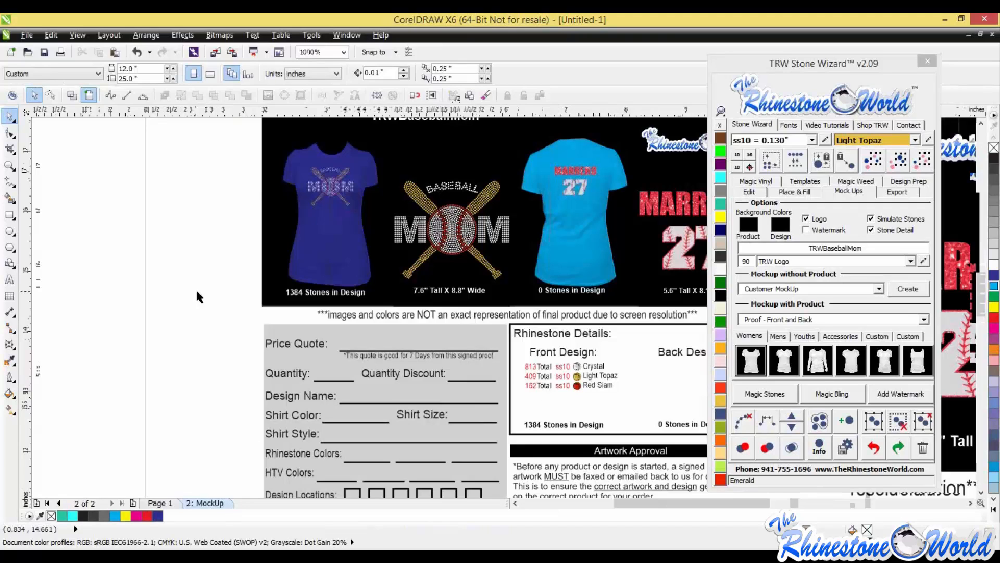
scroll(196, 295, down, 1)
scroll(193, 325, down, 2)
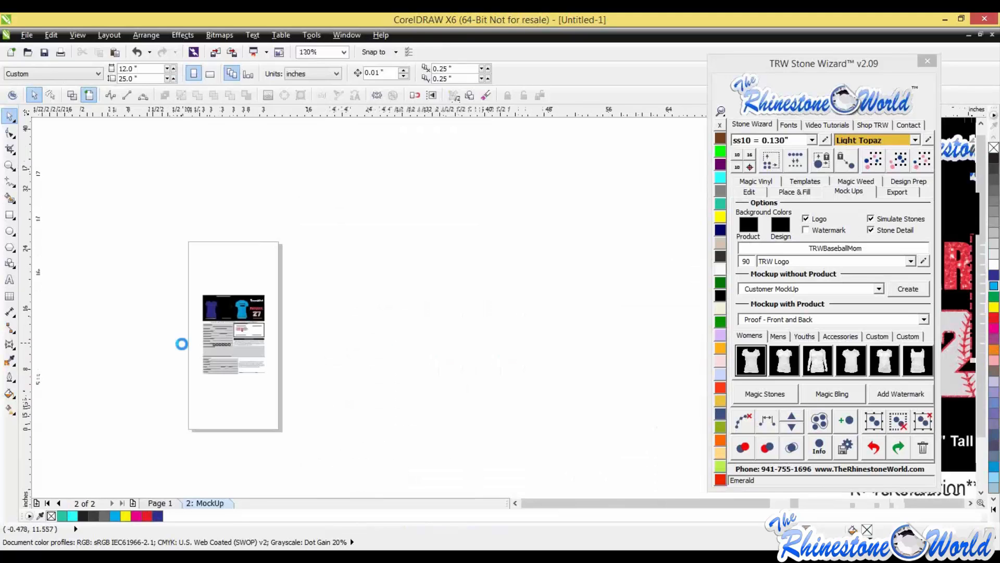
Step: Change the order form's "Design Name:" label to "Name:"
scroll(183, 343, up, 1)
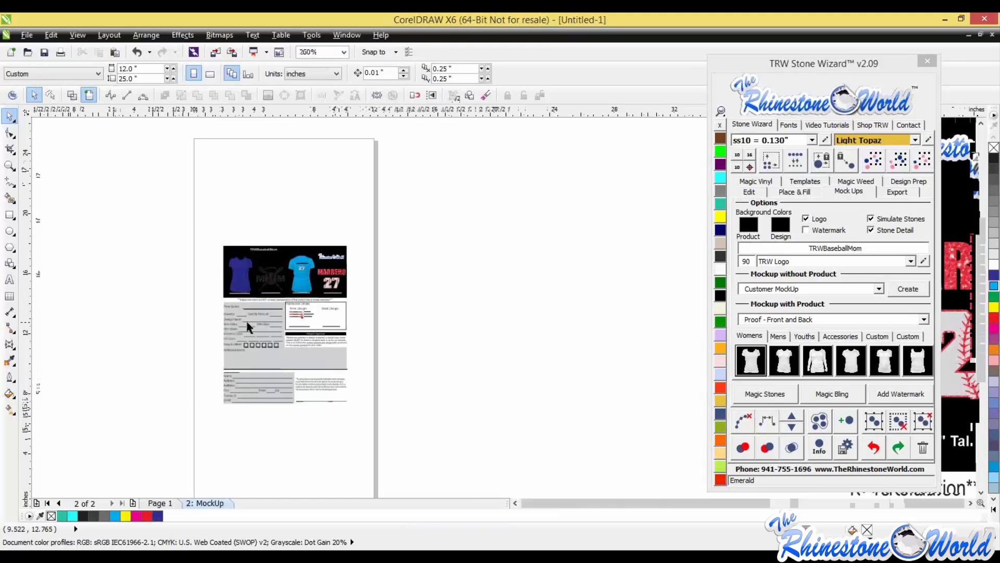
scroll(237, 321, up, 2)
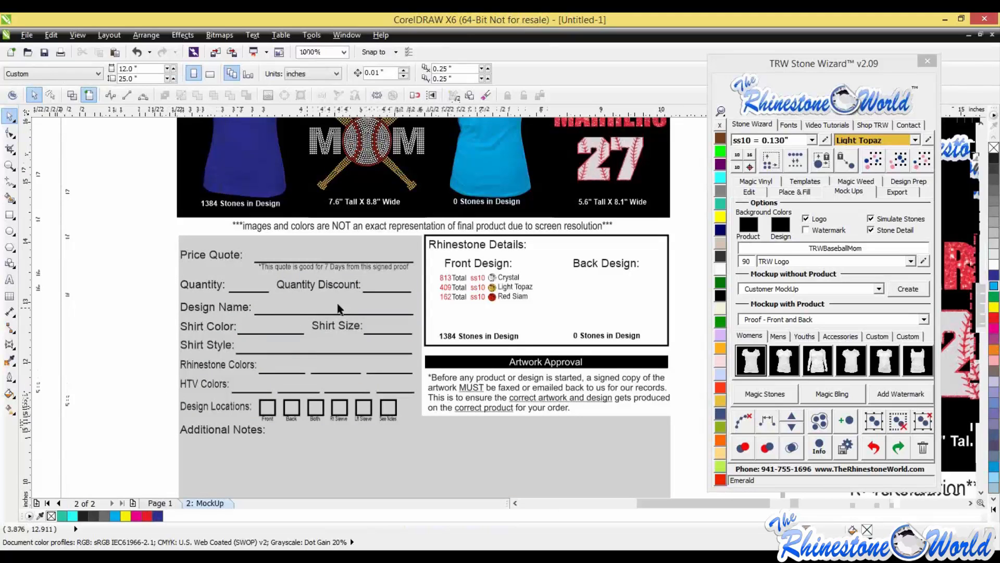
double_click(248, 306)
drag(248, 306, 132, 296)
text(Name:)
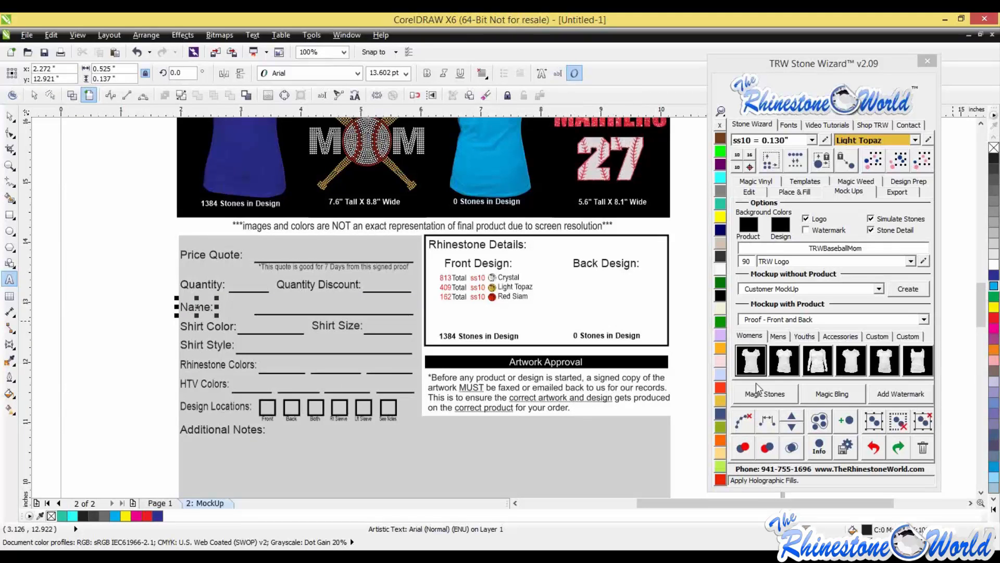
Step: Show custom mock-up slots 7 to 12 and examine the proof's approval and customer information sections
click(907, 336)
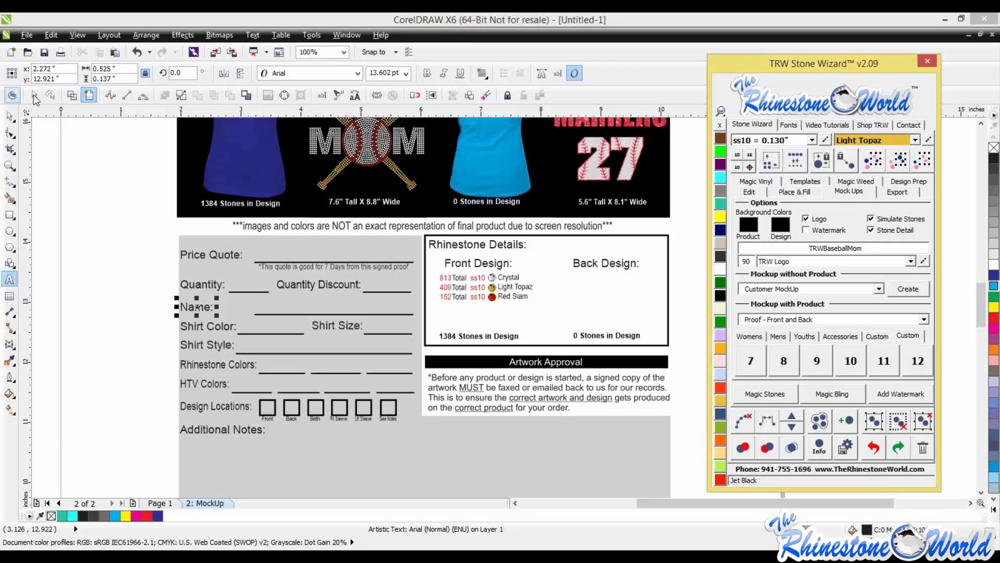
click(130, 242)
scroll(145, 335, down, 3)
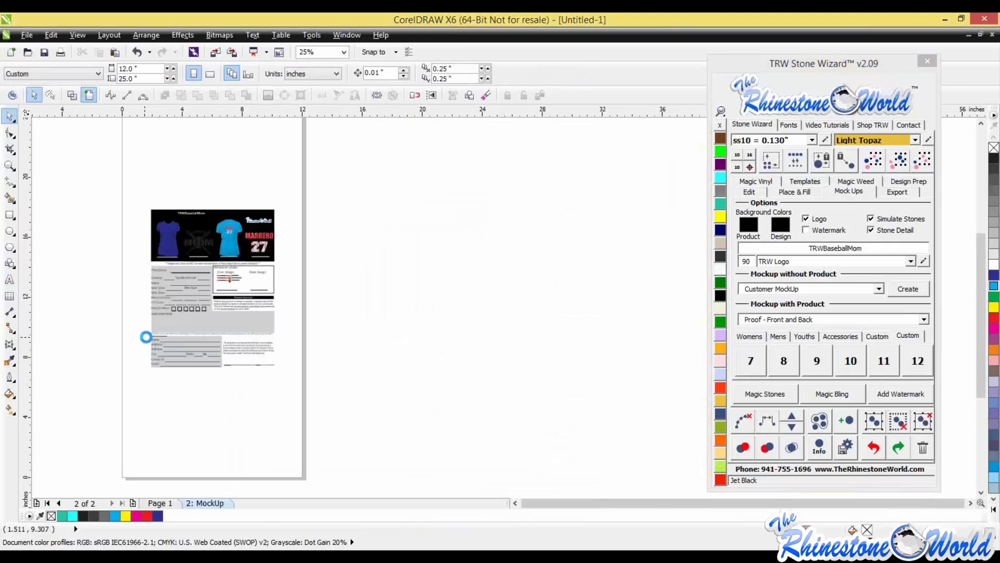
scroll(148, 336, up, 3)
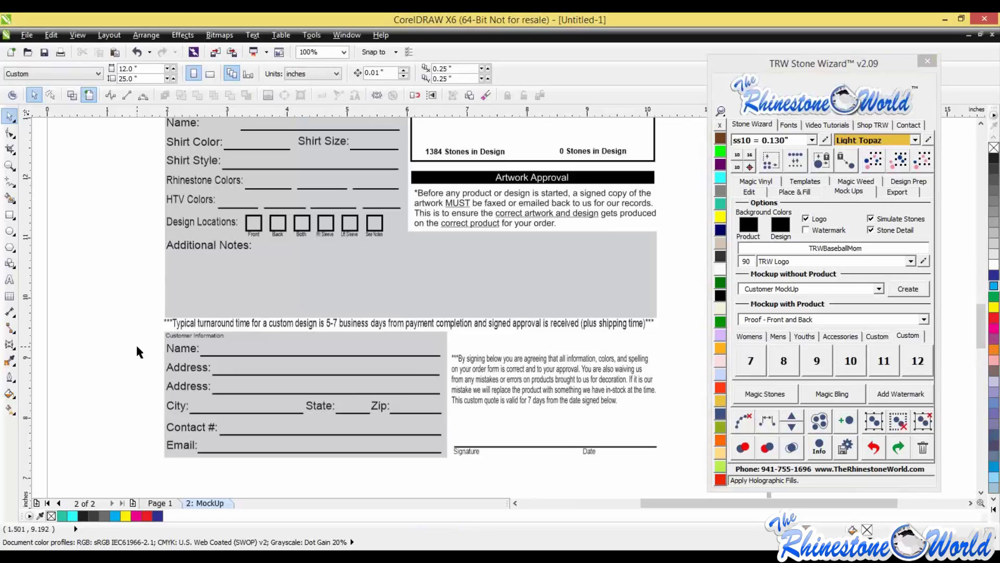
scroll(138, 343, down, 2)
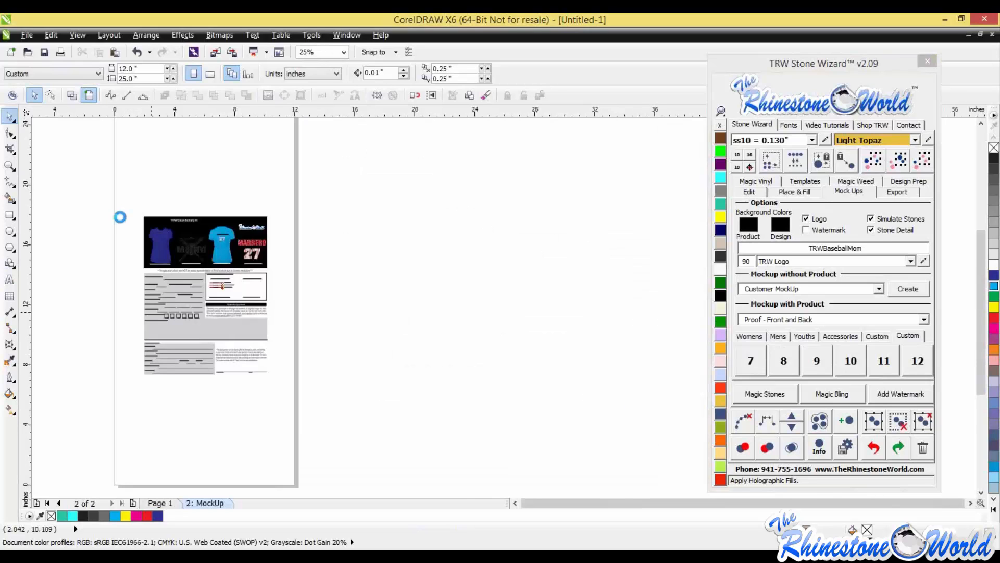
scroll(120, 217, up, 2)
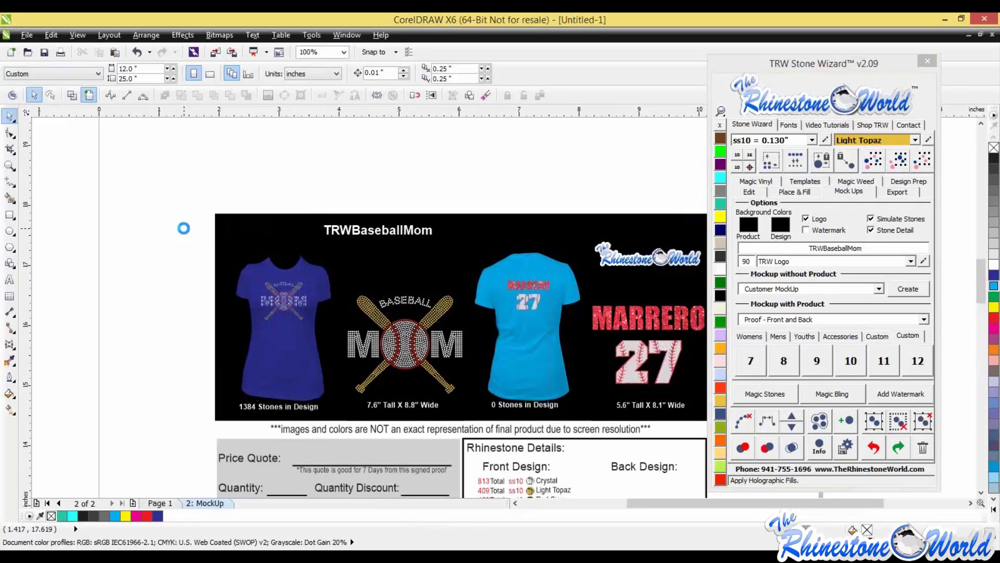
scroll(156, 206, down, 2)
Step: Select the whole proof sheet and display the available export options
drag(157, 204, 393, 436)
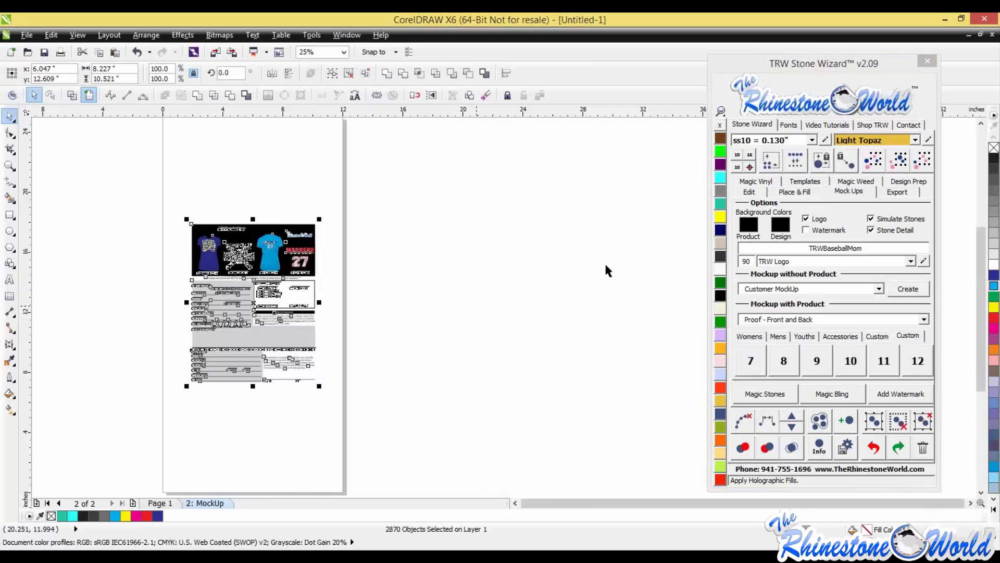
click(891, 192)
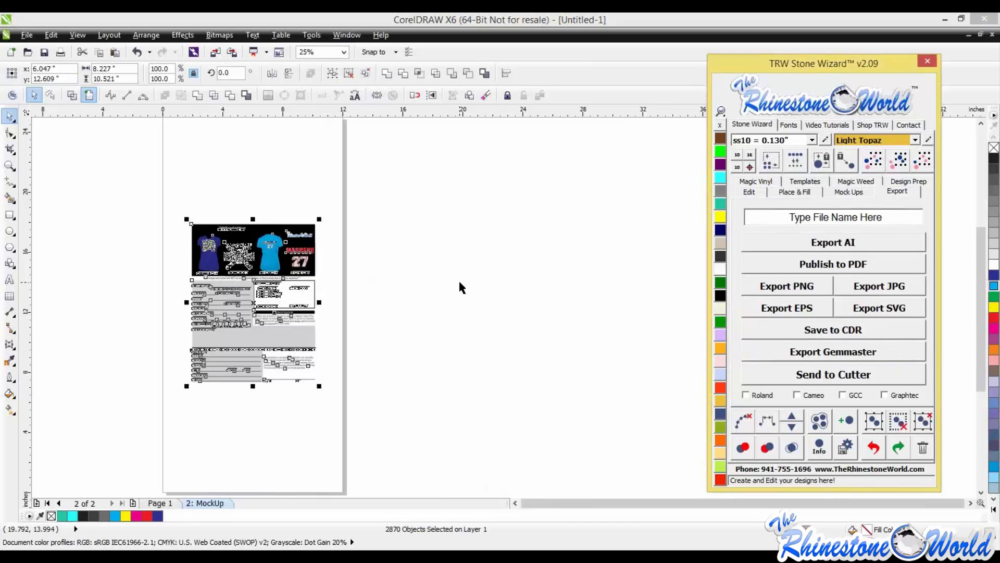
click(376, 317)
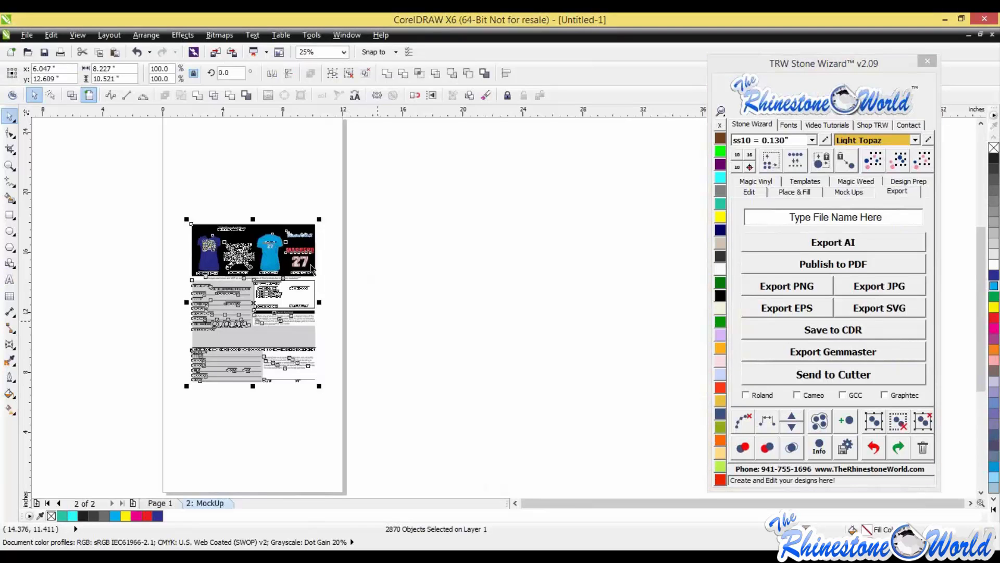
Step: Inspect the recolored shirts and the front and back designs in the proof's banner up close
scroll(253, 248, up, 2)
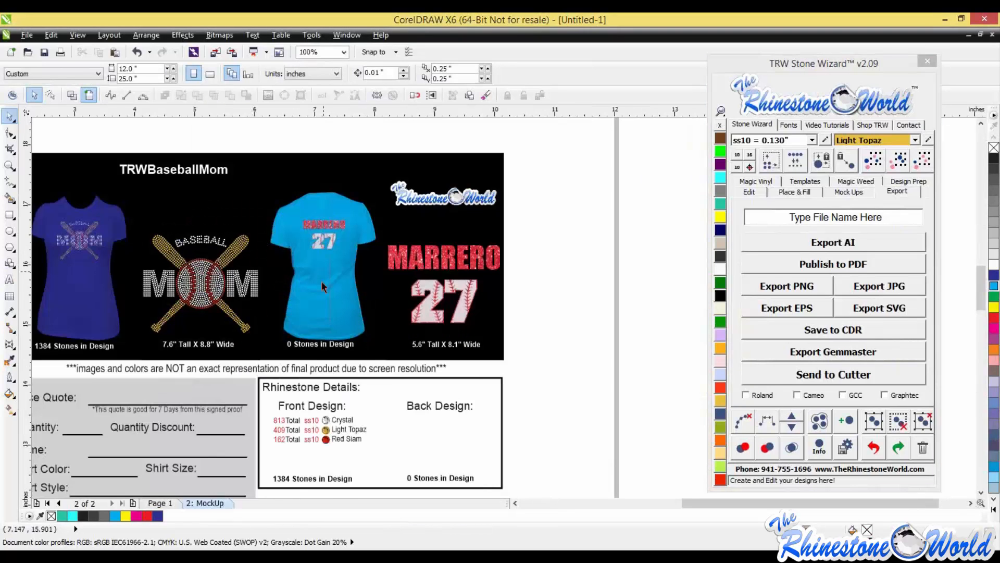
scroll(320, 285, up, 2)
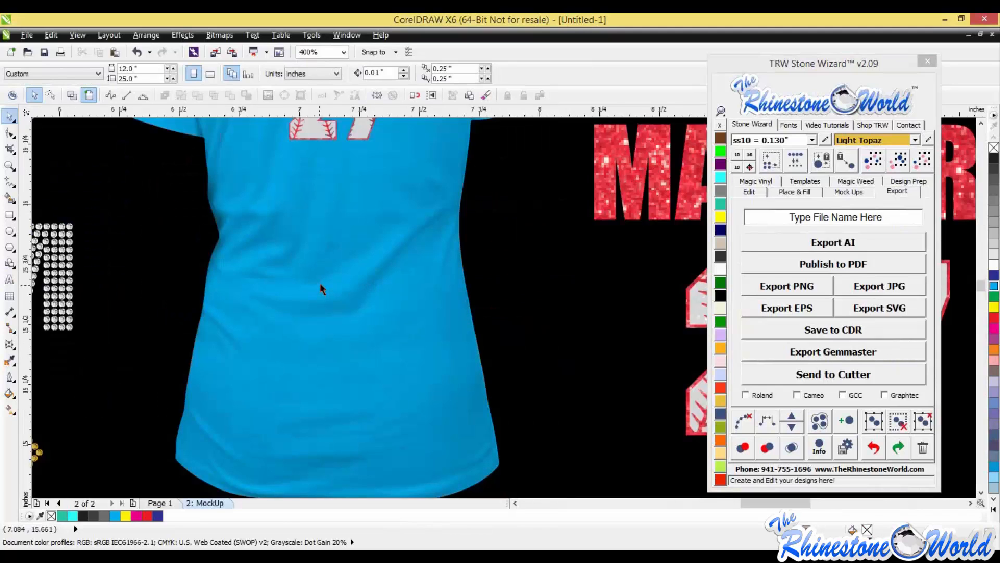
scroll(320, 282, down, 2)
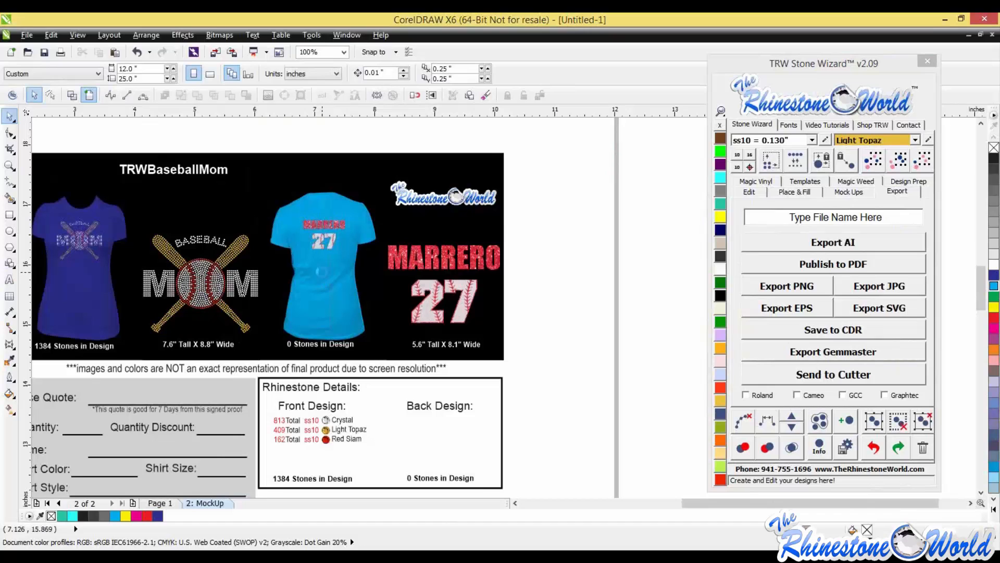
scroll(323, 279, down, 1)
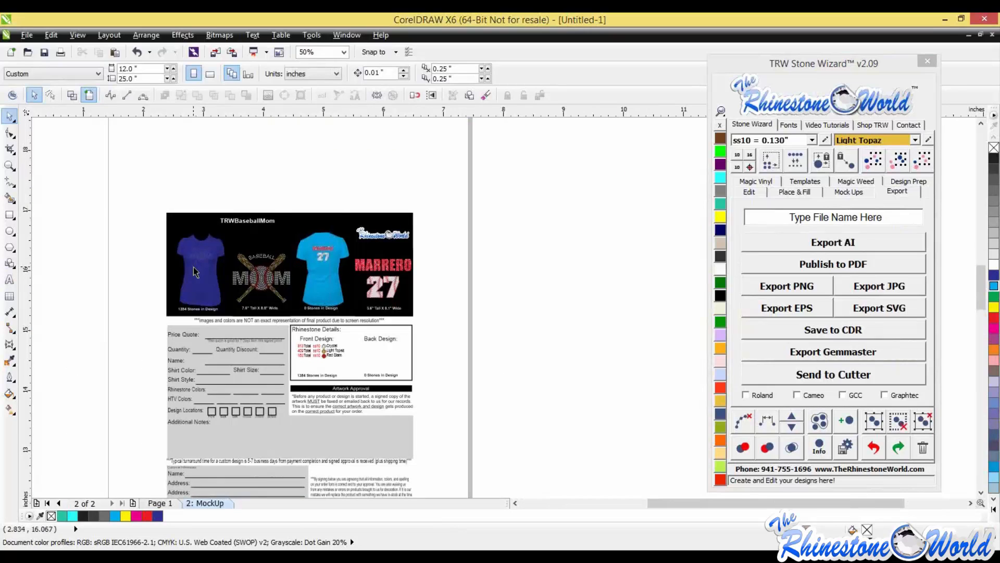
scroll(196, 271, up, 1)
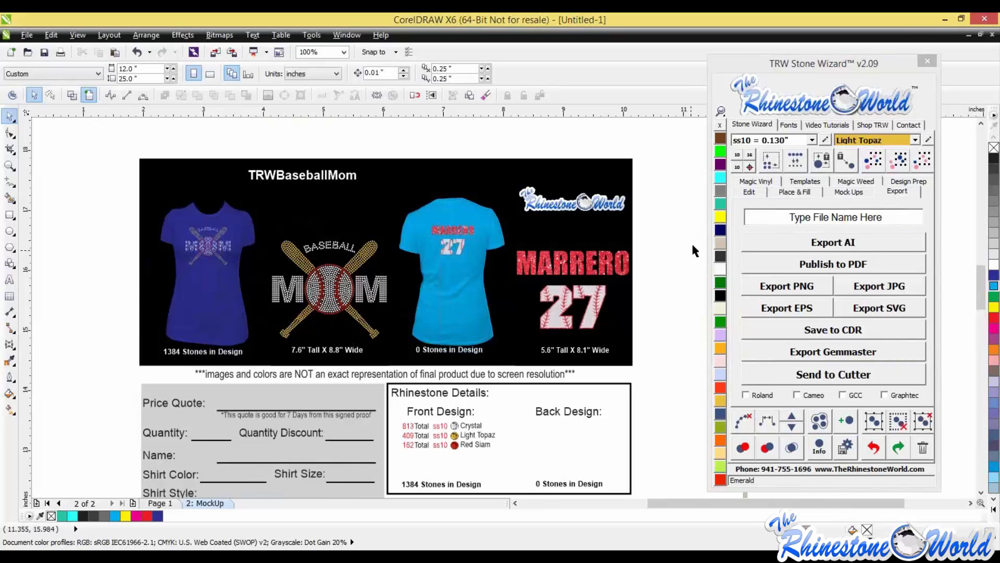
scroll(554, 220, down, 2)
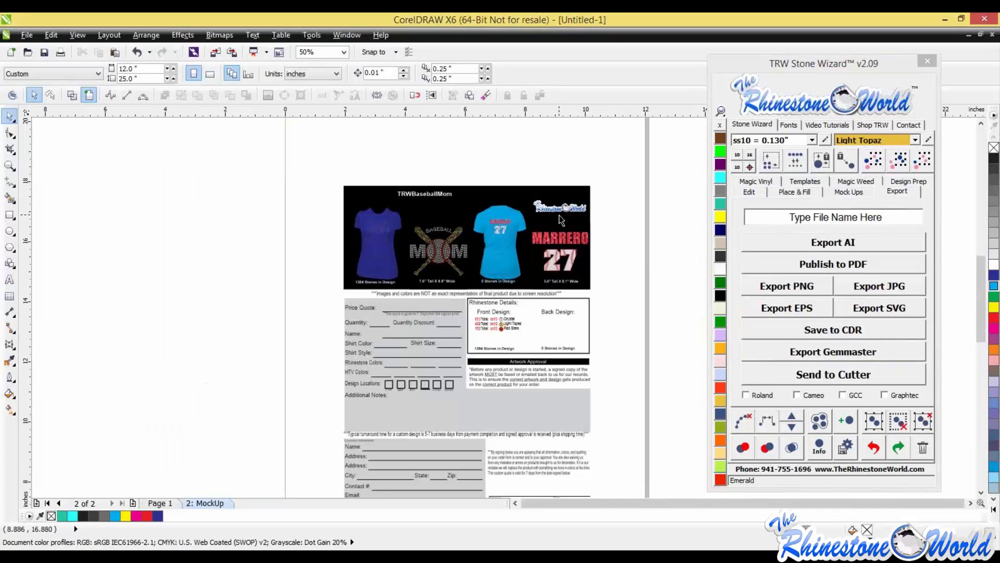
Step: Add a watermark over the black banner containing the shirts, designs and logo
click(541, 225)
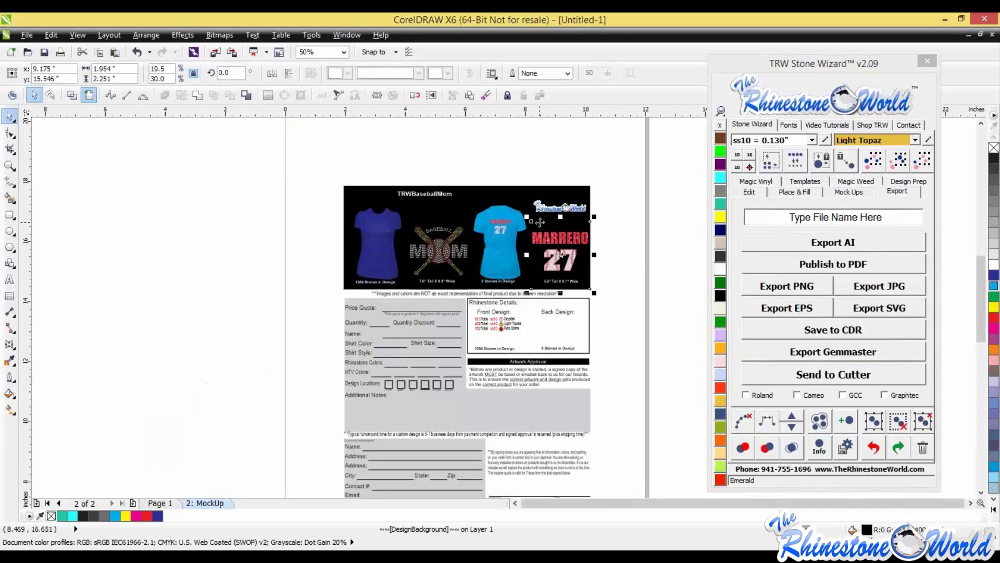
drag(284, 162, 631, 295)
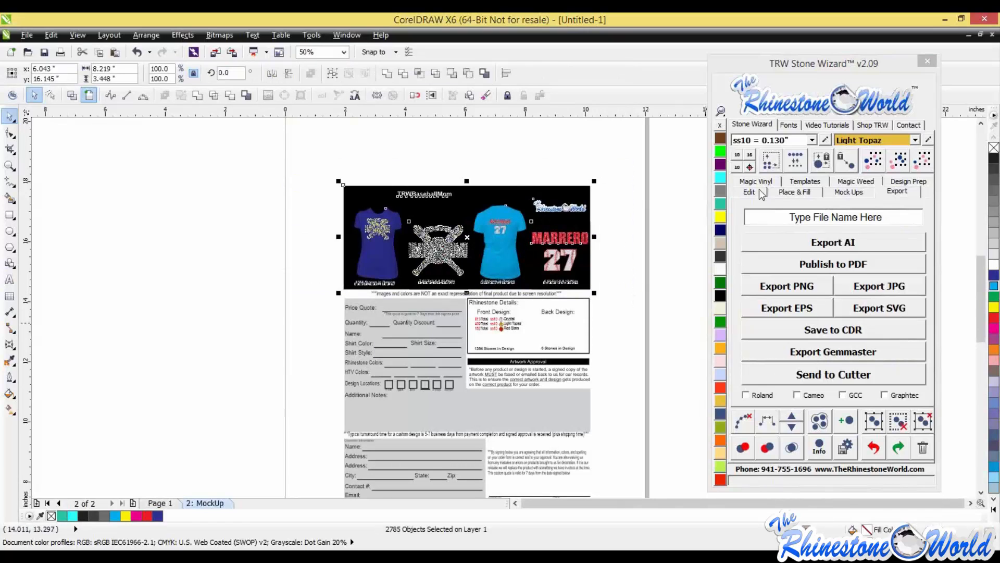
click(845, 193)
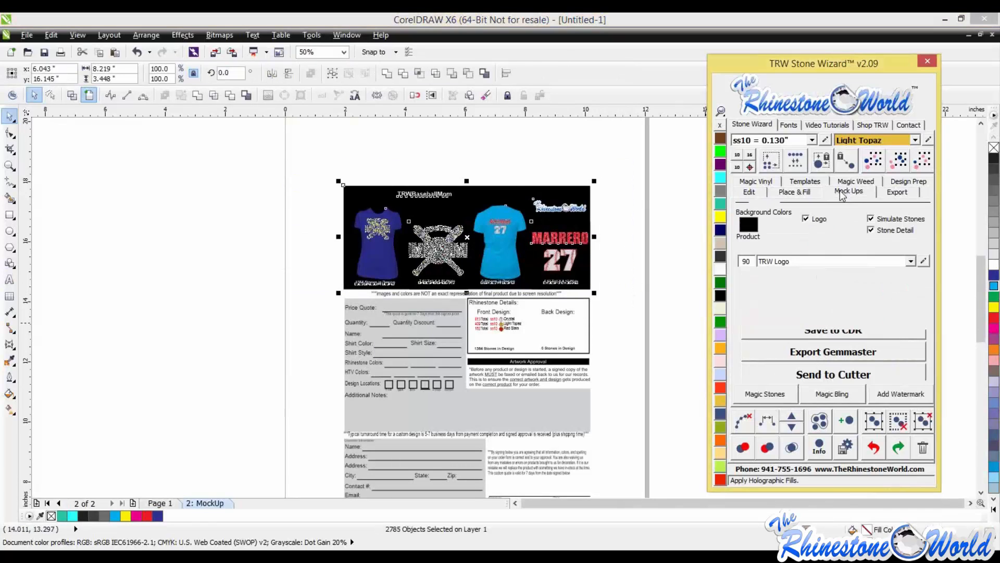
click(894, 397)
scroll(543, 218, up, 2)
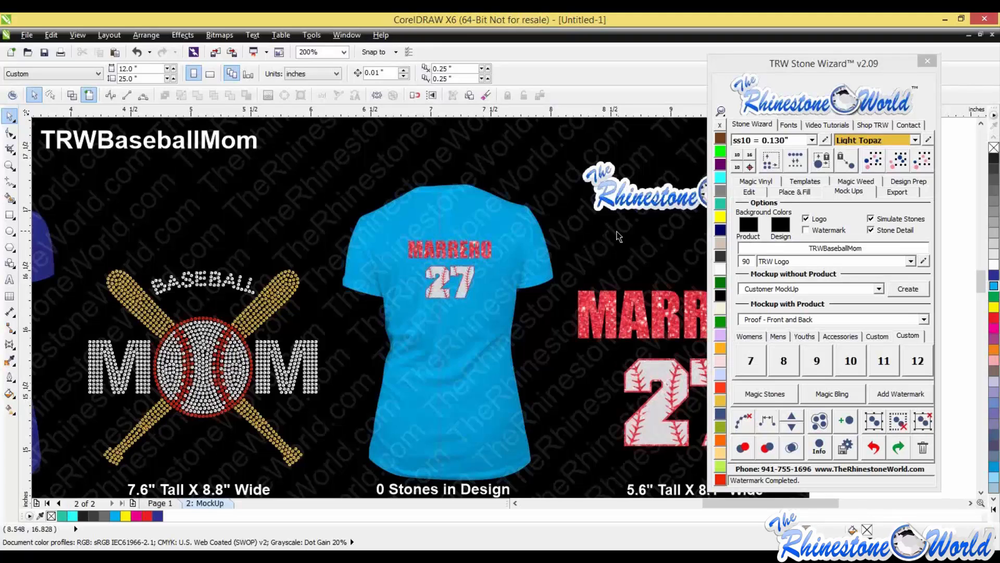
Step: Return to the export options and shift the Stone Wizard window slightly away from the proof
click(894, 193)
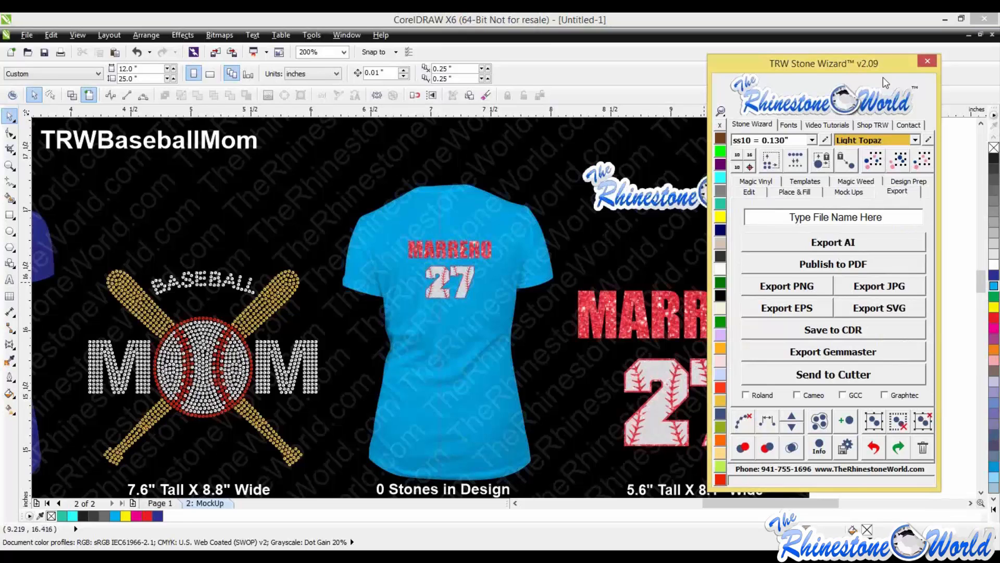
drag(888, 67, 913, 59)
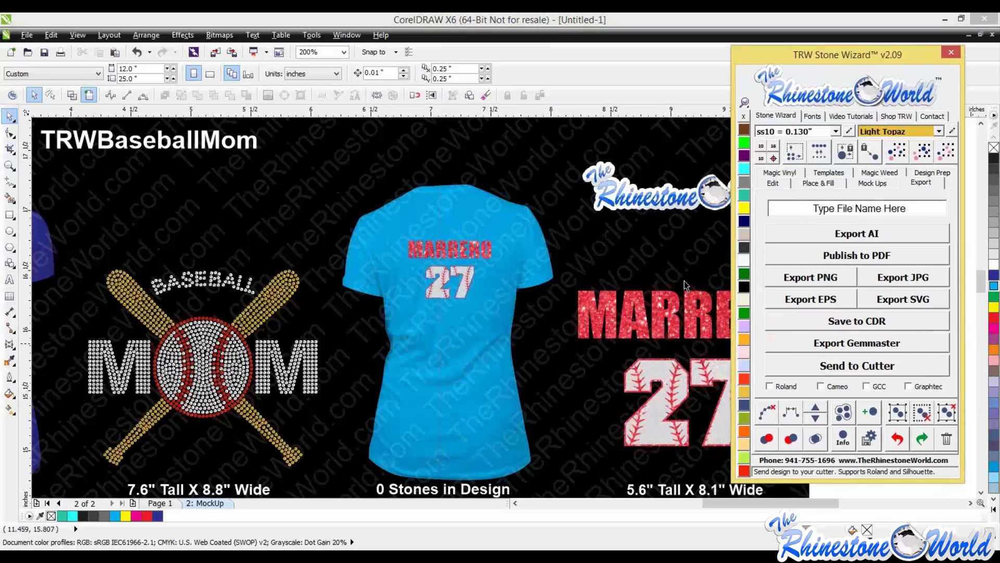
Step: Delete the watermark covering the proof's banner
click(613, 232)
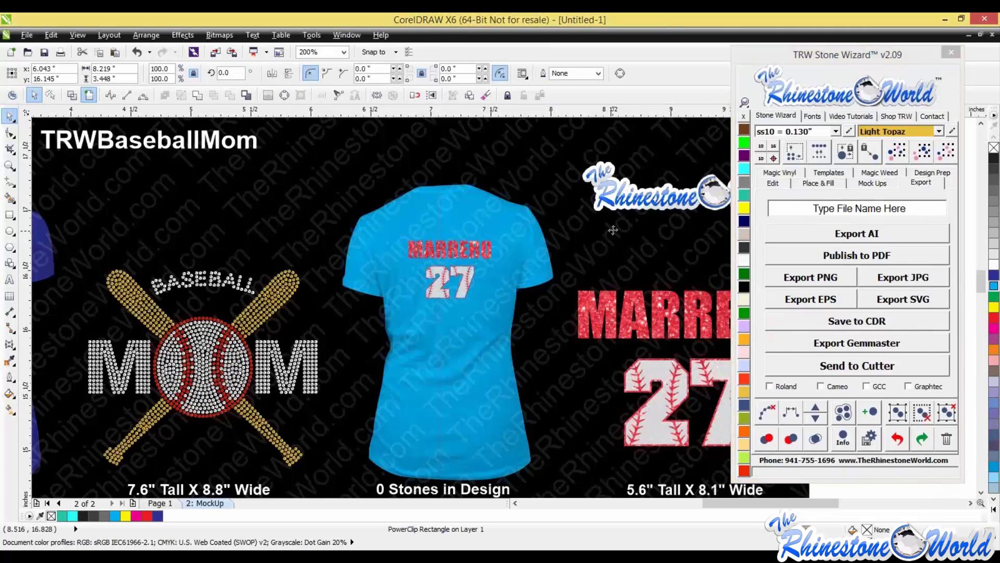
key(Delete)
scroll(629, 219, down, 2)
scroll(628, 218, up, 1)
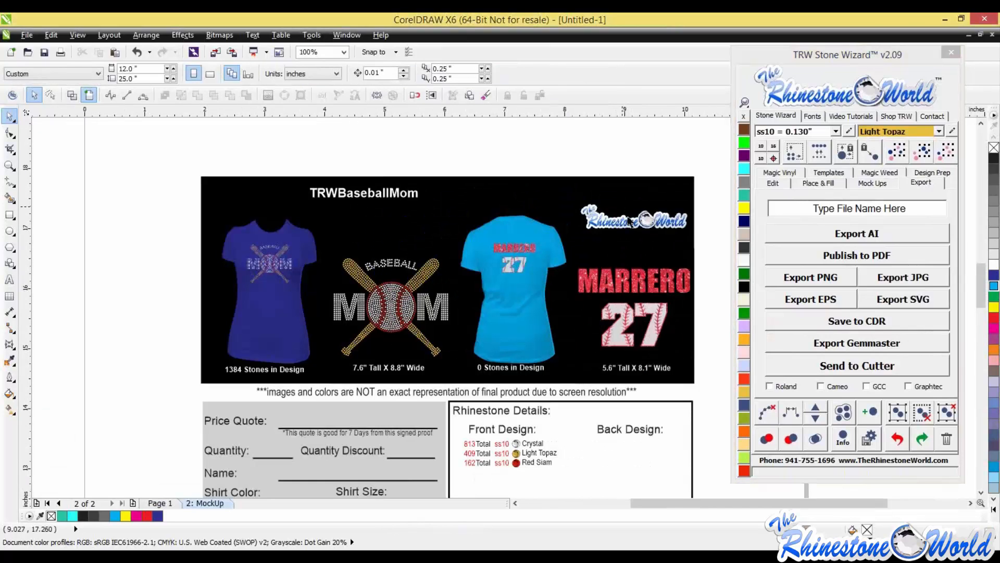
Step: Try the logo at other spots in the banner, then place it back above the surname design
drag(629, 219, 423, 215)
drag(386, 223, 251, 201)
drag(251, 202, 615, 202)
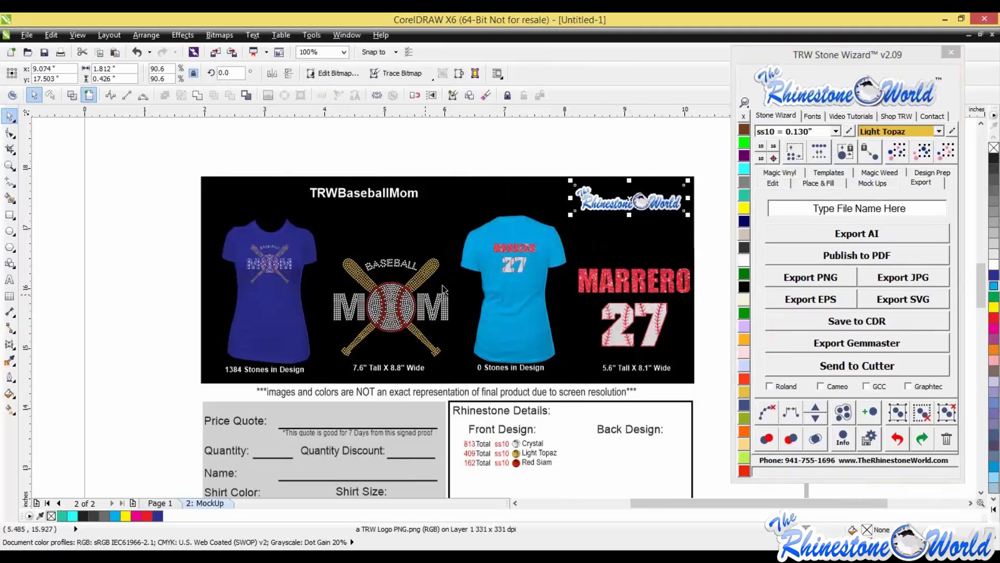
Step: Stretch and enlarge the logo to about 2 by 1 inches and fit it into the banner's upper-right corner
drag(629, 215, 628, 243)
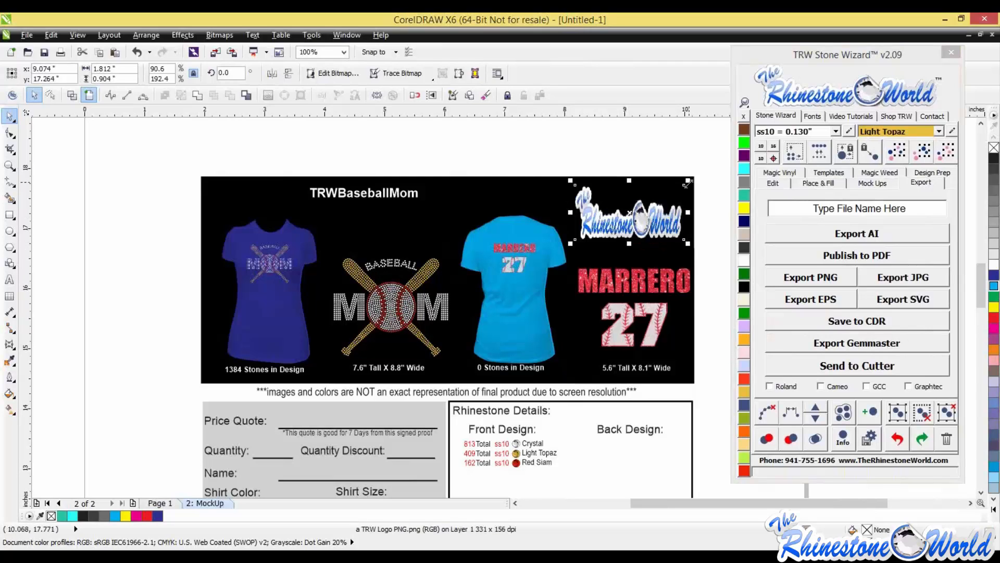
drag(689, 181, 722, 252)
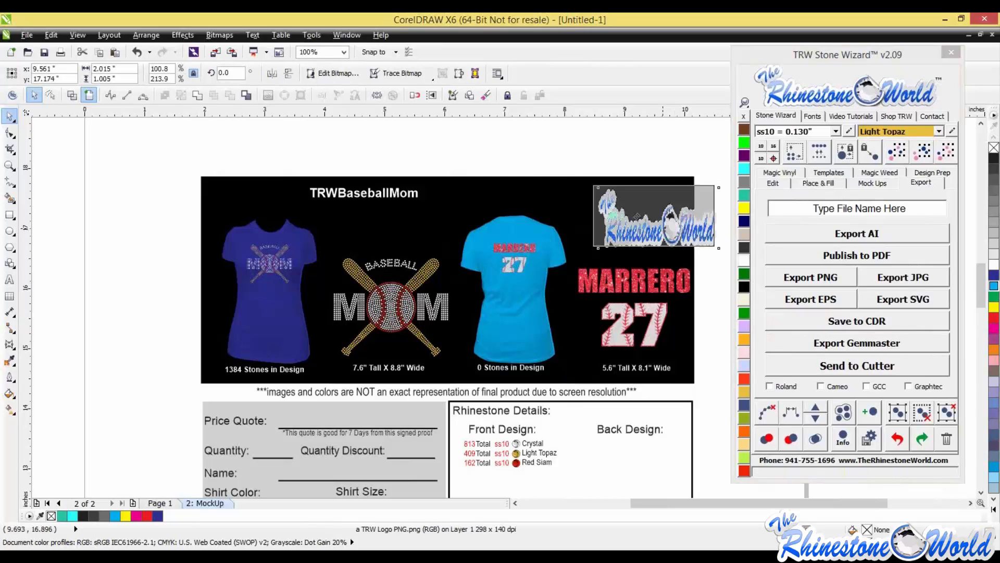
drag(669, 230, 641, 223)
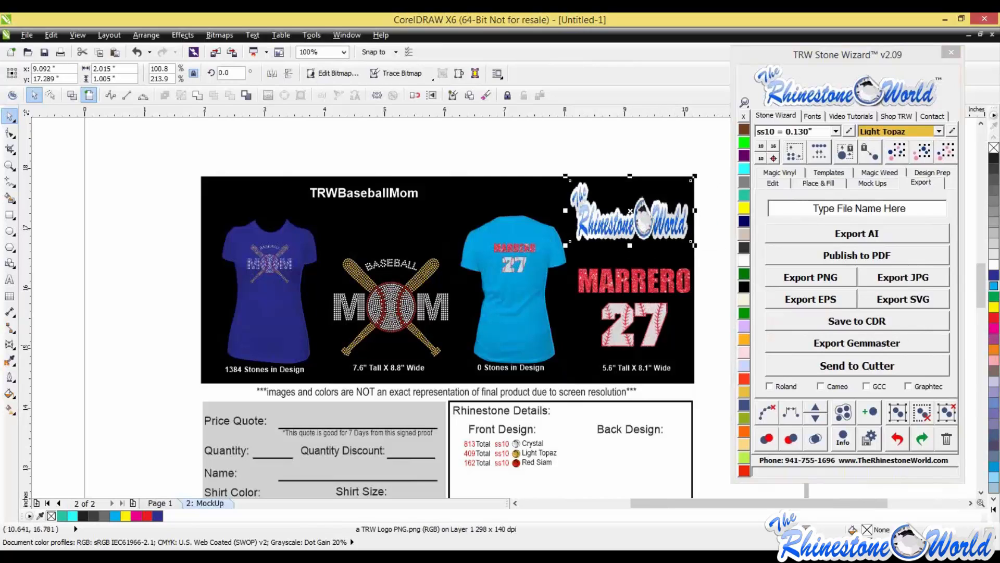
click(625, 152)
mouse_move(632, 220)
mouse_down()
mouse_move(630, 192)
mouse_move(628, 216)
mouse_up()
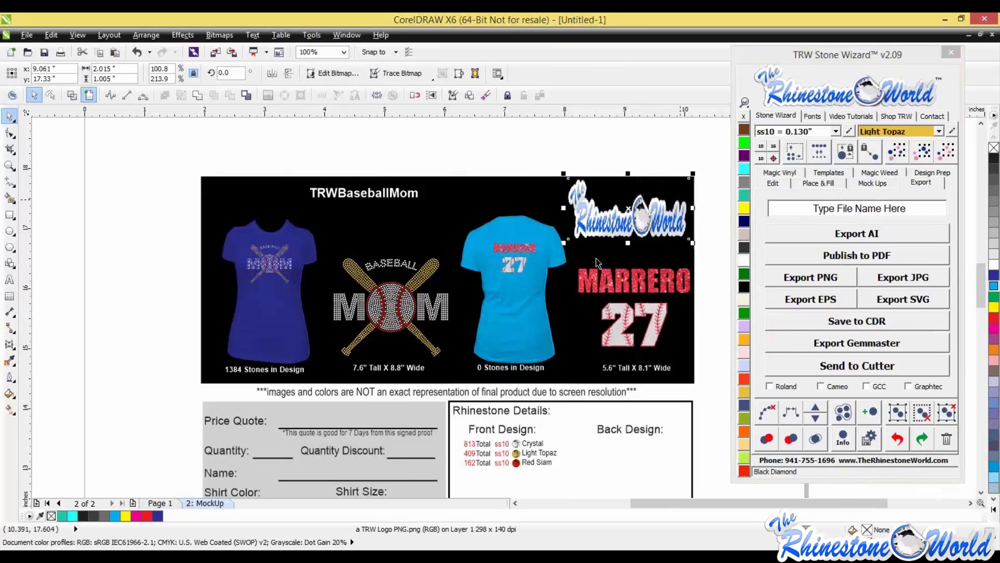
click(530, 283)
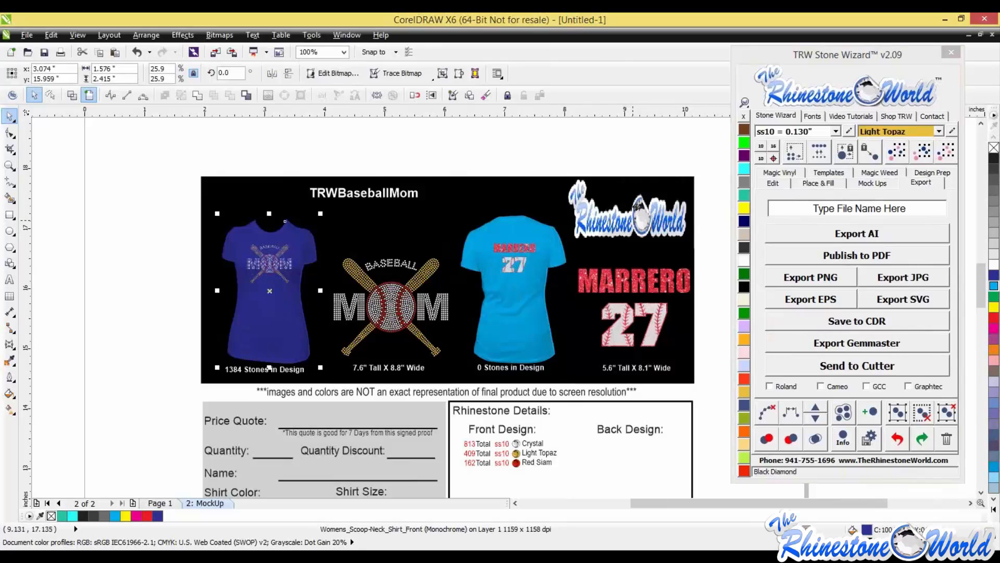
drag(636, 208, 635, 230)
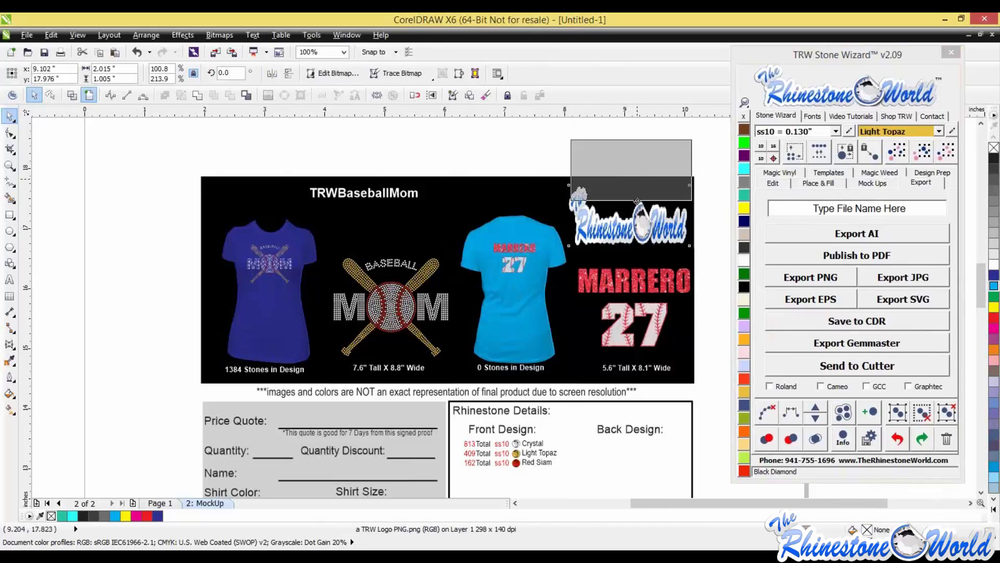
click(600, 150)
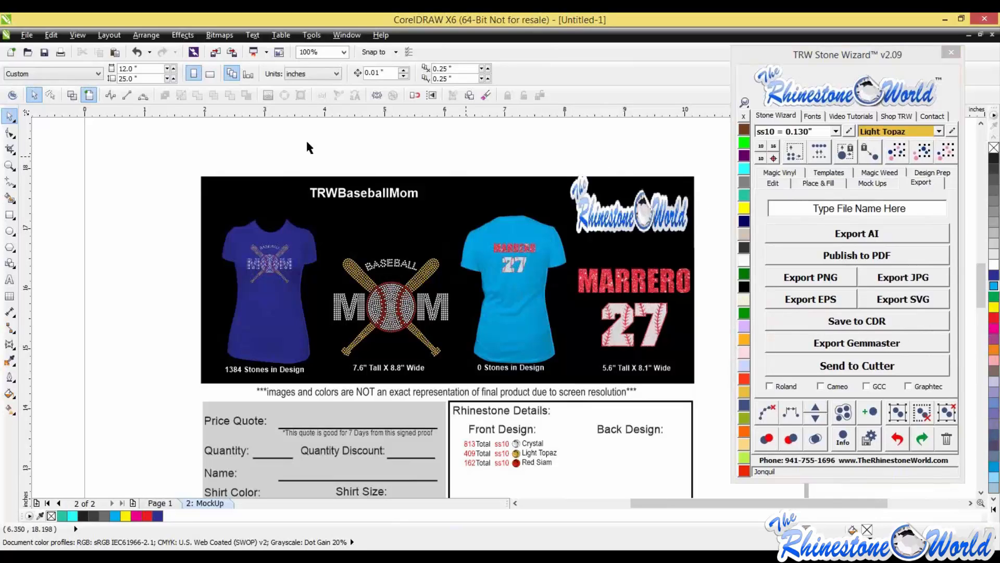
Step: Select all of the proof sheet's objects together, then clear the selection
scroll(307, 138, down, 3)
drag(307, 139, 561, 351)
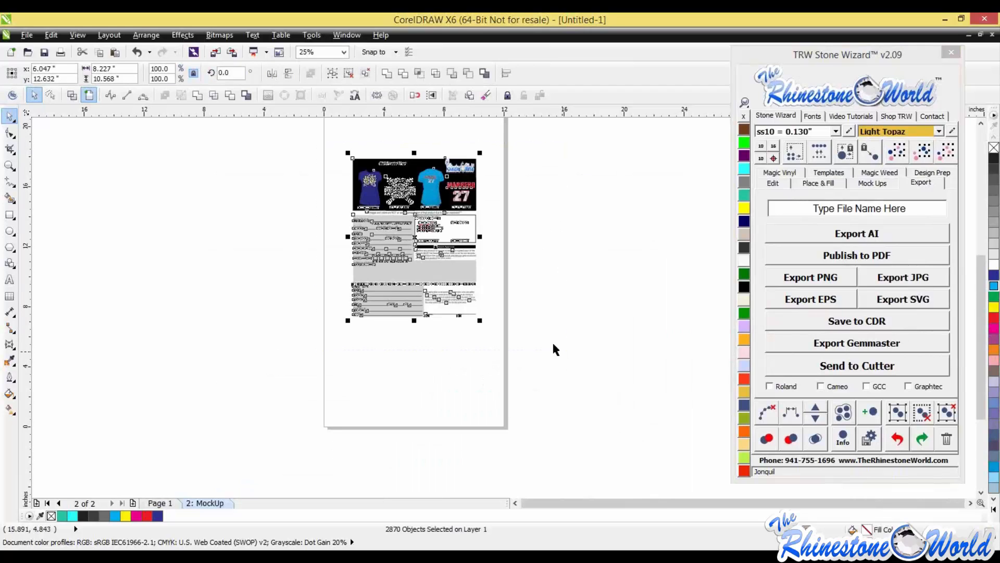
click(339, 199)
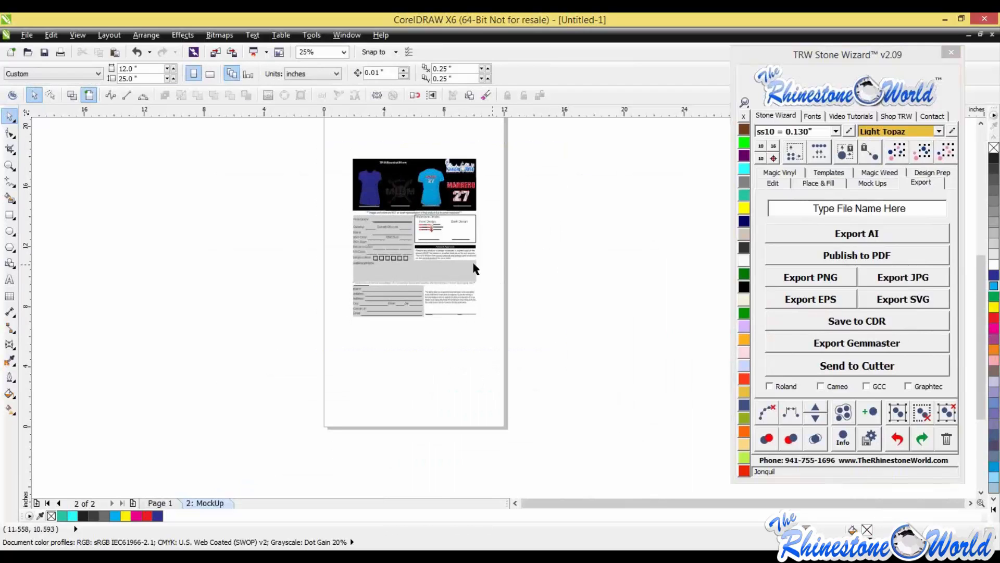
Step: Compare the mockup proof sheet with the original artwork on Page 1
scroll(384, 172, up, 1)
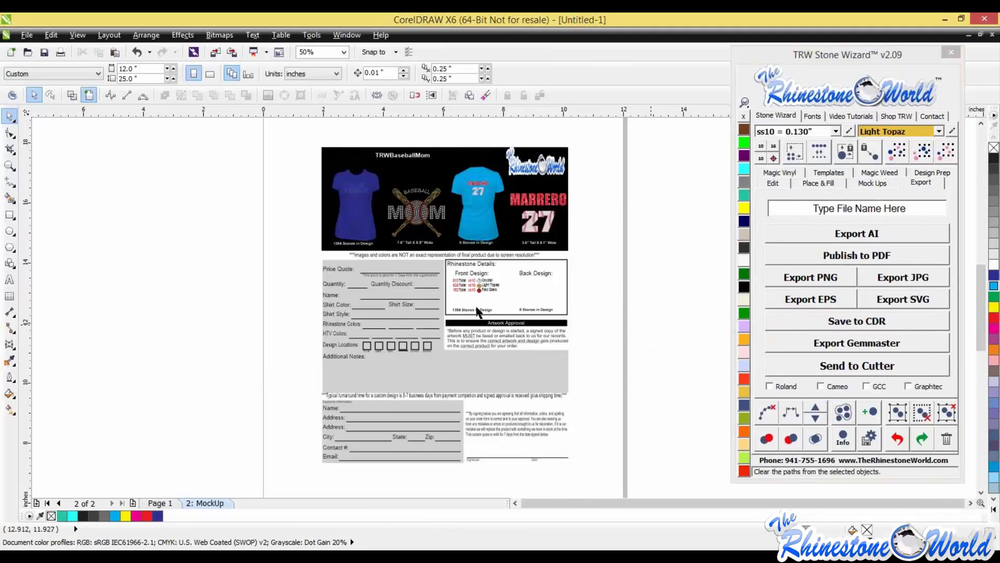
click(160, 504)
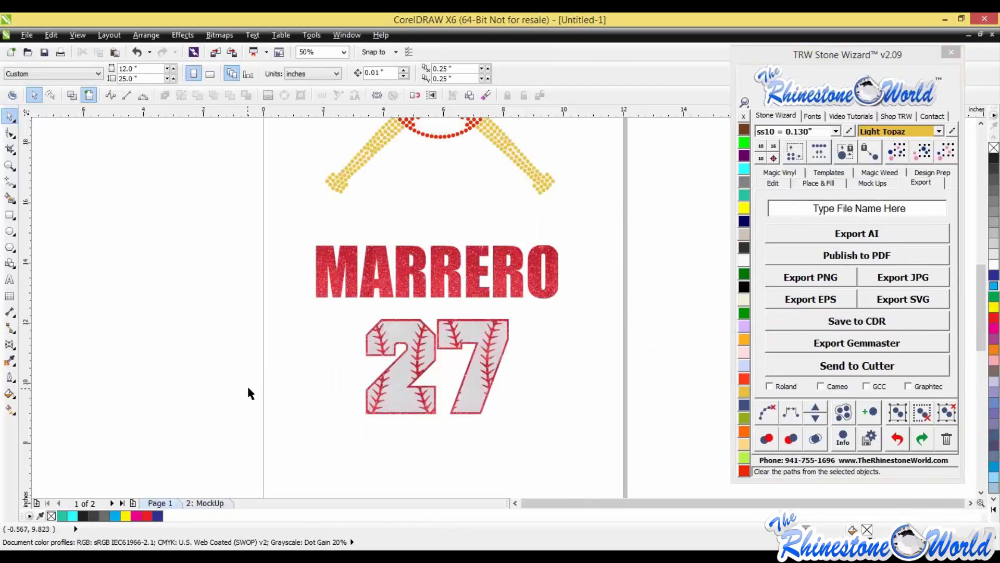
scroll(248, 393, down, 4)
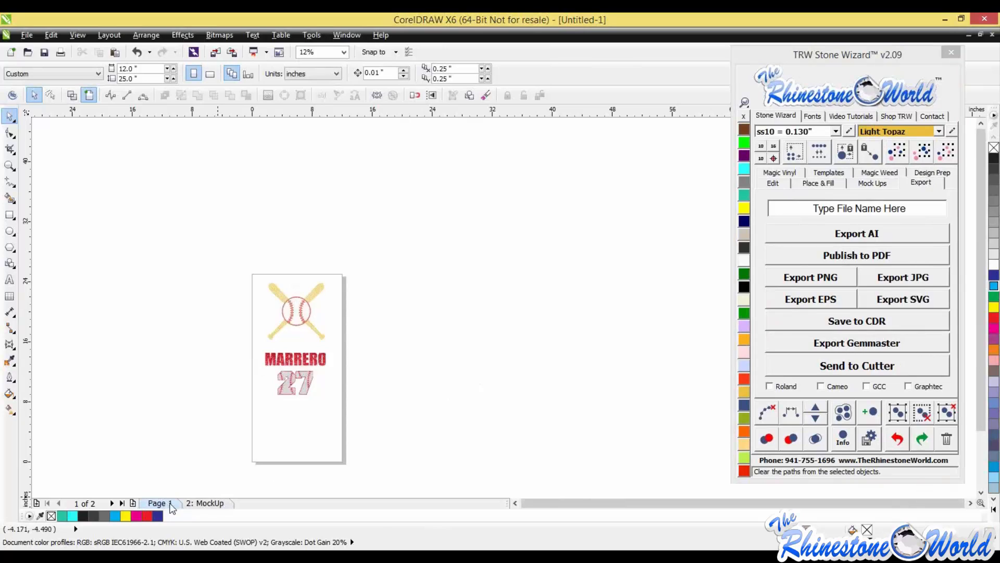
click(211, 504)
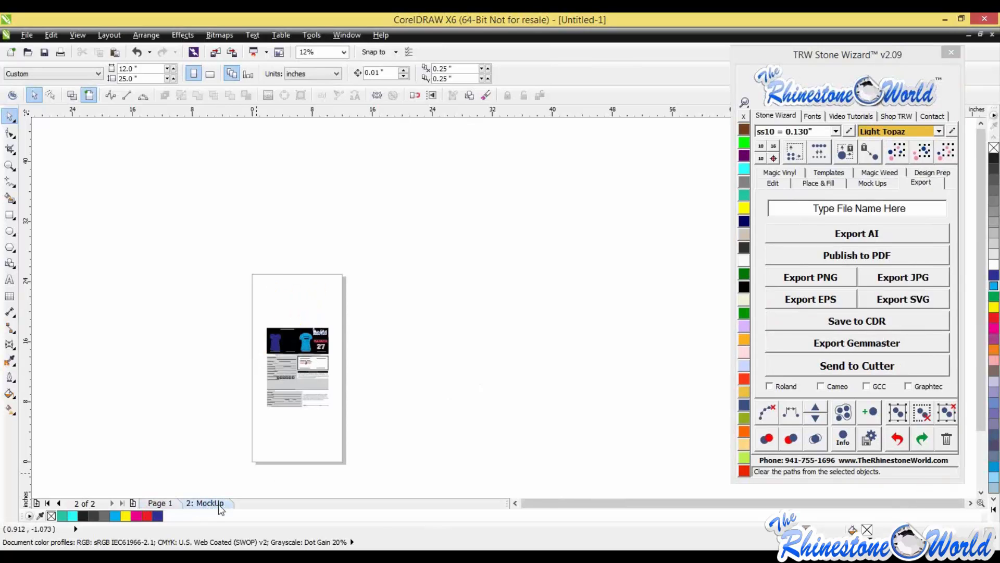
scroll(290, 348, up, 2)
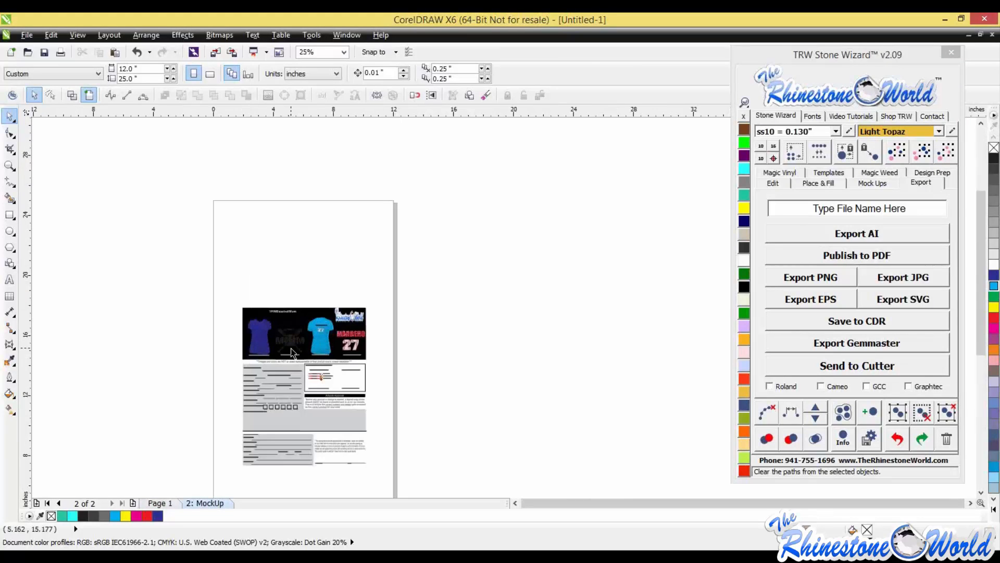
Step: Delete the surname, the number and the crossed-bats baseball artwork from Page 1
click(172, 504)
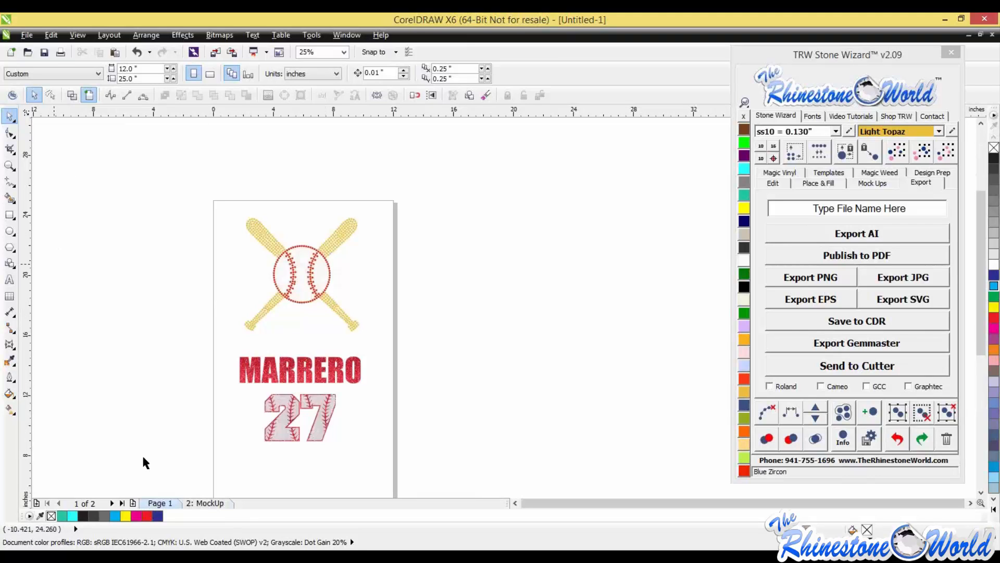
drag(180, 358, 456, 478)
key(Delete)
drag(174, 178, 451, 389)
key(Delete)
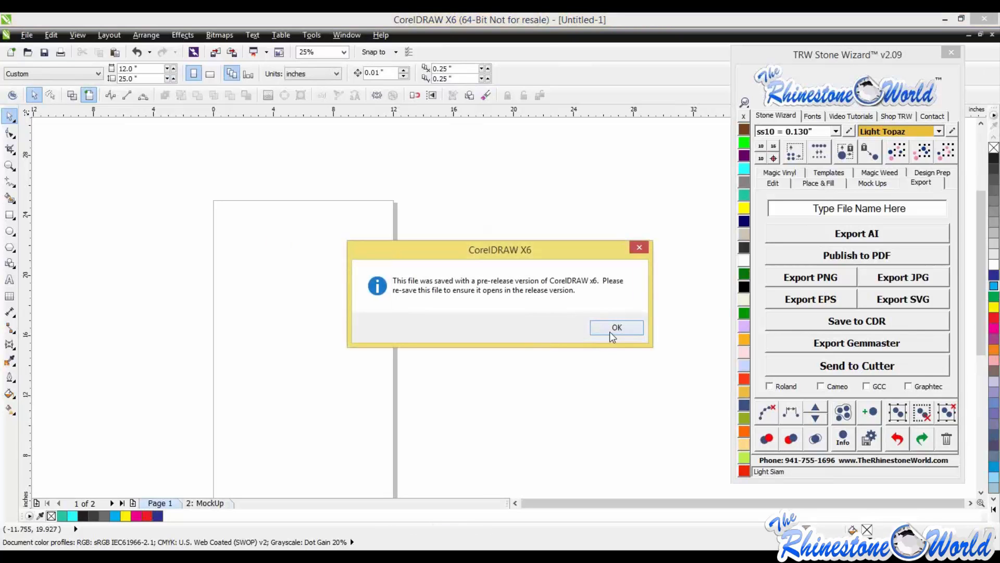
Step: Finish importing the S for magic space.cdr sample and position its six S shapes within Page 1
click(612, 333)
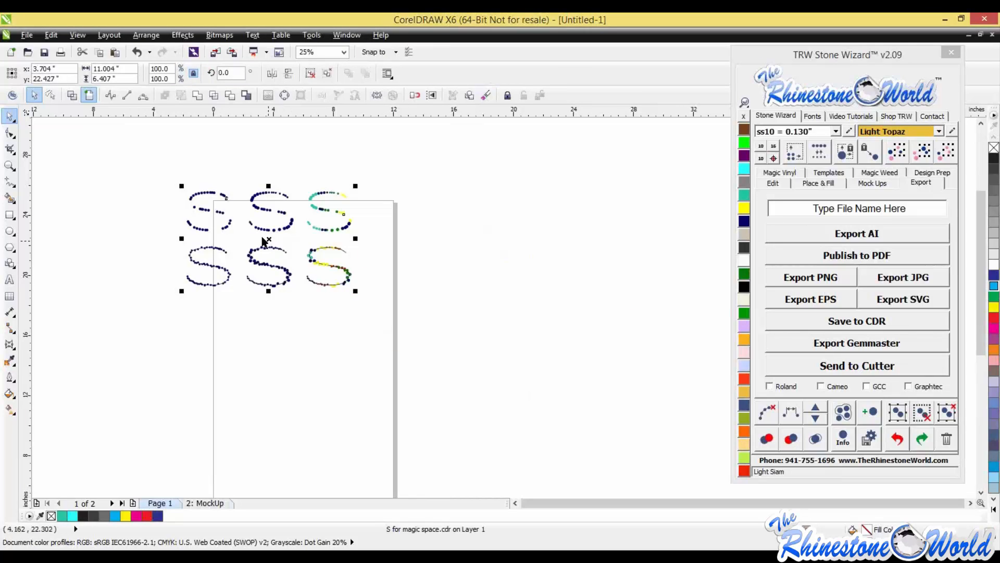
drag(311, 300, 303, 305)
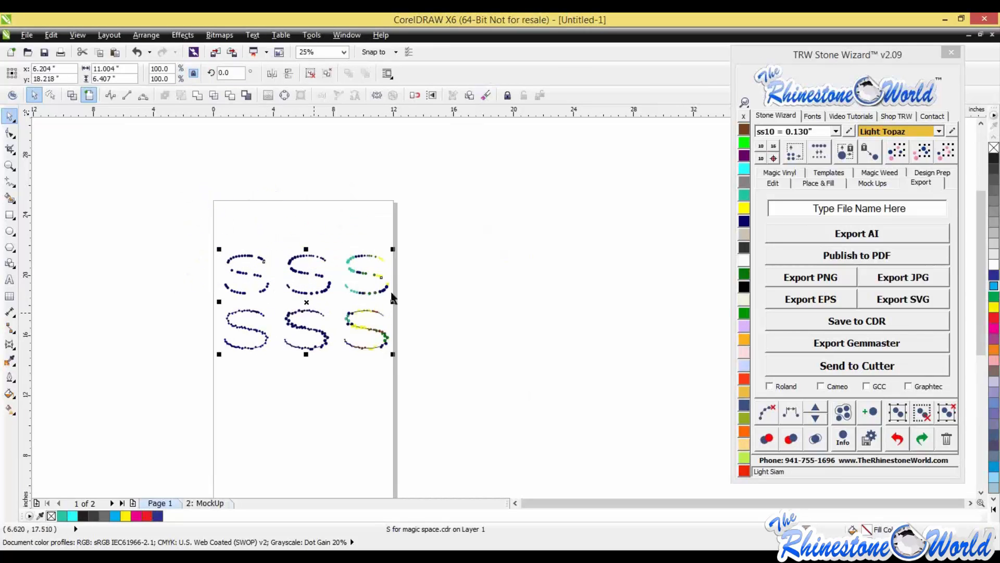
scroll(346, 276, up, 1)
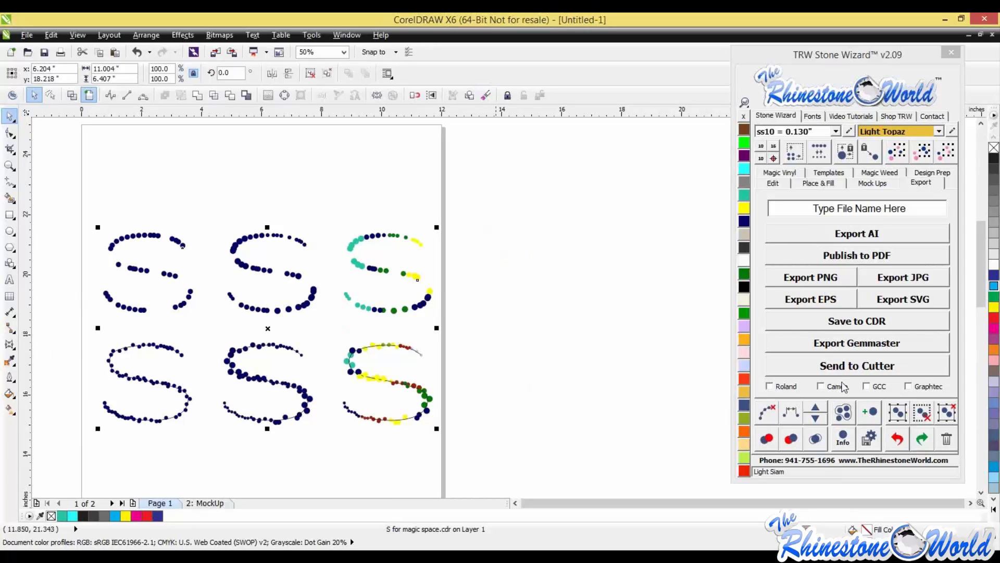
click(634, 386)
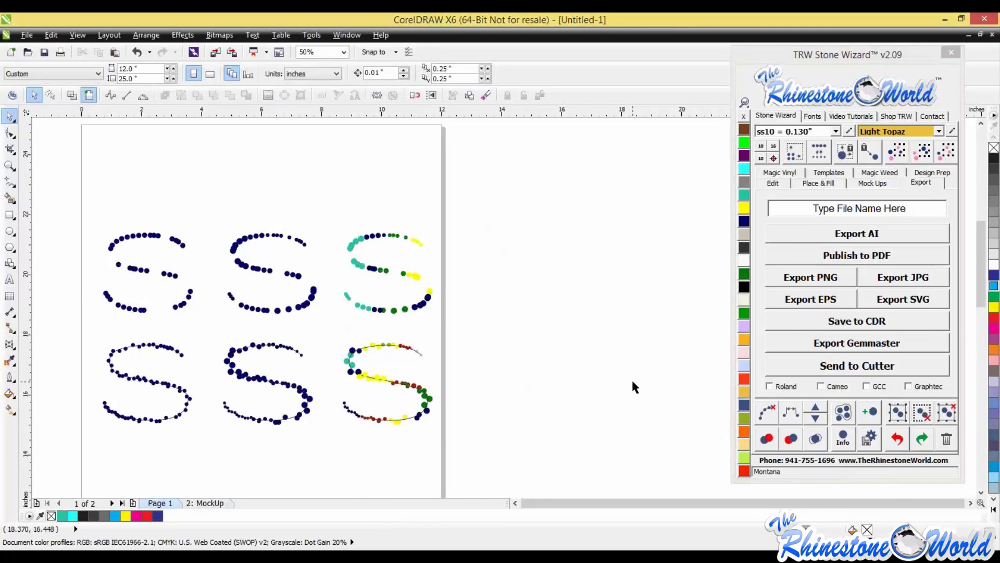
Step: Evenly respace the scattered stones of the upper-left S
scroll(635, 386, down, 1)
scroll(409, 341, up, 2)
click(387, 336)
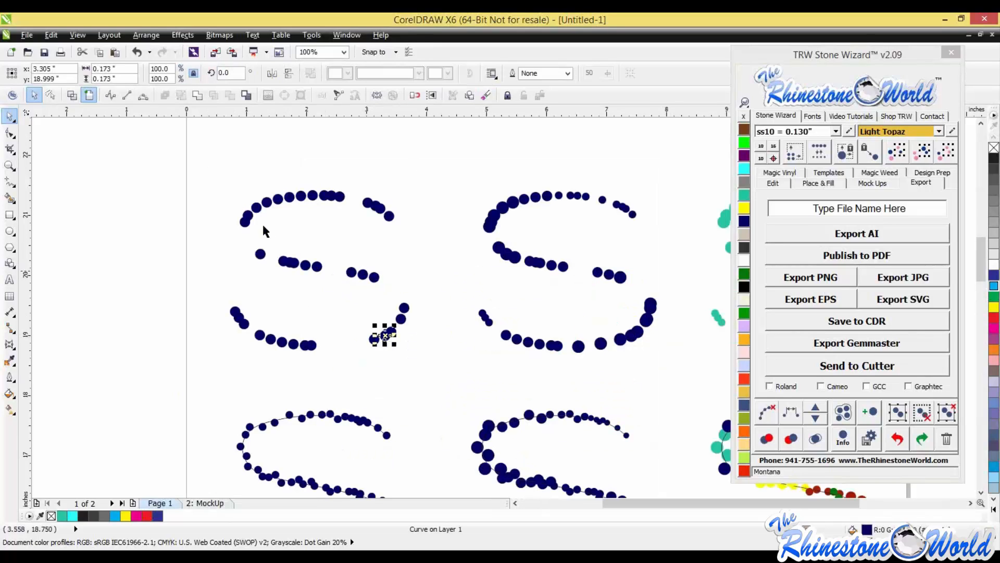
drag(156, 156, 417, 365)
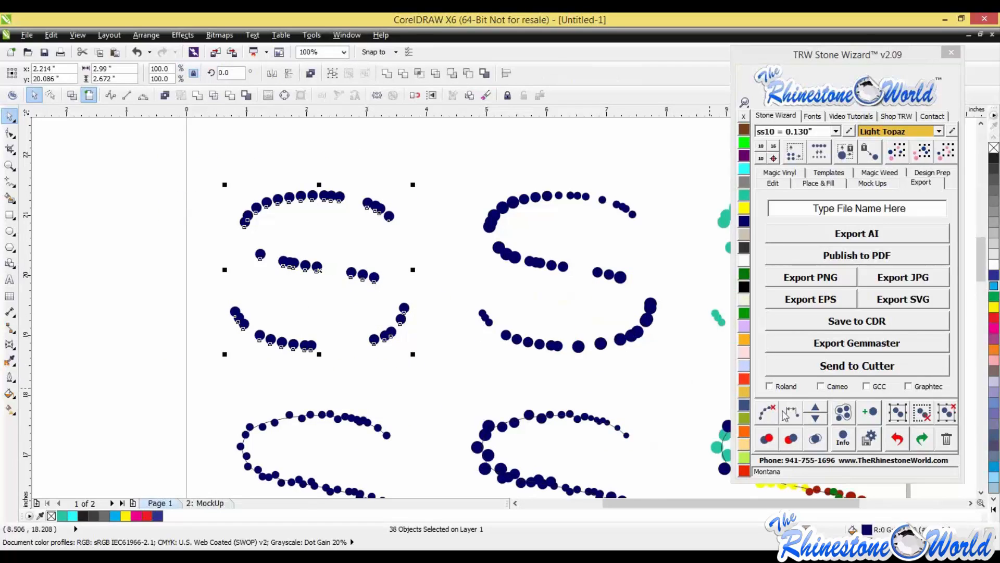
click(785, 413)
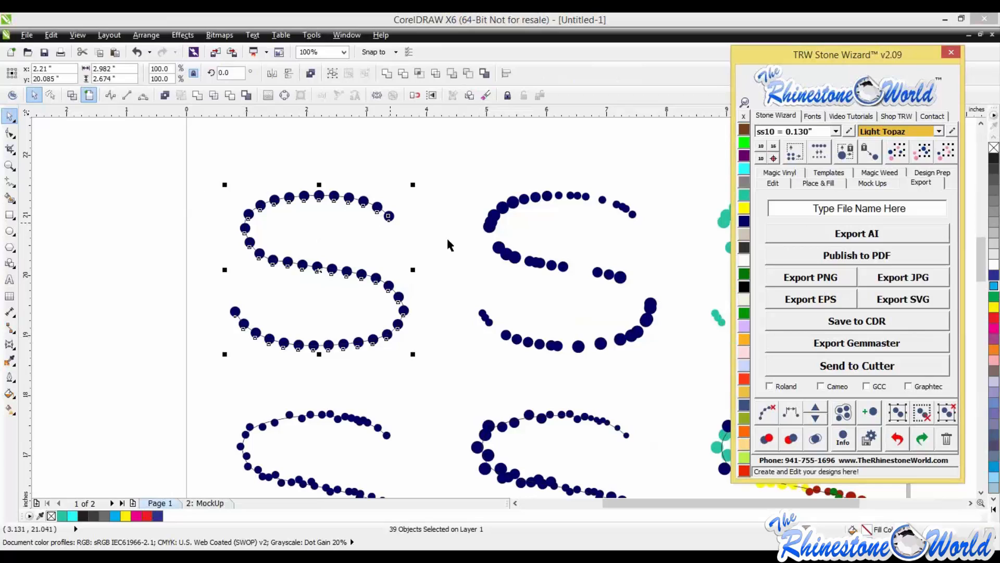
Step: Add one stone to the upper-left S and remove it again, then clear the S's guide path
click(822, 408)
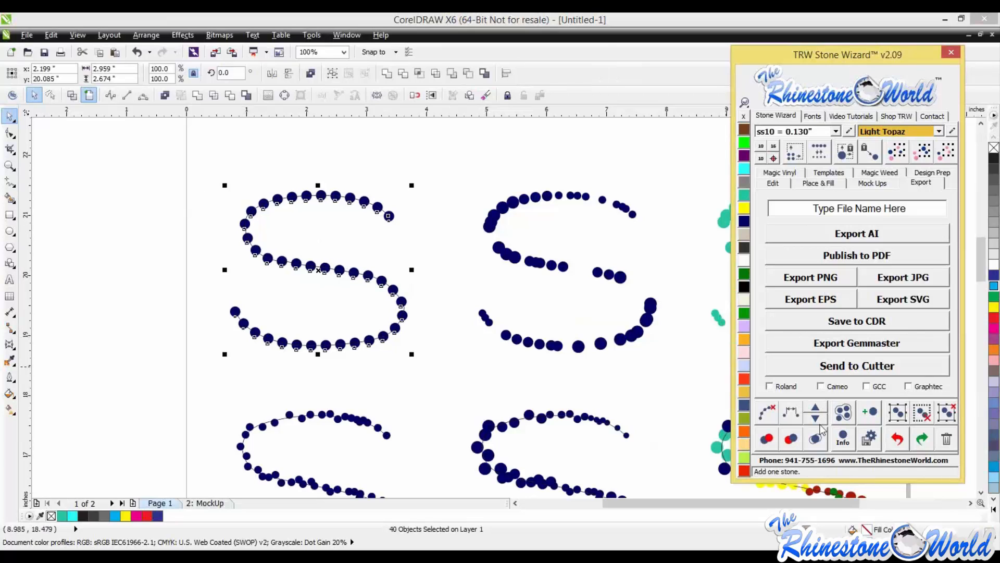
click(820, 419)
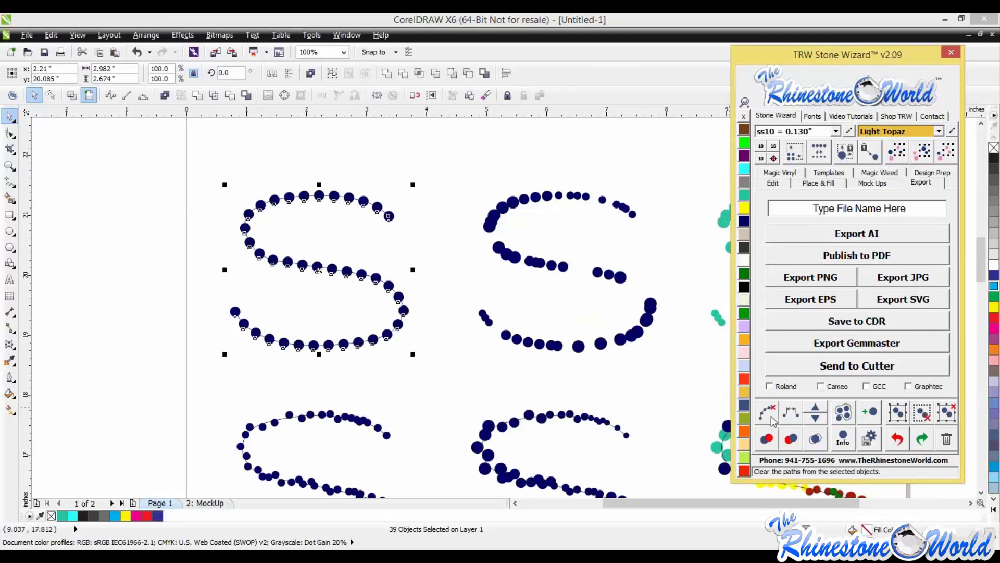
click(434, 377)
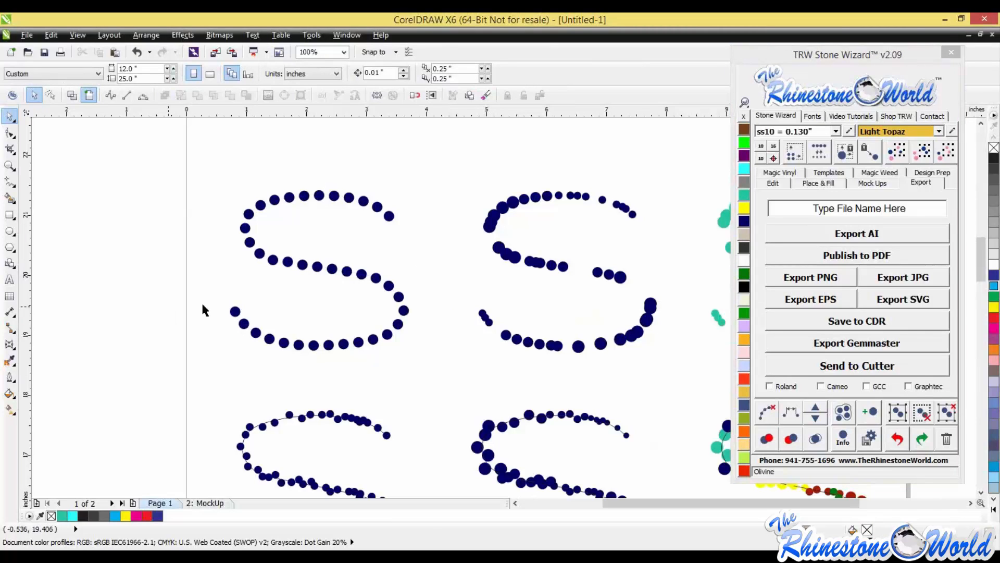
Step: Evenly respace the mixed-size stones of the upper-middle S and clear its guide path
drag(459, 163, 679, 374)
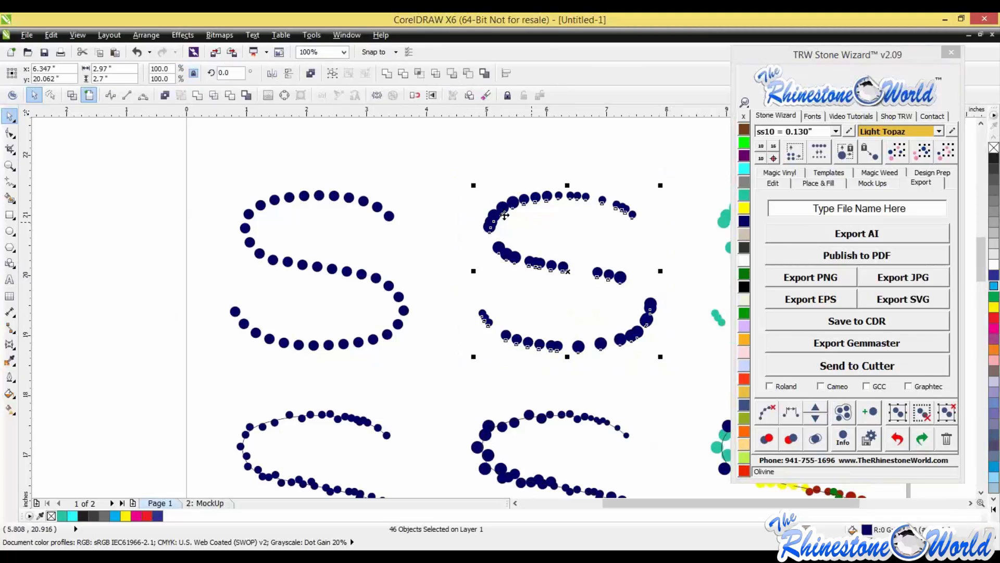
click(794, 414)
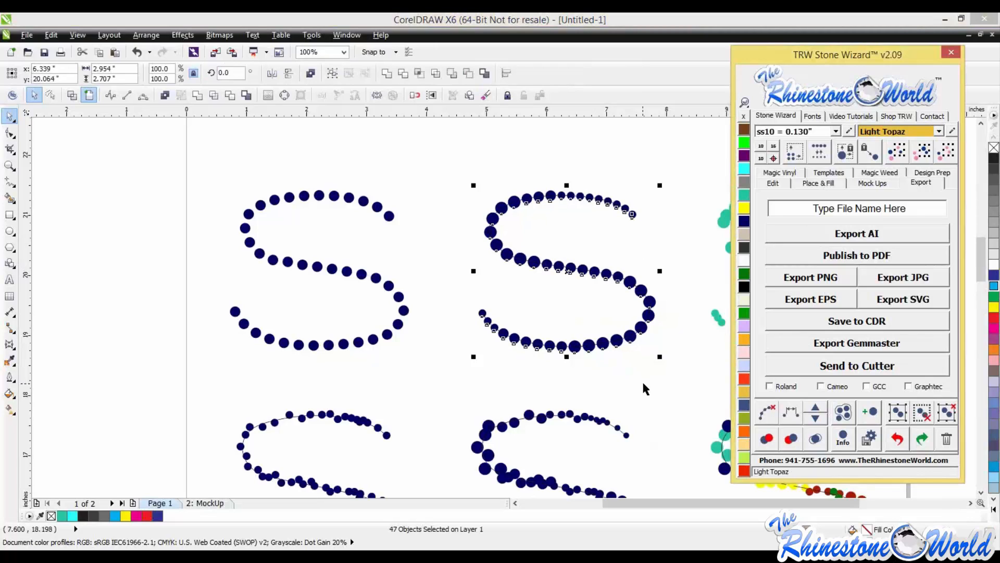
click(768, 413)
click(599, 362)
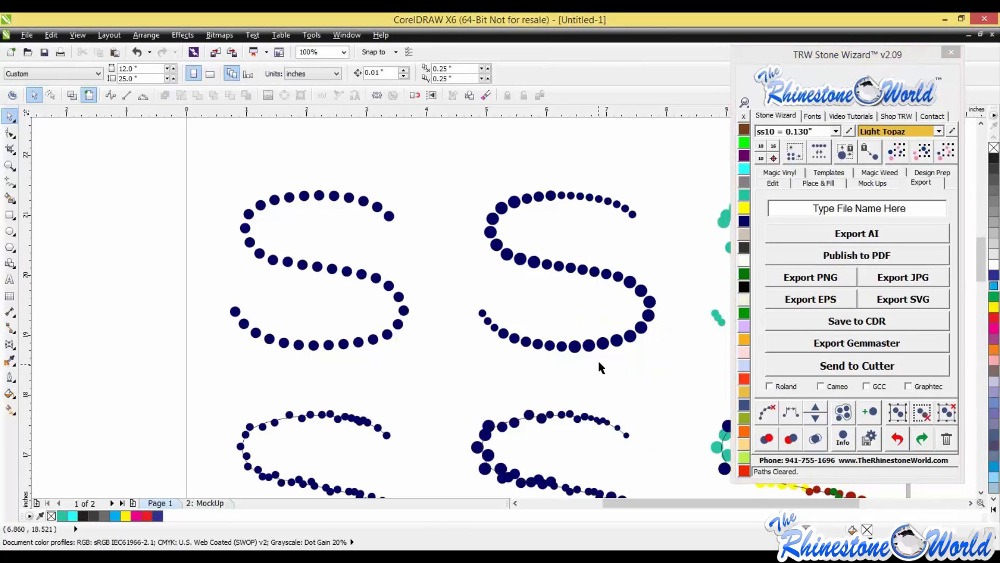
Step: Evenly respace the multicoloured stones of the upper-right S and clear its guide path
scroll(598, 359, down, 2)
scroll(553, 217, up, 2)
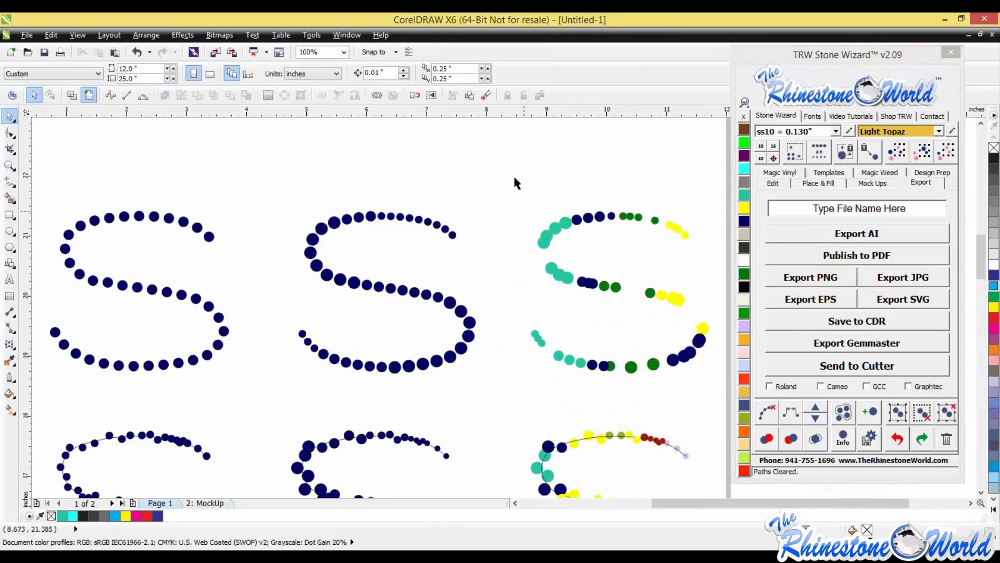
drag(514, 179, 719, 394)
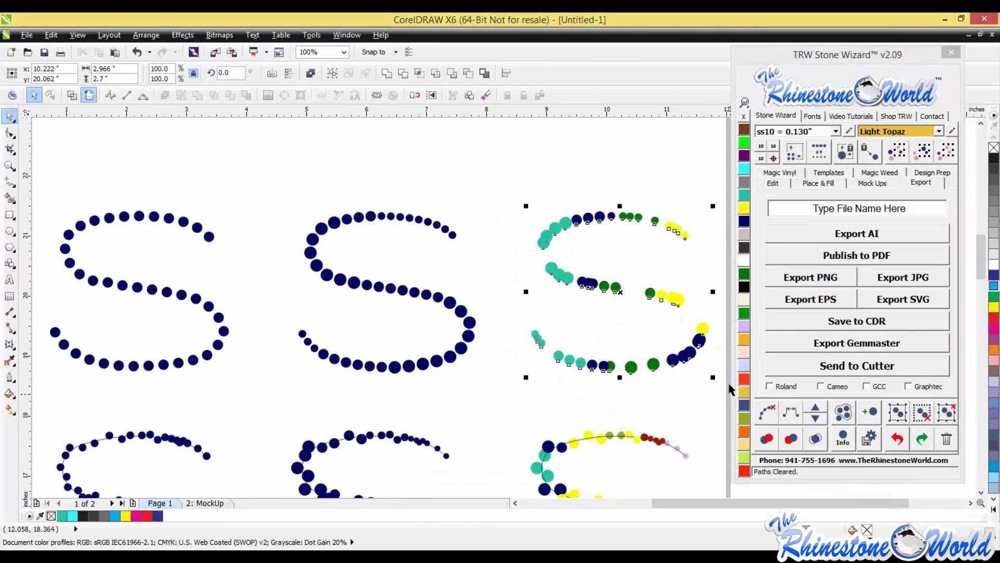
click(794, 416)
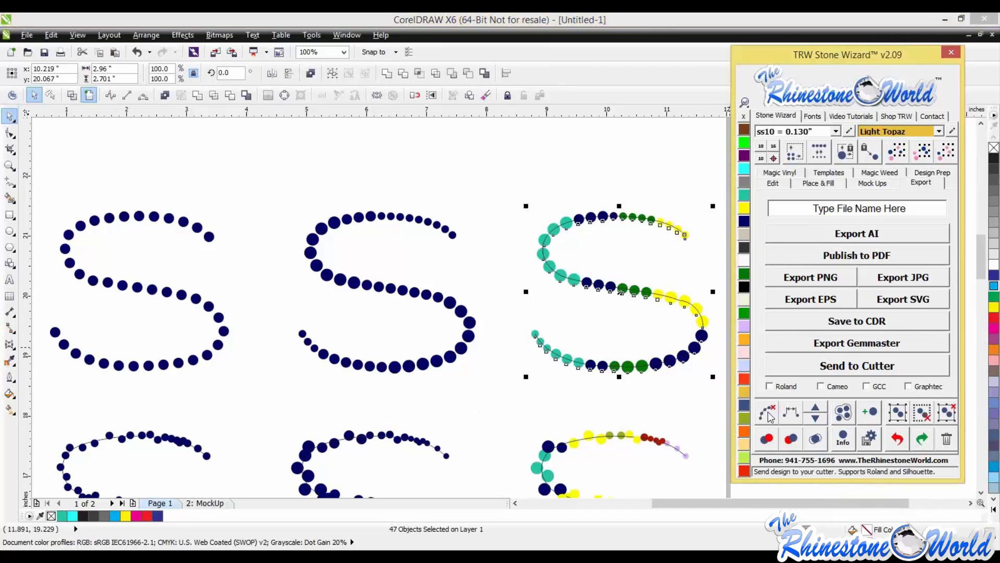
click(768, 413)
Step: Respace the stones of the lower-left S evenly along its existing curve and clear that curve
scroll(702, 390, down, 2)
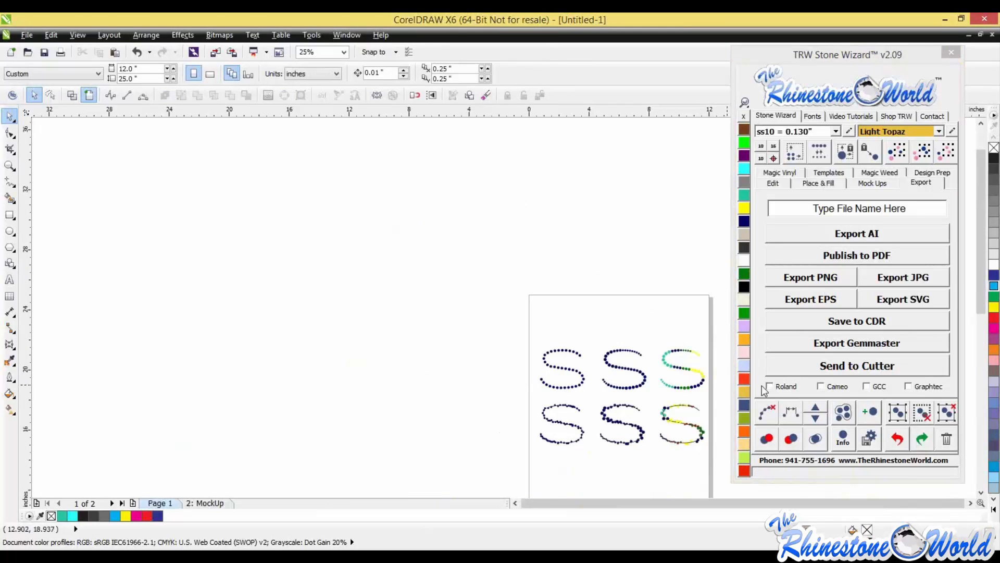
scroll(667, 392, up, 2)
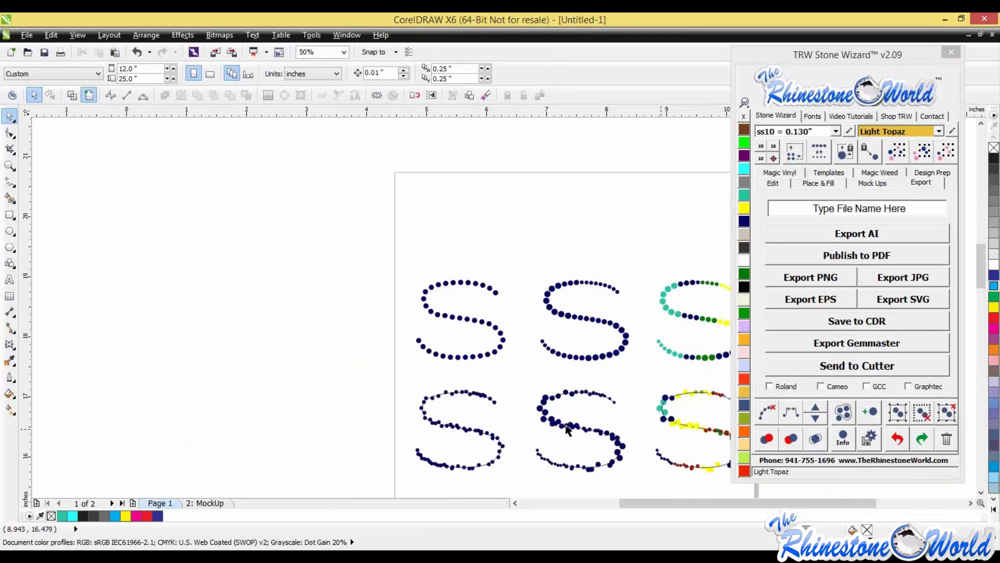
scroll(493, 443, down, 2)
scroll(469, 402, up, 3)
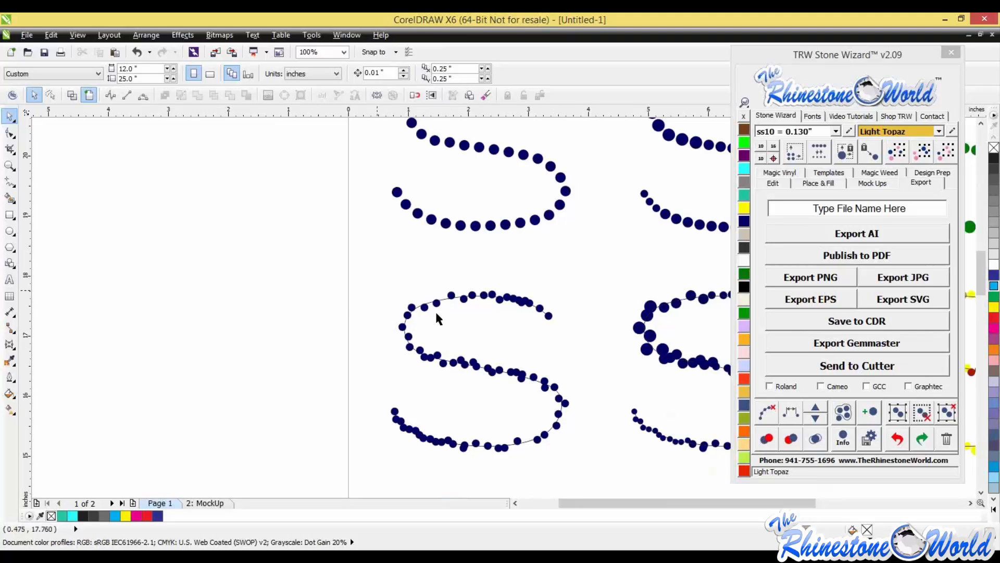
scroll(437, 309, up, 2)
scroll(381, 244, down, 2)
drag(380, 248, 606, 445)
click(480, 279)
scroll(479, 276, up, 2)
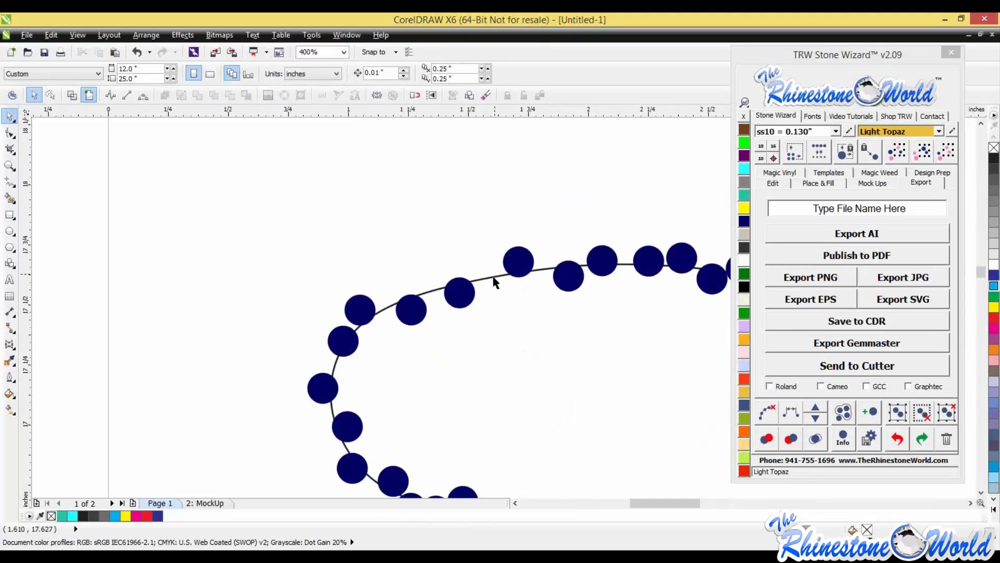
click(492, 277)
scroll(492, 276, down, 2)
click(785, 414)
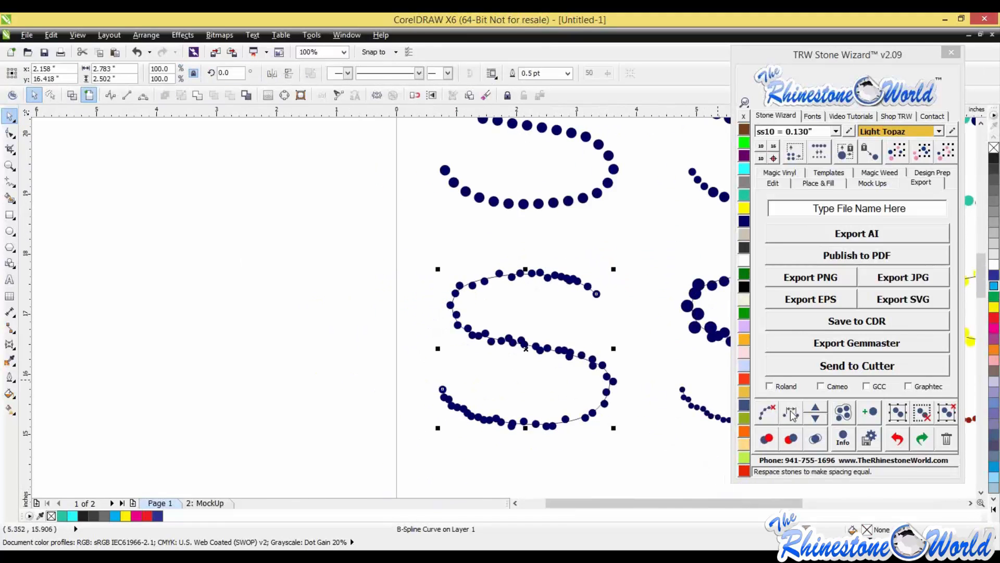
click(416, 269)
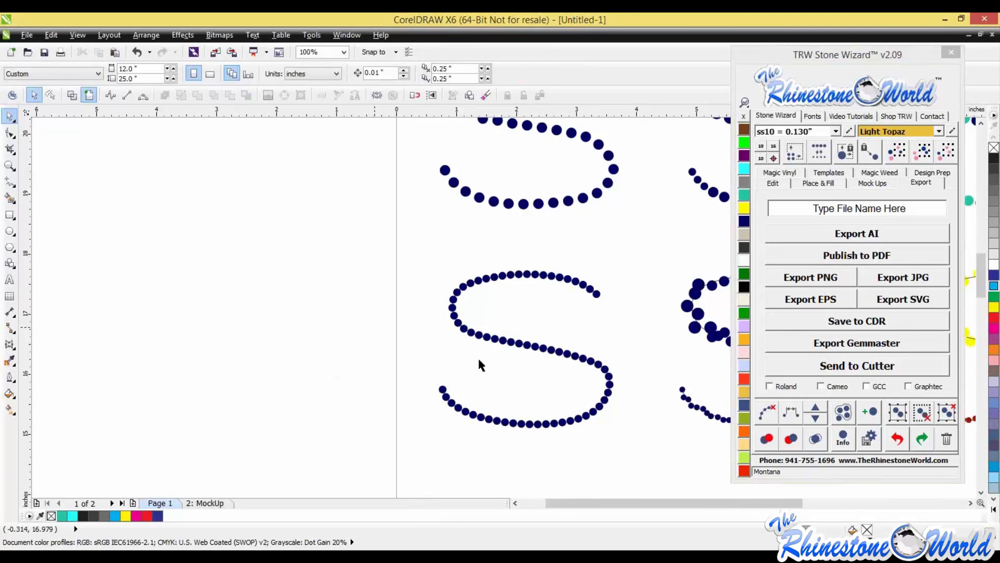
Step: Respace the mixed-size stones of the lower-middle S evenly along its existing curve
scroll(468, 230, down, 1)
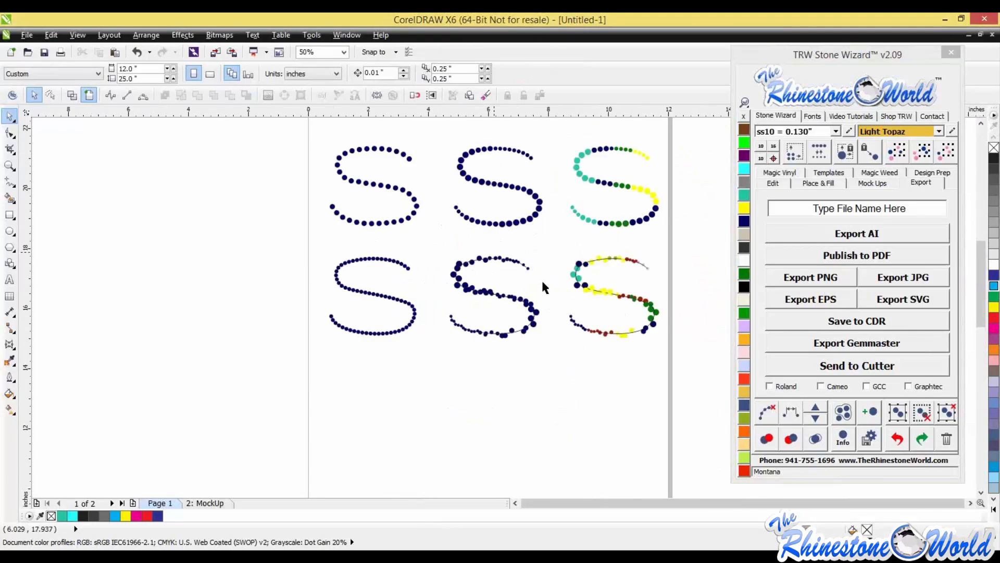
scroll(542, 279, up, 3)
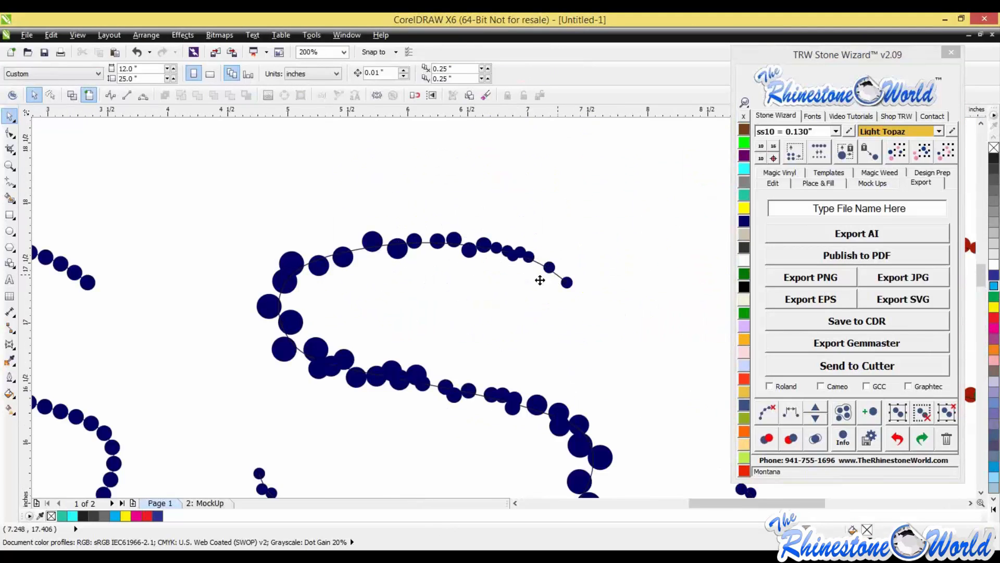
click(544, 270)
scroll(505, 253, down, 1)
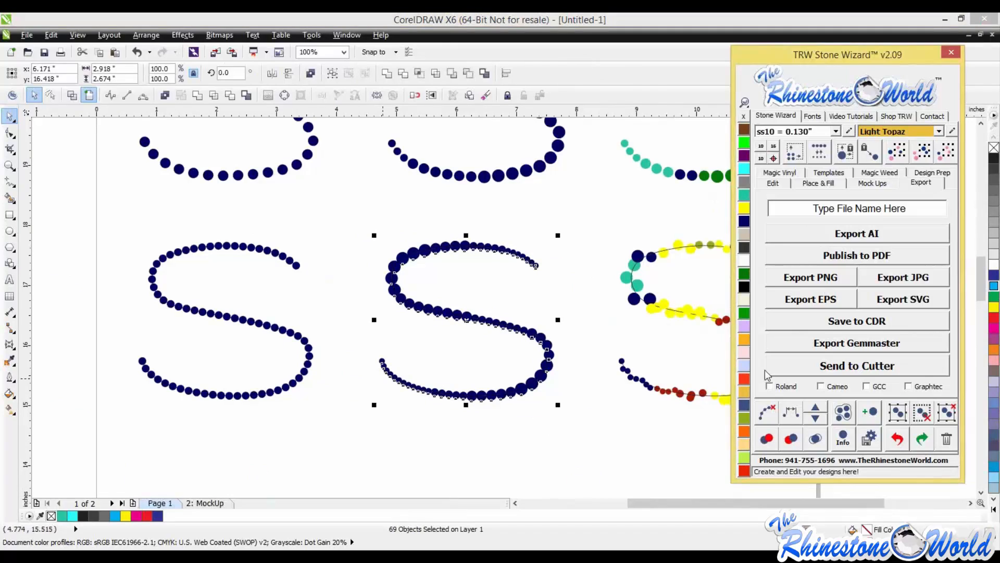
Step: Remove 14 stones one at a time from the lower-middle S to loosen its overlapping spacing
click(821, 420)
click(821, 420)
click(820, 420)
click(820, 420)
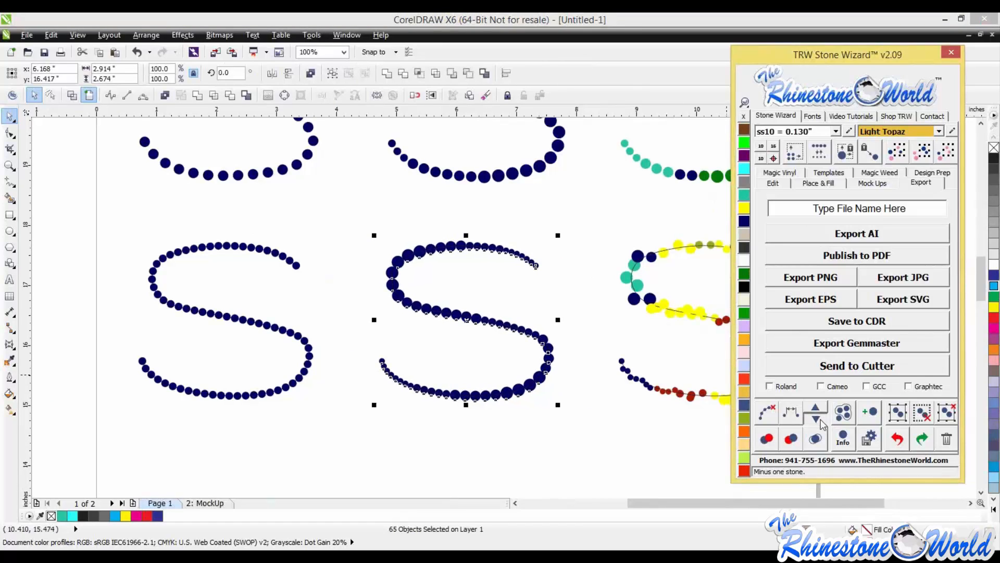
click(820, 420)
click(821, 420)
click(821, 420)
click(821, 420)
click(821, 420)
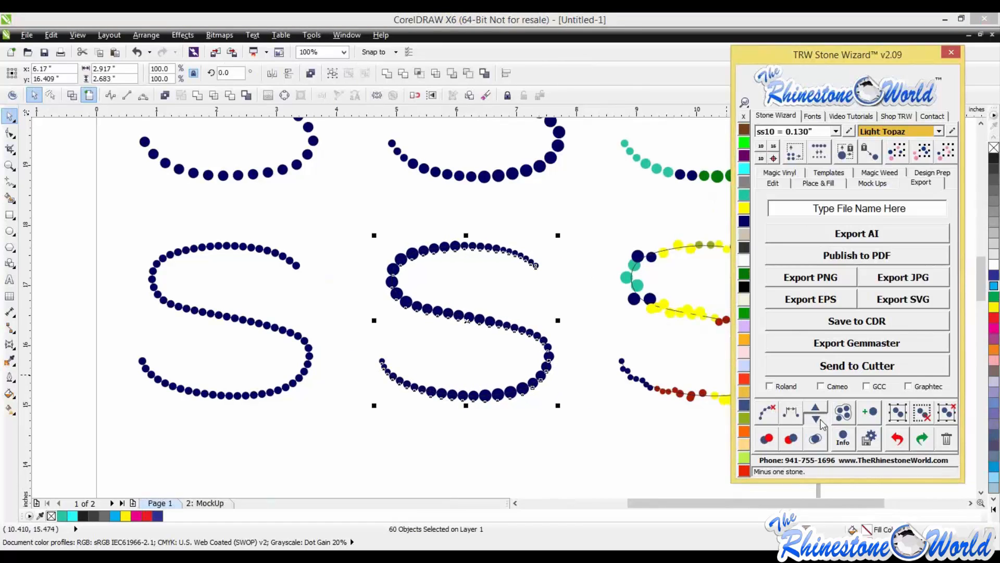
click(821, 420)
click(820, 420)
click(821, 419)
click(821, 420)
click(820, 420)
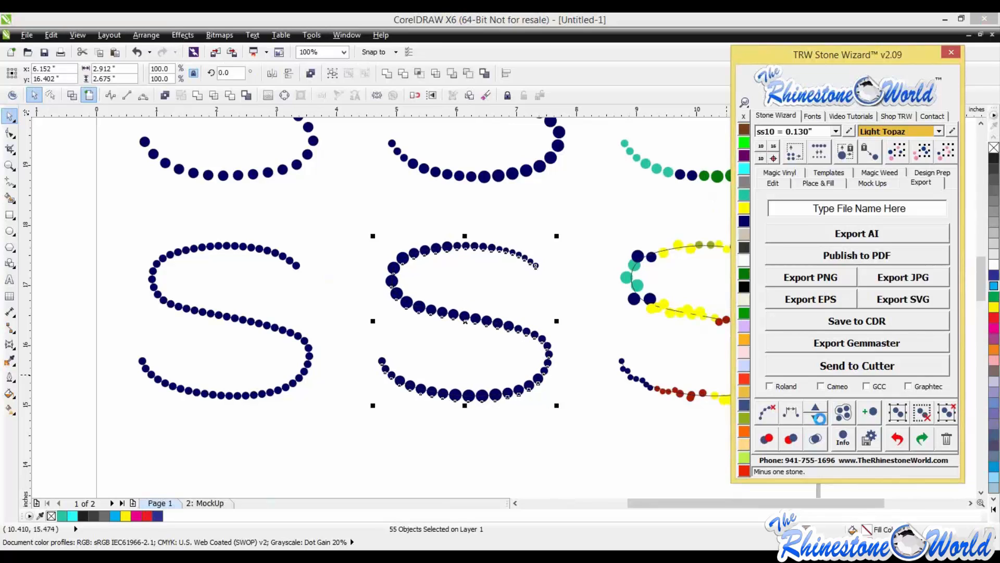
Step: Remove one more stone from the lower-middle S and check its spacing up close
click(821, 420)
click(608, 434)
scroll(504, 325, up, 2)
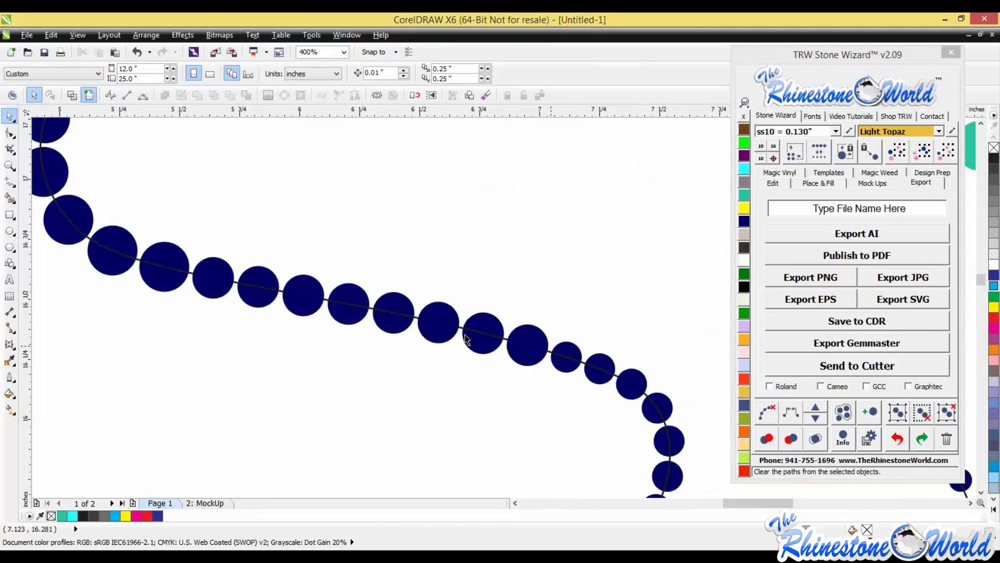
scroll(515, 344, down, 3)
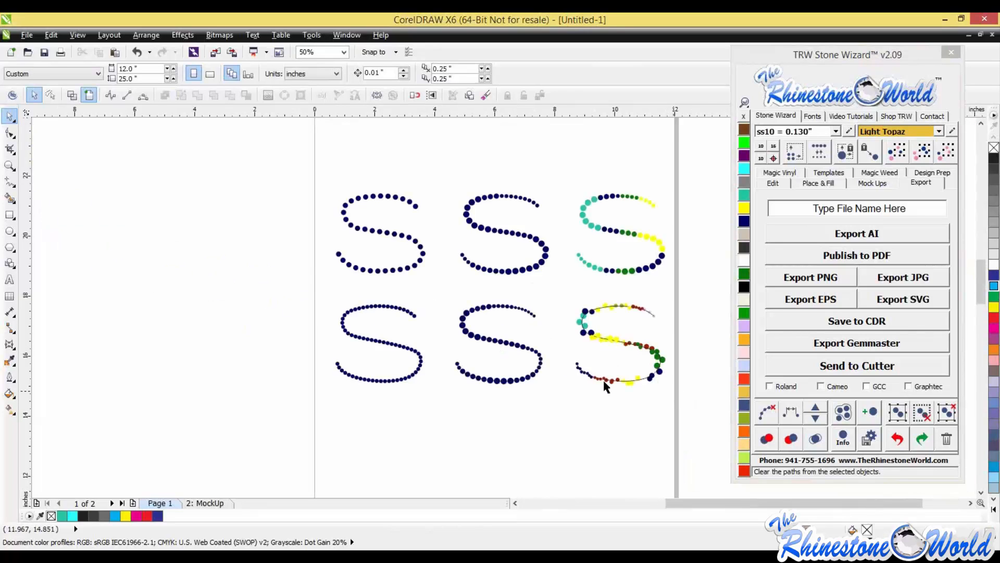
Step: Respace the multicoloured stones of the lower-right S evenly along its existing curve
scroll(603, 380, up, 3)
click(585, 334)
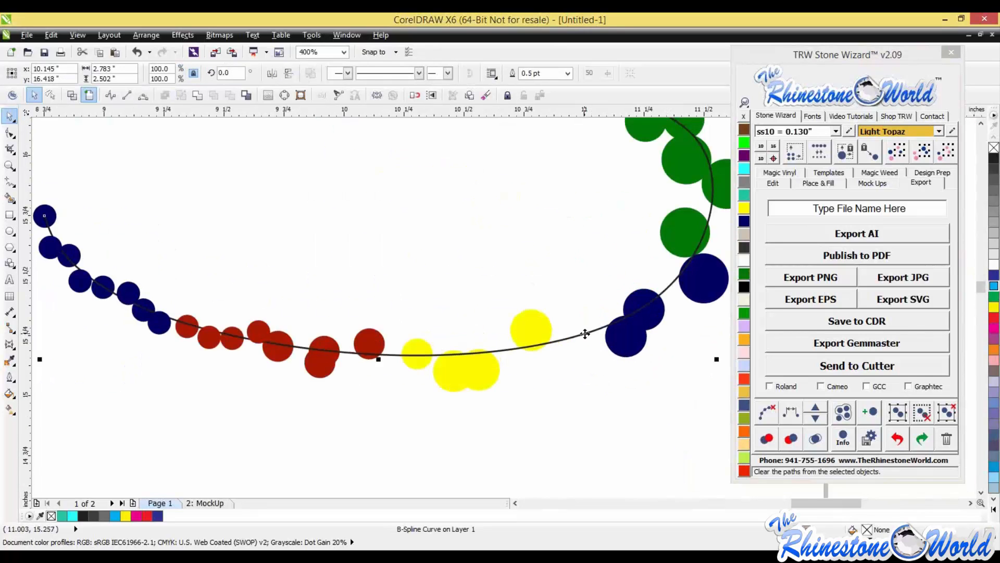
scroll(585, 334, down, 3)
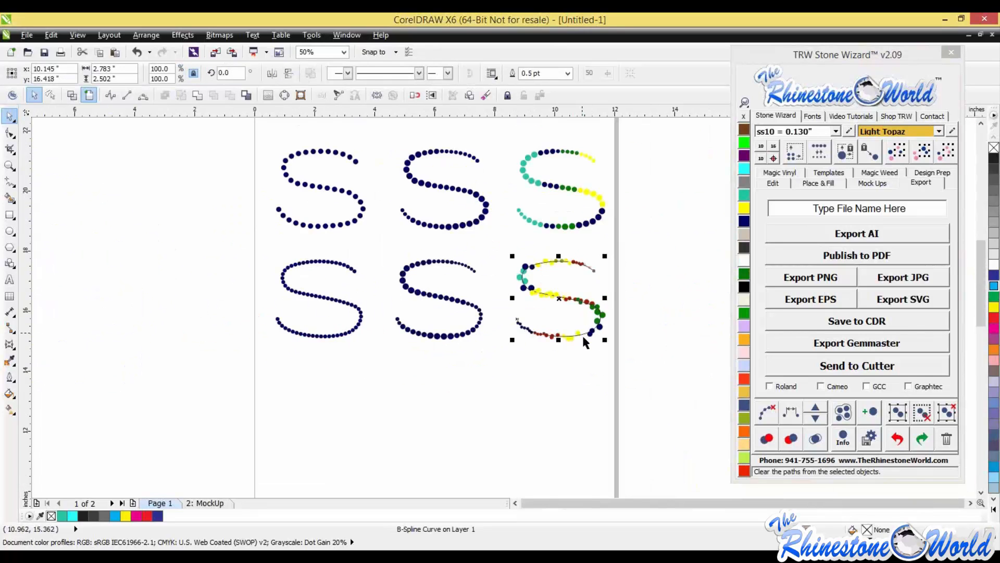
click(794, 417)
click(623, 414)
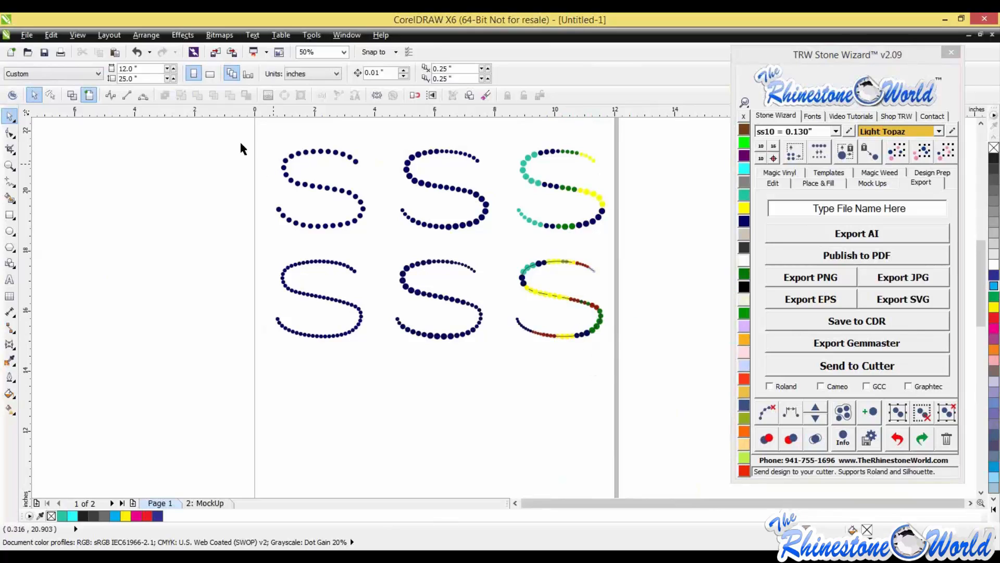
Step: Delete all six sample S shapes from the page
drag(239, 128, 623, 383)
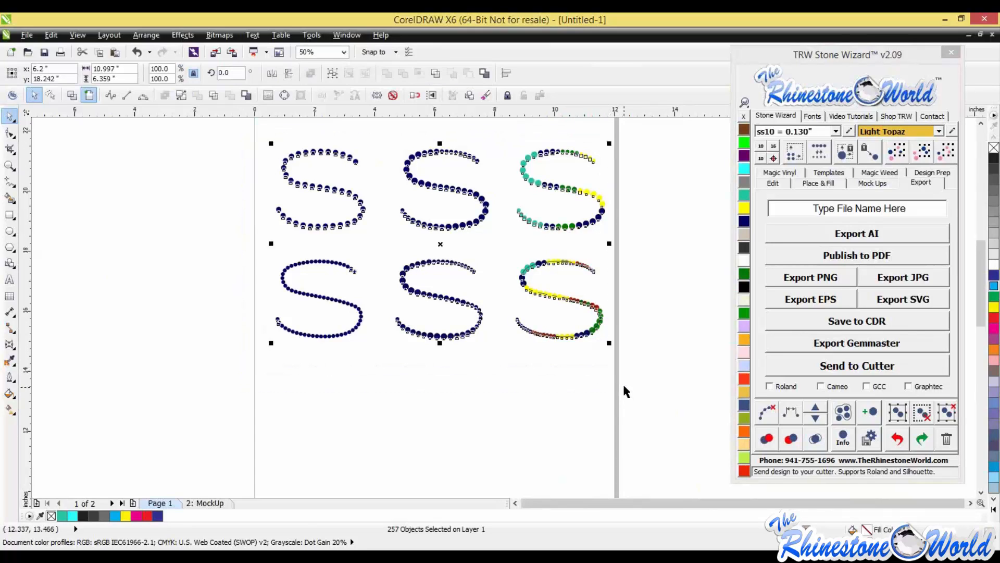
key(Delete)
Step: Look through the Magic Vinyl swatches: Magic Glitter, Neon Glitter, Holographic, Fashion and Electric
click(780, 173)
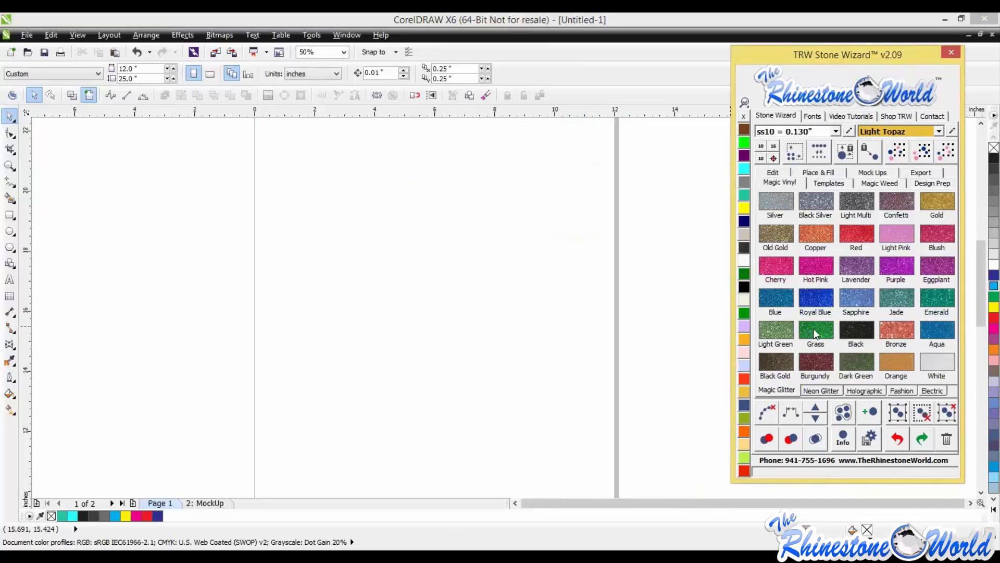
click(782, 392)
click(813, 391)
click(871, 393)
click(913, 392)
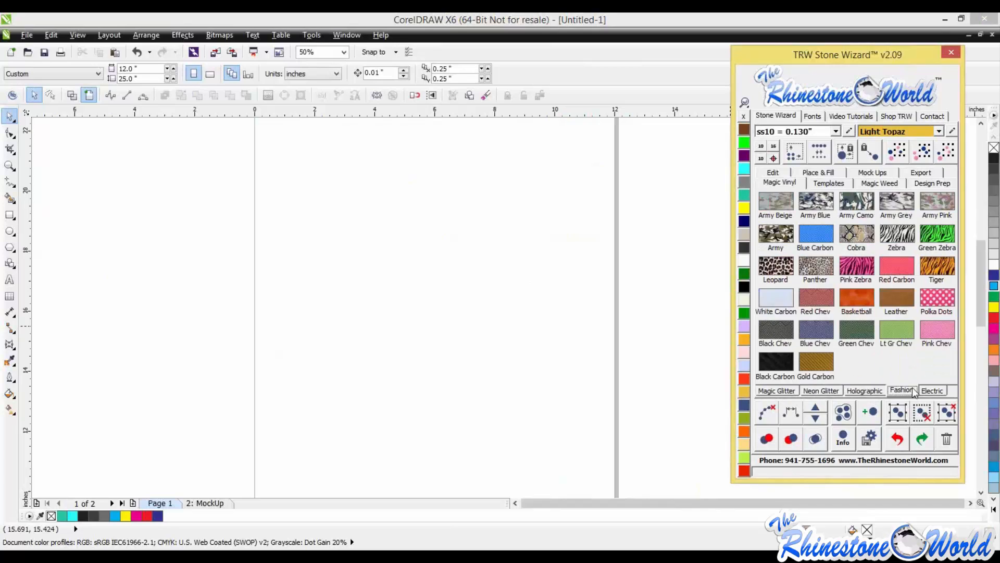
click(933, 392)
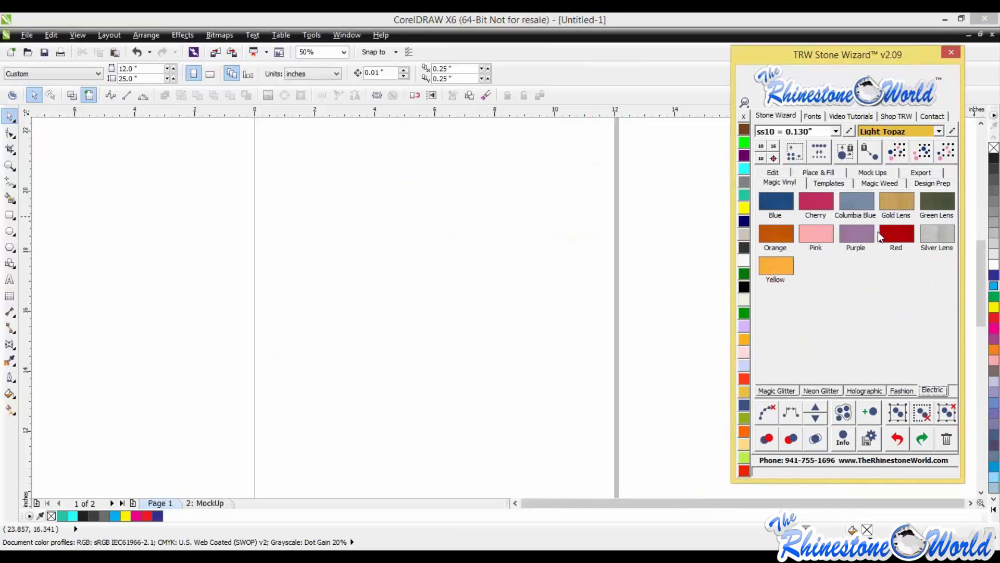
click(776, 390)
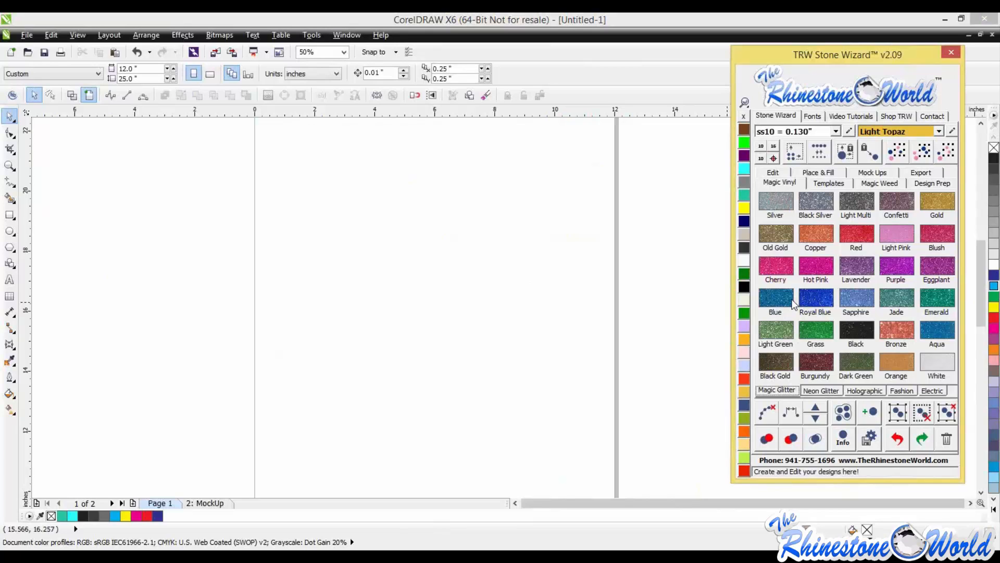
click(613, 286)
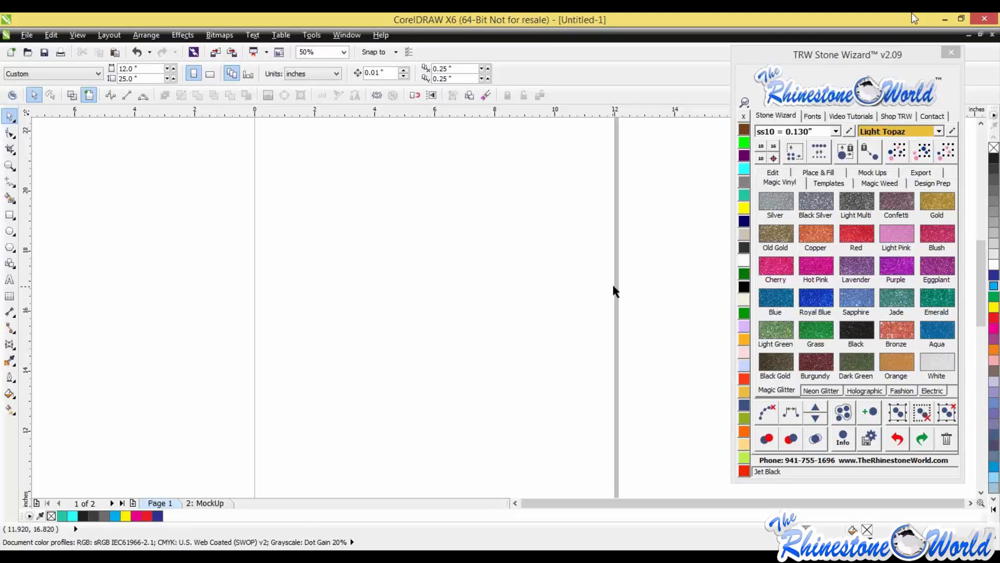
Step: Close TRW Stone Wizard, relaunch it and move its window clear of the page area
click(951, 52)
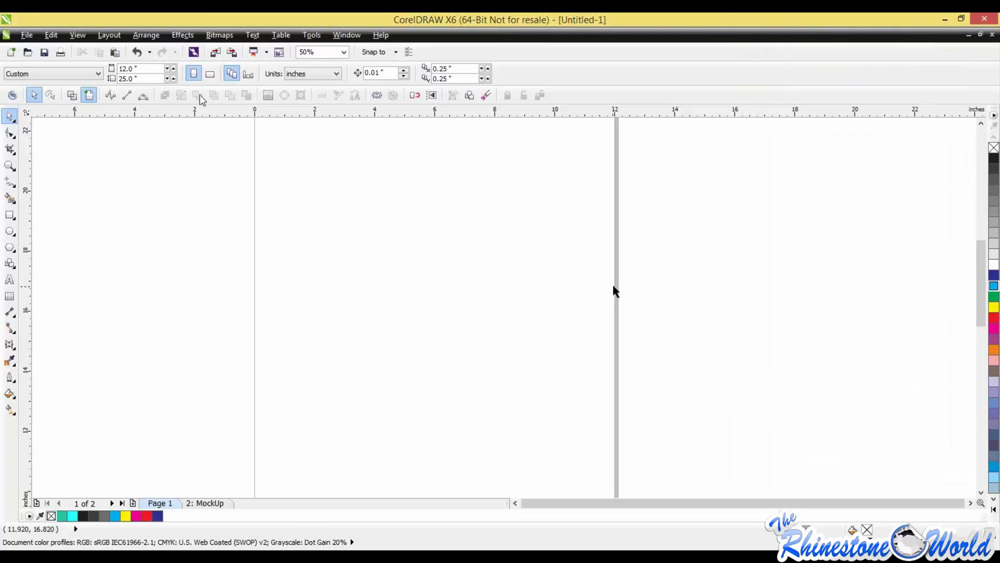
click(13, 96)
drag(557, 94, 846, 66)
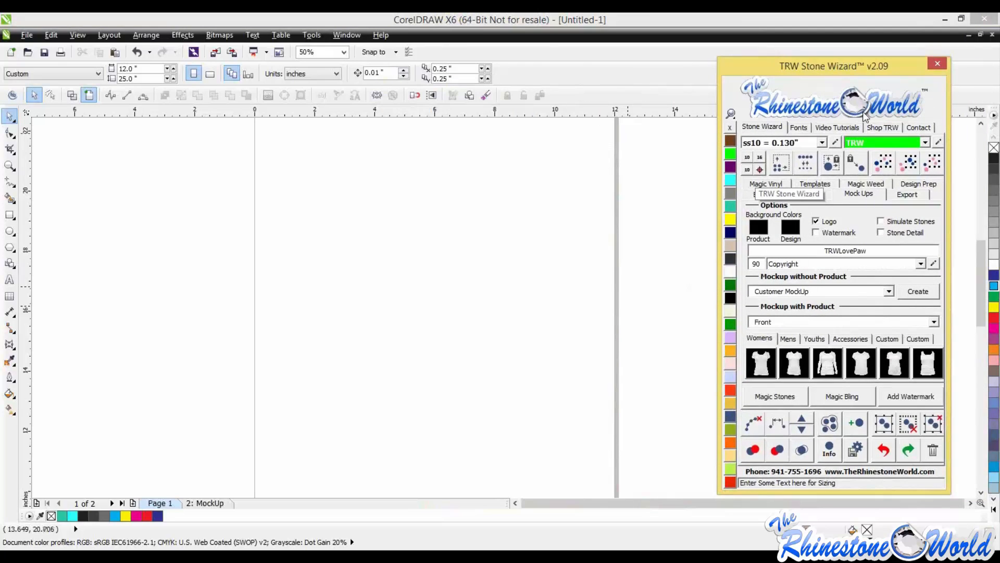
drag(928, 71, 964, 78)
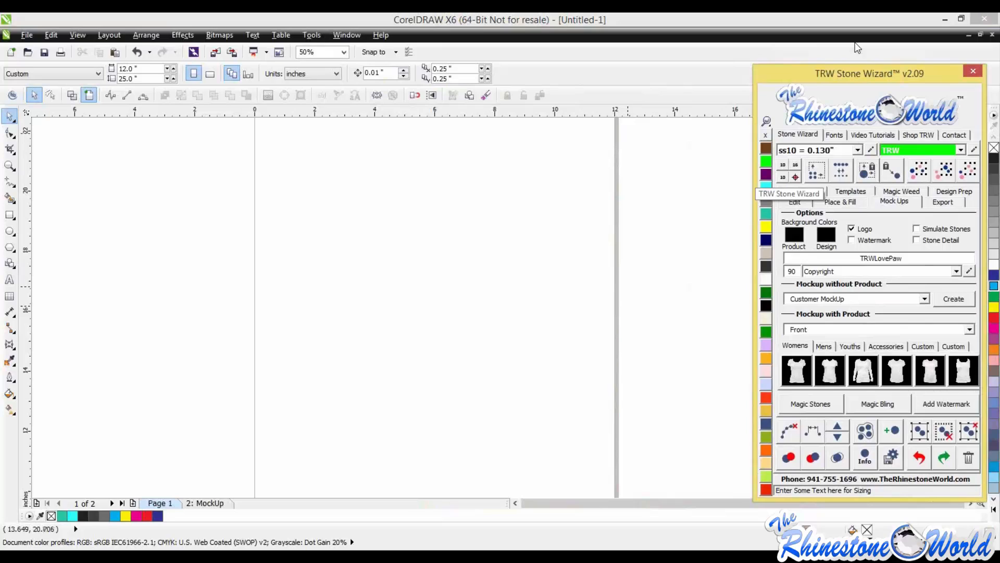
drag(855, 72, 820, 64)
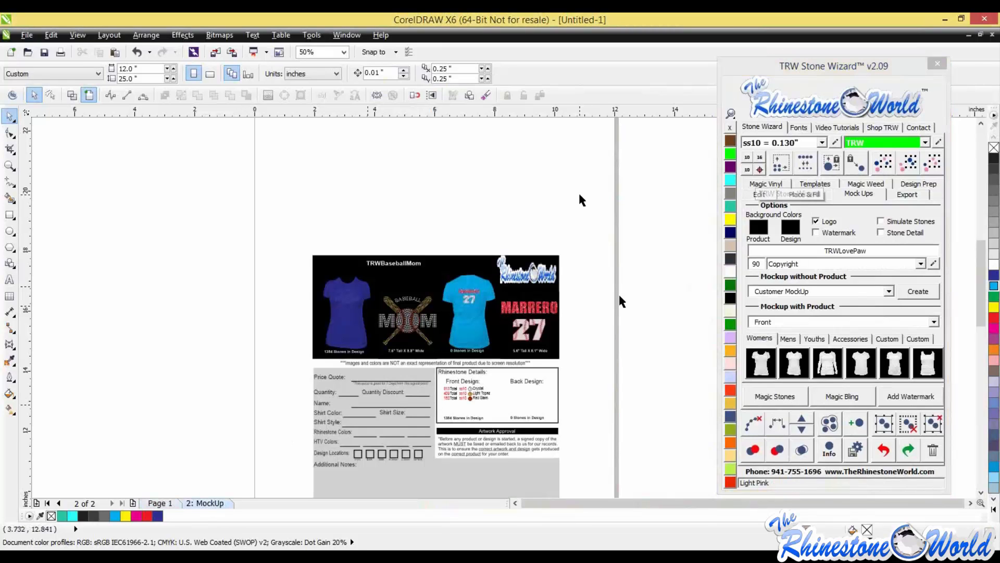
Step: Examine the back design and its size caption on the MockUp page, and return to Page 1
scroll(563, 360, up, 4)
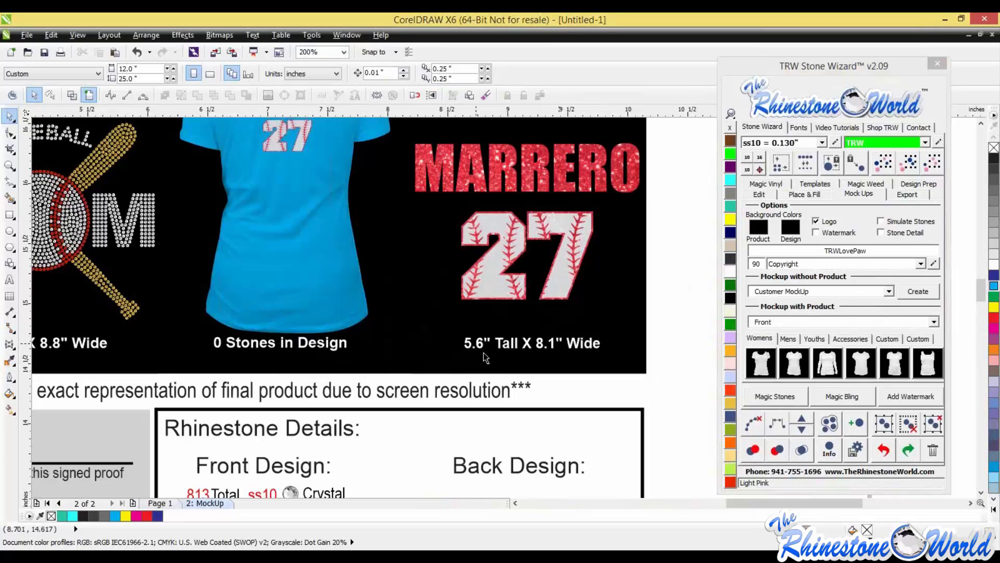
scroll(668, 320, down, 4)
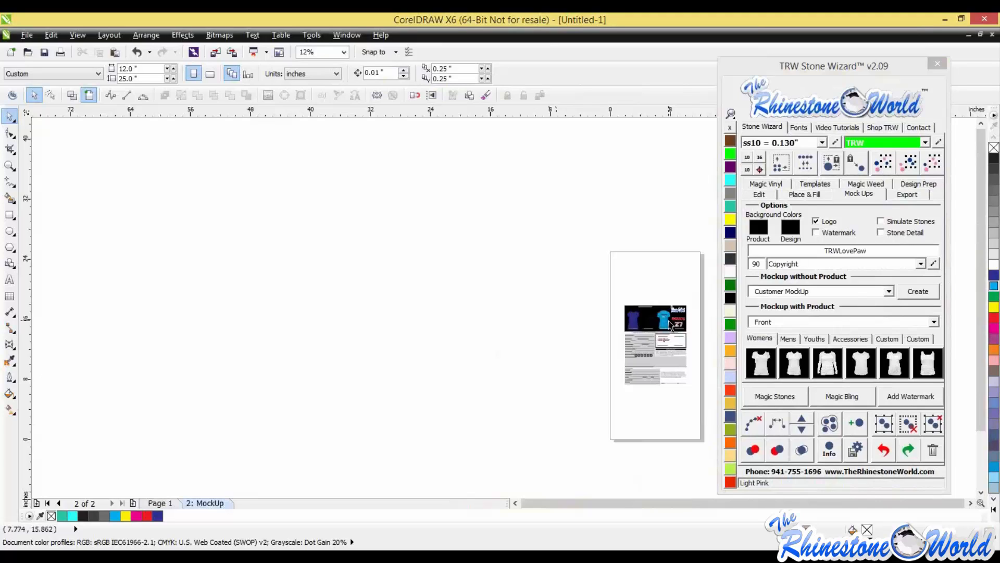
key(Page_Up)
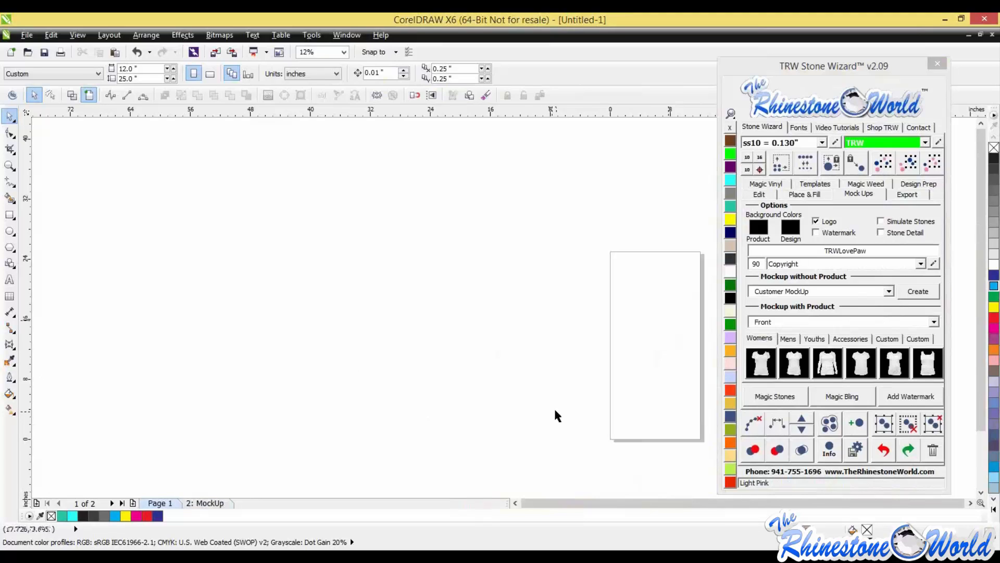
scroll(556, 416, down, 1)
scroll(612, 365, up, 1)
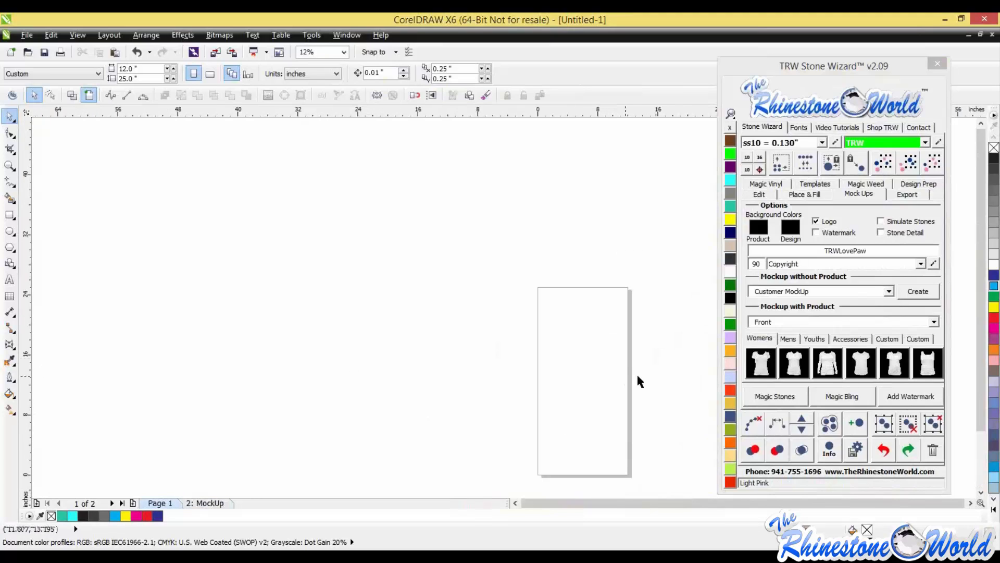
Step: Undo the deletion of the six S shapes and clear them from the page again
click(886, 449)
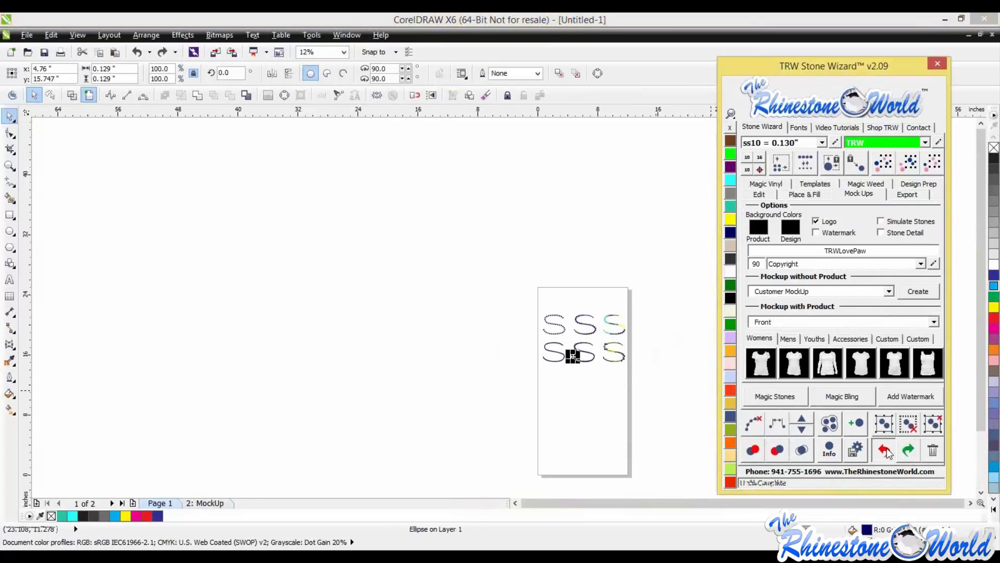
click(528, 280)
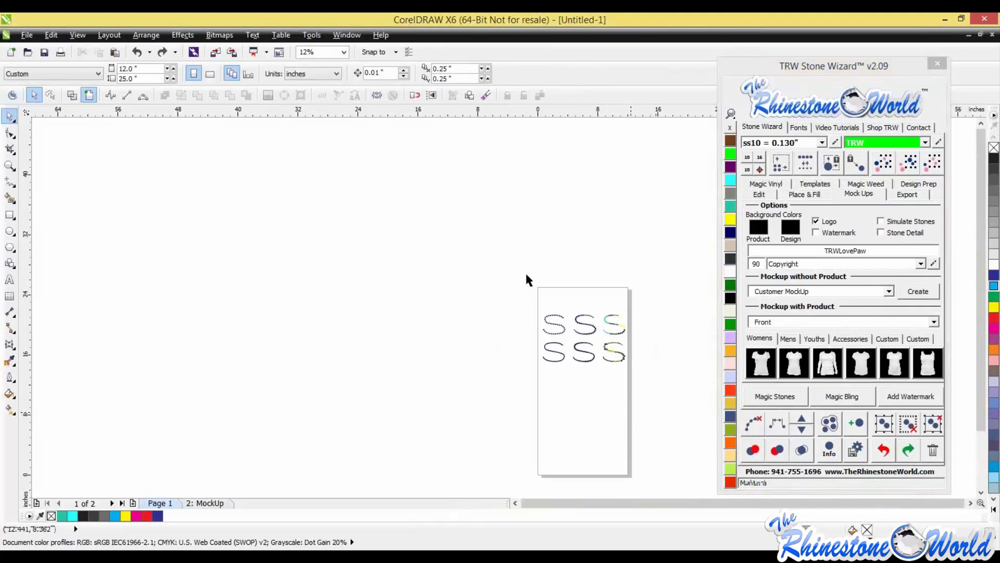
click(886, 451)
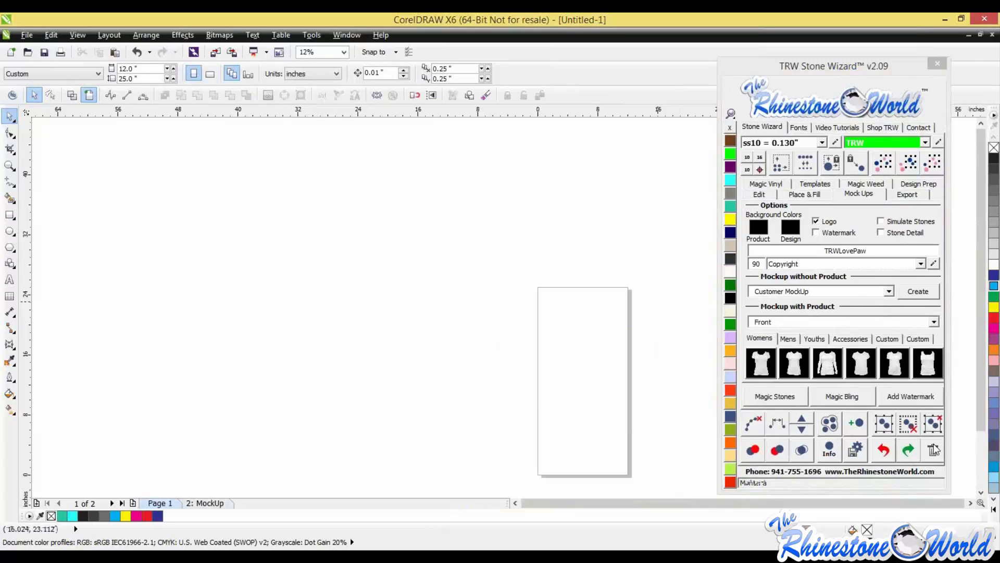
Step: Draw a rectangle about 7.8 by 6.2 inches near the page's upper edge, with Aquamarine fill and no outline
scroll(613, 332, up, 2)
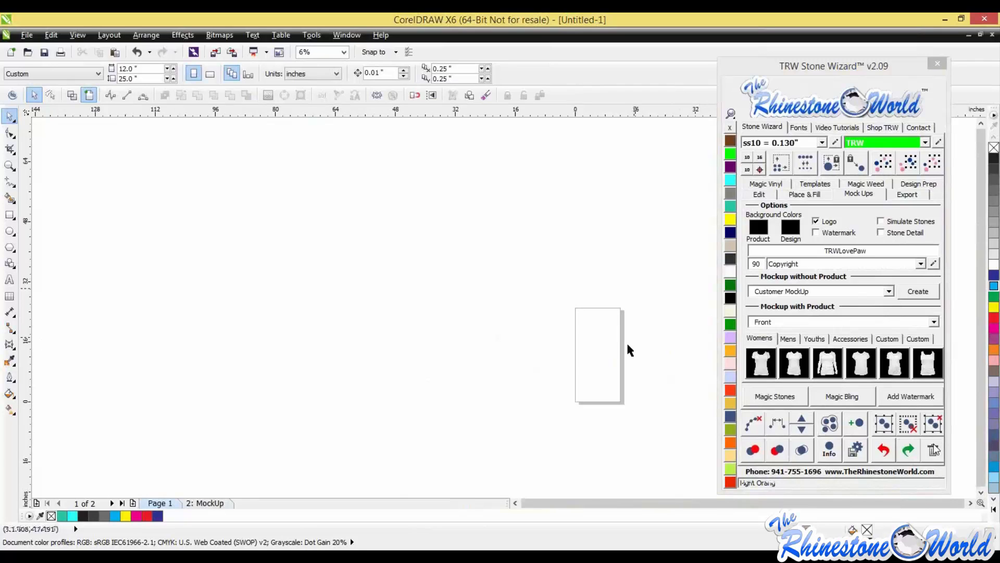
click(9, 215)
drag(441, 231, 559, 324)
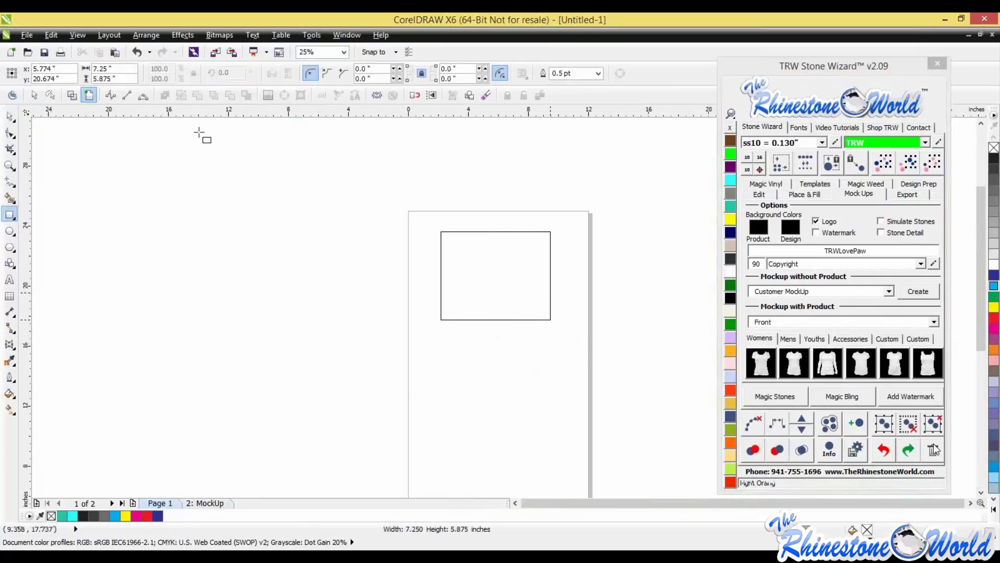
click(10, 116)
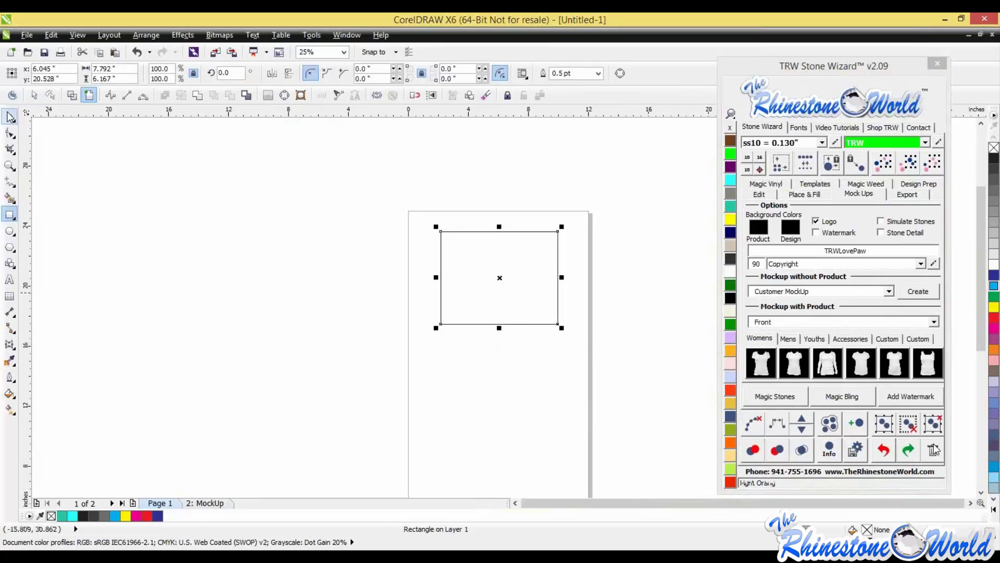
click(729, 180)
right_click(729, 129)
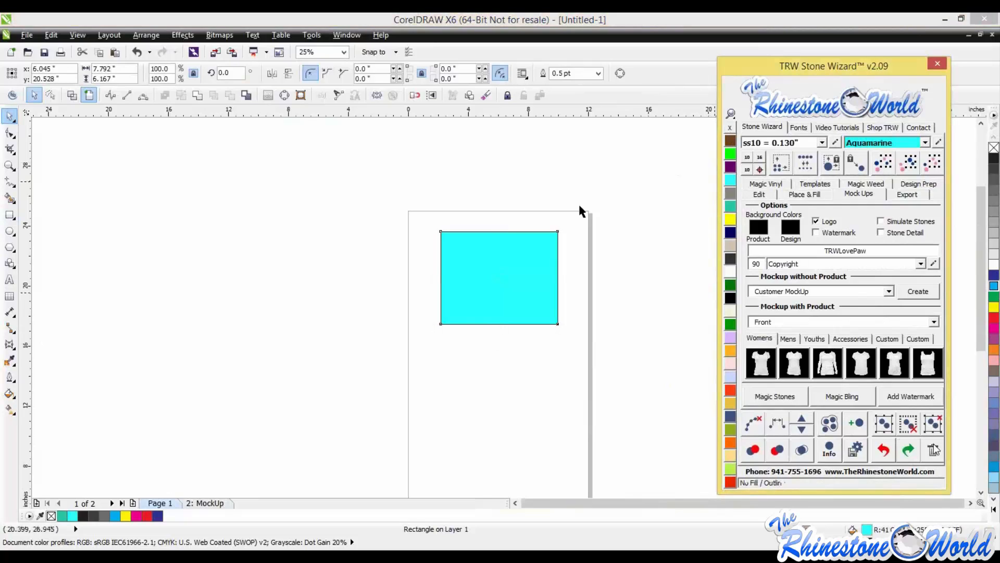
Step: Draw a heart about 5.5 by 4.5 inches and centre it on the aquamarine rectangle
click(13, 263)
click(312, 73)
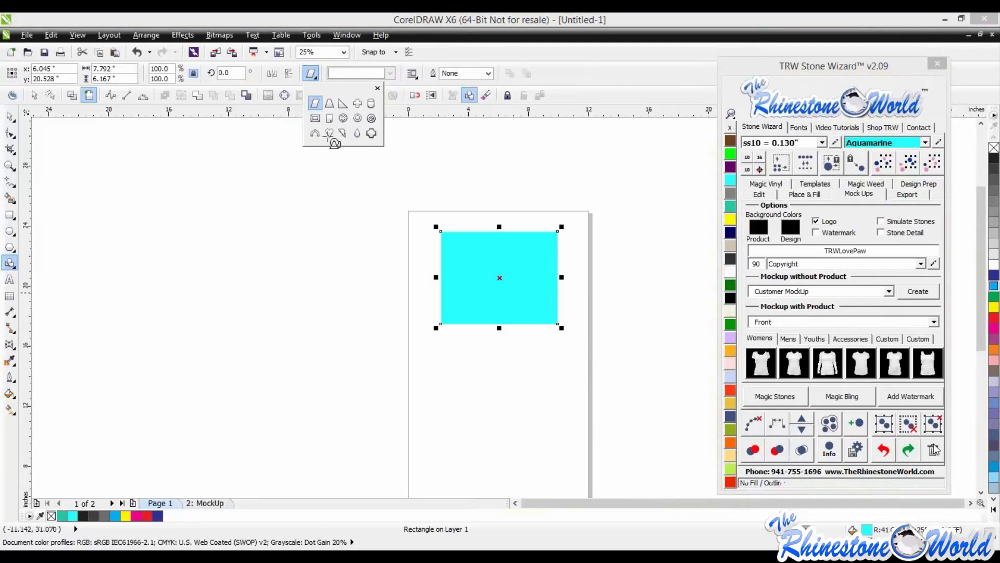
click(332, 139)
drag(323, 194, 405, 261)
mouse_move(364, 226)
mouse_down()
mouse_move(548, 281)
mouse_move(500, 277)
mouse_up()
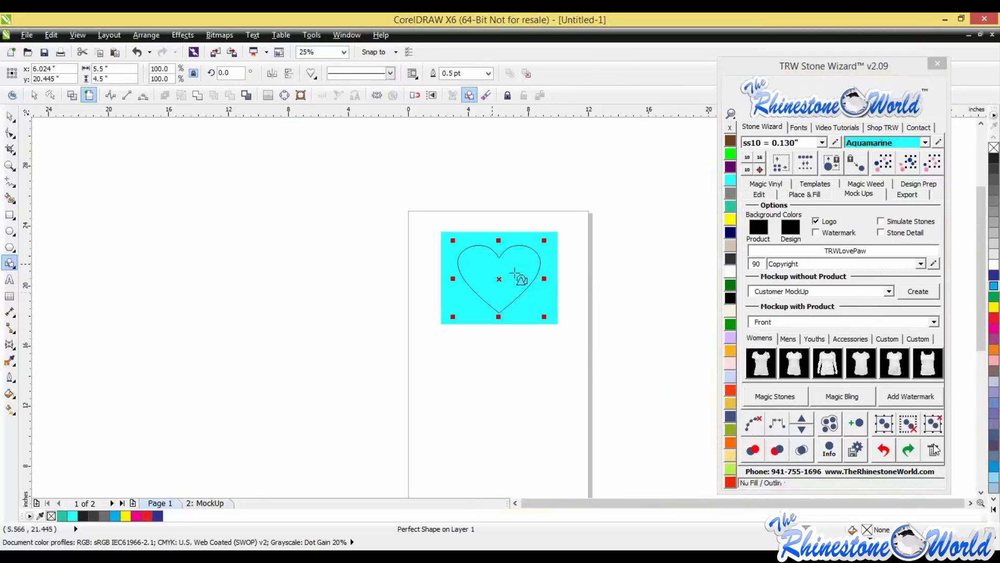
click(802, 451)
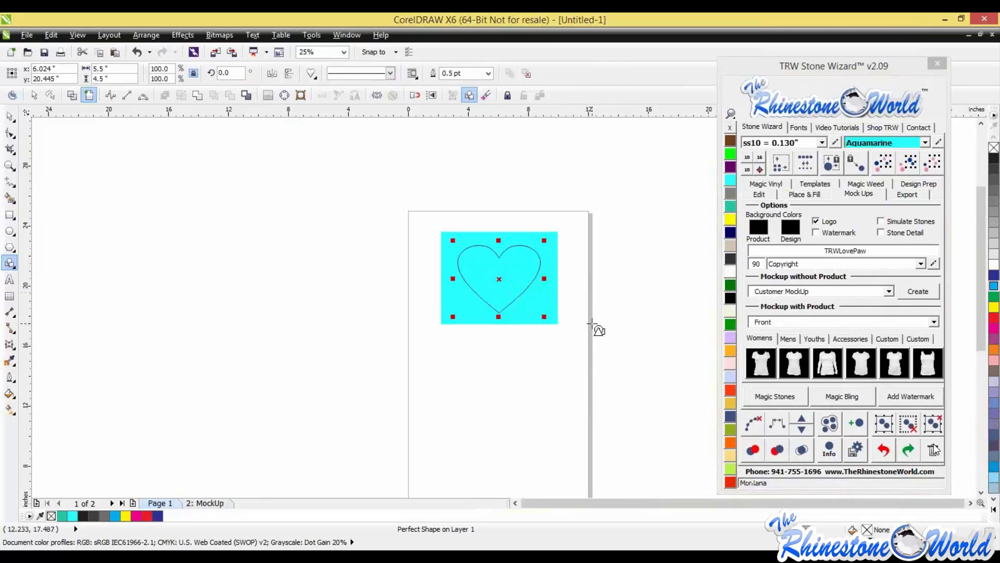
click(9, 117)
click(341, 262)
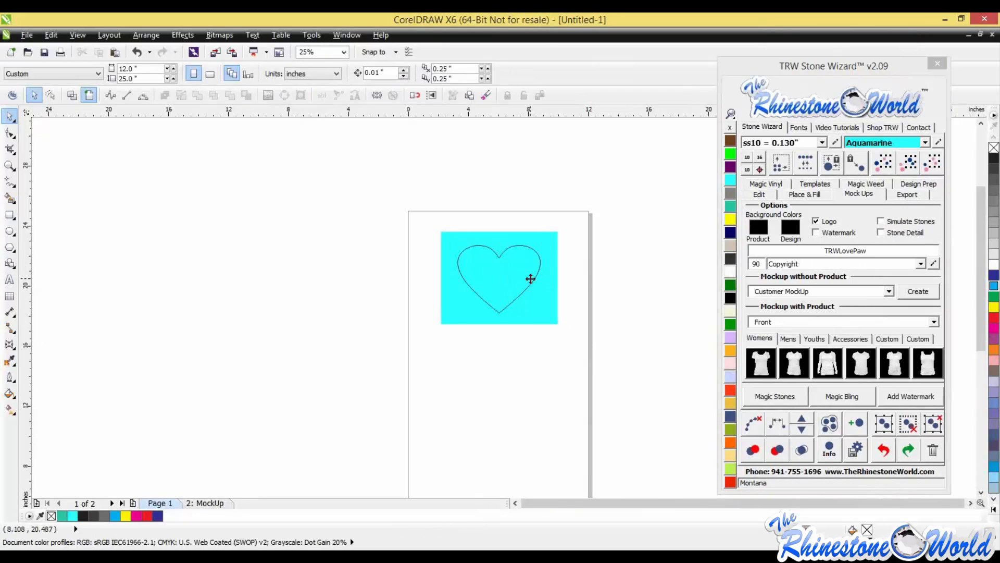
click(531, 279)
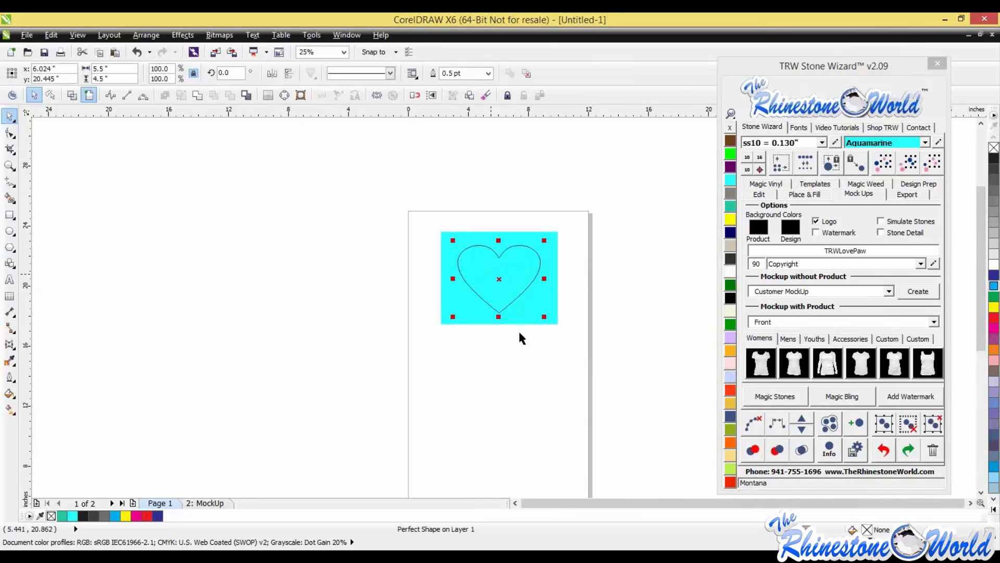
click(540, 330)
click(547, 315)
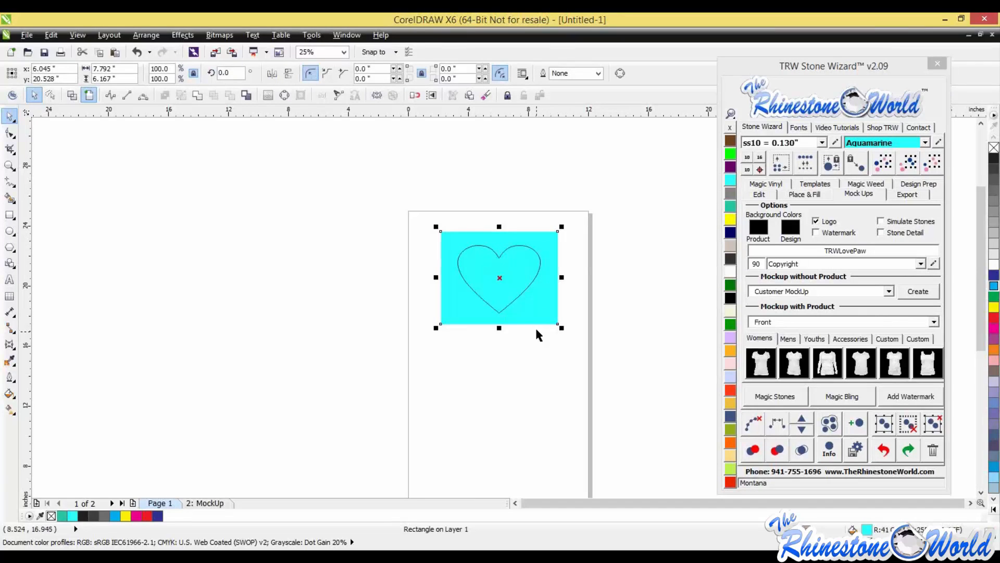
click(507, 281)
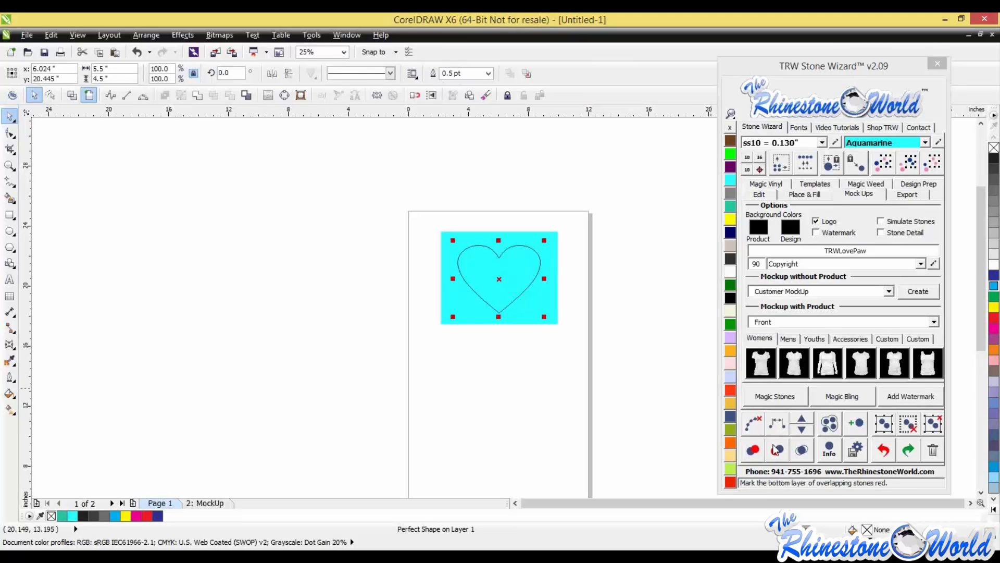
Step: Delete the heart together with the aquamarine rectangle
click(581, 336)
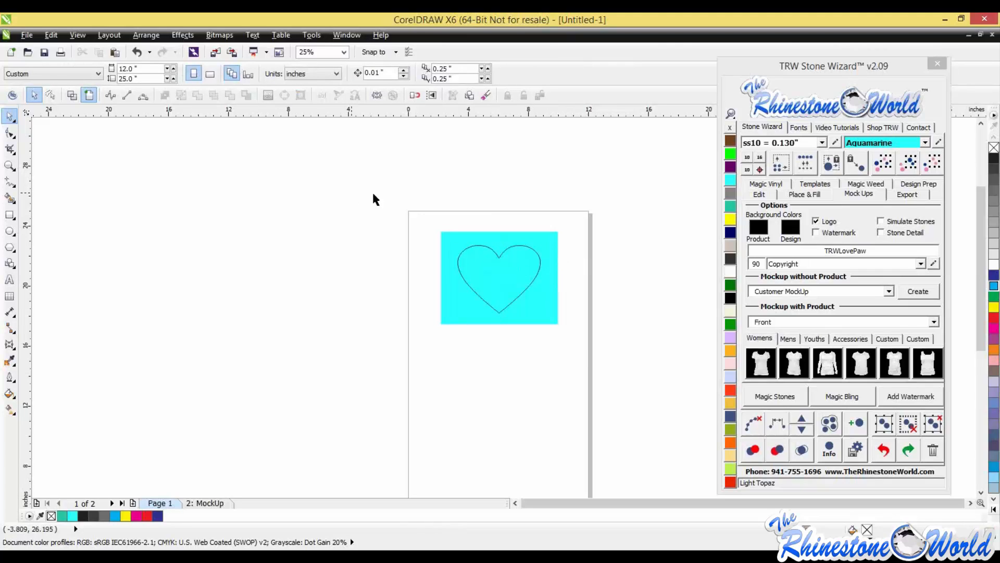
drag(377, 196, 603, 360)
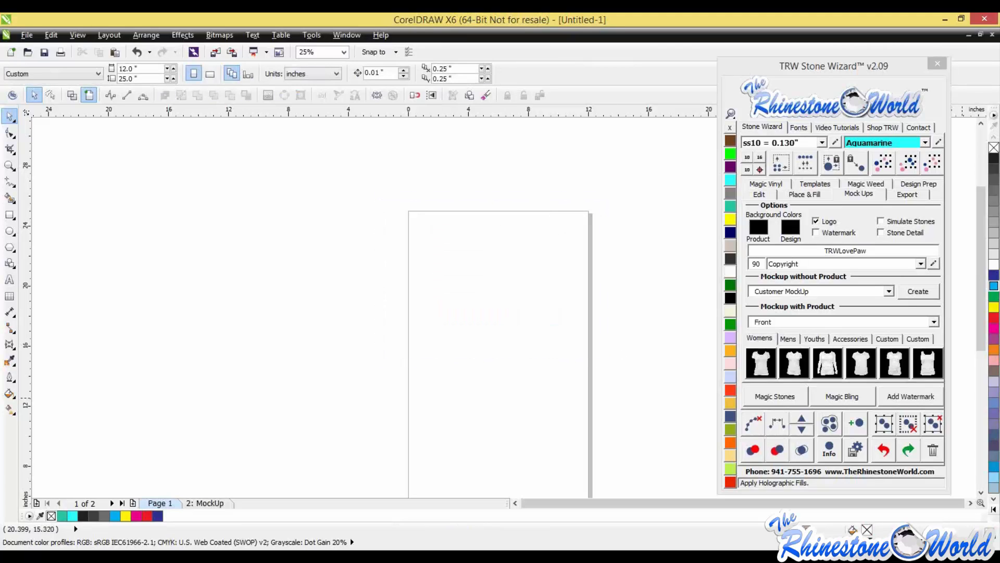
Step: Draw a heart near the page's upper left and scale it down to about 4.9 by 3.6 inches
click(805, 194)
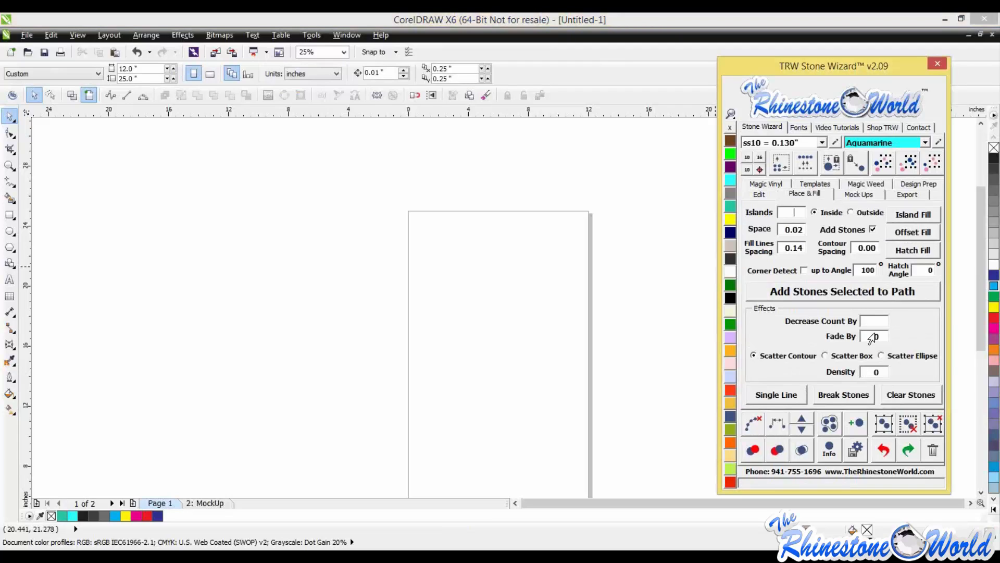
click(10, 263)
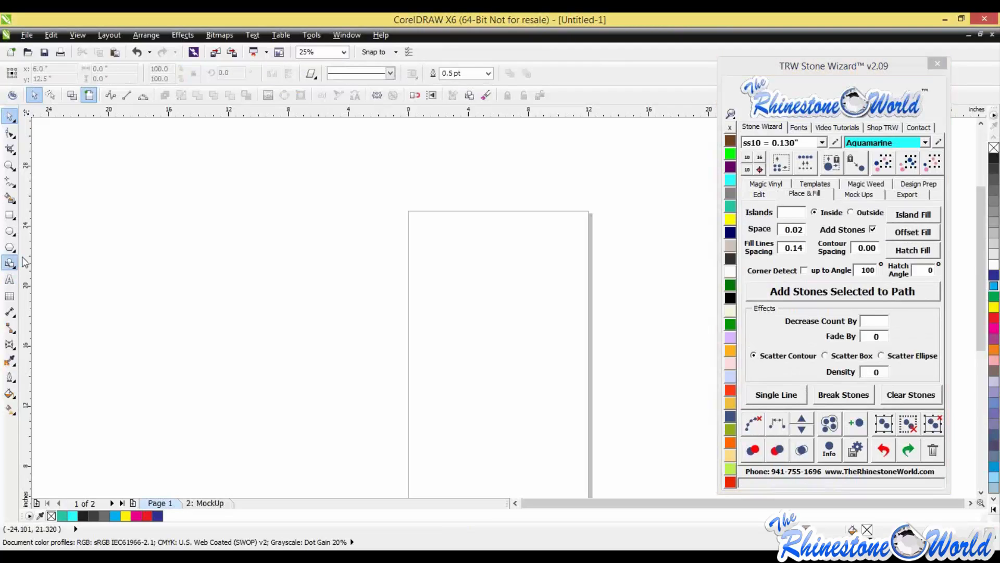
click(314, 79)
click(332, 139)
drag(521, 316, 546, 327)
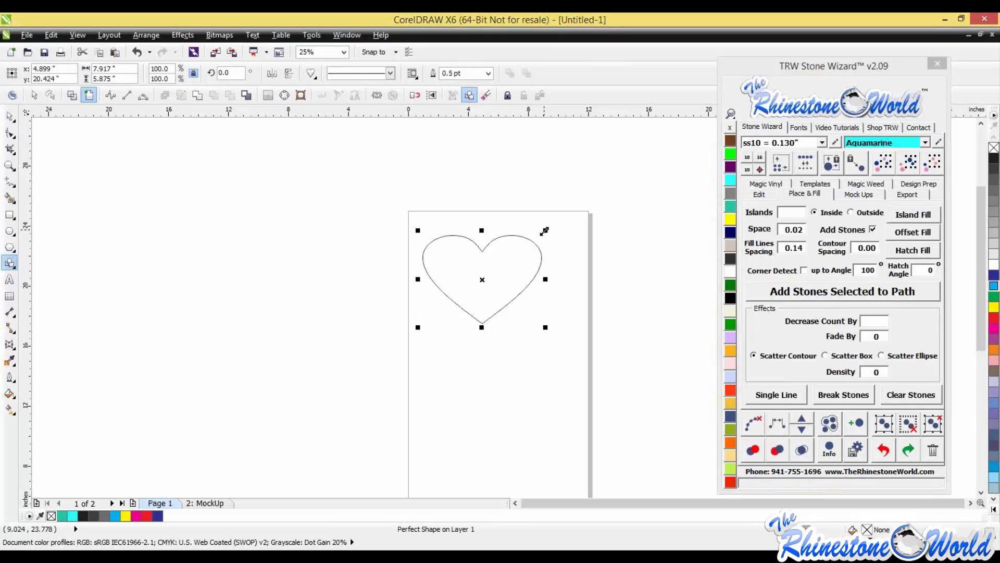
drag(544, 229, 500, 264)
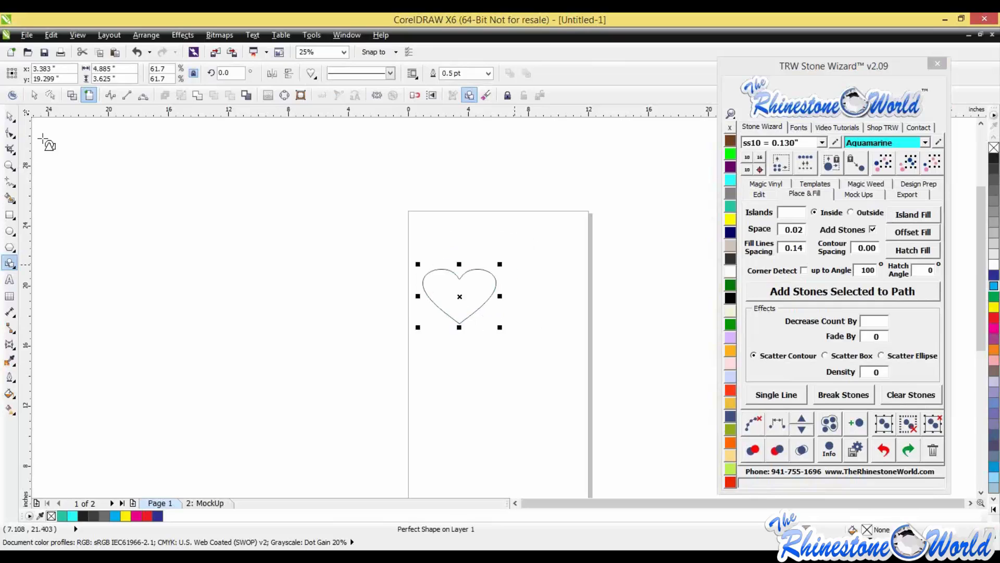
click(8, 118)
Step: Apply an outside Island Fill to the heart with 10 islands, count decreased by 9 and fade of .02
click(796, 213)
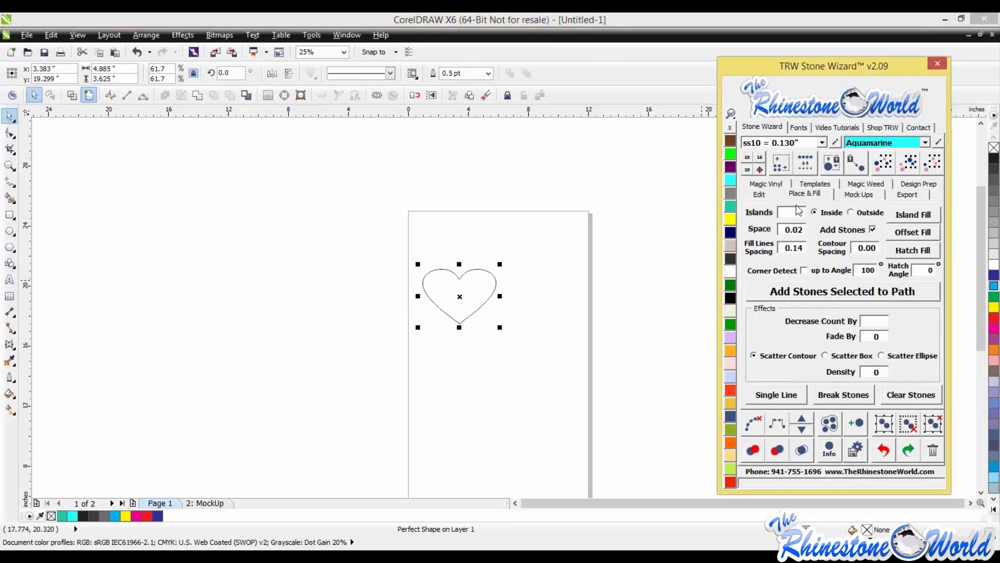
text(10)
click(878, 319)
text(9)
key(Tab)
text(.02)
click(879, 214)
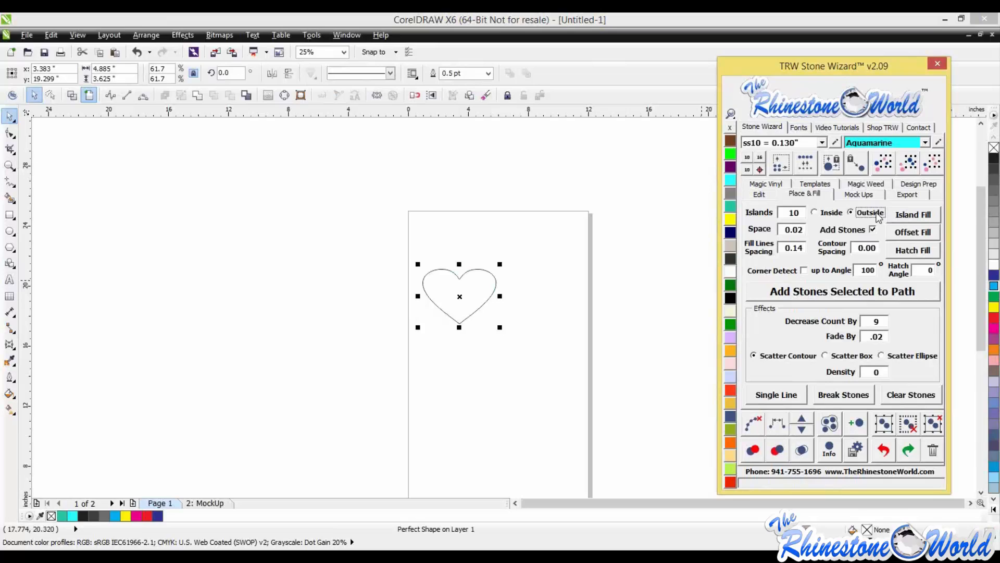
click(913, 217)
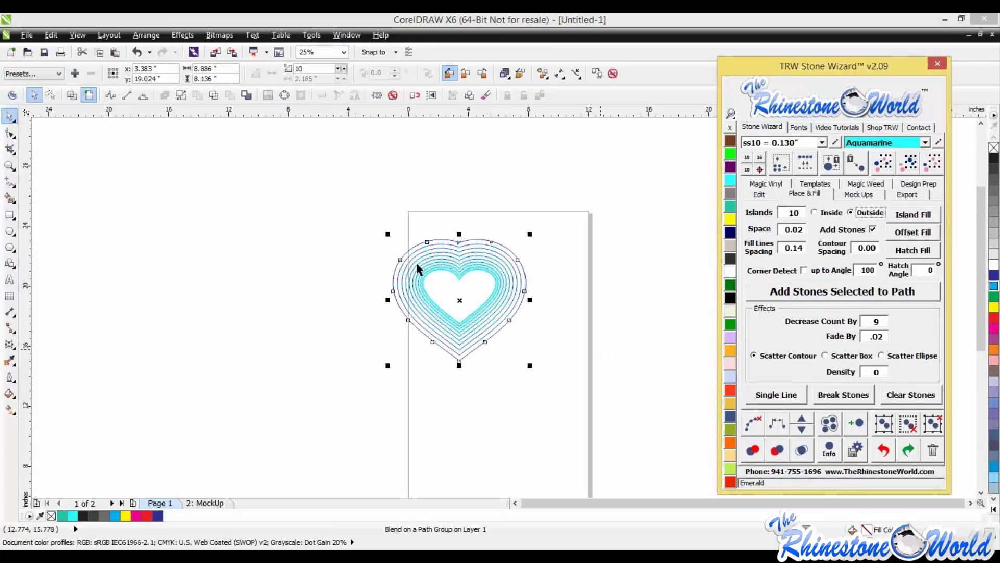
Step: Clear the paths from all the island-fill rings around the heart, leaving only the stones
click(599, 346)
drag(346, 219, 607, 399)
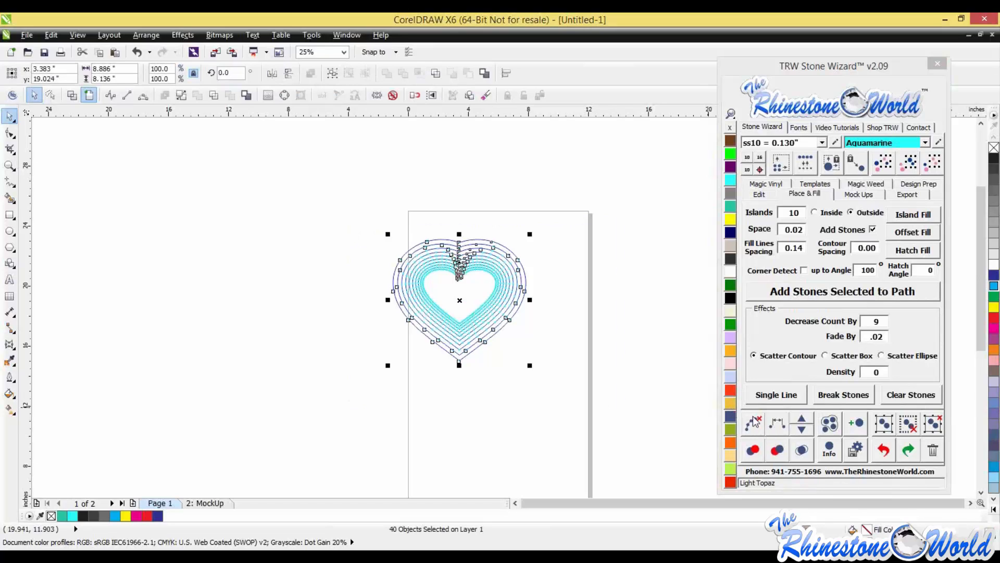
click(756, 420)
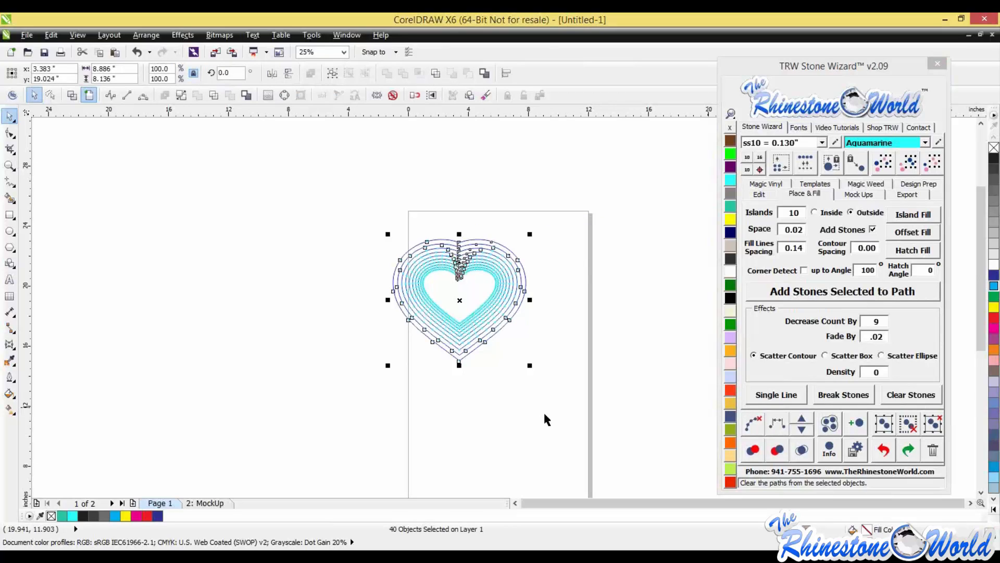
scroll(448, 257, up, 2)
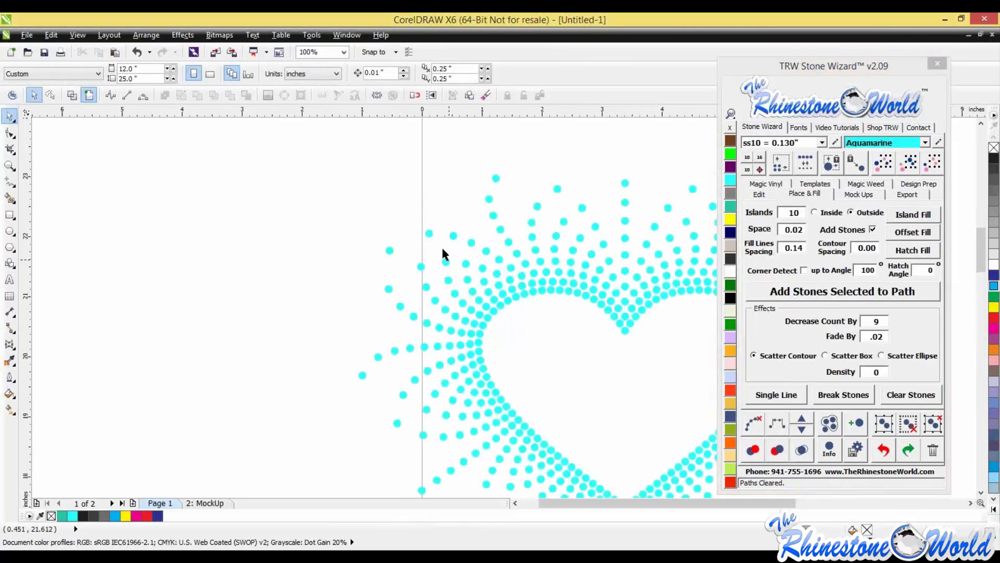
scroll(442, 245, down, 1)
Step: Move all the stones of the heart burst about 2.5 inches to the right so they sit fully on the page
drag(348, 194, 720, 327)
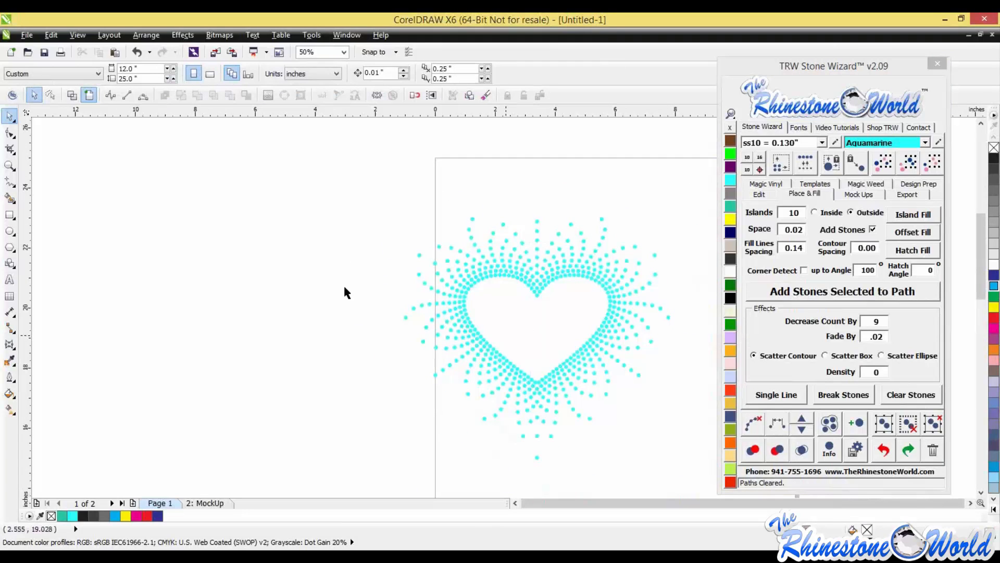
drag(364, 324, 715, 484)
click(673, 461)
scroll(658, 420, down, 1)
scroll(658, 422, up, 1)
scroll(655, 435, down, 1)
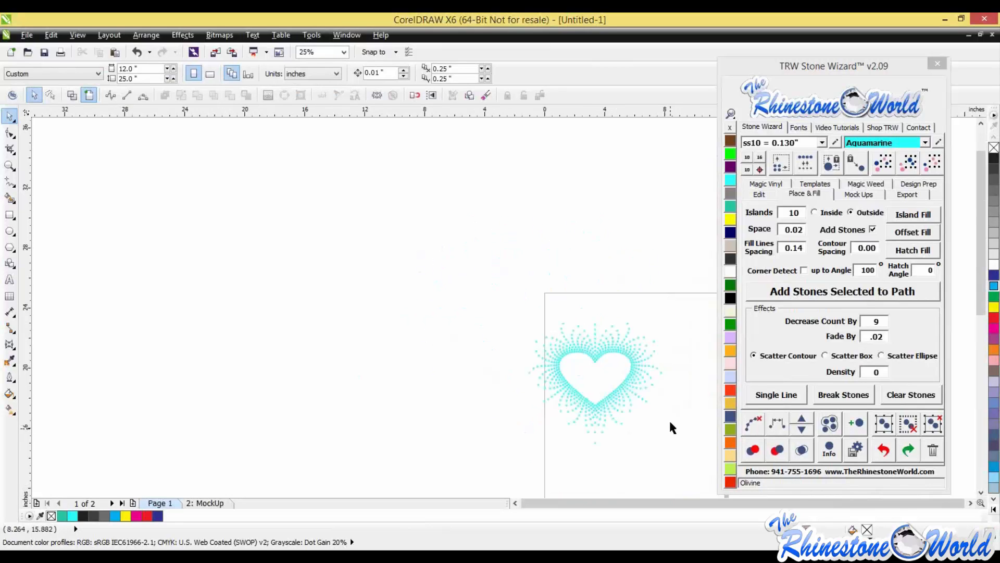
drag(485, 290, 710, 464)
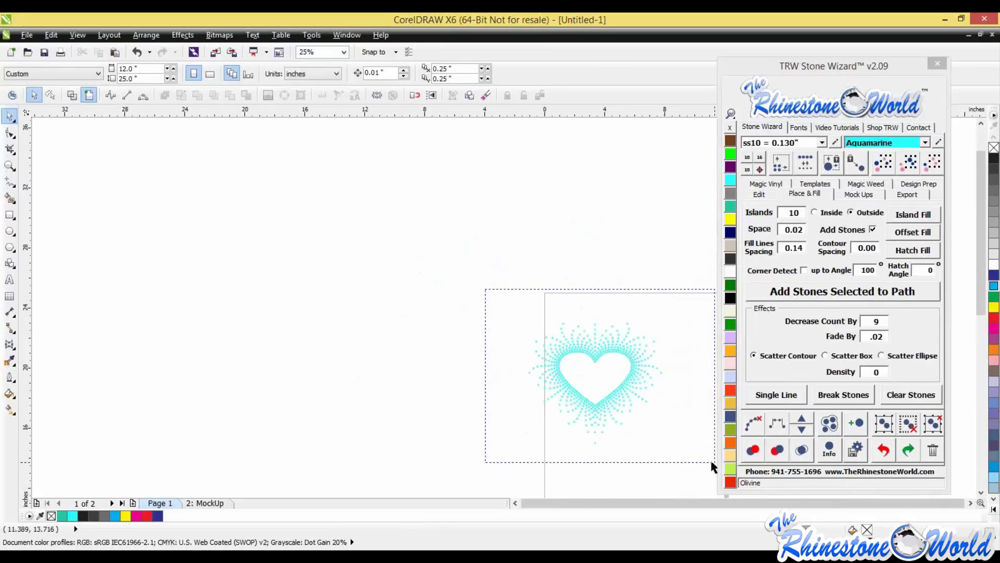
drag(707, 429, 574, 308)
drag(640, 366, 630, 374)
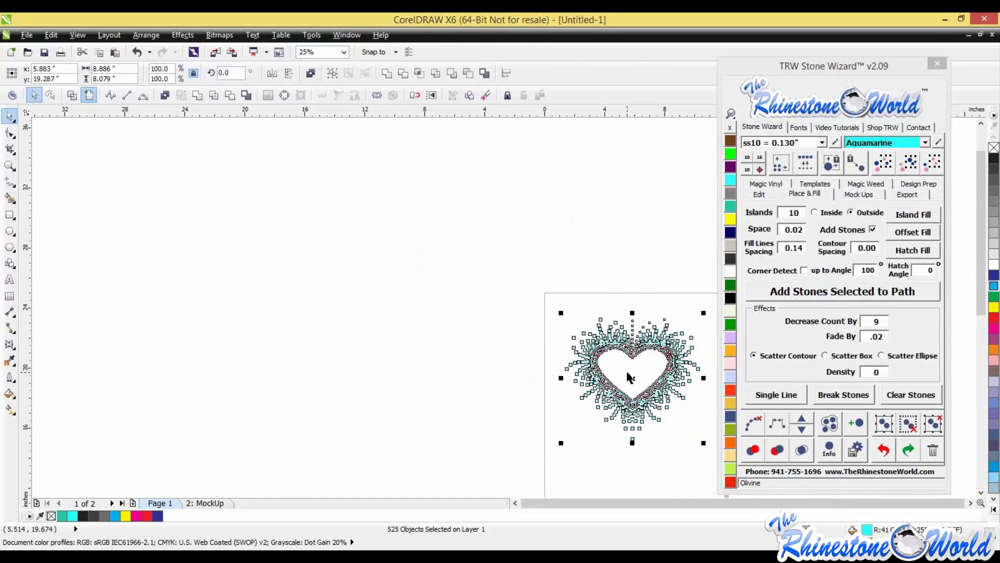
click(502, 355)
scroll(624, 376, down, 1)
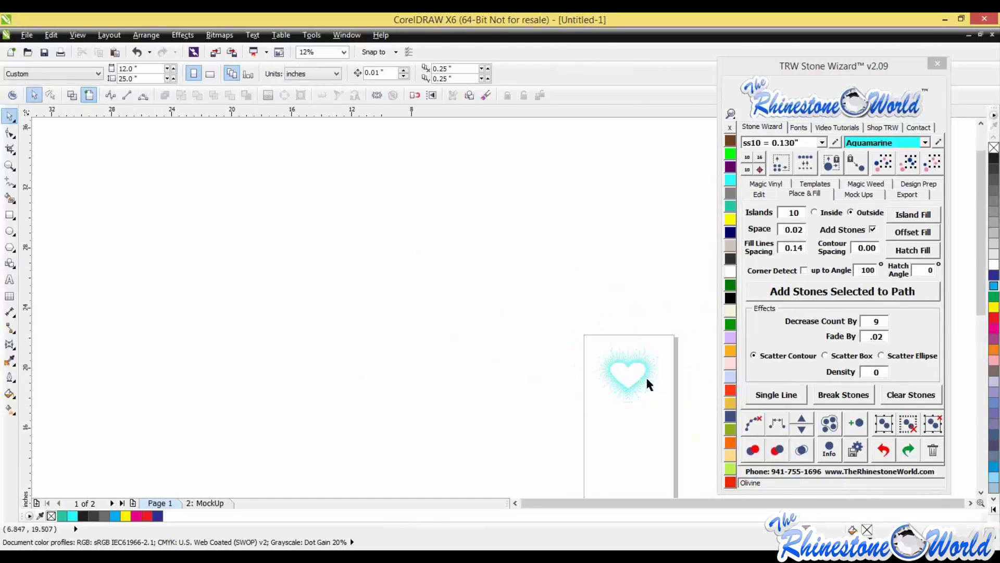
scroll(645, 375, up, 2)
scroll(626, 364, down, 2)
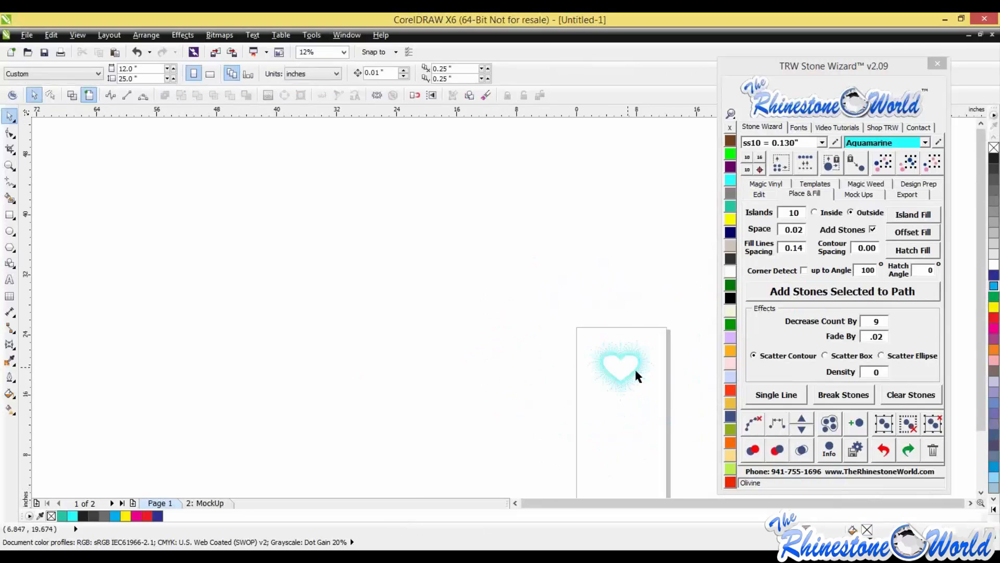
scroll(635, 375, up, 1)
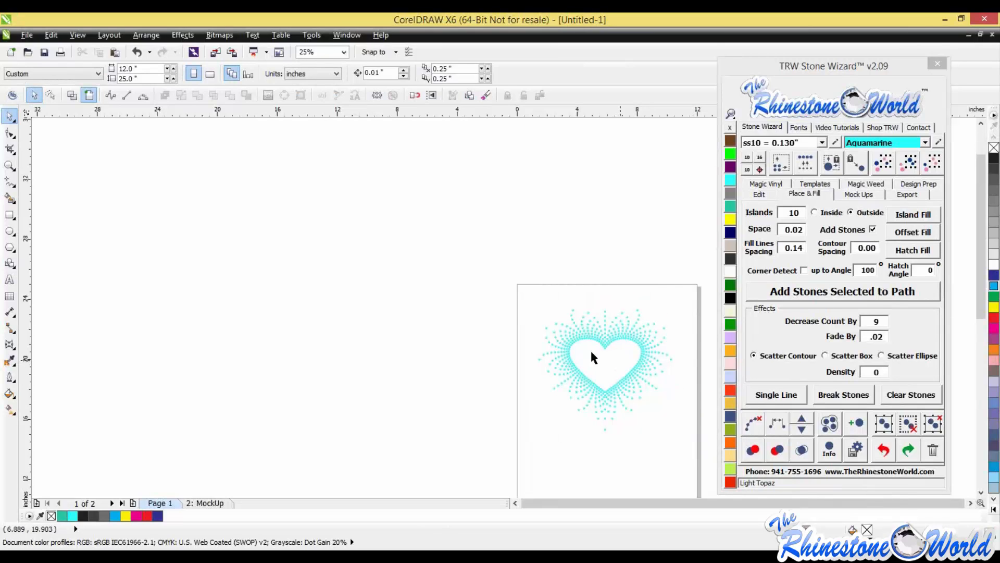
Step: Display the Magic Glitter vinyl swatches and select every stone of the heart burst
click(764, 184)
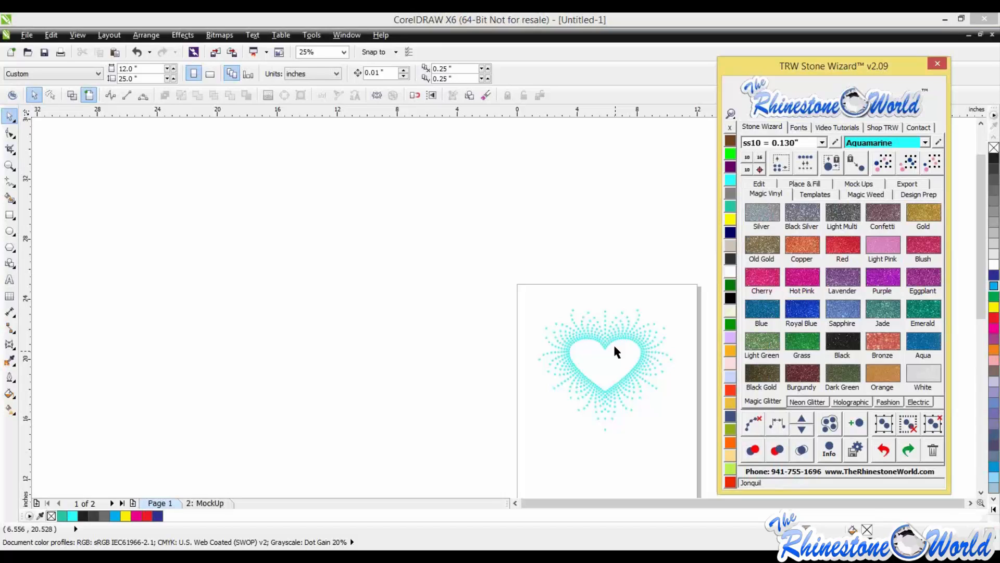
click(696, 418)
key(ctrl+a)
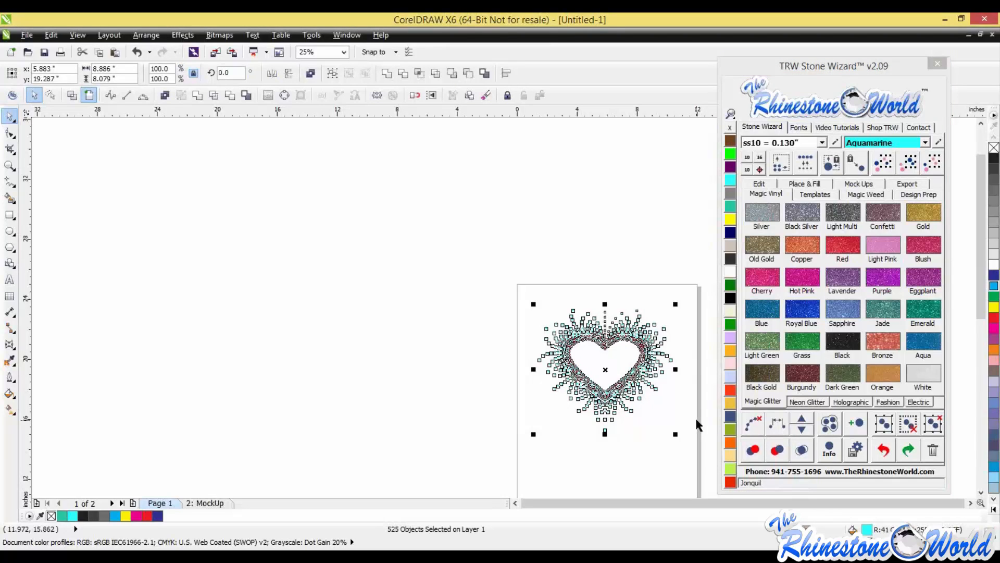
key(alt+Tab)
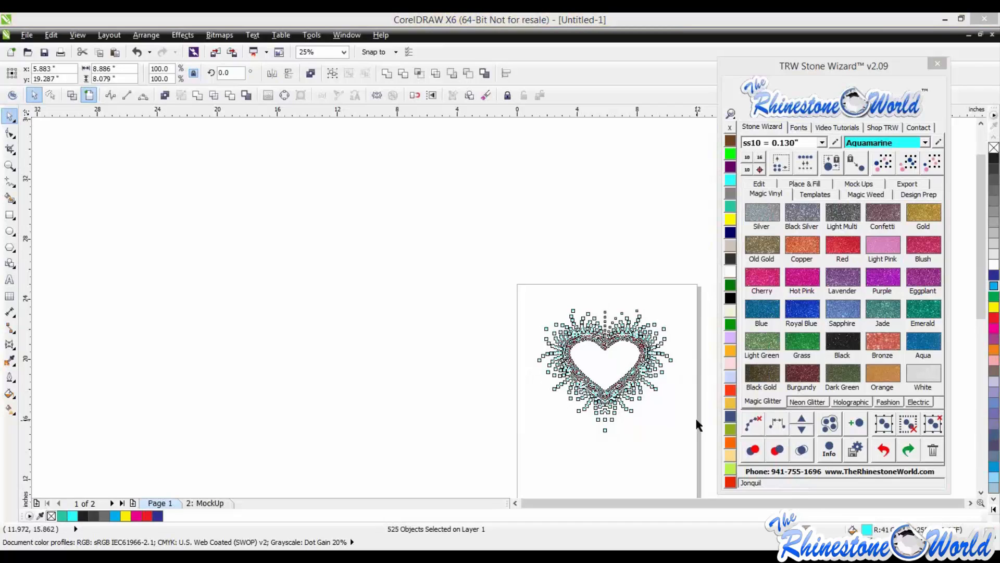
click(519, 250)
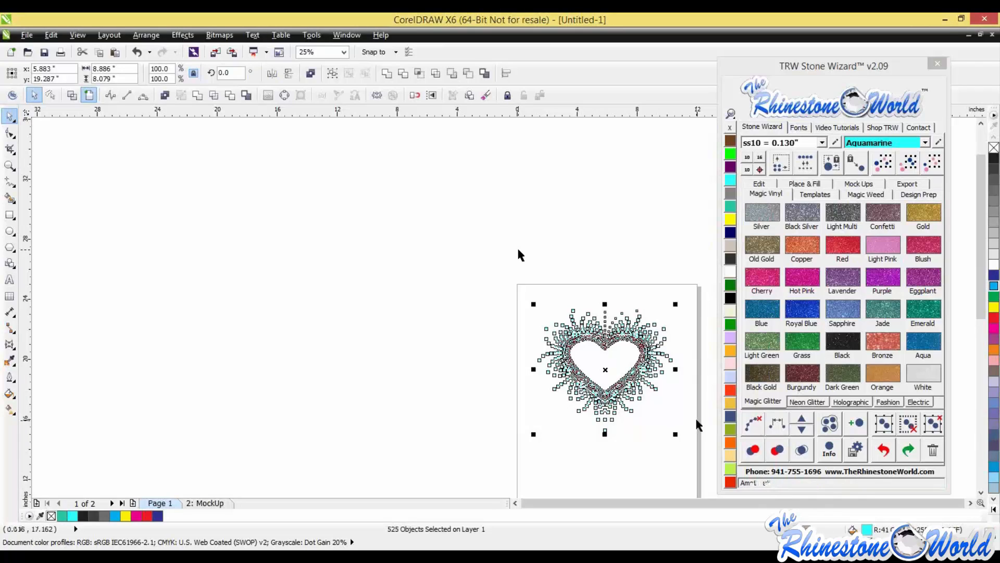
drag(456, 263, 691, 448)
click(530, 251)
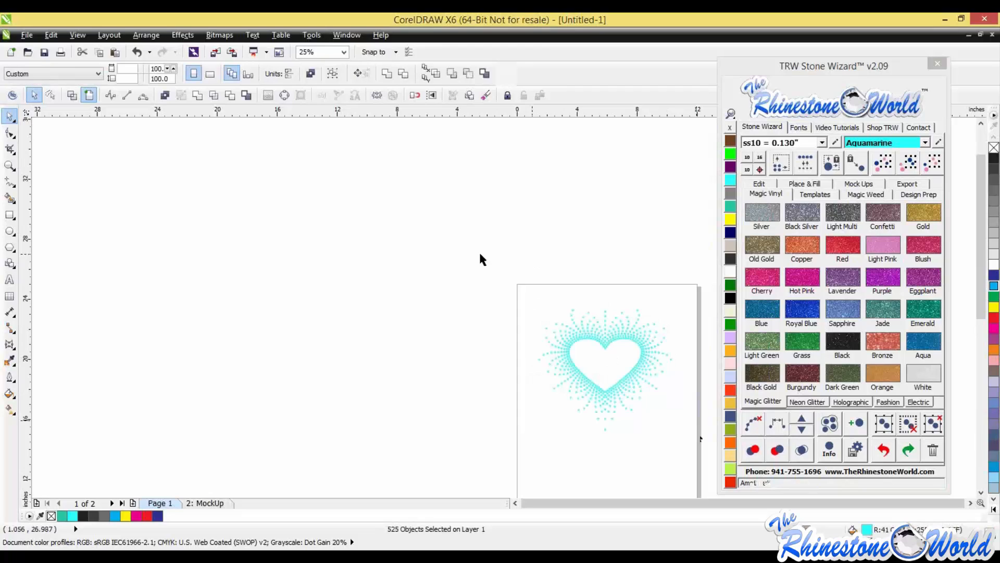
drag(558, 391, 683, 449)
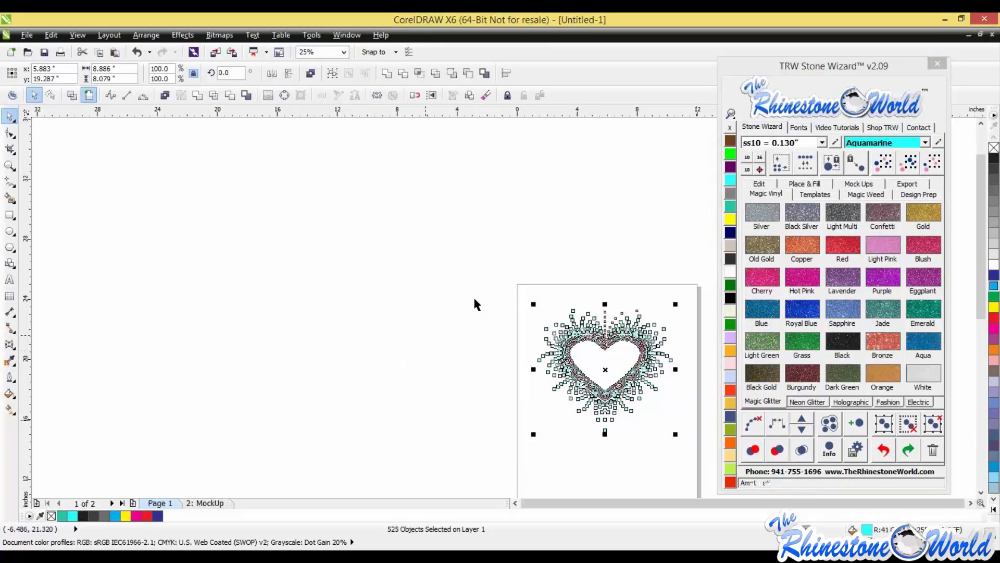
click(502, 248)
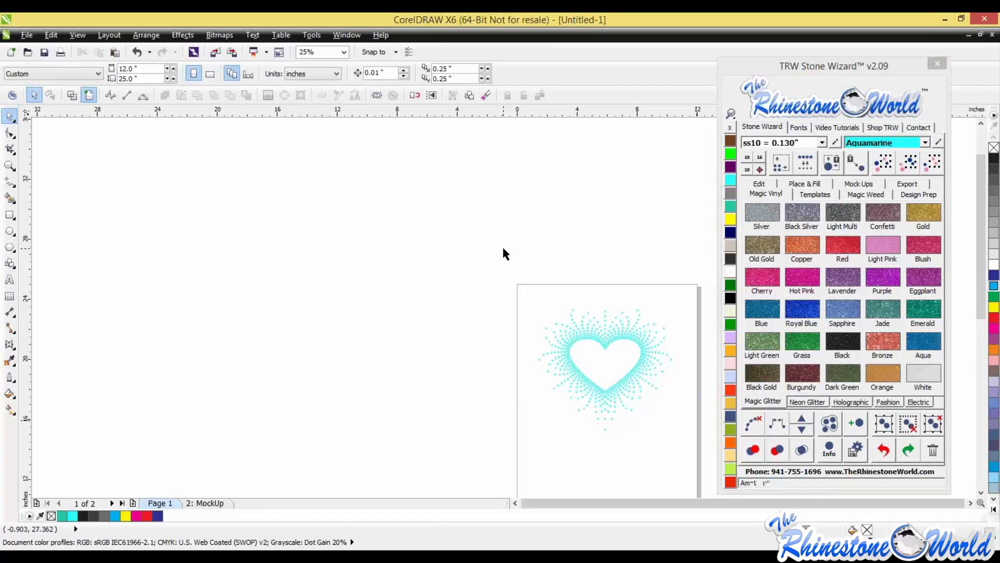
drag(495, 247, 690, 453)
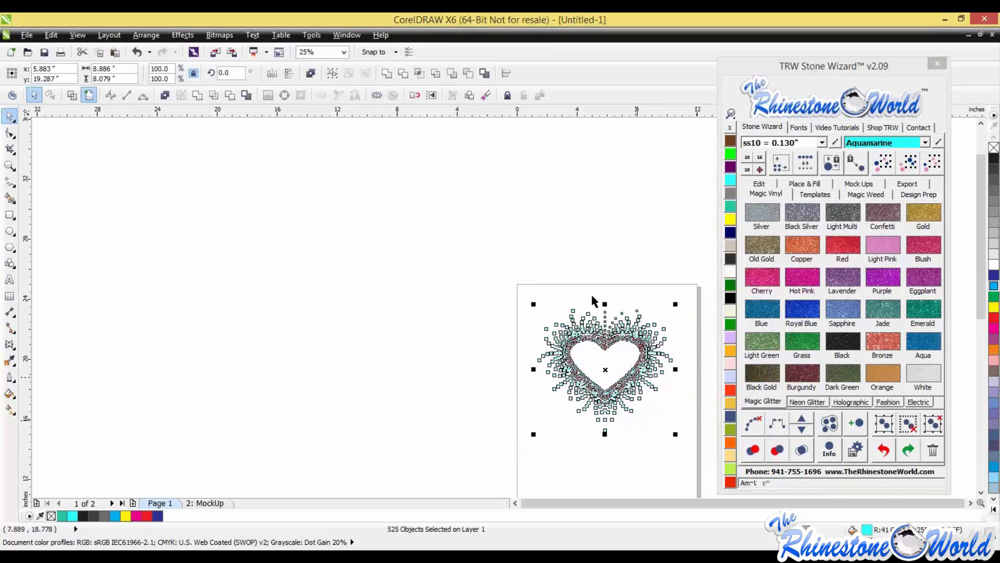
click(467, 259)
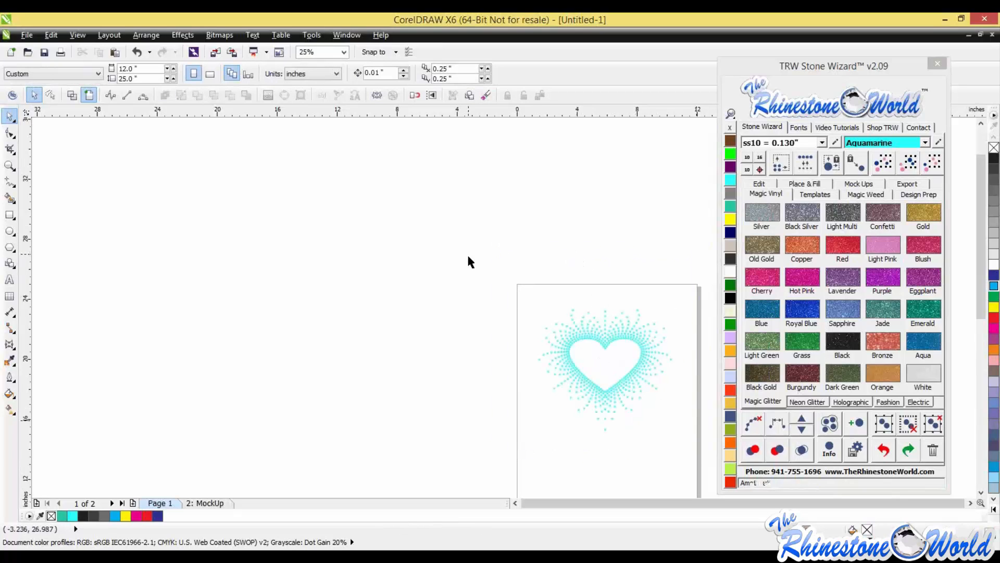
drag(468, 254, 682, 456)
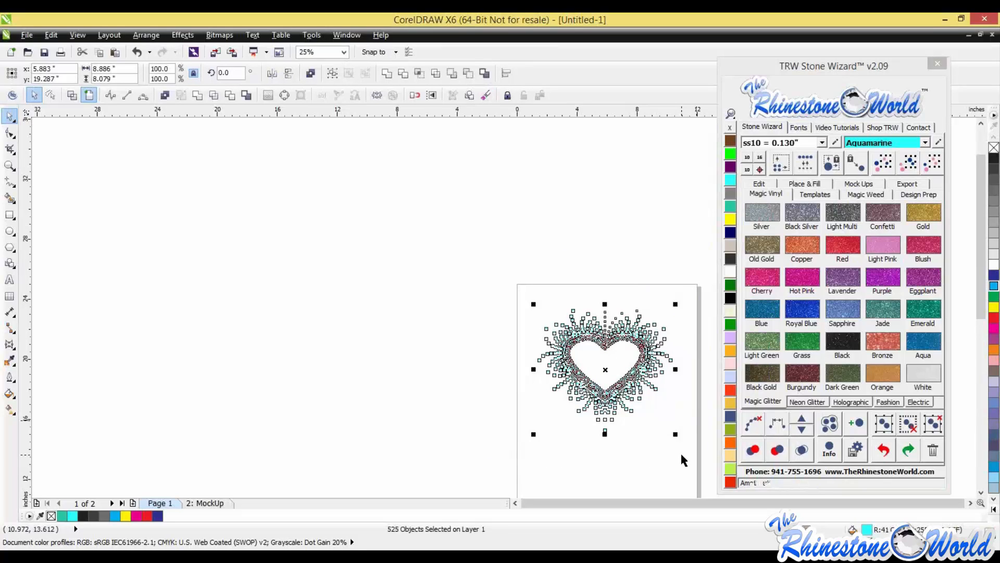